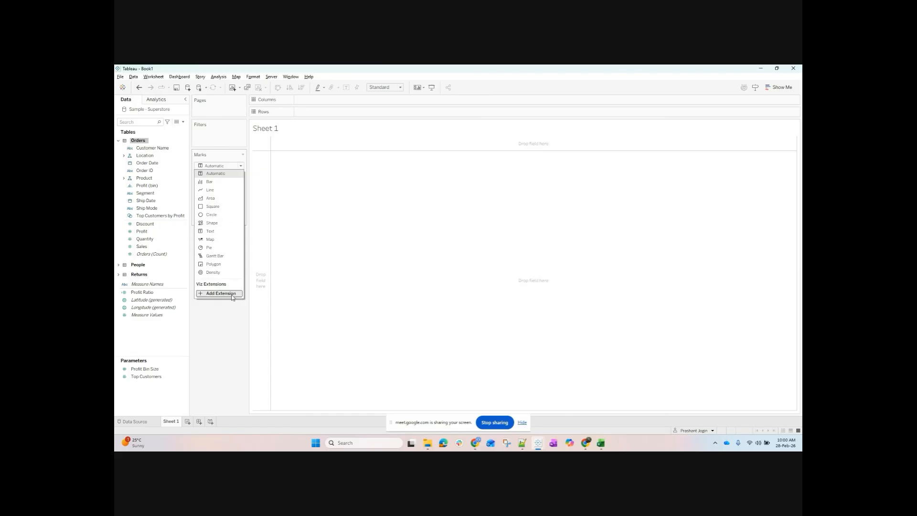
# Build a scatter view on Sheet 1 with Sales on Columns and Profit on Rows.
pyautogui.click(229, 340)
pyautogui.click(135, 122)
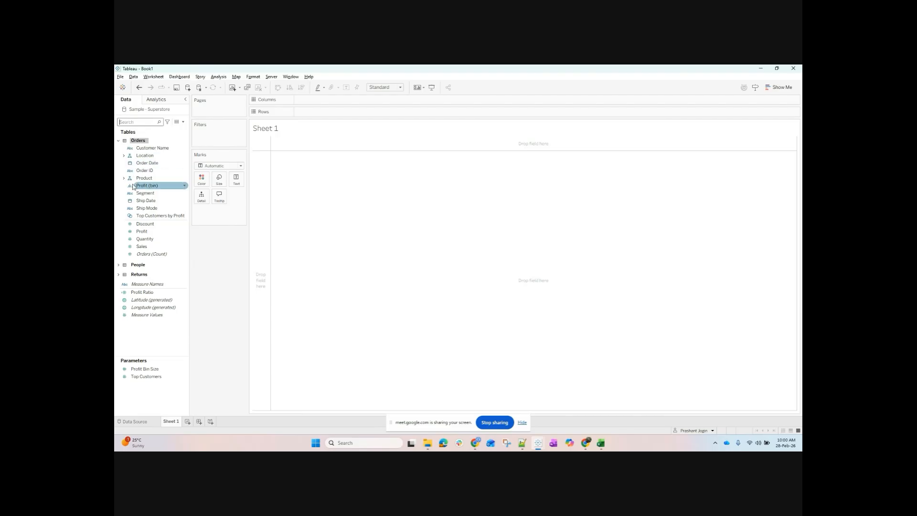
pyautogui.moveTo(141, 246); pyautogui.dragTo(297, 136)
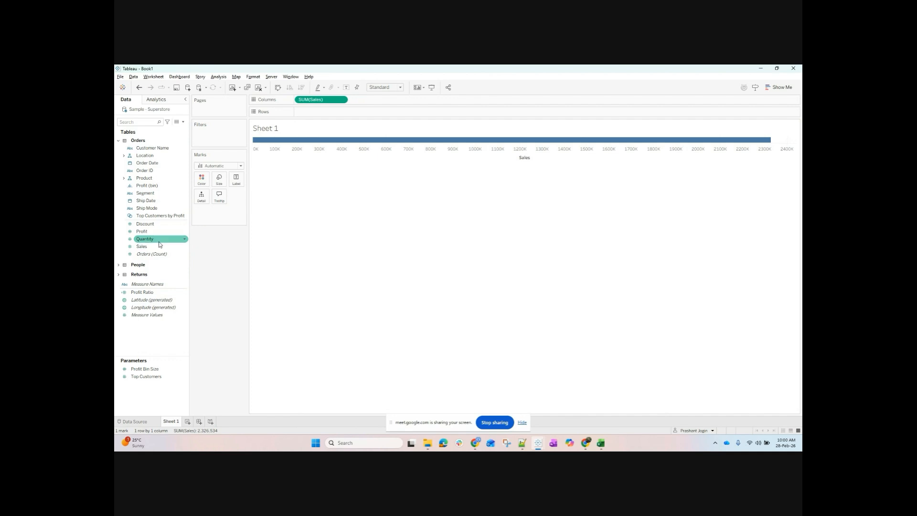
pyautogui.moveTo(142, 231); pyautogui.dragTo(318, 111)
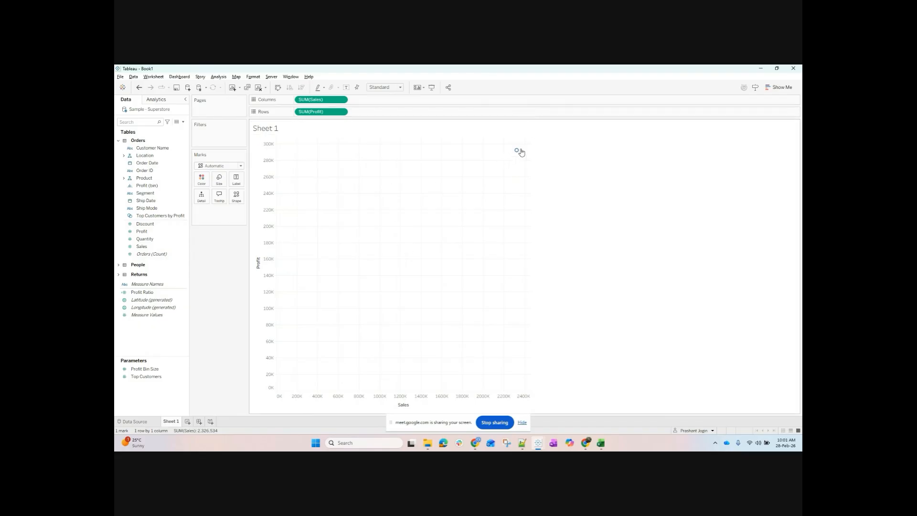
# Expand the Product hierarchy and color the scatter marks by Sub-Category.
pyautogui.moveTo(517, 151)
pyautogui.click(123, 178)
pyautogui.click(154, 194)
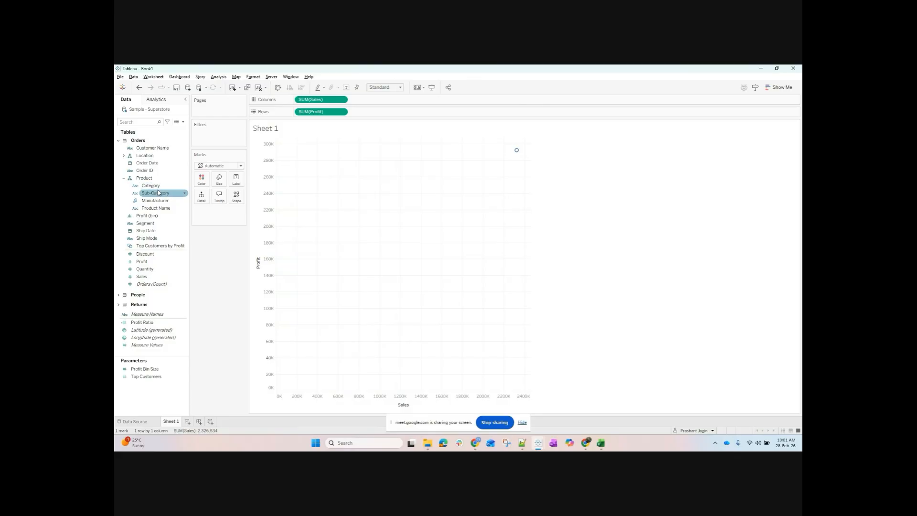
pyautogui.click(161, 201)
pyautogui.moveTo(161, 200); pyautogui.dragTo(359, 167)
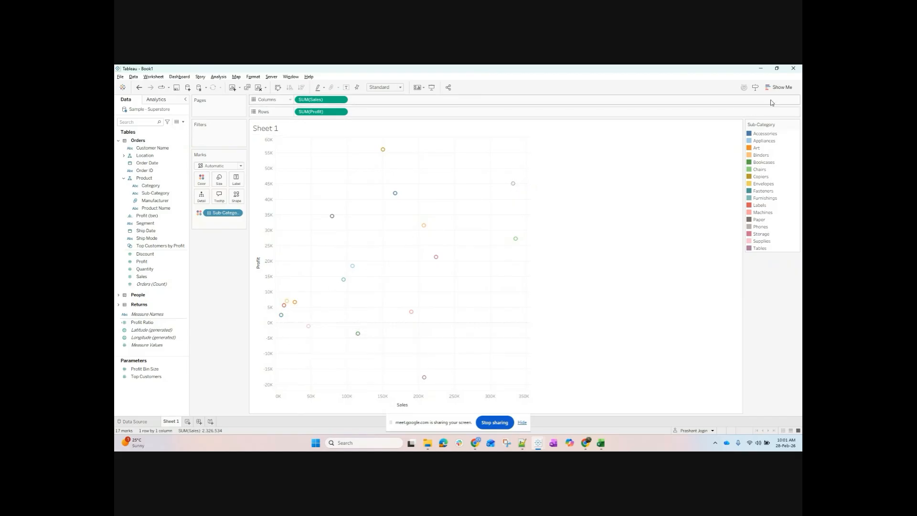
# Change the mark type to Circle and enlarge the marks.
pyautogui.click(218, 166)
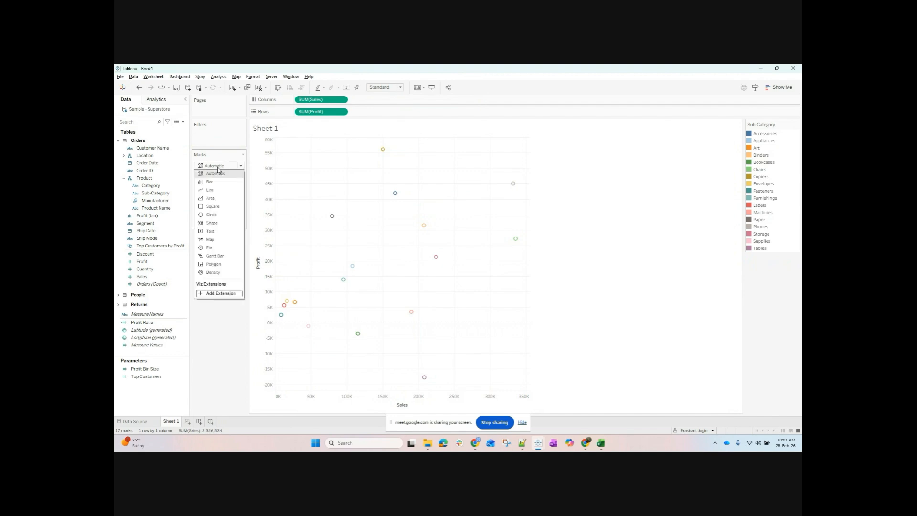
pyautogui.click(212, 214)
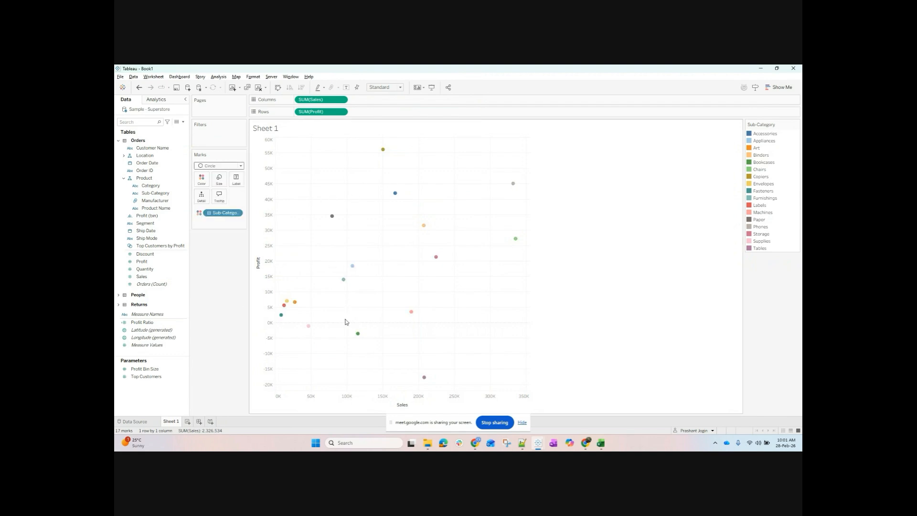
pyautogui.click(219, 180)
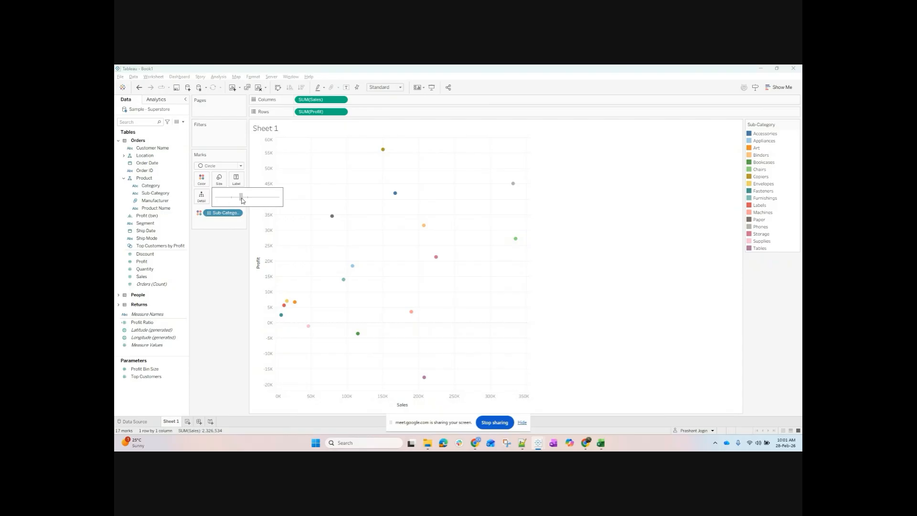
pyautogui.click(251, 198)
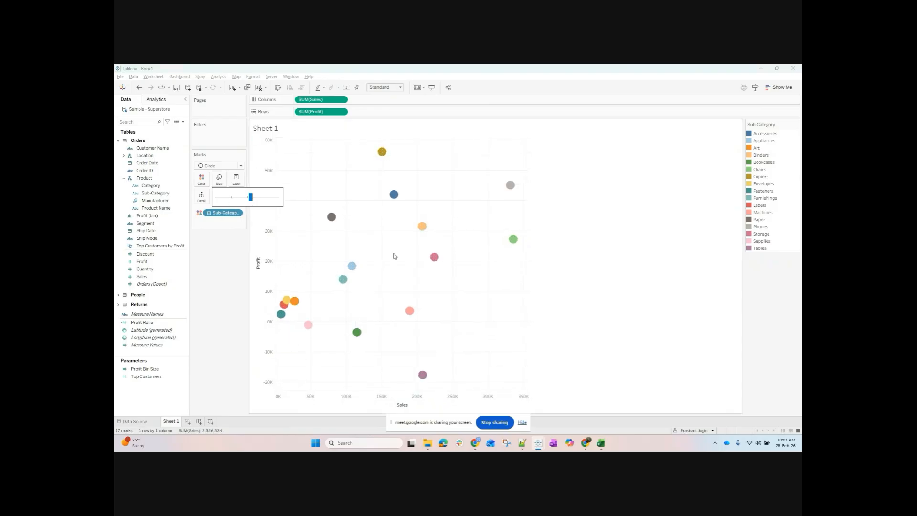
pyautogui.click(210, 293)
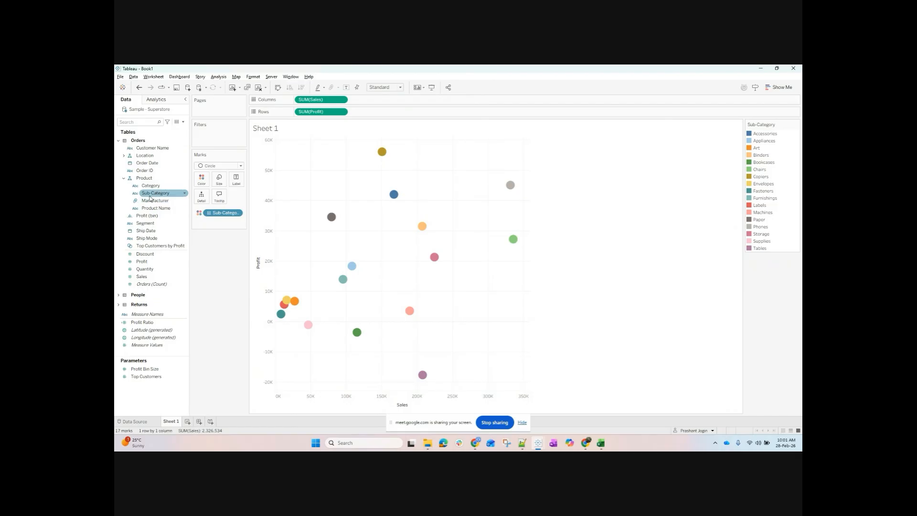
# Try State/Province together with Country/Region on Color in place of Sub-Category, and remove both fields from the marks.
pyautogui.click(123, 156)
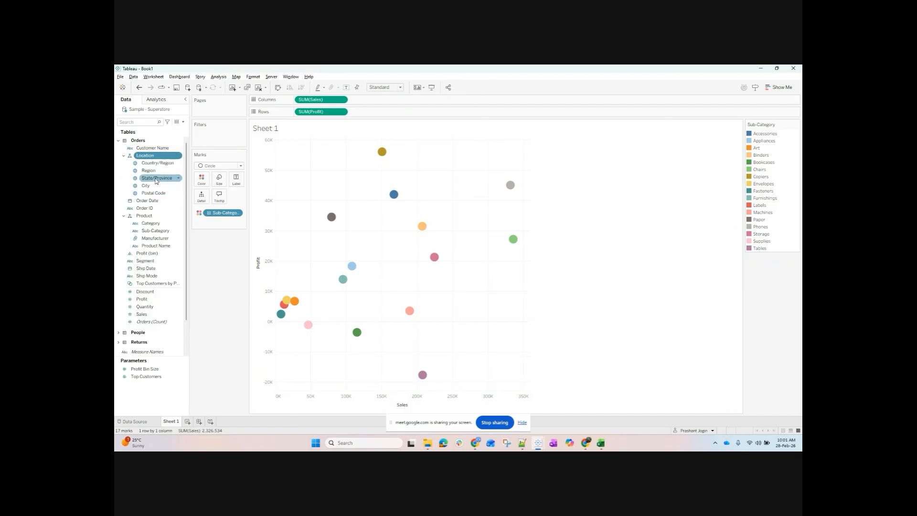
pyautogui.moveTo(156, 180); pyautogui.dragTo(220, 217)
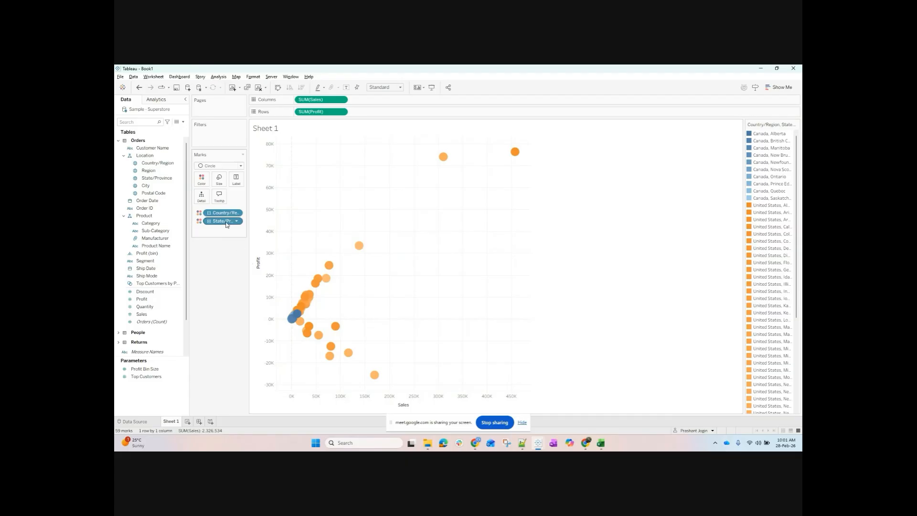
pyautogui.moveTo(226, 226); pyautogui.dragTo(223, 284)
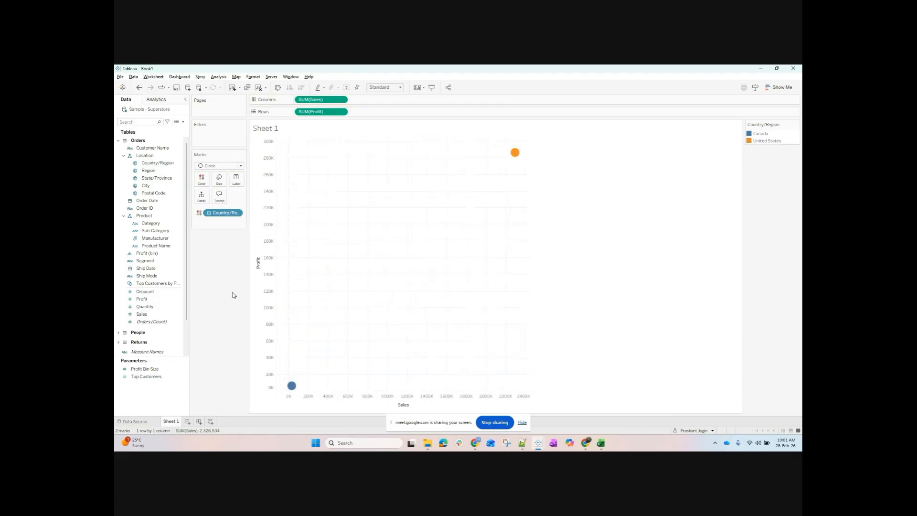
pyautogui.moveTo(223, 212); pyautogui.dragTo(215, 276)
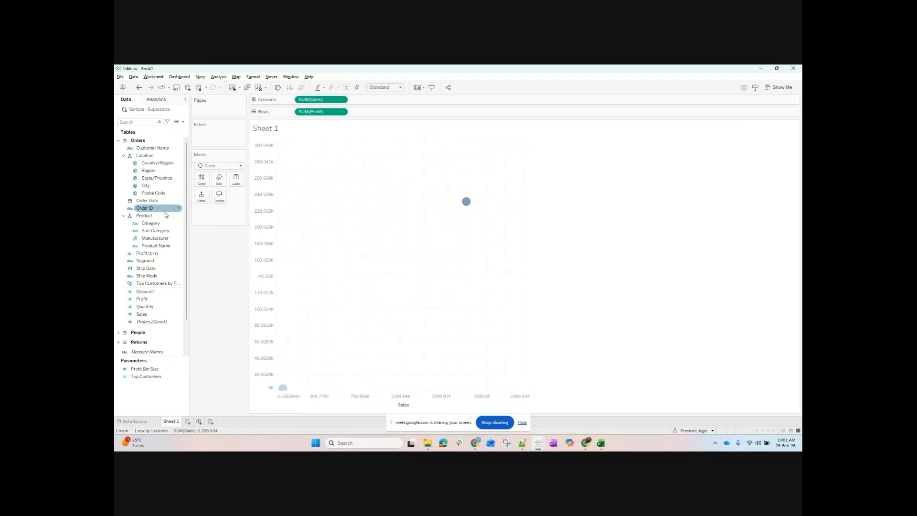
# Add State/Province to the scatter plot, assign it to Color and make the circles smaller.
pyautogui.moveTo(164, 177); pyautogui.dragTo(409, 198)
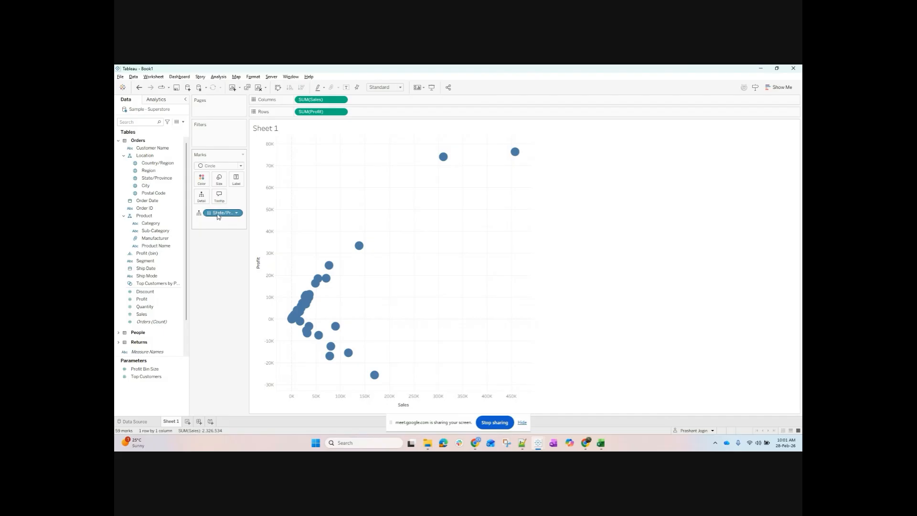
pyautogui.moveTo(219, 215); pyautogui.dragTo(202, 181)
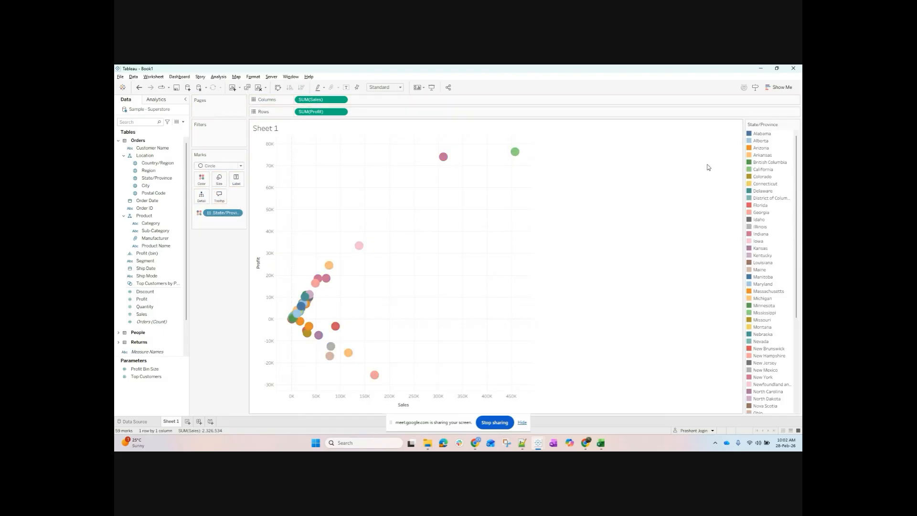
pyautogui.click(223, 185)
pyautogui.moveTo(250, 197); pyautogui.dragTo(237, 197)
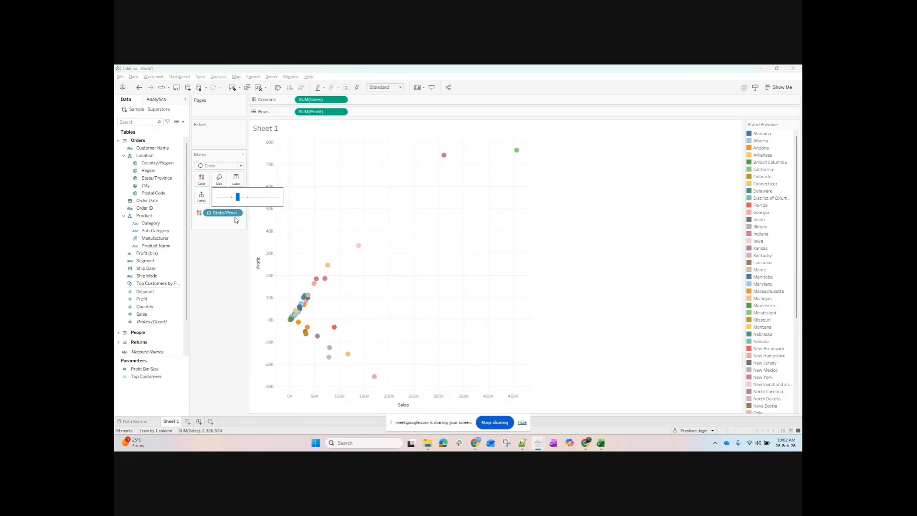
# Replace State/Province with Sub-Category as the color field of the scatter plot.
pyautogui.moveTo(233, 214); pyautogui.dragTo(202, 177)
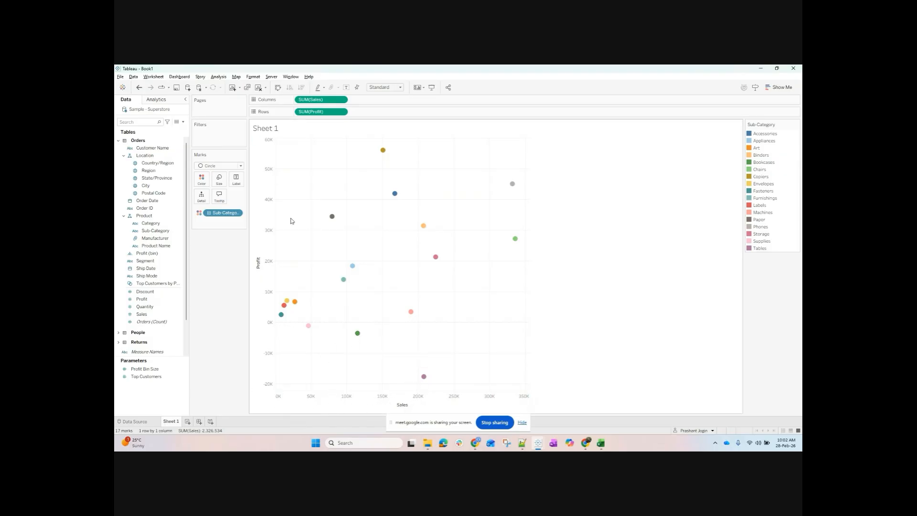
pyautogui.moveTo(516, 188)
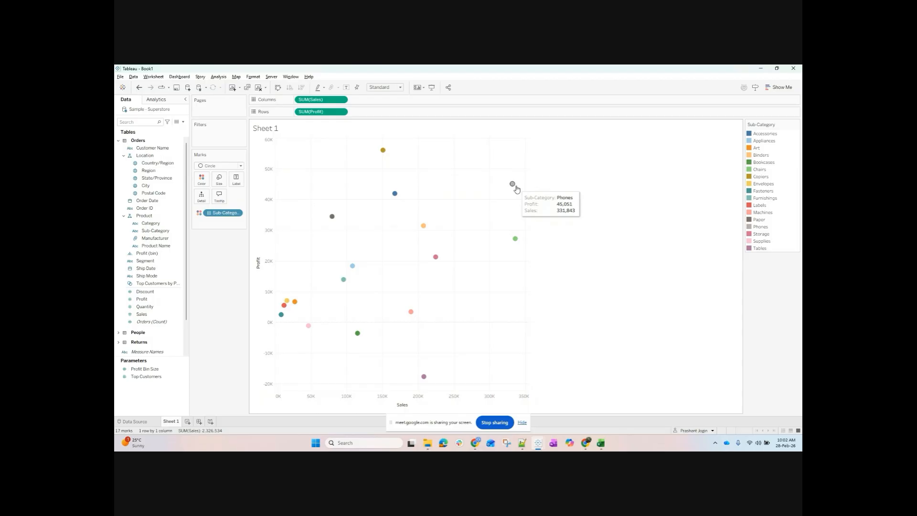
pyautogui.moveTo(516, 245)
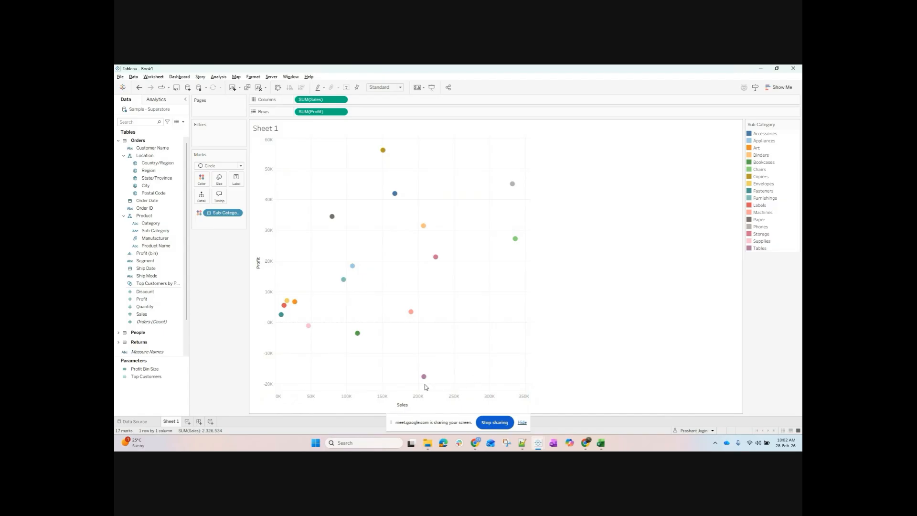
pyautogui.moveTo(425, 380)
# Try the Shape mark type with Sub-Category assigned to Shape, and undo both changes.
pyautogui.click(208, 167)
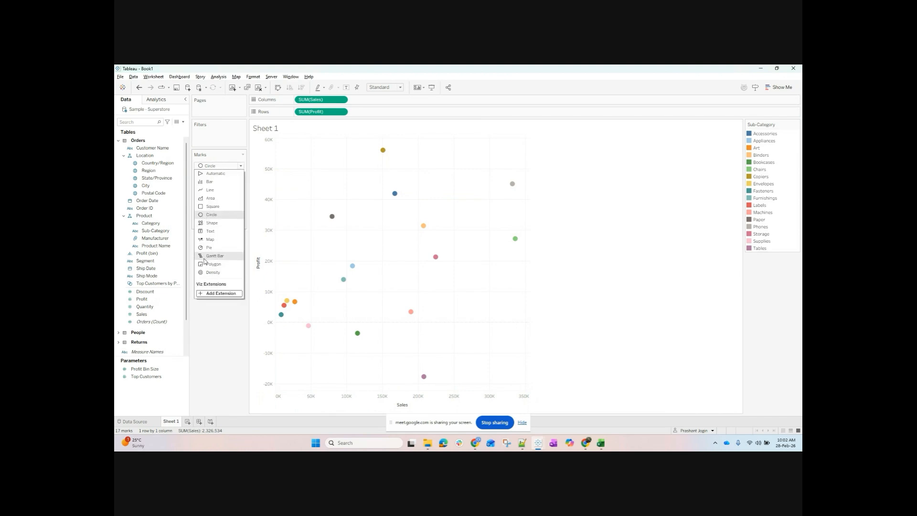
pyautogui.click(212, 222)
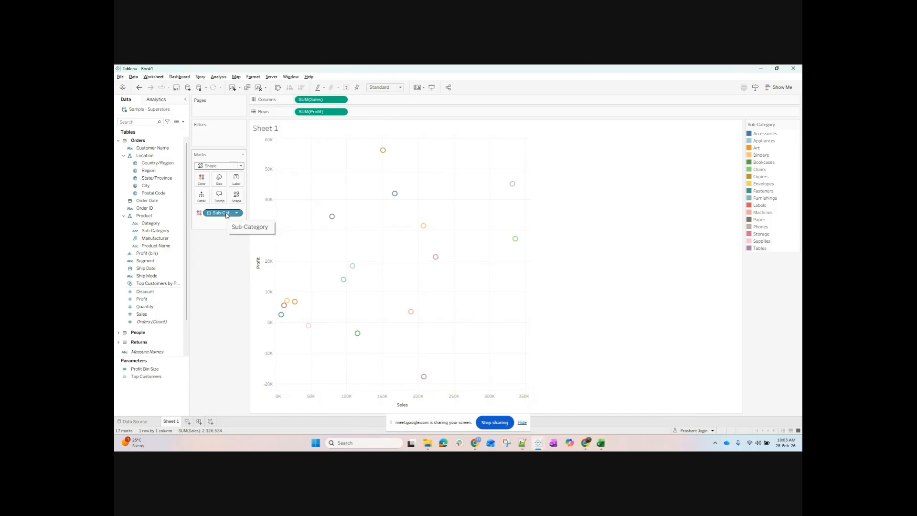
pyautogui.moveTo(226, 215); pyautogui.dragTo(238, 195)
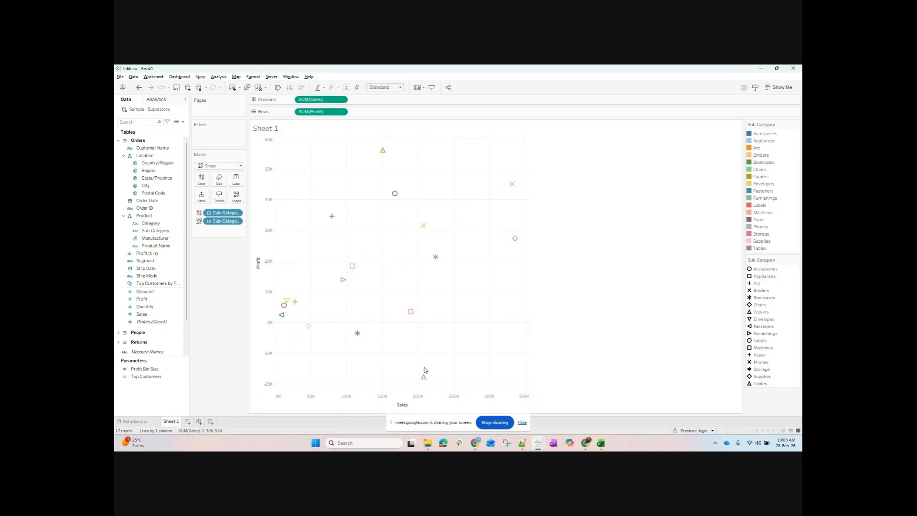
pyautogui.click(139, 88)
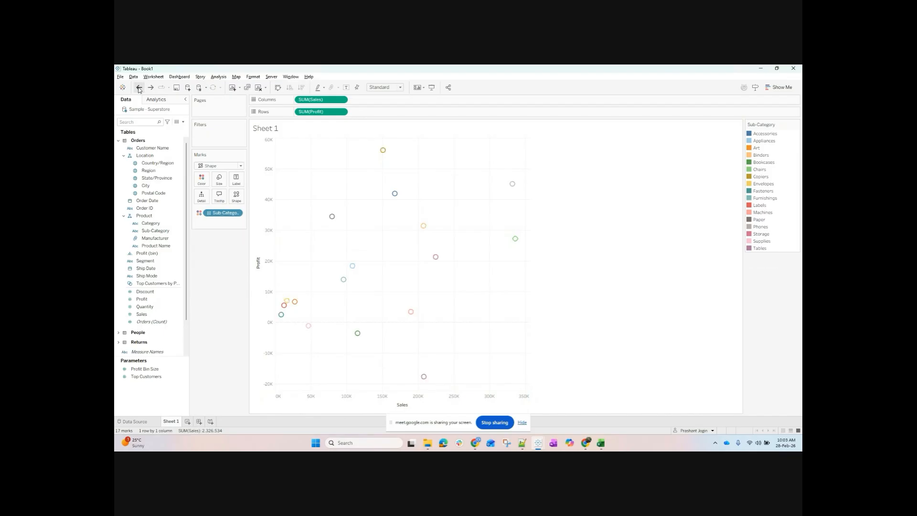
pyautogui.click(139, 88)
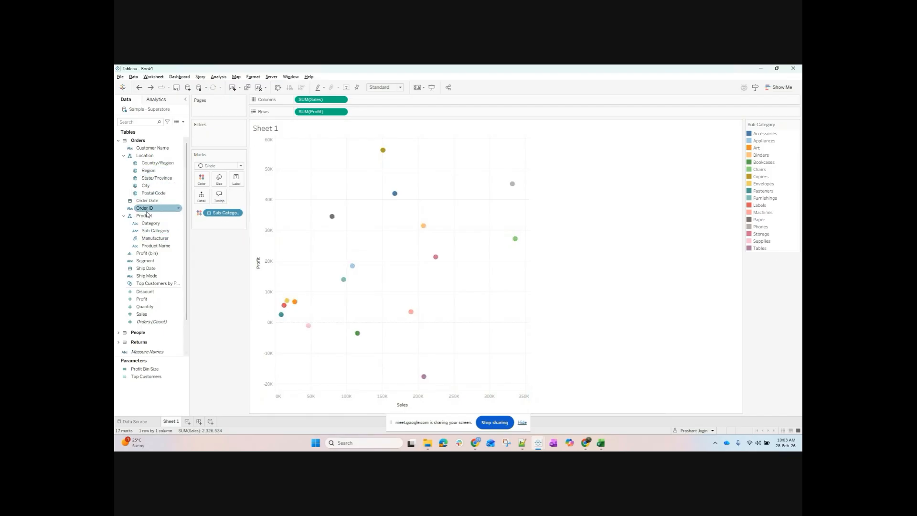
# Replace Sub-Category with Category as the color field of the scatter plot.
pyautogui.moveTo(156, 231); pyautogui.dragTo(223, 213)
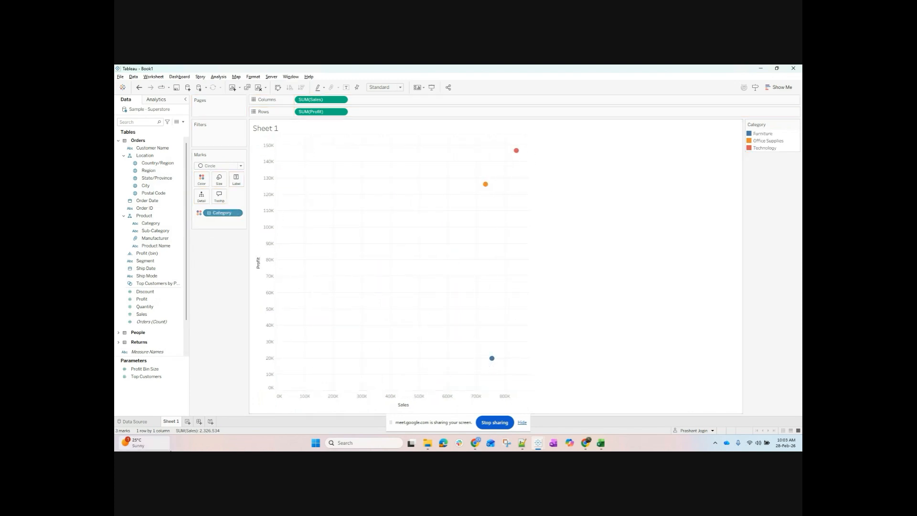
# Create a new worksheet with Category on Rows and drill down to Sub-Category and Manufacturer.
pyautogui.click(187, 421)
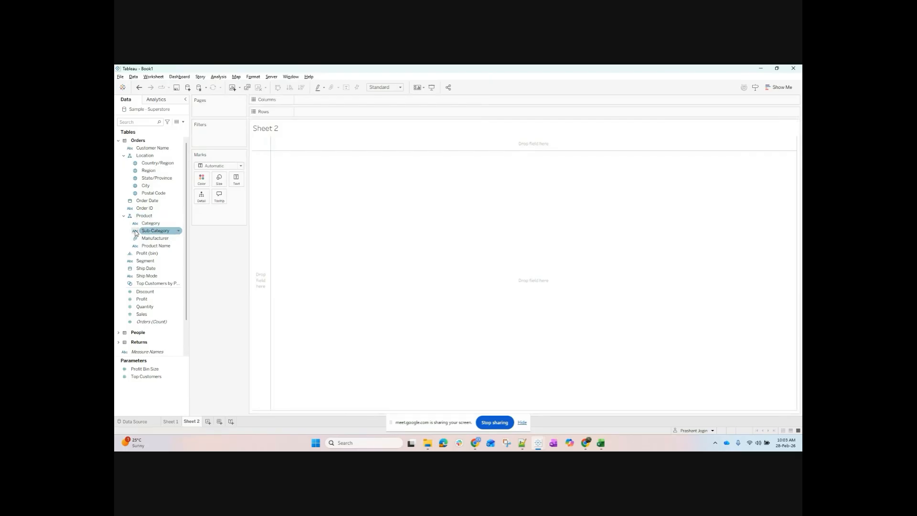
pyautogui.moveTo(150, 223); pyautogui.dragTo(303, 112)
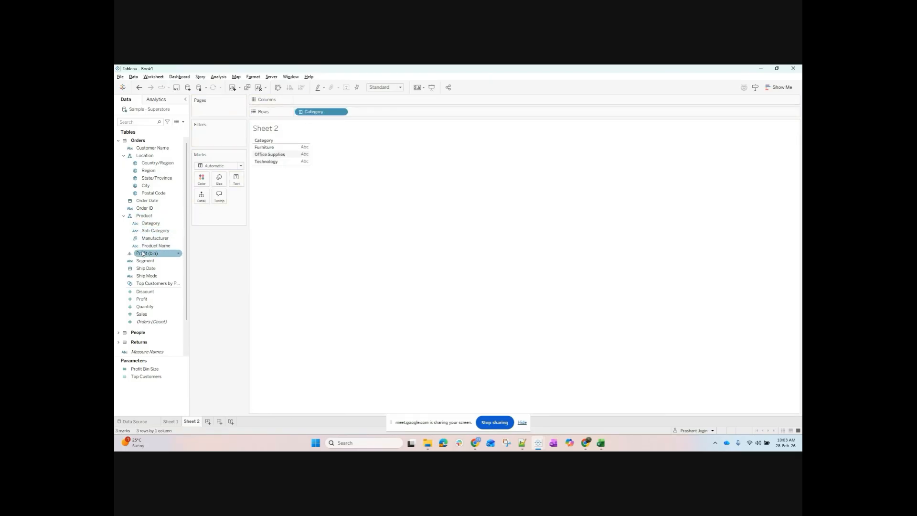
pyautogui.click(301, 112)
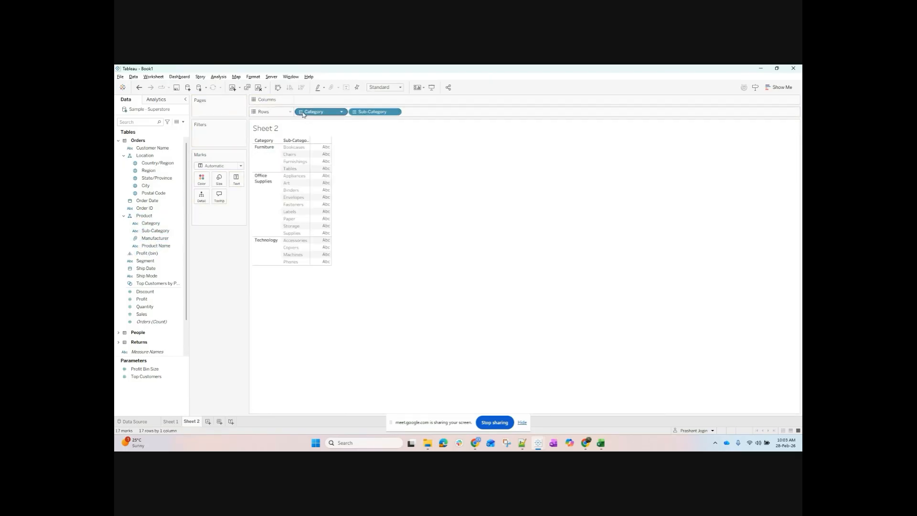
pyautogui.click(355, 112)
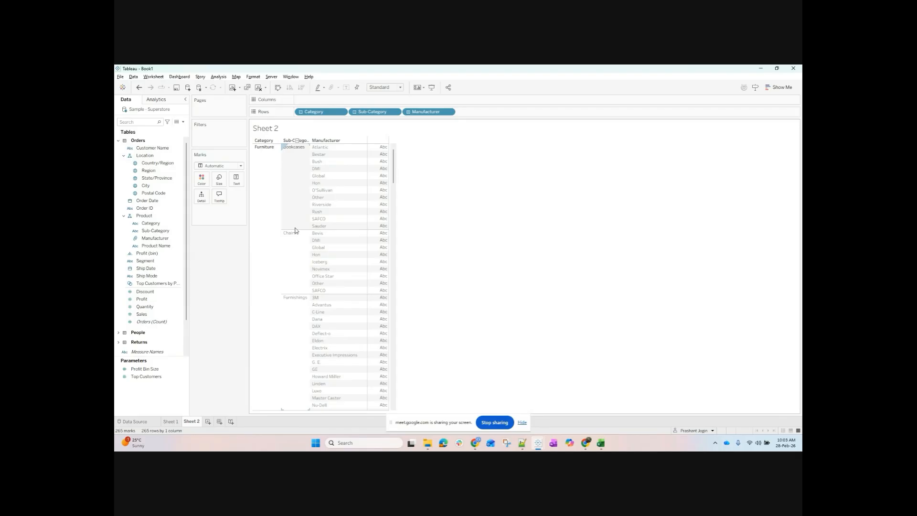
pyautogui.scroll(-10, 294, 231)
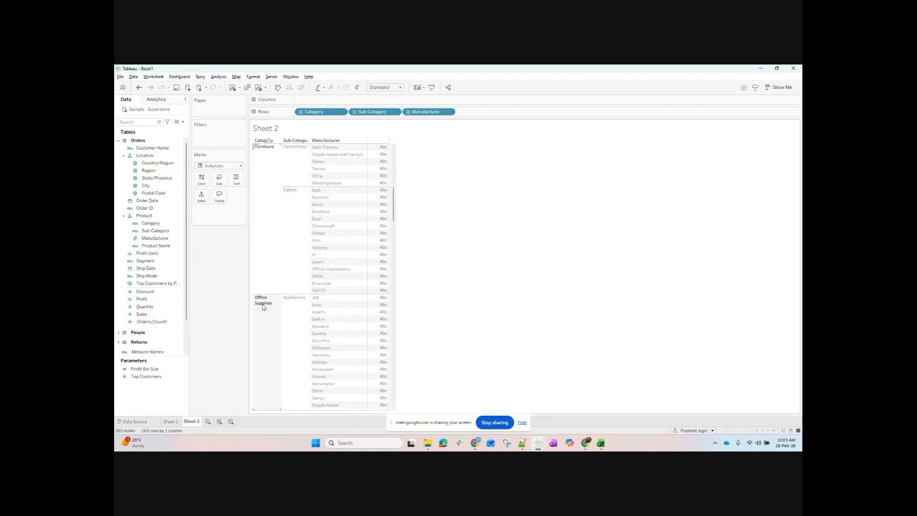
pyautogui.scroll(-6, 282, 311)
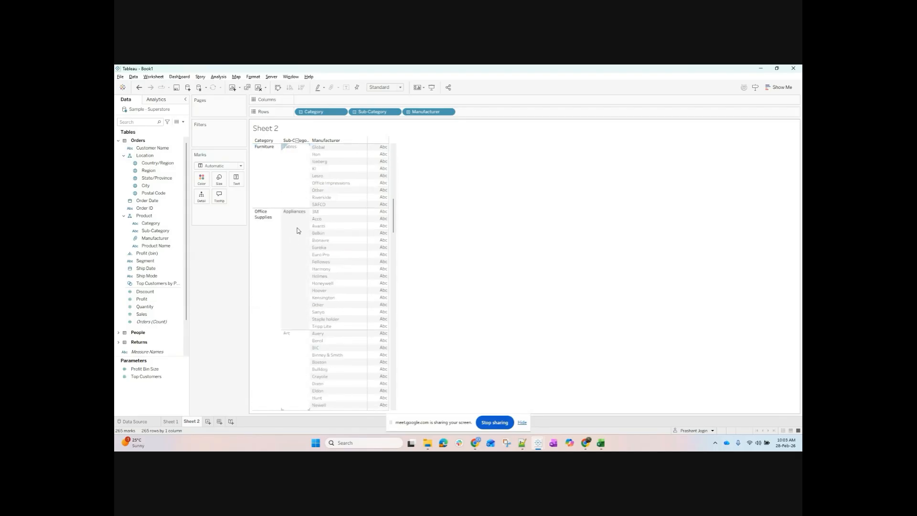
pyautogui.scroll(-8, 302, 314)
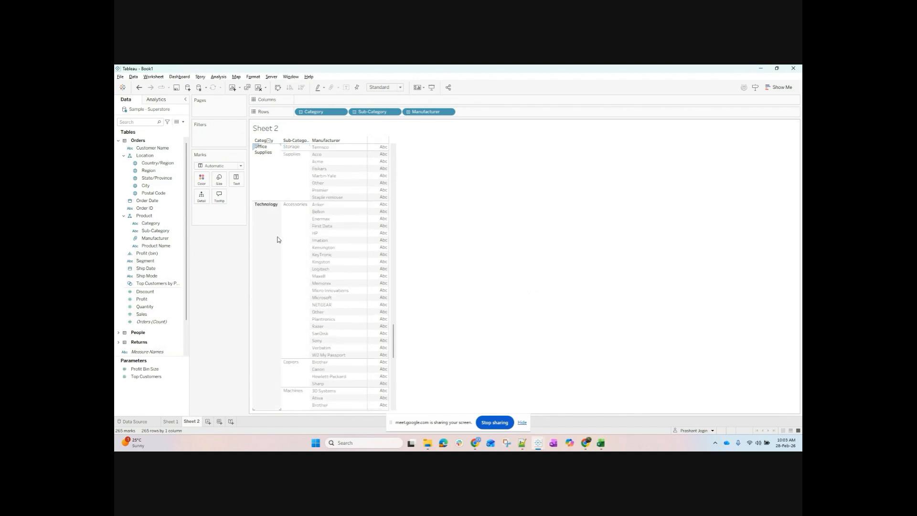
pyautogui.scroll(-4, 296, 287)
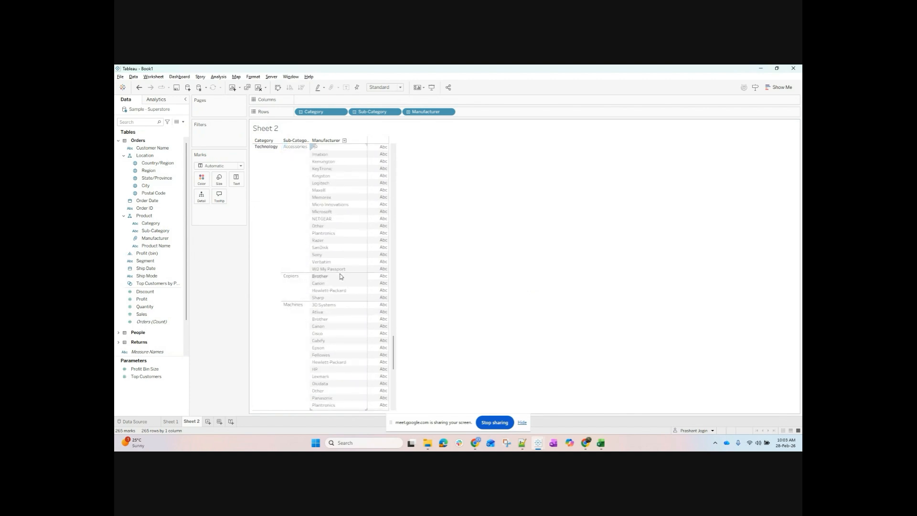
pyautogui.scroll(5, 315, 229)
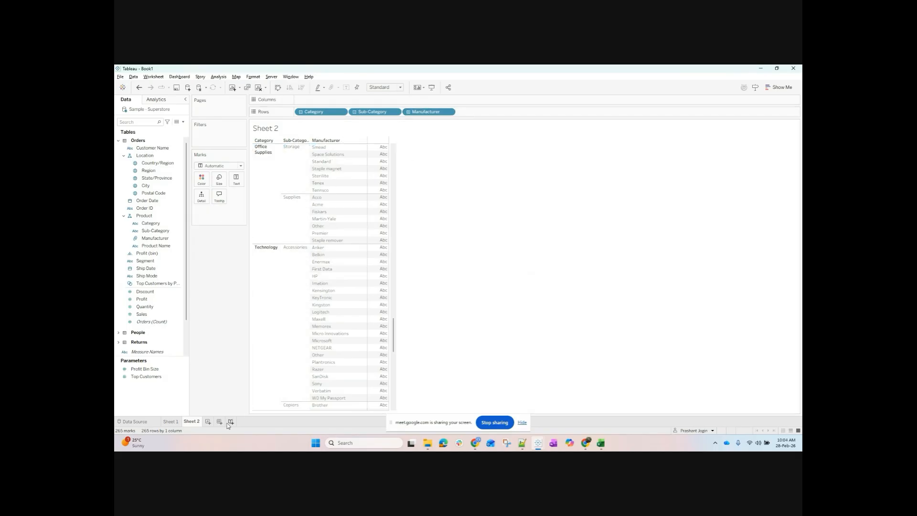
# Return to Sheet 1 and inspect the Furniture and Technology marks in the scatter plot.
pyautogui.click(171, 421)
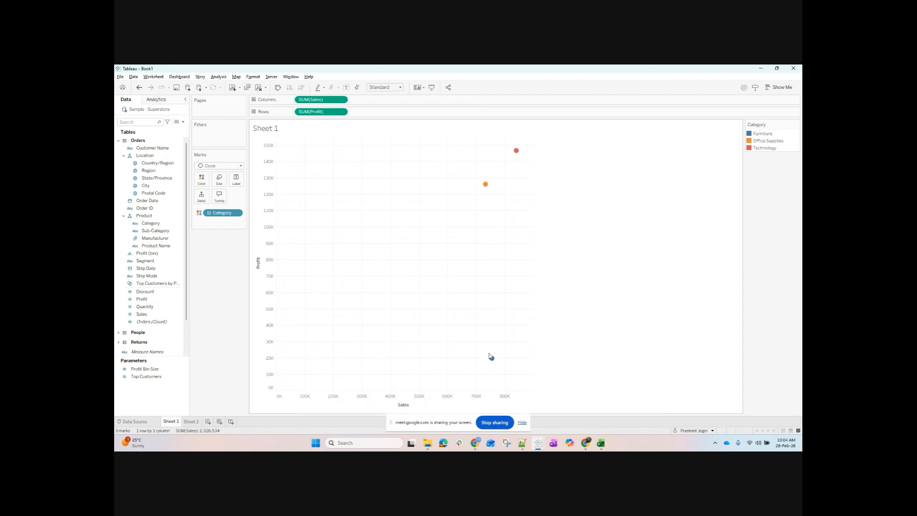
pyautogui.moveTo(492, 365)
pyautogui.moveTo(517, 155)
# Try removing Category from the scatter plot's marks, and undo the removal.
pyautogui.moveTo(217, 214); pyautogui.dragTo(222, 220)
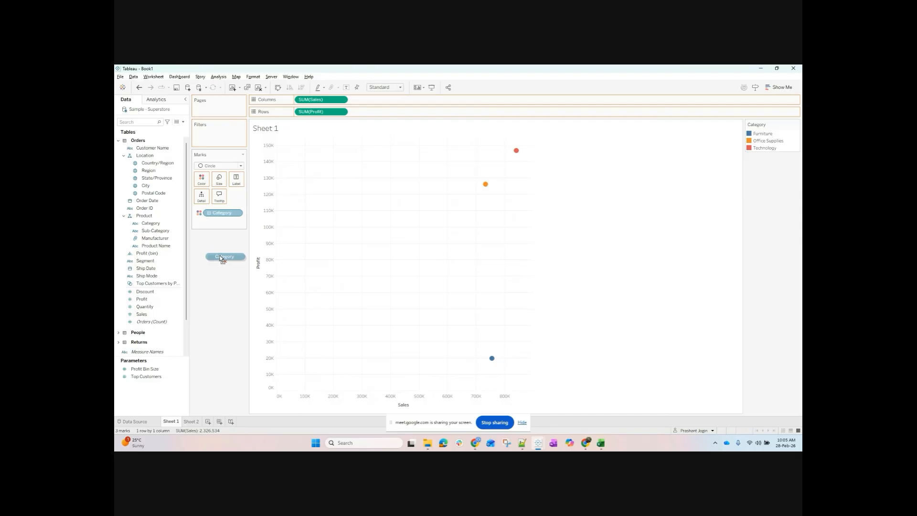
pyautogui.moveTo(221, 258); pyautogui.dragTo(221, 258)
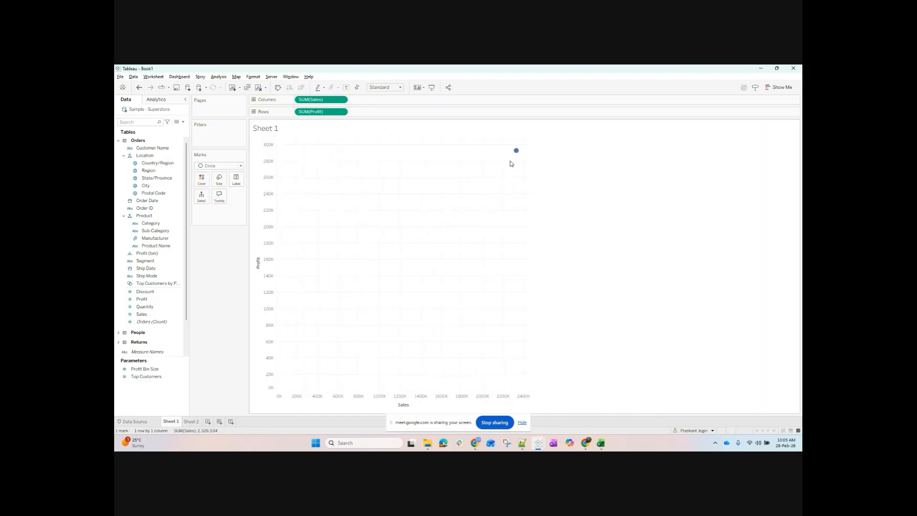
pyautogui.click(139, 87)
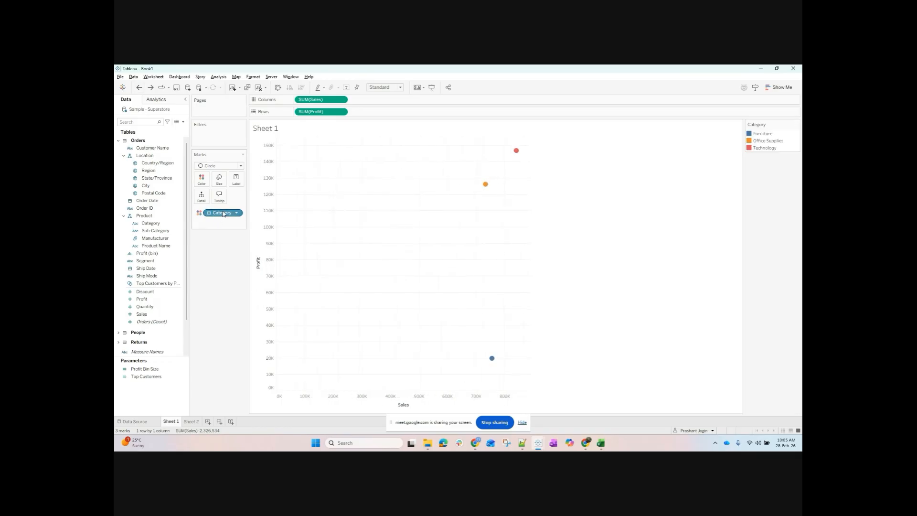
# Try moving Category from Color to Size on the scatter plot, and undo the change.
pyautogui.moveTo(223, 213); pyautogui.dragTo(176, 231)
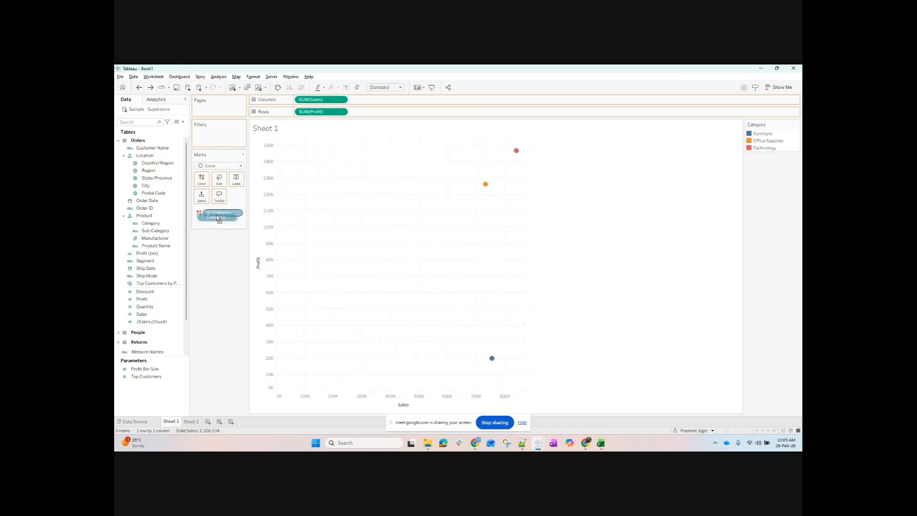
pyautogui.moveTo(222, 193); pyautogui.dragTo(220, 181)
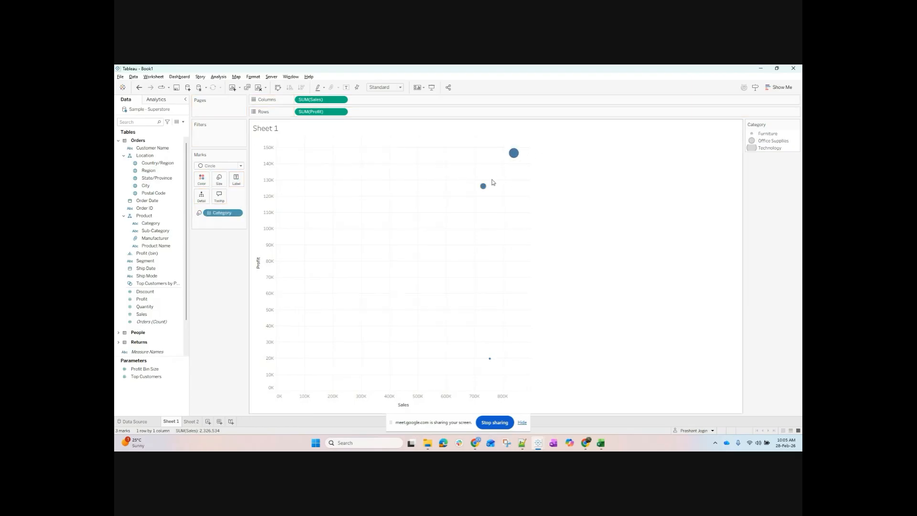
pyautogui.click(160, 157)
pyautogui.click(139, 87)
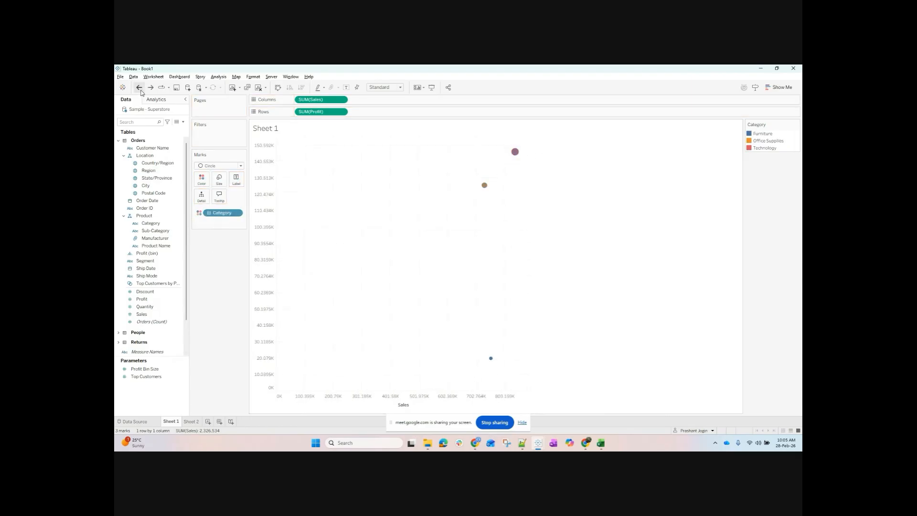
# Slightly enlarge the circle marks of the scatter plot.
pyautogui.moveTo(519, 153)
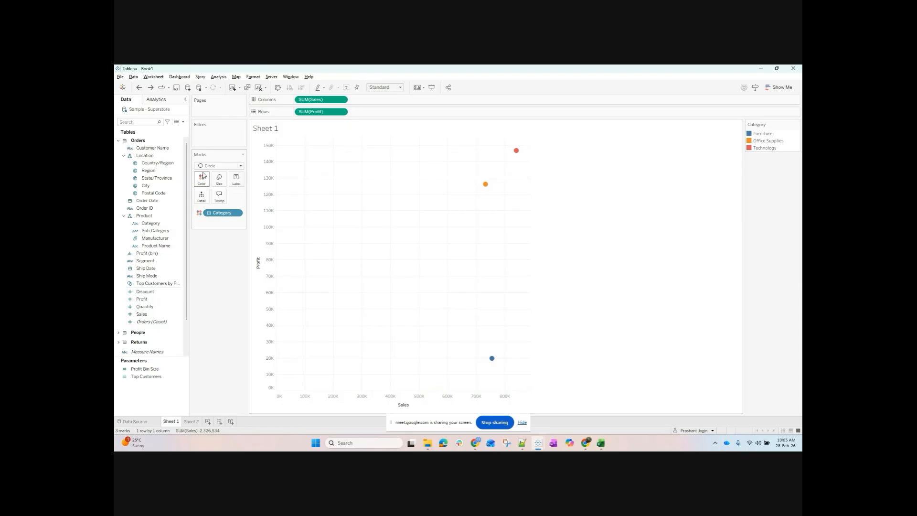
pyautogui.click(219, 180)
pyautogui.moveTo(241, 200); pyautogui.dragTo(247, 198)
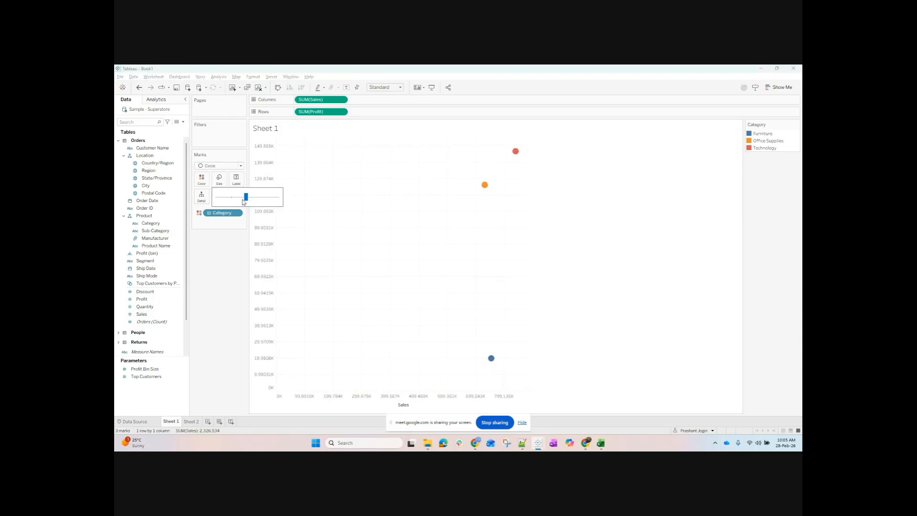
pyautogui.click(213, 256)
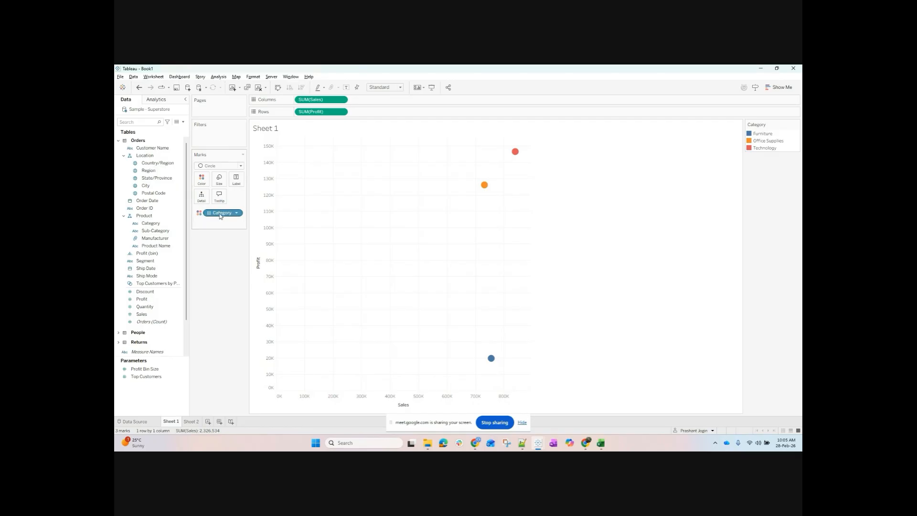
# Set the mark type to Shape and assign Category to Shape as well as Color.
pyautogui.click(213, 166)
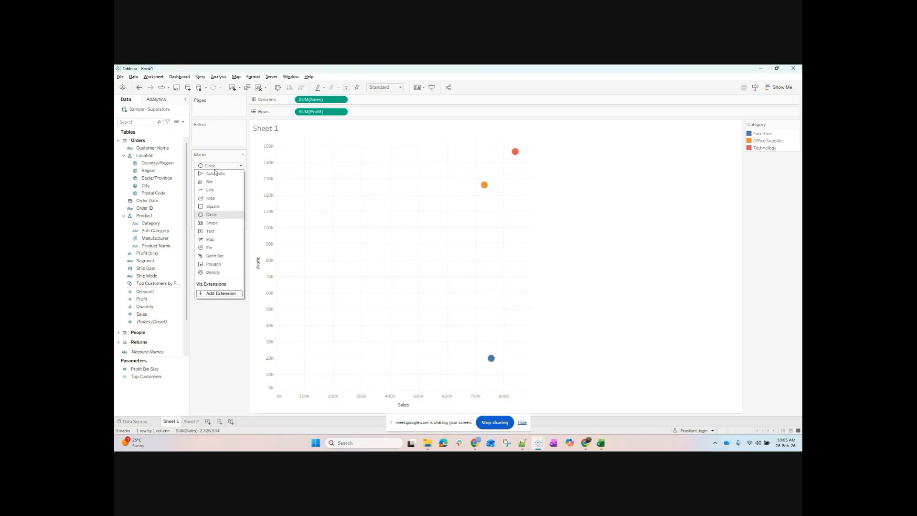
pyautogui.click(211, 222)
pyautogui.moveTo(218, 213); pyautogui.dragTo(239, 193)
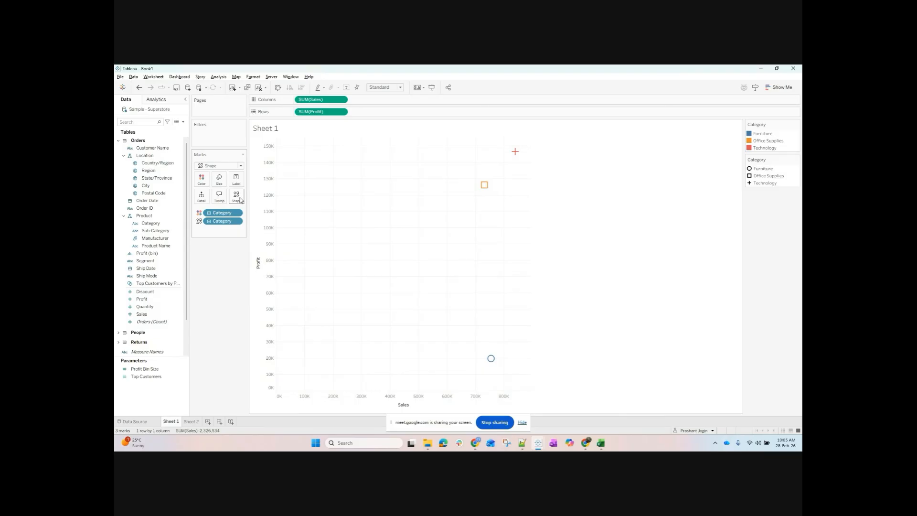
# Open the shape settings for Category and preview the Custom, Arrows, Default, Filled, Weather and KPI palettes.
pyautogui.click(240, 199)
pyautogui.click(474, 187)
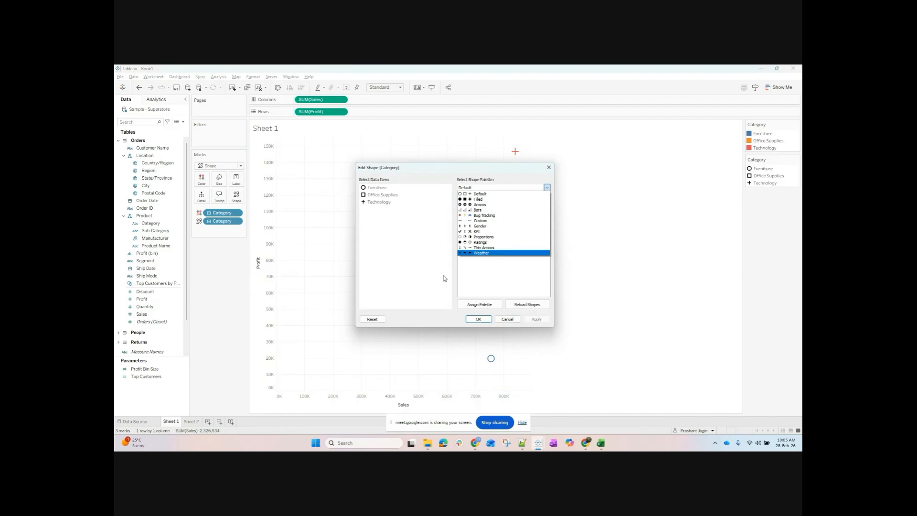
pyautogui.click(494, 221)
pyautogui.click(494, 188)
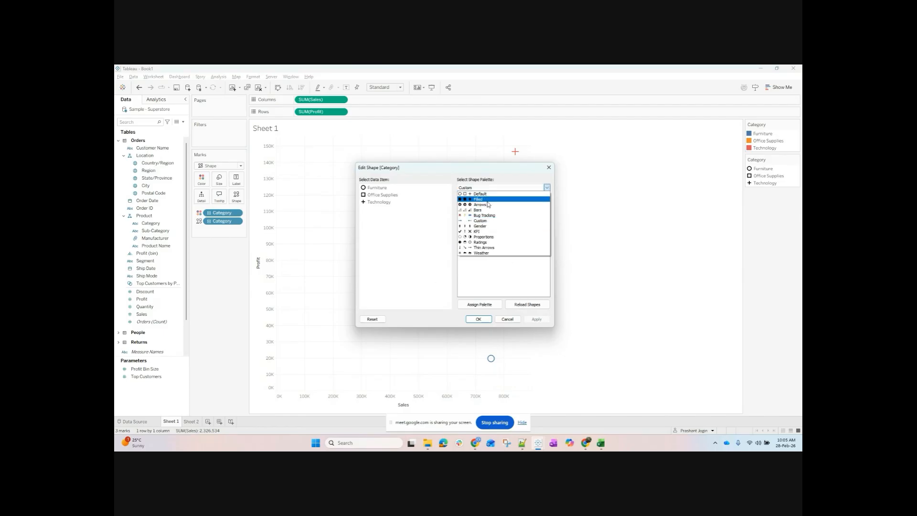
pyautogui.click(488, 209)
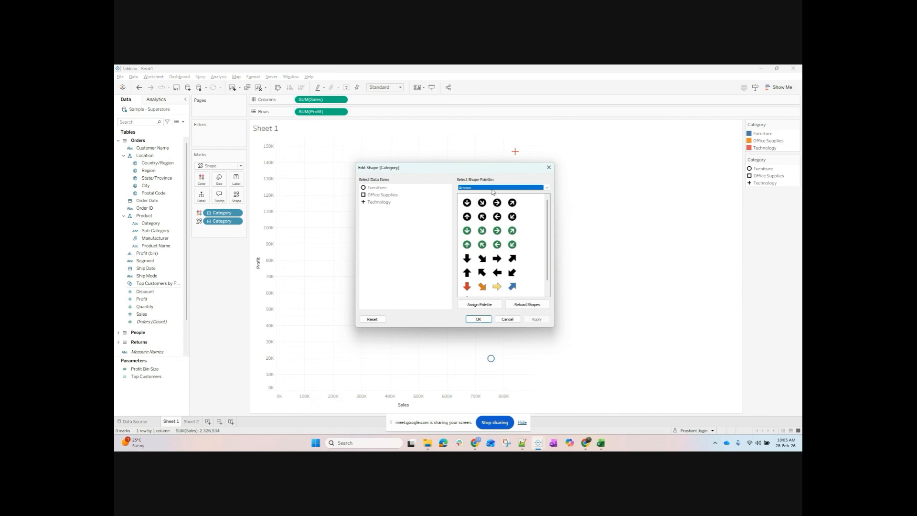
pyautogui.click(491, 189)
pyautogui.click(490, 193)
pyautogui.click(490, 189)
pyautogui.click(478, 199)
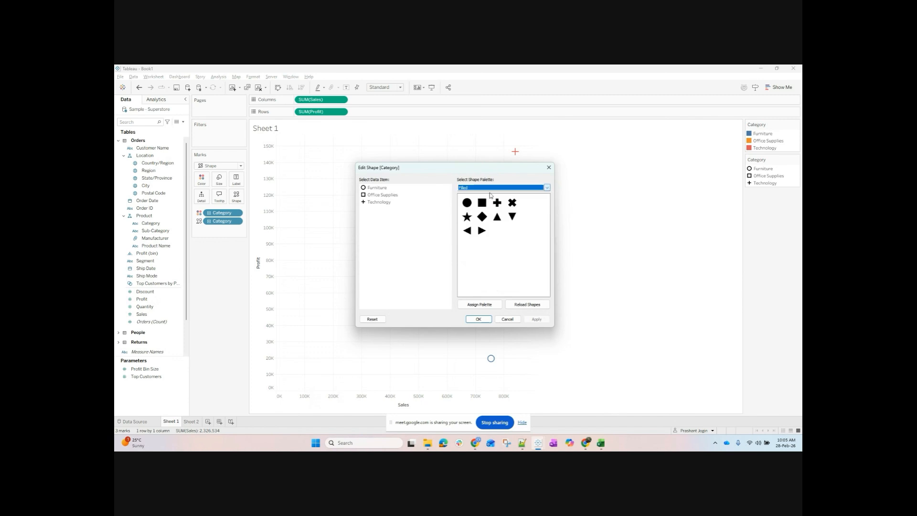
pyautogui.click(492, 188)
pyautogui.click(482, 253)
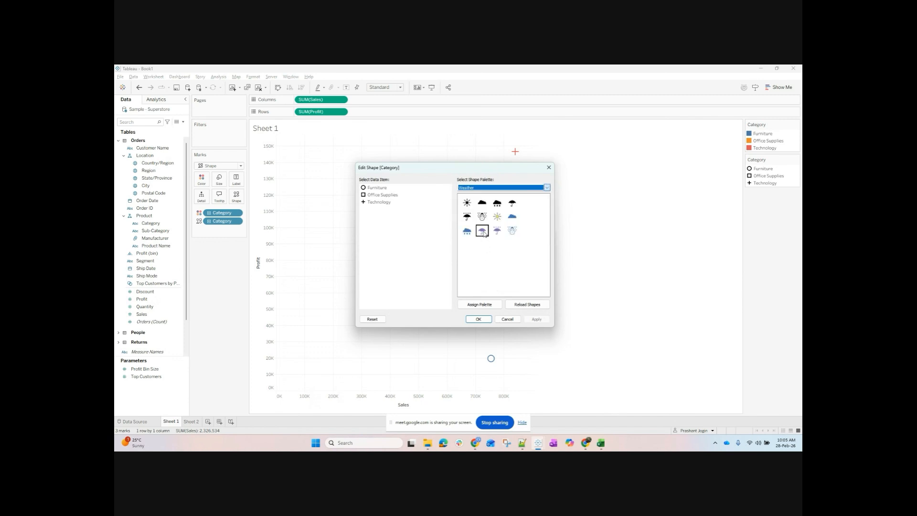
pyautogui.click(487, 187)
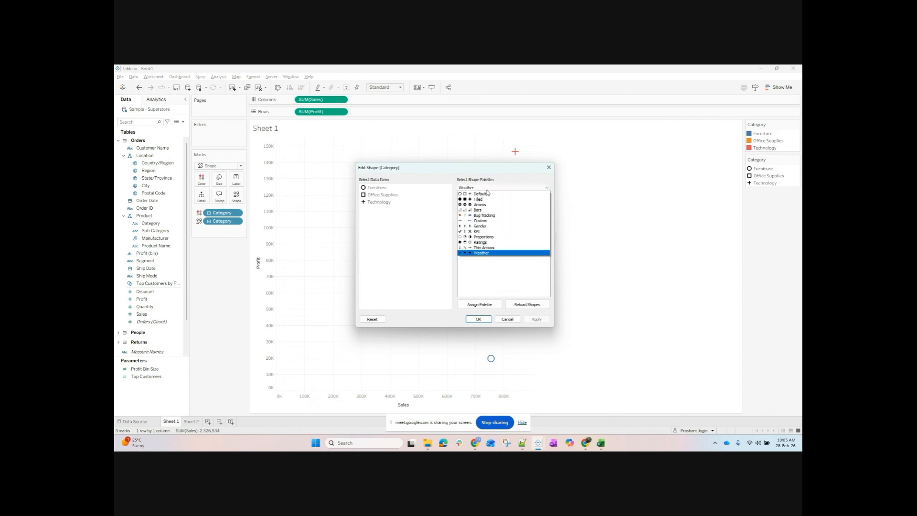
pyautogui.click(473, 231)
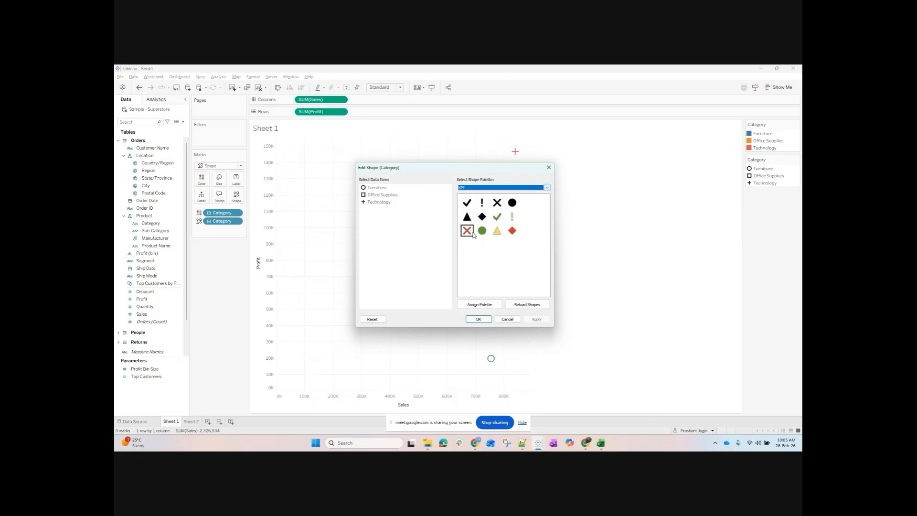
# From the Bug Tracking palette, assign the envelope shape to Office Supplies and the light bulb to Technology.
pyautogui.click(495, 188)
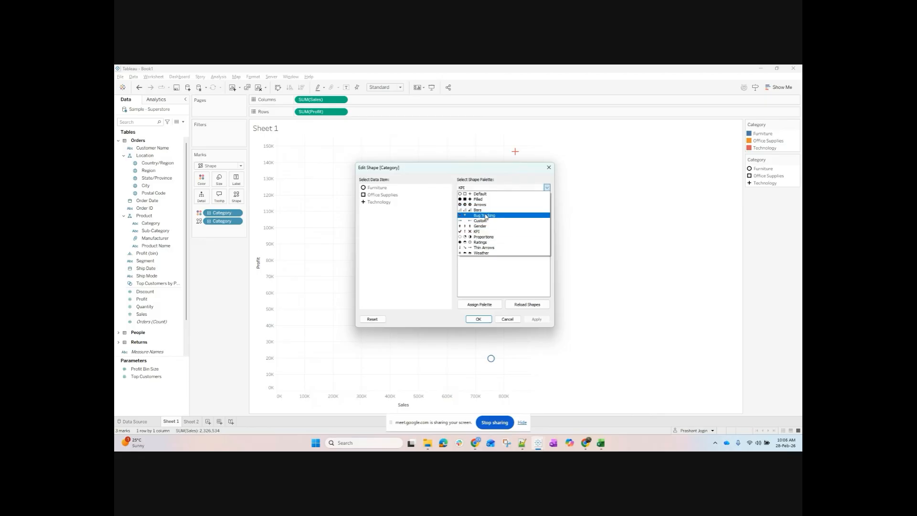
pyautogui.click(484, 216)
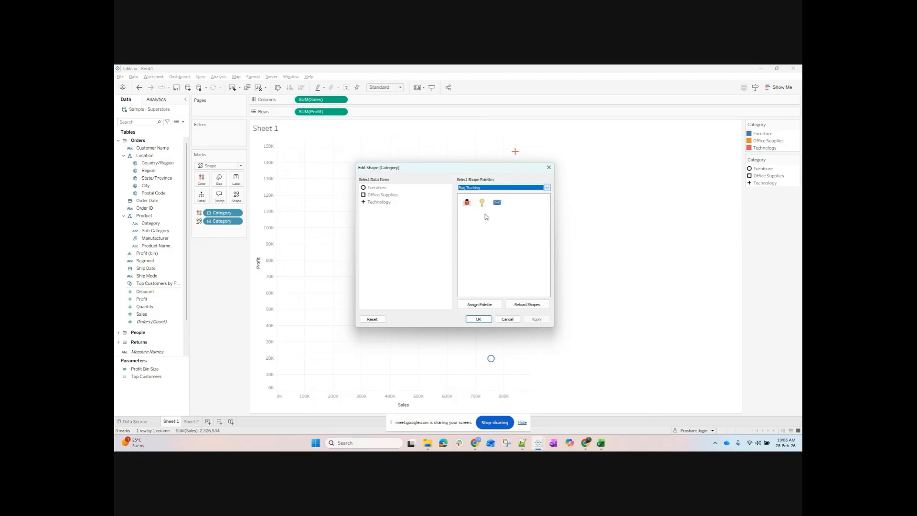
pyautogui.click(374, 188)
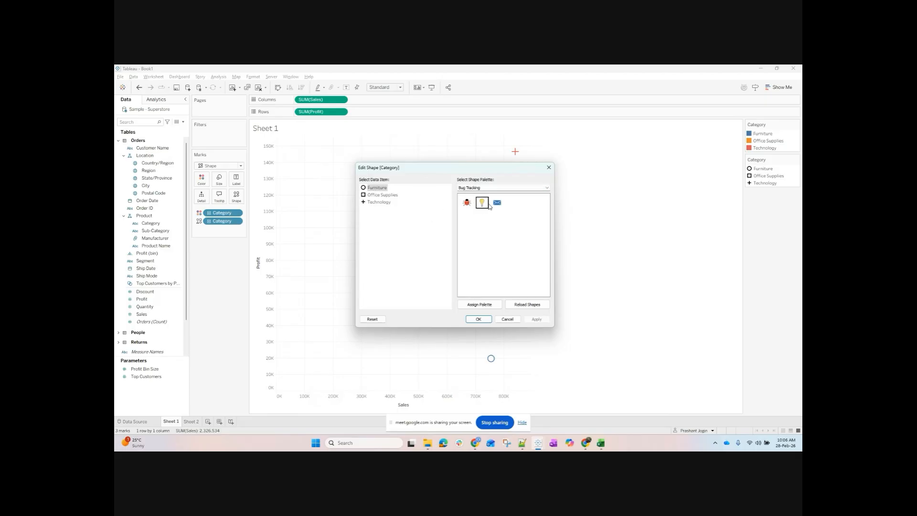
pyautogui.click(380, 197)
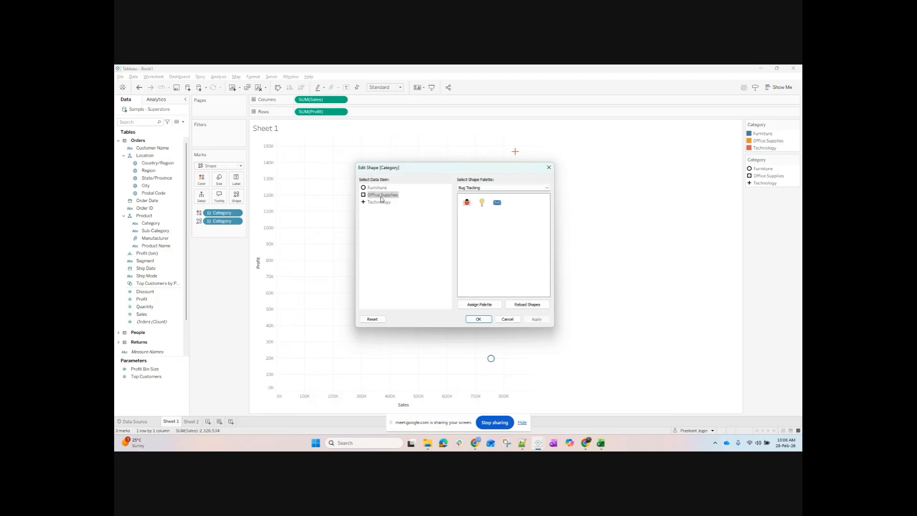
pyautogui.click(498, 204)
pyautogui.click(375, 202)
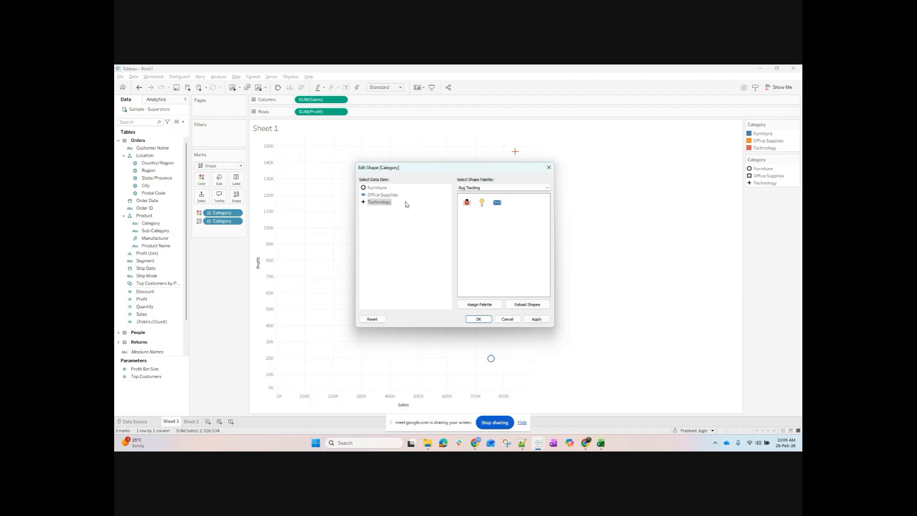
pyautogui.click(483, 205)
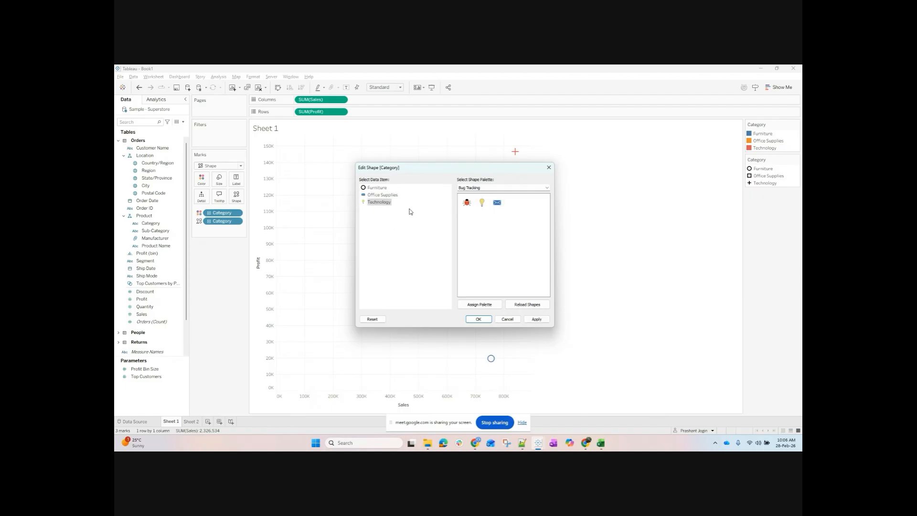
# Preview the Filled, Default and Gender shape palettes.
pyautogui.click(505, 189)
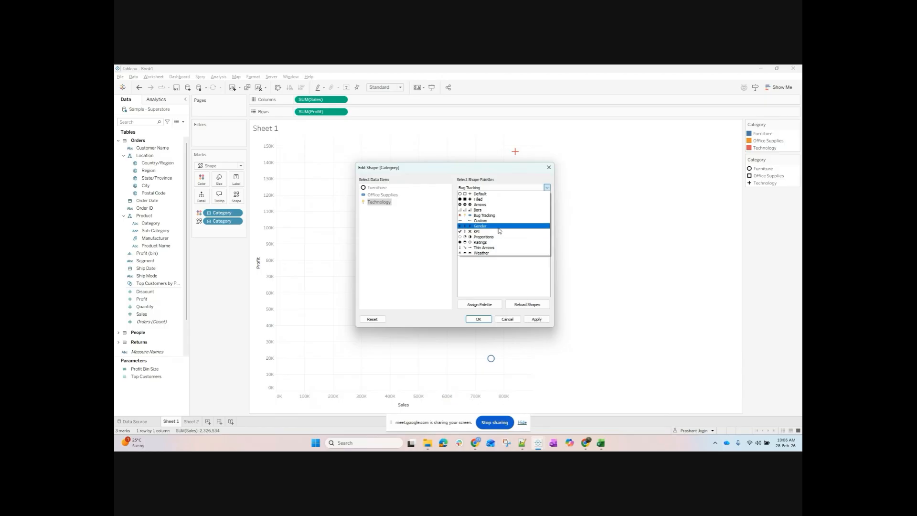
pyautogui.click(494, 199)
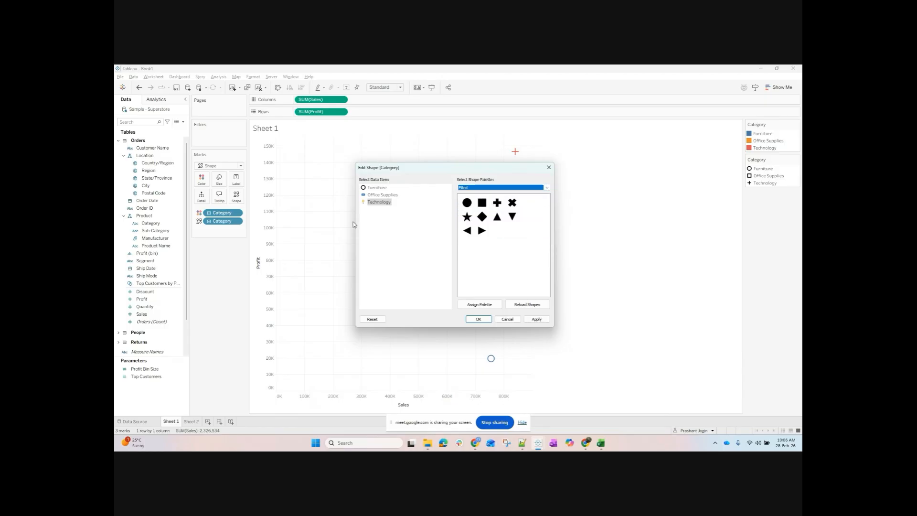
pyautogui.click(504, 190)
pyautogui.click(500, 194)
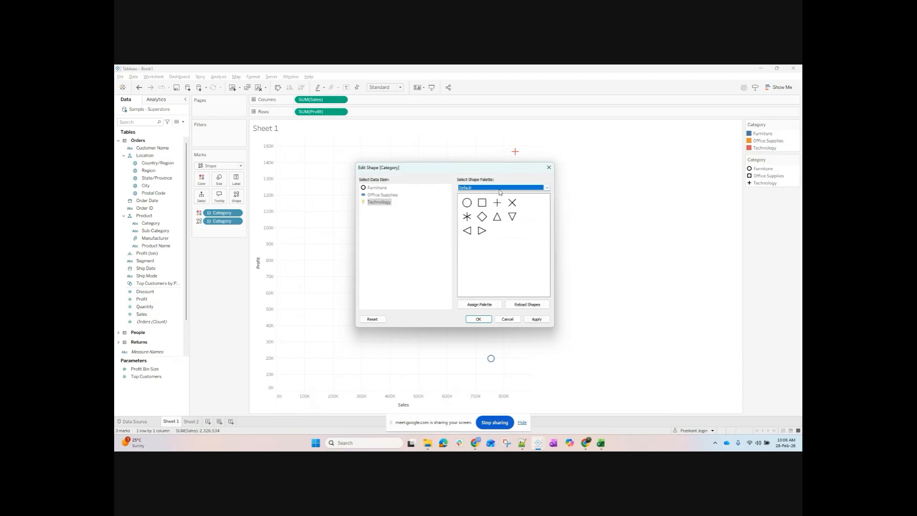
pyautogui.click(501, 189)
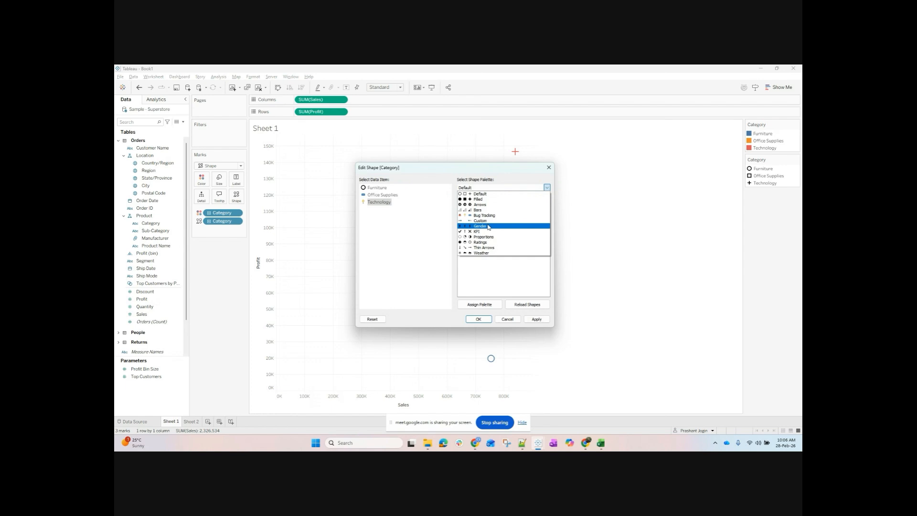
pyautogui.click(488, 226)
# Assign the red diamond from the KPI palette to Furniture and apply the shape assignments to the scatter plot.
pyautogui.click(503, 191)
pyautogui.click(489, 232)
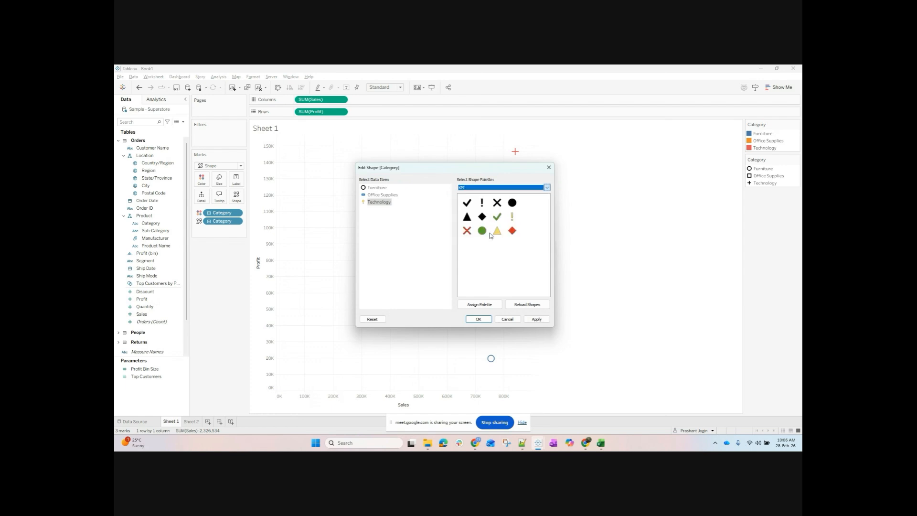
pyautogui.click(381, 186)
pyautogui.click(481, 231)
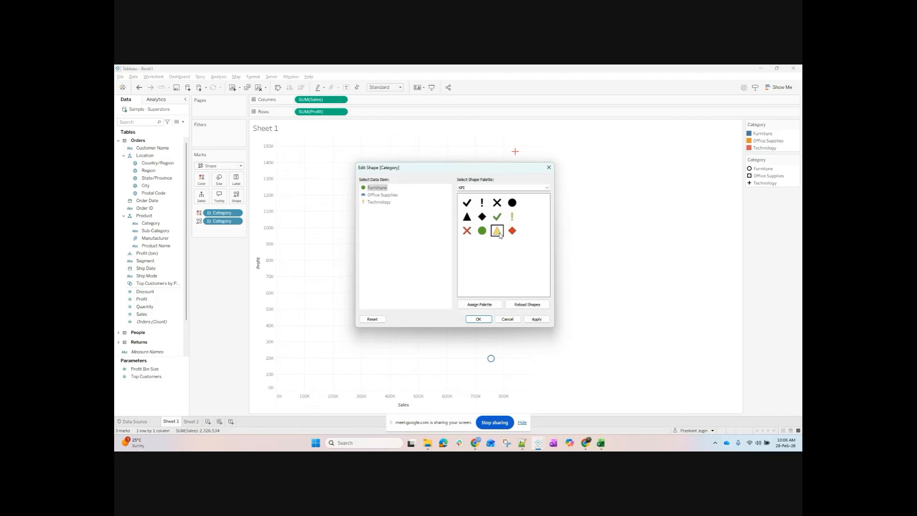
pyautogui.click(498, 232)
pyautogui.click(512, 232)
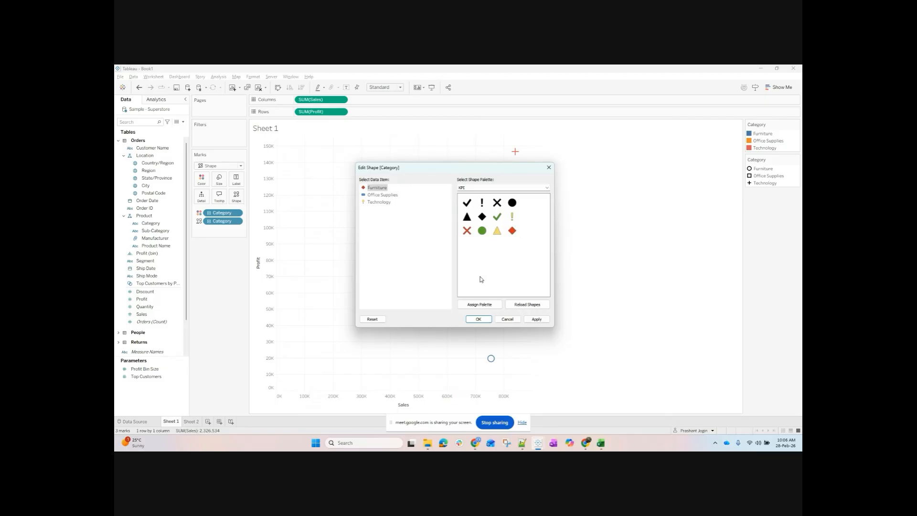
pyautogui.click(478, 319)
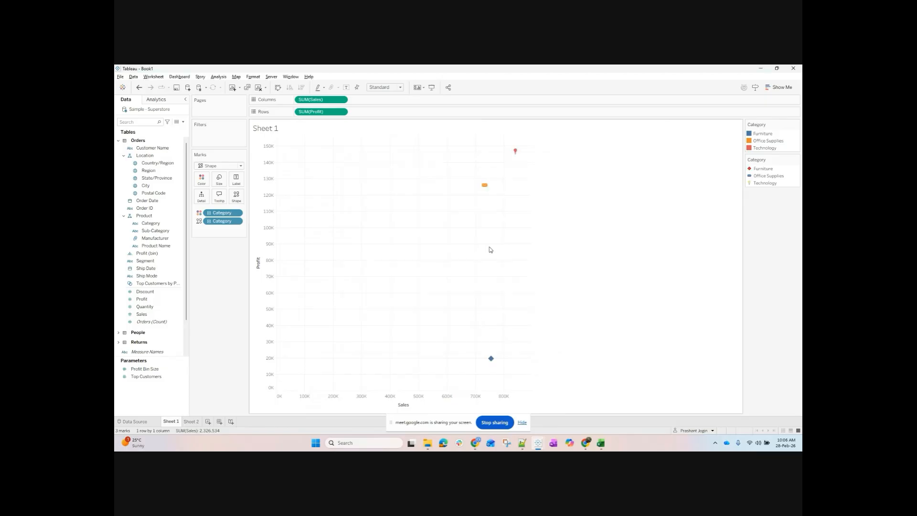
# Enlarge the category shape marks considerably and inspect them in the scatter plot.
pyautogui.click(223, 184)
pyautogui.moveTo(245, 197); pyautogui.dragTo(262, 196)
pyautogui.moveTo(476, 186)
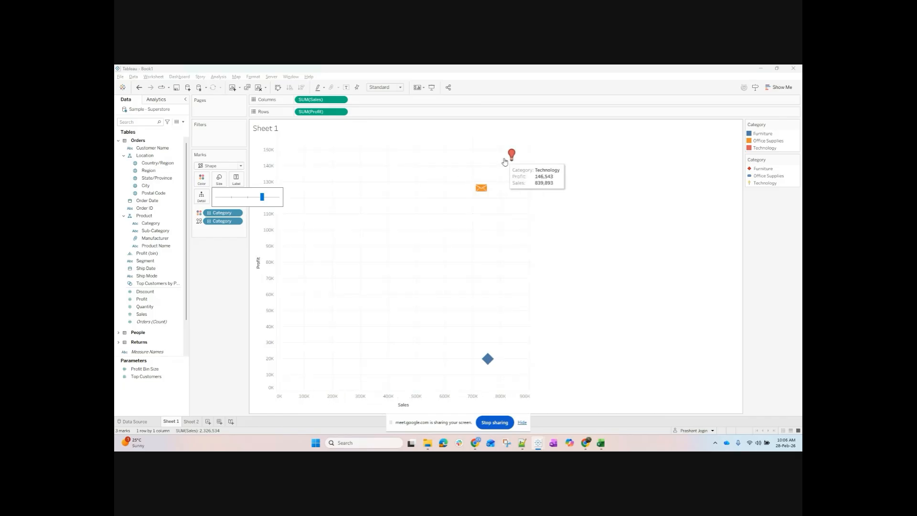
pyautogui.moveTo(481, 361)
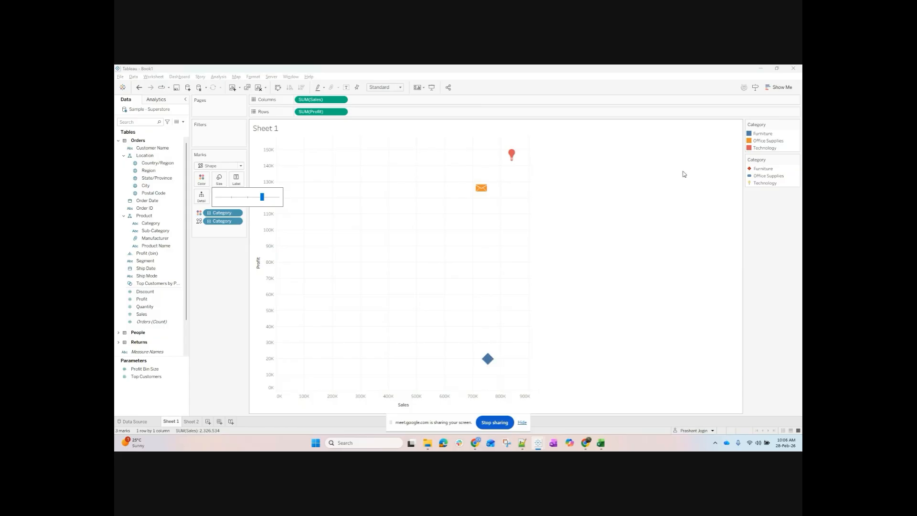
# Undo the category shape assignments and remove Sales from Columns, keeping Profit on Rows with Category on Color.
pyautogui.click(607, 207)
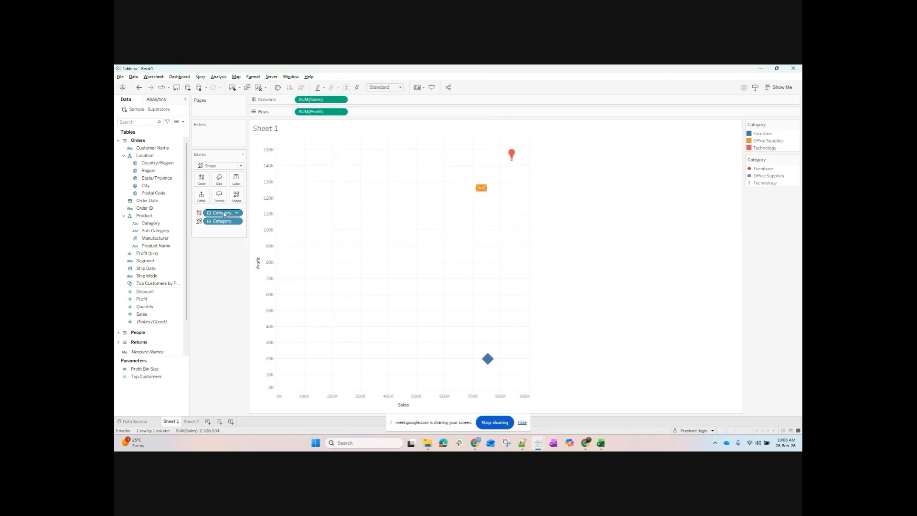
pyautogui.click(141, 90)
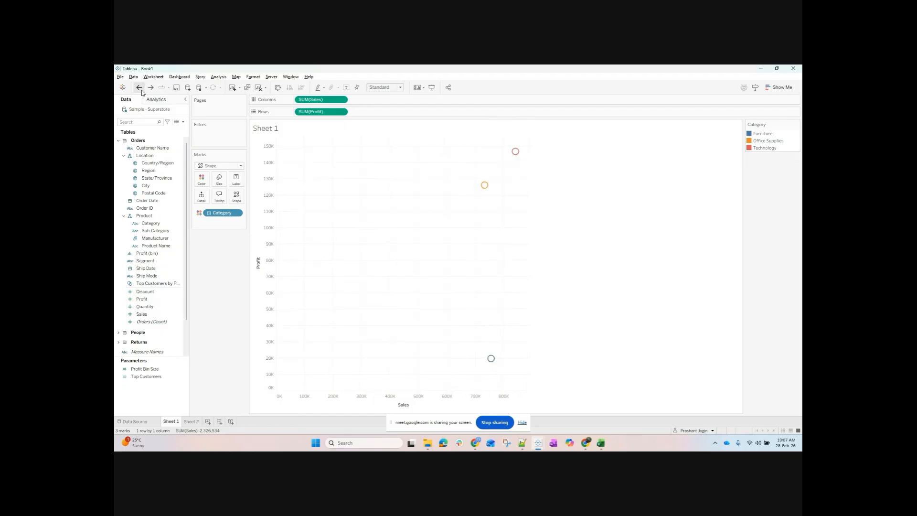
pyautogui.click(141, 90)
pyautogui.moveTo(310, 100); pyautogui.dragTo(287, 229)
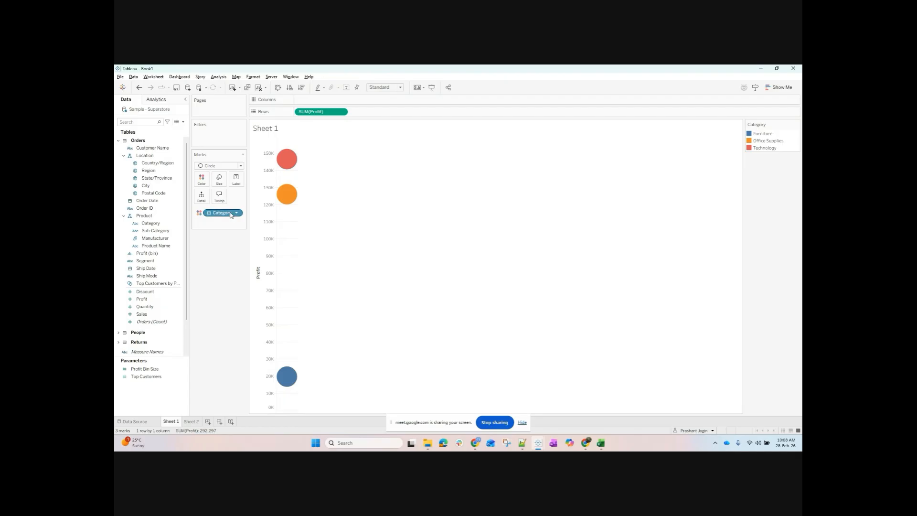
# Convert the view to horizontal bars of Profit by Category and fit the chart to Entire View.
pyautogui.click(778, 87)
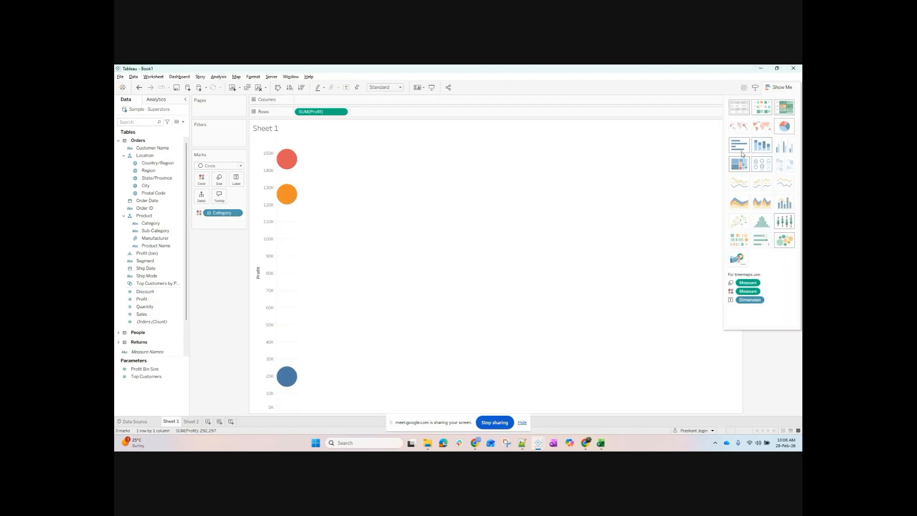
pyautogui.click(742, 153)
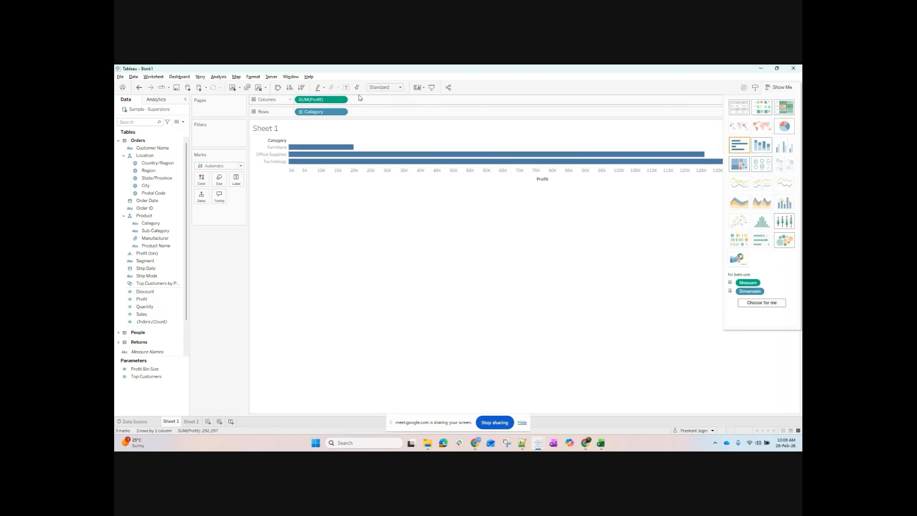
pyautogui.click(385, 87)
pyautogui.click(380, 117)
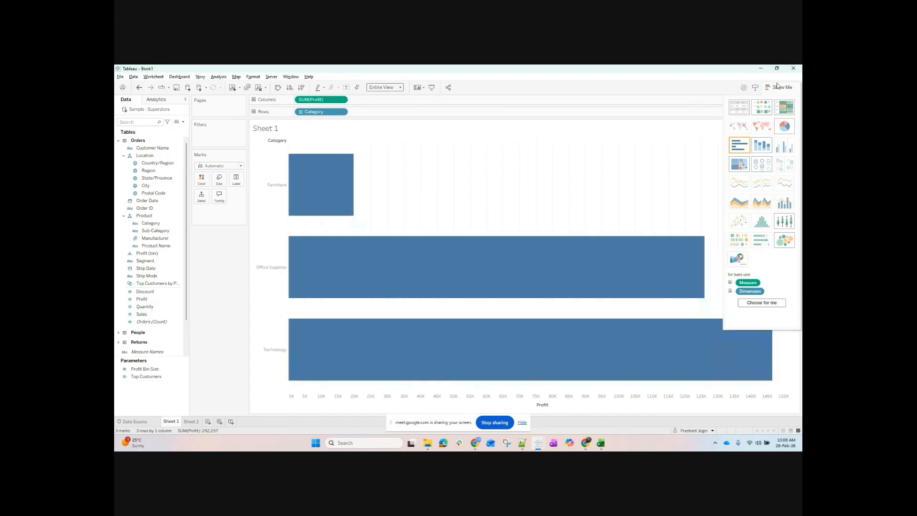
pyautogui.click(778, 87)
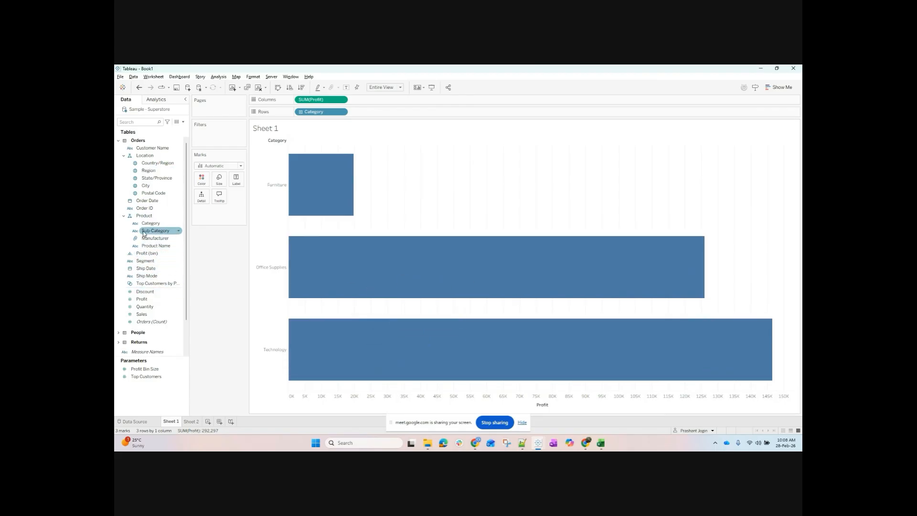
# Rebuild the bars as a scatter plot with Sales on Columns, Profit on Rows and Category on Color.
pyautogui.moveTo(142, 299); pyautogui.dragTo(449, 101)
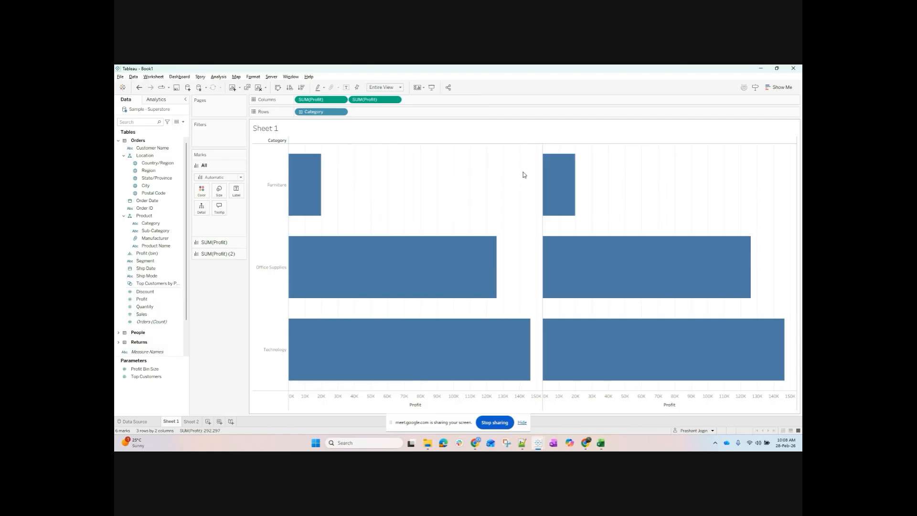
pyautogui.moveTo(375, 99)
pyautogui.mouseDown()
pyautogui.moveTo(139, 300)
pyautogui.moveTo(263, 217)
pyautogui.moveTo(381, 103)
pyautogui.mouseUp()
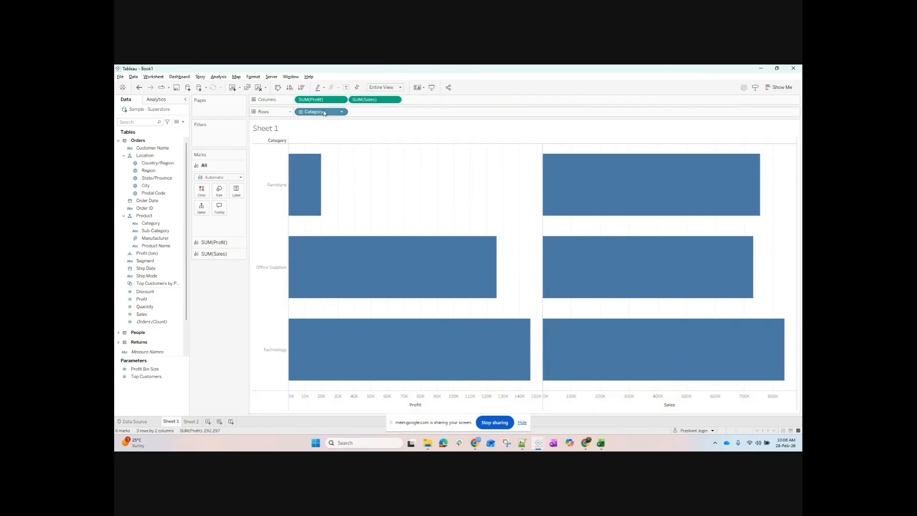
pyautogui.moveTo(375, 99); pyautogui.dragTo(388, 110)
pyautogui.moveTo(310, 111); pyautogui.dragTo(203, 181)
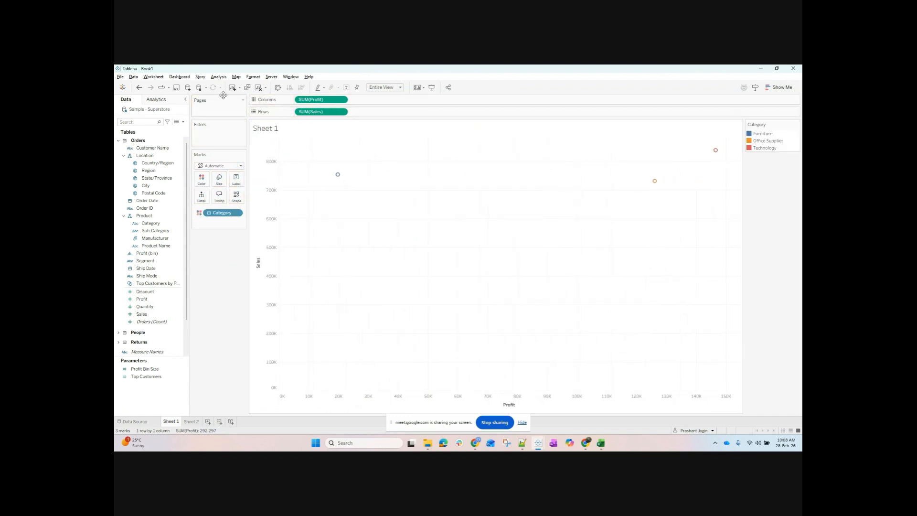
pyautogui.click(278, 87)
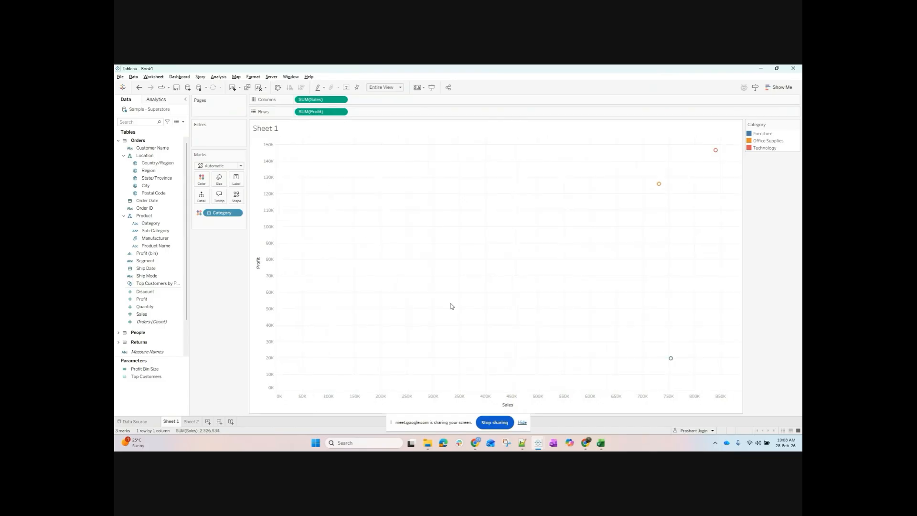
# Enlarge the category marks, change their mark type to Circle and inspect the Furniture and Technology points.
pyautogui.click(217, 183)
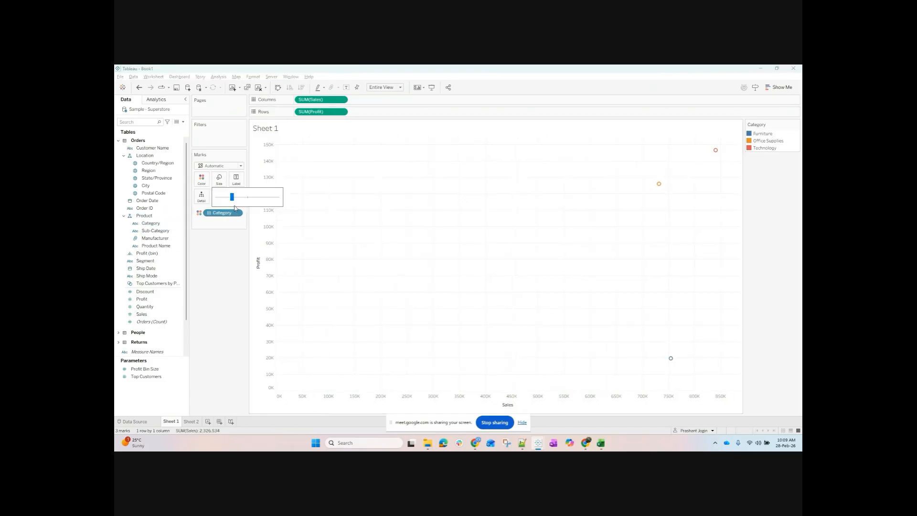
pyautogui.moveTo(234, 197); pyautogui.dragTo(261, 197)
pyautogui.click(219, 165)
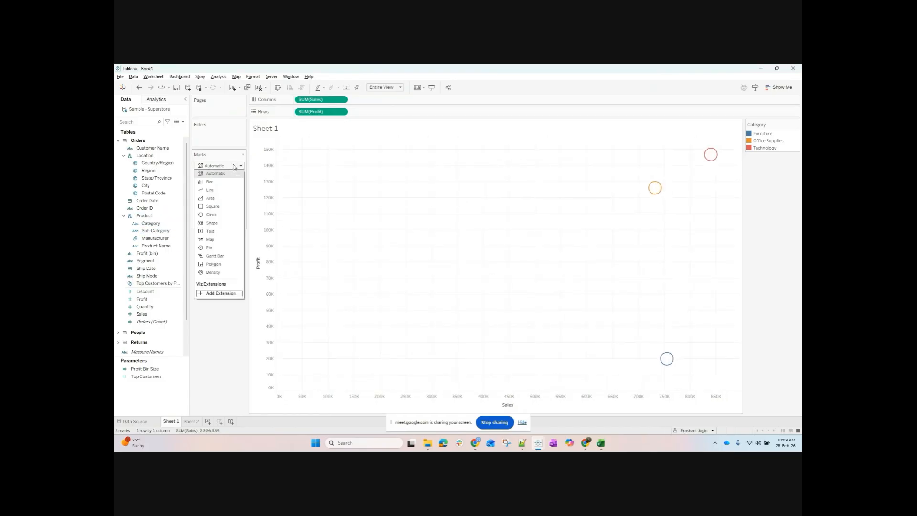
pyautogui.click(214, 217)
pyautogui.moveTo(667, 361)
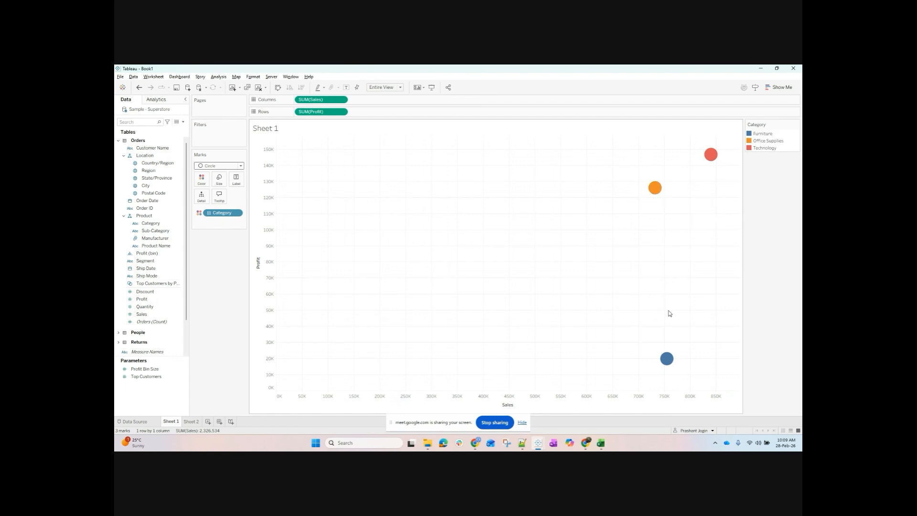
pyautogui.moveTo(720, 154)
# Replace Category with Sub-Category on Color in the scatter plot.
pyautogui.moveTo(220, 216); pyautogui.dragTo(201, 324)
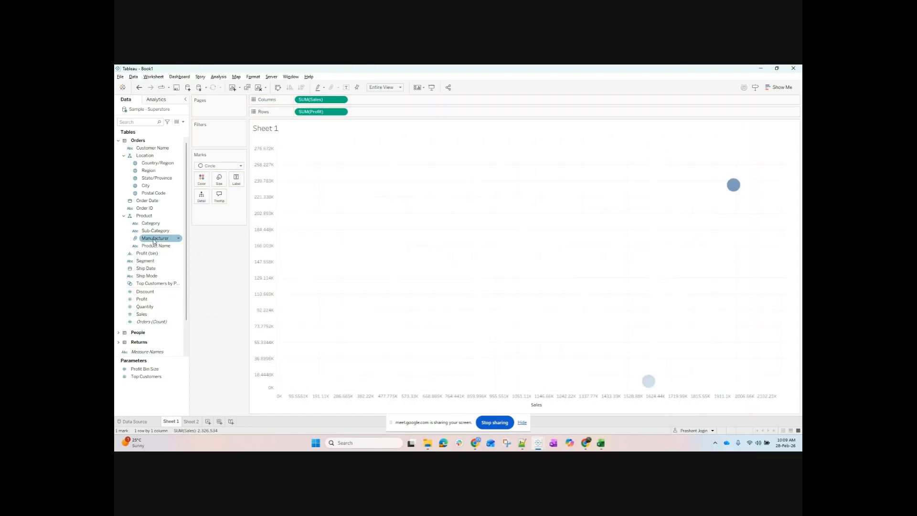
pyautogui.moveTo(155, 230); pyautogui.dragTo(202, 179)
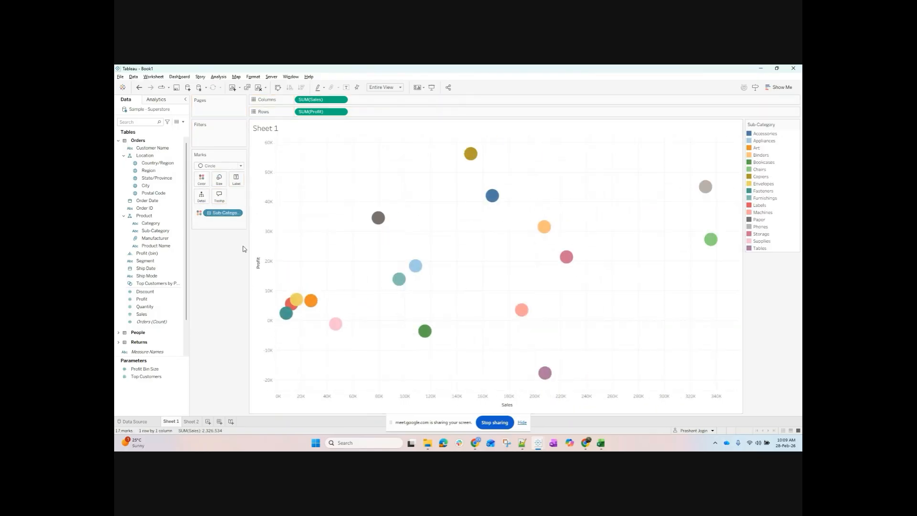
# Color the scatter plot by Customer Name instead of Sub-Category and reduce the size of the circles.
pyautogui.click(218, 179)
pyautogui.moveTo(245, 198); pyautogui.dragTo(200, 227)
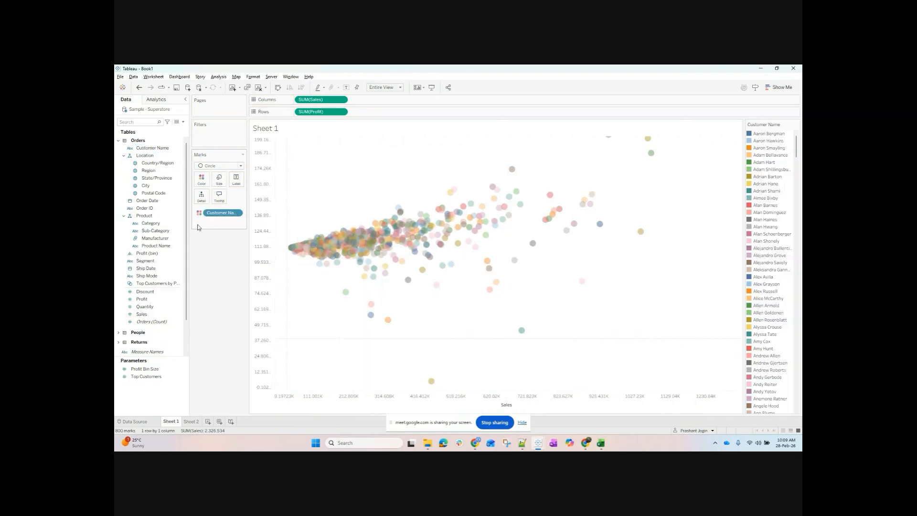
pyautogui.click(220, 180)
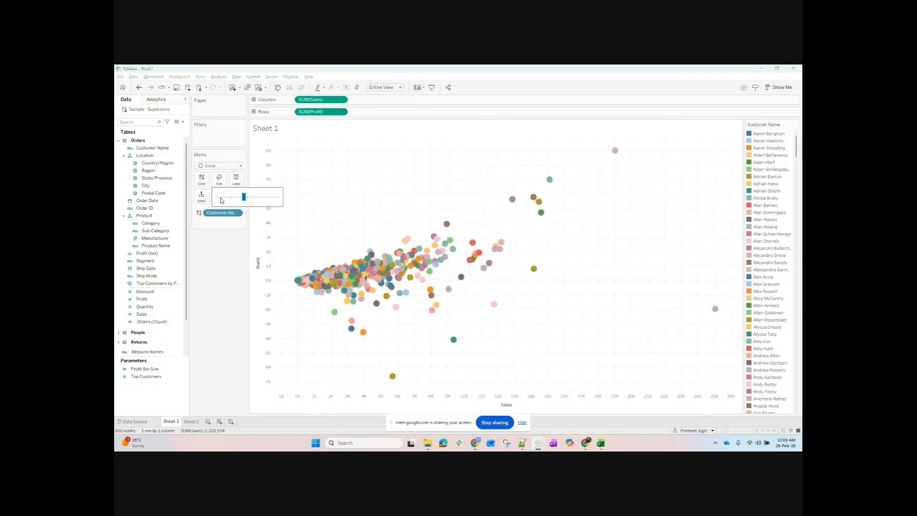
pyautogui.moveTo(234, 201)
pyautogui.mouseDown()
pyautogui.moveTo(218, 209)
pyautogui.moveTo(236, 198)
pyautogui.mouseUp()
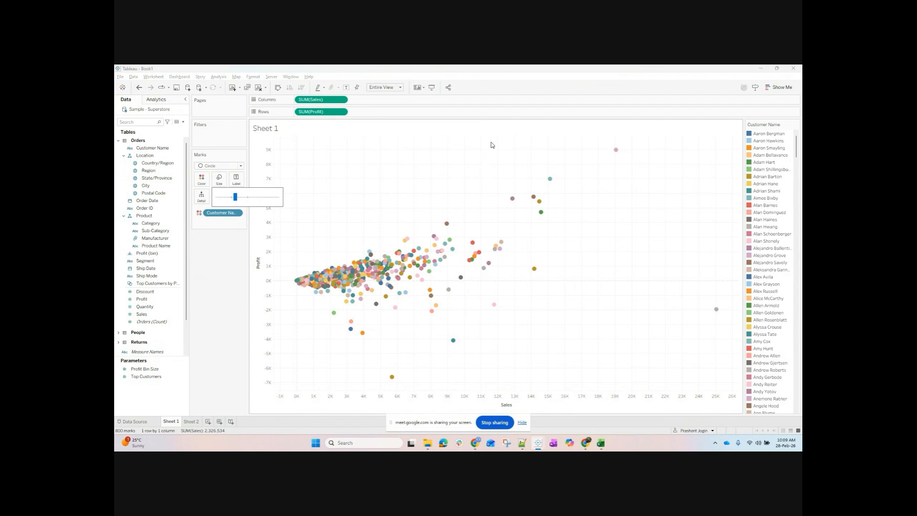
pyautogui.moveTo(492, 127); pyautogui.dragTo(274, 109)
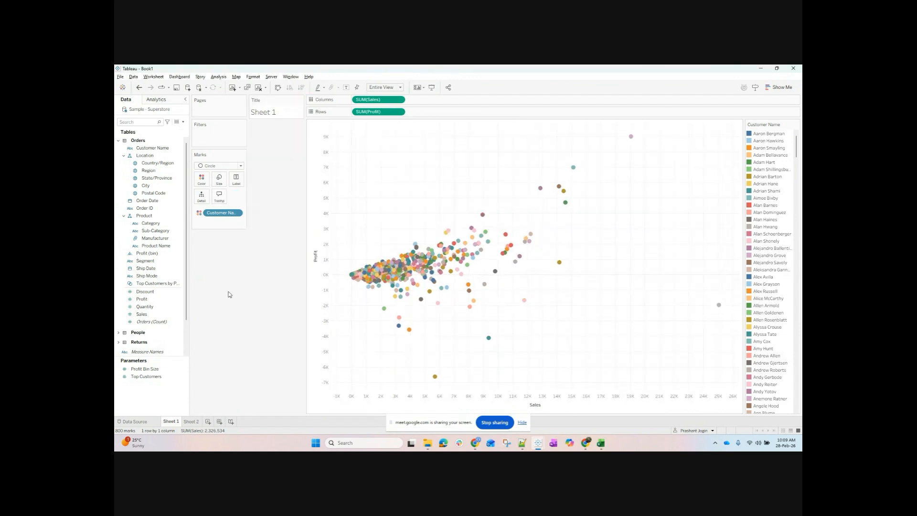
pyautogui.rightClick(225, 224)
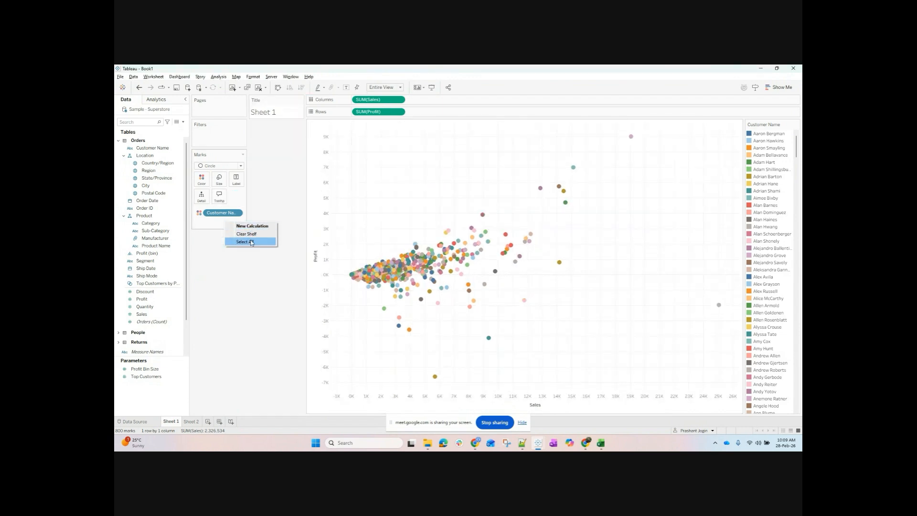
pyautogui.click(206, 252)
pyautogui.rightClick(214, 272)
pyautogui.click(231, 285)
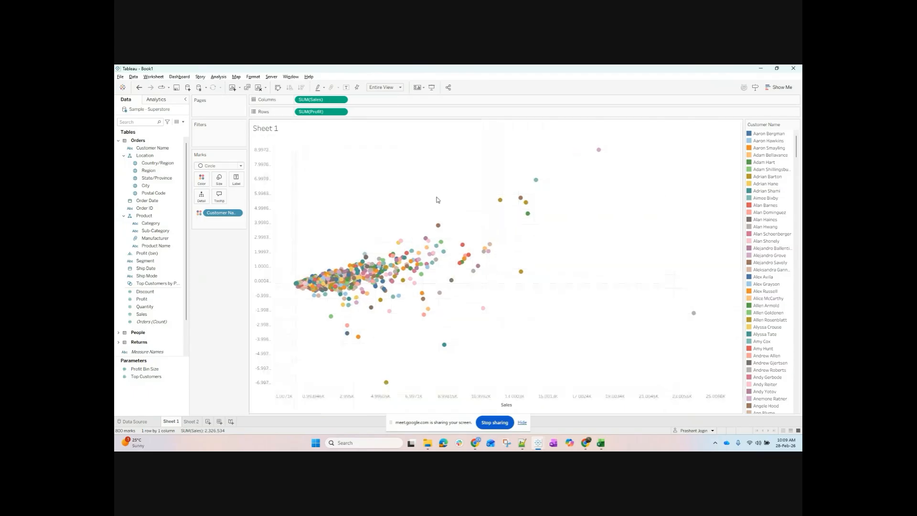
# Examine groups of high-profit customer marks by selecting them, clear the selection and shrink the circles further.
pyautogui.moveTo(486, 246); pyautogui.dragTo(635, 229)
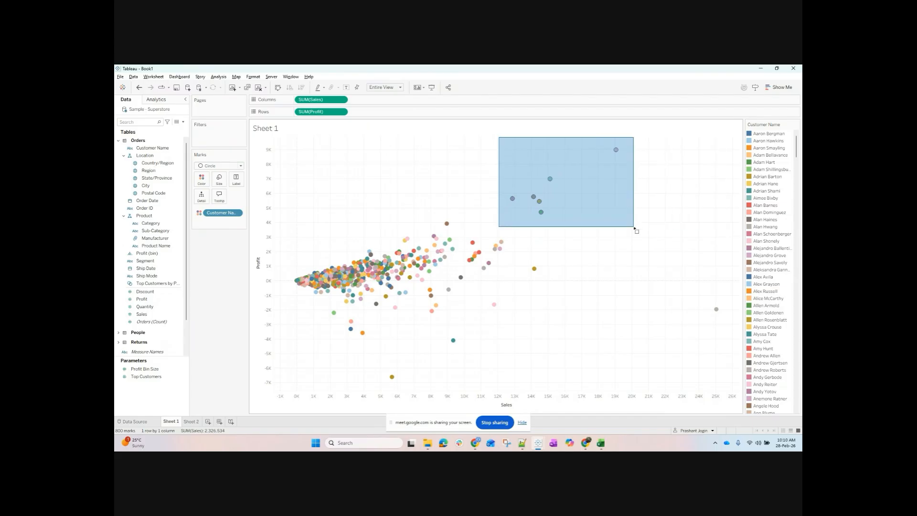
pyautogui.moveTo(634, 229); pyautogui.dragTo(404, 245)
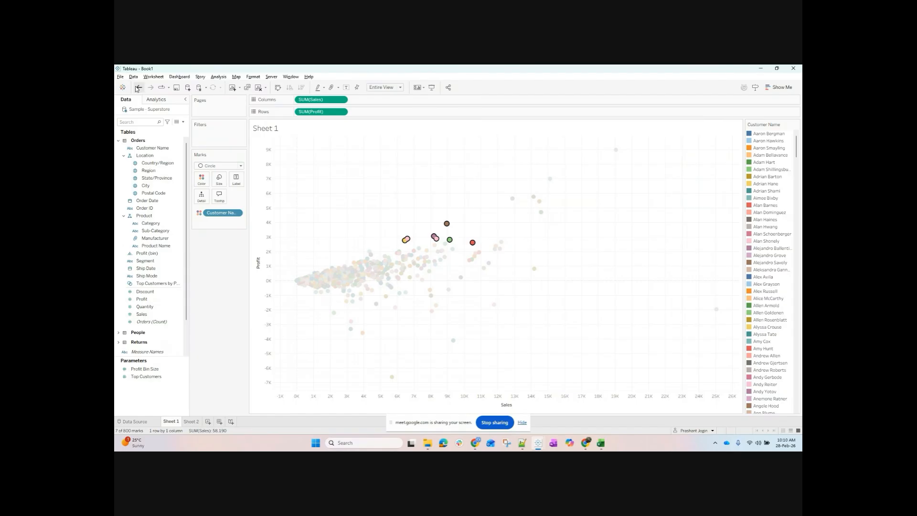
pyautogui.click(139, 87)
pyautogui.click(308, 228)
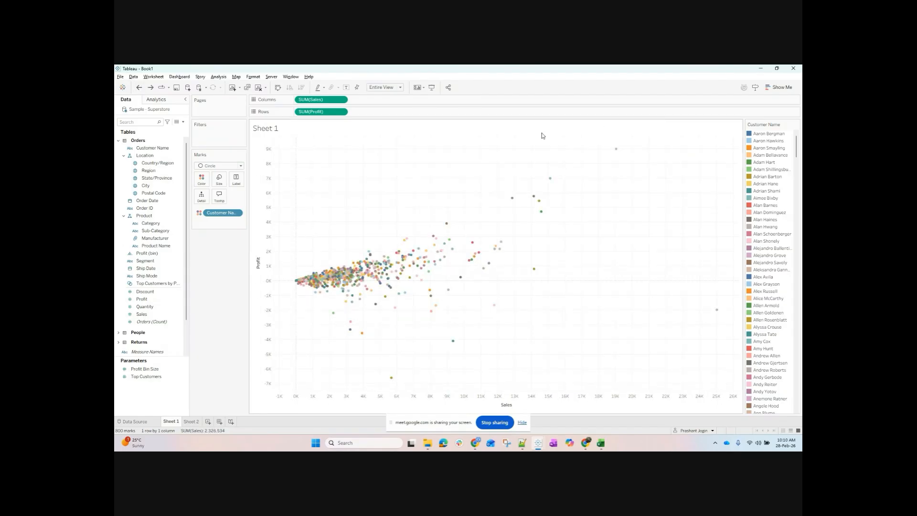
# Inspect the highest-profit customer mark and select the dense cluster of customers with low sales.
pyautogui.moveTo(601, 140); pyautogui.dragTo(708, 164)
pyautogui.moveTo(573, 139)
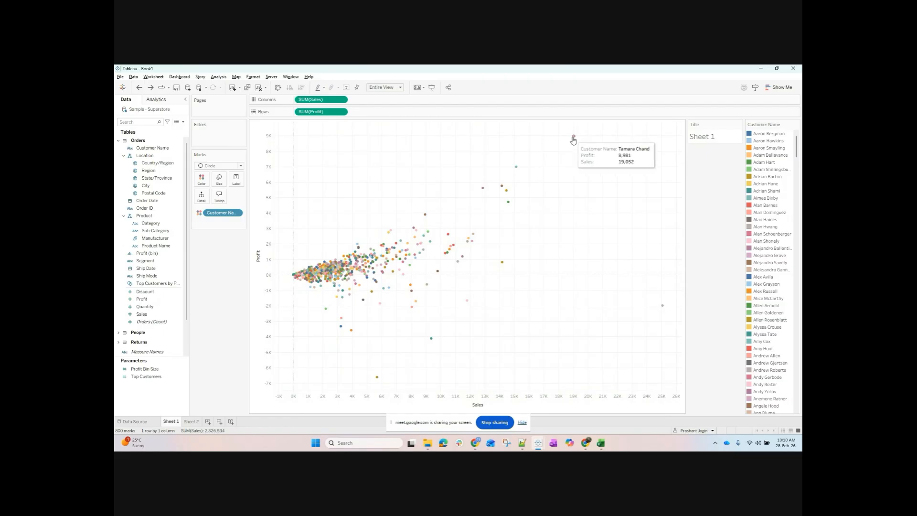
pyautogui.moveTo(285, 240); pyautogui.dragTo(397, 343)
# Undo the Customer Name and Sub-Category coloring and the Circle mark type, back to the Category scatter plot.
pyautogui.click(142, 89)
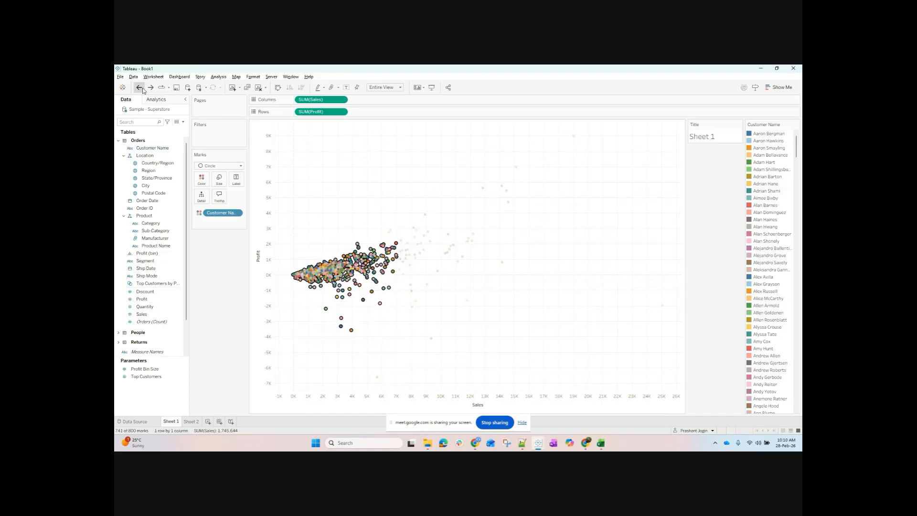
pyautogui.click(142, 89)
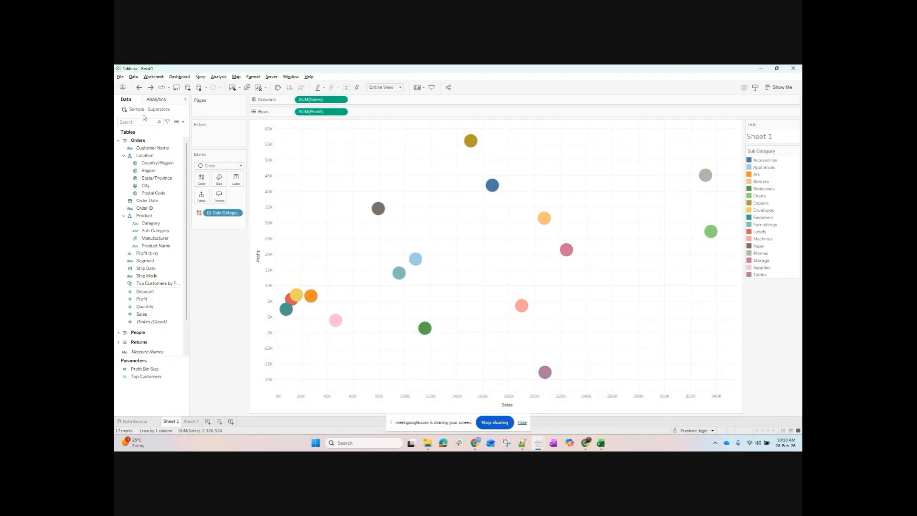
pyautogui.click(139, 87)
pyautogui.click(140, 87)
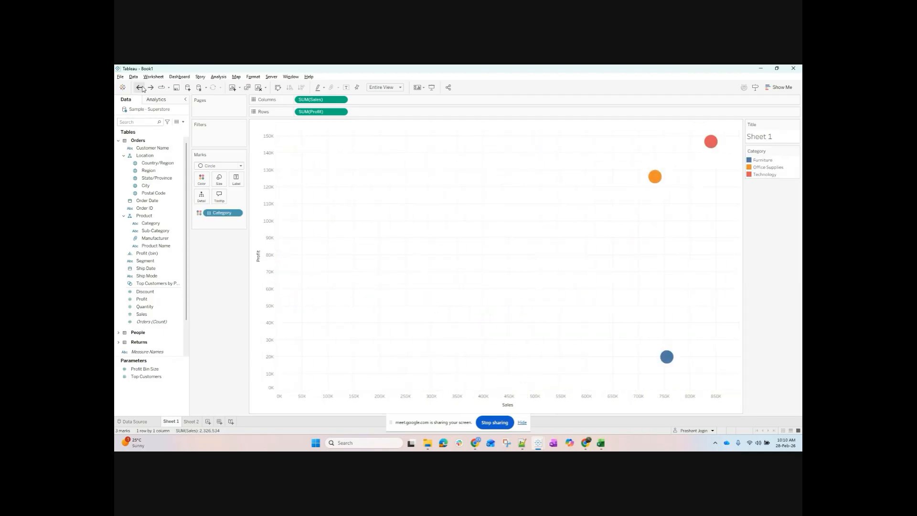
pyautogui.click(139, 87)
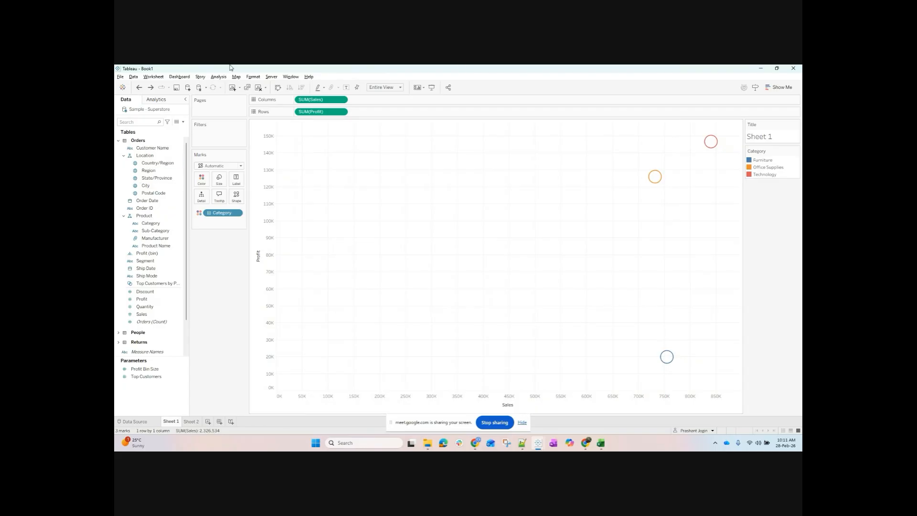
# Remove Category from Color and change the mark type to Bar.
pyautogui.moveTo(225, 213); pyautogui.dragTo(222, 265)
pyautogui.click(219, 166)
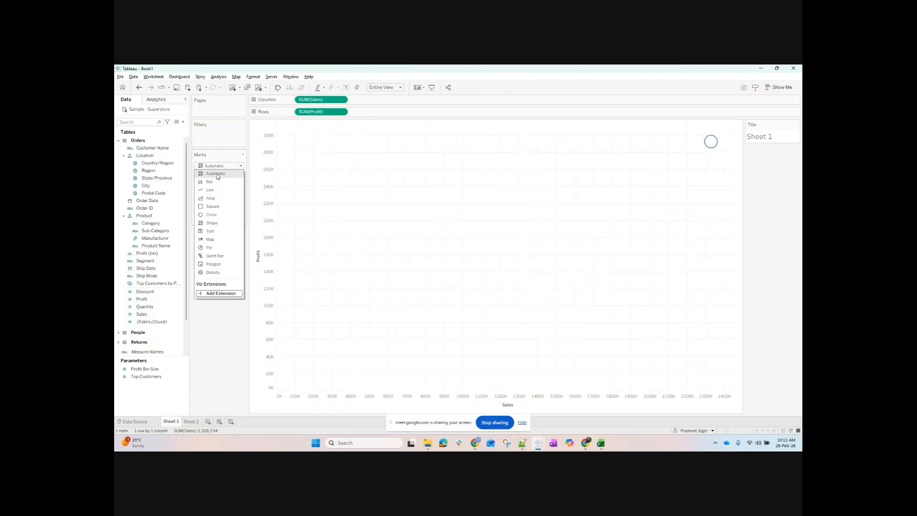
pyautogui.click(210, 182)
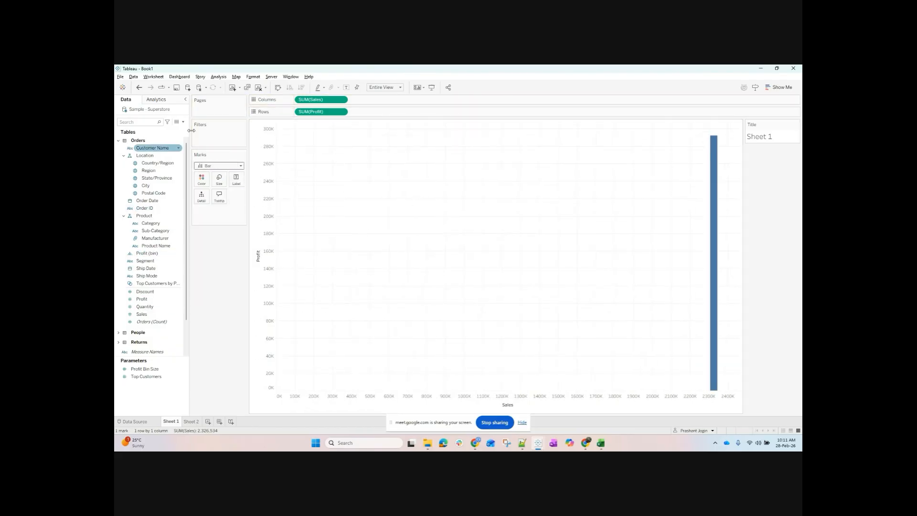
# Clear all fields from Sheet 1, then collapse and re-expand the Orders table in the field list.
pyautogui.click(258, 89)
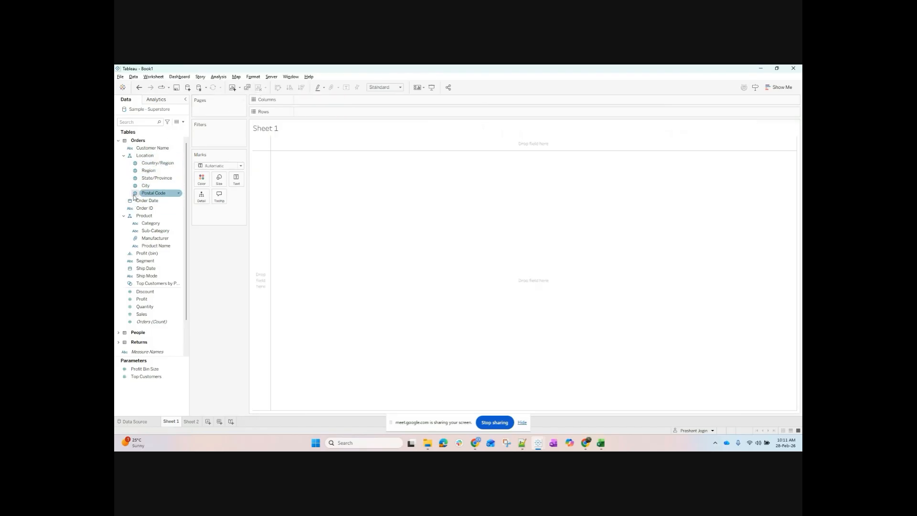
pyautogui.click(118, 140)
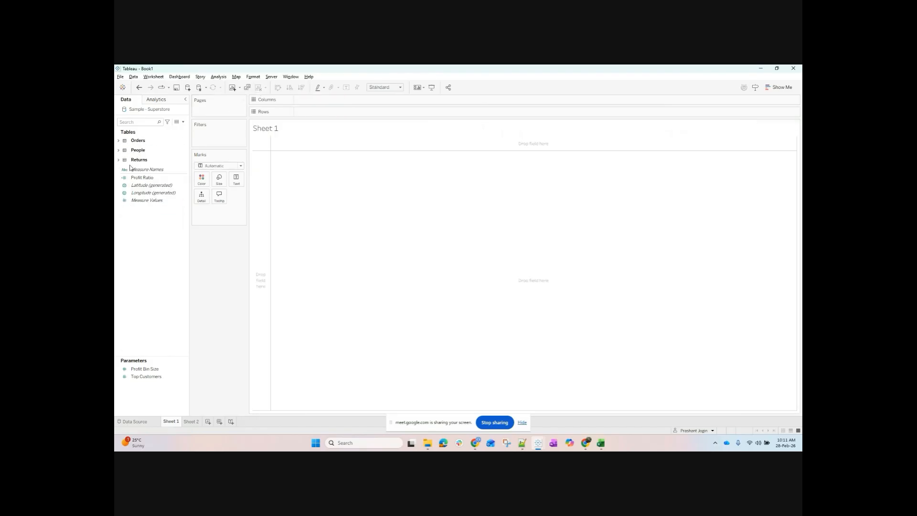
pyautogui.click(118, 140)
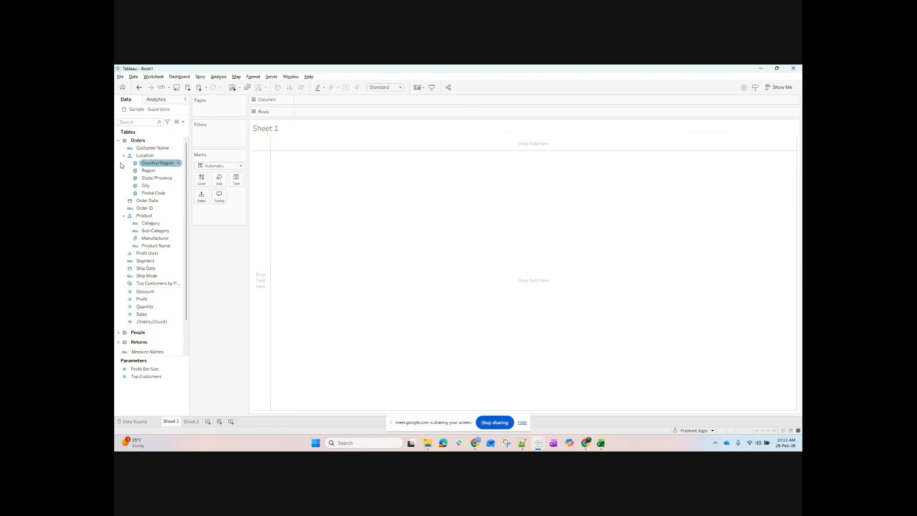
# Collapse the Location and Product hierarchies in the Orders table of the field list.
pyautogui.click(124, 178)
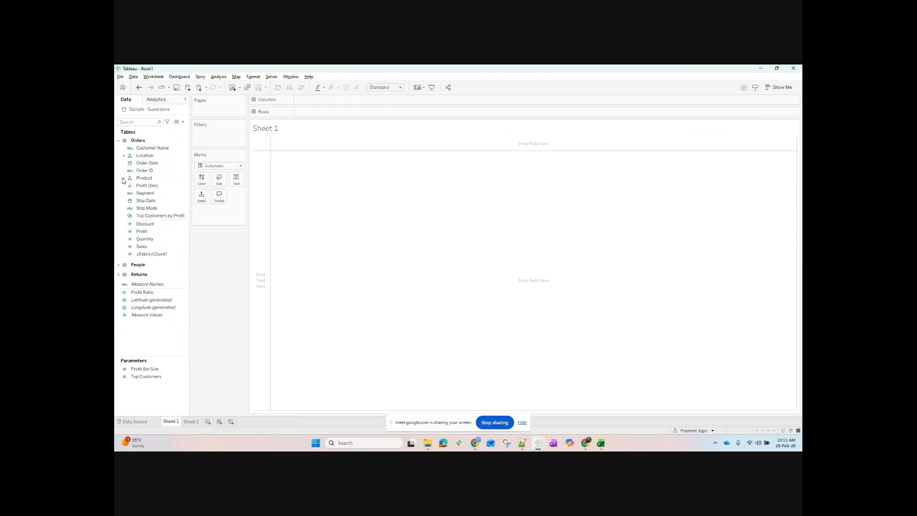
pyautogui.click(128, 181)
pyautogui.click(131, 163)
pyautogui.click(130, 156)
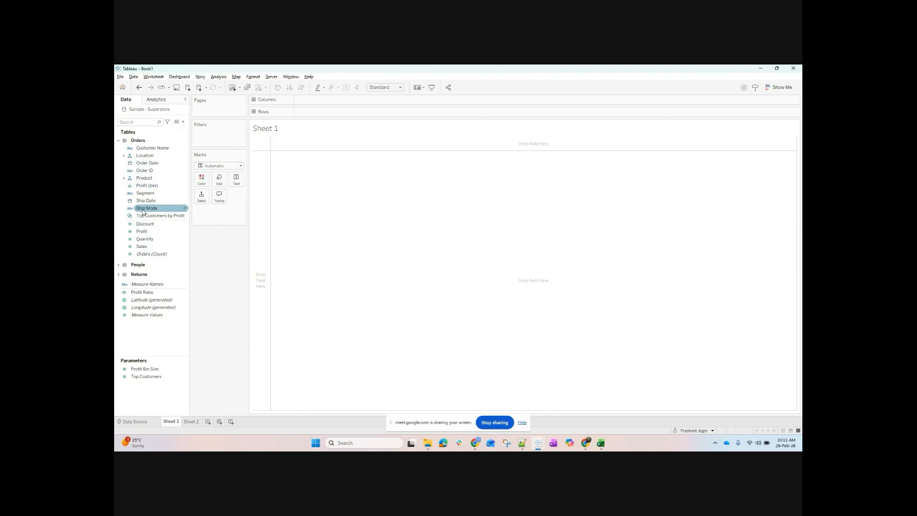
# Plot Profit against Sales as a scatter plot on Sheet 1 and color the marks by Sub-Category.
pyautogui.doubleClick(160, 231)
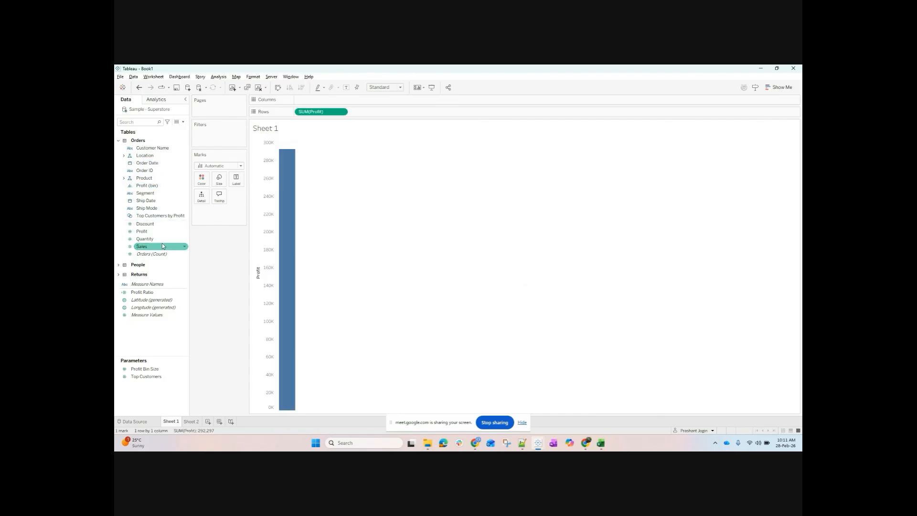
pyautogui.doubleClick(162, 246)
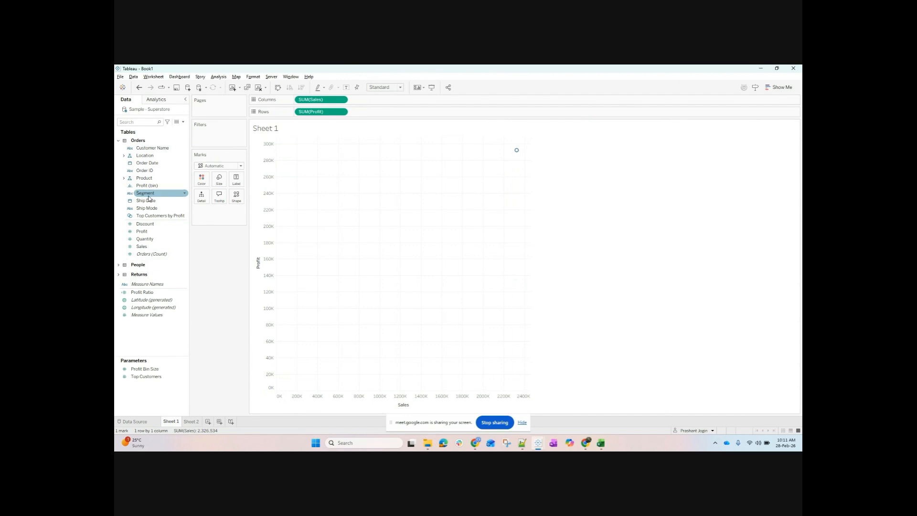
pyautogui.click(124, 178)
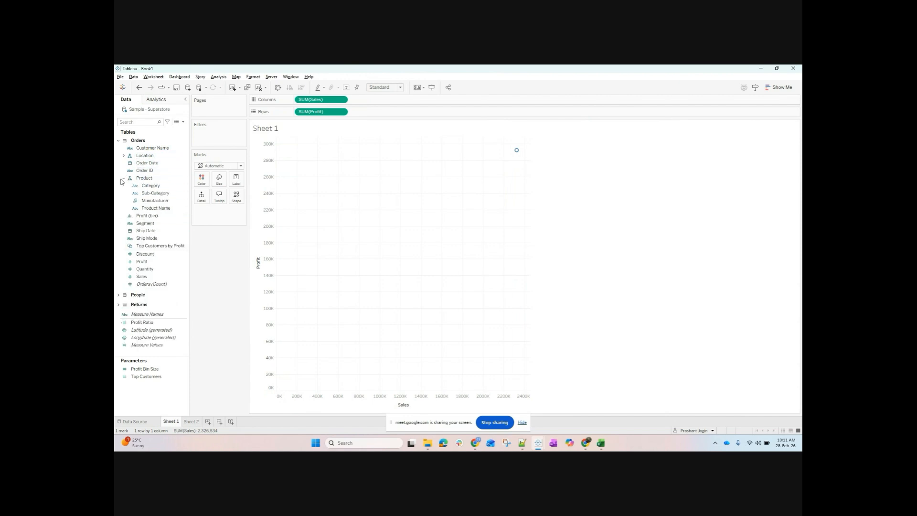
pyautogui.click(147, 194)
pyautogui.moveTo(170, 195); pyautogui.dragTo(202, 179)
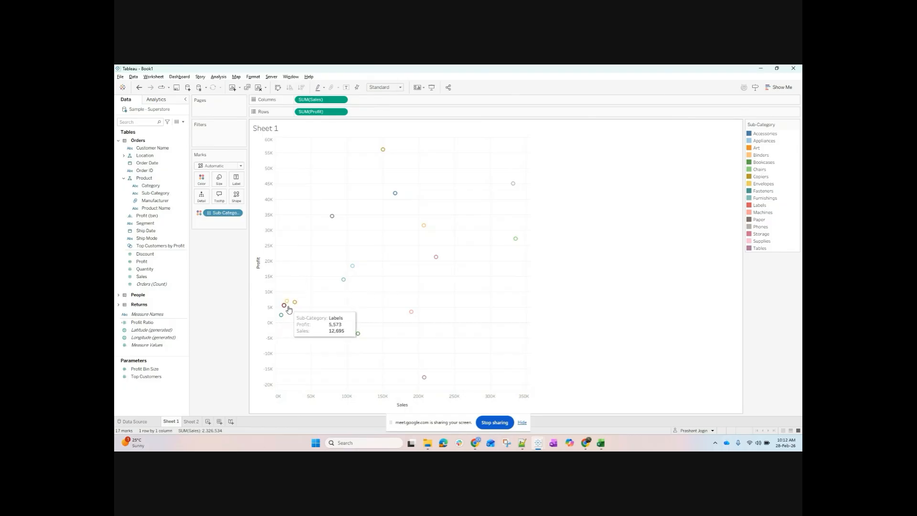
pyautogui.moveTo(289, 306)
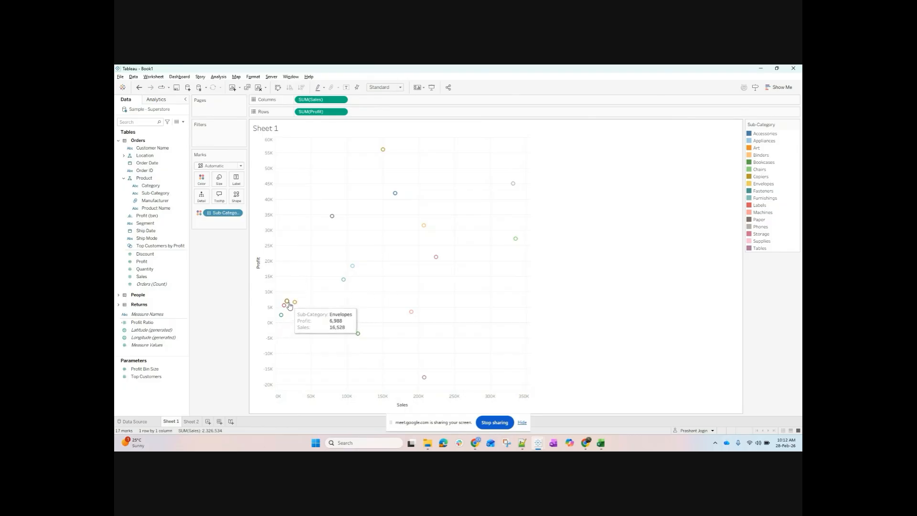
# Try the Square and Circle mark types on the scatter plot, then set the mark type to Shape.
pyautogui.click(224, 167)
pyautogui.click(212, 206)
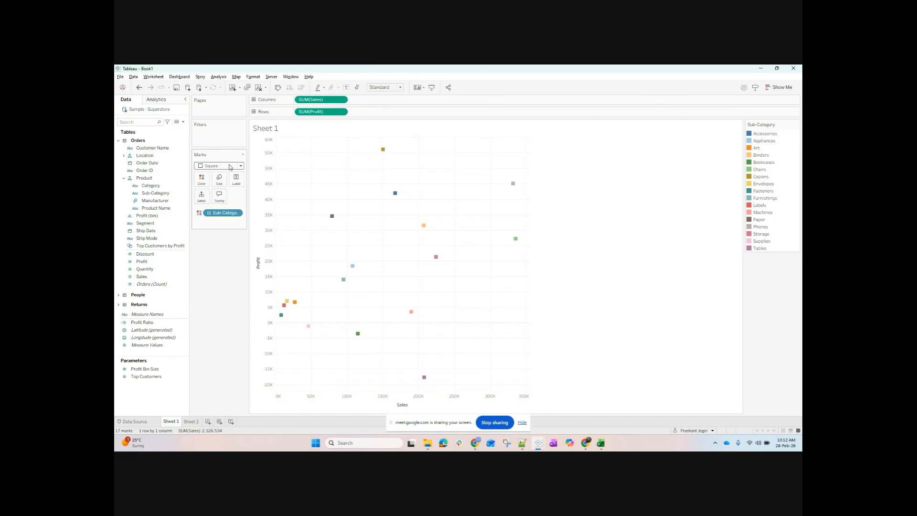
pyautogui.click(229, 166)
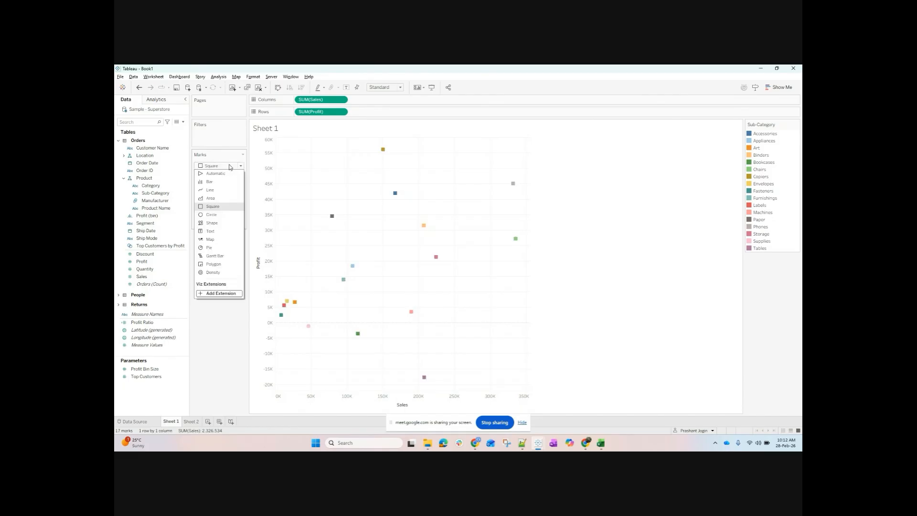
pyautogui.click(224, 214)
pyautogui.click(215, 167)
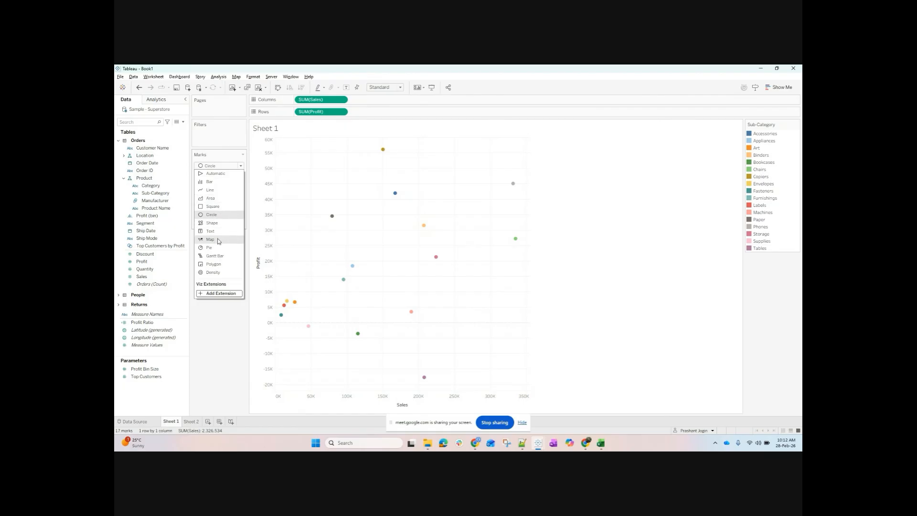
pyautogui.click(222, 225)
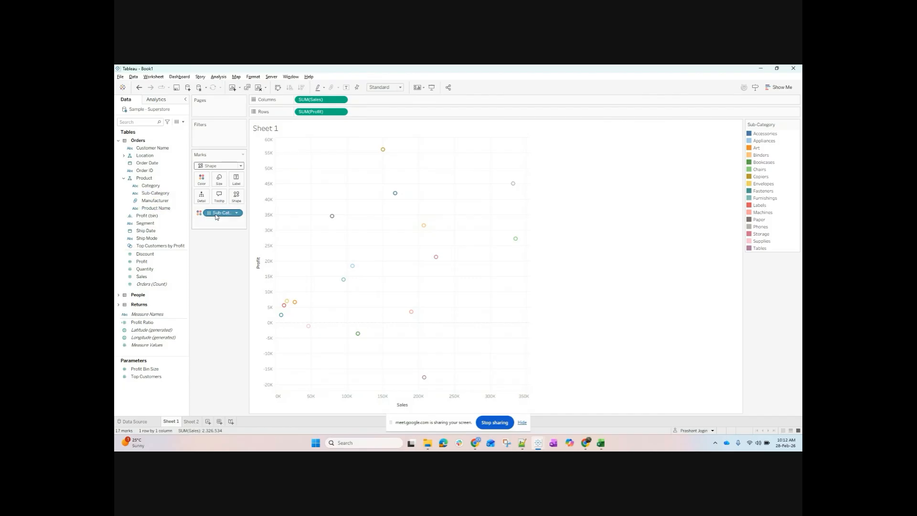
# Show the mark labels on the Sub-Category scatter plot, then hide them again.
pyautogui.moveTo(216, 217)
pyautogui.mouseDown()
pyautogui.moveTo(238, 177)
pyautogui.moveTo(220, 214)
pyautogui.mouseUp()
pyautogui.click(346, 87)
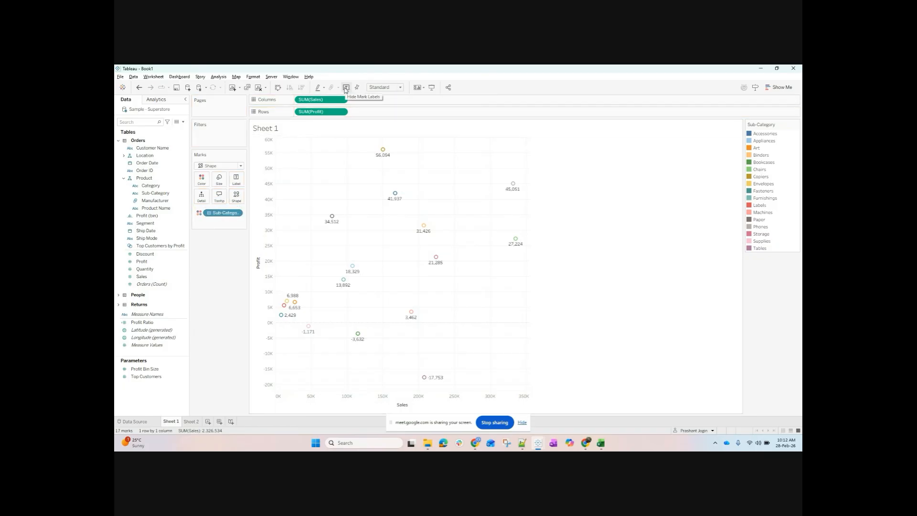
pyautogui.click(346, 88)
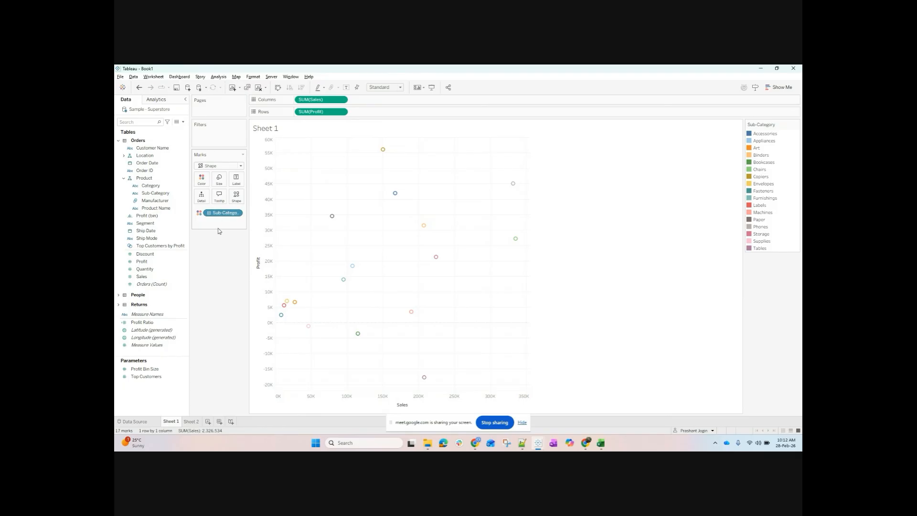
# Label the scatter plot marks with Sub-Category, then undo the labeling.
pyautogui.moveTo(221, 212); pyautogui.dragTo(238, 178)
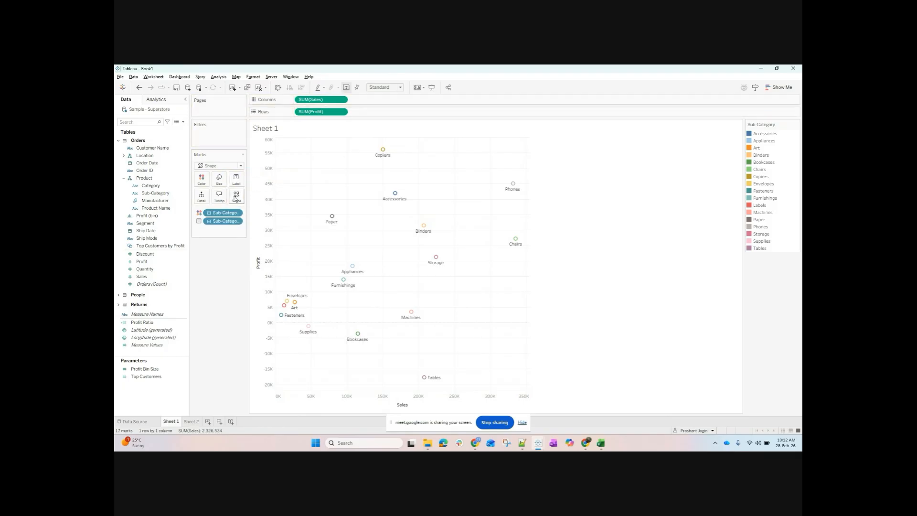
pyautogui.click(138, 88)
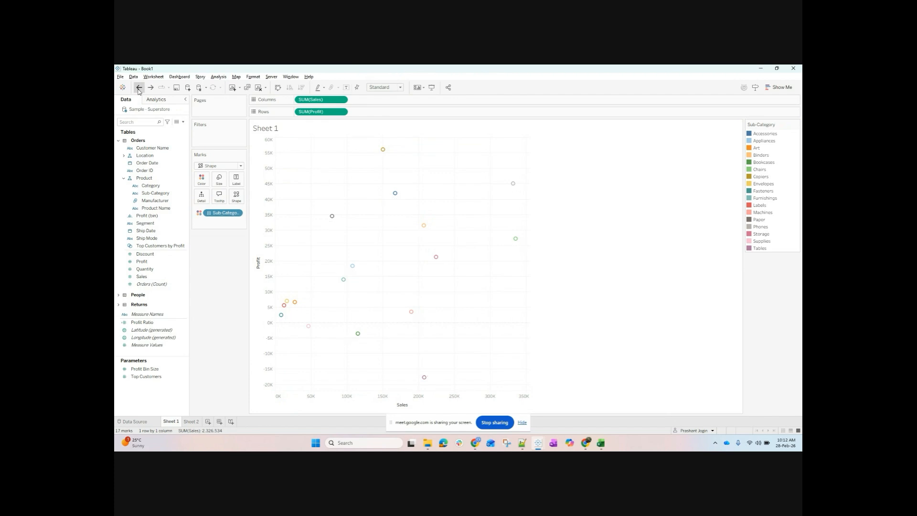
pyautogui.click(138, 88)
# Switch to Sheet 2, collapse the Product hierarchy and clear all fields from the sheet.
pyautogui.click(189, 422)
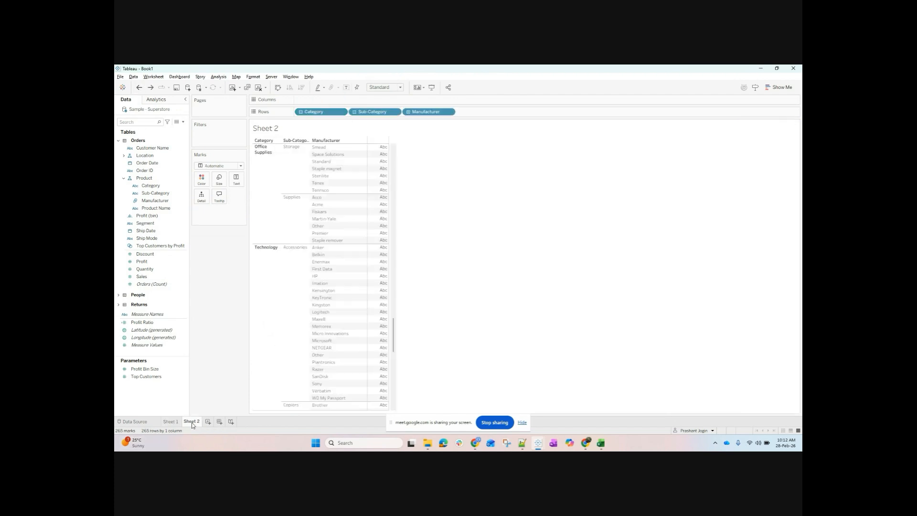
pyautogui.click(125, 179)
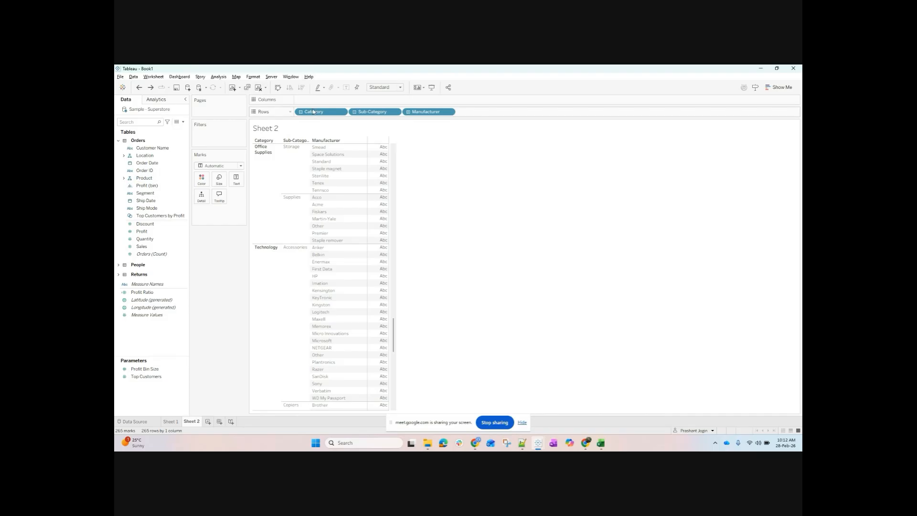
pyautogui.click(259, 90)
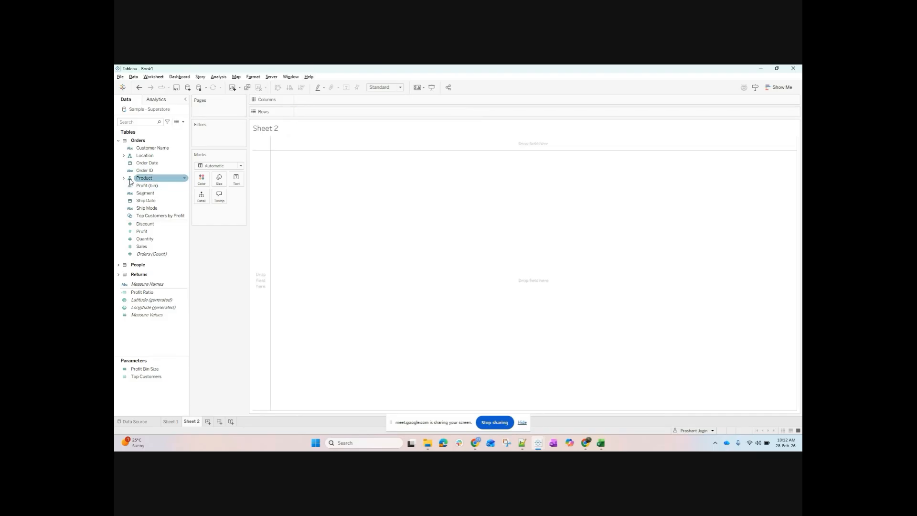
# Examine the fields and their level order inside the Product and Location hierarchies.
pyautogui.click(125, 178)
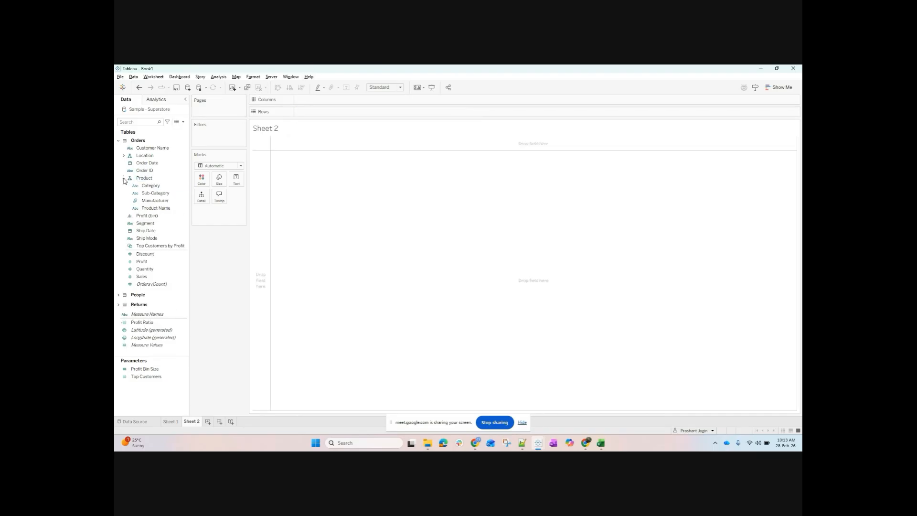
pyautogui.click(125, 178)
pyautogui.click(124, 155)
pyautogui.click(133, 164)
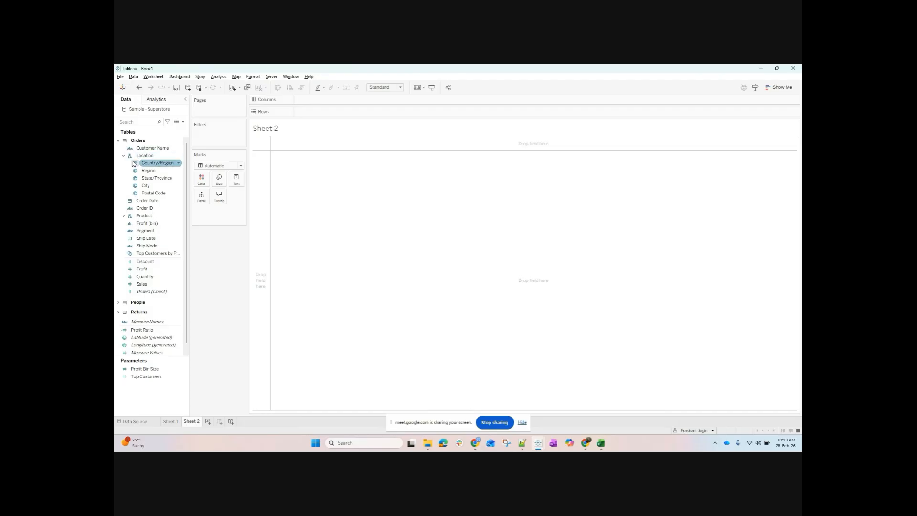
pyautogui.click(172, 194)
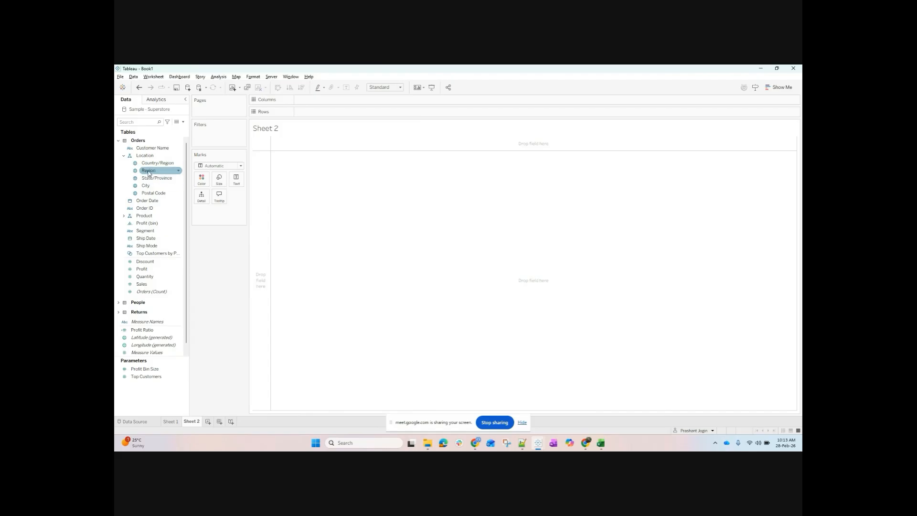
pyautogui.click(123, 155)
pyautogui.click(123, 178)
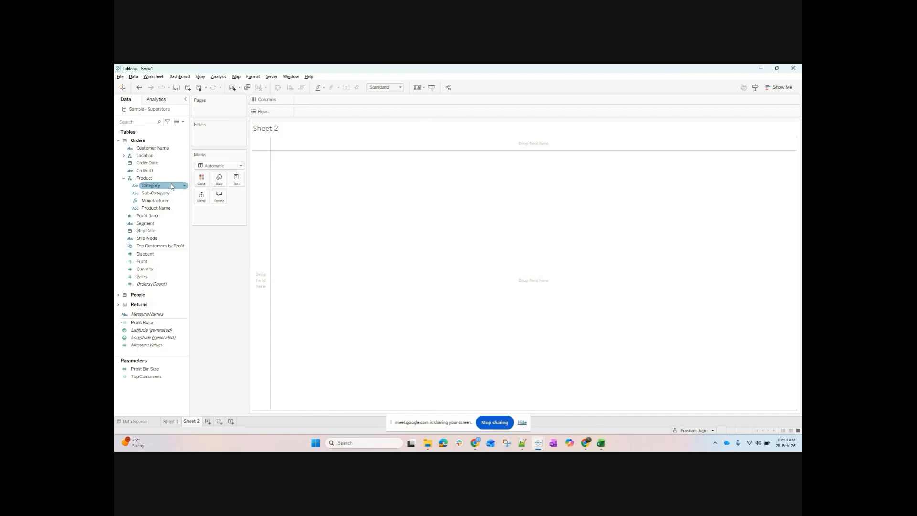
pyautogui.click(123, 179)
pyautogui.click(124, 156)
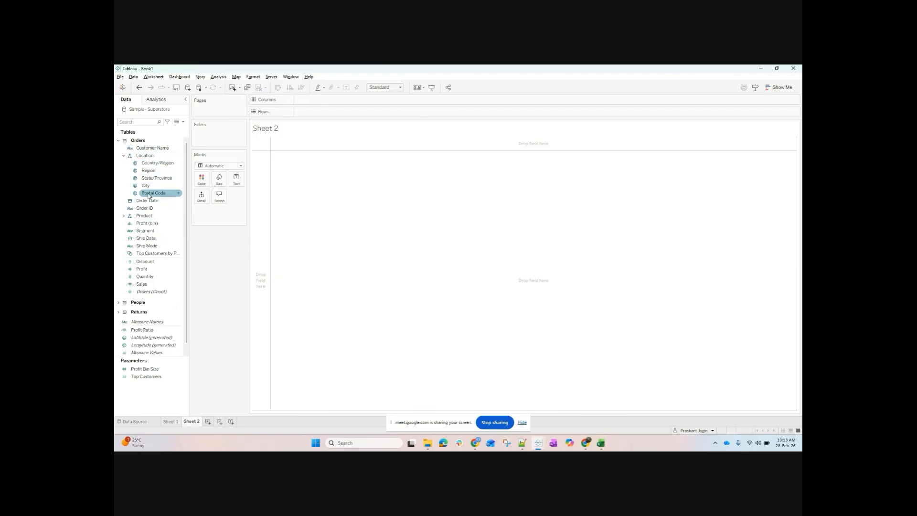
pyautogui.click(123, 156)
pyautogui.click(123, 157)
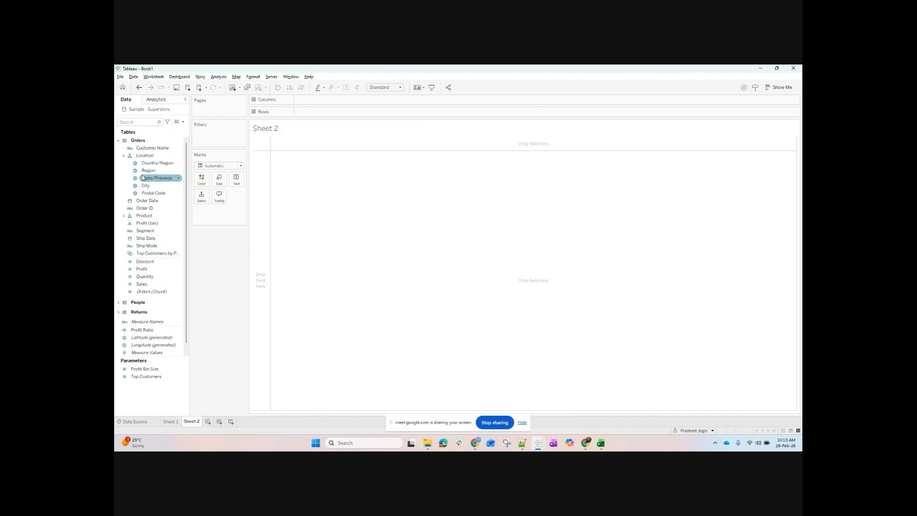
# Remove Postal Code and City from the Location hierarchy.
pyautogui.rightClick(158, 193)
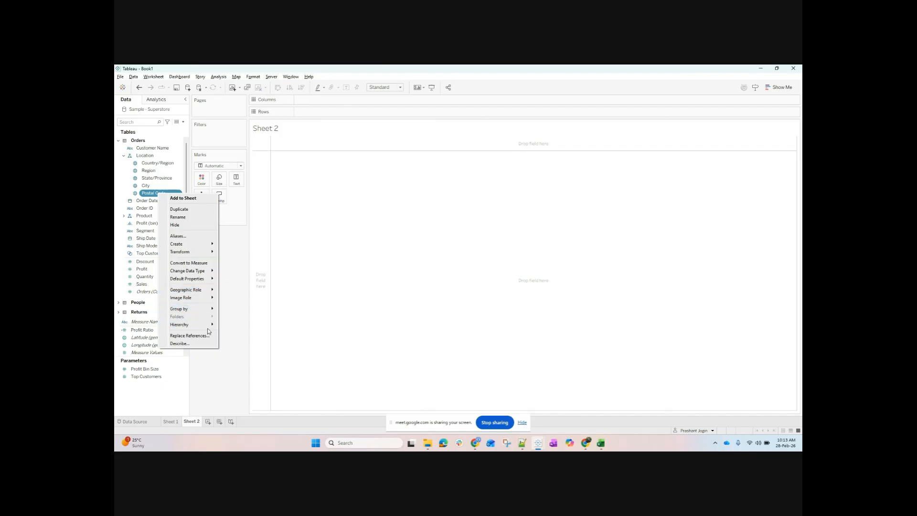
pyautogui.moveTo(206, 325)
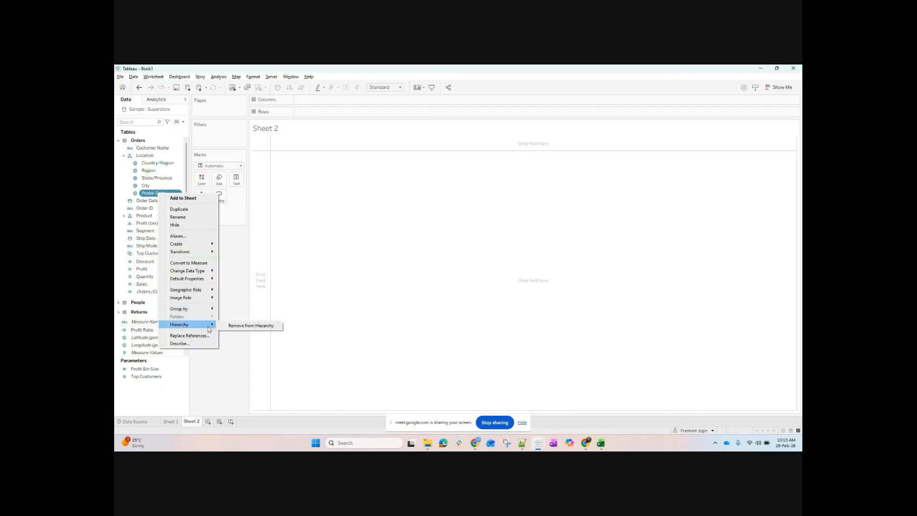
pyautogui.click(246, 326)
pyautogui.click(152, 186)
pyautogui.rightClick(153, 187)
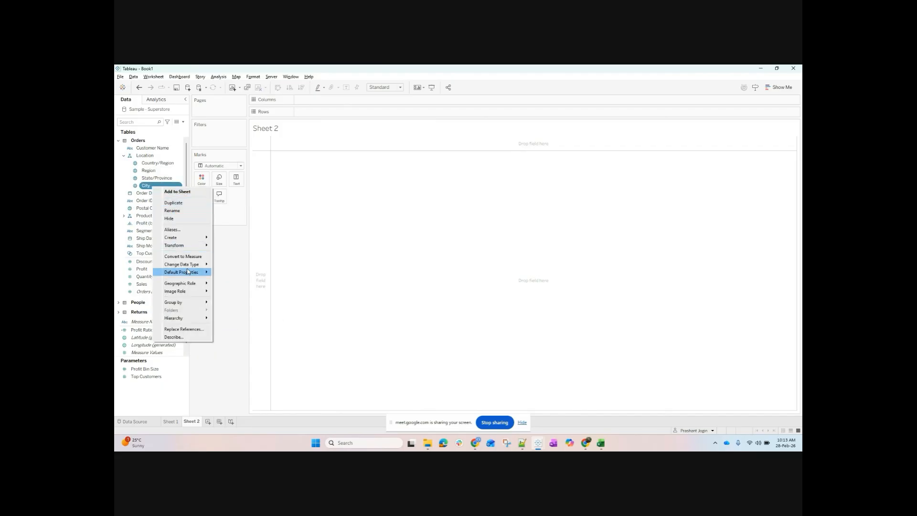
pyautogui.moveTo(198, 318)
pyautogui.click(246, 319)
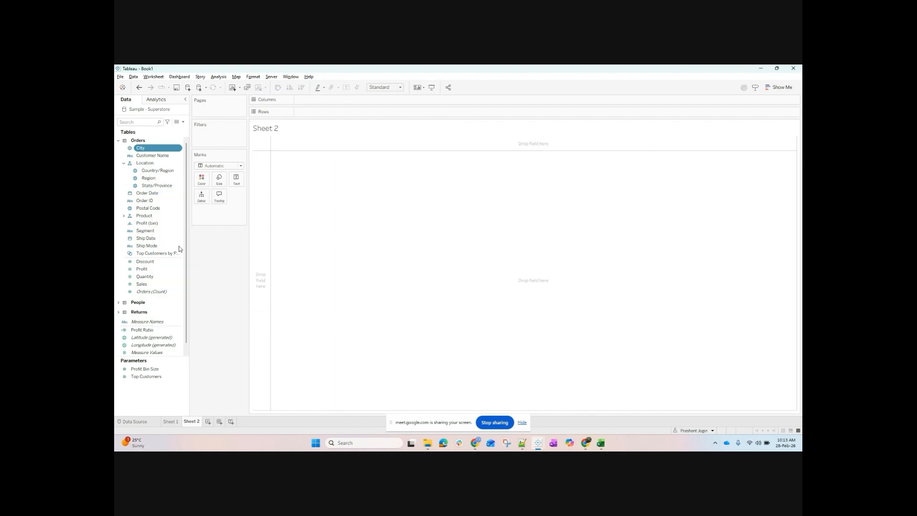
# Remove State/Province and Region from the Location hierarchy.
pyautogui.rightClick(152, 186)
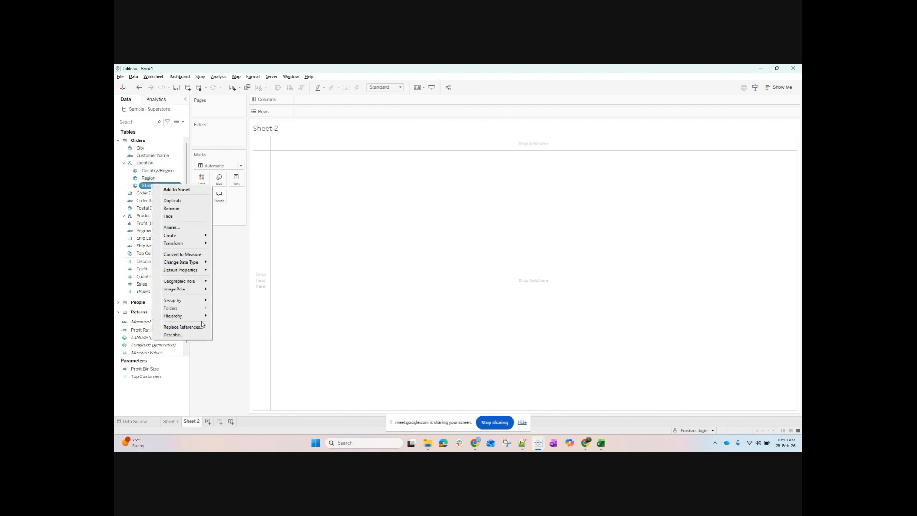
pyautogui.moveTo(204, 317)
pyautogui.click(237, 321)
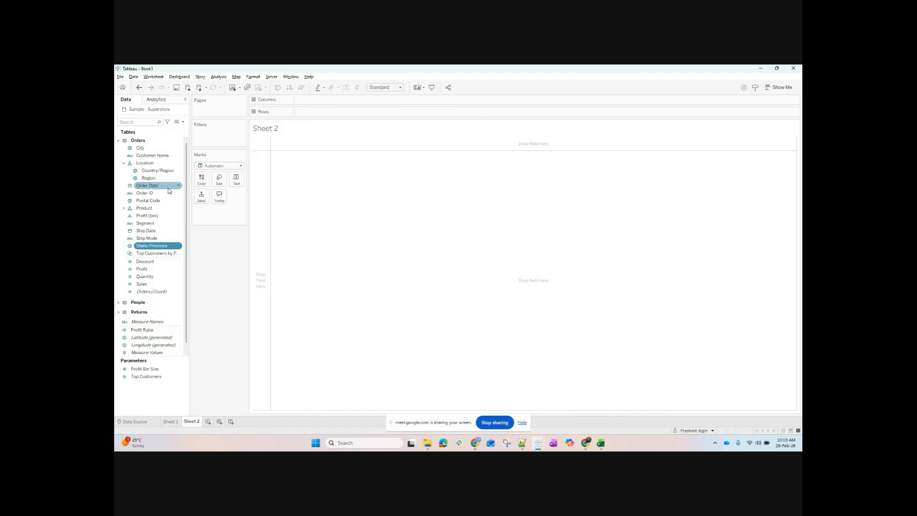
pyautogui.click(162, 178)
pyautogui.rightClick(164, 180)
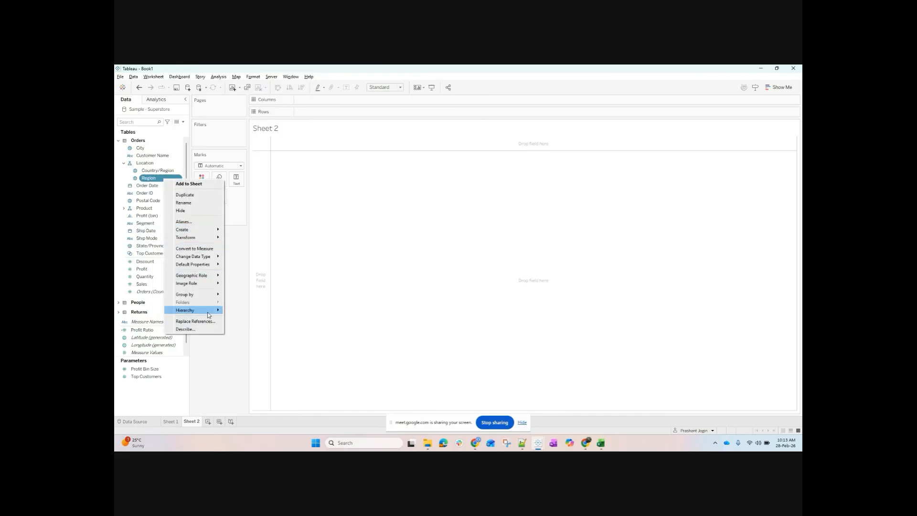
pyautogui.moveTo(207, 311)
pyautogui.click(238, 311)
# Remove Country/Region, the last remaining level, from the Location hierarchy.
pyautogui.click(162, 171)
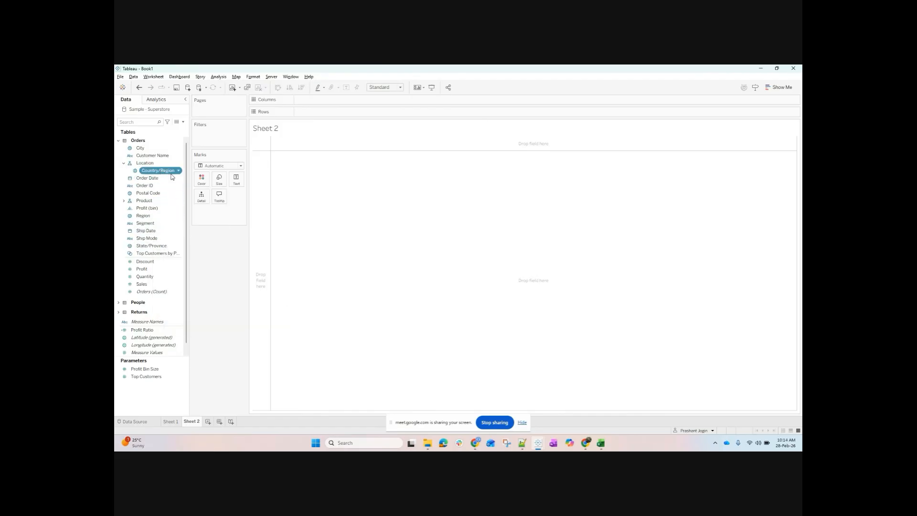
pyautogui.rightClick(162, 171)
pyautogui.moveTo(209, 304)
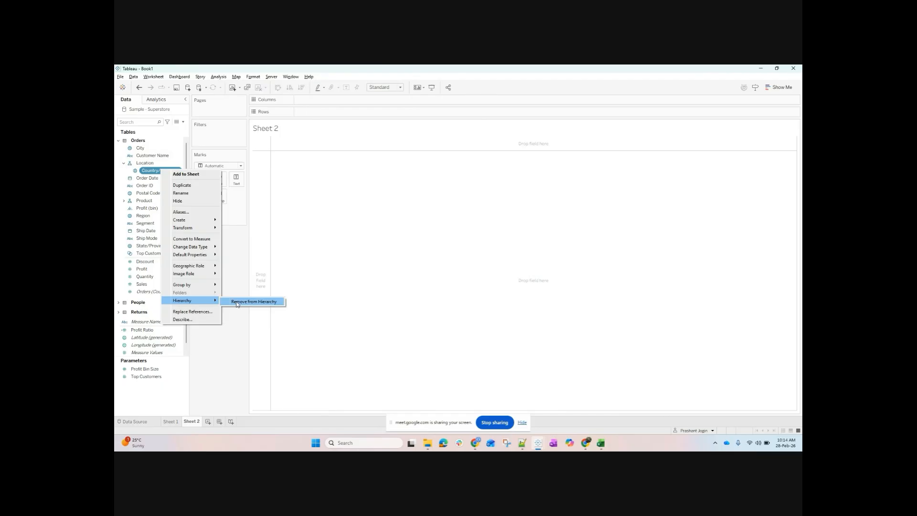
pyautogui.click(253, 301)
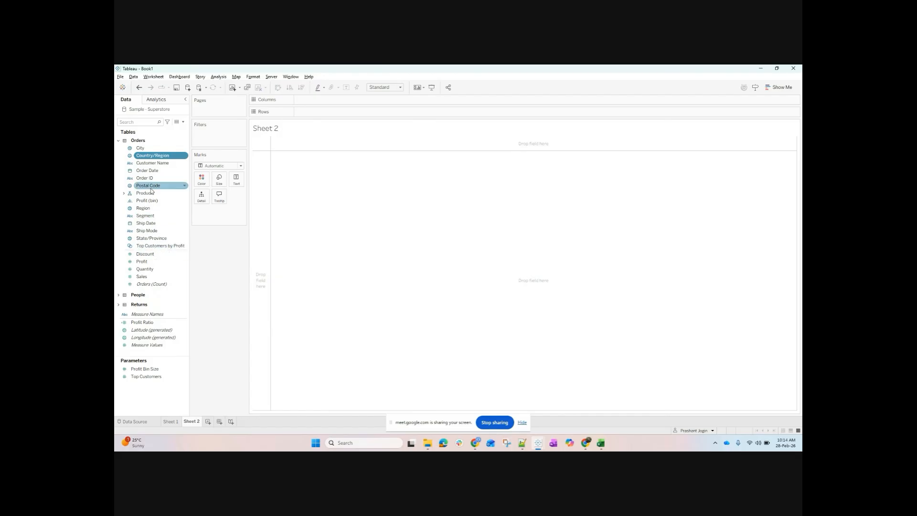
pyautogui.rightClick(156, 225)
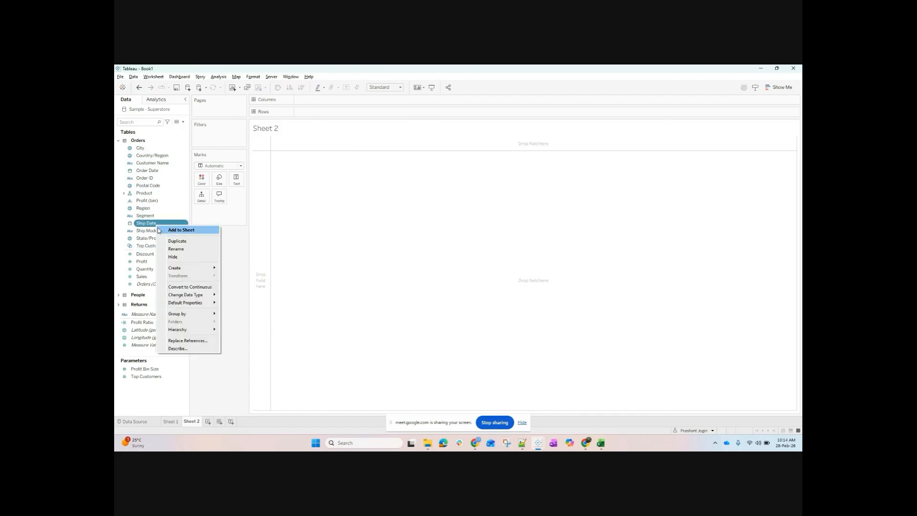
pyautogui.rightClick(159, 182)
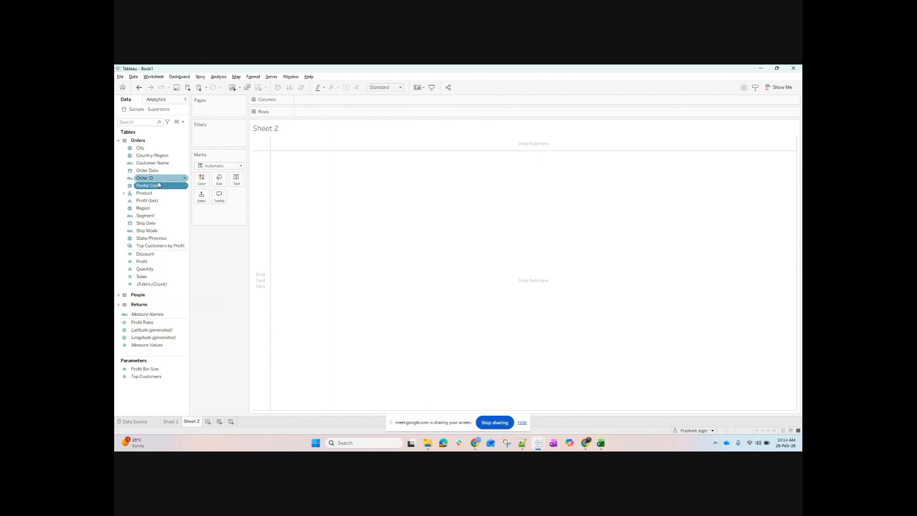
pyautogui.click(231, 333)
pyautogui.click(167, 210)
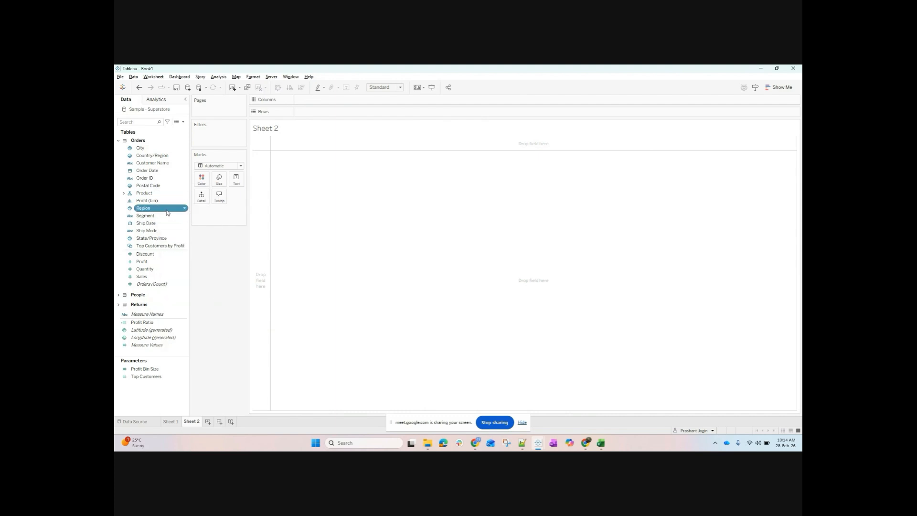
# Create a new hierarchy named "Map Location" from the Postal Code field.
pyautogui.keyDown('ctrl'); pyautogui.click(161, 189); pyautogui.keyUp('ctrl')
pyautogui.rightClick(162, 189)
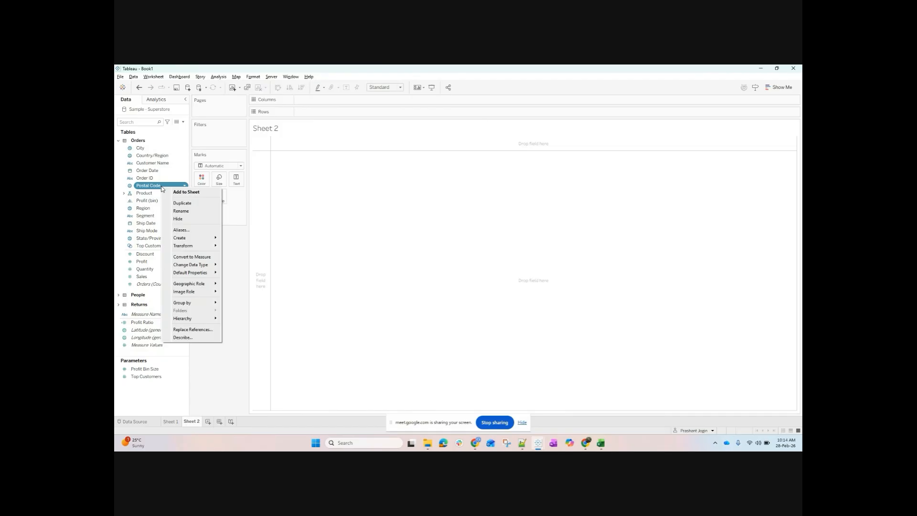
pyautogui.moveTo(199, 321)
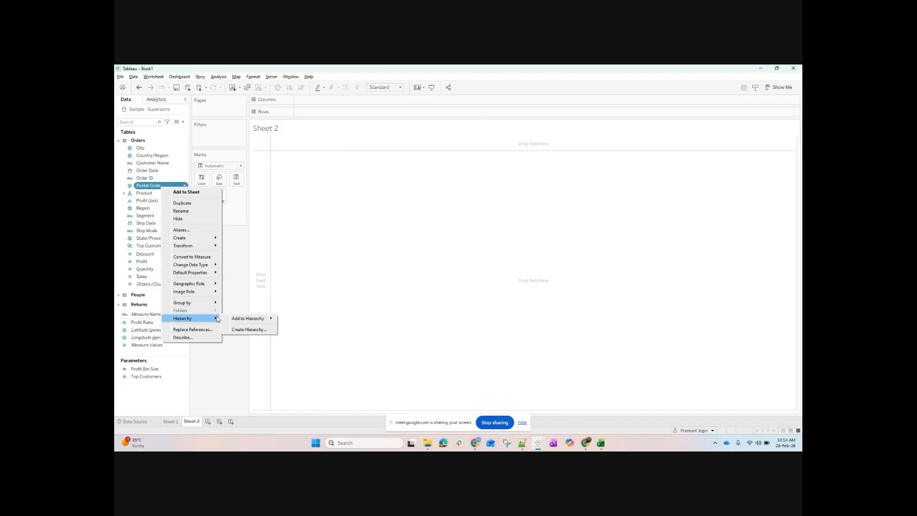
pyautogui.click(245, 331)
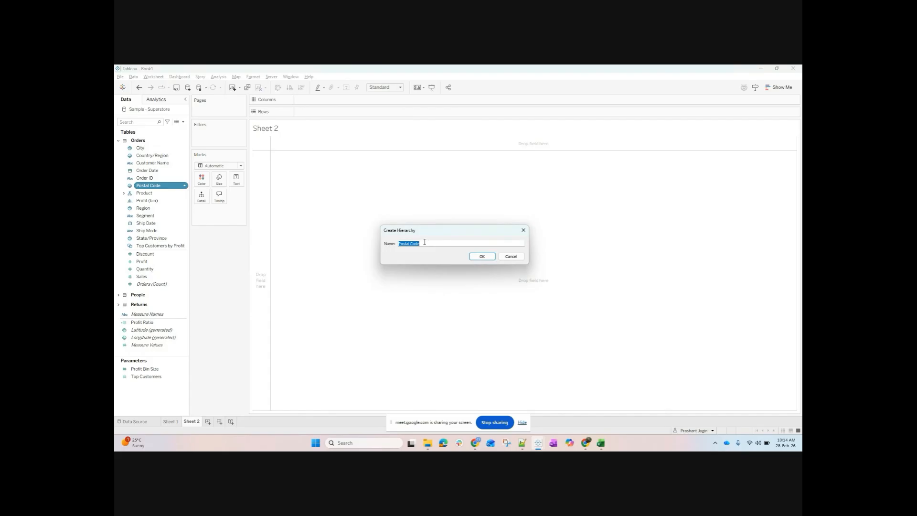
pyautogui.write('M')
pyautogui.write('ap Location')
pyautogui.click(481, 256)
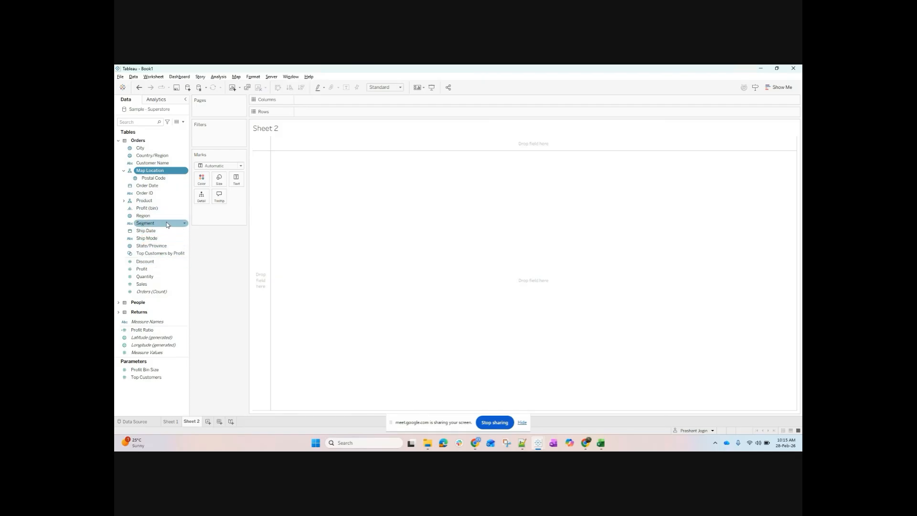
# Add City to the Map Location hierarchy and place it above Postal Code.
pyautogui.rightClick(155, 148)
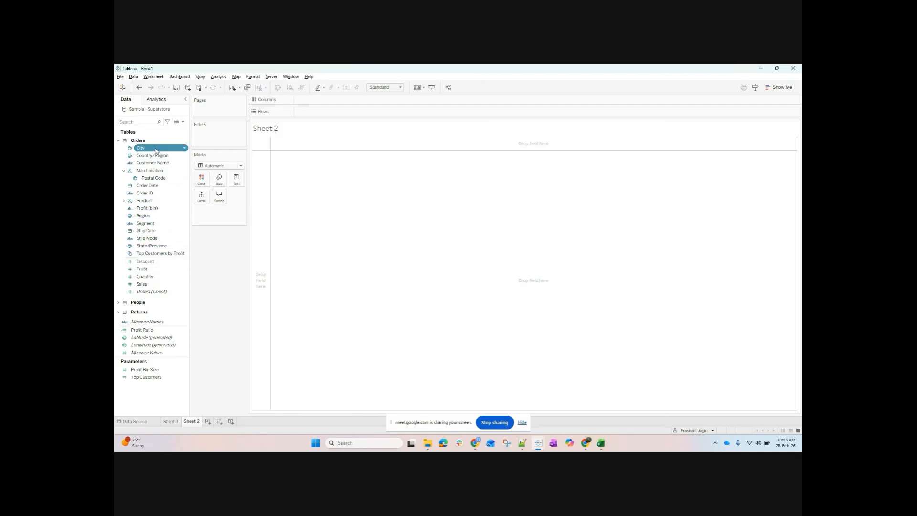
pyautogui.moveTo(187, 280)
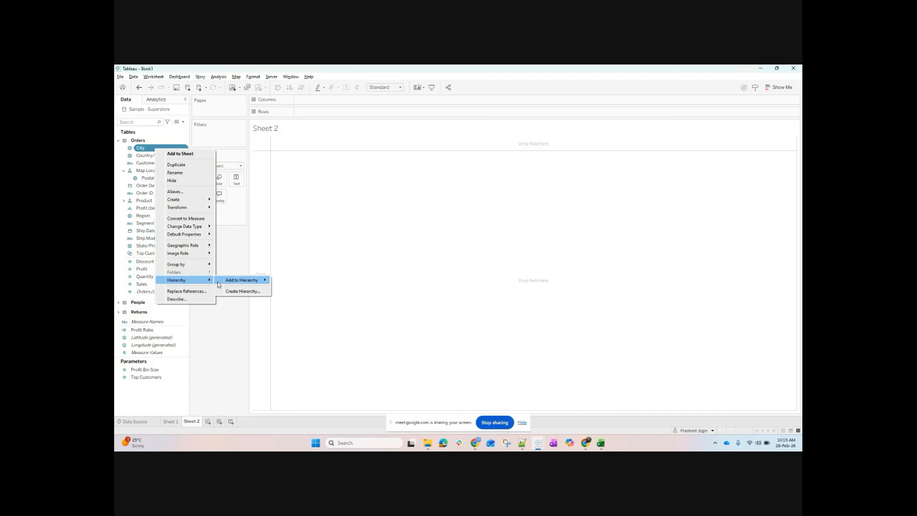
pyautogui.moveTo(222, 282)
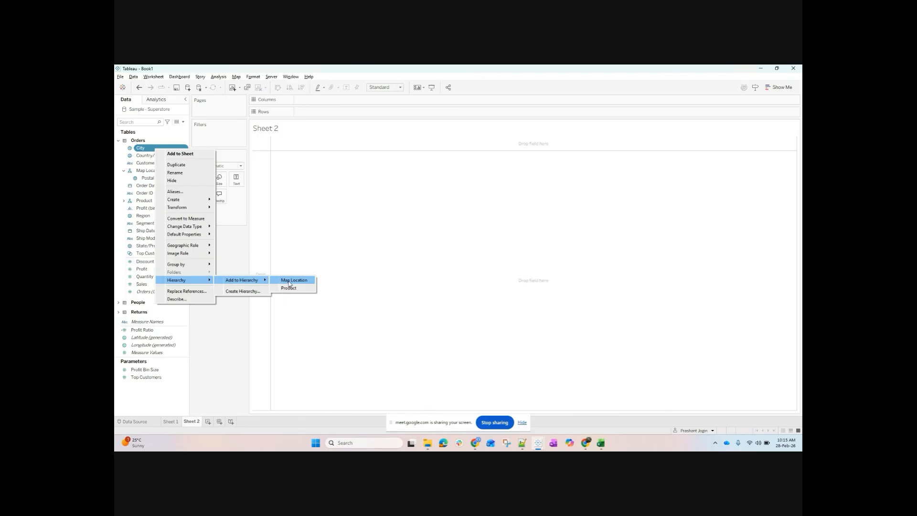
pyautogui.click(288, 282)
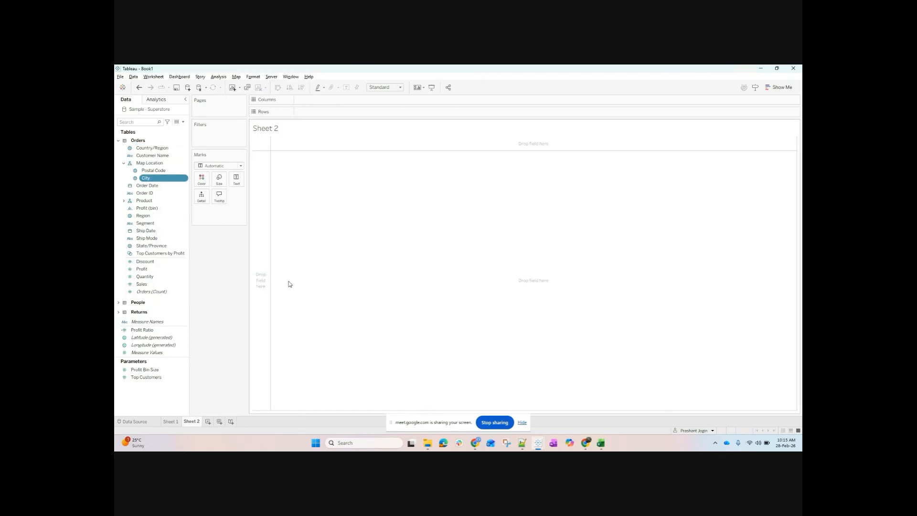
pyautogui.keyDown('ctrl'); pyautogui.click(151, 173); pyautogui.keyUp('ctrl')
pyautogui.click(145, 178)
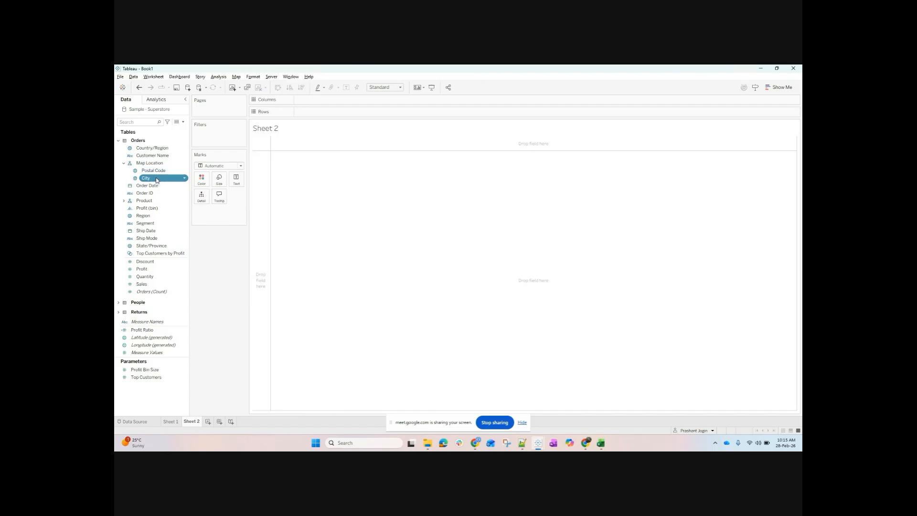
pyautogui.click(156, 179)
pyautogui.press('Return')
pyautogui.moveTo(160, 179); pyautogui.dragTo(162, 171)
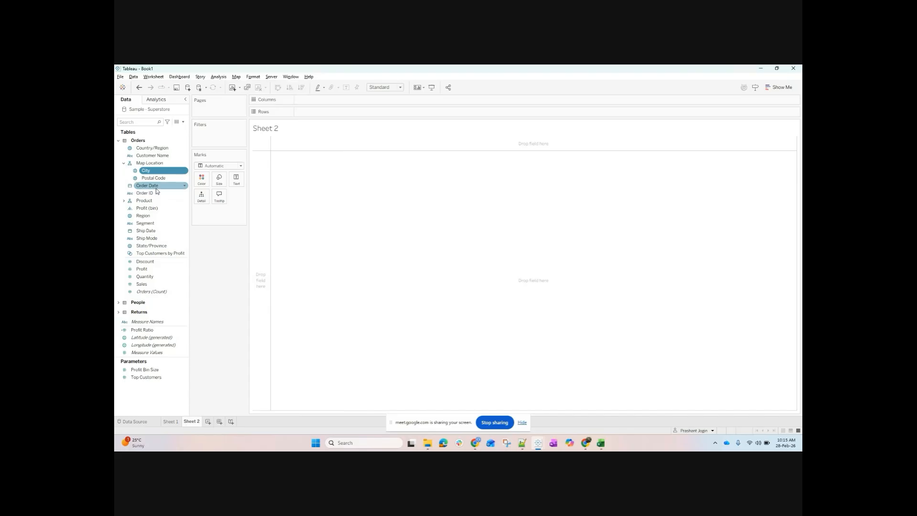
pyautogui.moveTo(157, 171)
pyautogui.mouseDown()
pyautogui.moveTo(166, 183)
pyautogui.moveTo(170, 167)
pyautogui.mouseUp()
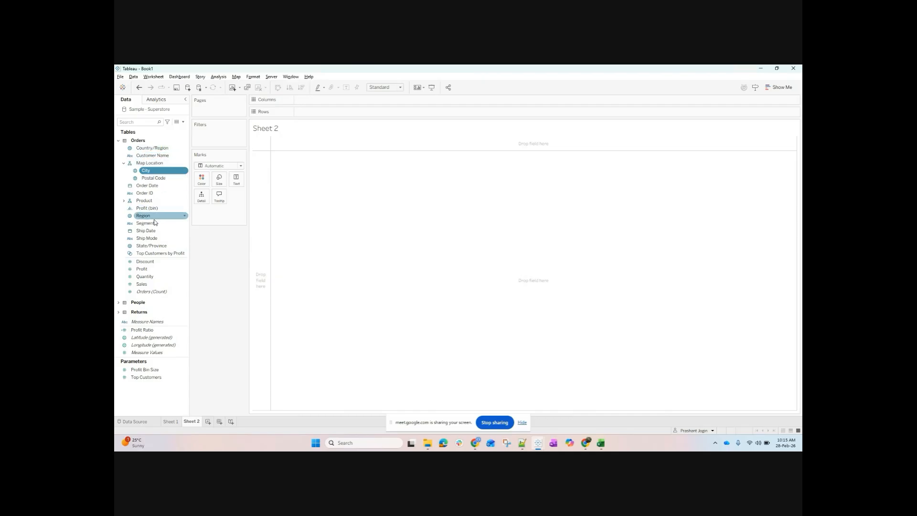
# Add Country/Region to the Map Location hierarchy and place it above City as the first level.
pyautogui.rightClick(157, 148)
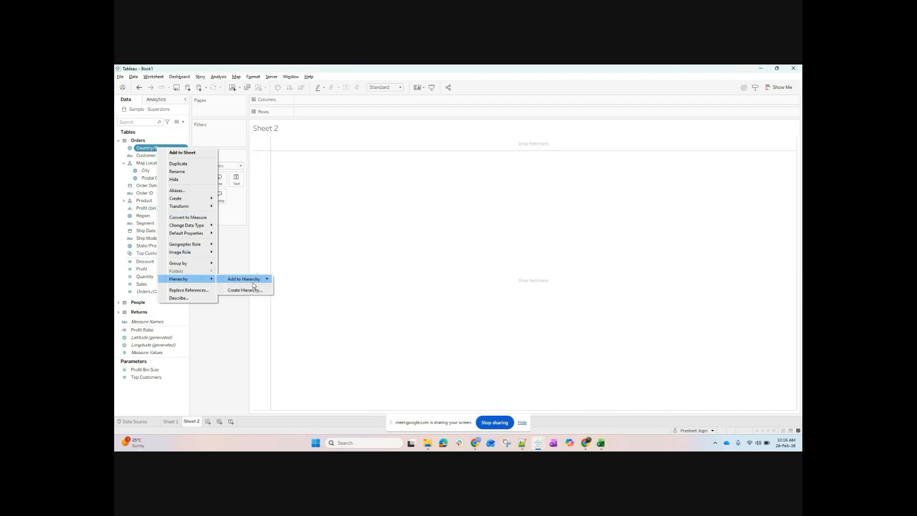
pyautogui.click(285, 279)
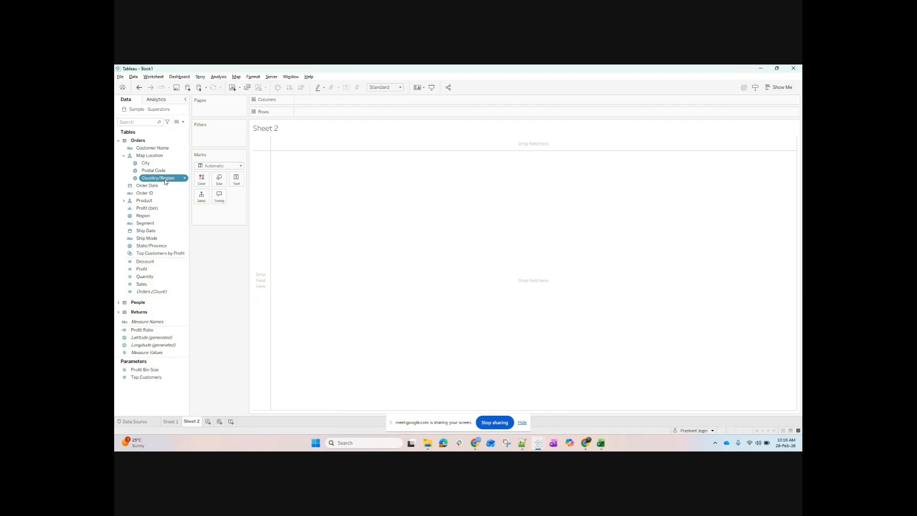
pyautogui.moveTo(166, 181); pyautogui.dragTo(172, 159)
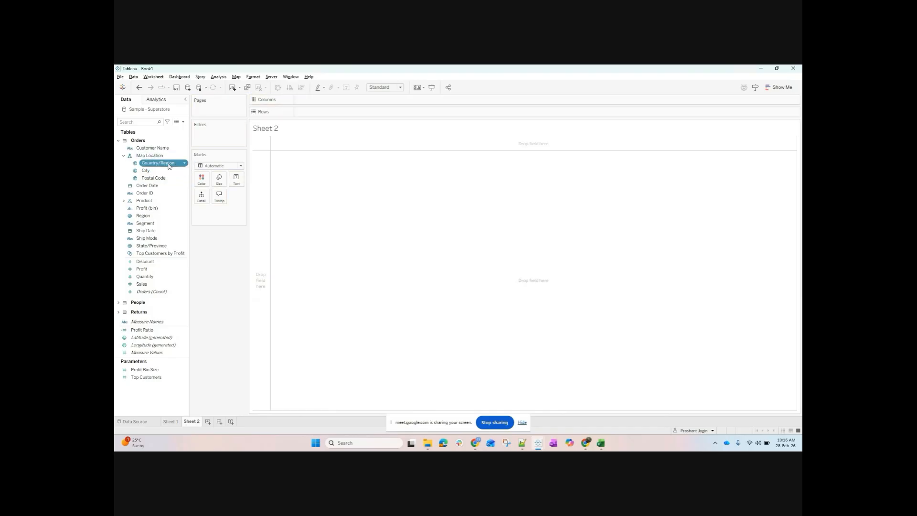
# Add State/Province to the Map Location hierarchy and place it between Country/Region and City.
pyautogui.rightClick(168, 246)
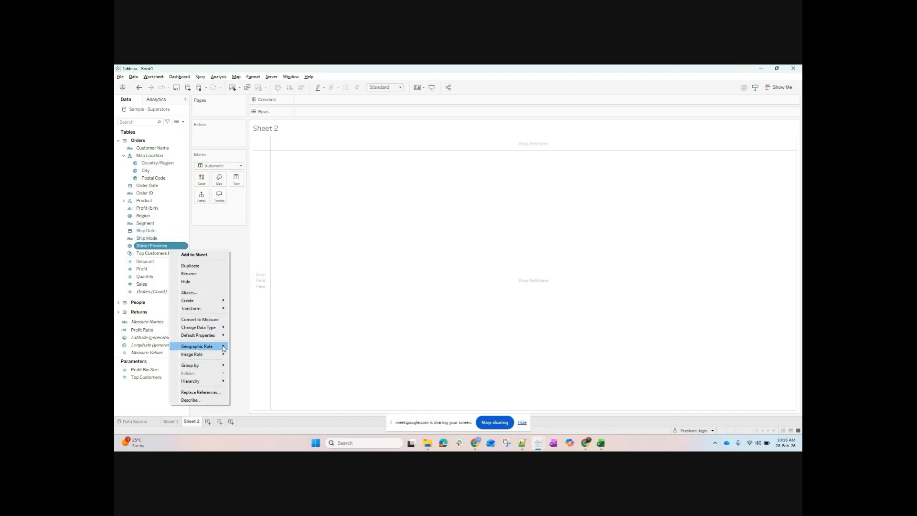
pyautogui.moveTo(218, 335)
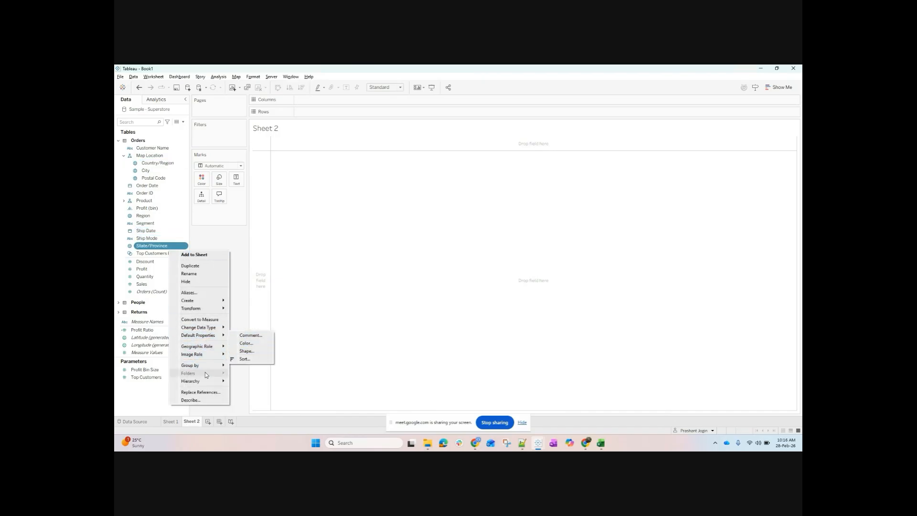
pyautogui.moveTo(210, 380)
pyautogui.moveTo(258, 382)
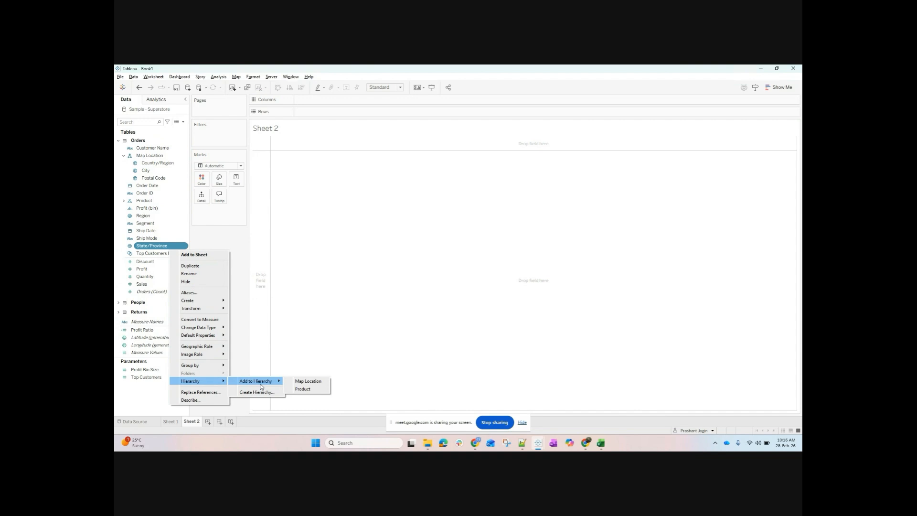
pyautogui.click(300, 381)
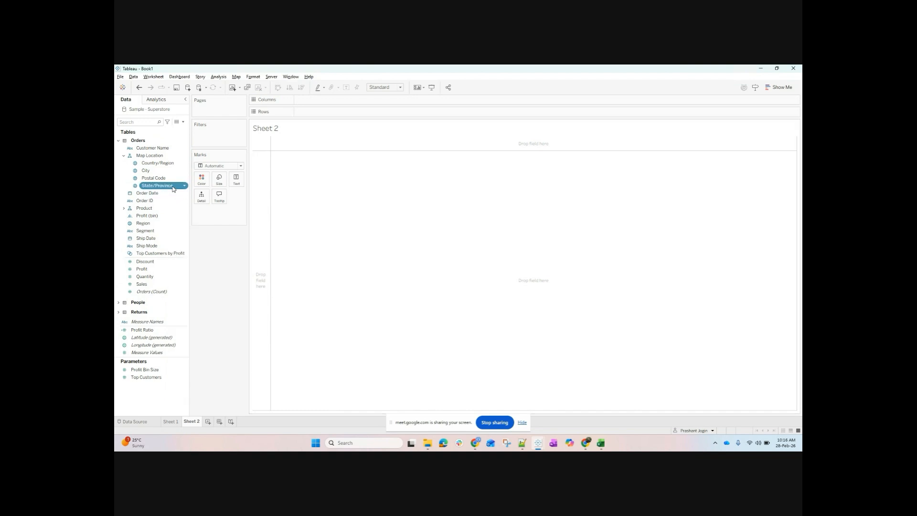
pyautogui.moveTo(173, 187); pyautogui.dragTo(183, 167)
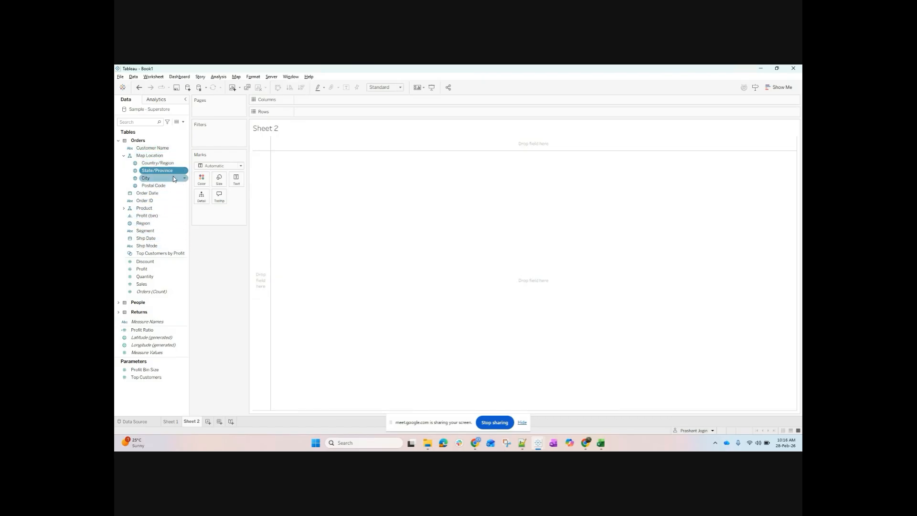
# Add Region to the Map Location hierarchy and place it above Country/Region as the first level.
pyautogui.click(142, 223)
pyautogui.rightClick(142, 223)
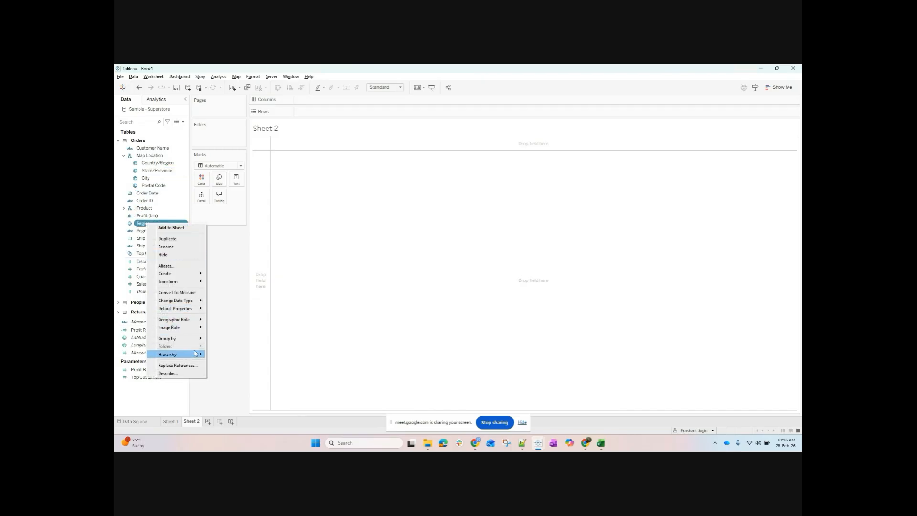
pyautogui.moveTo(198, 356)
pyautogui.moveTo(236, 354)
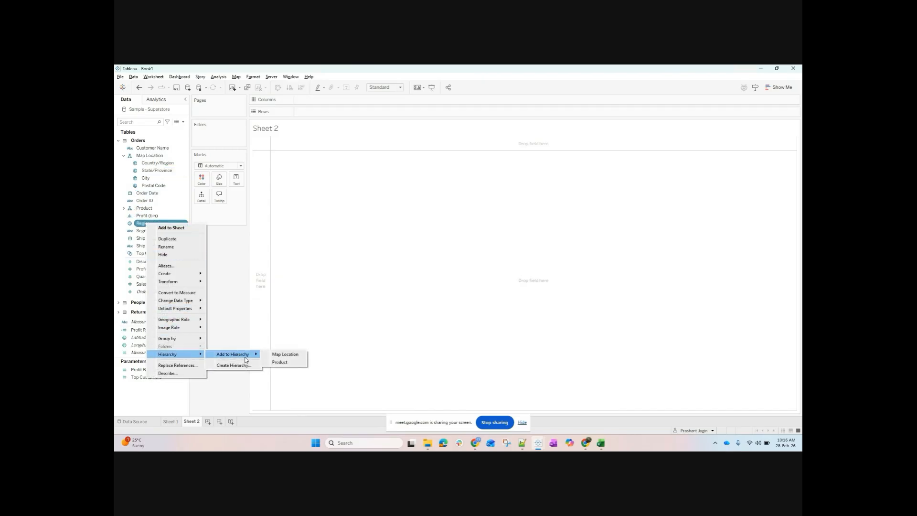
pyautogui.click(278, 355)
pyautogui.moveTo(146, 193); pyautogui.dragTo(183, 161)
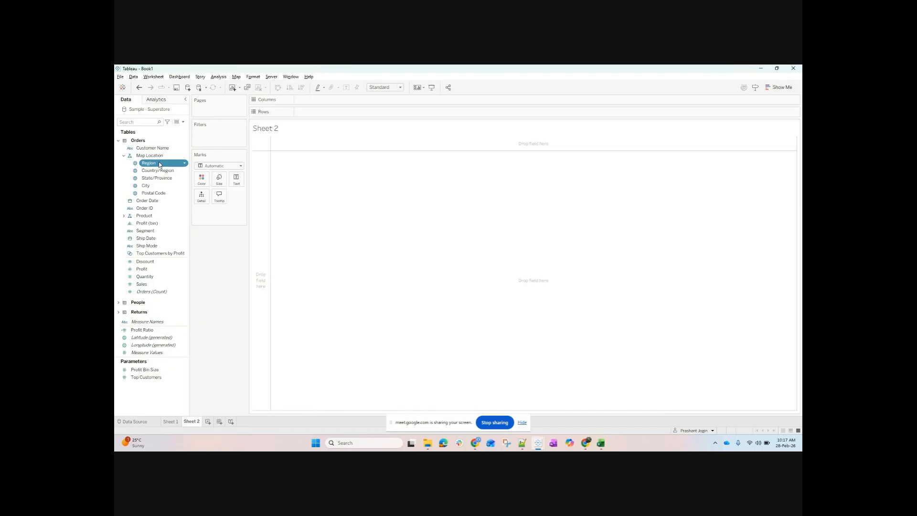
# Undo the Map Location hierarchy and the earlier level removals until the original Location hierarchy has all five levels again.
pyautogui.click(137, 90)
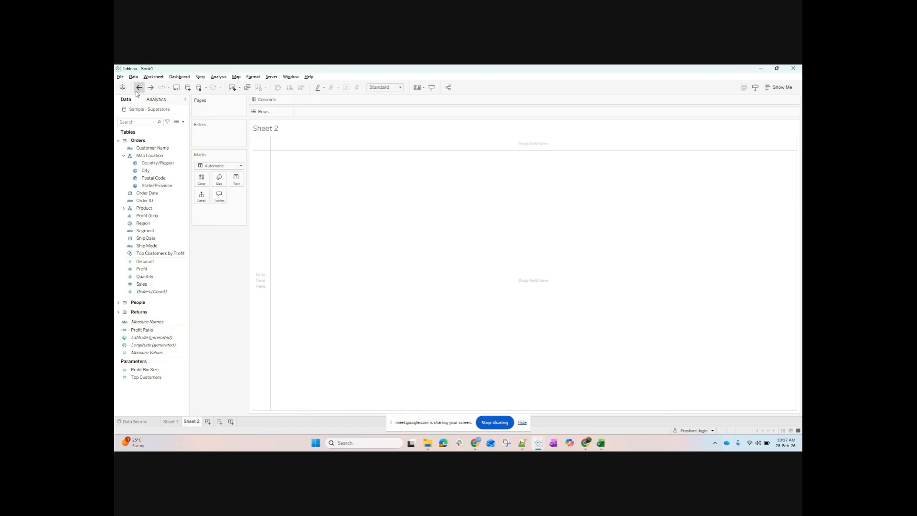
pyautogui.click(137, 90)
pyautogui.click(137, 90)
pyautogui.click(137, 90)
pyautogui.click(139, 88)
pyautogui.click(138, 88)
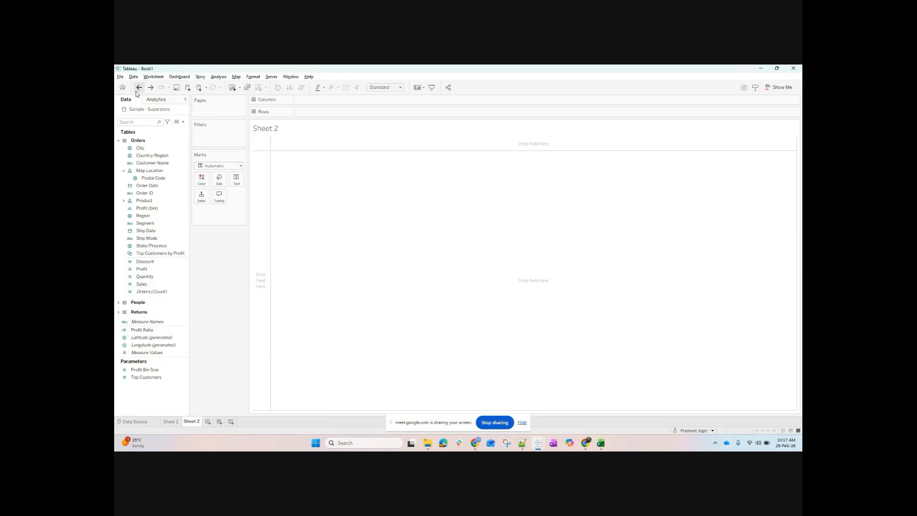
pyautogui.click(139, 88)
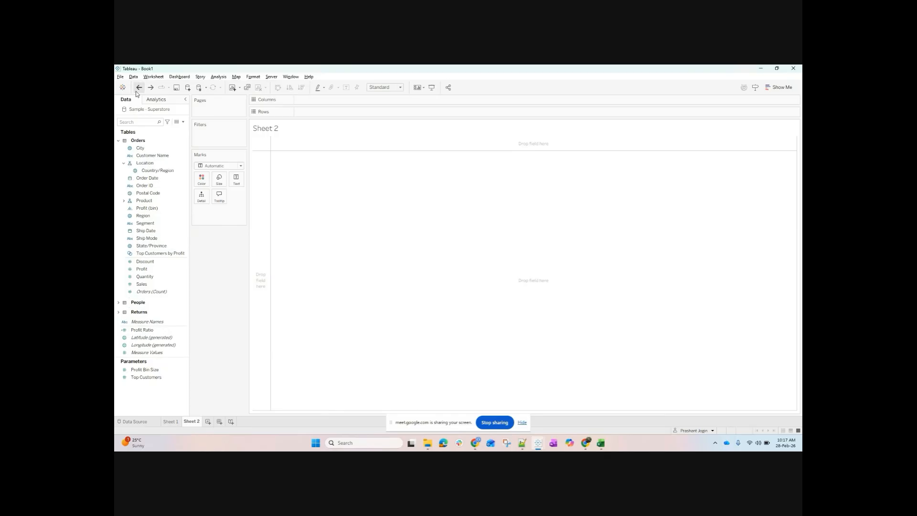
pyautogui.click(135, 89)
pyautogui.click(137, 89)
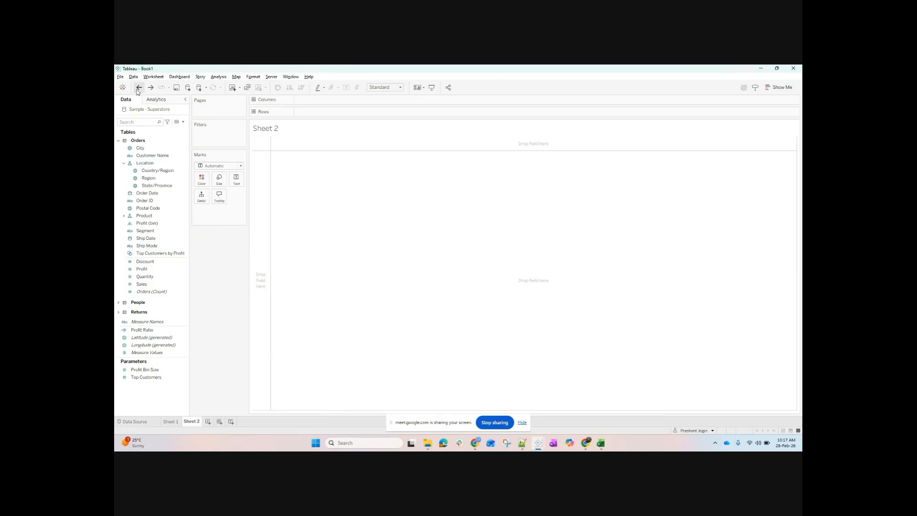
pyautogui.click(136, 89)
pyautogui.click(138, 88)
pyautogui.click(138, 88)
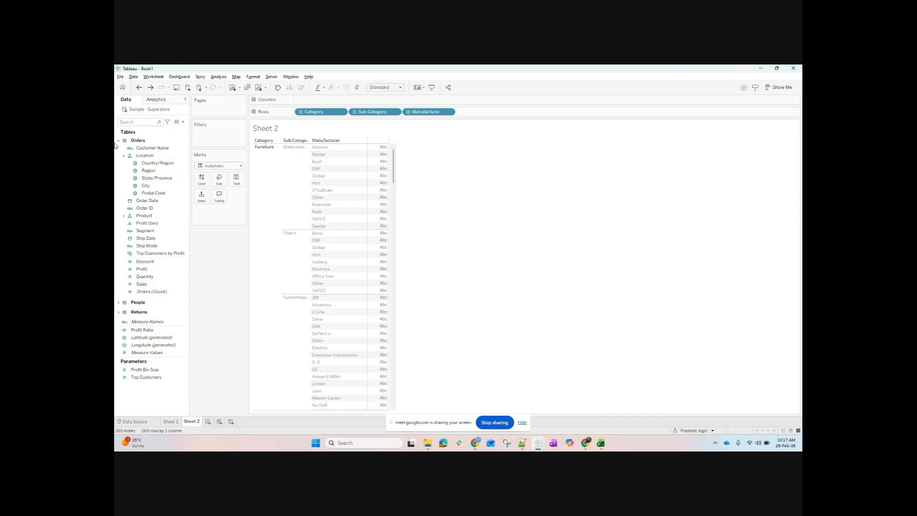
# Undo one change further back to Sheet 1, and redo up to the empty Sheet 2.
pyautogui.click(139, 91)
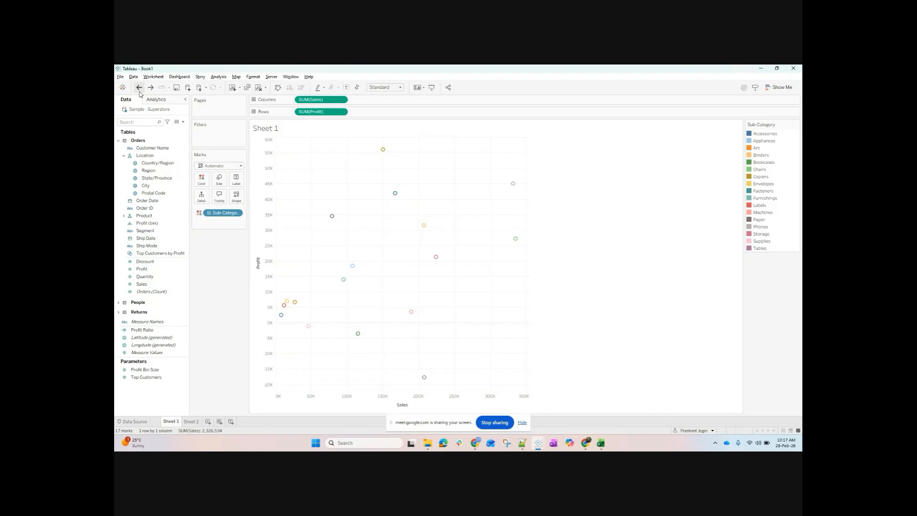
pyautogui.click(153, 91)
pyautogui.click(152, 88)
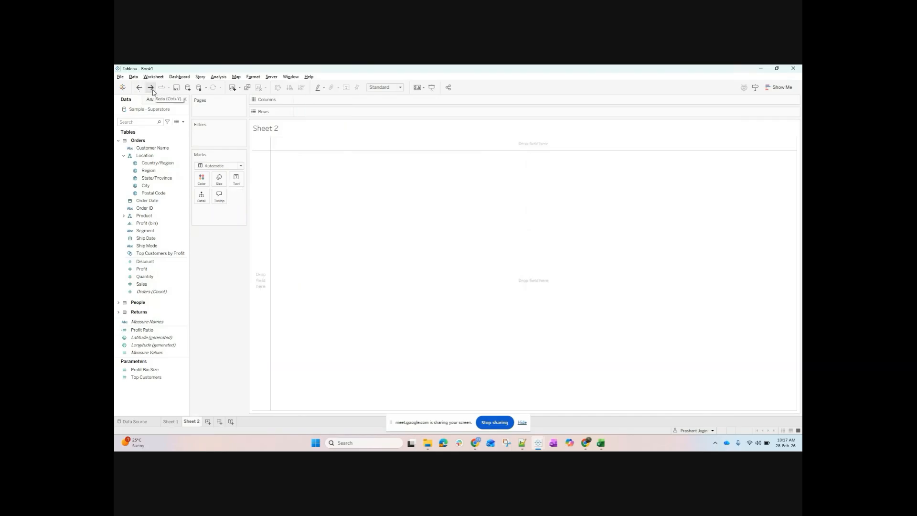
# Collapse and expand the Location hierarchy to review its levels, leaving it collapsed.
pyautogui.click(122, 158)
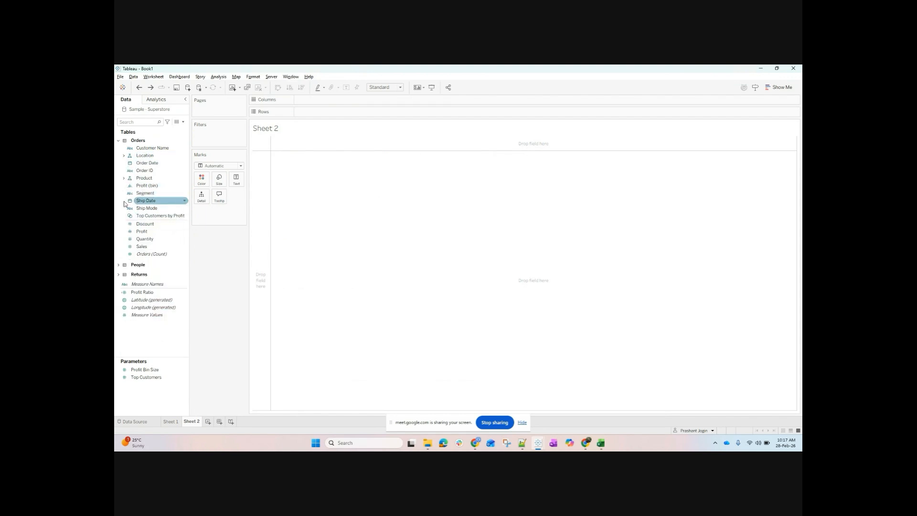
pyautogui.click(124, 155)
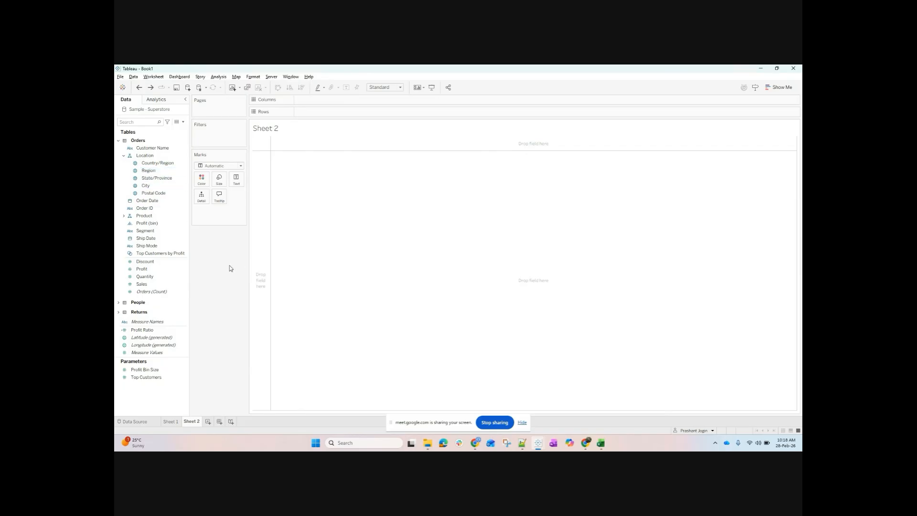
pyautogui.click(124, 156)
pyautogui.click(151, 156)
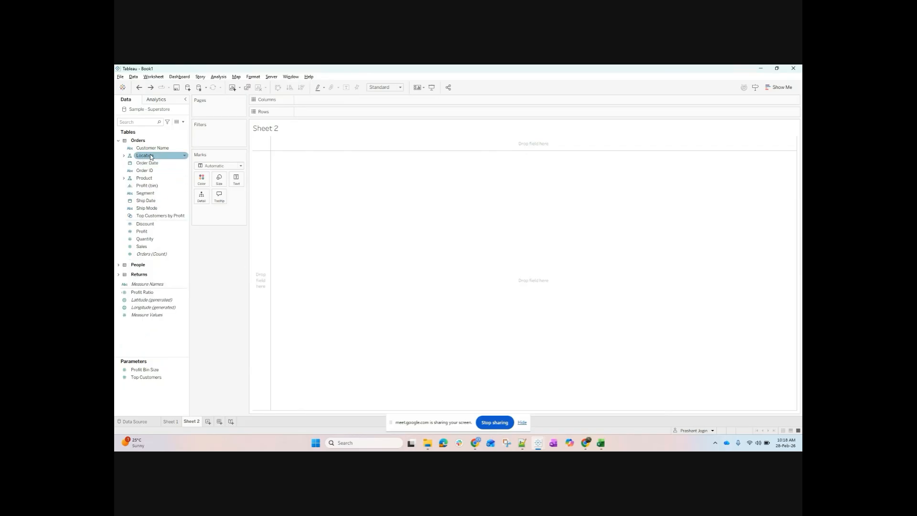
# Place the Location hierarchy on Columns and drill down through Region and State/Province to City.
pyautogui.moveTo(151, 156); pyautogui.dragTo(313, 100)
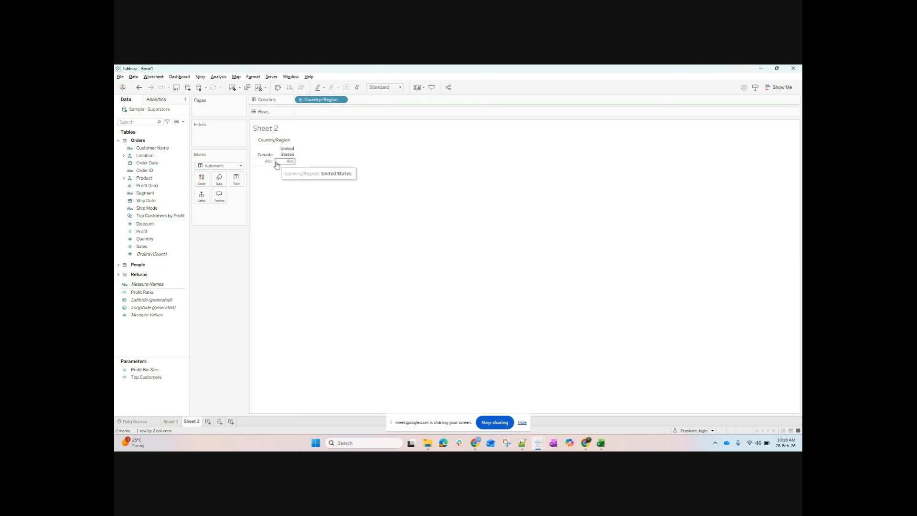
pyautogui.click(300, 100)
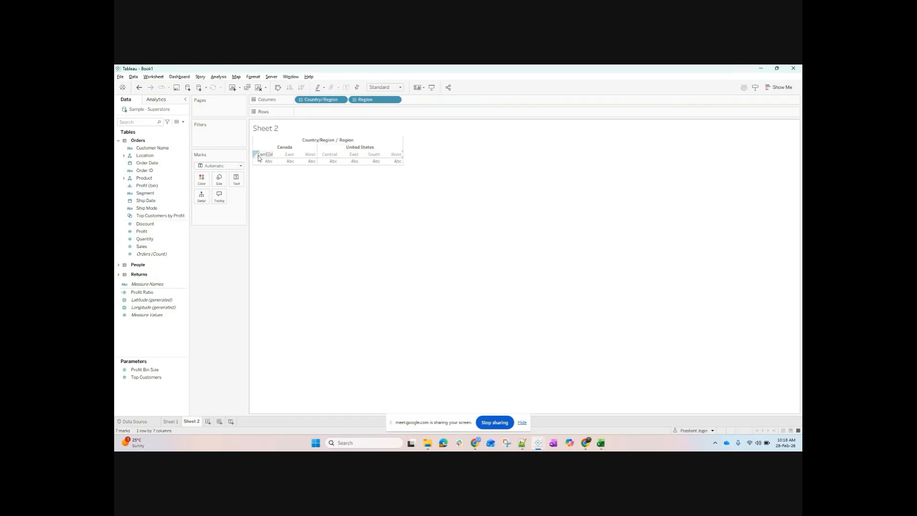
pyautogui.click(354, 100)
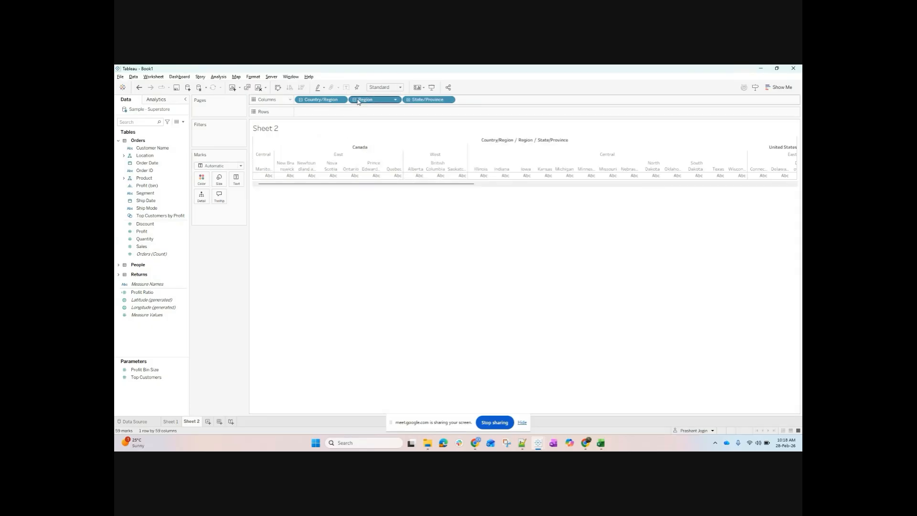
pyautogui.click(354, 100)
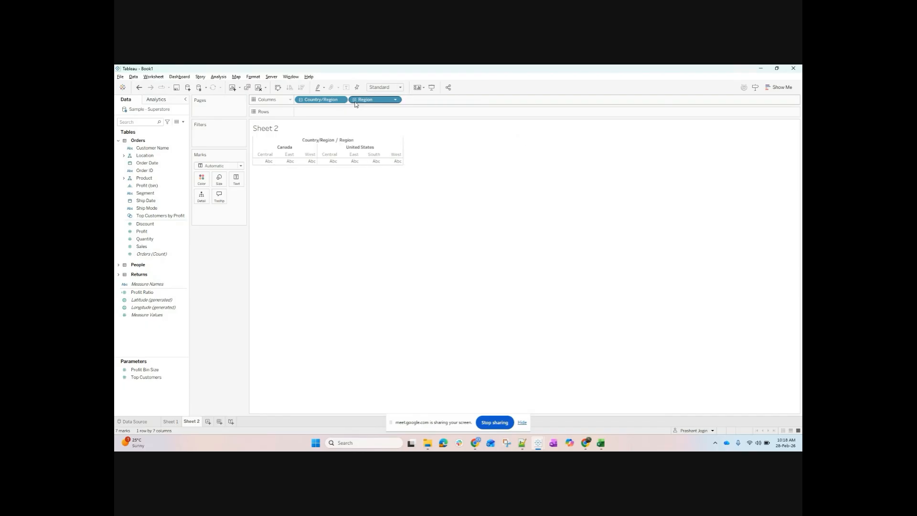
pyautogui.click(355, 99)
pyautogui.click(408, 99)
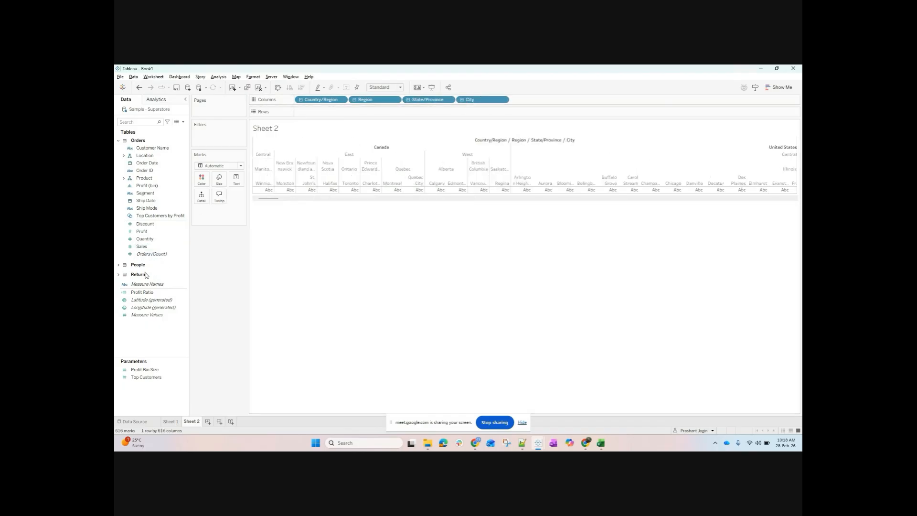
# Swap rows and columns so the Location levels form the rows, and add Sales as the table's values.
pyautogui.moveTo(153, 235); pyautogui.dragTo(143, 281)
pyautogui.click(277, 87)
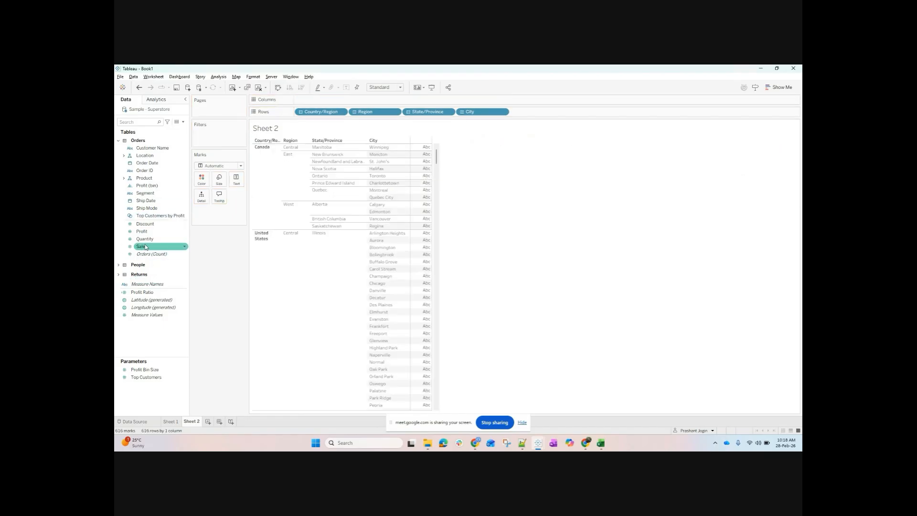
pyautogui.moveTo(152, 246); pyautogui.dragTo(420, 200)
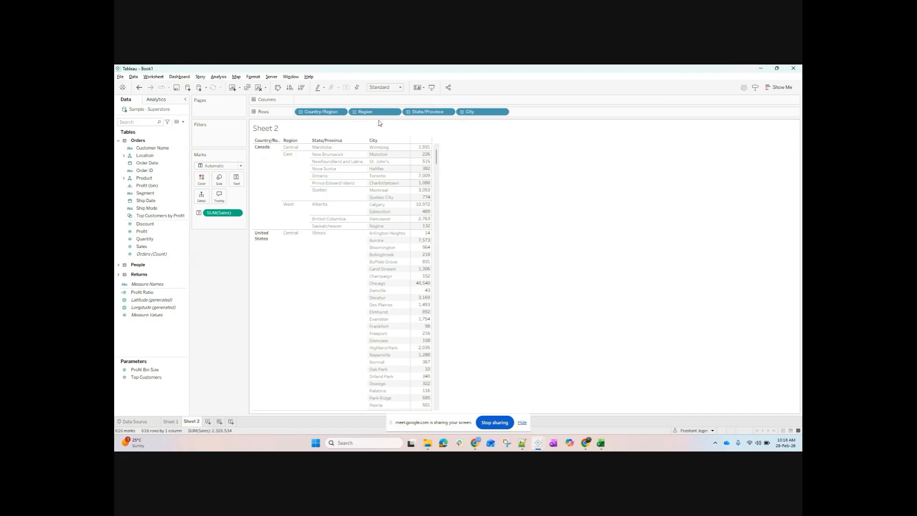
# Collapse the rows to Region, drill down to State/Province, and convert the Sales table to horizontal bars.
pyautogui.click(354, 112)
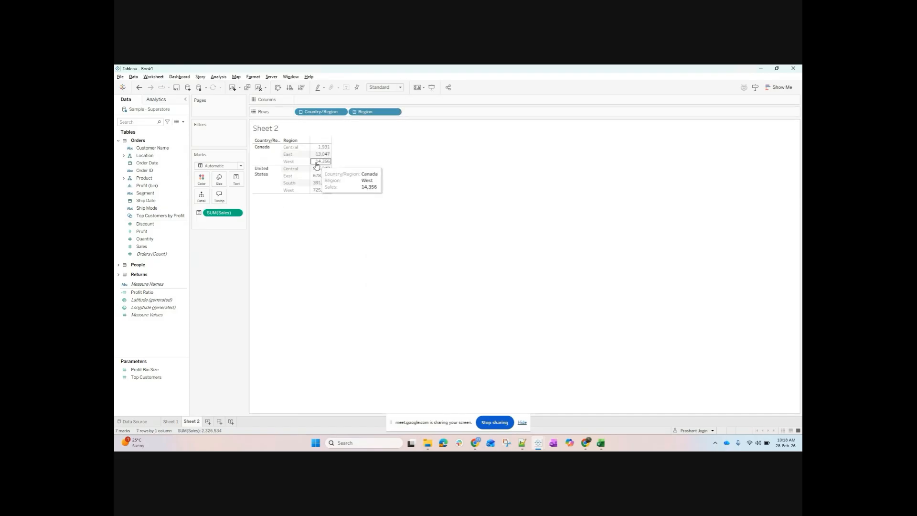
pyautogui.click(354, 111)
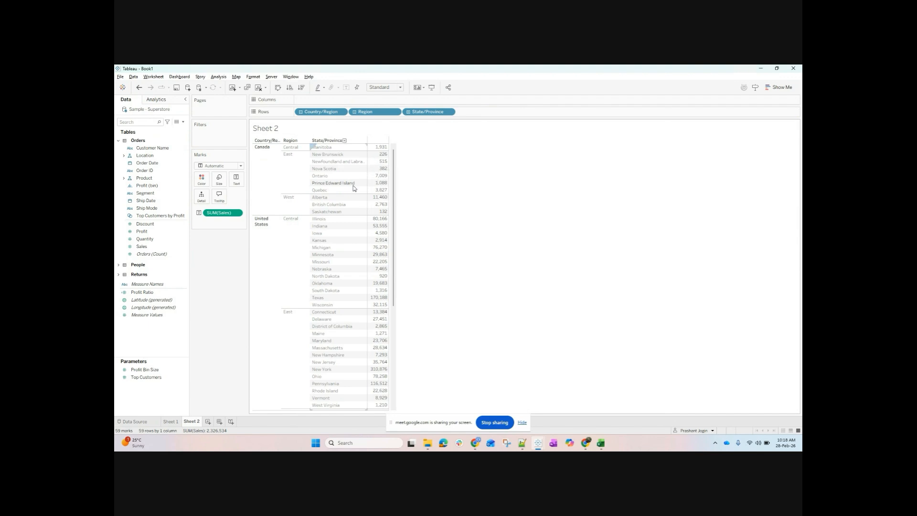
pyautogui.click(781, 87)
pyautogui.click(737, 142)
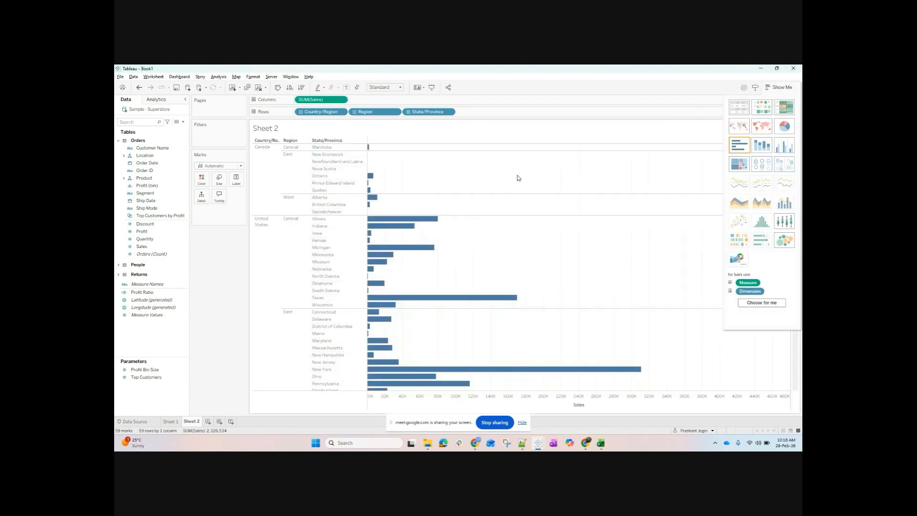
pyautogui.click(782, 87)
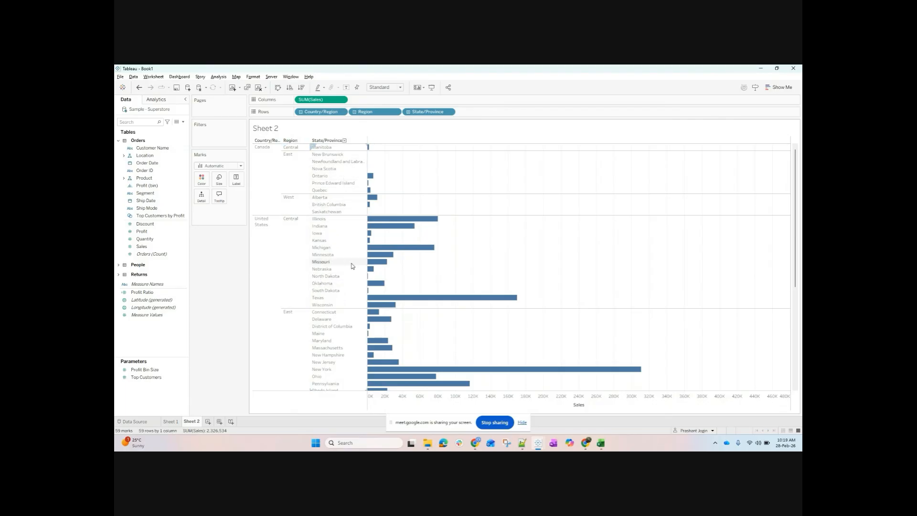
# Drill the Sales bar chart down to City and back up to Country/Region, and clear the sheet.
pyautogui.click(408, 112)
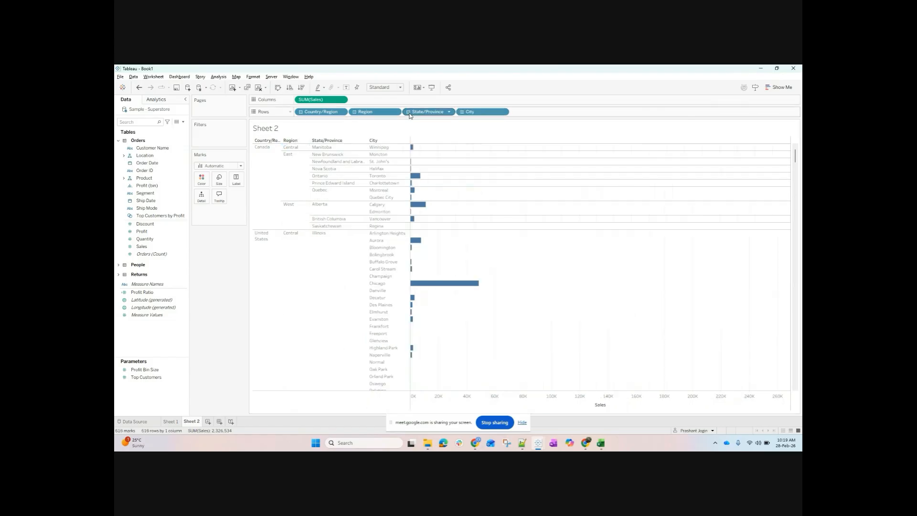
pyautogui.click(409, 113)
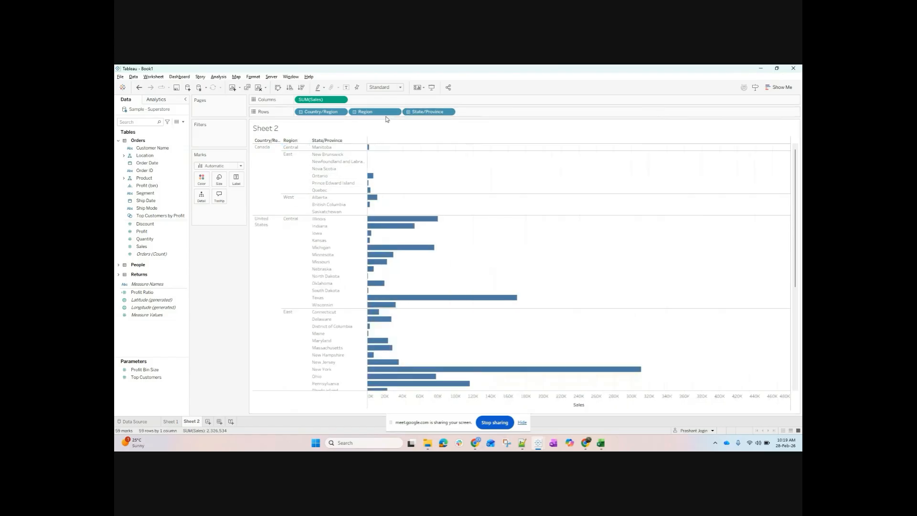
pyautogui.click(355, 113)
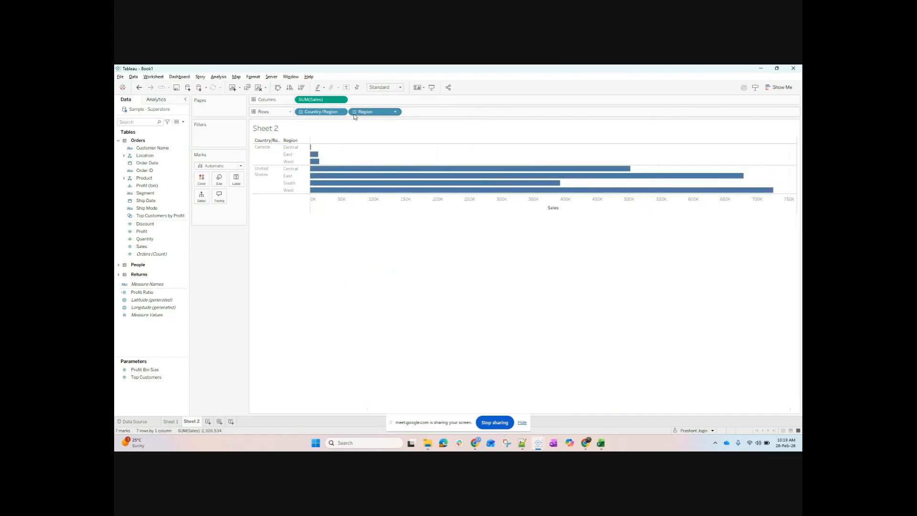
pyautogui.click(301, 113)
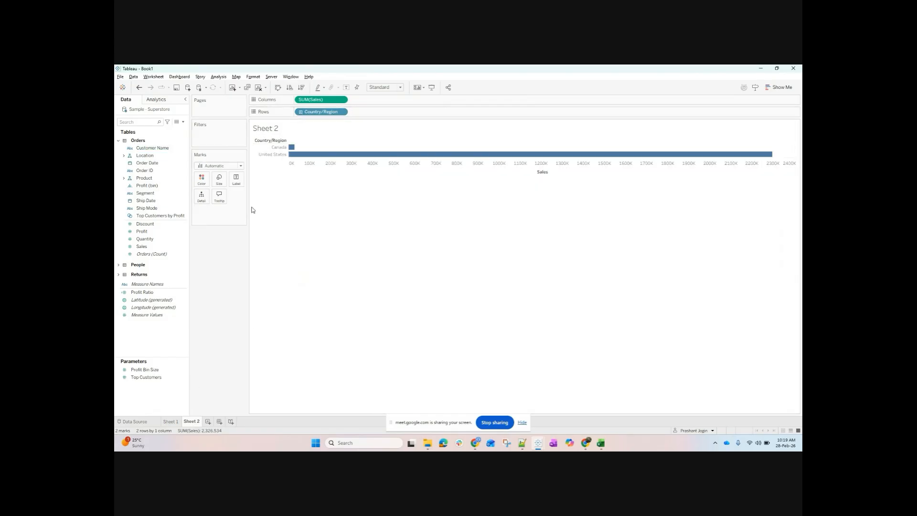
pyautogui.click(258, 88)
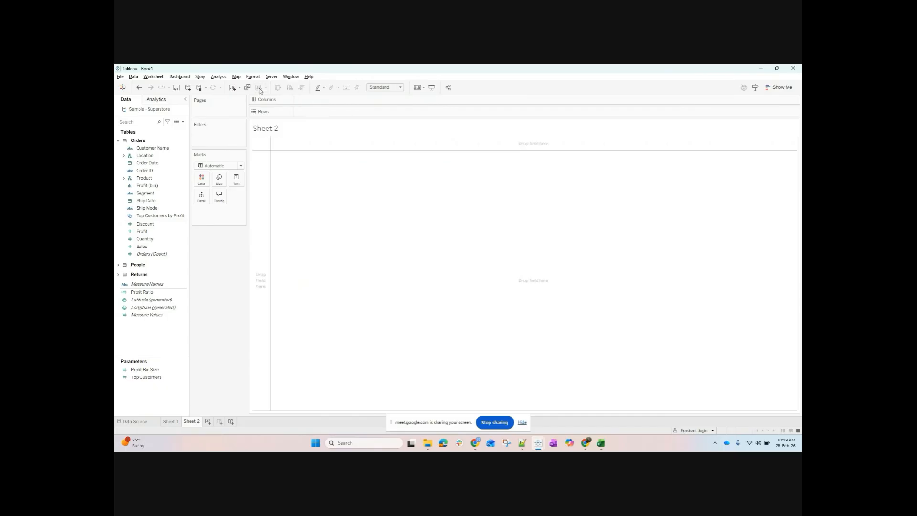
pyautogui.click(122, 156)
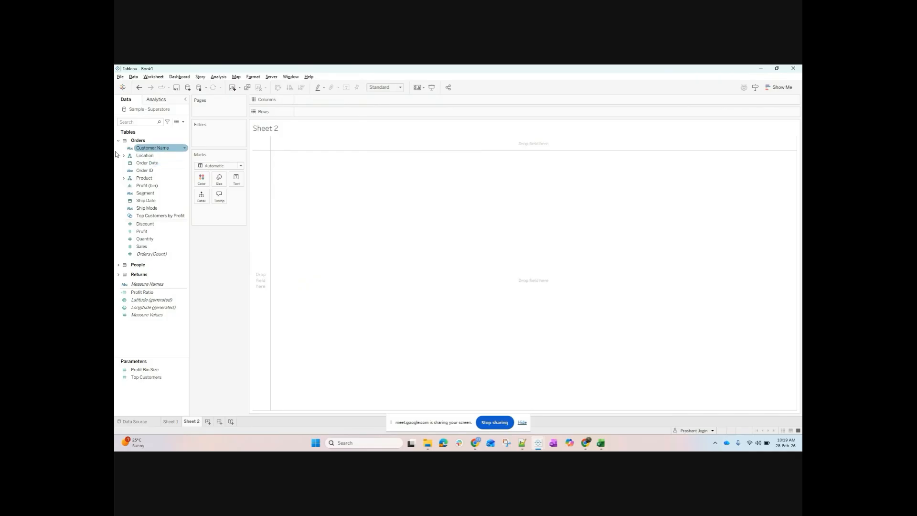
pyautogui.click(145, 149)
pyautogui.rightClick(145, 149)
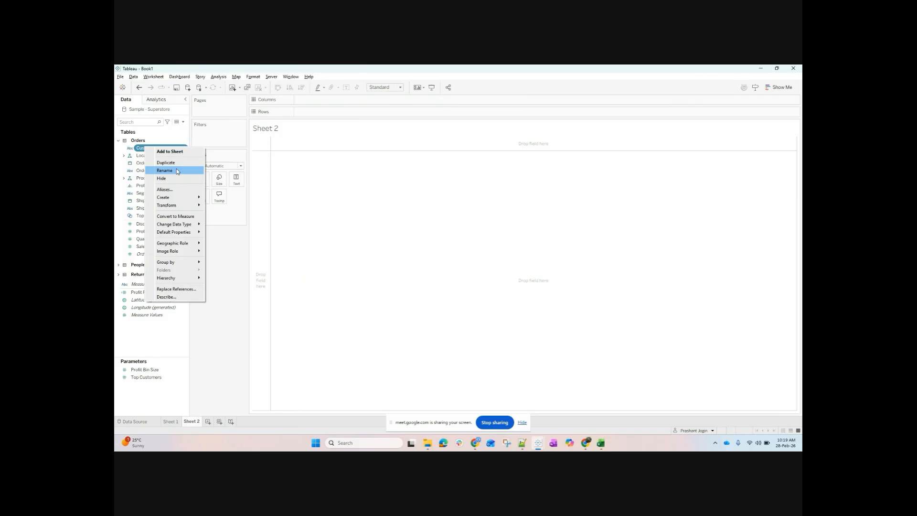
pyautogui.click(234, 269)
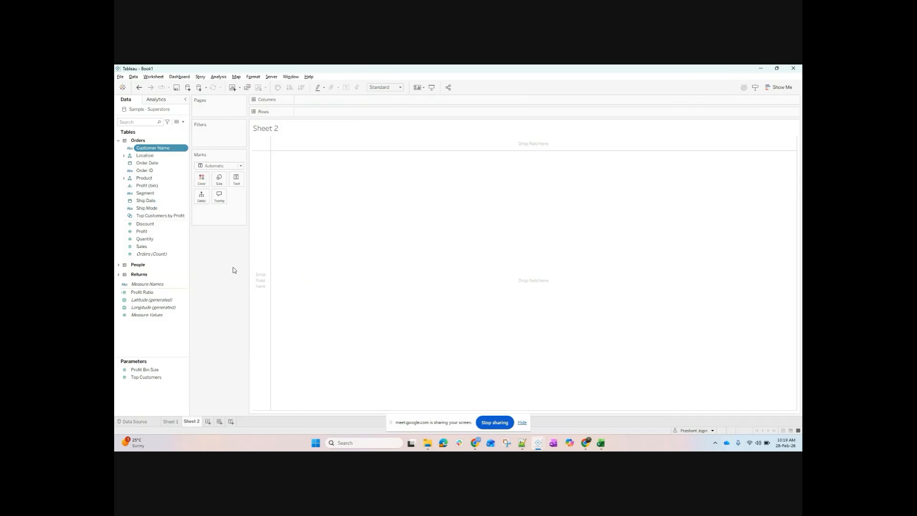
pyautogui.moveTo(165, 151); pyautogui.dragTo(145, 91)
pyautogui.click(155, 149)
pyautogui.click(156, 149)
# Undo the sheet clearing and the last drill-up, and return Sheet 2 to its empty state.
pyautogui.click(139, 87)
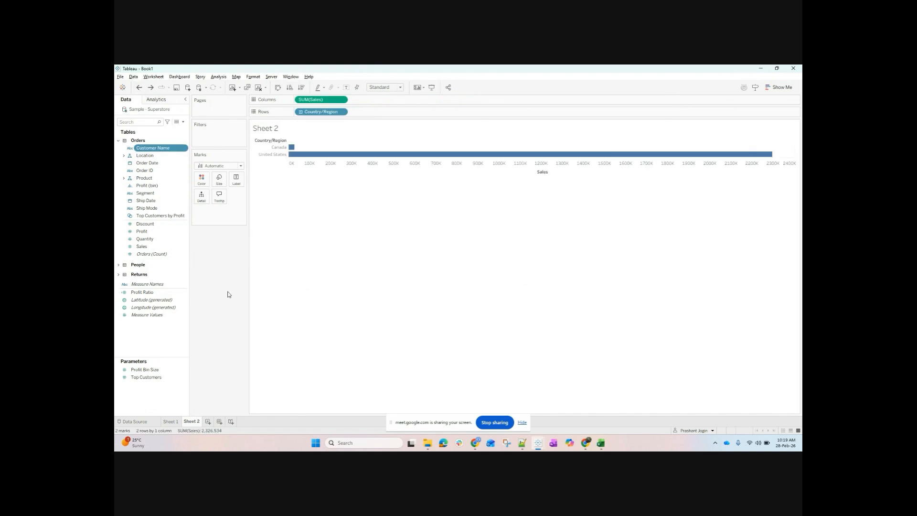
pyautogui.click(139, 87)
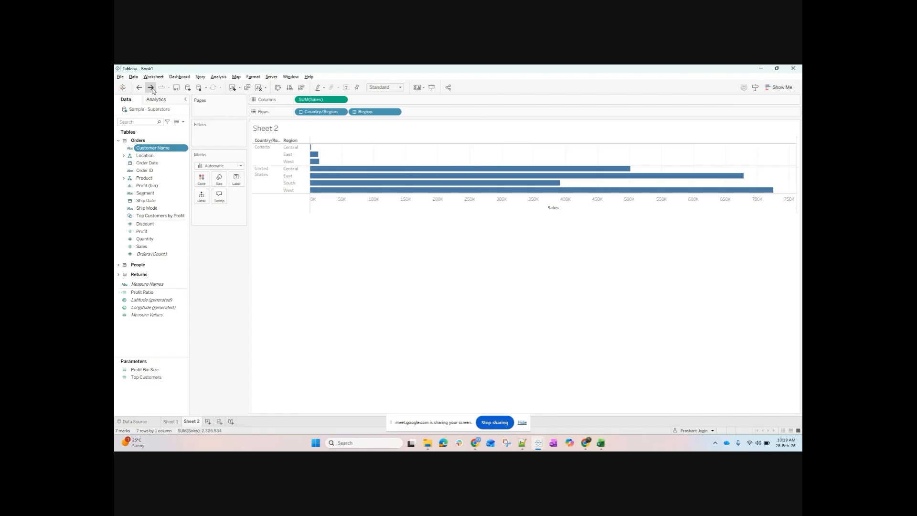
pyautogui.click(150, 88)
pyautogui.moveTo(314, 111); pyautogui.dragTo(325, 72)
# Add Customer Name to Rows and undo it, and check the options available for that field.
pyautogui.doubleClick(158, 147)
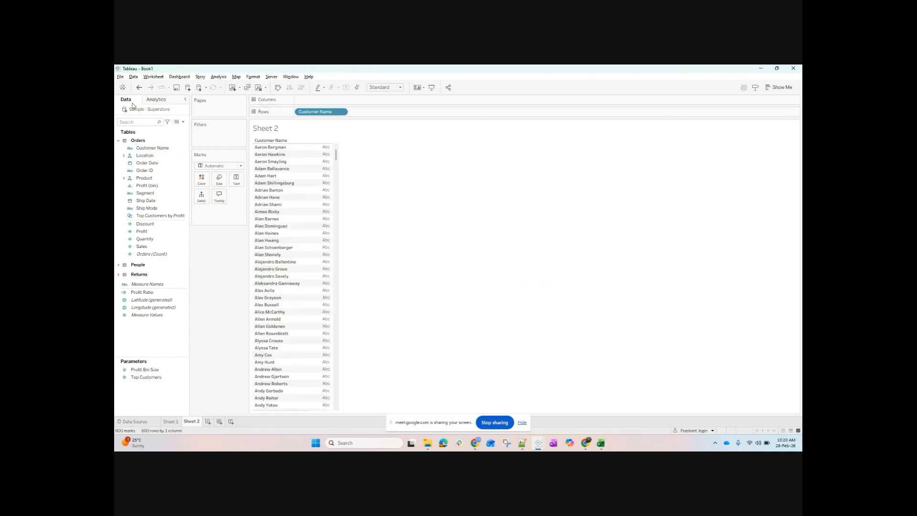
pyautogui.click(139, 87)
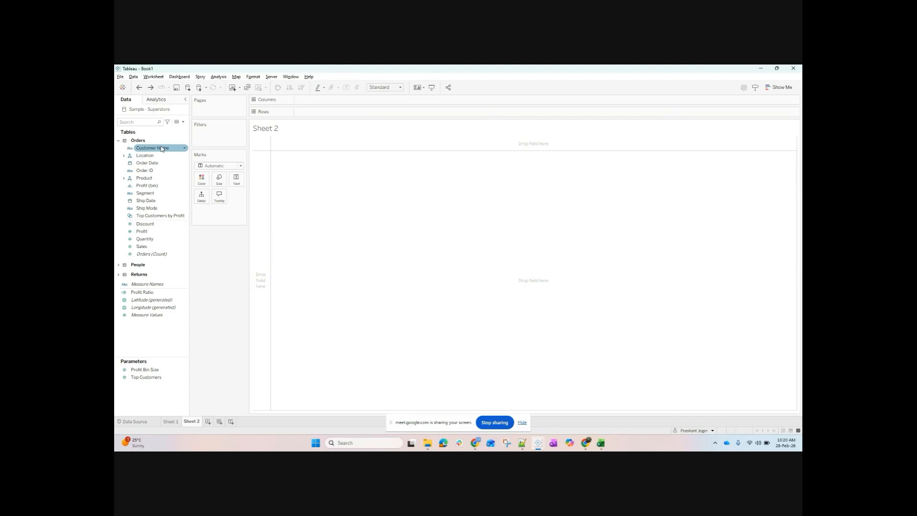
pyautogui.click(161, 149)
pyautogui.click(161, 148)
pyautogui.press('Return')
pyautogui.rightClick(169, 149)
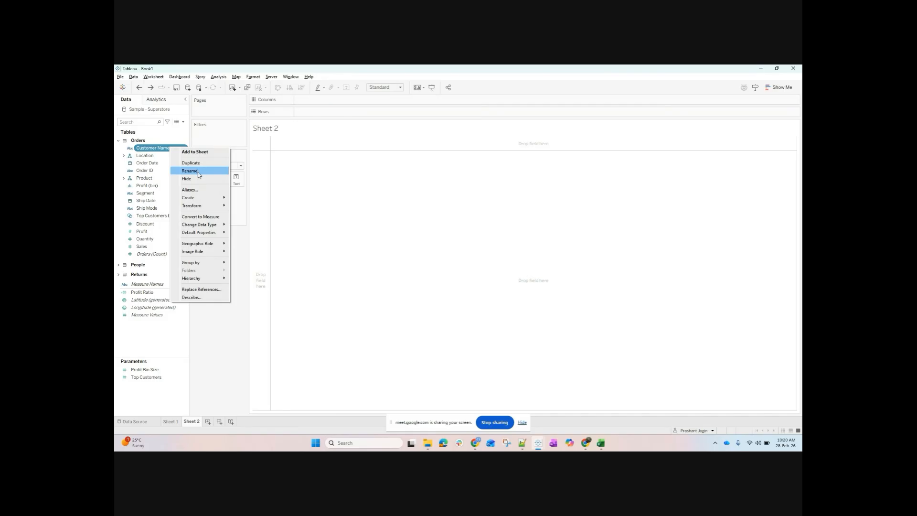
pyautogui.click(233, 343)
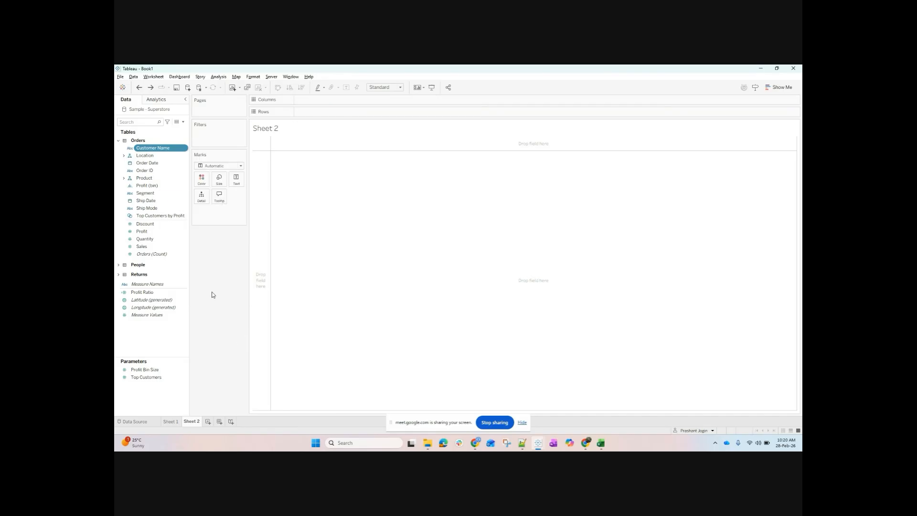
pyautogui.rightClick(159, 148)
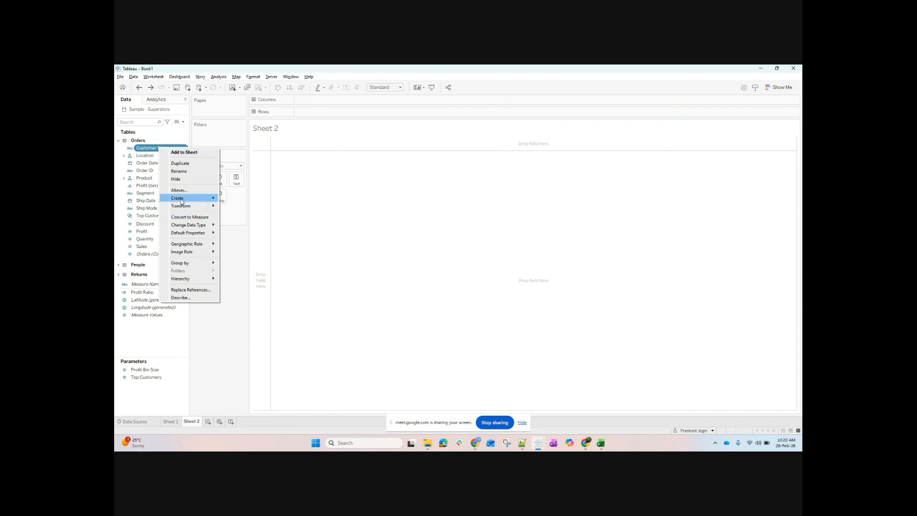
pyautogui.click(202, 320)
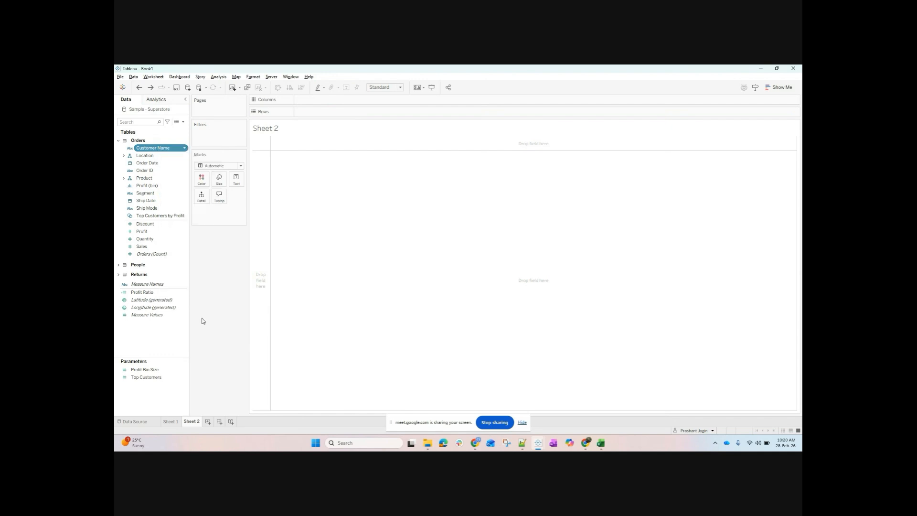
# Expand the Product hierarchy and place Category on Rows.
pyautogui.click(123, 178)
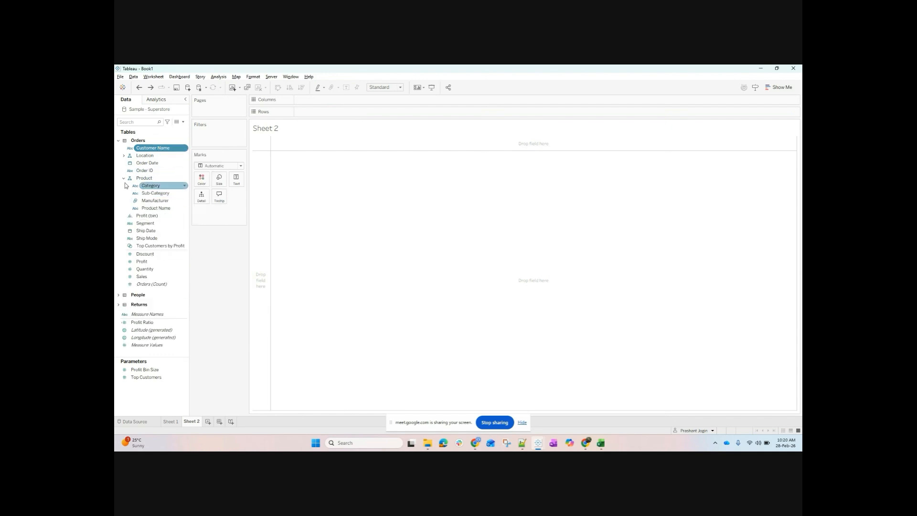
pyautogui.click(124, 178)
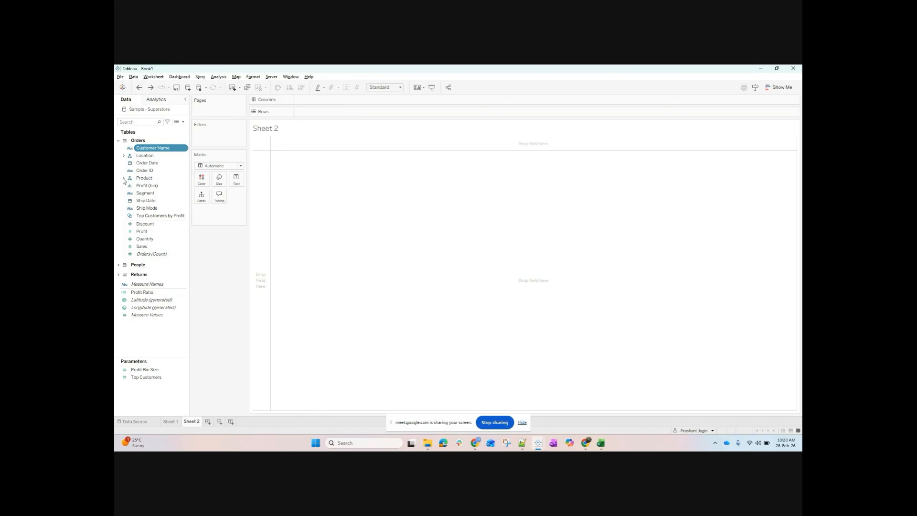
pyautogui.click(124, 178)
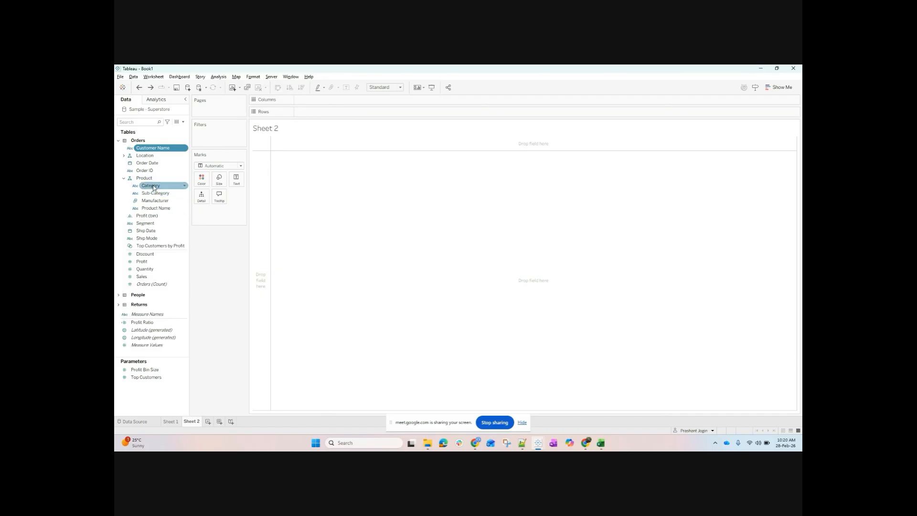
pyautogui.moveTo(158, 182); pyautogui.dragTo(321, 111)
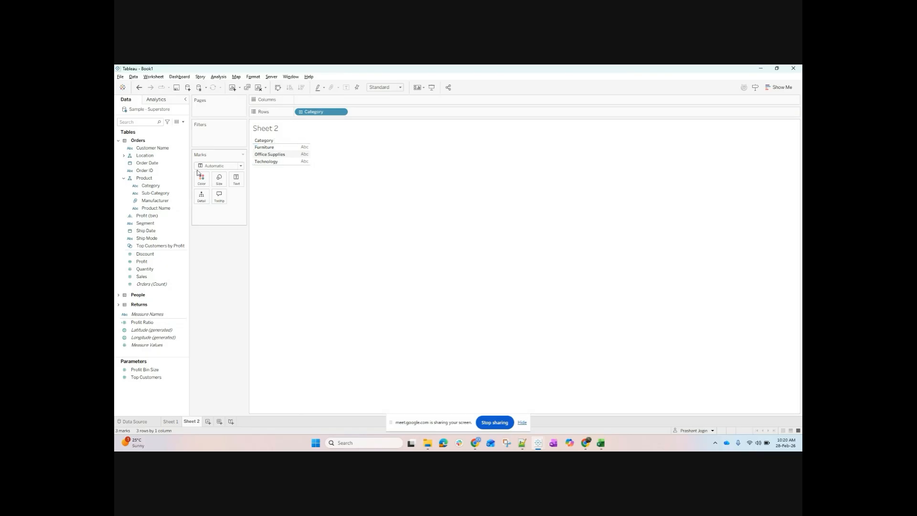
# Set the aliases of the Category members to Fur for Furniture, OS for Office Supplies and Tech for Technology.
pyautogui.click(146, 187)
pyautogui.rightClick(146, 188)
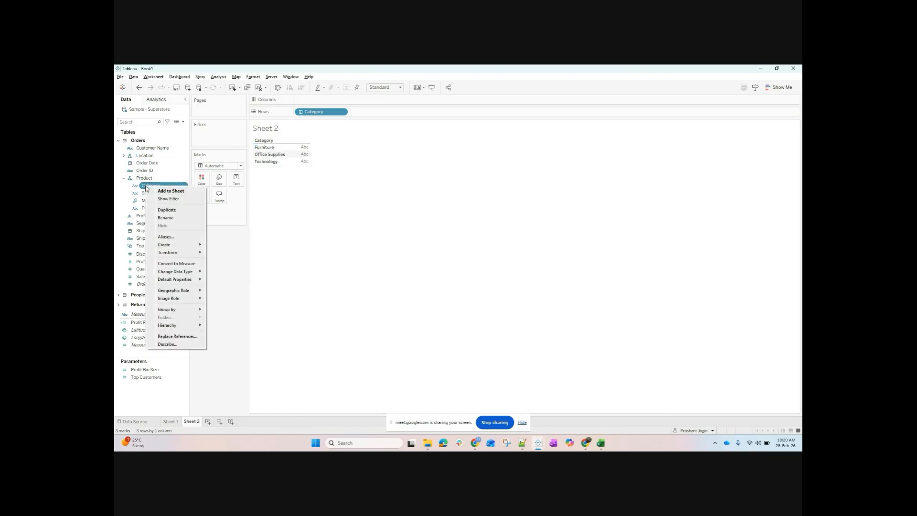
pyautogui.click(191, 239)
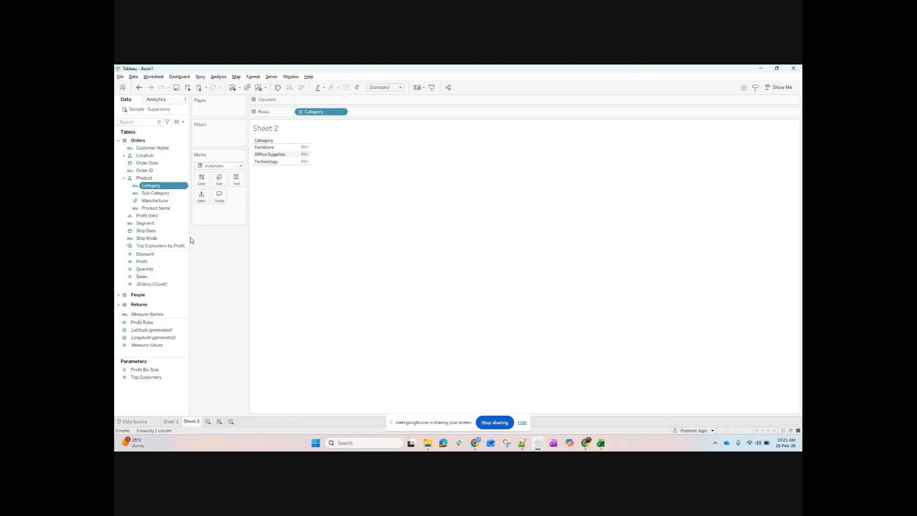
pyautogui.doubleClick(398, 214)
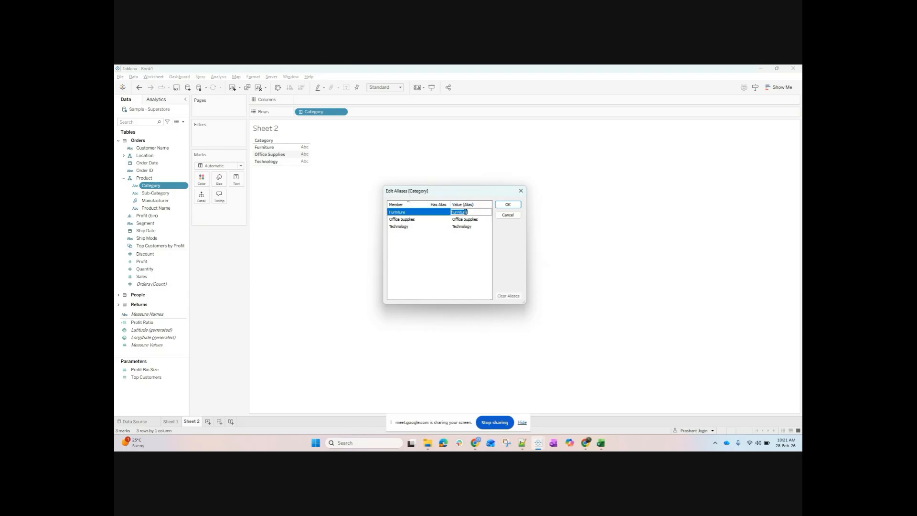
pyautogui.write('Fur')
pyautogui.doubleClick(469, 219)
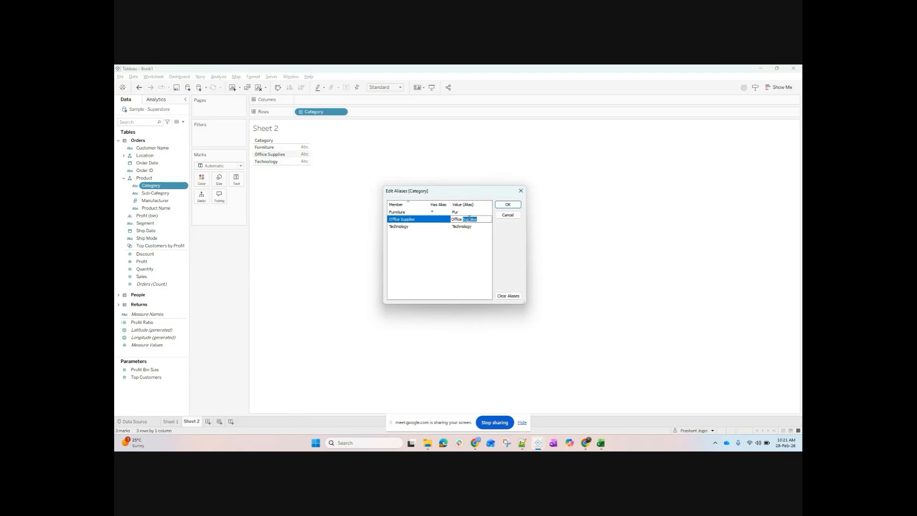
pyautogui.tripleClick(467, 220)
pyautogui.write('OS')
pyautogui.doubleClick(463, 226)
pyautogui.write('Tech')
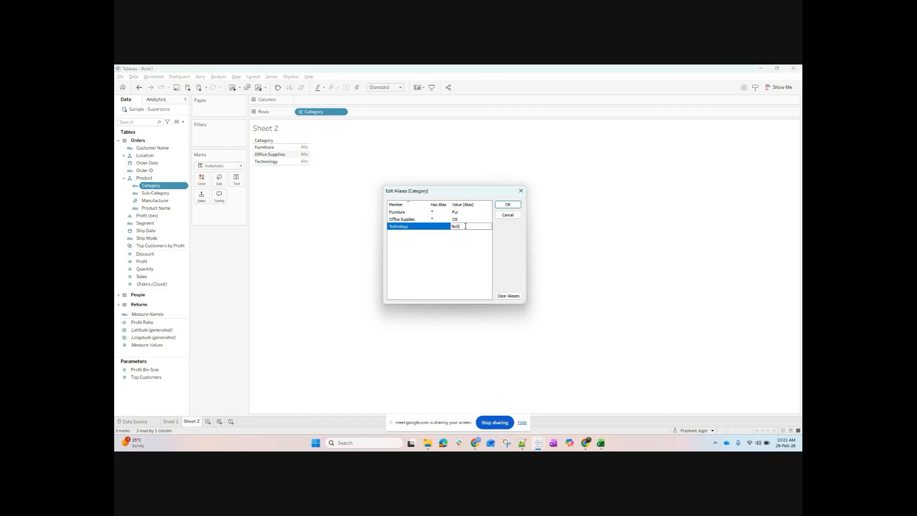
pyautogui.press('Return')
pyautogui.click(508, 205)
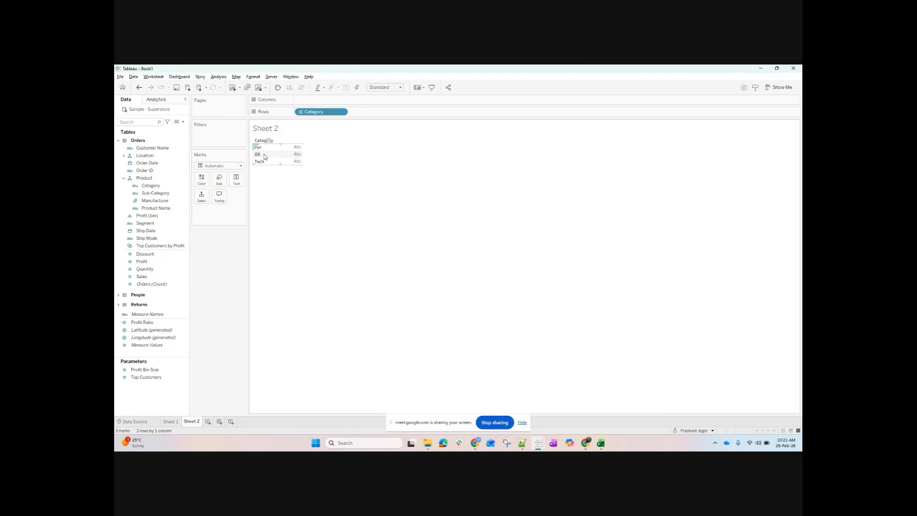
# Undo the Category alias changes and the placement of Category on Rows.
pyautogui.click(139, 87)
pyautogui.click(150, 88)
pyautogui.click(139, 88)
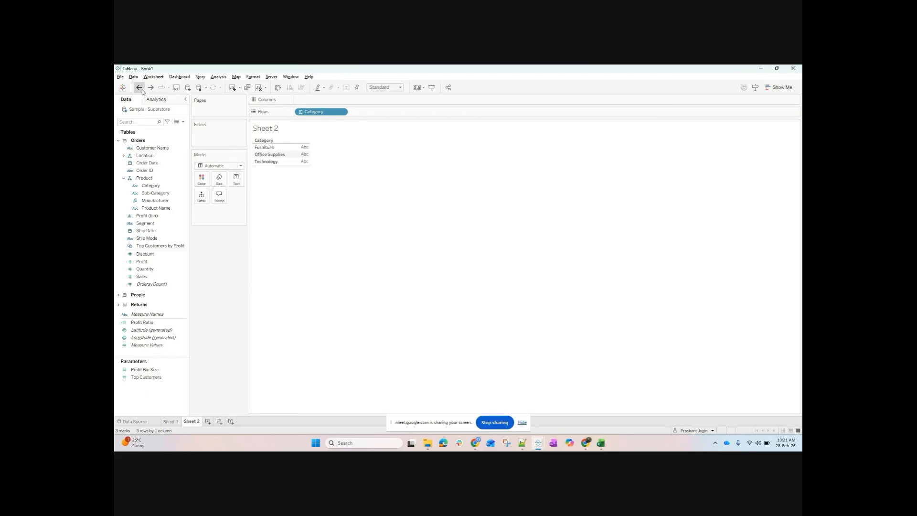
pyautogui.click(139, 87)
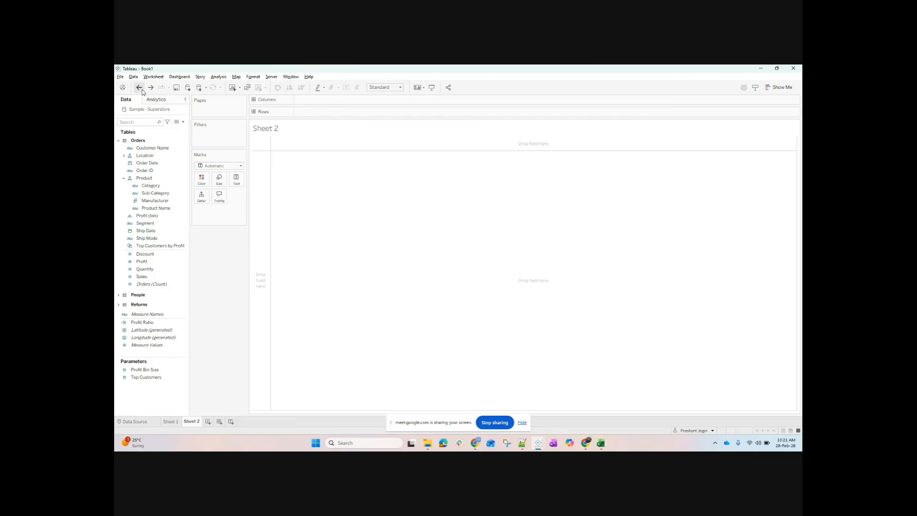
# Duplicate the Category field and place Category and its copy side by side on Rows.
pyautogui.rightClick(156, 189)
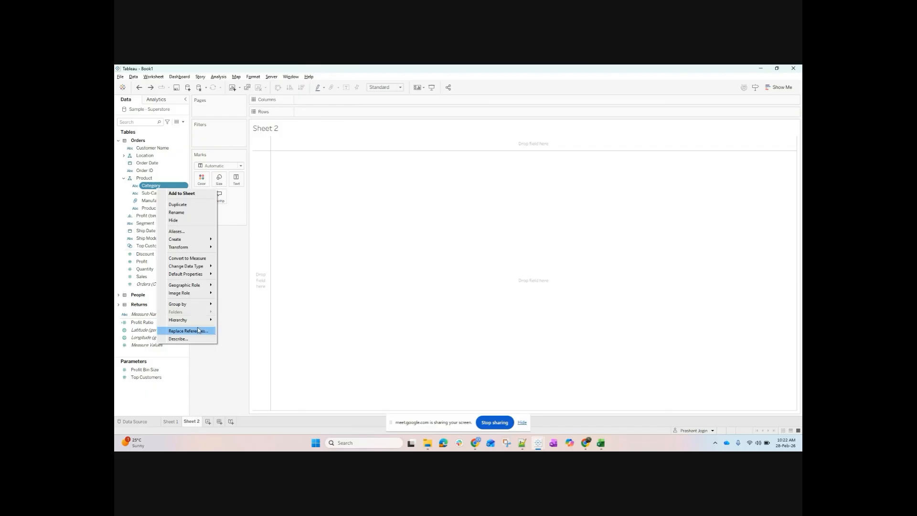
pyautogui.click(205, 207)
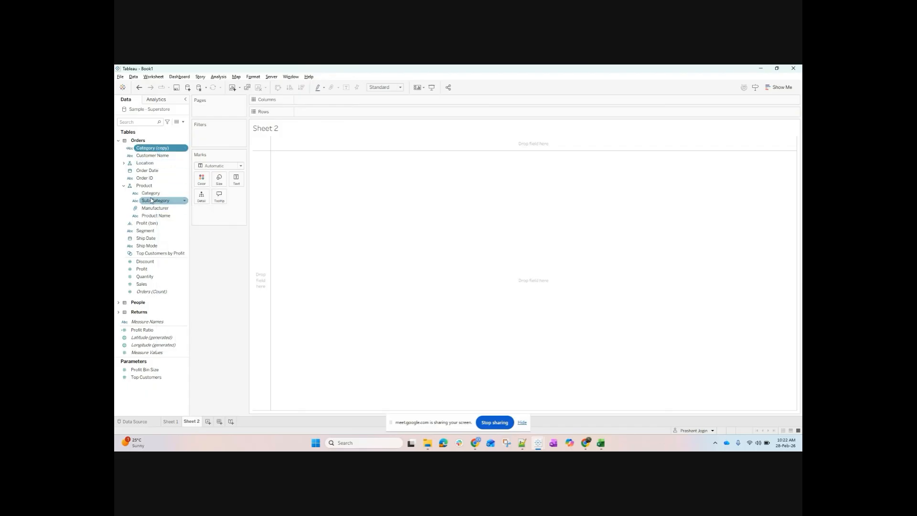
pyautogui.moveTo(151, 193); pyautogui.dragTo(317, 110)
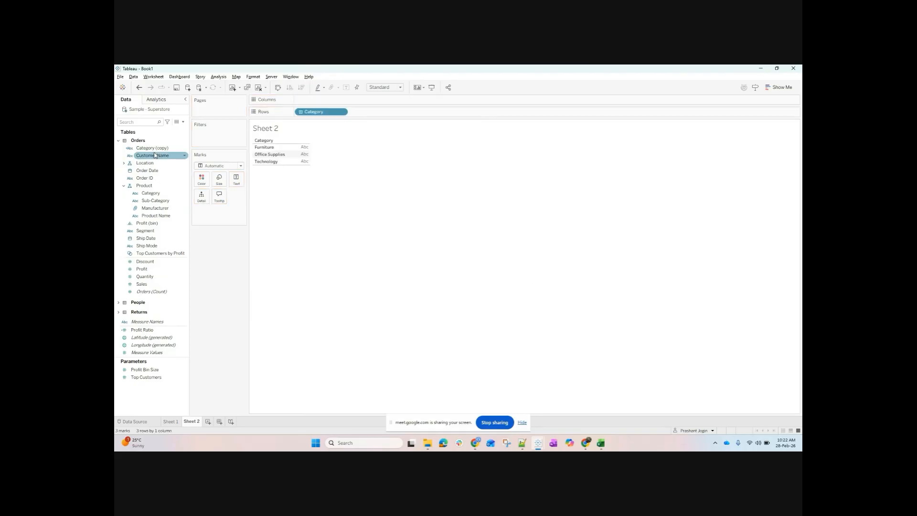
pyautogui.moveTo(152, 148); pyautogui.dragTo(379, 115)
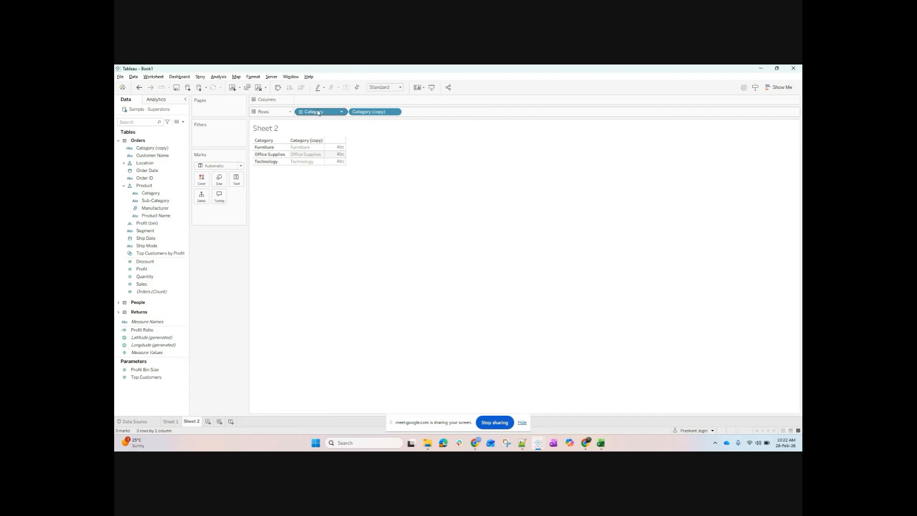
# In the Category (copy) field, set the alias of Technology to Tech and of Office Supplies to OS.
pyautogui.rightClick(154, 150)
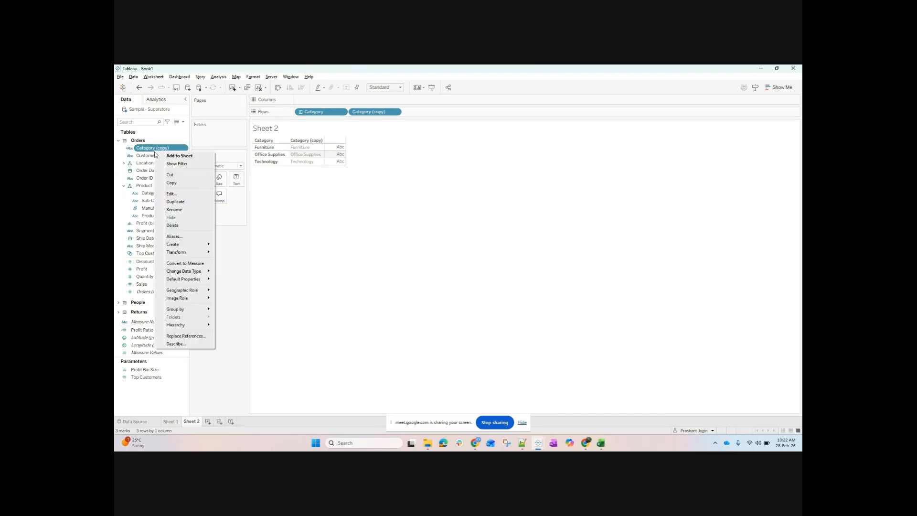
pyautogui.click(196, 236)
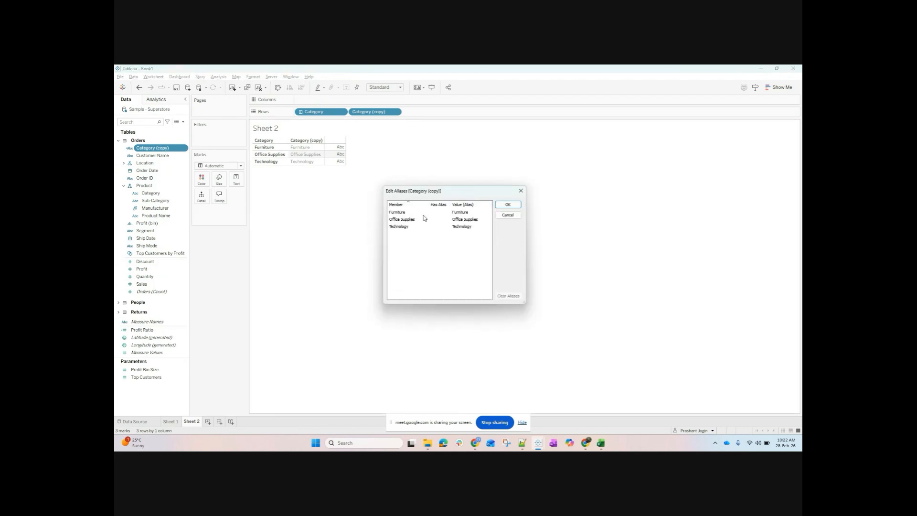
pyautogui.click(455, 226)
pyautogui.write('Tech')
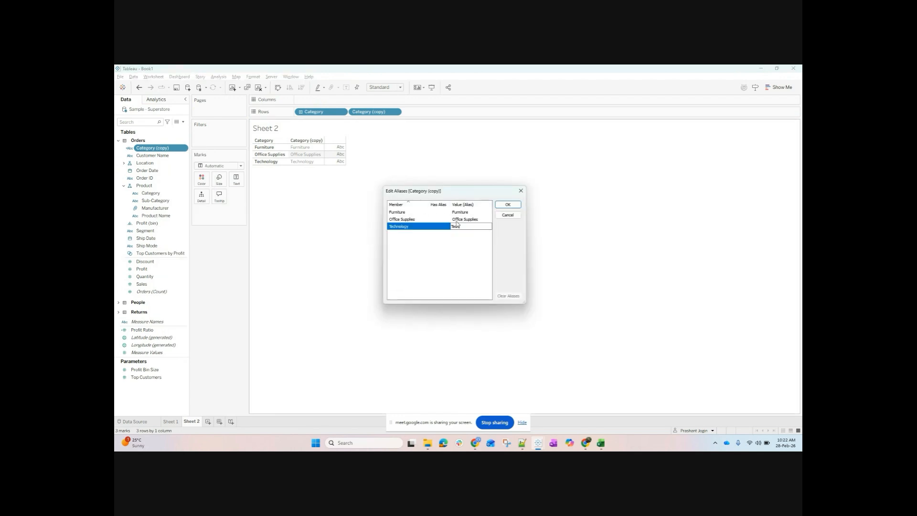
pyautogui.press('Return')
pyautogui.click(467, 219)
pyautogui.write('OS')
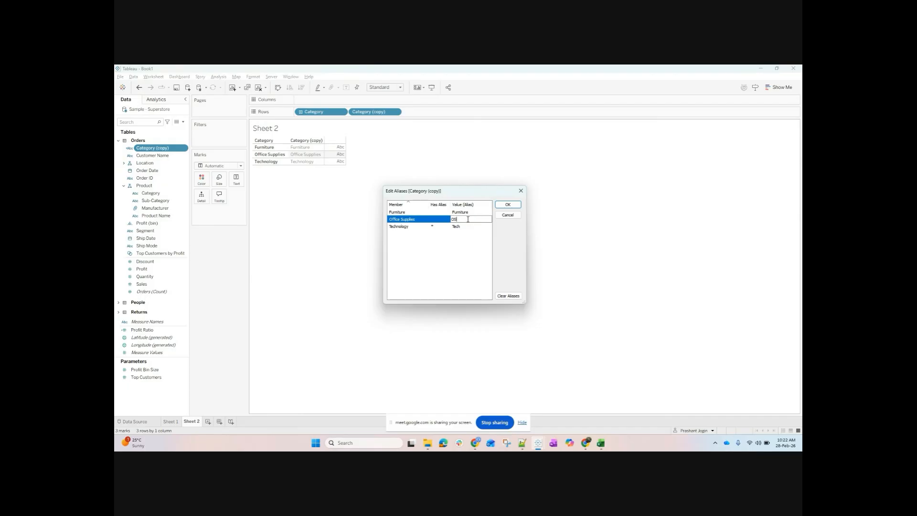
pyautogui.press('Return')
pyautogui.click(507, 204)
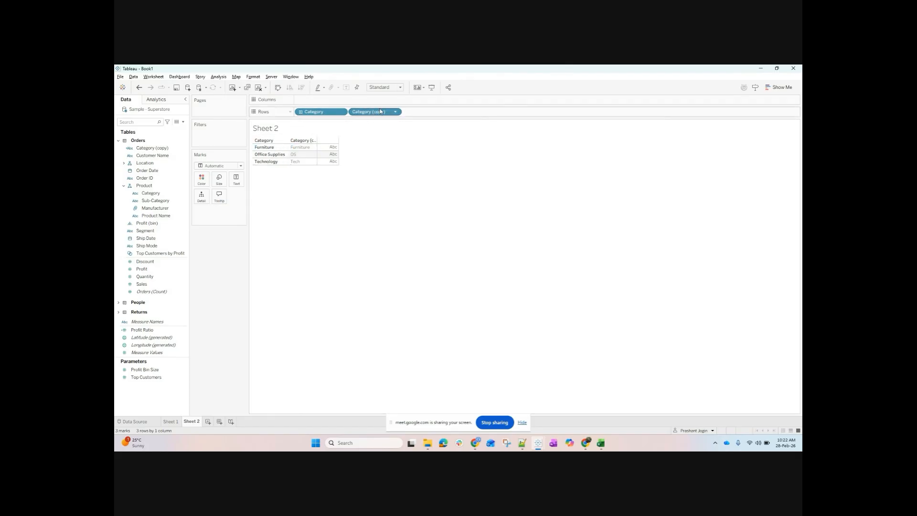
# Check the options available for the original Category field in the Product hierarchy.
pyautogui.click(150, 149)
pyautogui.click(153, 193)
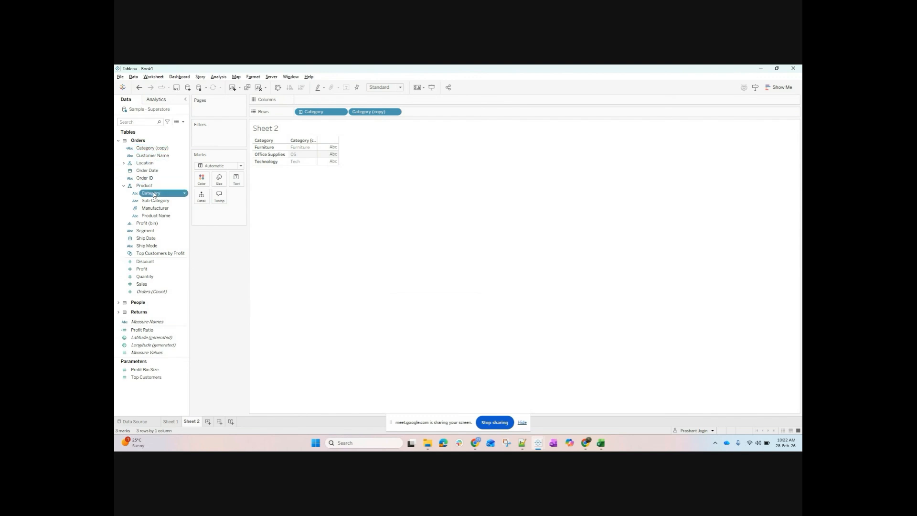
pyautogui.rightClick(154, 194)
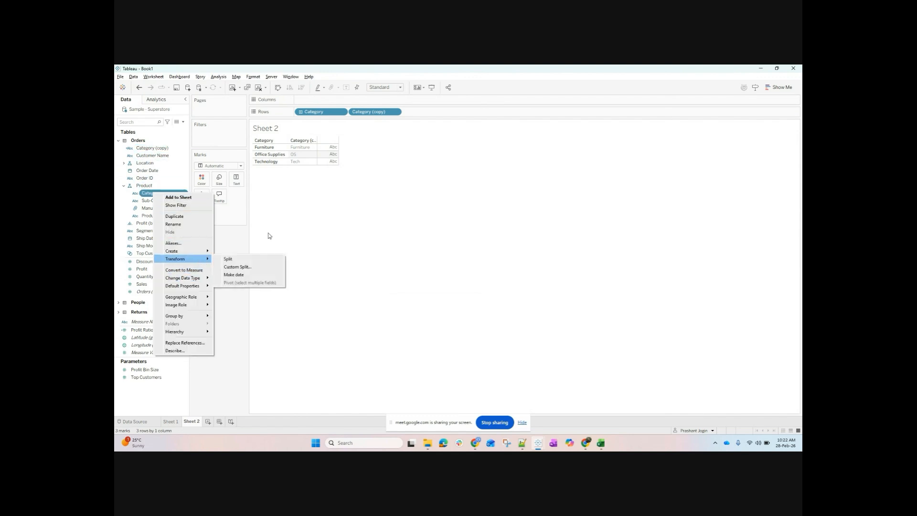
pyautogui.click(307, 201)
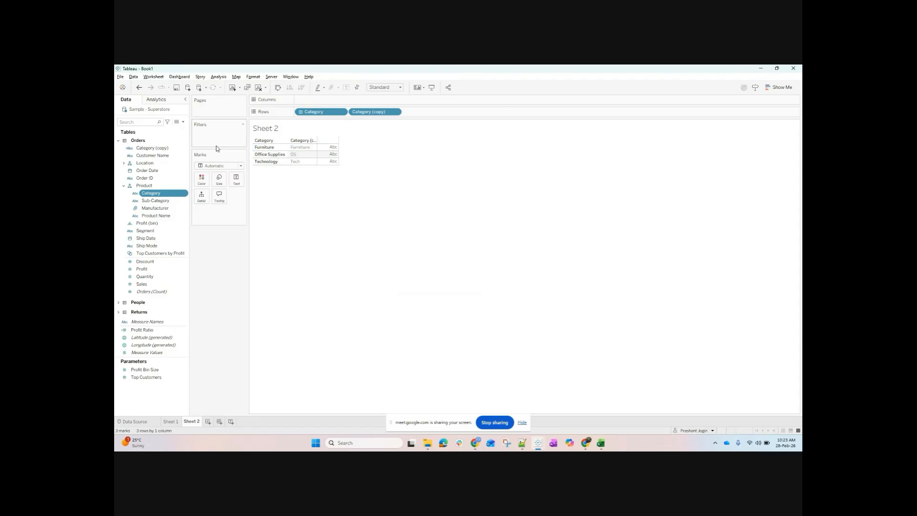
# Find Sales with the search text "sal", try it on Columns with Category removed from Rows, and undo both changes.
pyautogui.click(143, 124)
pyautogui.write('sal')
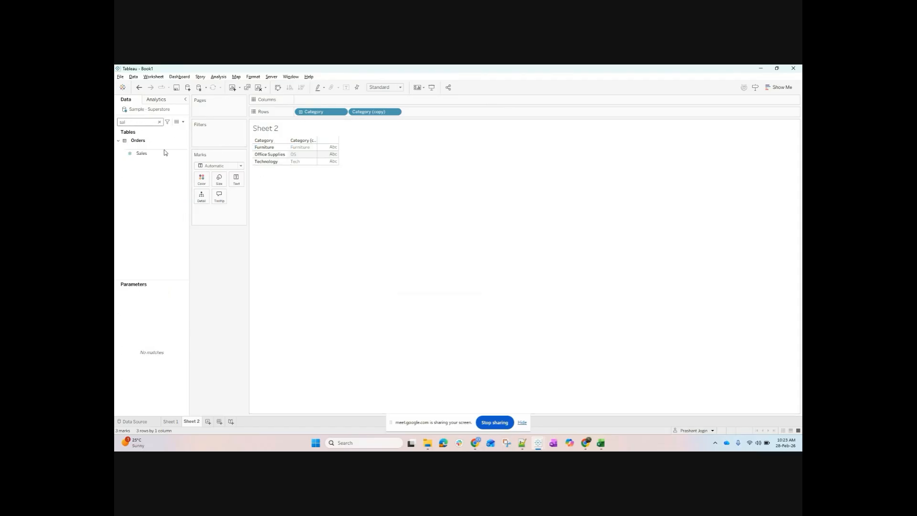
pyautogui.moveTo(141, 153); pyautogui.dragTo(334, 100)
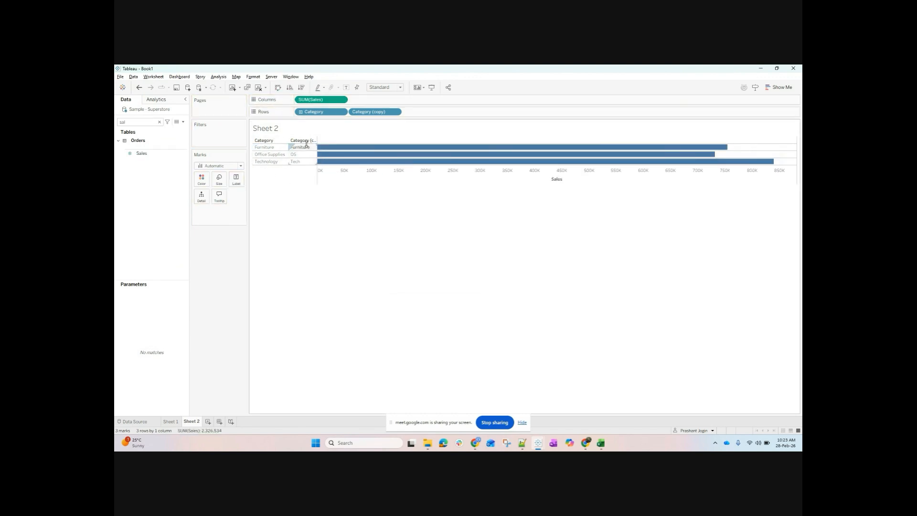
pyautogui.moveTo(314, 117); pyautogui.dragTo(125, 228)
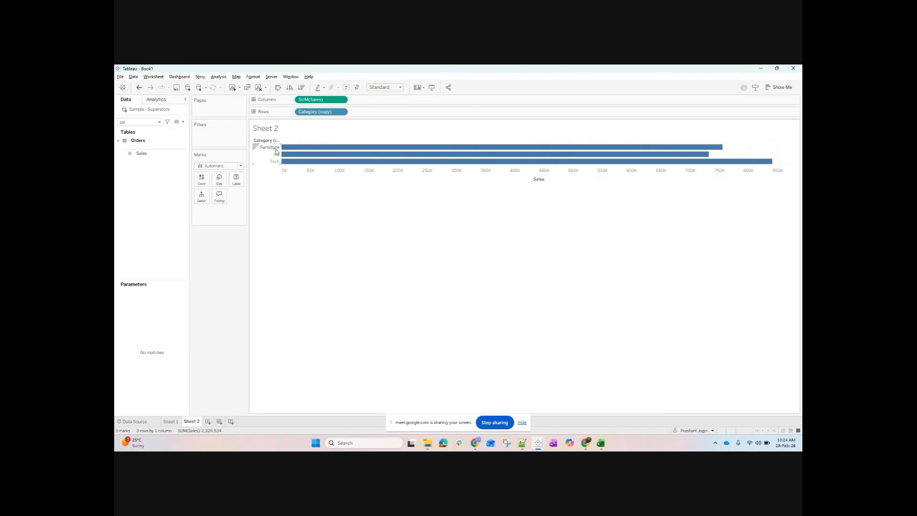
pyautogui.click(140, 87)
pyautogui.click(140, 87)
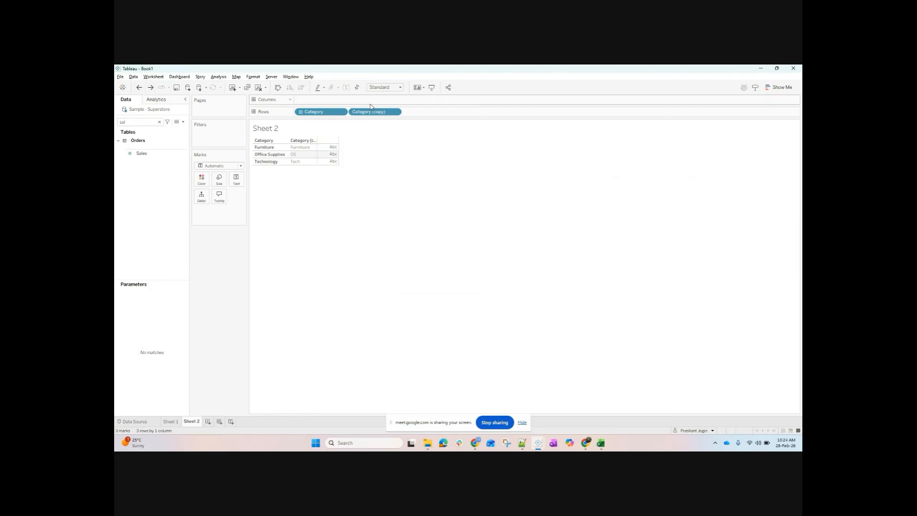
# Try removing Category (copy) from Rows and widening the table, and restore the two-field view.
pyautogui.moveTo(375, 111); pyautogui.dragTo(396, 69)
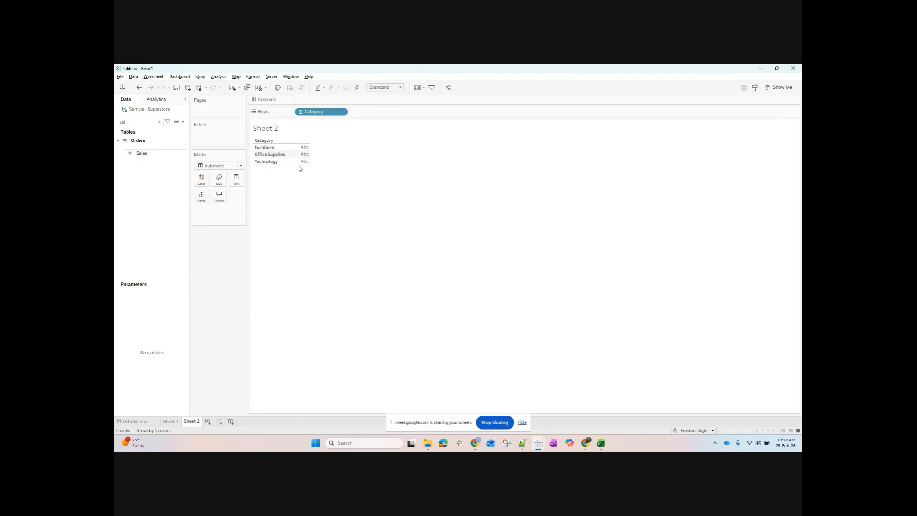
pyautogui.moveTo(311, 154); pyautogui.dragTo(389, 150)
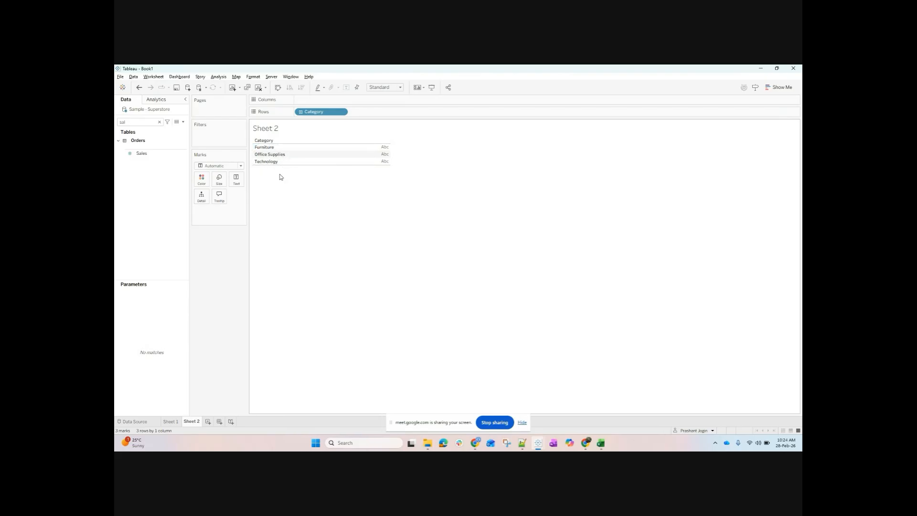
pyautogui.click(139, 87)
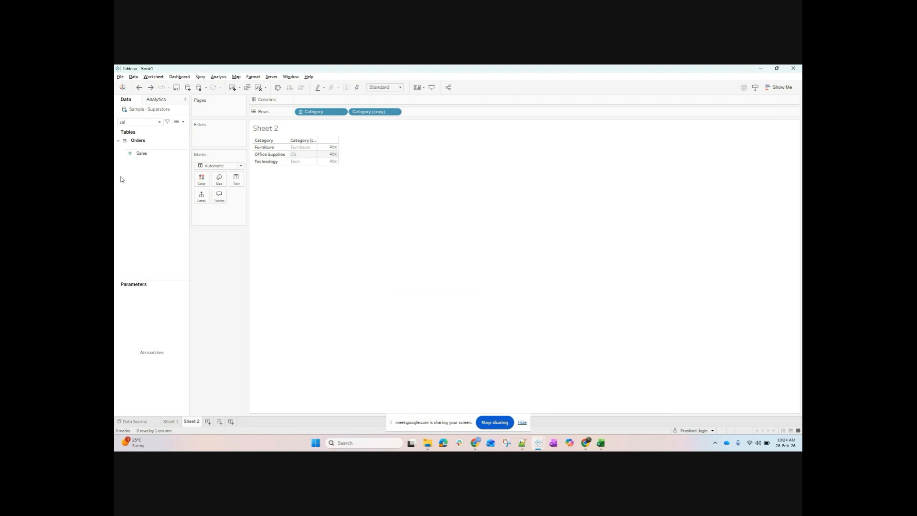
# Replace the field search text with "cat" to find the category fields.
pyautogui.click(144, 119)
pyautogui.press('BackSpace')
pyautogui.press('BackSpace')
pyautogui.press('BackSpace')
pyautogui.write('cat')
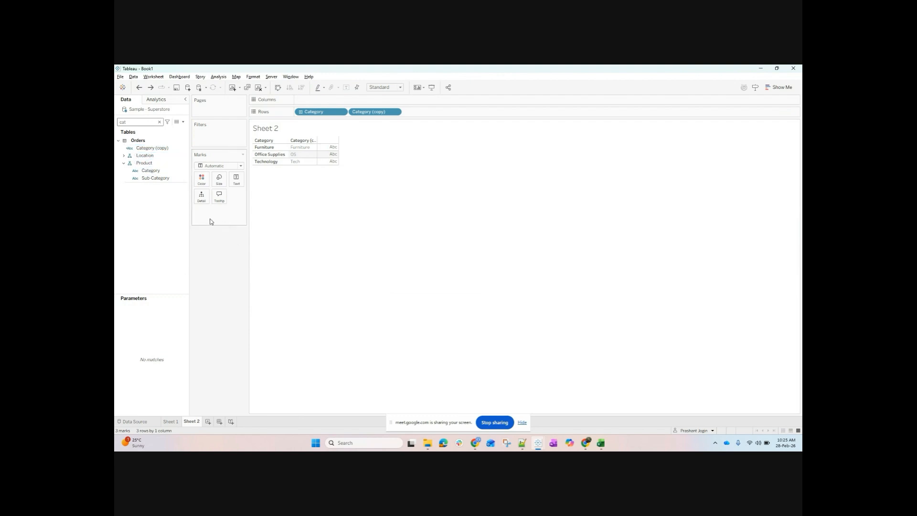
# Examine the member aliases of Category (copy) and close them without making changes.
pyautogui.rightClick(166, 149)
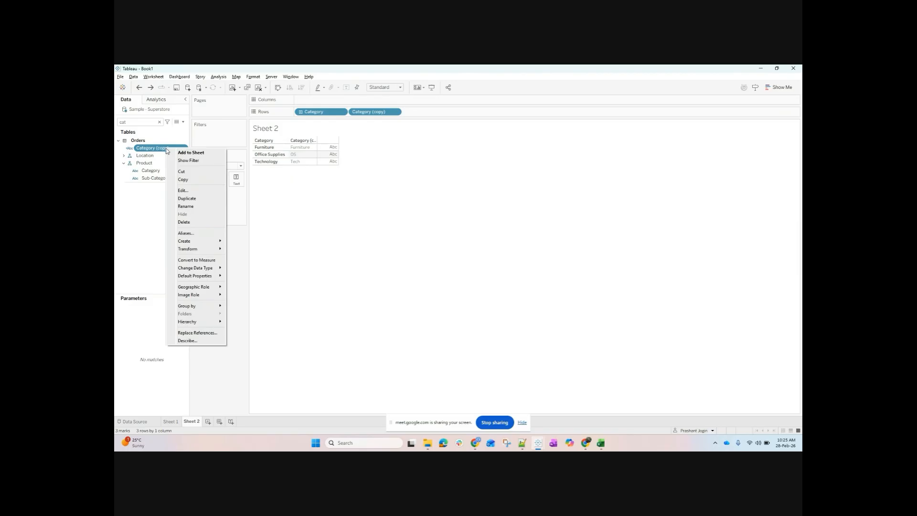
pyautogui.click(186, 233)
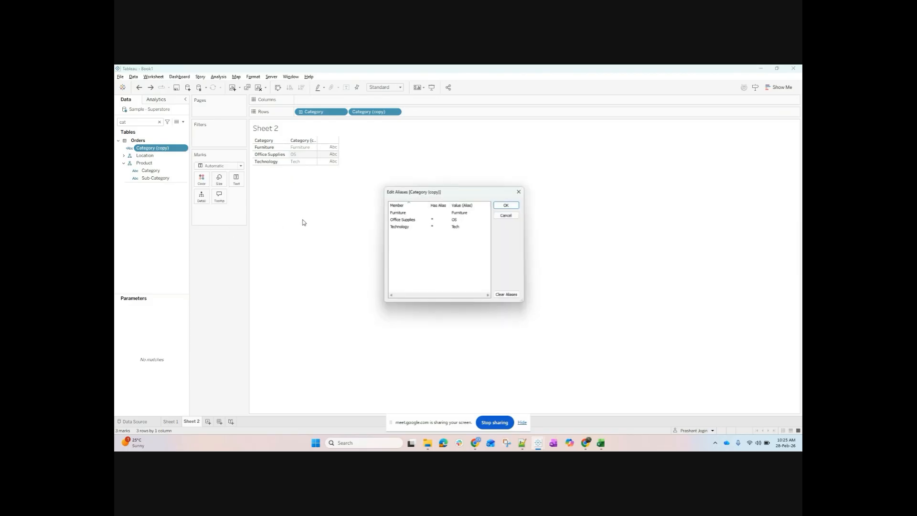
pyautogui.click(457, 226)
pyautogui.click(457, 219)
pyautogui.click(461, 213)
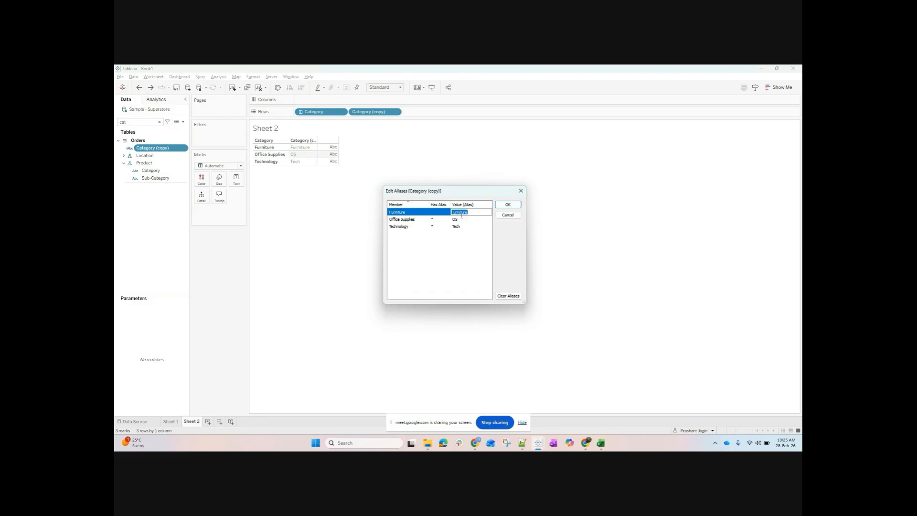
pyautogui.click(463, 227)
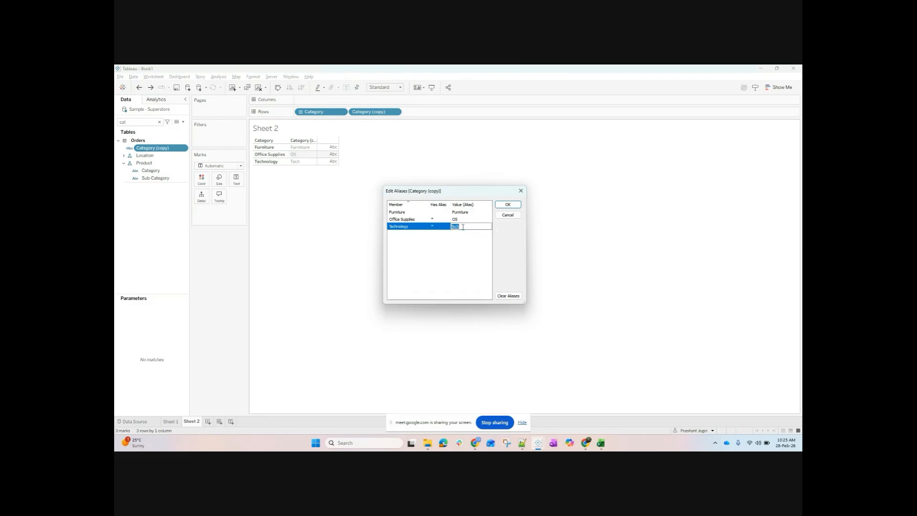
pyautogui.click(467, 218)
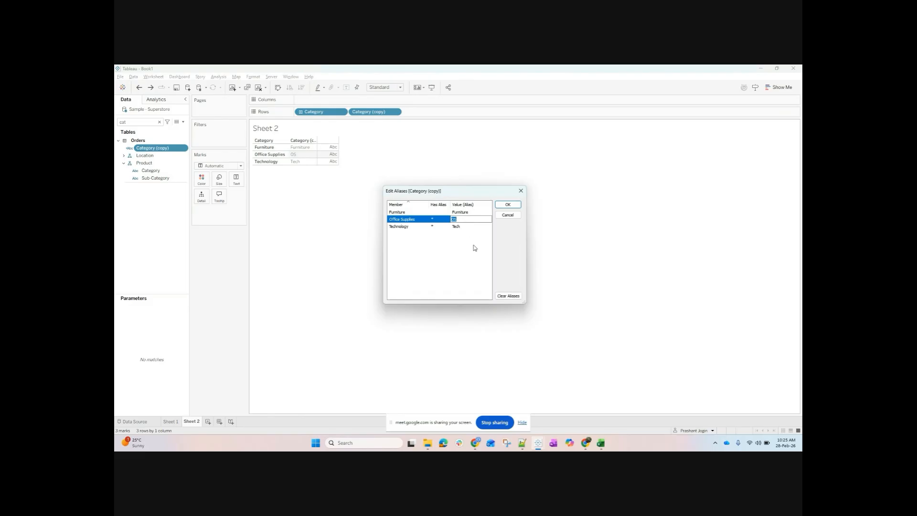
pyautogui.click(475, 267)
pyautogui.click(520, 190)
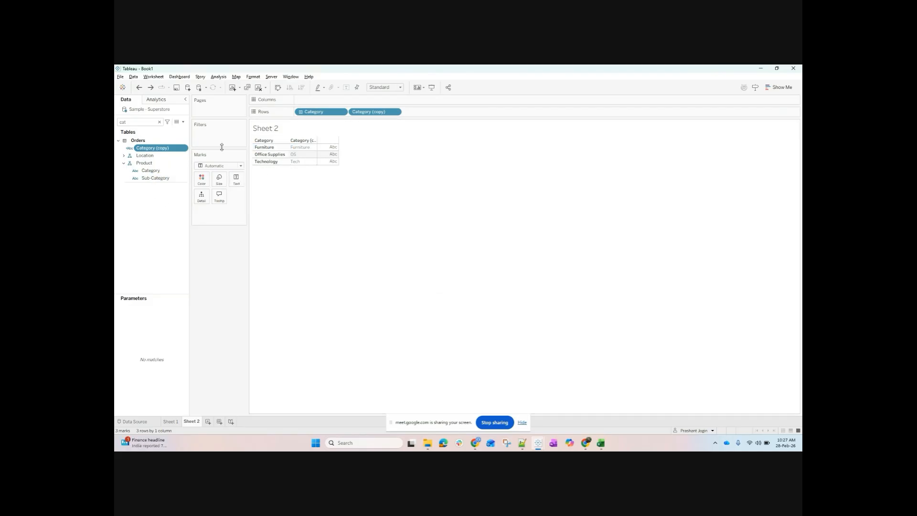
# Check the options of Category (copy) and clear Sheet 2.
pyautogui.rightClick(155, 149)
pyautogui.click(244, 228)
pyautogui.click(259, 87)
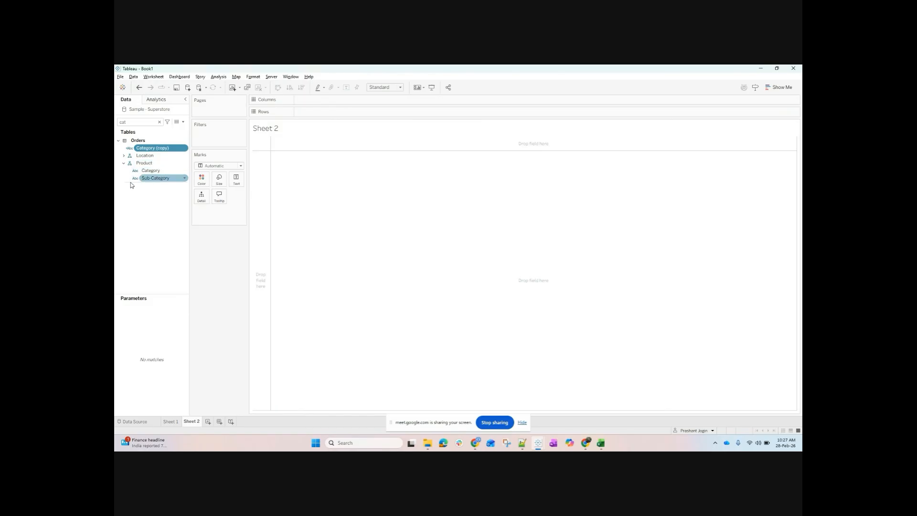
# Delete the Category (copy) field and clear the field search to restore the full Orders field list.
pyautogui.rightClick(144, 149)
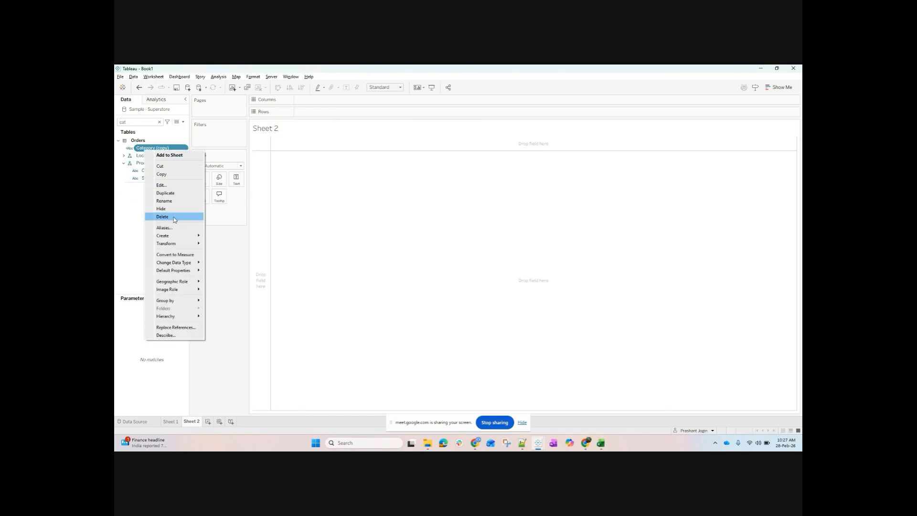
pyautogui.click(173, 217)
pyautogui.click(122, 149)
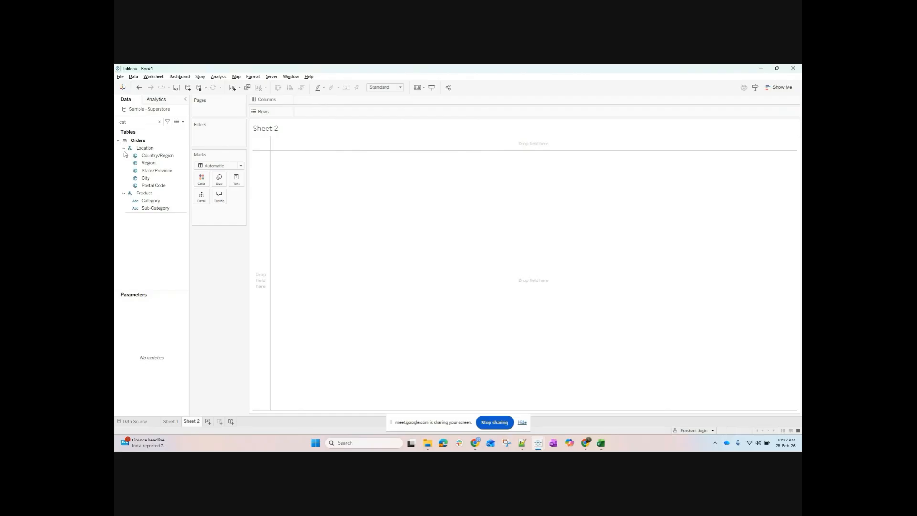
pyautogui.click(118, 141)
pyautogui.click(118, 142)
pyautogui.click(159, 122)
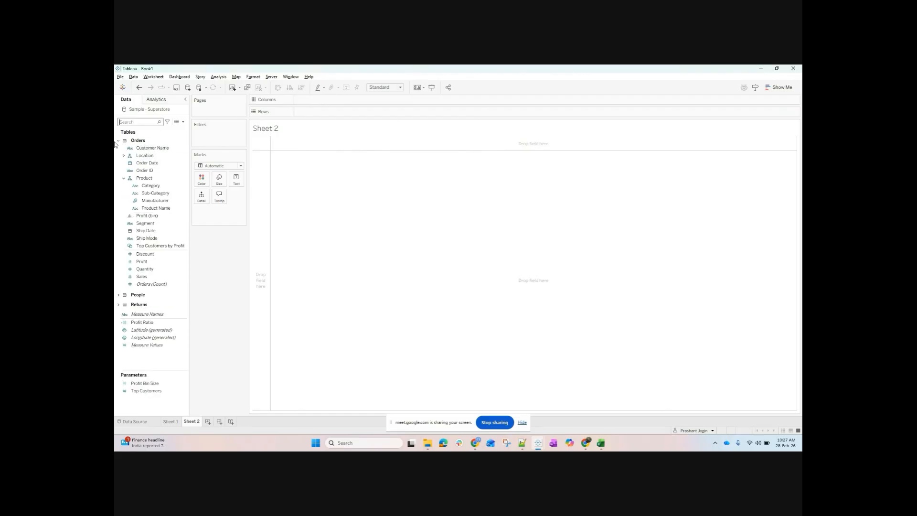
# Display the Show Me chart gallery beside the empty Sheet 2.
pyautogui.click(779, 87)
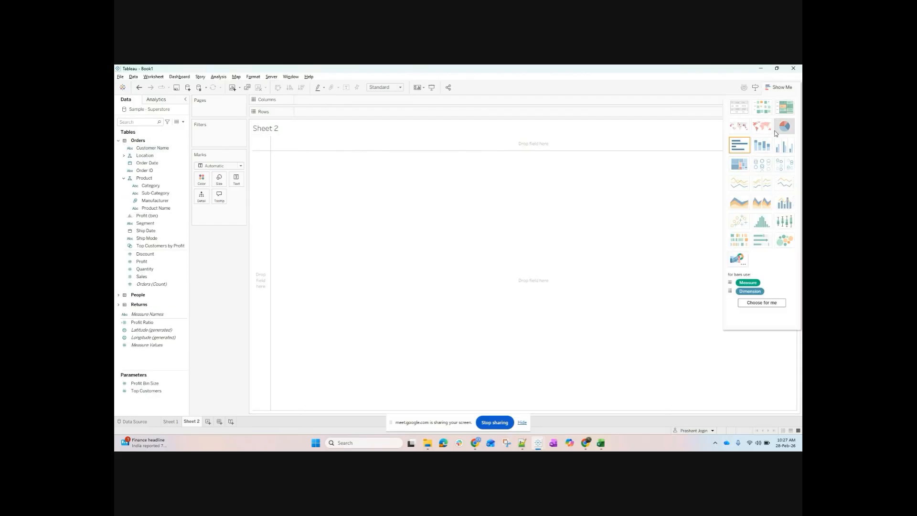
pyautogui.click(794, 88)
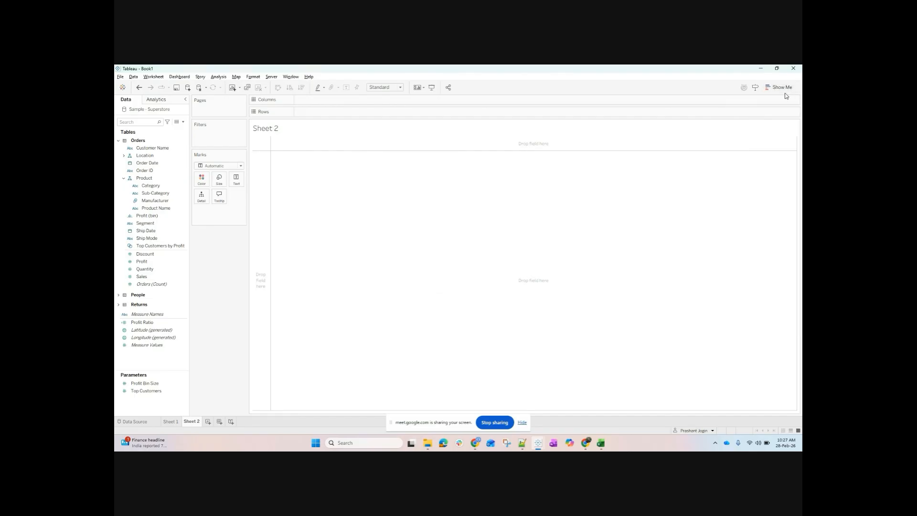
pyautogui.click(779, 87)
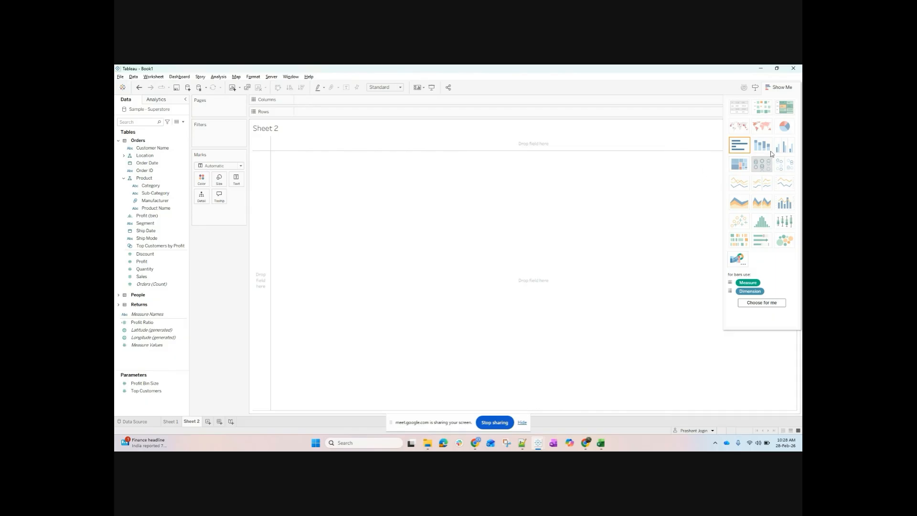
# Switch to the Google Meet call in Chrome and mute the microphone.
pyautogui.moveTo(584, 443)
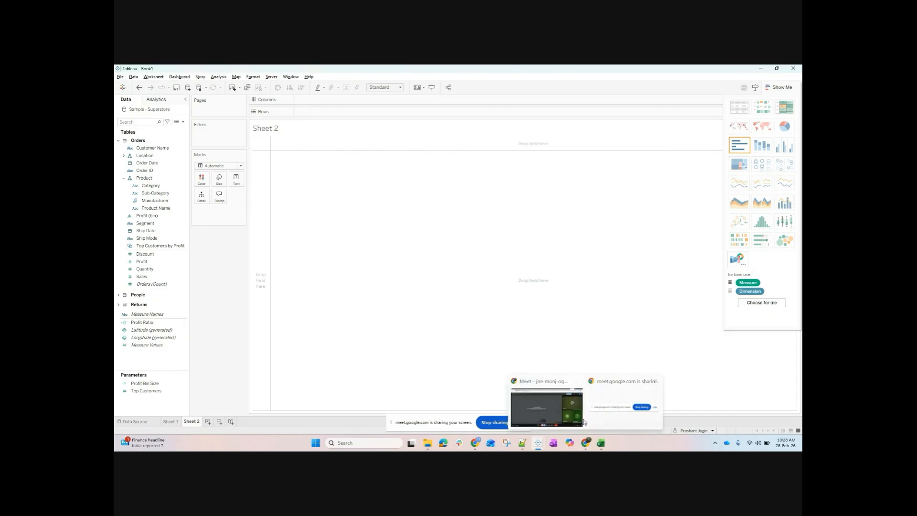
pyautogui.click(565, 418)
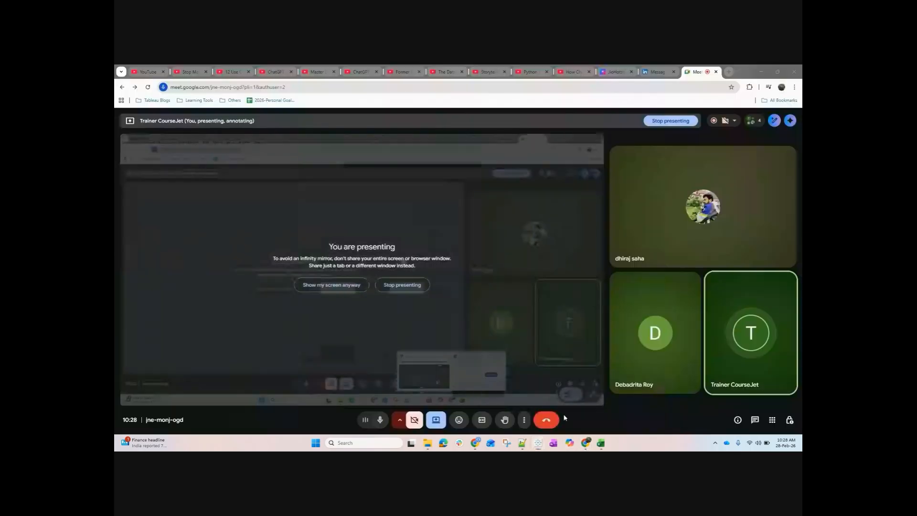
pyautogui.click(378, 420)
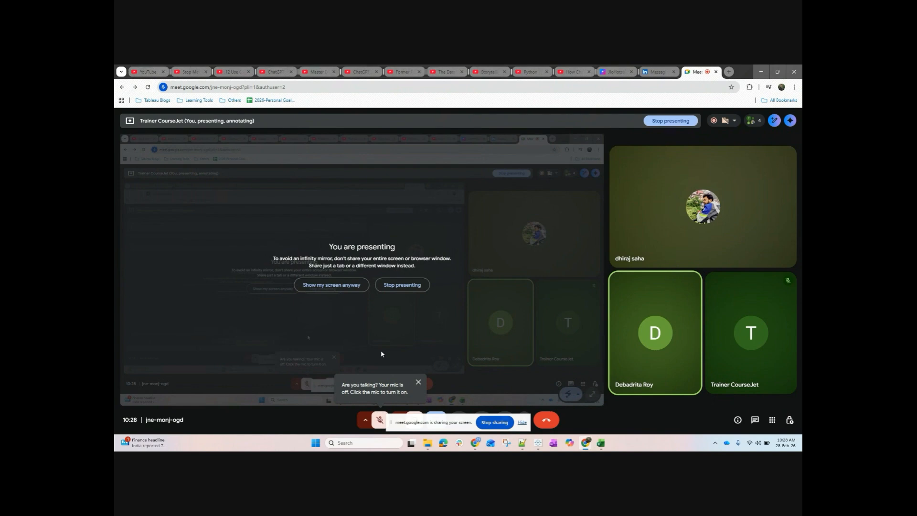
# Lower the system volume to 0 and readjust it for the call.
pyautogui.press('XF86AudioLowerVolume')
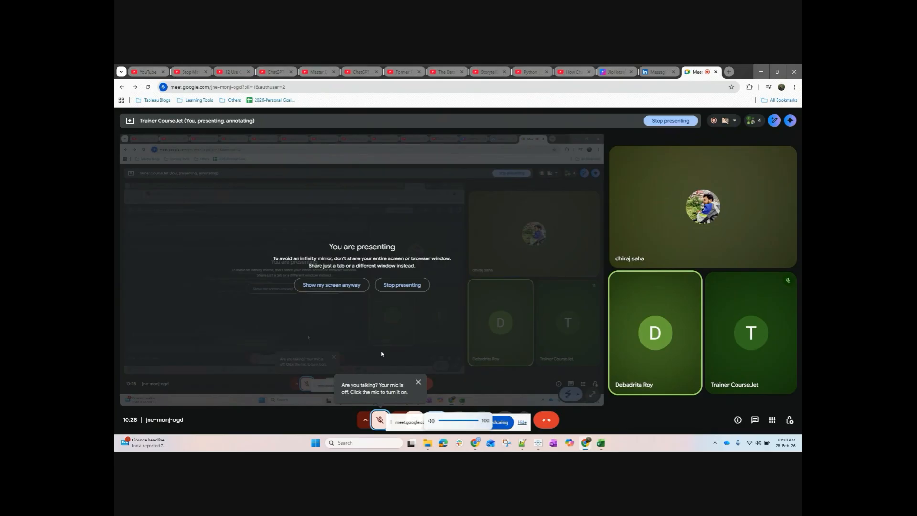
pyautogui.press('XF86AudioLowerVolume')
pyautogui.press('XF86AudioLowerVolume')
pyautogui.press('XF86AudioLowerVolume')
pyautogui.press('XF86AudioLowerVolume')
pyautogui.press('XF86AudioLowerVolume')
pyautogui.press('XF86AudioLowerVolume')
pyautogui.press('XF86AudioLowerVolume')
pyautogui.press('XF86AudioLowerVolume')
pyautogui.press('XF86AudioLowerVolume')
pyautogui.press('XF86AudioLowerVolume')
pyautogui.press('XF86AudioLowerVolume')
pyautogui.press('XF86AudioLowerVolume')
pyautogui.press('XF86AudioLowerVolume')
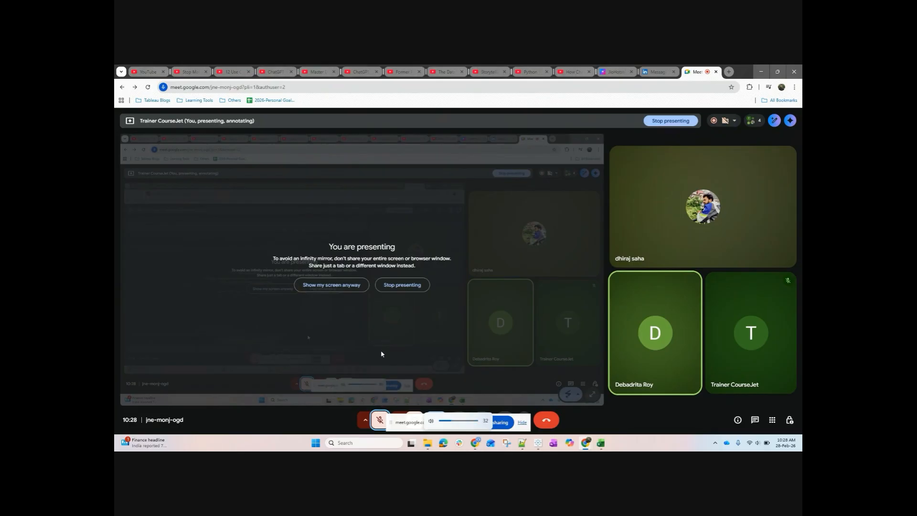
pyautogui.press('XF86AudioLowerVolume')
pyautogui.press('XF86AudioLowerVolume')
pyautogui.press('XF86AudioLowerVolume')
pyautogui.press('XF86AudioLowerVolume')
pyautogui.press('XF86AudioLowerVolume')
pyautogui.press('XF86AudioLowerVolume')
pyautogui.press('XF86AudioLowerVolume')
pyautogui.press('XF86AudioLowerVolume')
pyautogui.press('XF86AudioLowerVolume')
pyautogui.press('XF86AudioLowerVolume')
pyautogui.press('XF86AudioLowerVolume')
pyautogui.press('XF86AudioLowerVolume')
pyautogui.press('XF86AudioLowerVolume')
pyautogui.press('XF86AudioLowerVolume')
pyautogui.press('XF86AudioLowerVolume')
pyautogui.press('XF86AudioLowerVolume')
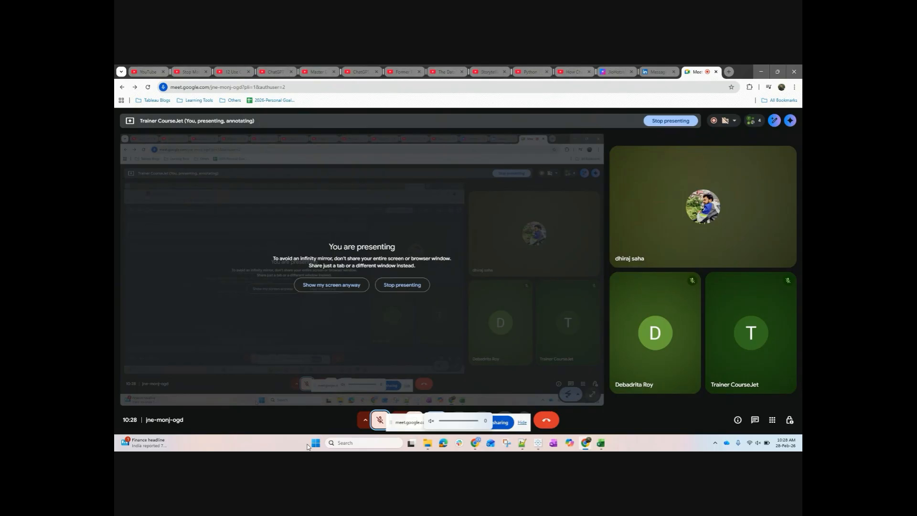
pyautogui.press('XF86AudioRaiseVolume')
pyautogui.press('XF86AudioLowerVolume')
pyautogui.press('XF86AudioLowerVolume')
pyautogui.press('XF86AudioLowerVolume')
pyautogui.press('XF86AudioLowerVolume')
pyautogui.press('XF86AudioLowerVolume')
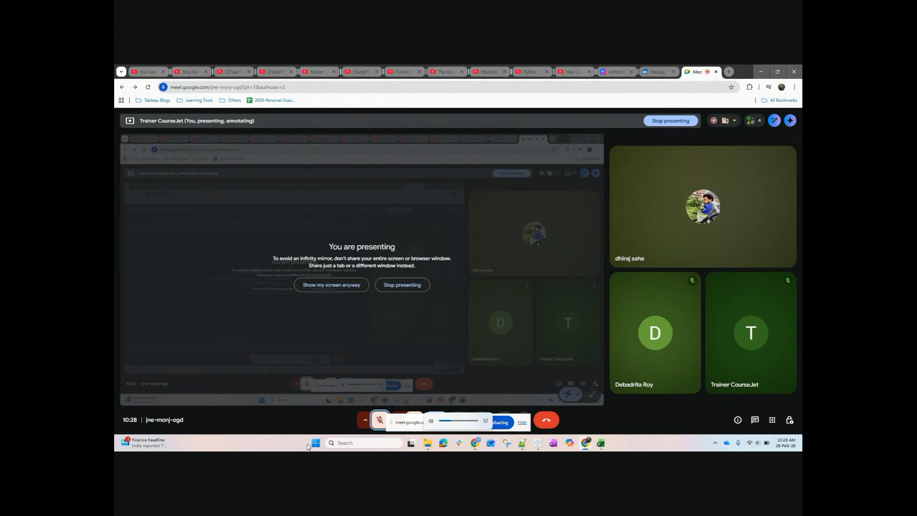
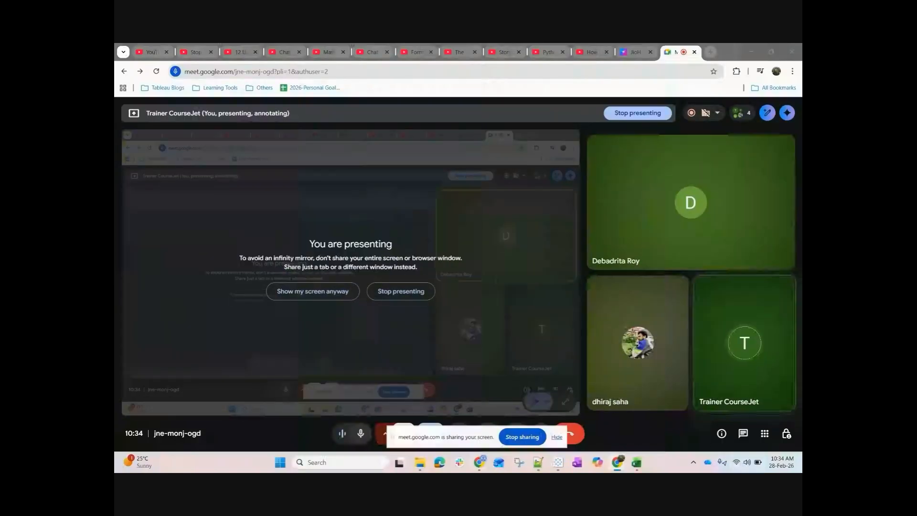
# Switch back to the Book1 workbook in Tableau and dismiss the screen-sharing notice.
pyautogui.moveTo(556, 464)
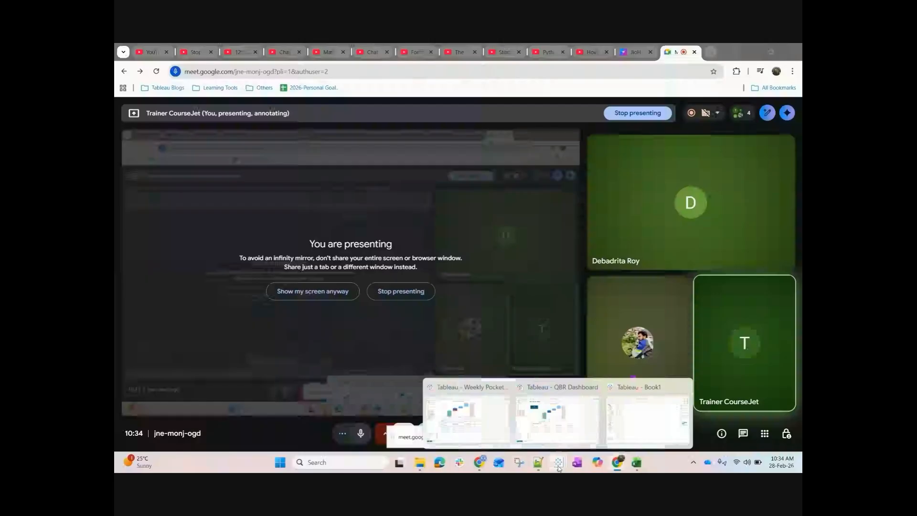
pyautogui.click(642, 404)
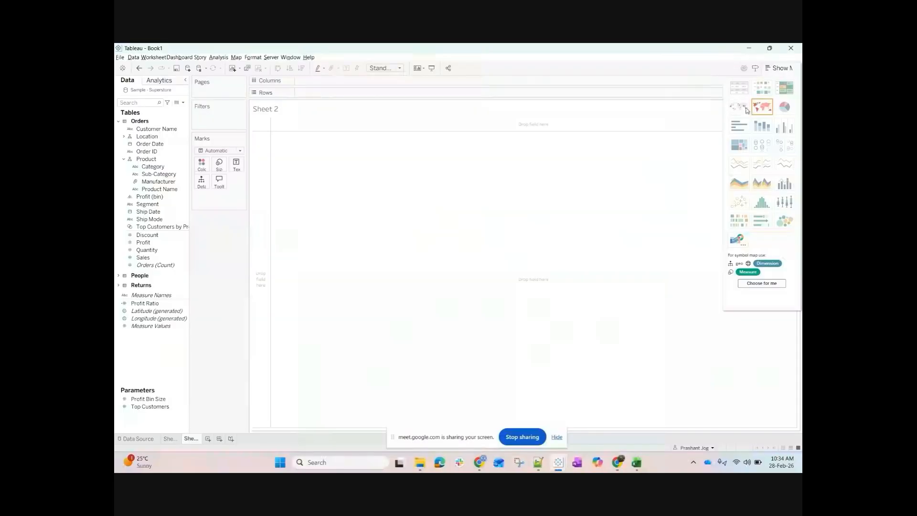
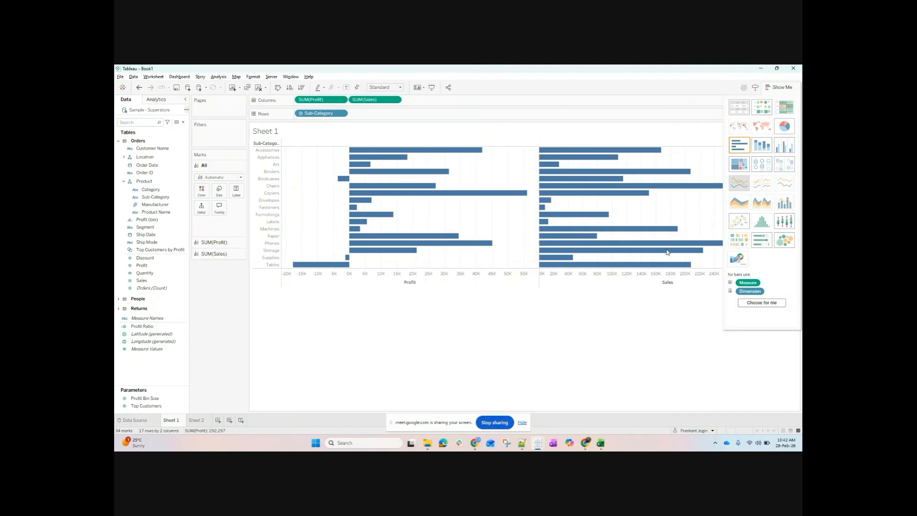
pyautogui.click(523, 425)
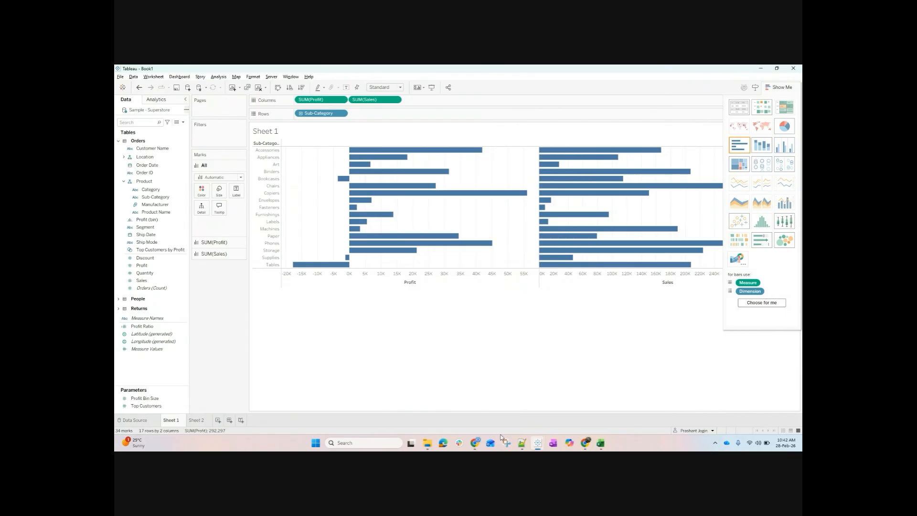
# Check the recording activity in the Google Meet call and return to Book1 in Tableau.
pyautogui.moveTo(585, 443)
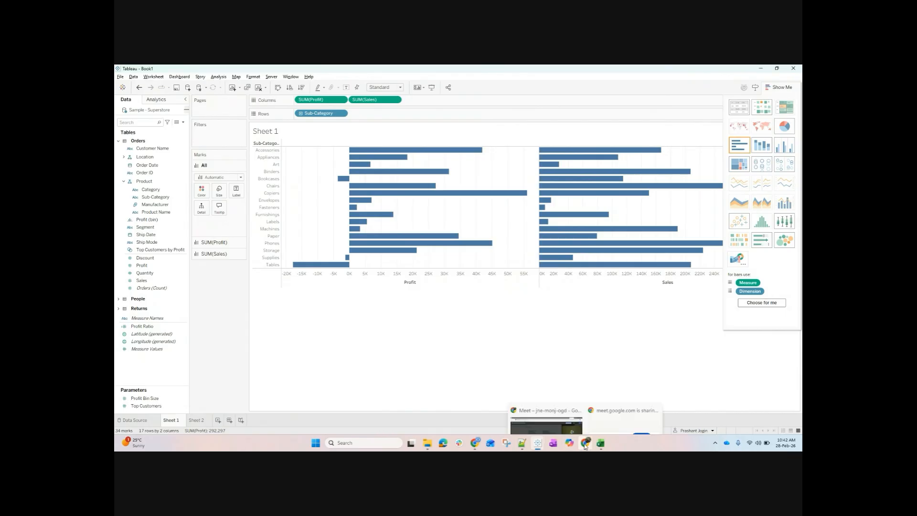
pyautogui.click(547, 407)
pyautogui.click(712, 124)
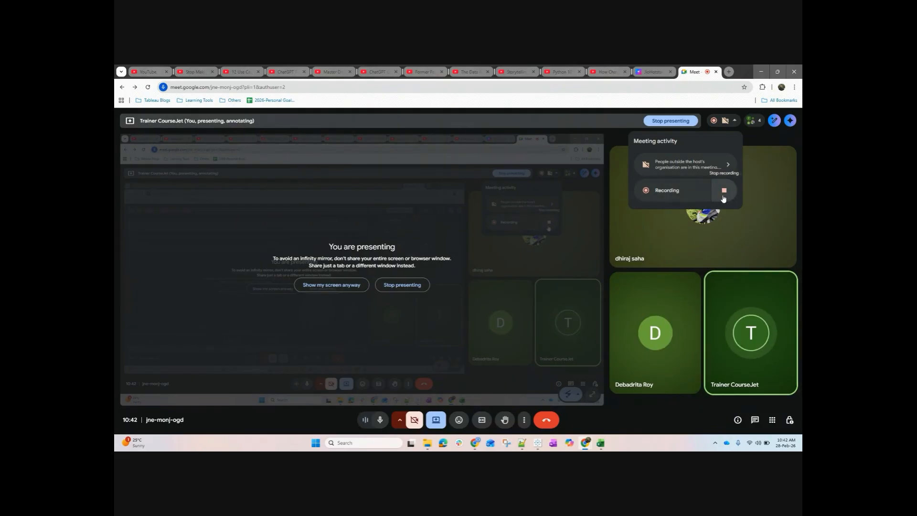
pyautogui.moveTo(538, 446)
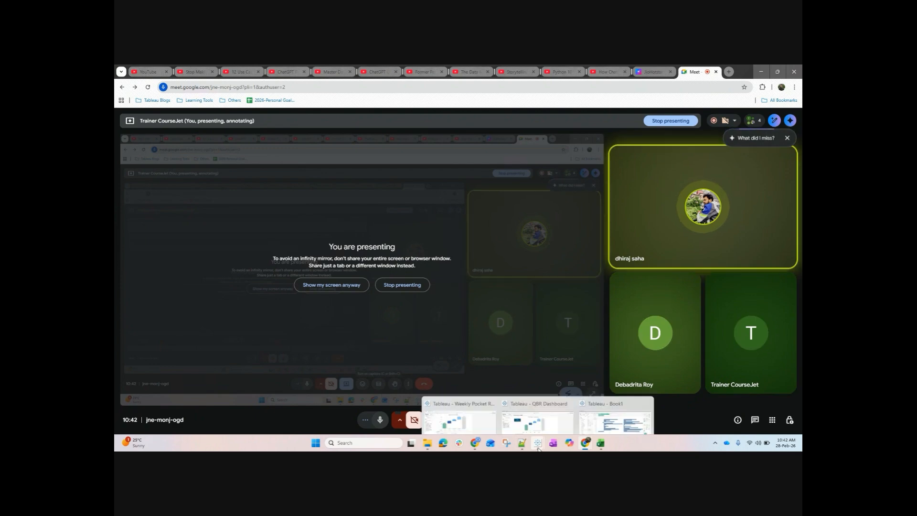
pyautogui.click(614, 400)
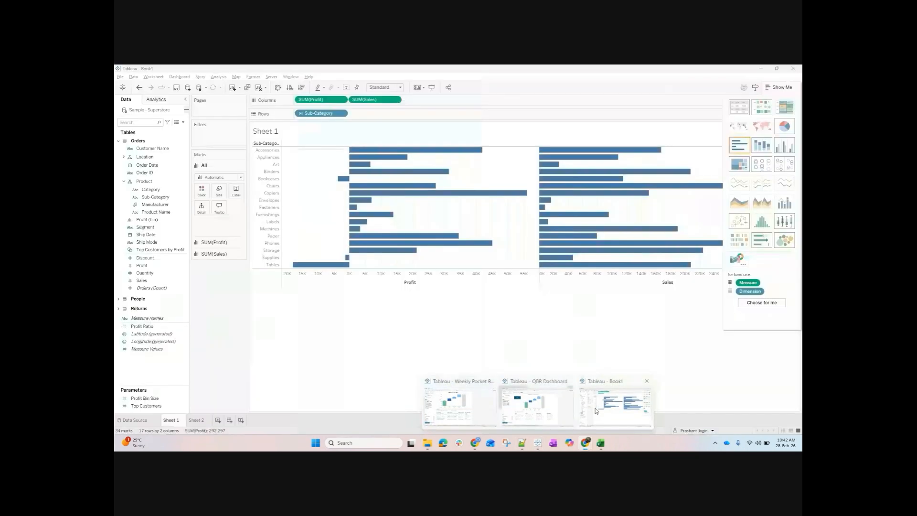
# Try stacked bars, a text table and a heat map for Profit and Sales by Sub-Category on Sheet 1.
pyautogui.click(757, 149)
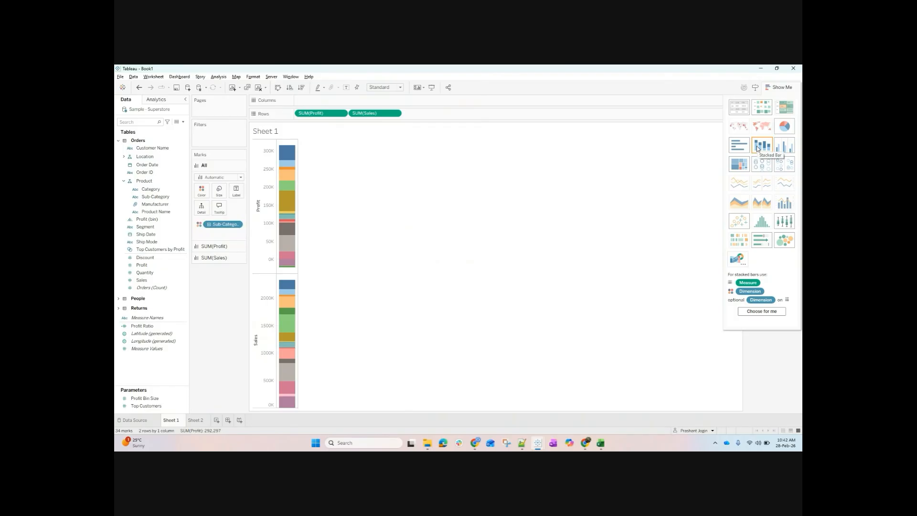
pyautogui.click(739, 107)
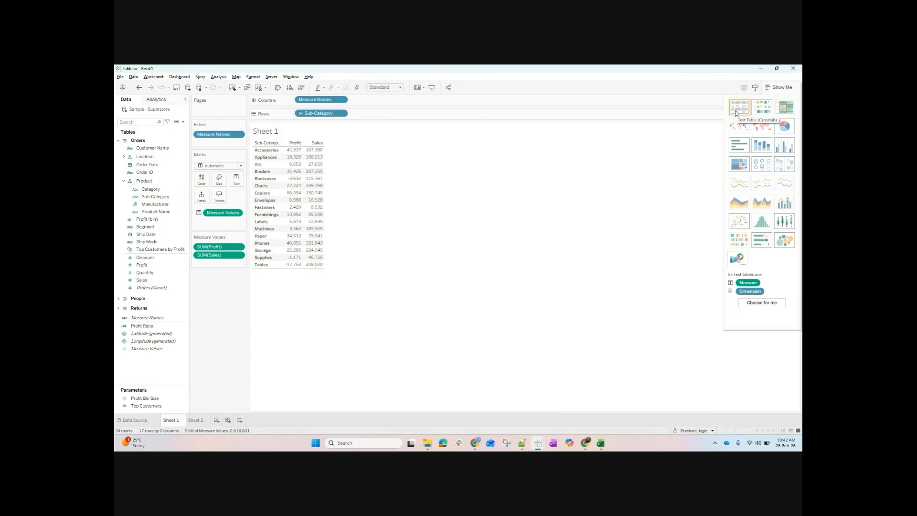
pyautogui.click(761, 110)
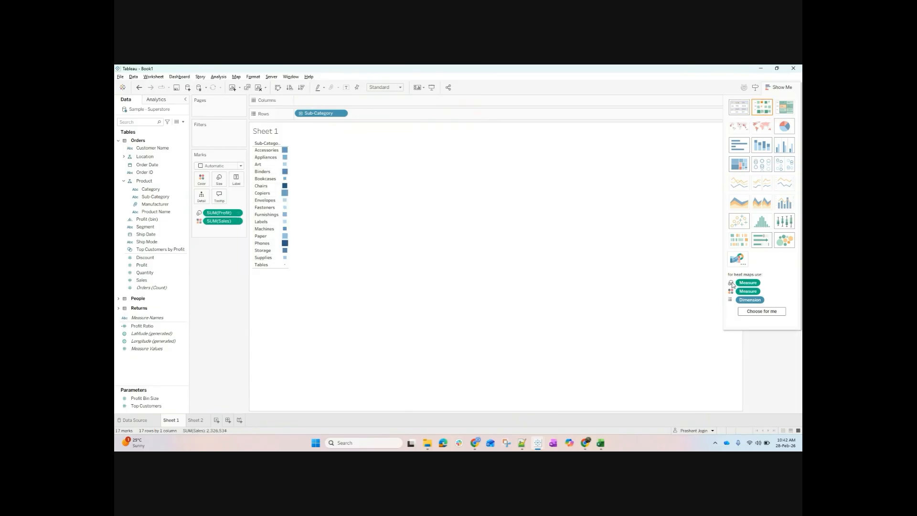
# Check the highlight table and map requirements, and try a pie chart of Profit and Sales by Sub-Category.
pyautogui.click(785, 109)
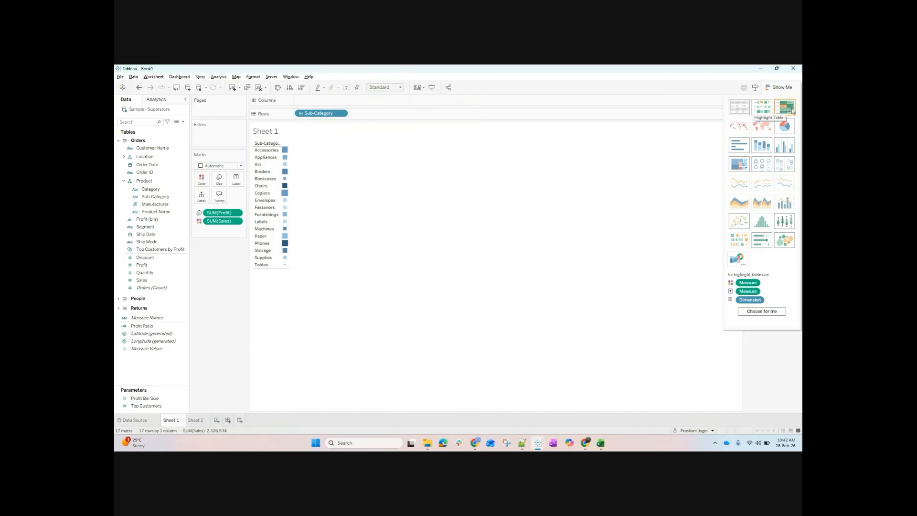
pyautogui.click(767, 130)
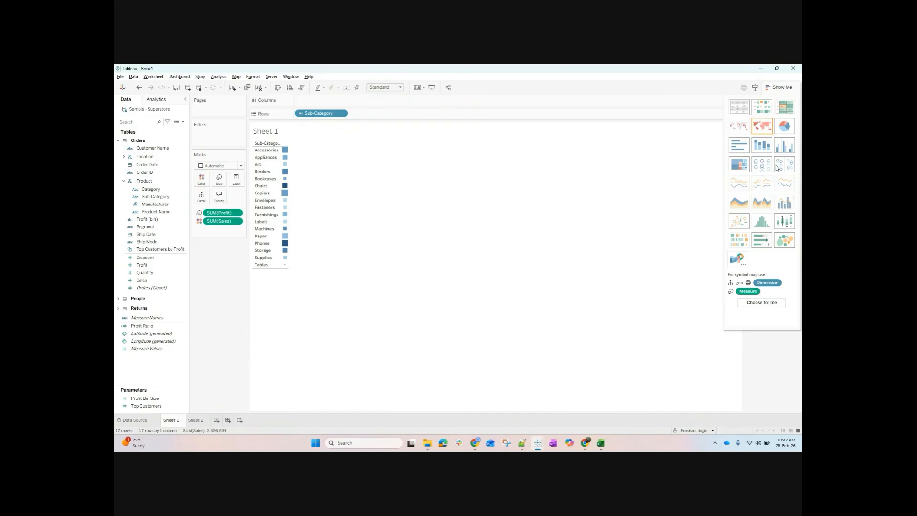
pyautogui.click(783, 126)
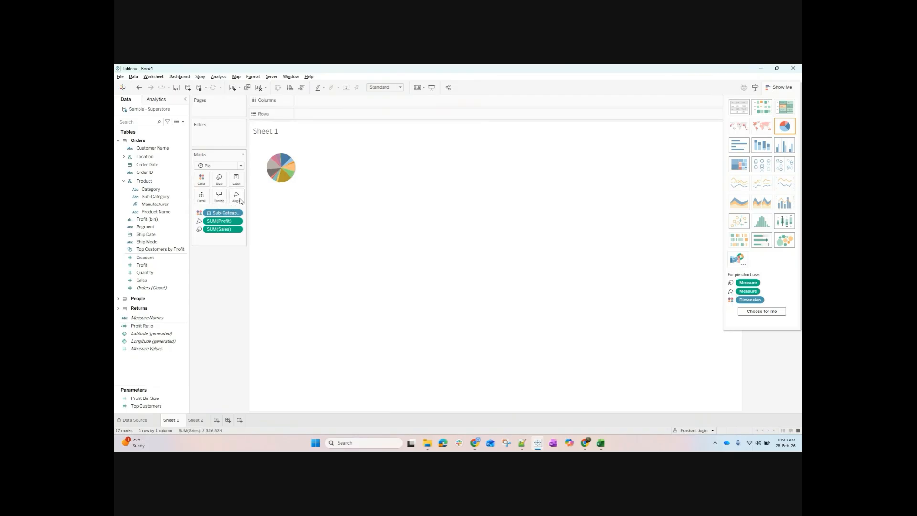
# Compare Profit and Sales by Sub-Category as horizontal bars, stacked bars and side-by-side bars.
pyautogui.click(738, 146)
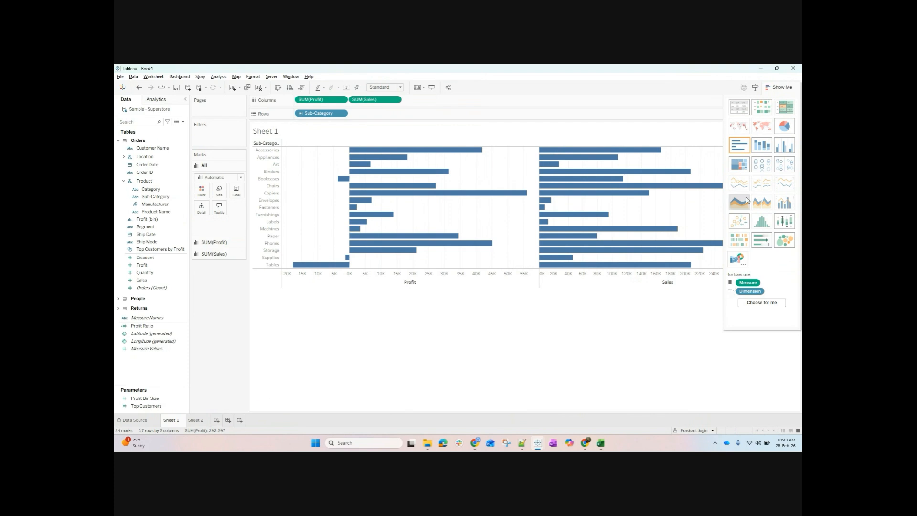
pyautogui.click(763, 148)
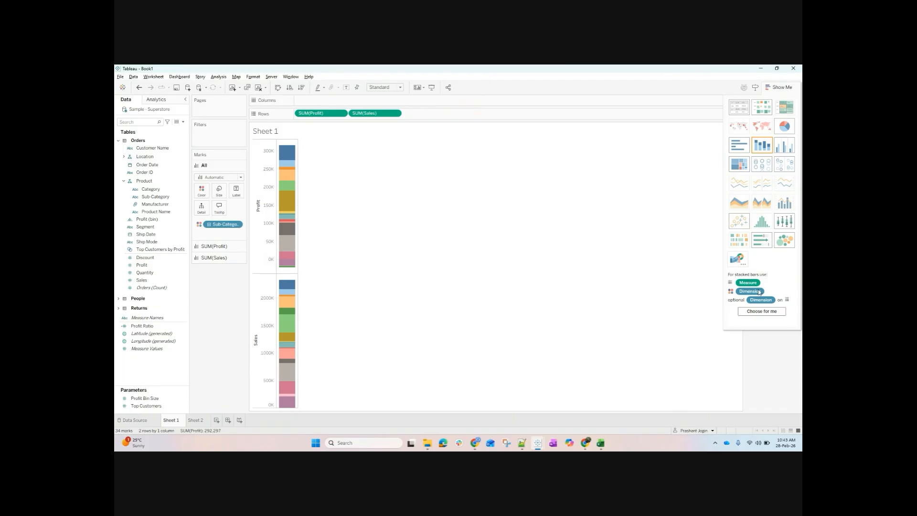
pyautogui.click(784, 146)
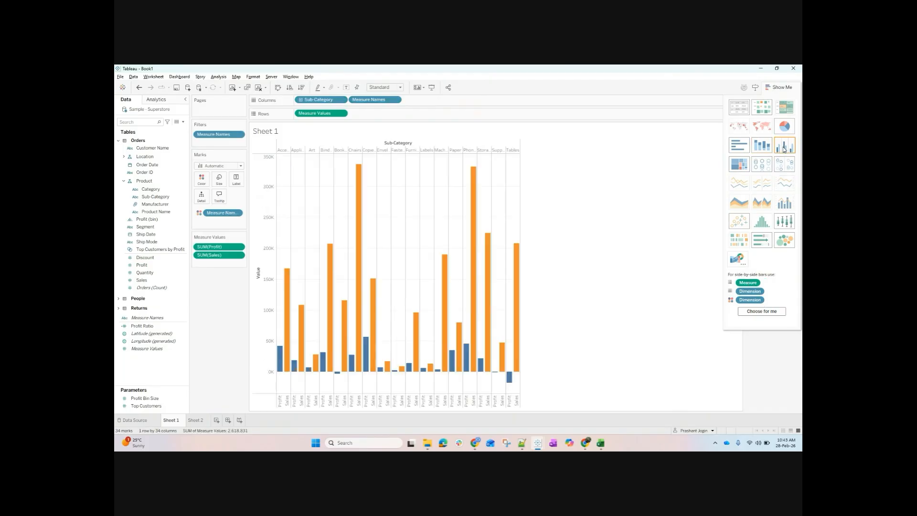
# Try the treemap and circle views, and change Sheet 1 to side-by-side circles of Profit and Sales by Sub-Category.
pyautogui.click(735, 170)
pyautogui.click(763, 166)
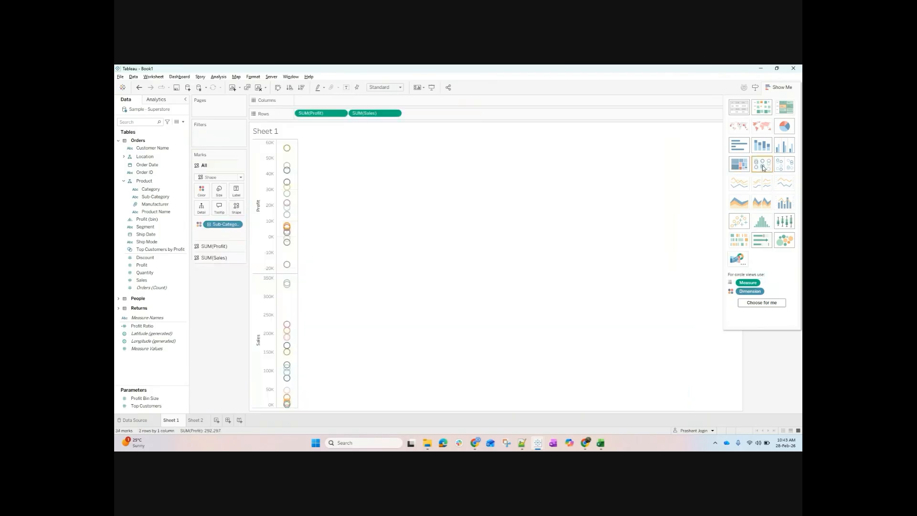
pyautogui.click(791, 168)
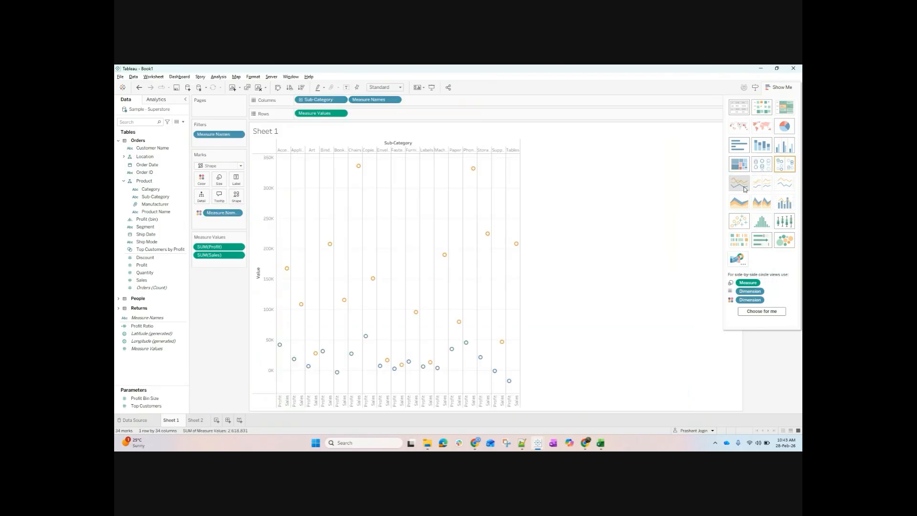
# Examine which field types the discrete and continuous line charts require.
pyautogui.click(766, 186)
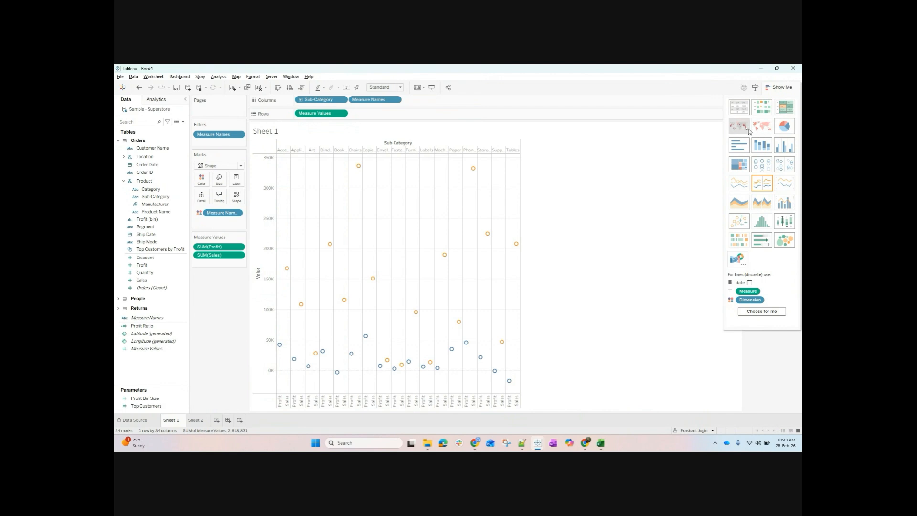
pyautogui.click(744, 183)
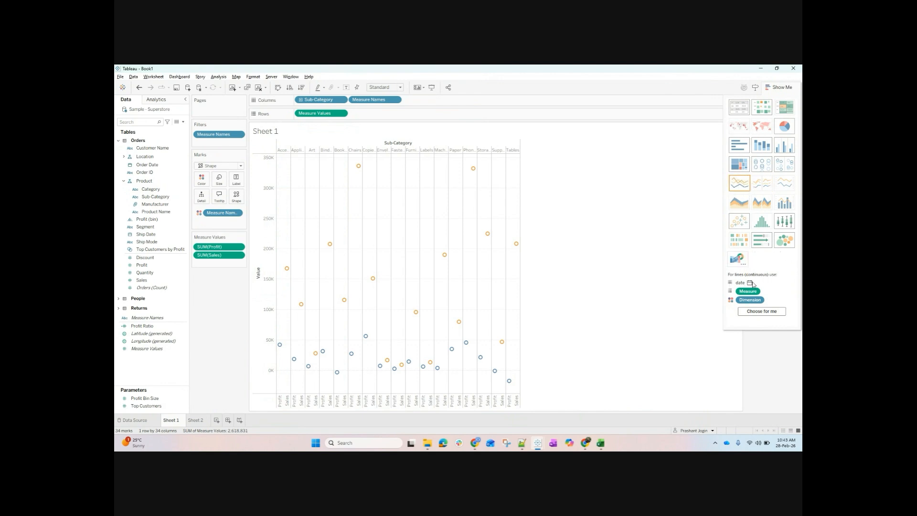
# Examine which field types the line, area and dual combination charts require.
pyautogui.click(759, 188)
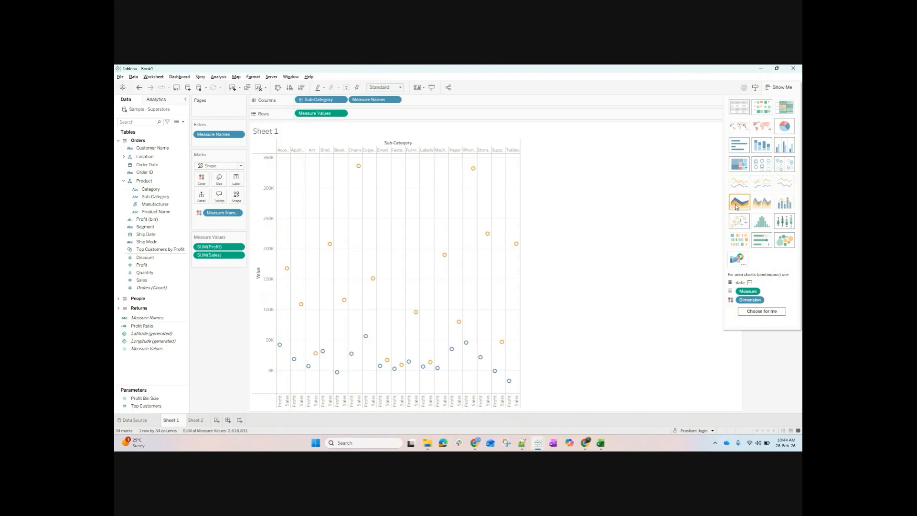
pyautogui.click(767, 208)
pyautogui.click(781, 205)
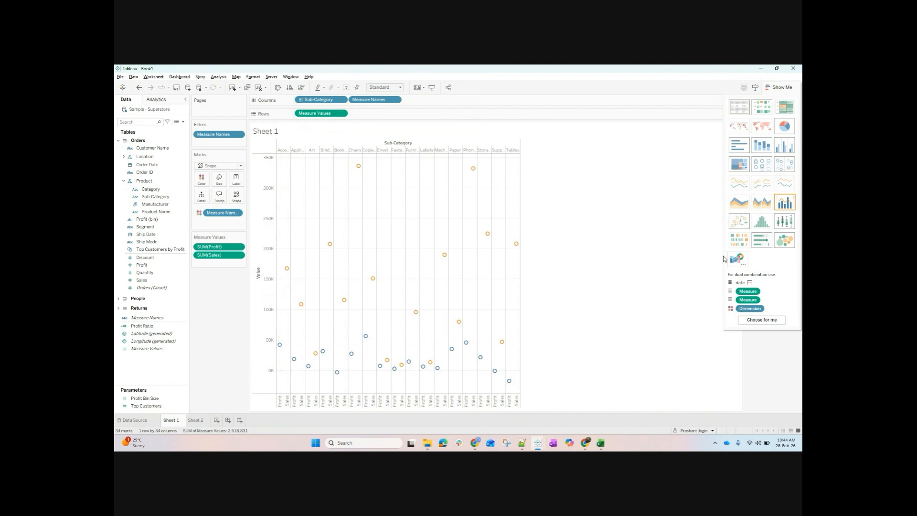
# Try the scatter plot, box-and-whisker, bullet graph and packed bubbles views, and change Sheet 1 to a text table.
pyautogui.click(740, 224)
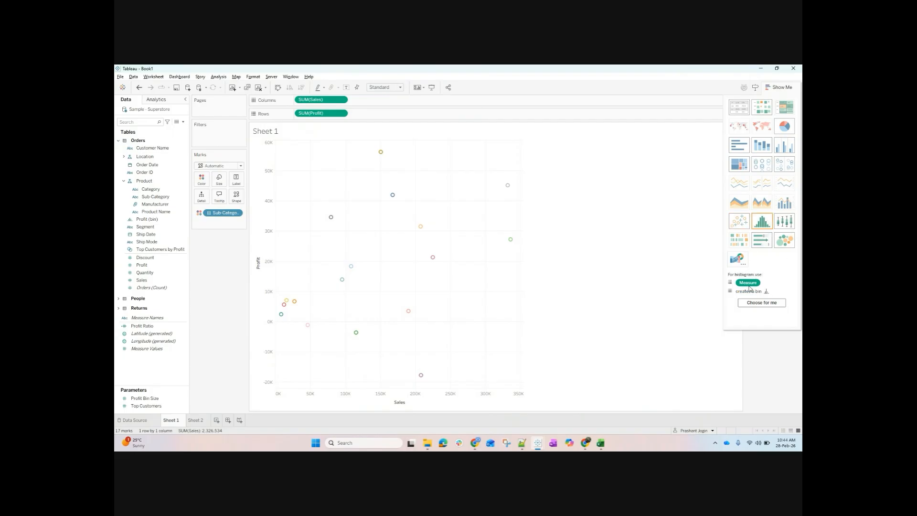
pyautogui.click(783, 222)
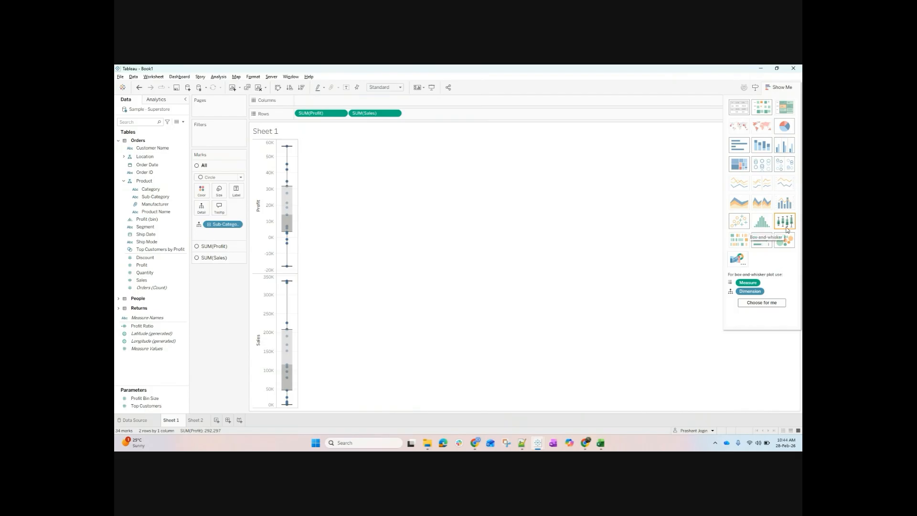
pyautogui.click(760, 243)
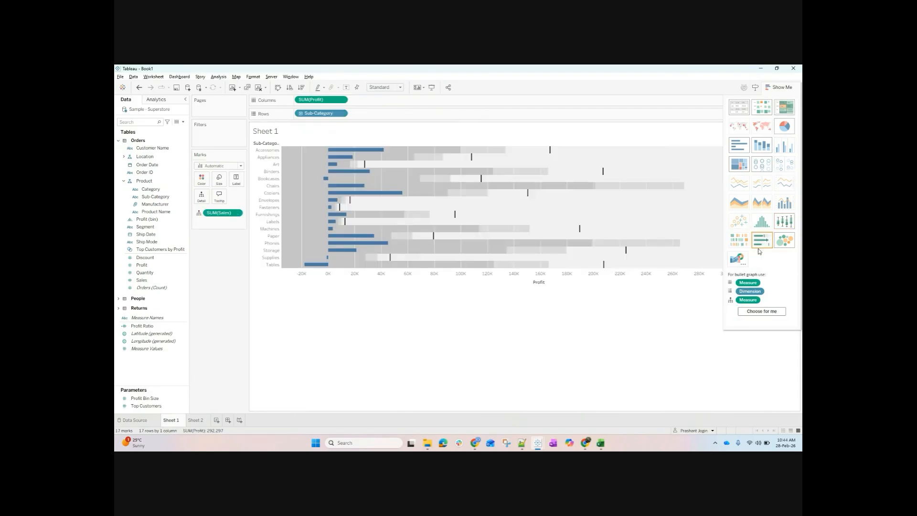
pyautogui.click(787, 243)
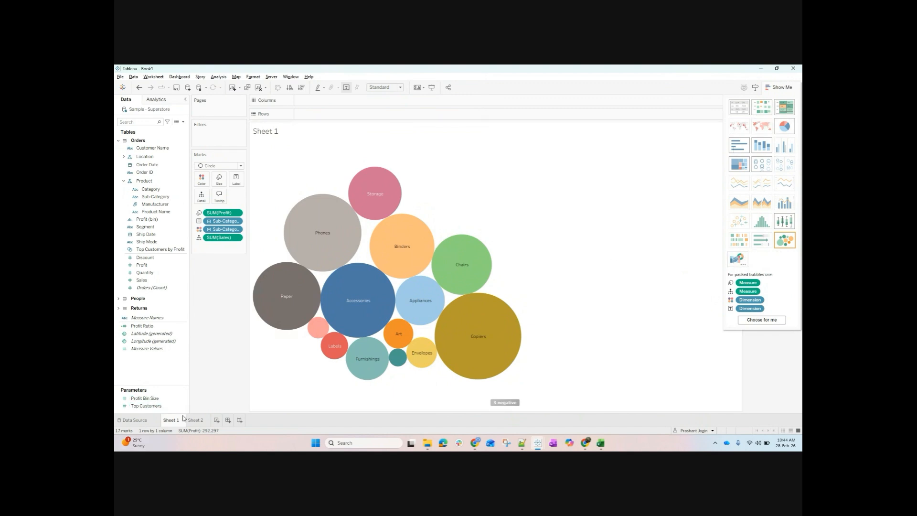
pyautogui.click(160, 175)
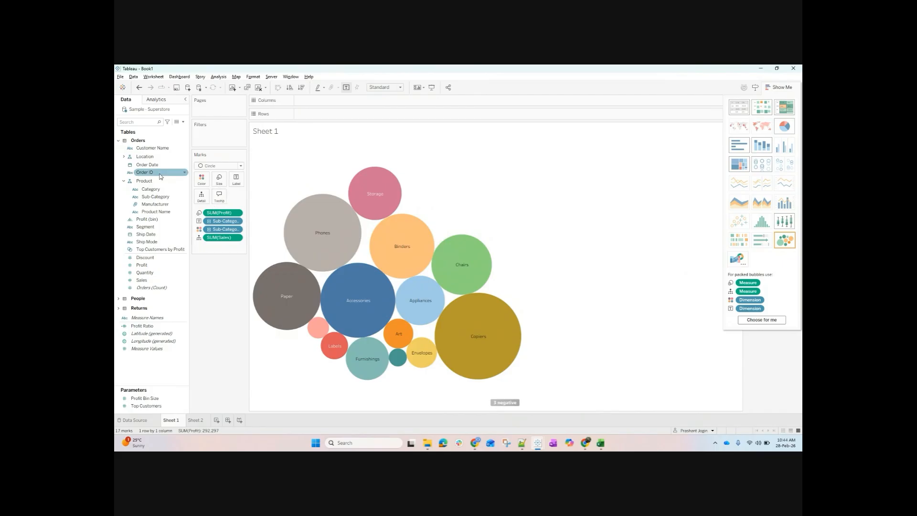
pyautogui.click(735, 109)
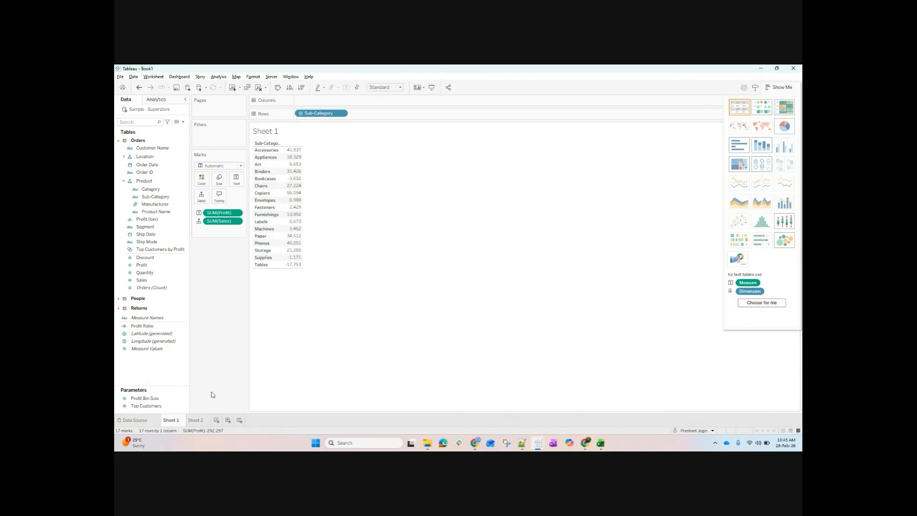
# Go to Sheet 2 and place Sub-Category on rows.
pyautogui.click(196, 420)
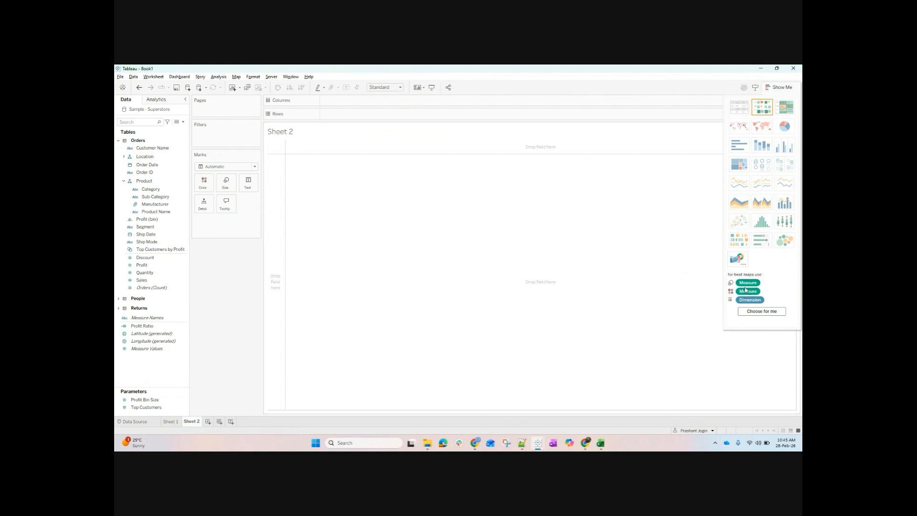
pyautogui.click(165, 198)
pyautogui.moveTo(166, 202); pyautogui.dragTo(343, 122)
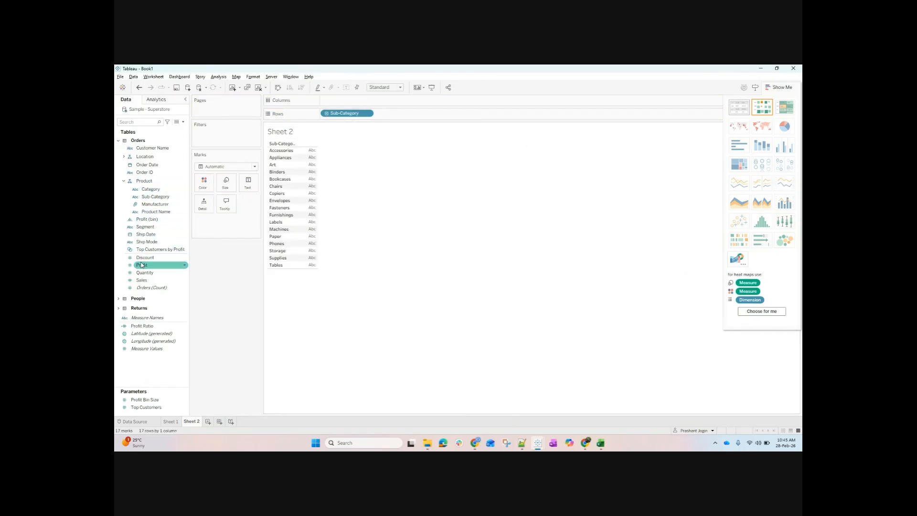
# Plot Profit and Sales as bars for each Sub-Category on Sheet 2 and convert them to a heat map.
pyautogui.moveTo(146, 283); pyautogui.dragTo(308, 200)
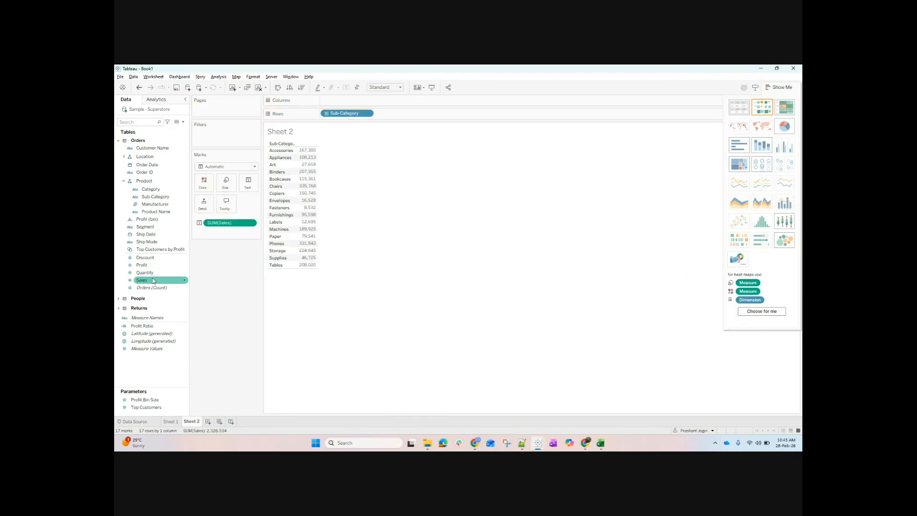
pyautogui.moveTo(143, 265); pyautogui.dragTo(353, 100)
pyautogui.moveTo(229, 223); pyautogui.dragTo(431, 99)
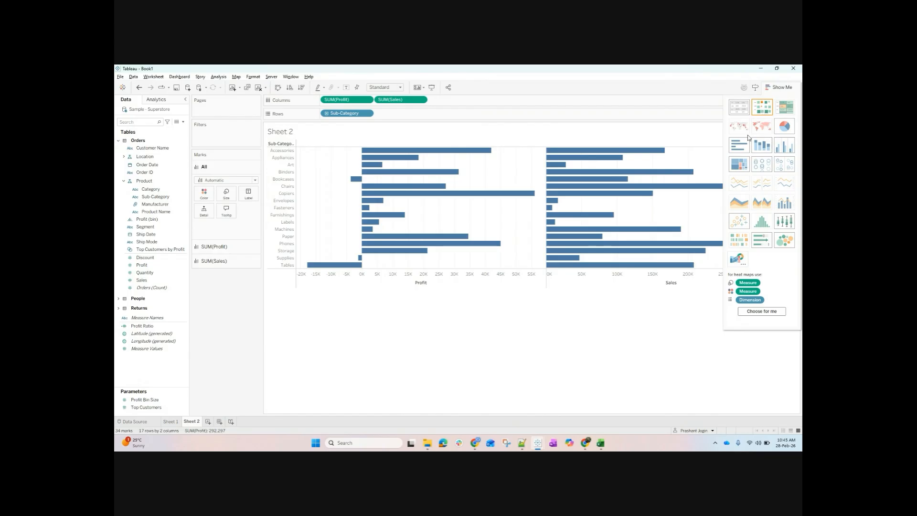
pyautogui.click(761, 108)
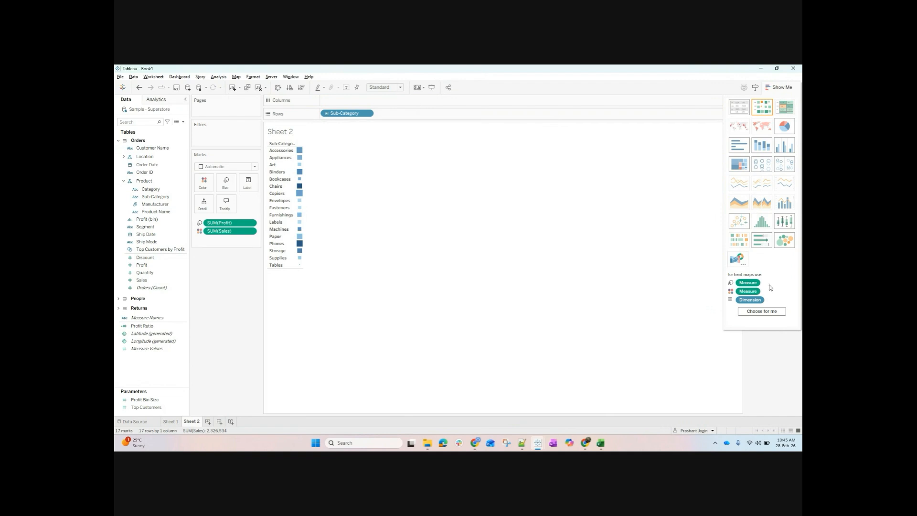
pyautogui.click(764, 311)
# Undo the heat map and the added measures, back to Sub-Category alone on Sheet 2.
pyautogui.click(139, 88)
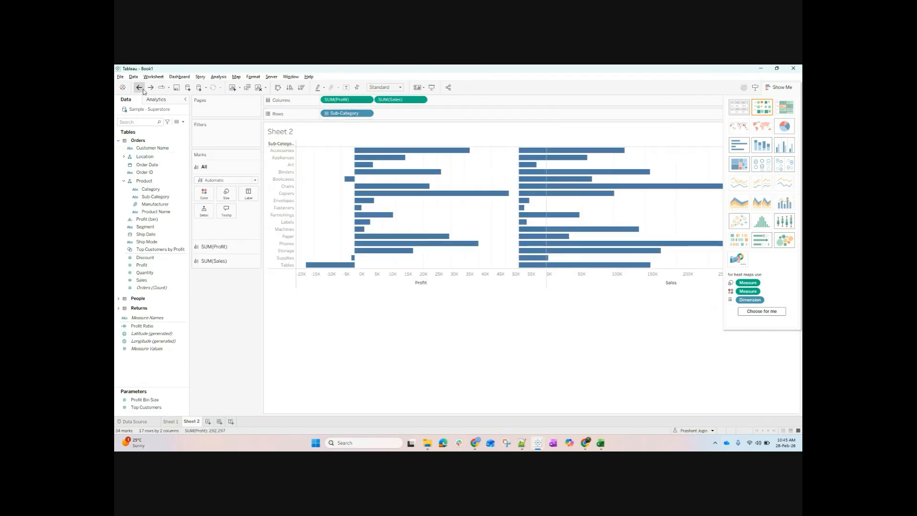
pyautogui.click(139, 87)
pyautogui.click(139, 87)
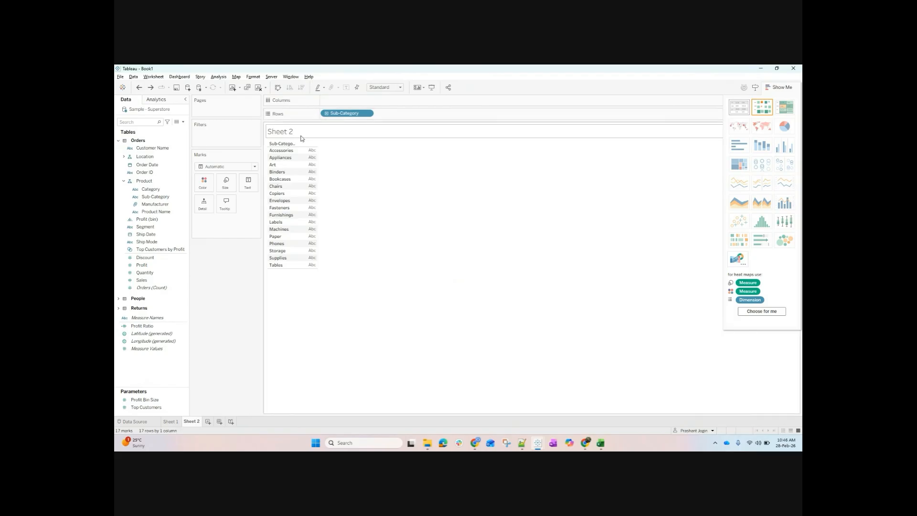
# Add Profit and Sales to the Sub-Category table and turn it into a heat map.
pyautogui.doubleClick(158, 269)
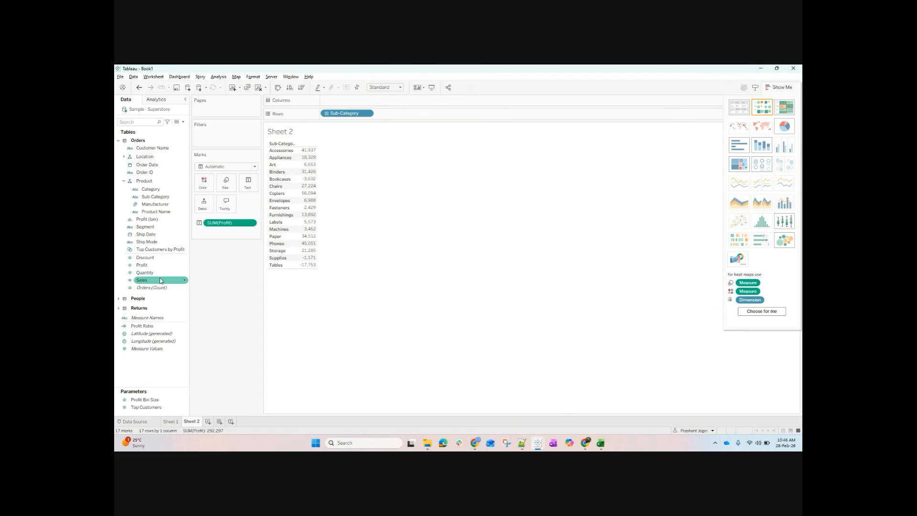
pyautogui.doubleClick(162, 280)
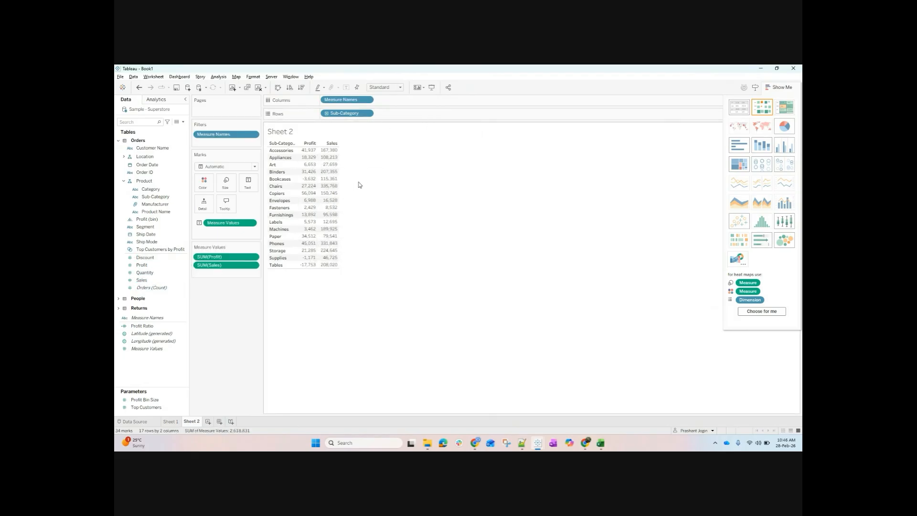
pyautogui.click(770, 113)
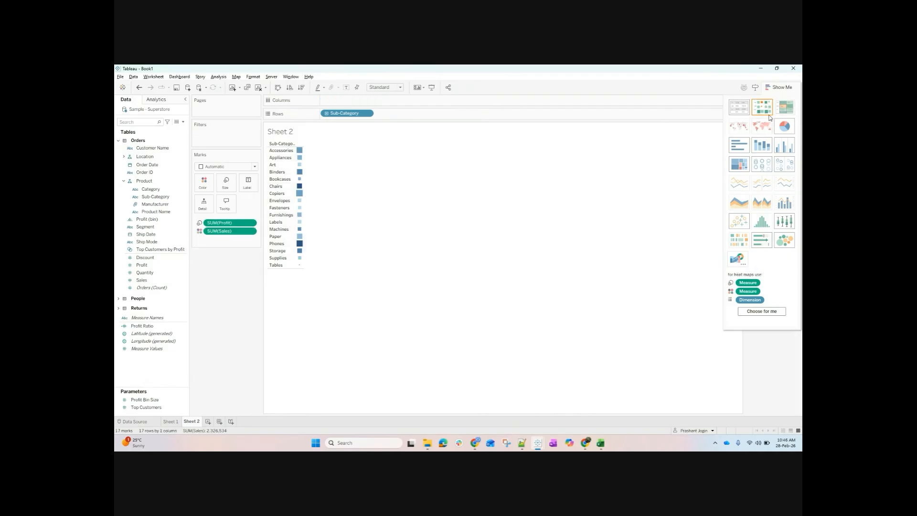
pyautogui.click(767, 315)
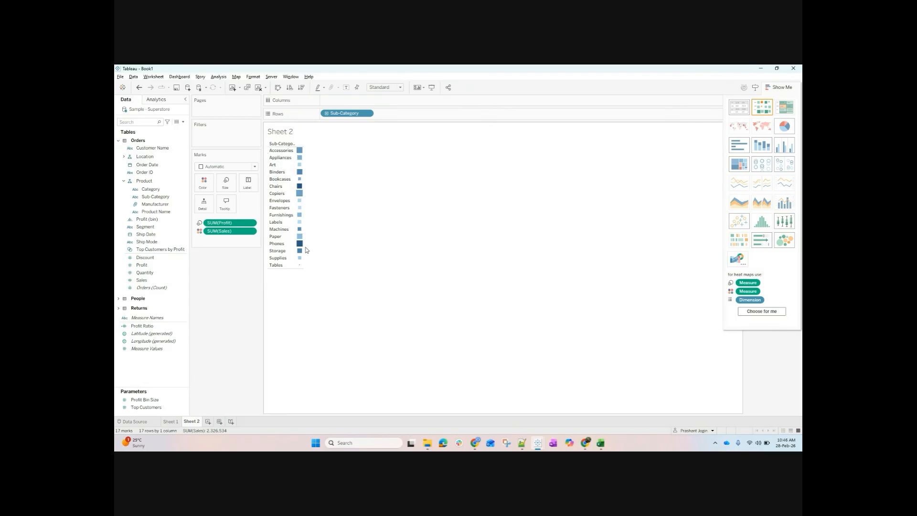
# Fit the heat map to Entire View and swap its rows and columns.
pyautogui.moveTo(300, 257)
pyautogui.moveTo(301, 151)
pyautogui.click(382, 94)
pyautogui.click(388, 117)
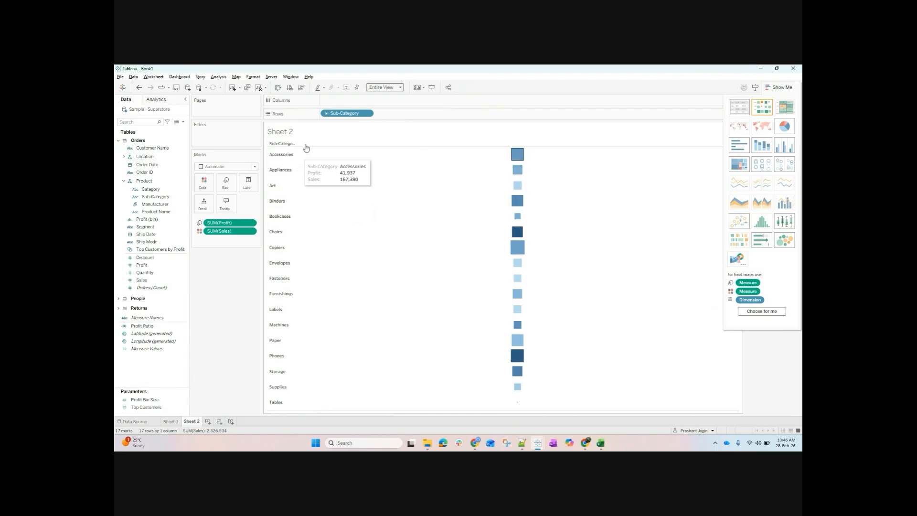
pyautogui.click(278, 88)
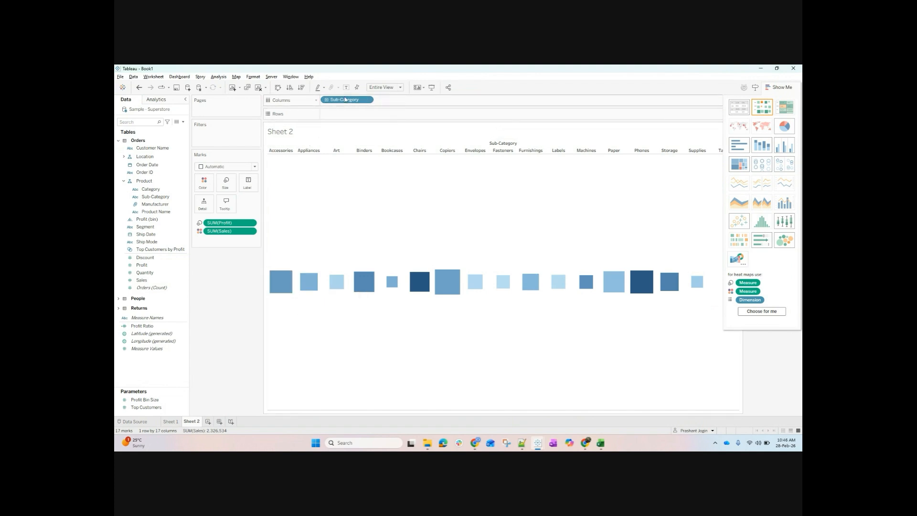
# Label the heat map marks with Sub-Category while keeping Sub-Category on columns.
pyautogui.moveTo(344, 99); pyautogui.dragTo(249, 185)
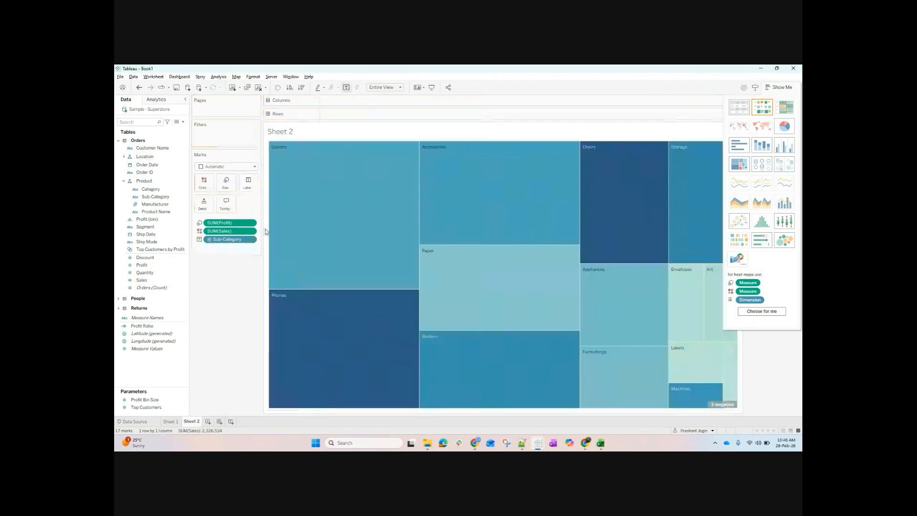
pyautogui.hotkey('ctrl', 'z')
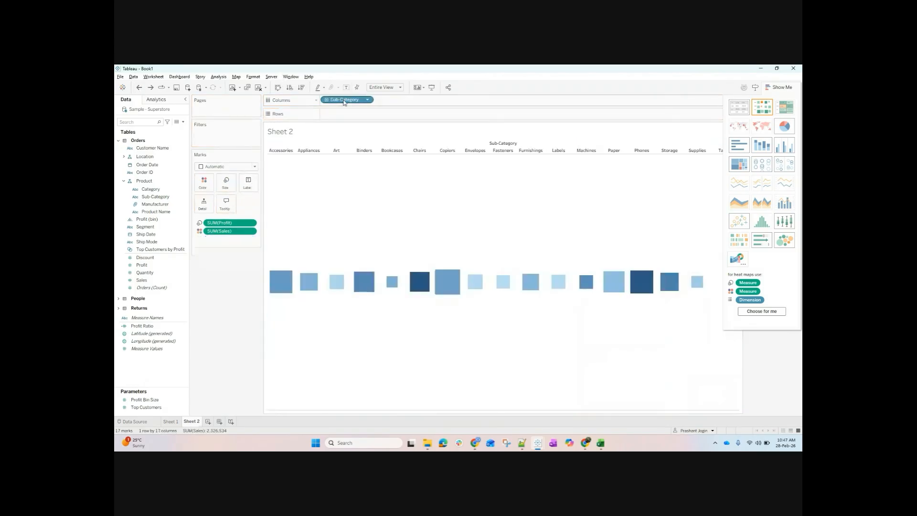
pyautogui.moveTo(344, 102); pyautogui.dragTo(249, 186)
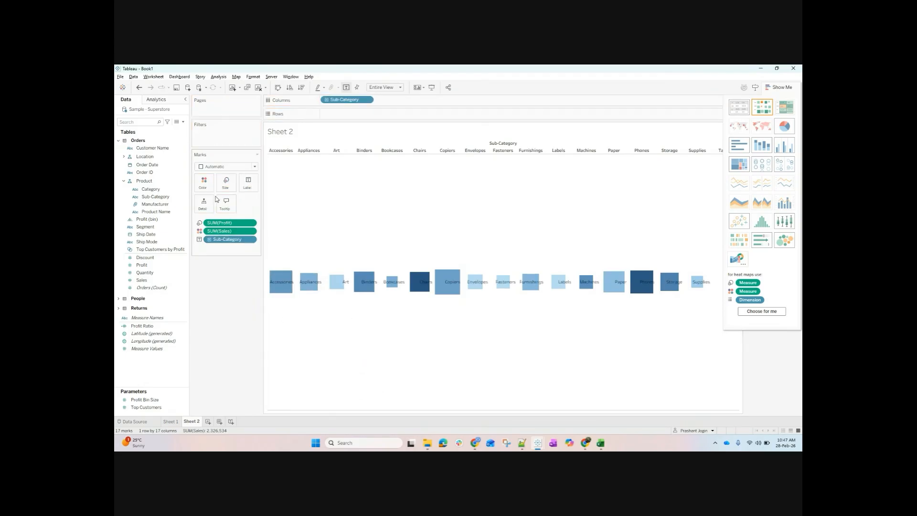
# Enlarge the heat map marks slightly and change their mark type to Circle.
pyautogui.click(225, 183)
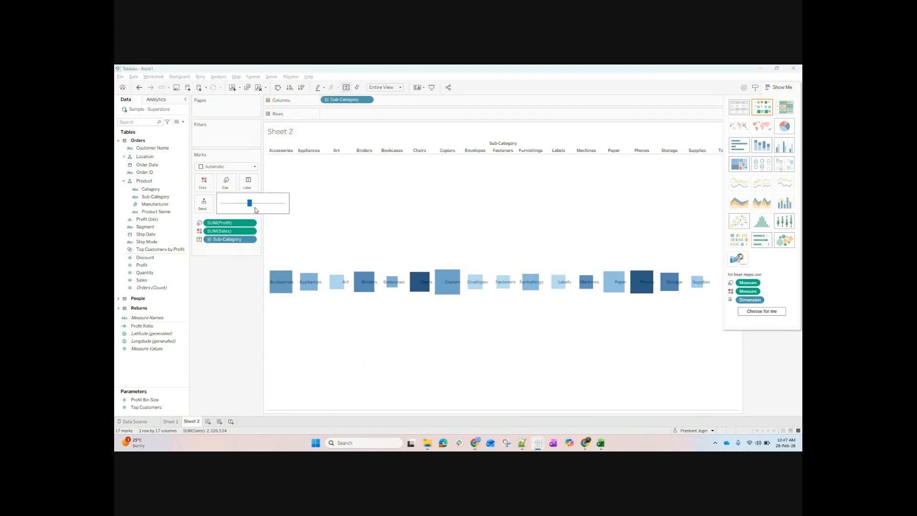
pyautogui.moveTo(256, 204); pyautogui.dragTo(260, 204)
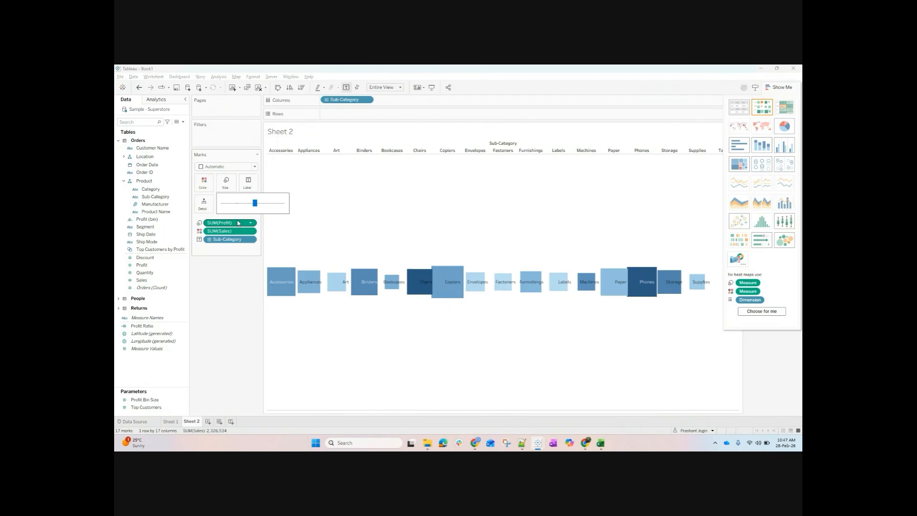
pyautogui.click(233, 167)
pyautogui.click(221, 167)
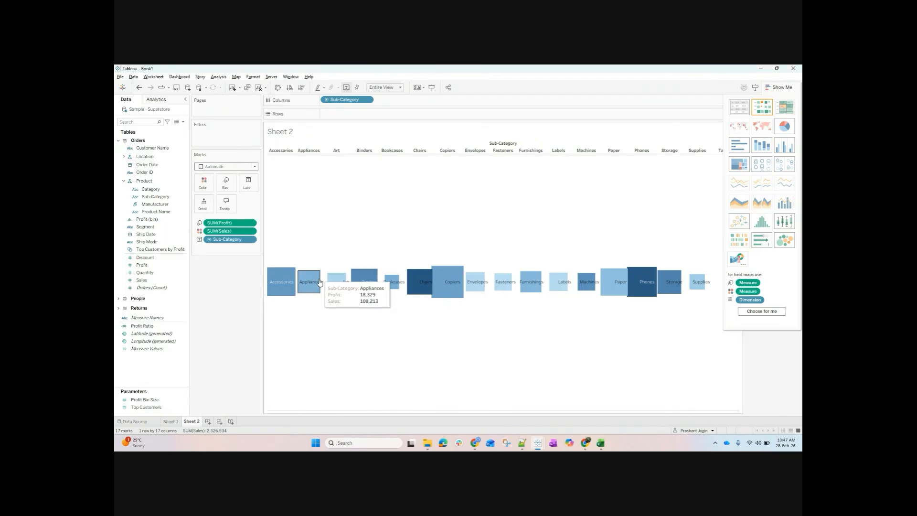
pyautogui.click(225, 167)
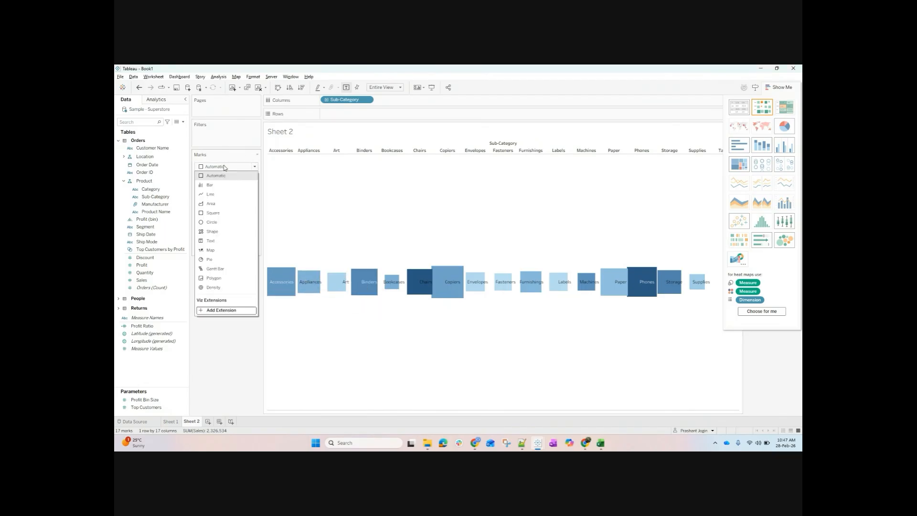
pyautogui.click(223, 225)
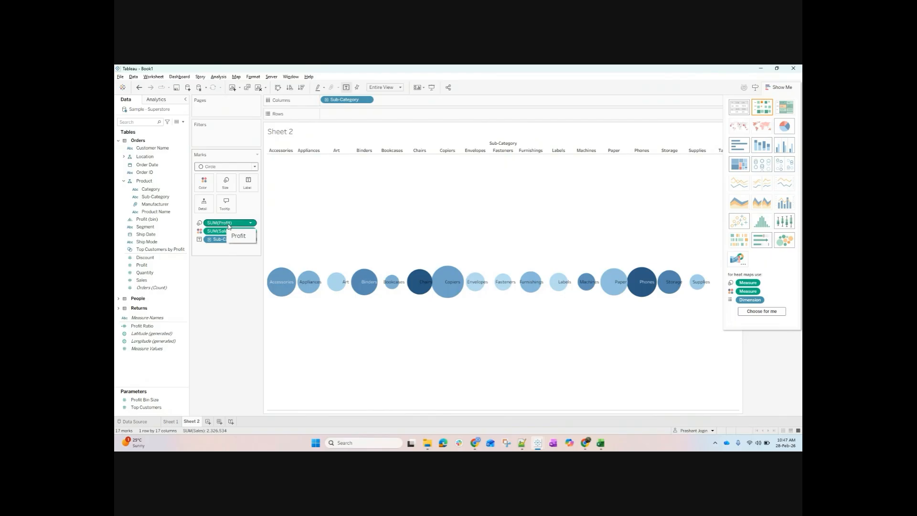
# Hide the Show Me chart list, place Sheet 2 with its Sales and Profit legends on a new dashboard, and return to Sheet 2.
pyautogui.moveTo(434, 299)
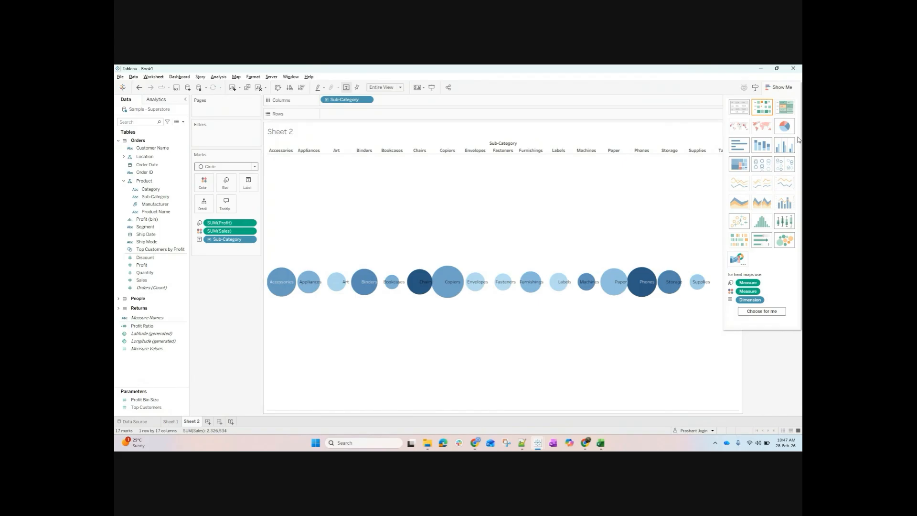
pyautogui.click(789, 88)
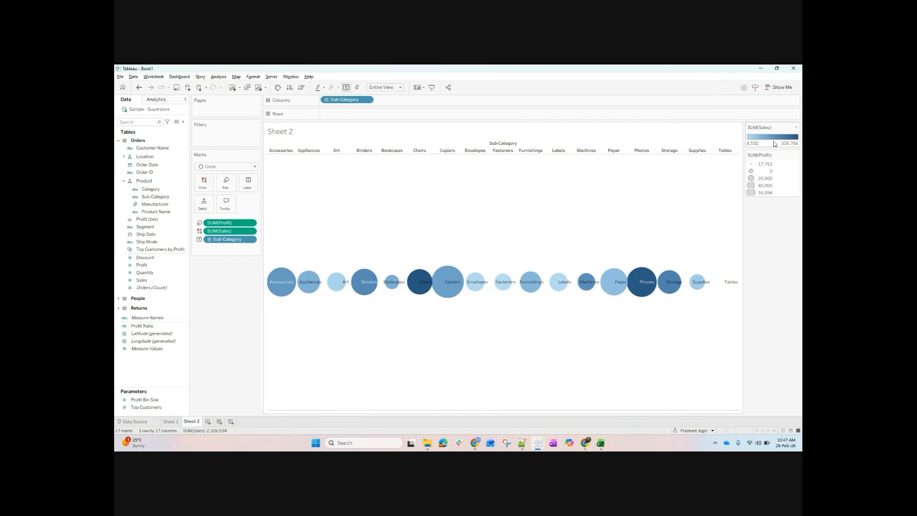
pyautogui.click(219, 422)
pyautogui.moveTo(137, 189); pyautogui.dragTo(324, 194)
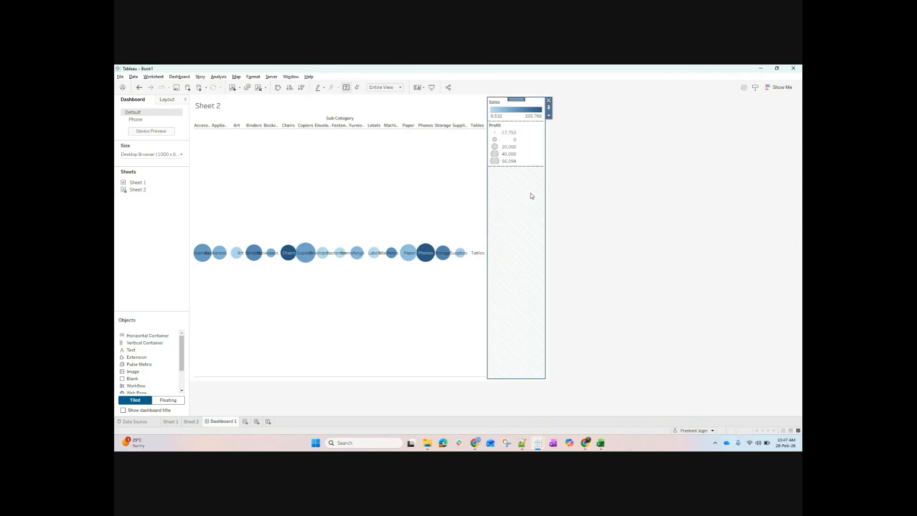
pyautogui.click(510, 112)
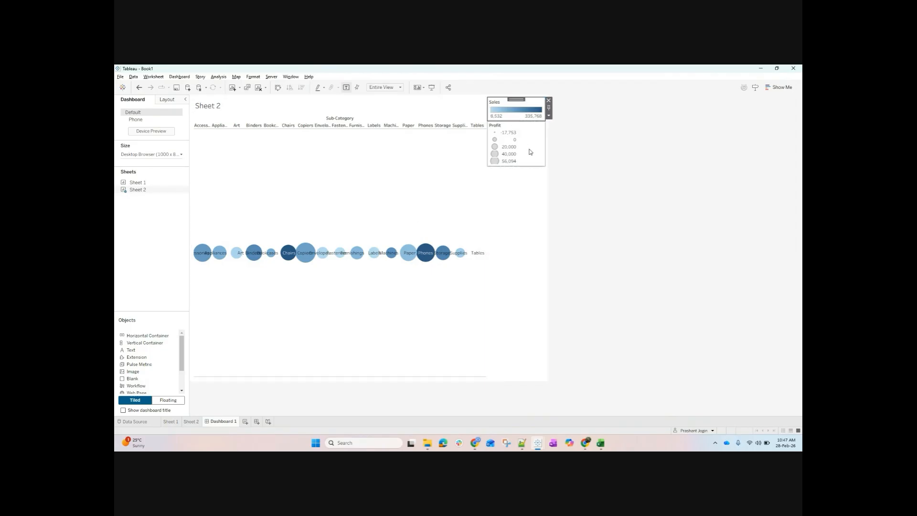
pyautogui.click(423, 189)
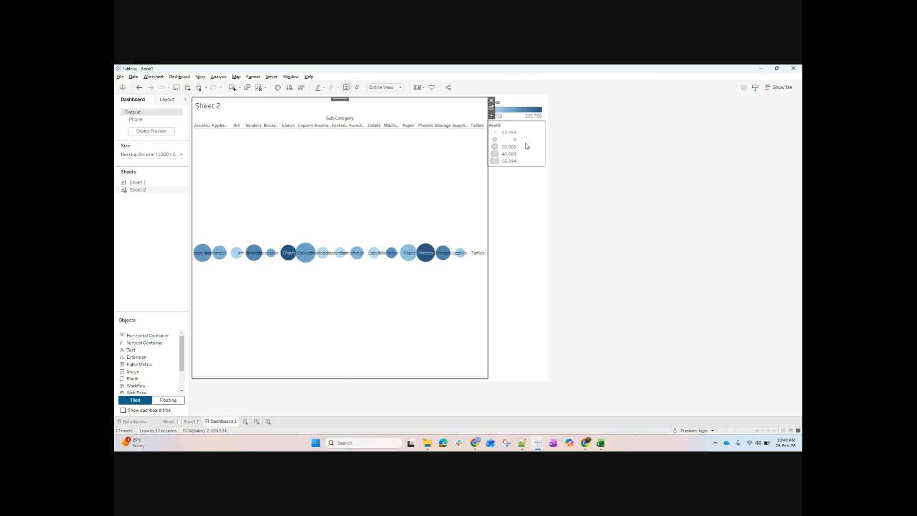
pyautogui.click(193, 422)
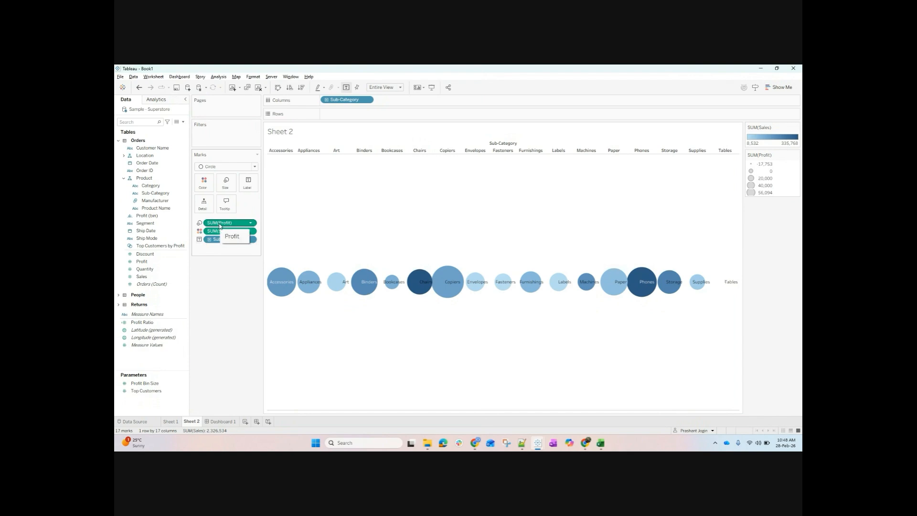
# Color the Sheet 2 circles by Profit and size them by Sales.
pyautogui.moveTo(220, 226); pyautogui.dragTo(204, 184)
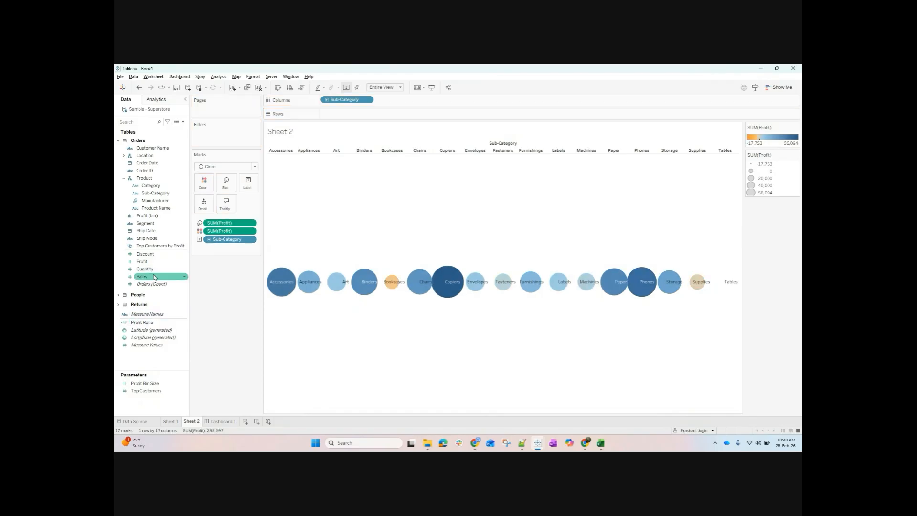
pyautogui.moveTo(158, 278); pyautogui.dragTo(222, 221)
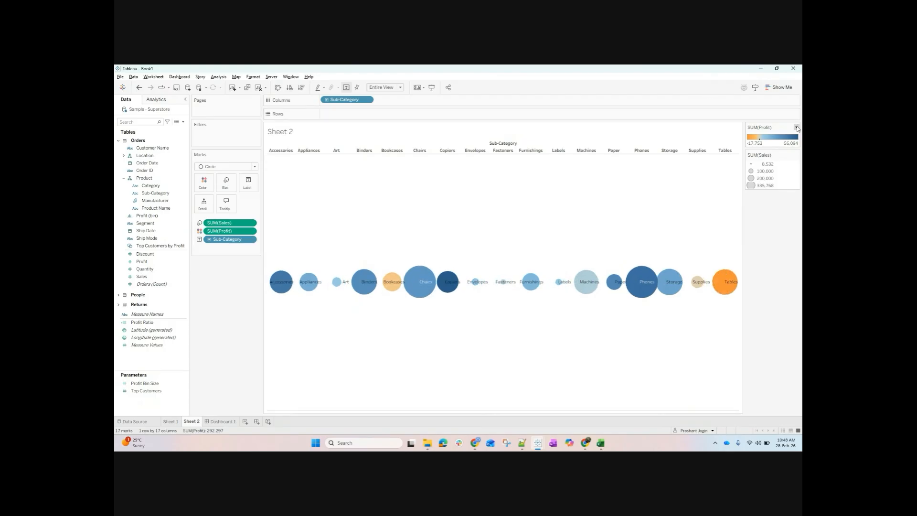
pyautogui.click(796, 127)
pyautogui.click(774, 136)
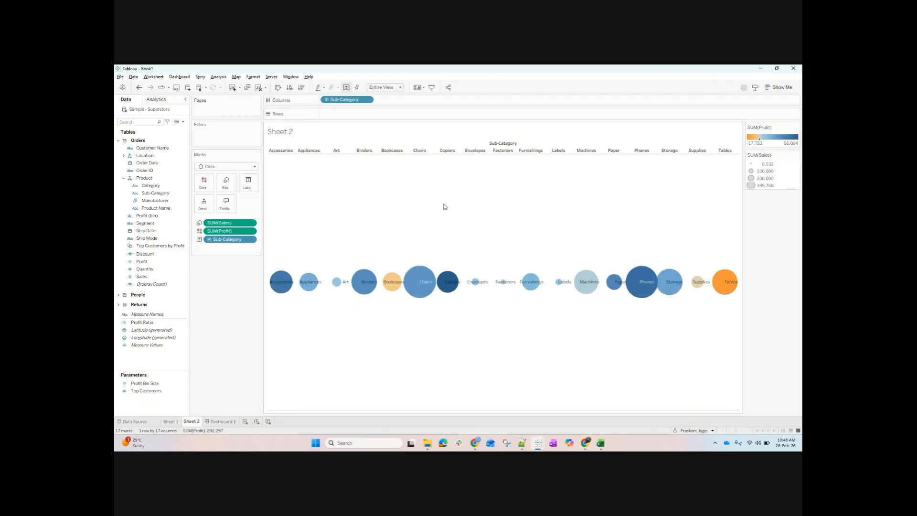
pyautogui.click(435, 177)
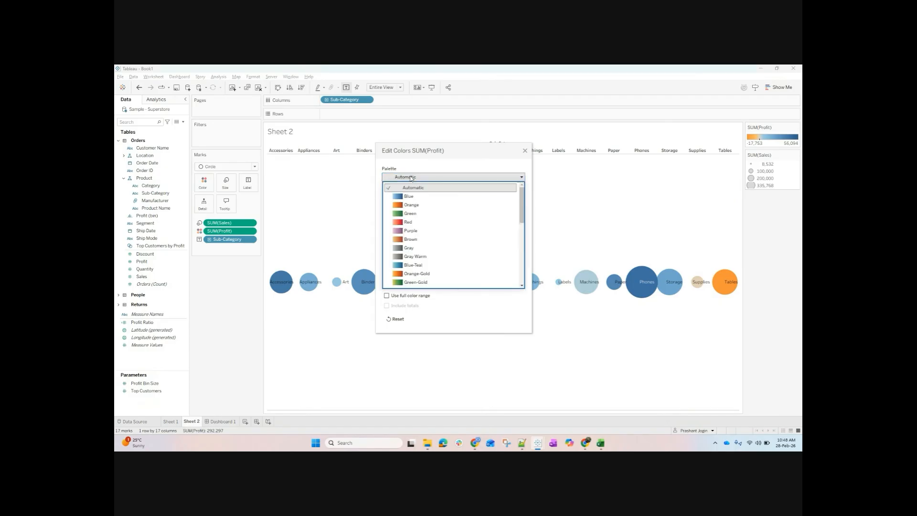
pyautogui.click(525, 152)
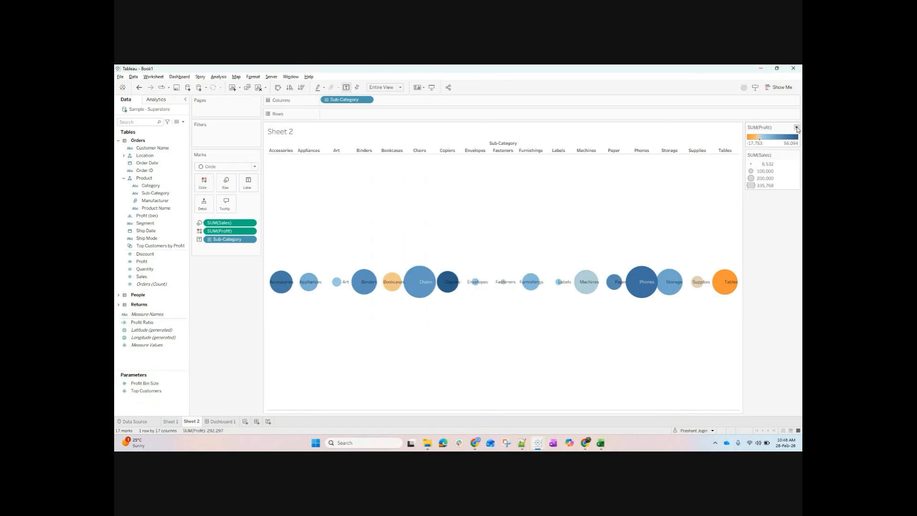
# Set the Profit color palette of the heat map to Red-Green Diverging.
pyautogui.click(797, 128)
pyautogui.click(769, 134)
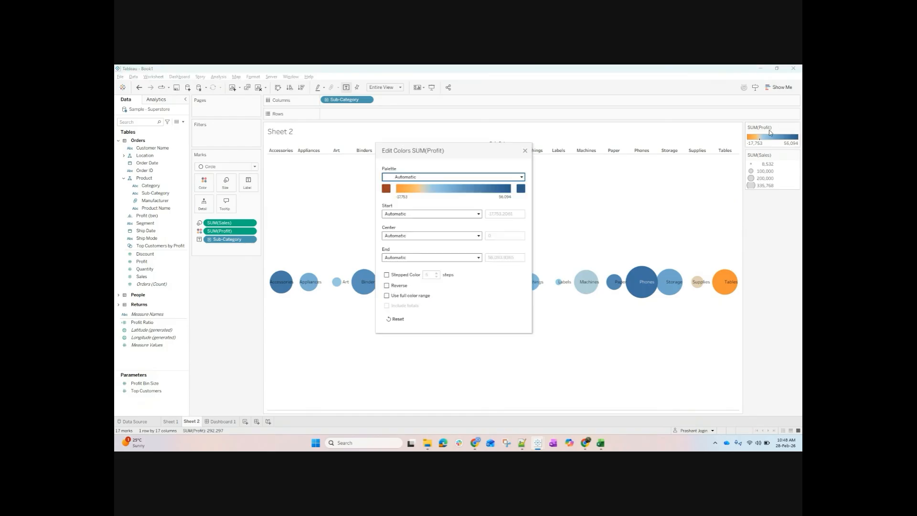
pyautogui.click(415, 177)
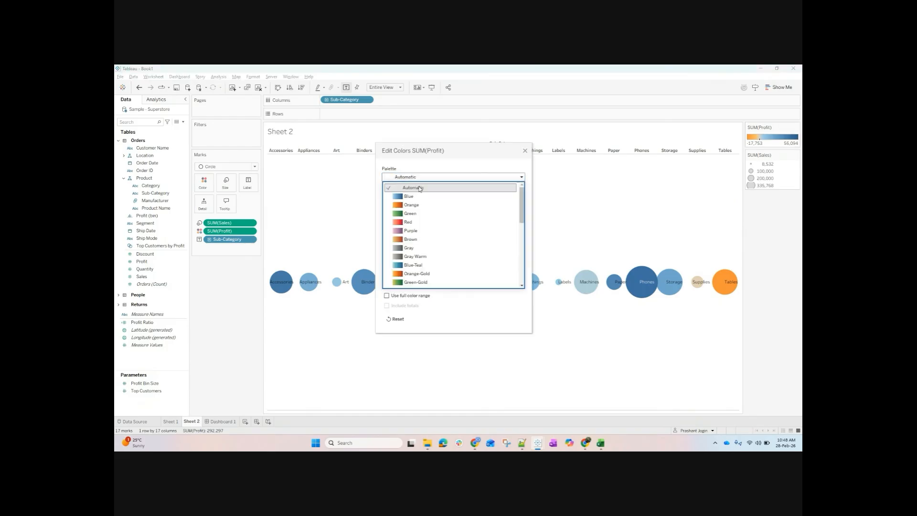
pyautogui.scroll(-2, 420, 231)
pyautogui.scroll(2, 425, 236)
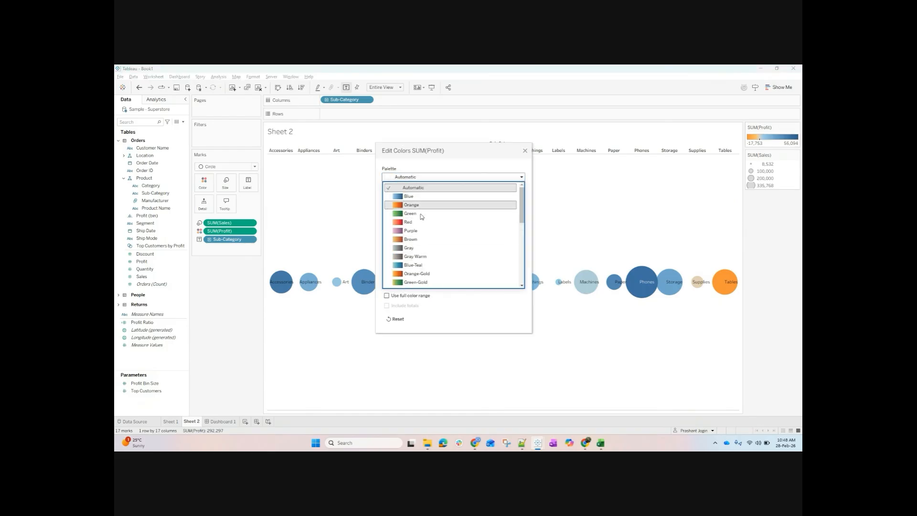
pyautogui.scroll(-2, 422, 257)
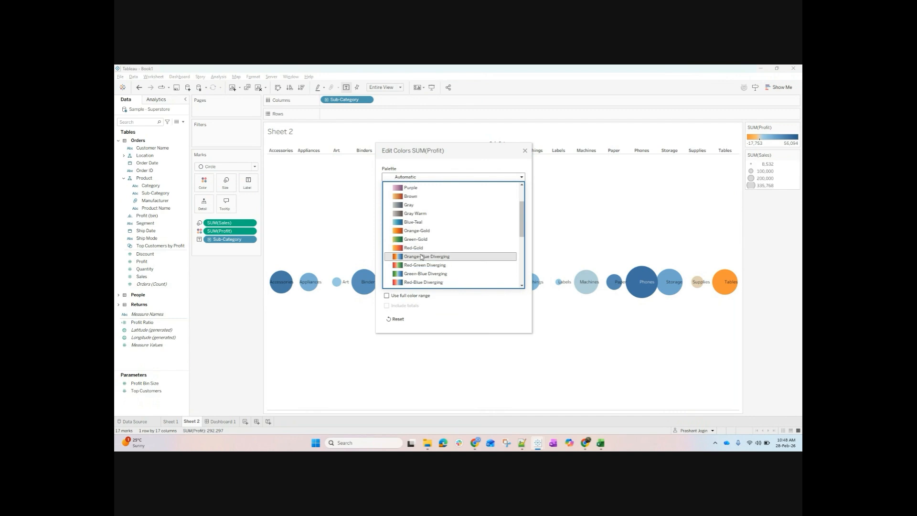
pyautogui.click(421, 266)
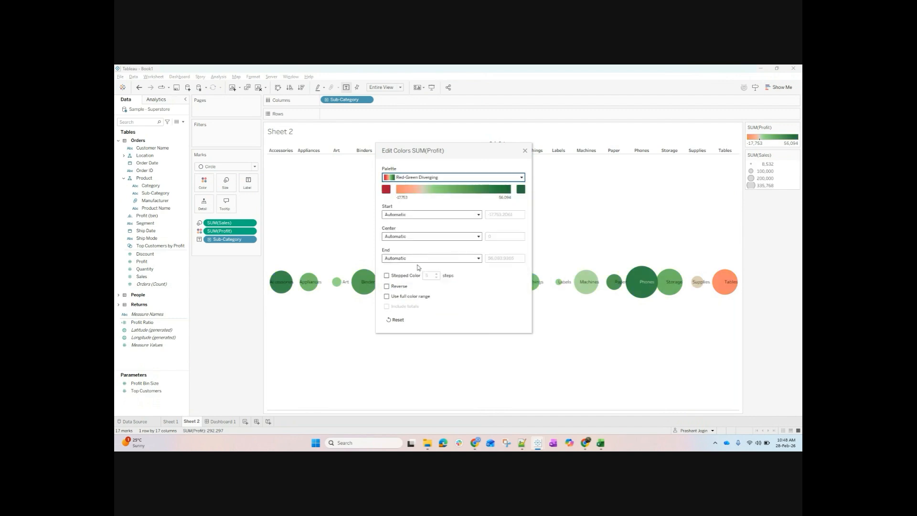
pyautogui.click(525, 151)
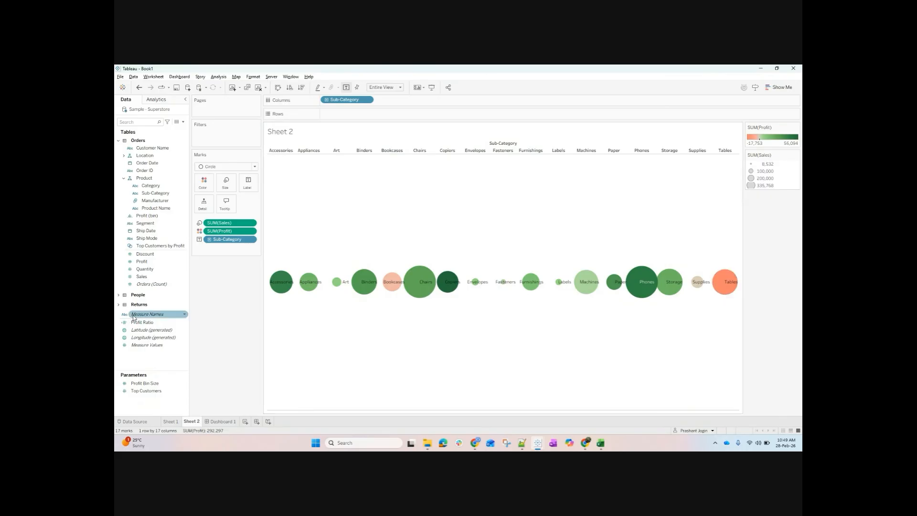
# Replace the Sub-Category labels on the Sheet 2 circles with Sales, keeping mark labels shown.
pyautogui.moveTo(423, 296)
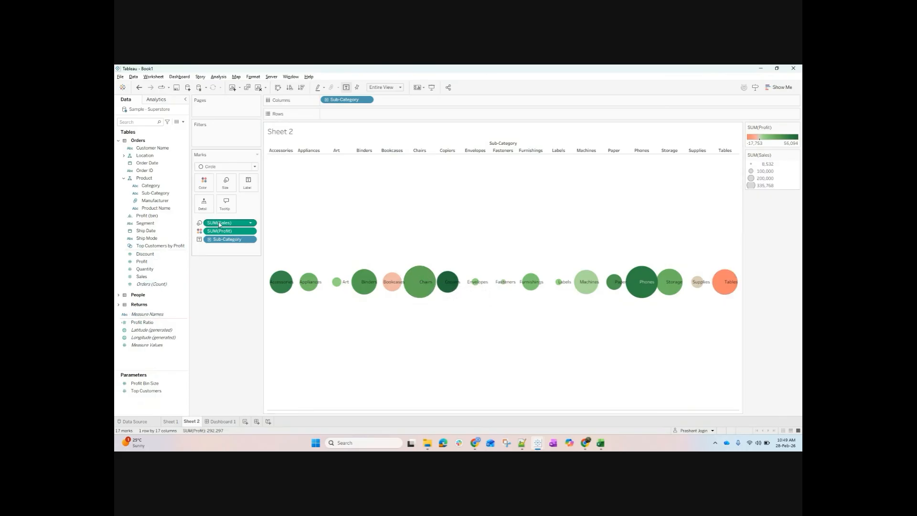
pyautogui.moveTo(721, 296)
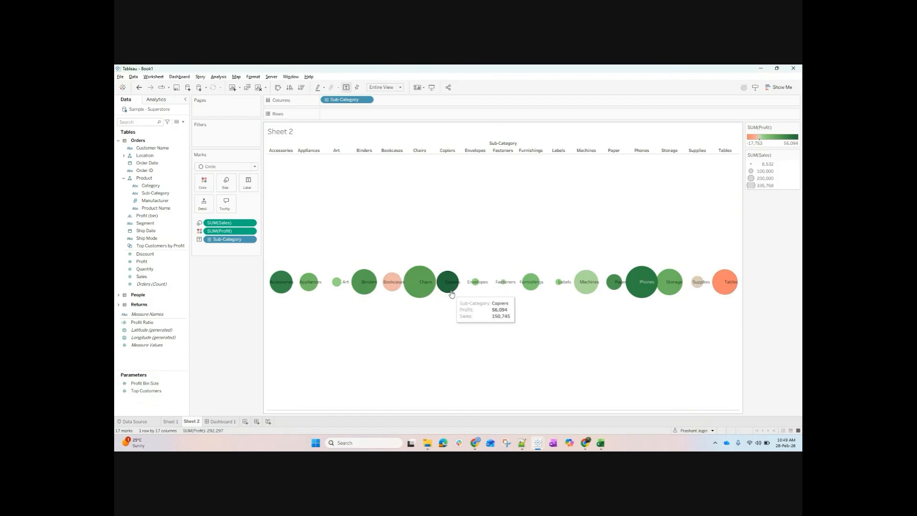
pyautogui.moveTo(448, 290)
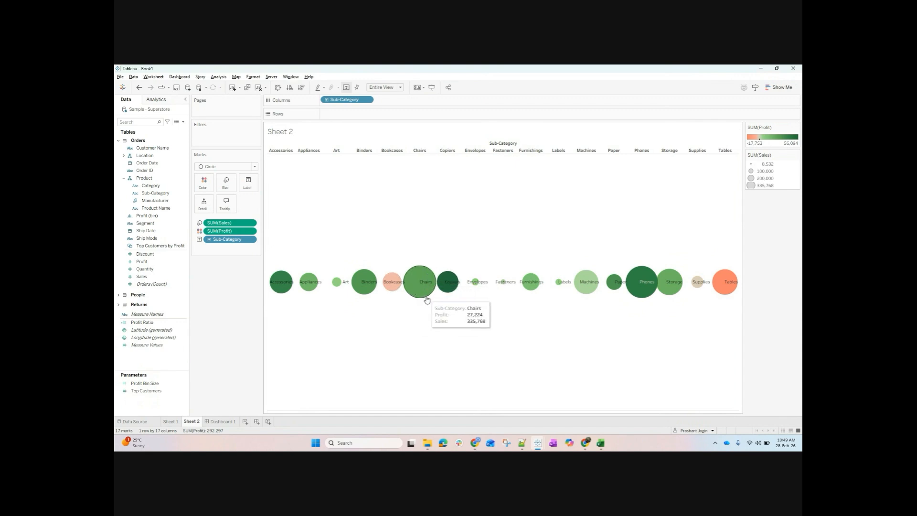
pyautogui.moveTo(380, 289)
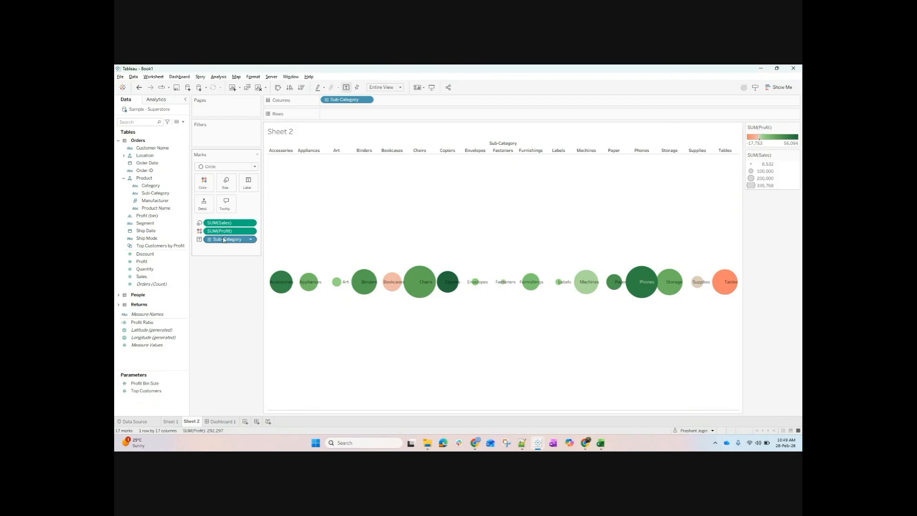
pyautogui.moveTo(224, 240); pyautogui.dragTo(234, 297)
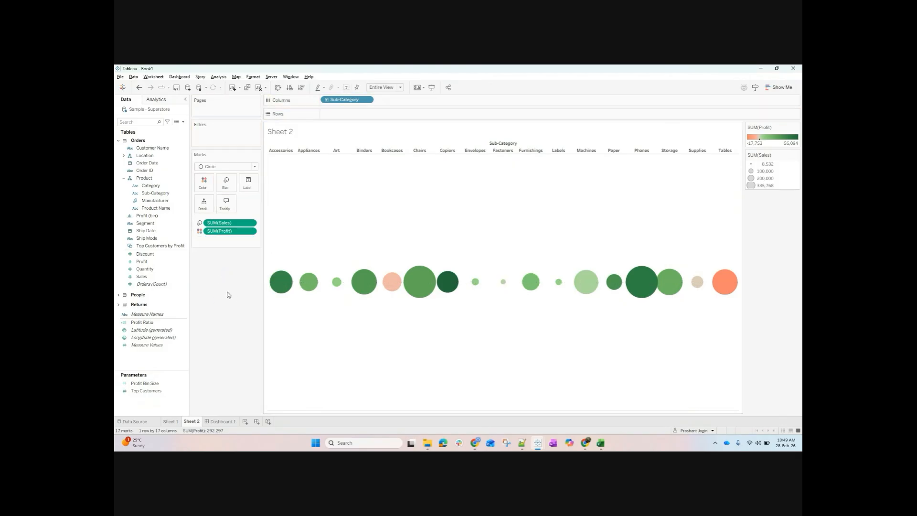
pyautogui.moveTo(237, 223); pyautogui.dragTo(251, 180)
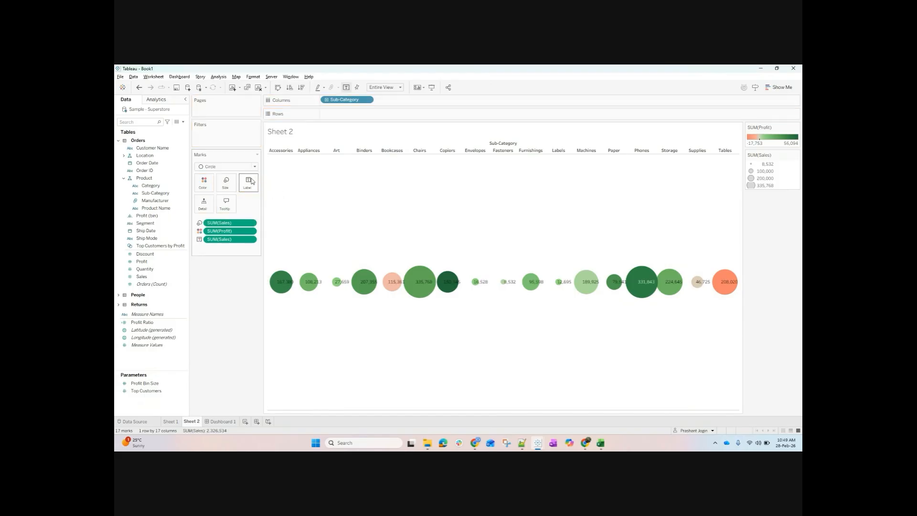
pyautogui.click(347, 87)
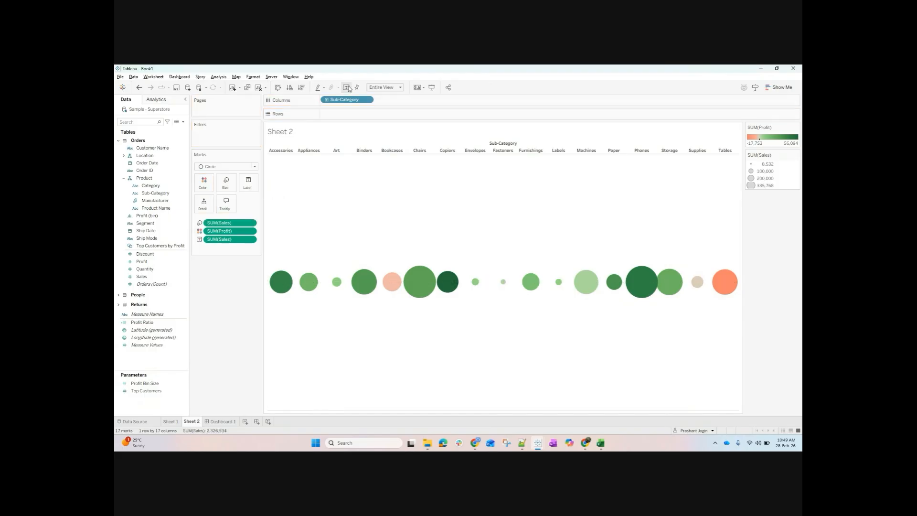
pyautogui.click(347, 87)
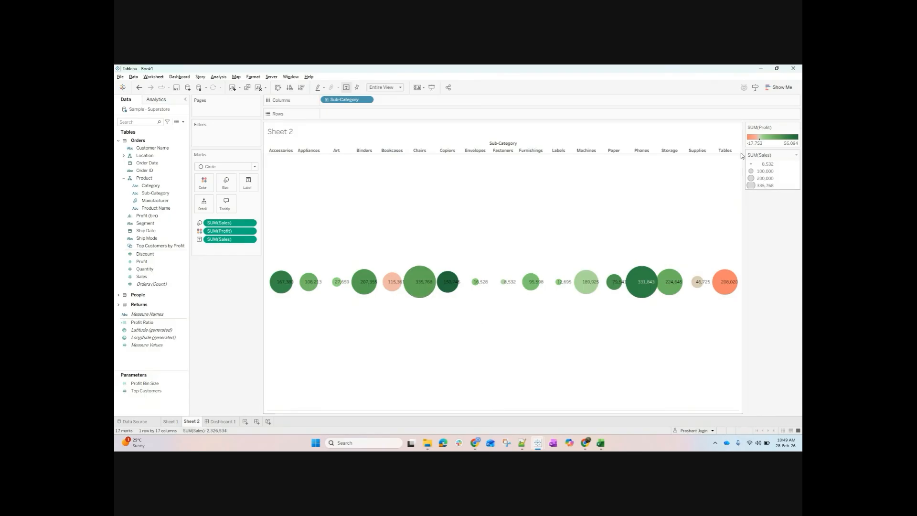
# Check the heat map on Dashboard 1 and add a new worksheet.
pyautogui.click(221, 422)
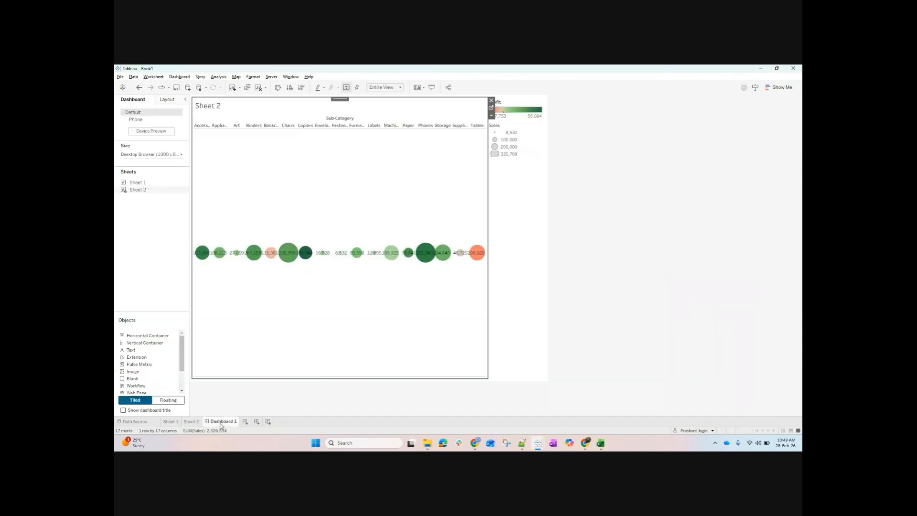
pyautogui.click(172, 421)
pyautogui.click(245, 421)
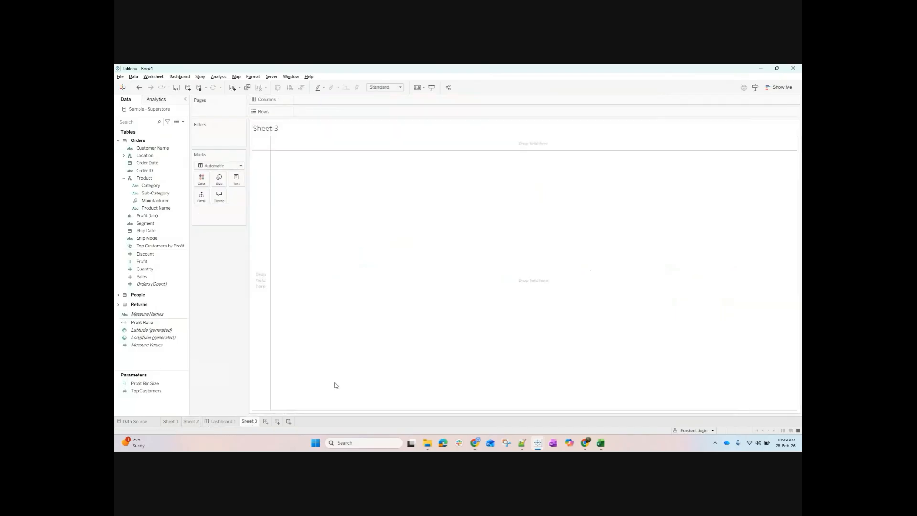
# Build a Show Me highlight table on Sheet 3 from Sub-Category, Sales and Profit, and place the sheet ahead of Dashboard 1.
pyautogui.click(778, 87)
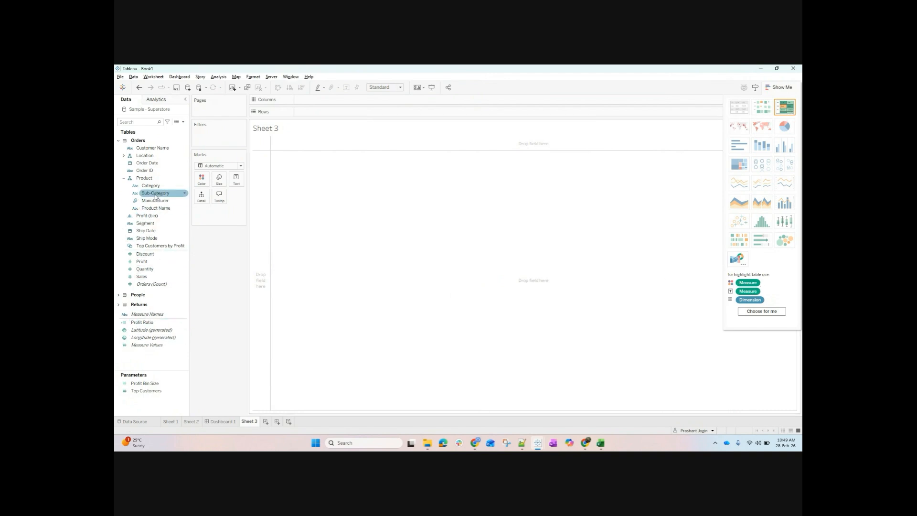
pyautogui.moveTo(155, 193); pyautogui.dragTo(315, 112)
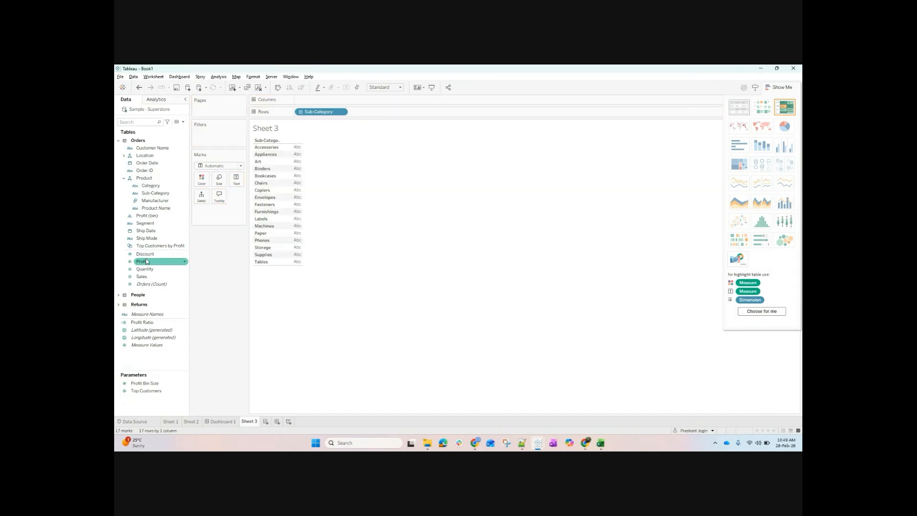
pyautogui.doubleClick(154, 277)
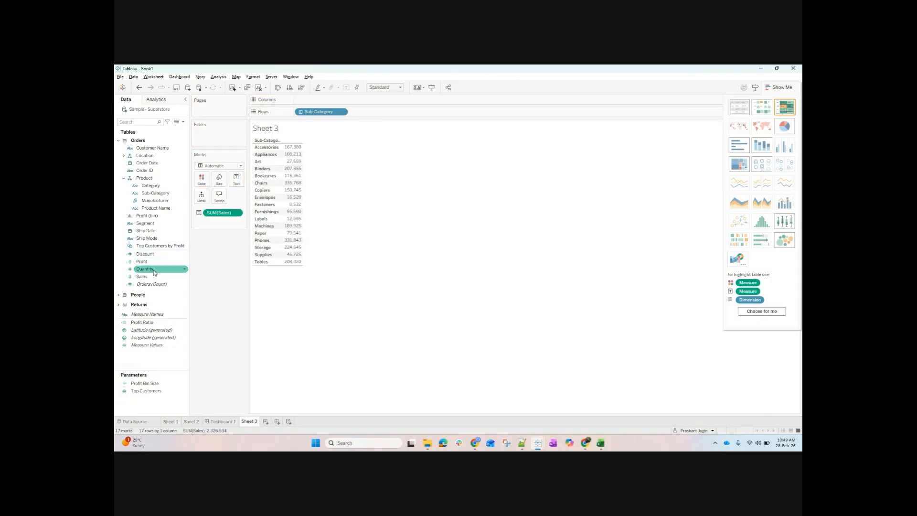
pyautogui.doubleClick(153, 261)
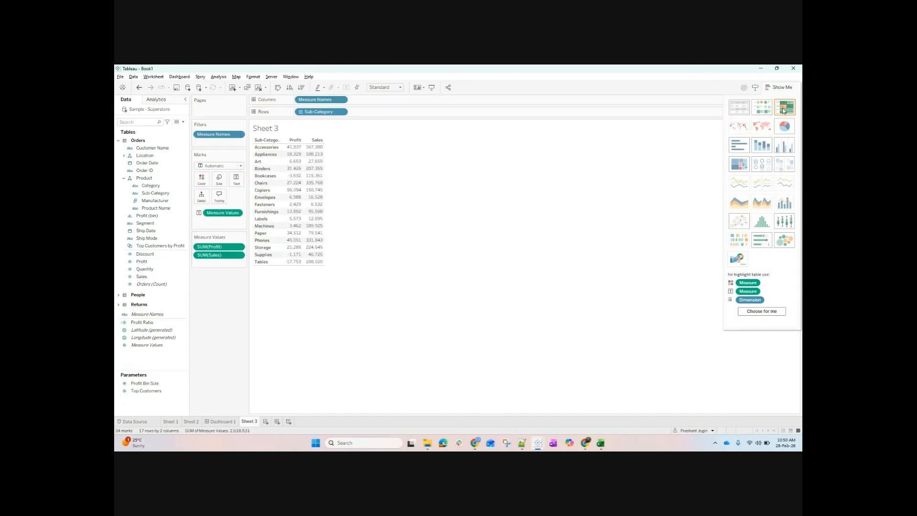
pyautogui.click(760, 311)
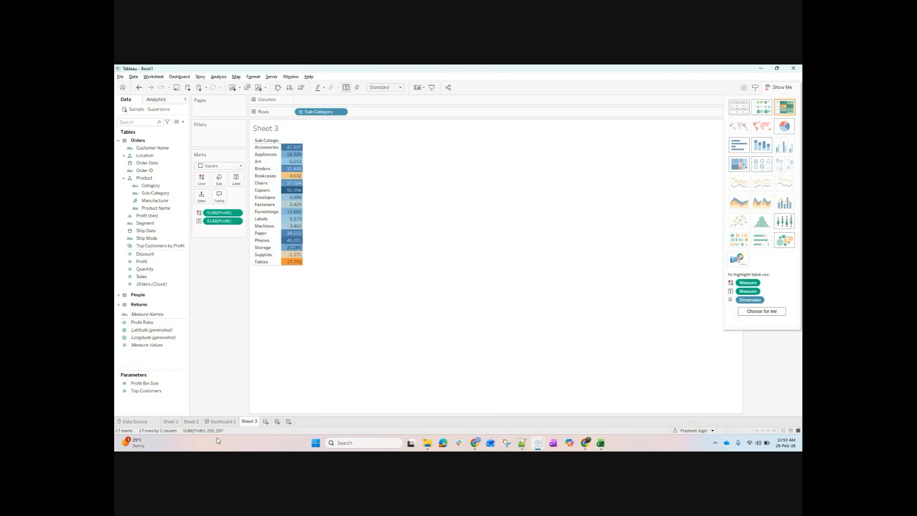
pyautogui.moveTo(253, 422); pyautogui.dragTo(212, 428)
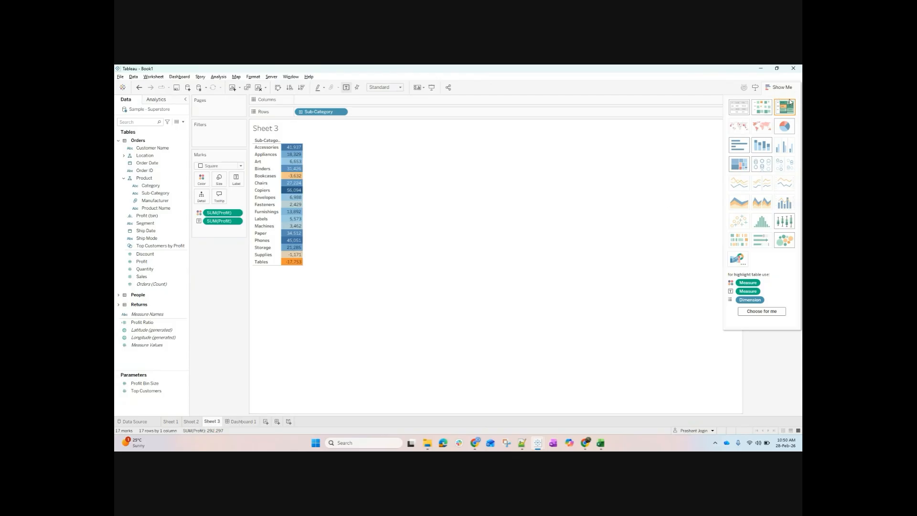
# Try the heat map chart type on Sheet 3 and return it to a highlight table.
pyautogui.click(764, 110)
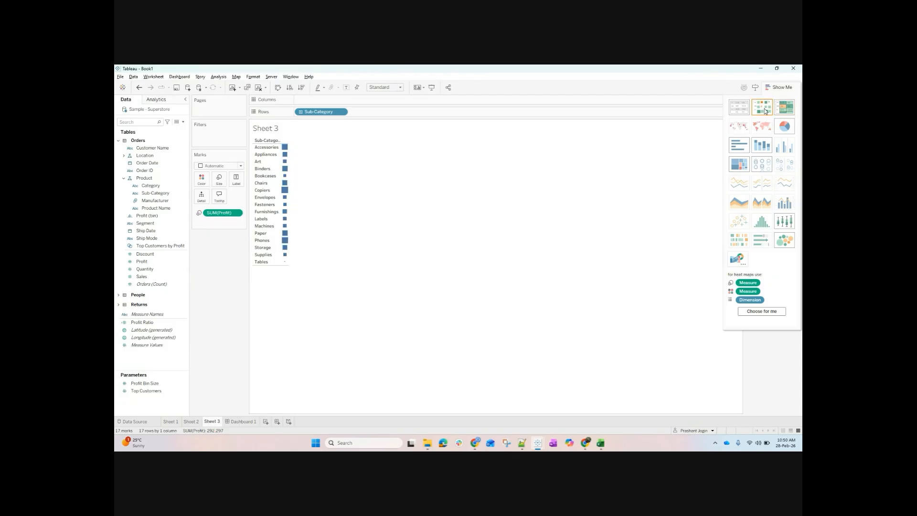
pyautogui.click(785, 108)
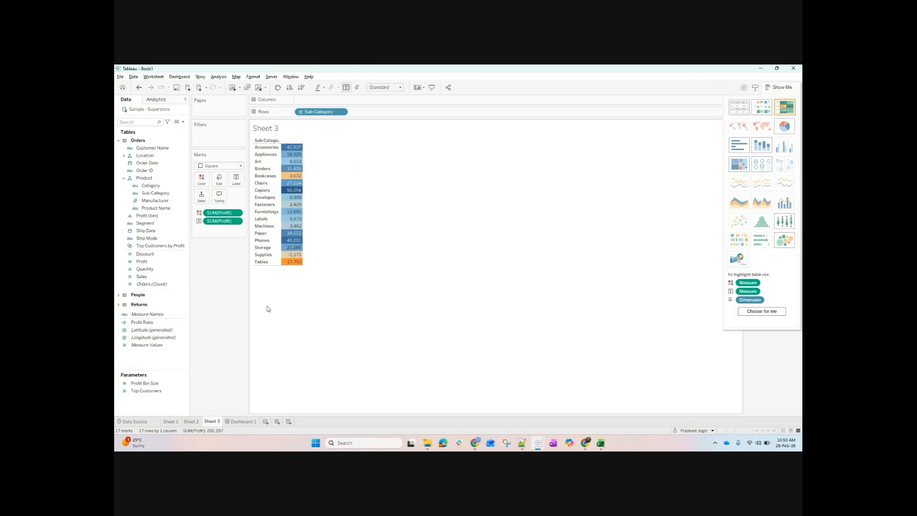
# Check the heat map on Sheet 2, and label the Sheet 3 highlight table with Sales instead of Profit.
pyautogui.click(191, 422)
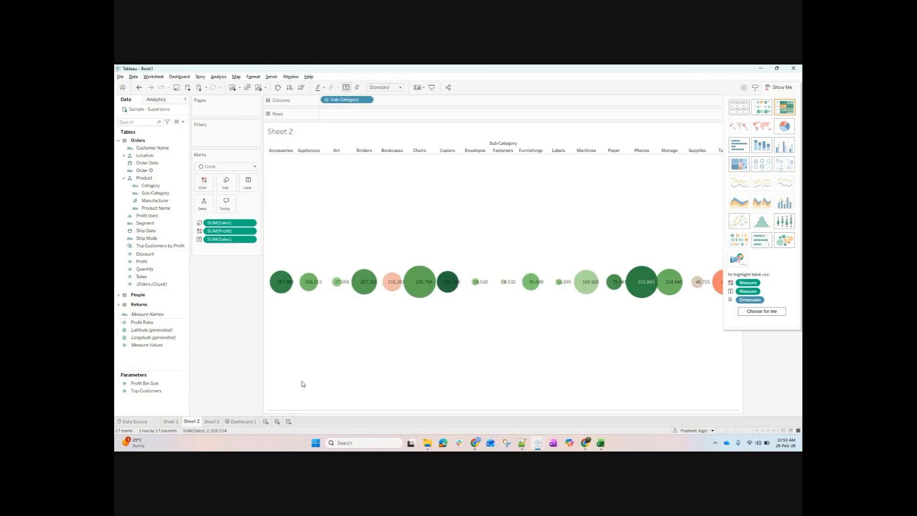
pyautogui.click(214, 423)
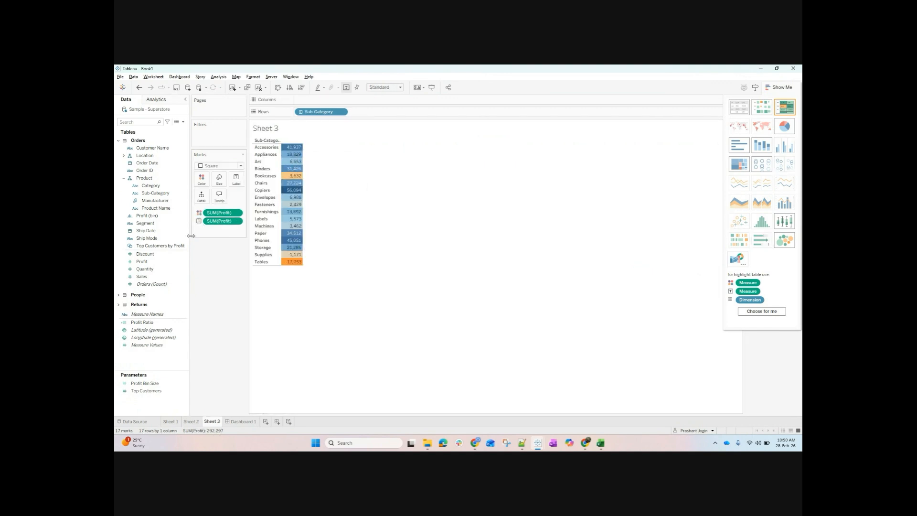
pyautogui.moveTo(142, 277); pyautogui.dragTo(216, 221)
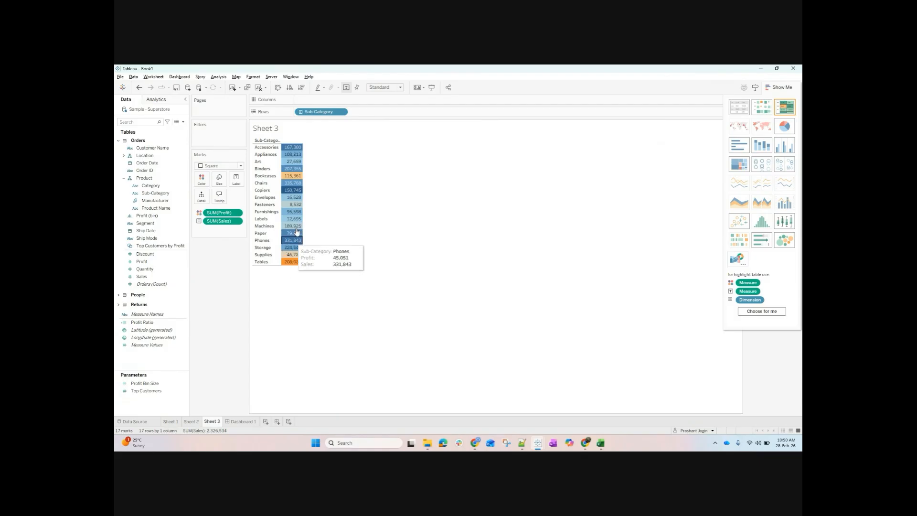
# Hide the Show Me chart list and compare the Sheet 2 heat map with the Sheet 3 highlight table.
pyautogui.click(191, 421)
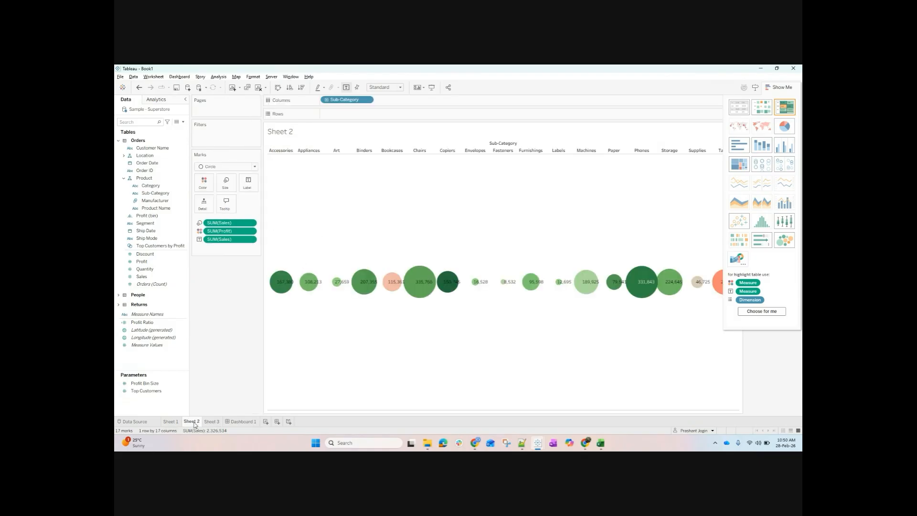
pyautogui.click(790, 89)
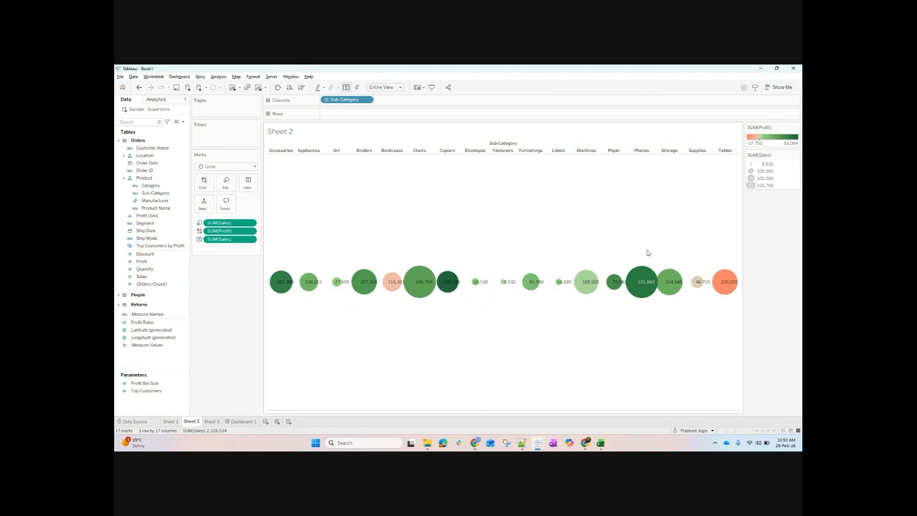
pyautogui.moveTo(730, 284)
pyautogui.click(211, 421)
pyautogui.moveTo(293, 203)
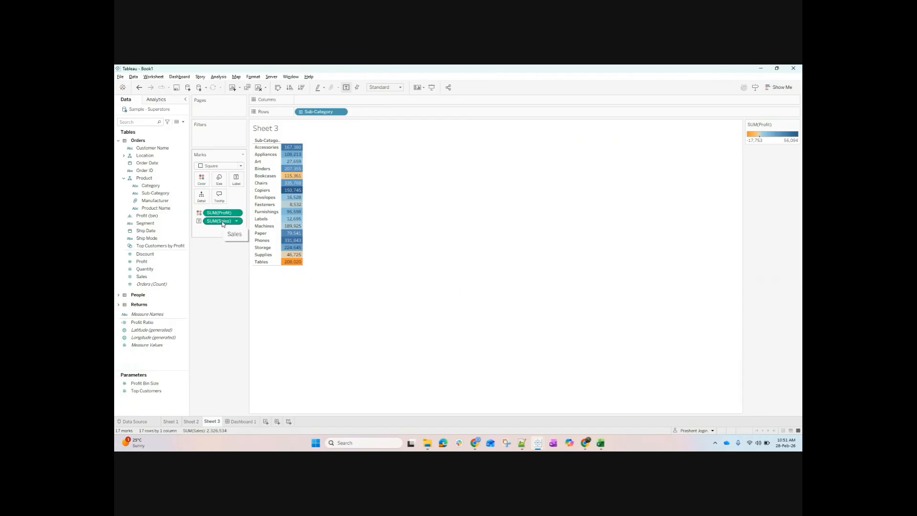
# Label the Sheet 3 highlight table with Profit instead of Sales, and compare it with the Sheet 2 heat map.
pyautogui.moveTo(222, 223); pyautogui.dragTo(238, 180)
pyautogui.moveTo(223, 212); pyautogui.dragTo(237, 182)
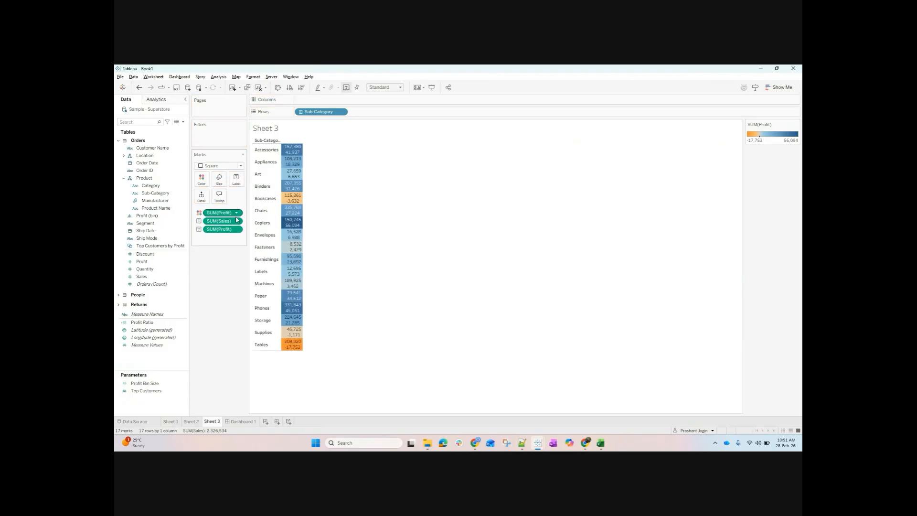
pyautogui.moveTo(228, 223); pyautogui.dragTo(234, 277)
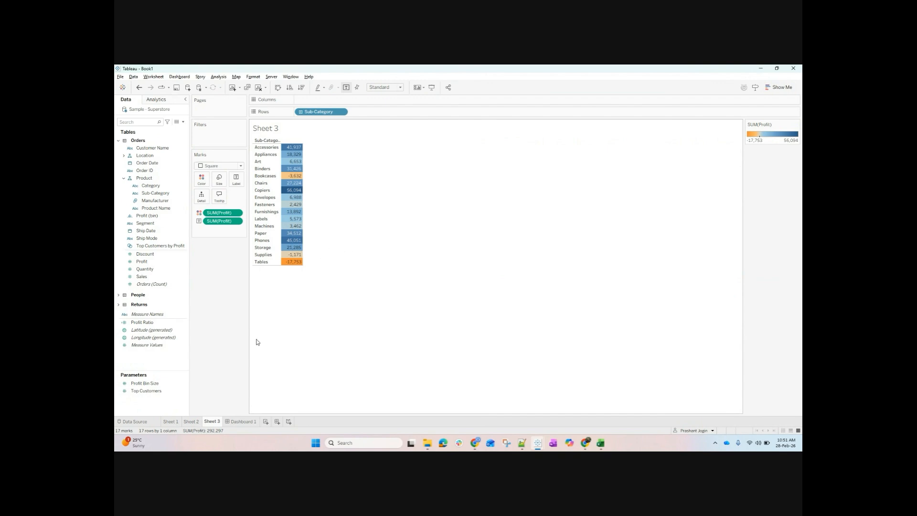
pyautogui.click(191, 421)
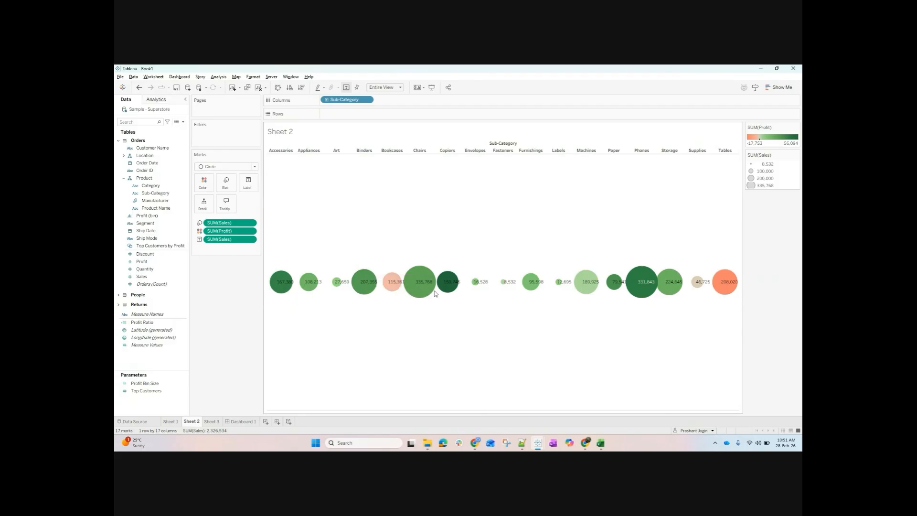
# Turn the Sheet 3 highlight table into a plain text table by removing the Profit colouring and setting the mark type to Automatic.
pyautogui.click(779, 87)
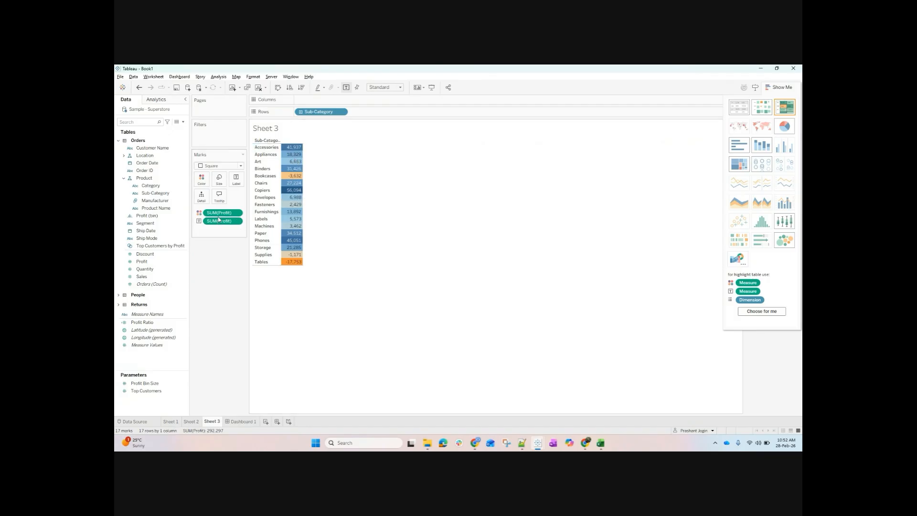
pyautogui.moveTo(219, 215); pyautogui.dragTo(198, 314)
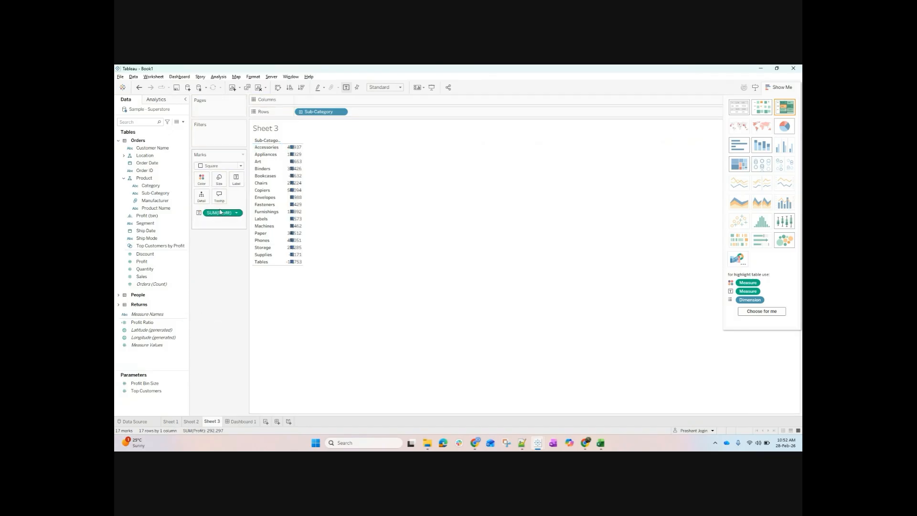
pyautogui.click(222, 165)
pyautogui.click(214, 173)
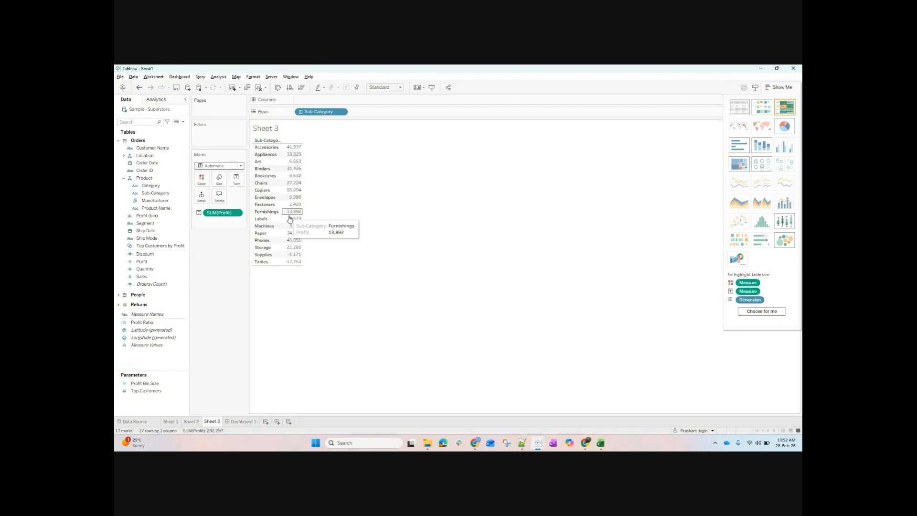
pyautogui.click(785, 89)
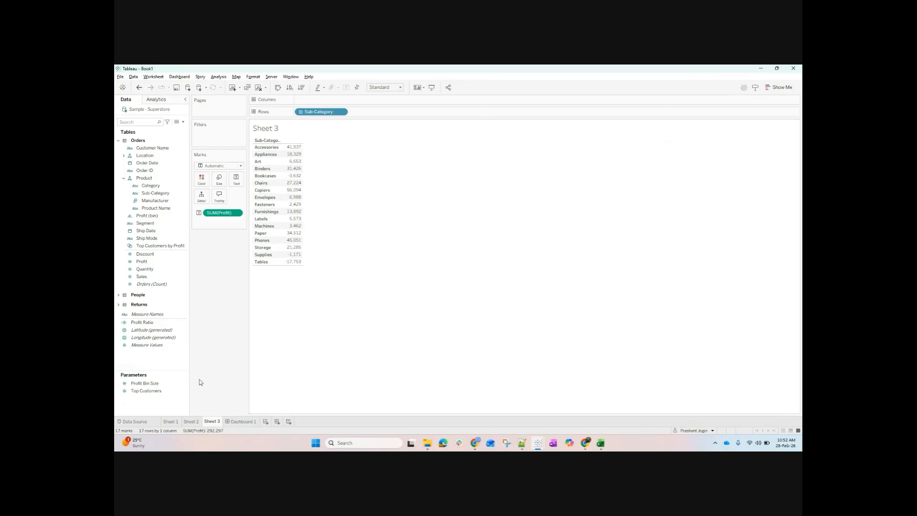
# Colour the Sub-Category table by a copy of SUM(Profit) and convert it to a highlight table.
pyautogui.moveTo(222, 212); pyautogui.dragTo(201, 179)
pyautogui.moveTo(222, 212); pyautogui.dragTo(185, 256)
pyautogui.moveTo(218, 213); pyautogui.dragTo(201, 179)
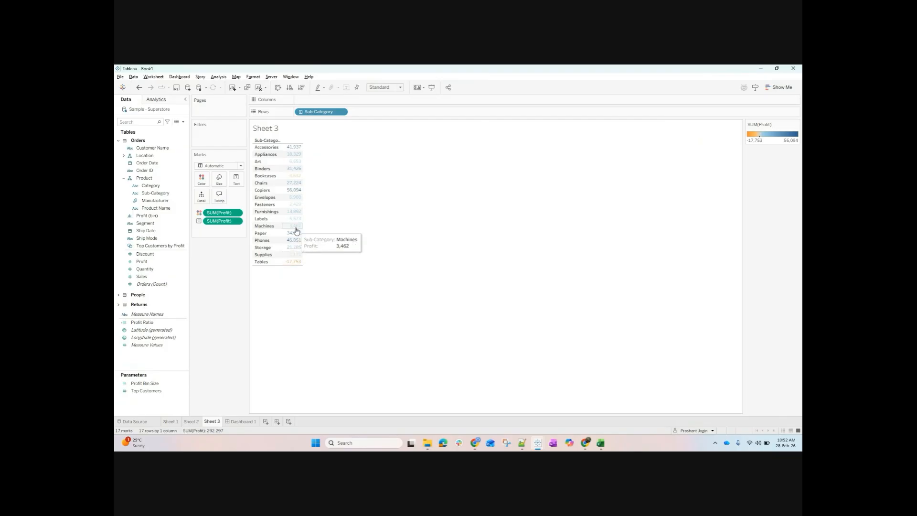
pyautogui.click(775, 93)
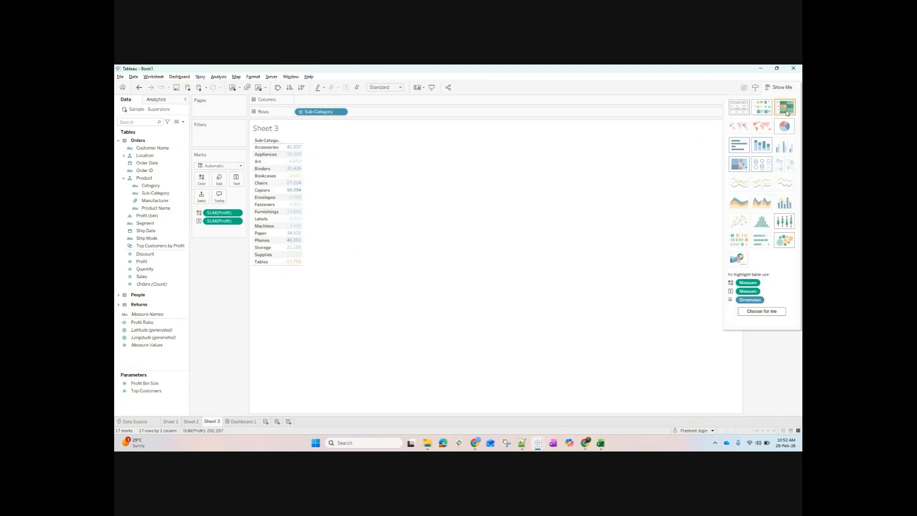
pyautogui.click(785, 108)
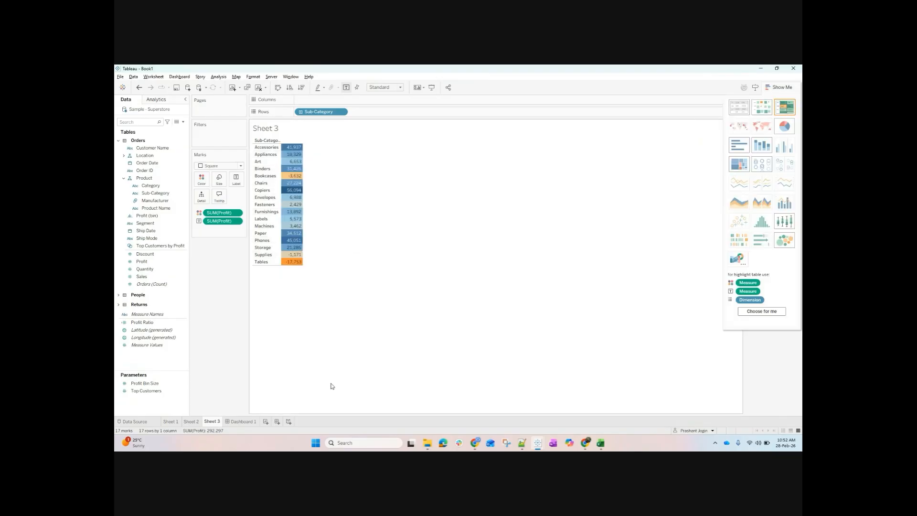
pyautogui.click(780, 88)
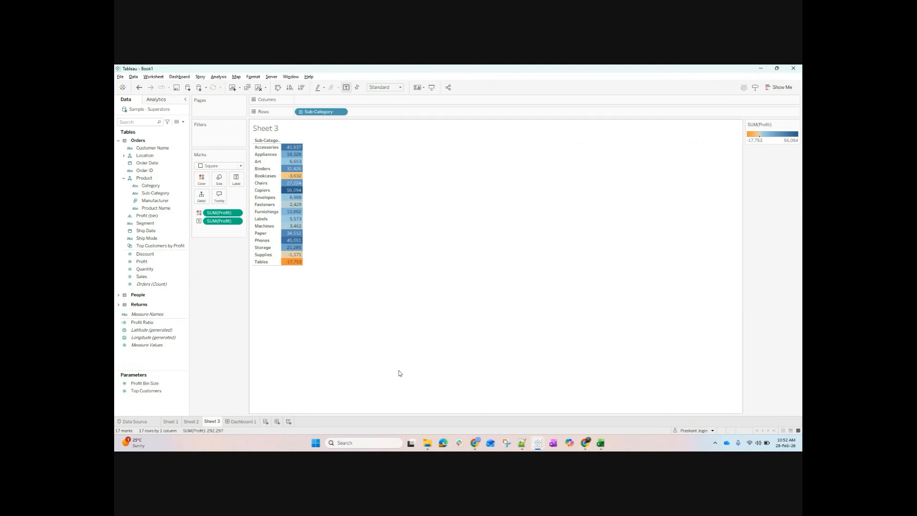
# Undo the highlight table and Profit colouring on Sheet 3, then redo both changes.
pyautogui.click(784, 85)
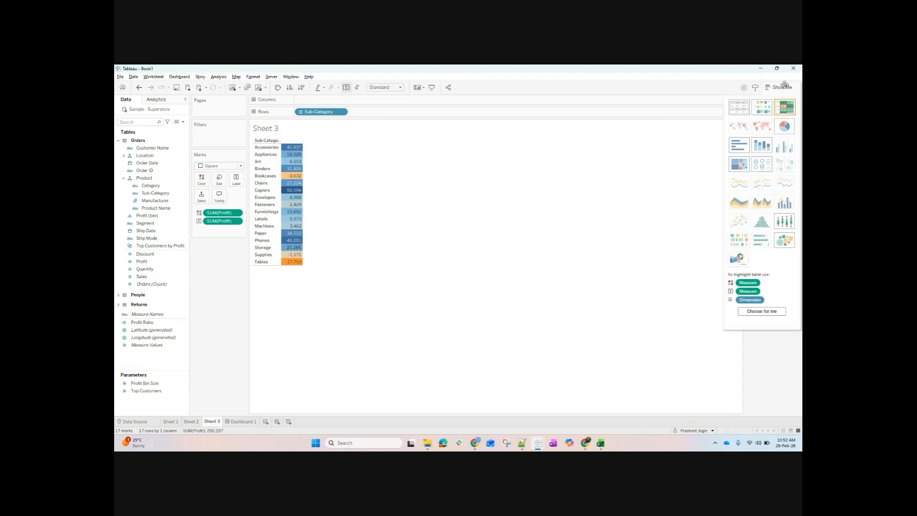
pyautogui.click(139, 87)
pyautogui.click(139, 87)
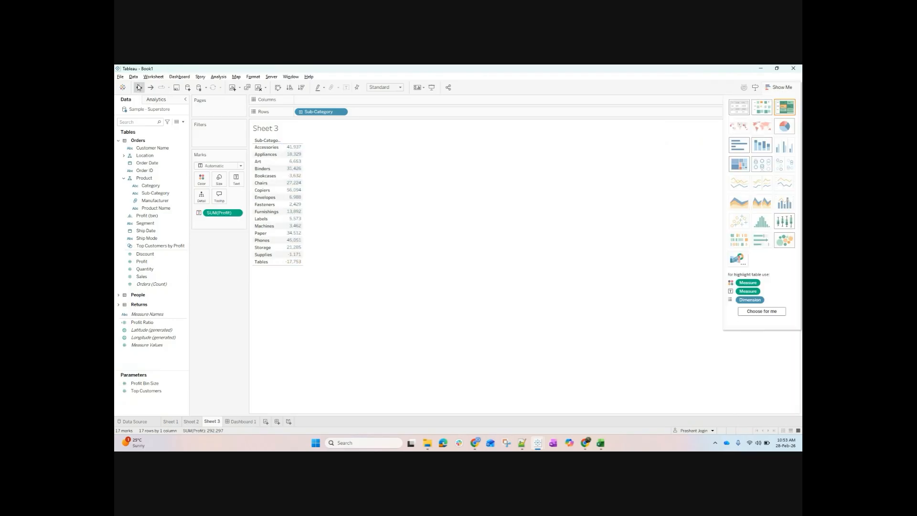
pyautogui.click(139, 87)
pyautogui.click(139, 87)
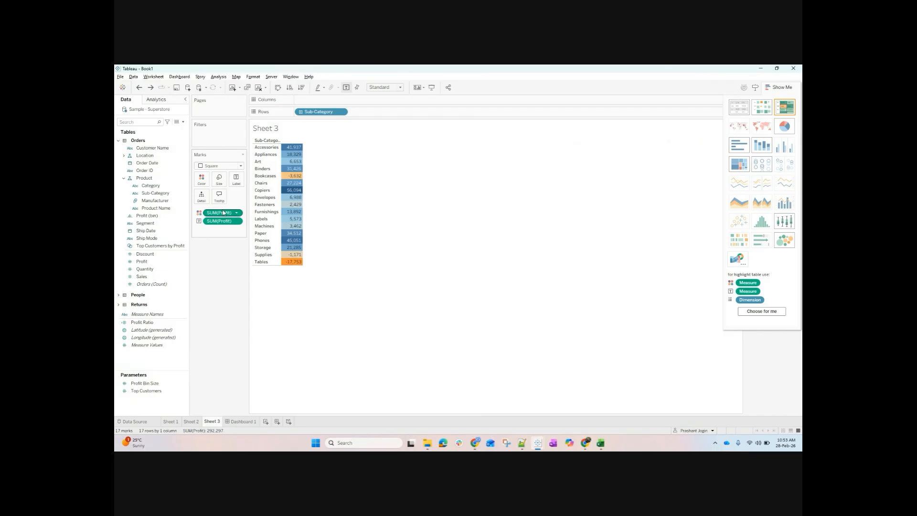
# Create a new worksheet and build a table with State/Province on rows and Sales as the values.
pyautogui.click(265, 421)
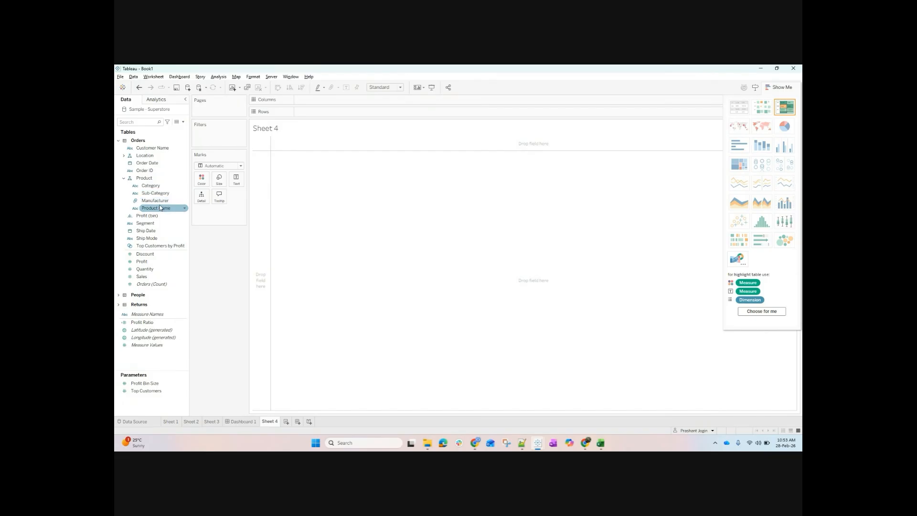
pyautogui.click(124, 155)
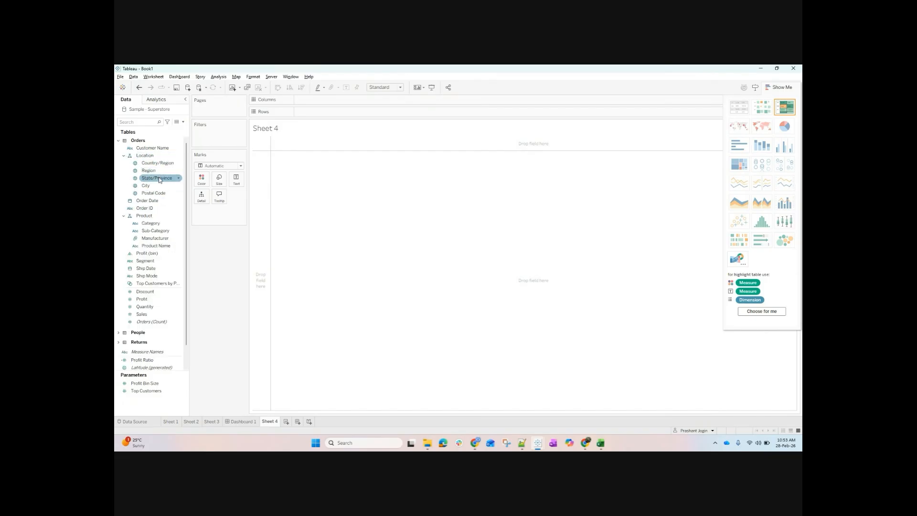
pyautogui.moveTo(159, 179); pyautogui.dragTo(321, 111)
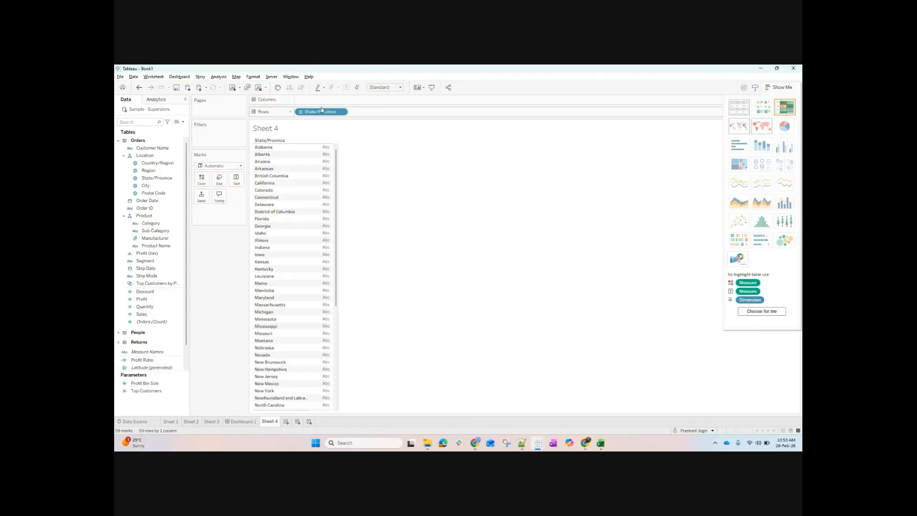
pyautogui.scroll(-5, 308, 291)
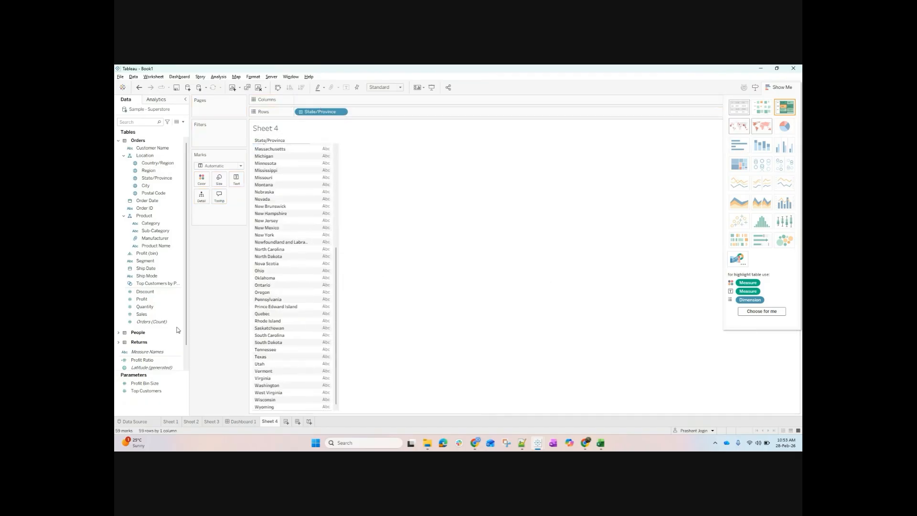
pyautogui.click(139, 315)
pyautogui.doubleClick(142, 315)
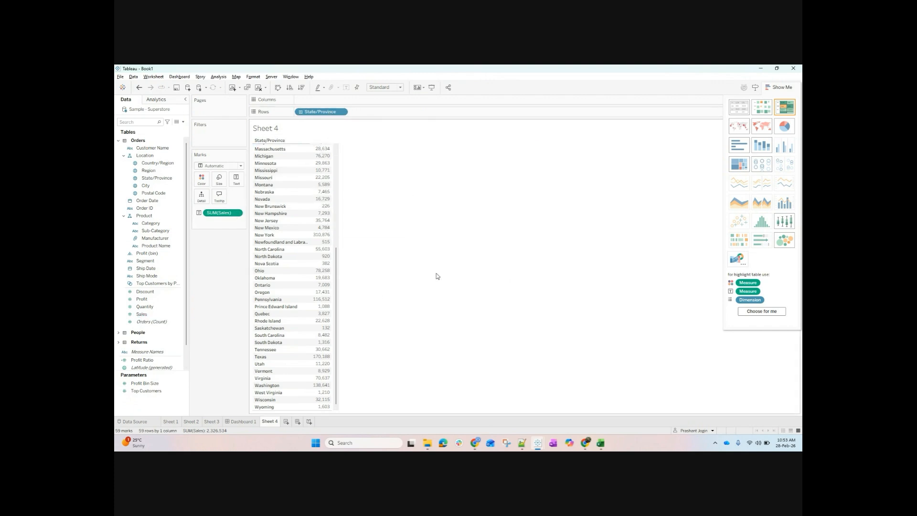
pyautogui.scroll(5, 286, 213)
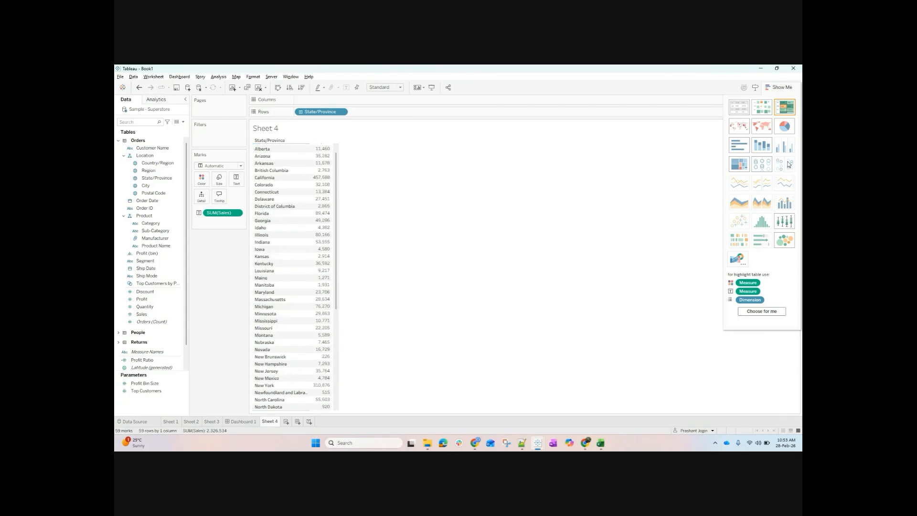
pyautogui.scroll(1, 287, 252)
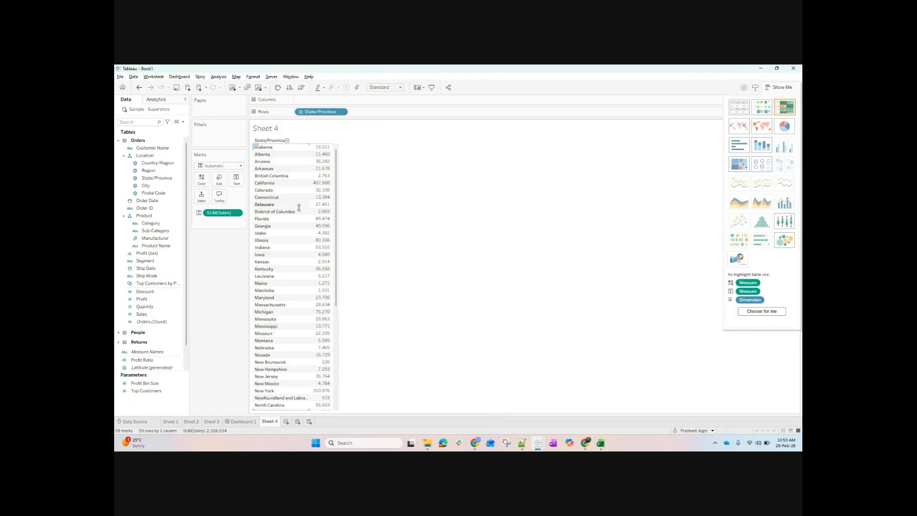
# Convert the state Sales table to a highlight table and compare the colour intensity across states.
pyautogui.click(791, 111)
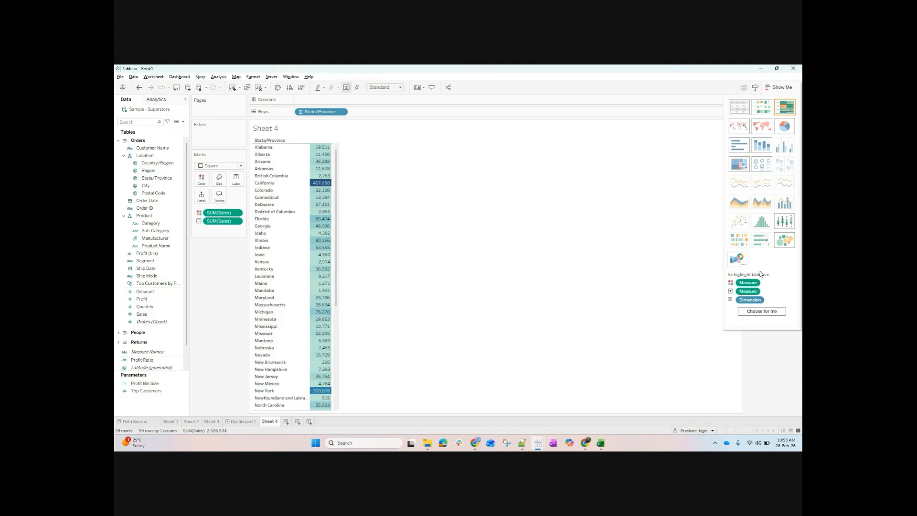
pyautogui.scroll(-2, 337, 282)
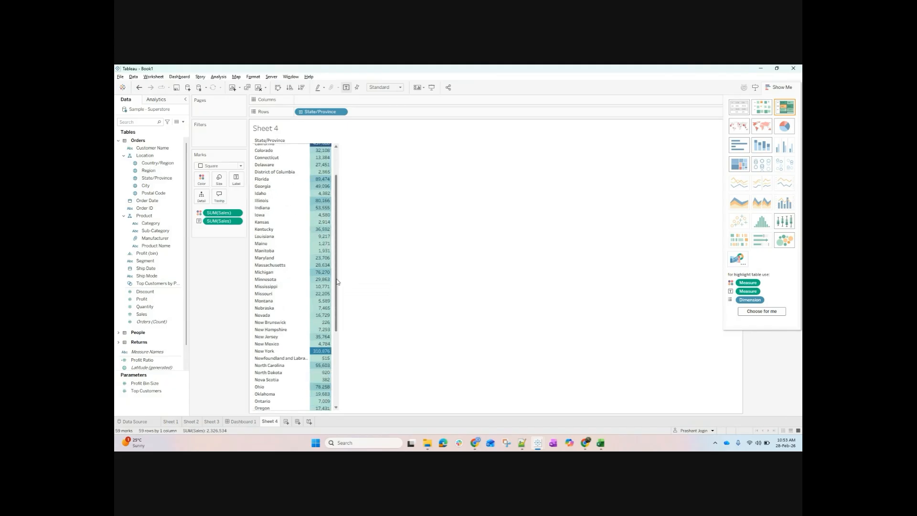
pyautogui.moveTo(337, 282); pyautogui.dragTo(327, 368)
pyautogui.scroll(6, 342, 341)
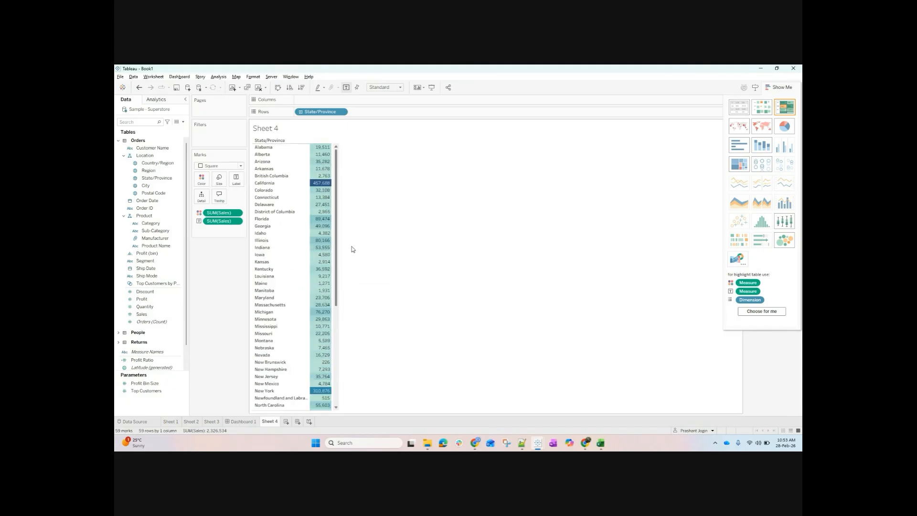
pyautogui.moveTo(320, 189)
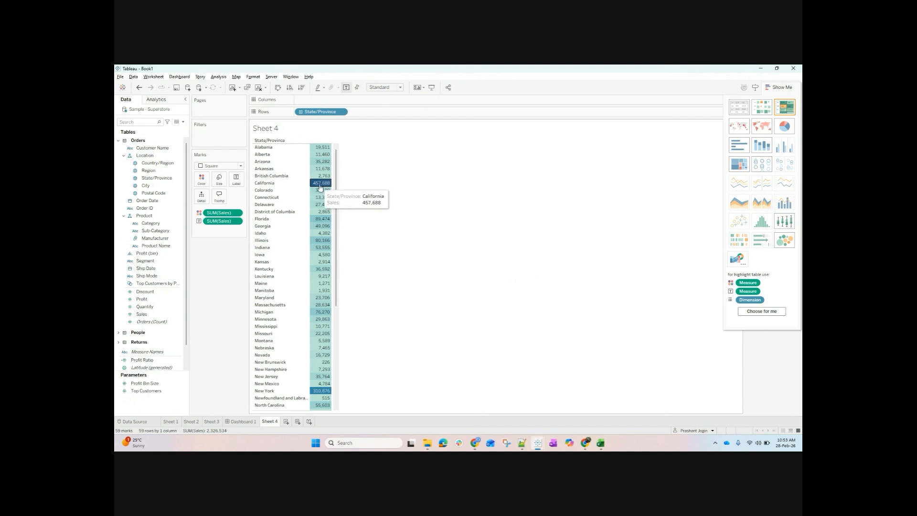
pyautogui.scroll(-3, 318, 330)
pyautogui.scroll(3, 318, 345)
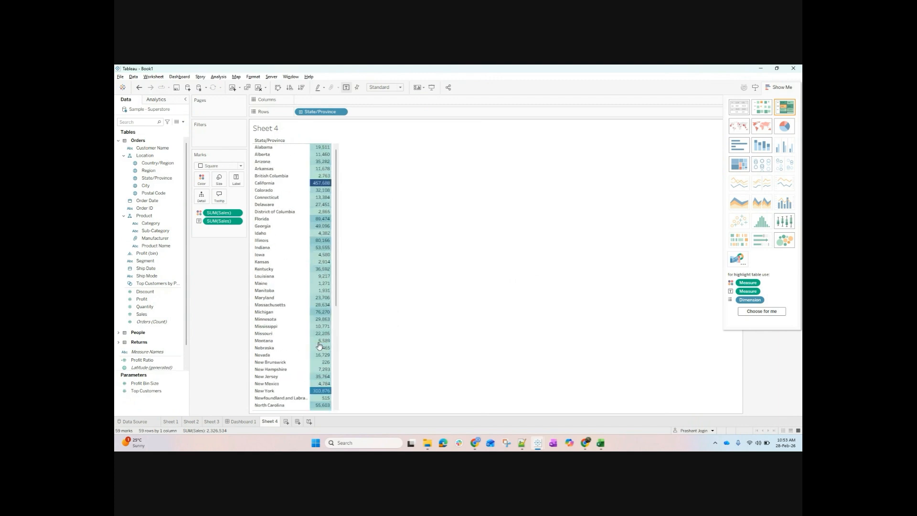
# Clear Sheet 4 and rebuild the table with State/Province on rows and Profit and Sales as values.
pyautogui.click(258, 87)
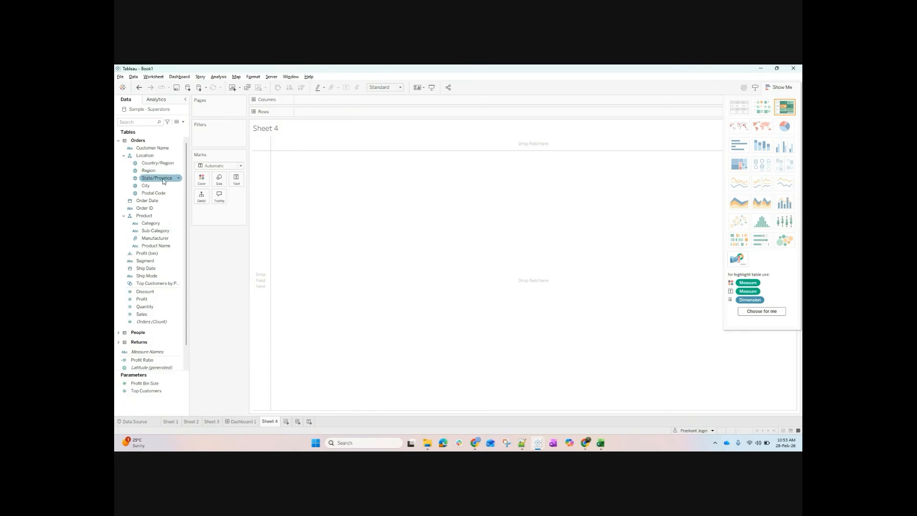
pyautogui.moveTo(163, 177); pyautogui.dragTo(317, 112)
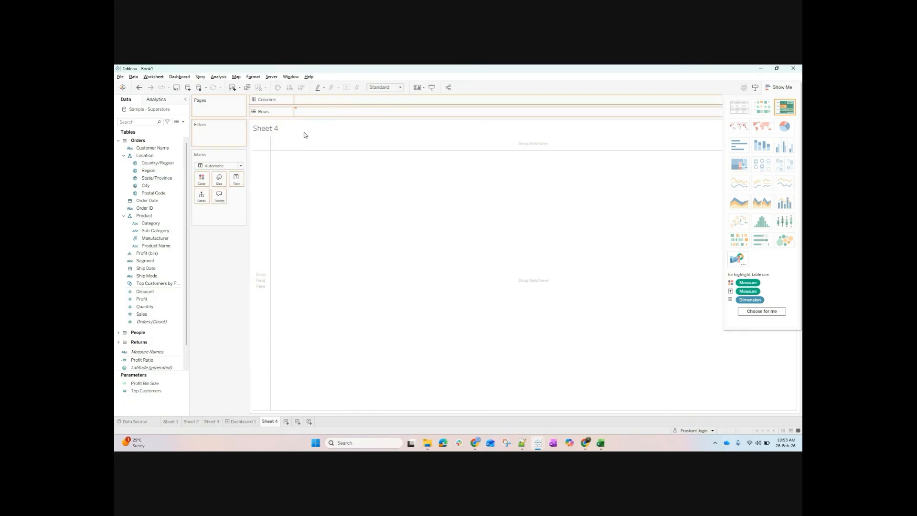
pyautogui.doubleClick(141, 298)
pyautogui.doubleClick(153, 314)
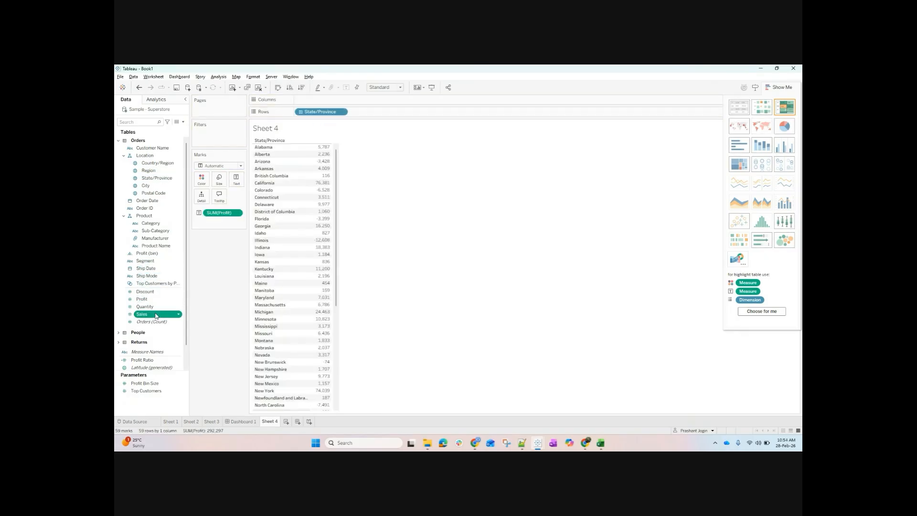
# Turn the state table into a highlight table showing only Profit and examine the colours across states.
pyautogui.moveTo(336, 170)
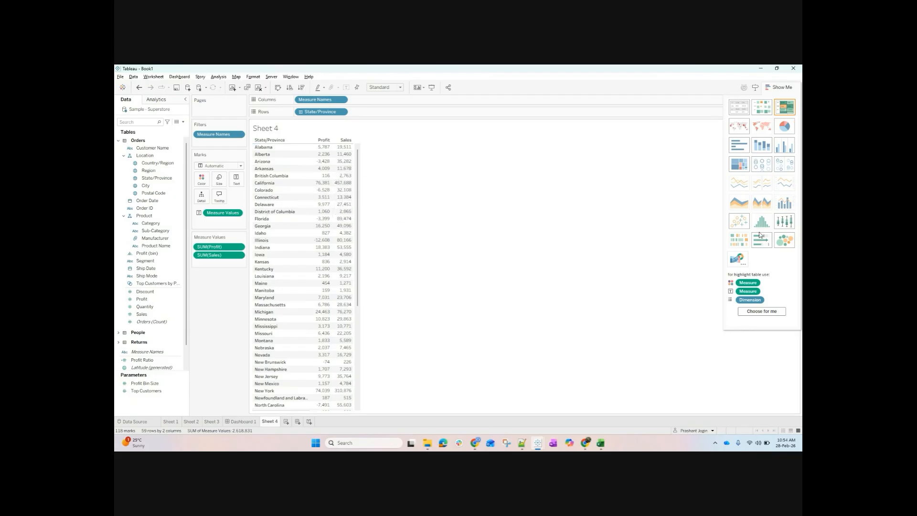
pyautogui.click(761, 312)
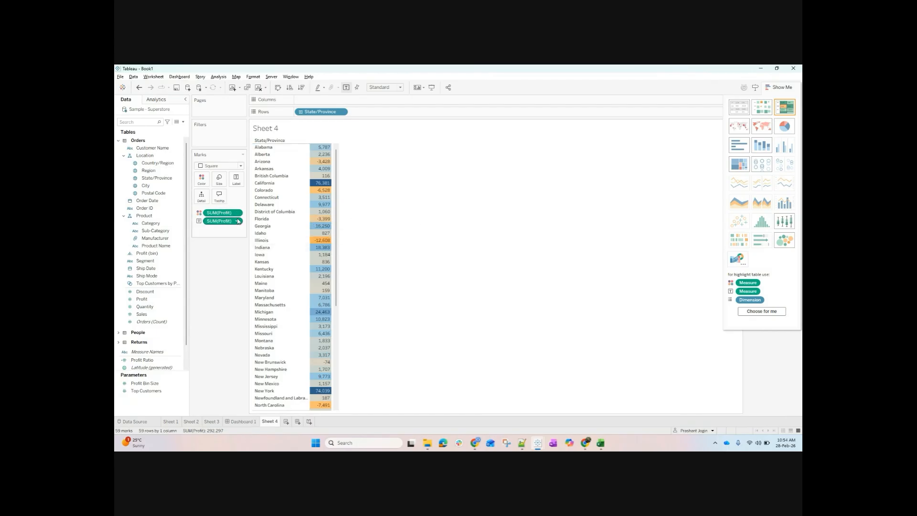
pyautogui.moveTo(313, 213)
pyautogui.scroll(-6, 329, 219)
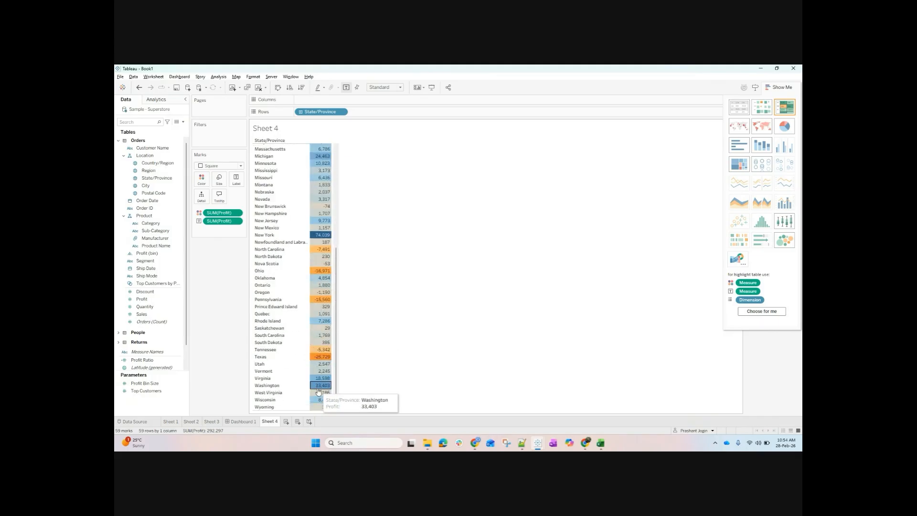
pyautogui.moveTo(328, 384)
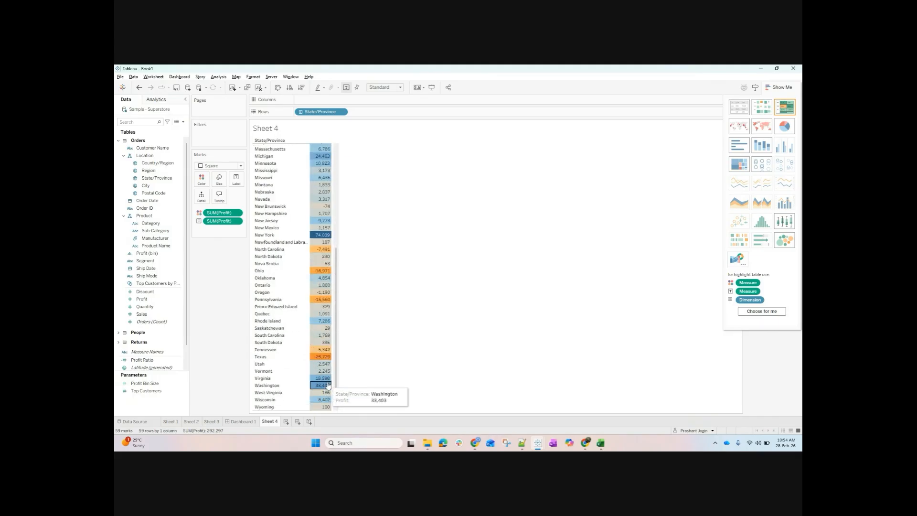
# Switch the state Profit table to a heat map and back to a highlight table.
pyautogui.scroll(6, 328, 385)
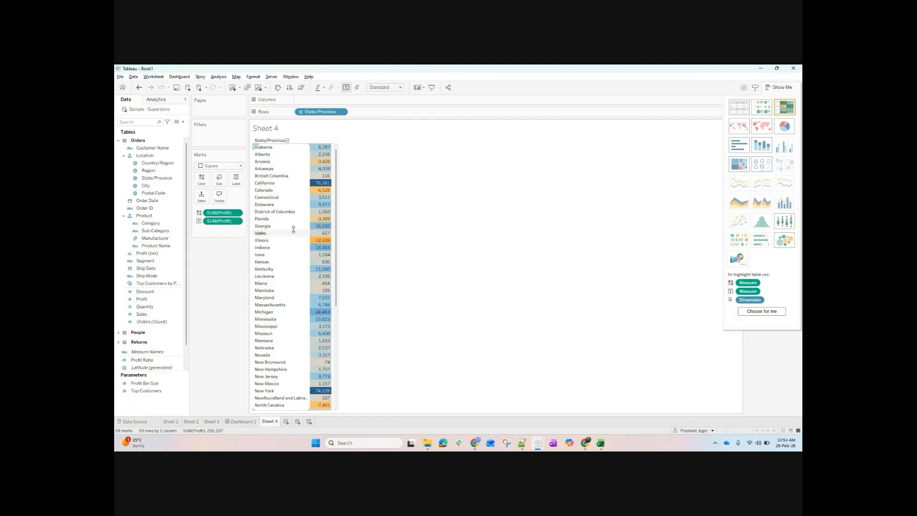
pyautogui.click(762, 108)
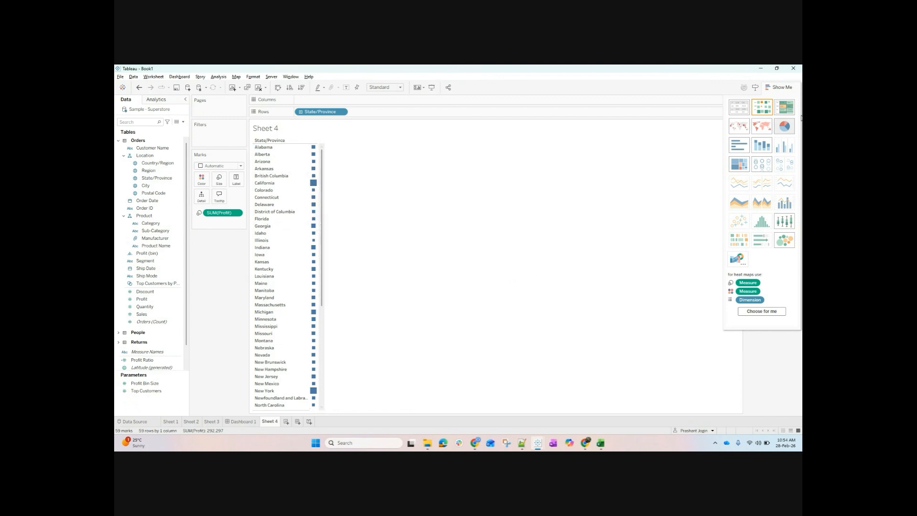
pyautogui.click(783, 107)
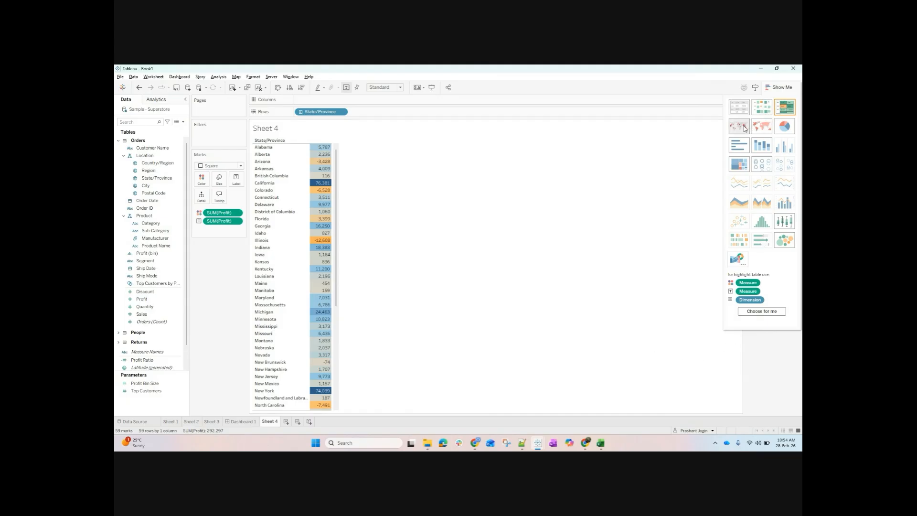
# Create a new worksheet and place State/Province on rows.
pyautogui.click(285, 422)
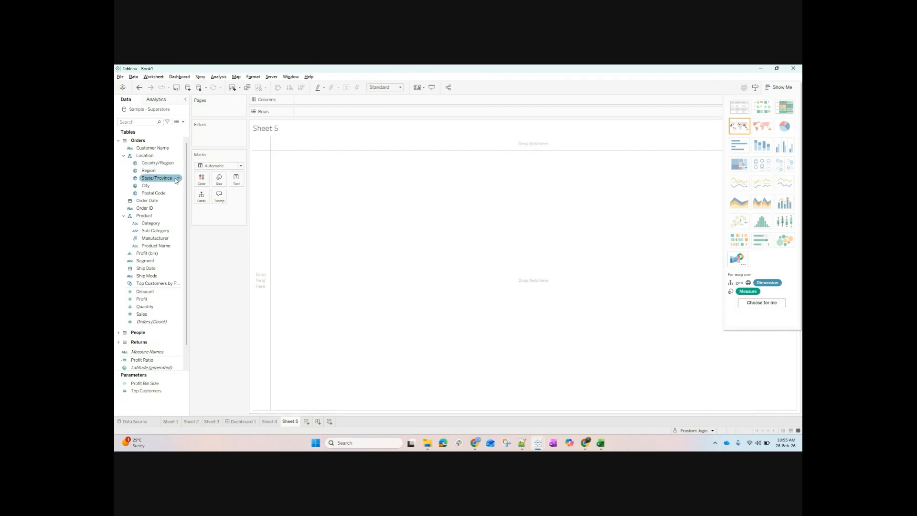
pyautogui.moveTo(156, 178); pyautogui.dragTo(334, 111)
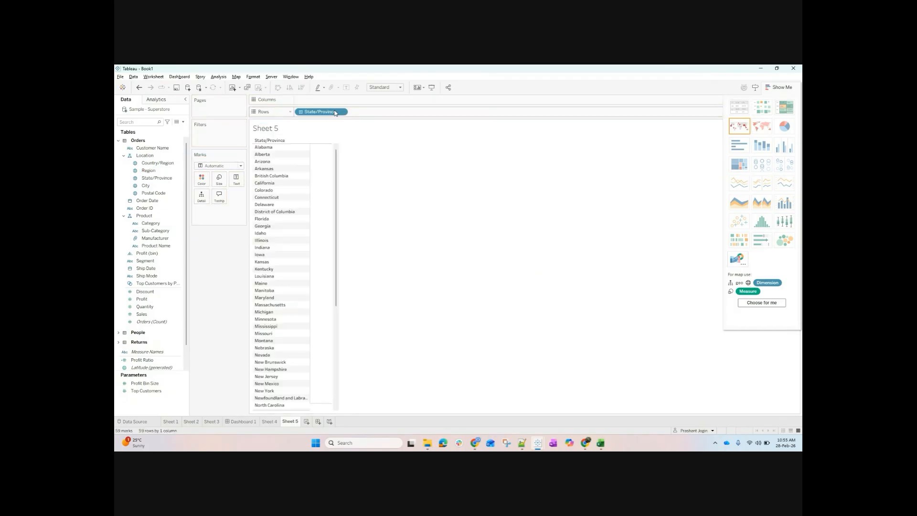
# Examine the geographic role options of the Country/Region field without changing them.
pyautogui.click(136, 164)
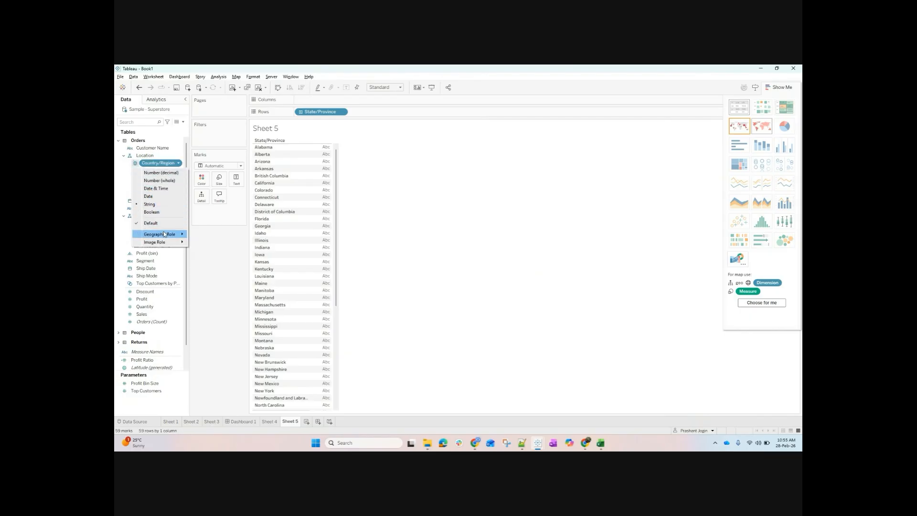
pyautogui.moveTo(163, 237)
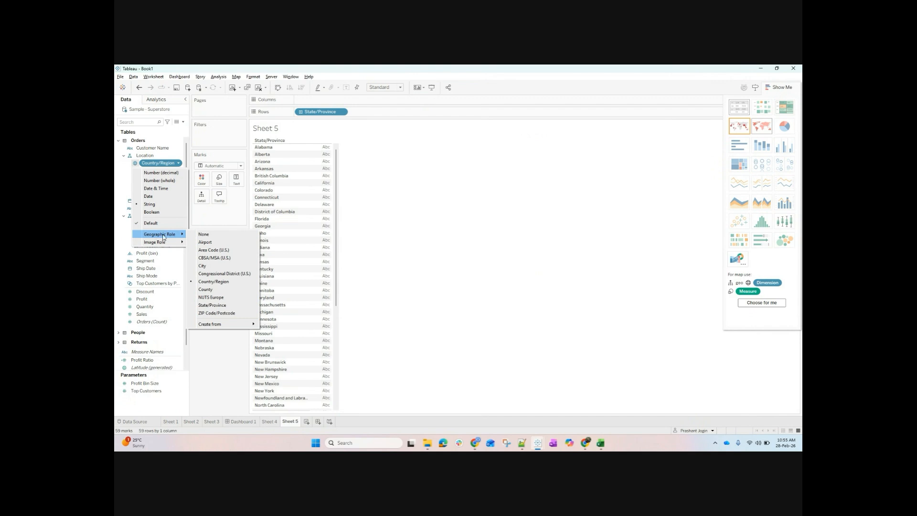
pyautogui.click(224, 359)
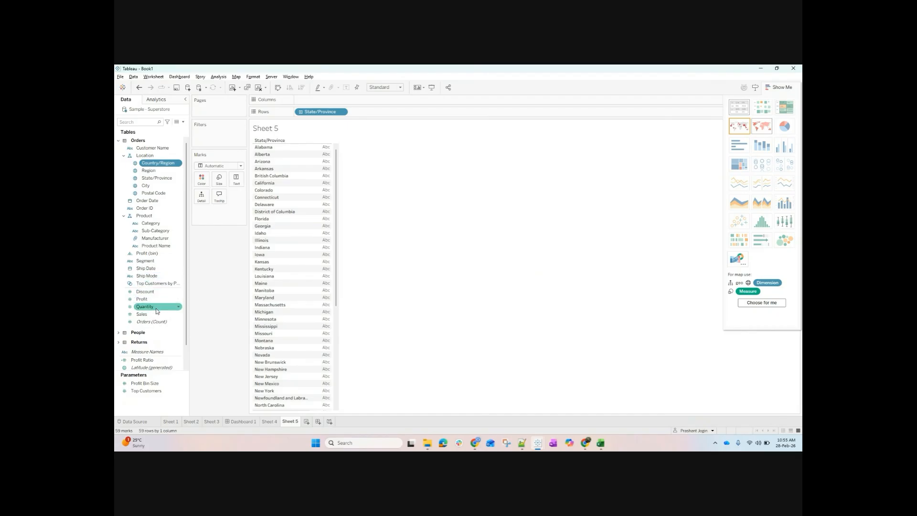
# Add Profit as the values of the State/Province table on the new worksheet.
pyautogui.moveTo(142, 298); pyautogui.dragTo(323, 249)
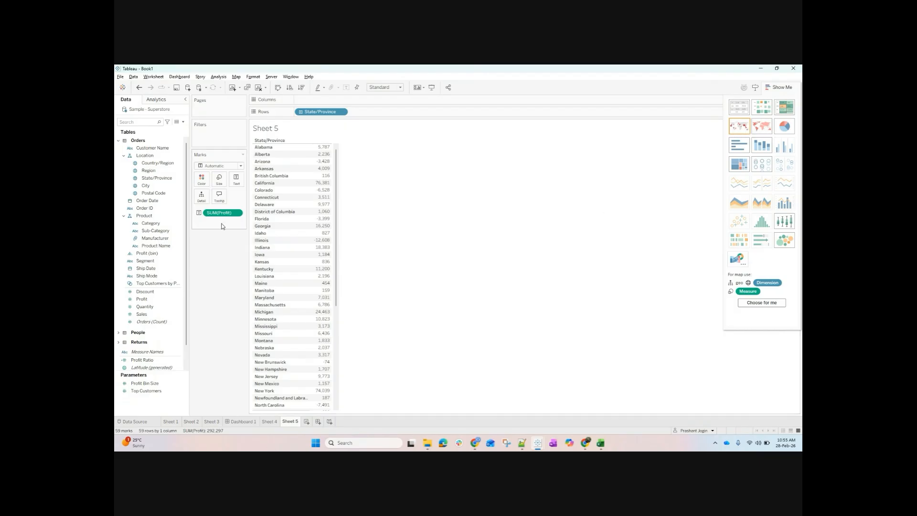
# Remove Profit and State/Province from the worksheet, and add Profit back alone as the displayed value.
pyautogui.moveTo(221, 213); pyautogui.dragTo(220, 288)
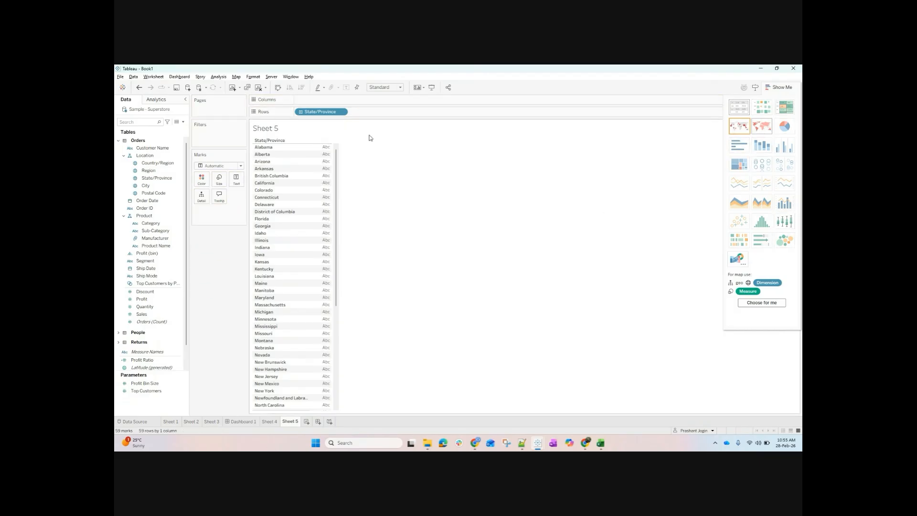
pyautogui.moveTo(314, 118); pyautogui.dragTo(154, 174)
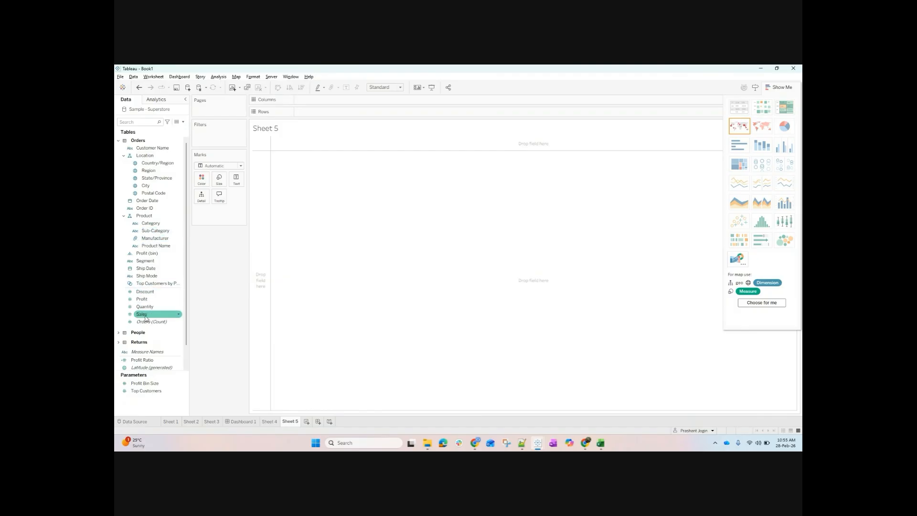
pyautogui.moveTo(147, 305); pyautogui.dragTo(239, 182)
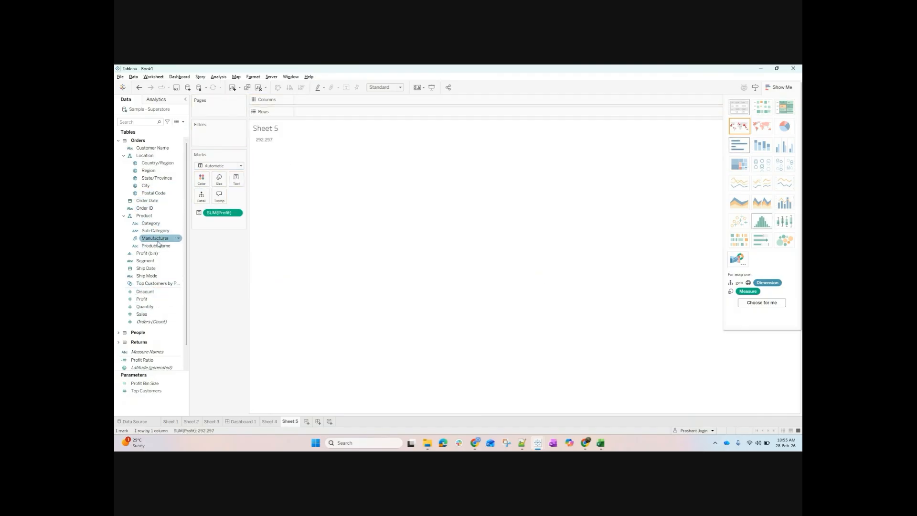
# Try to map Profit by Sub-Category using automatically chosen fields, and undo back to Profit alone.
pyautogui.moveTo(155, 231); pyautogui.dragTo(321, 112)
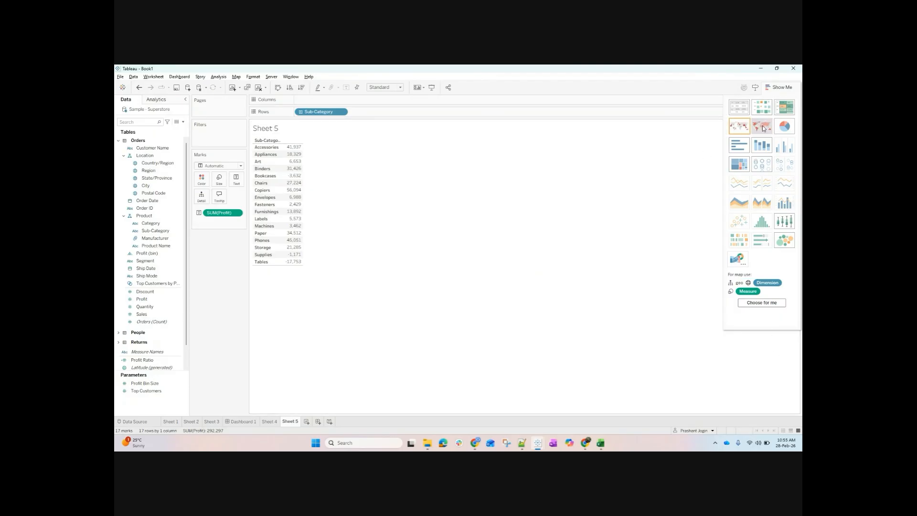
pyautogui.click(747, 304)
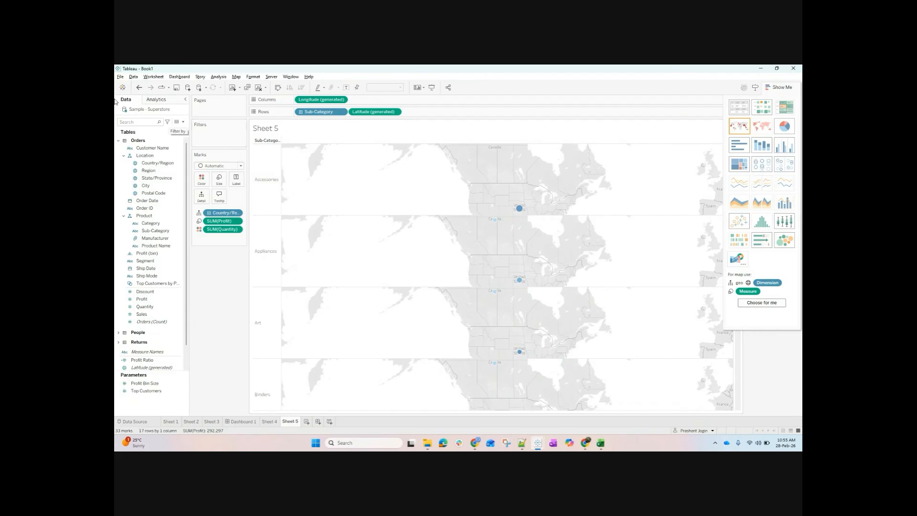
pyautogui.click(139, 87)
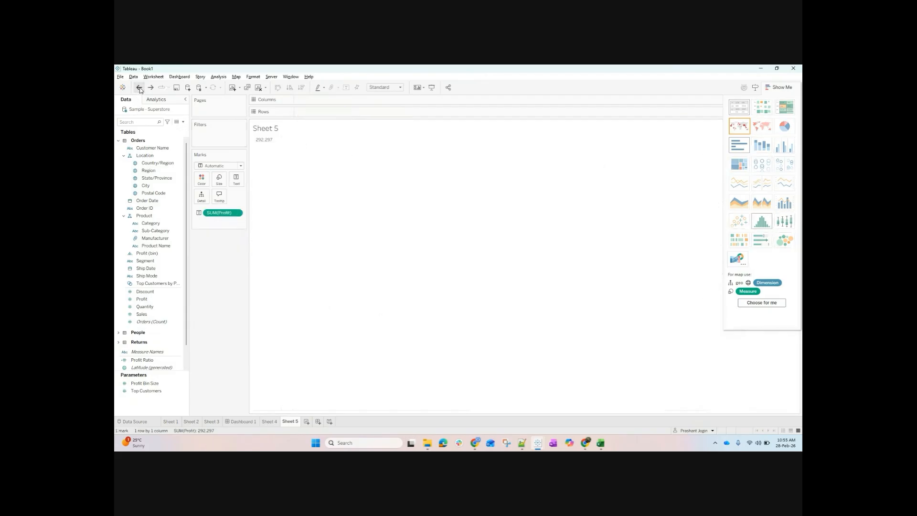
# Place State/Province on rows and convert the Profit table into a symbol map.
pyautogui.moveTo(157, 178); pyautogui.dragTo(347, 113)
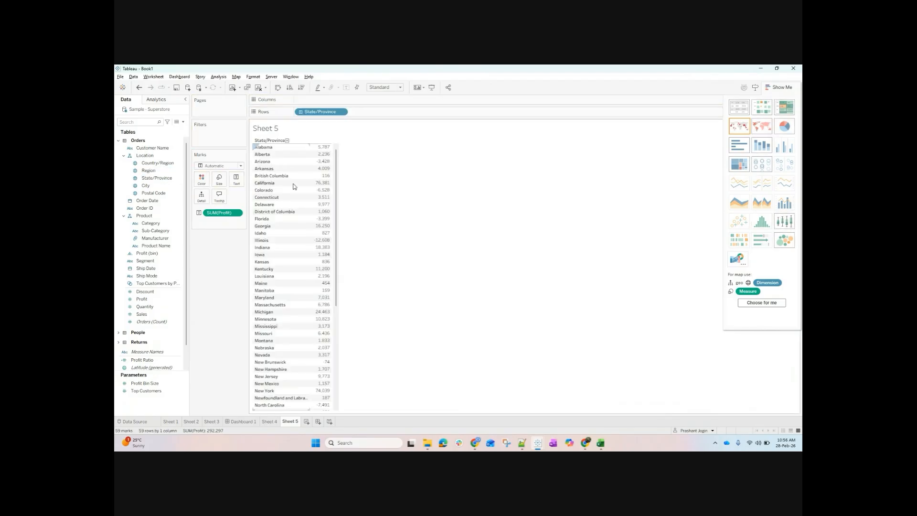
pyautogui.click(739, 126)
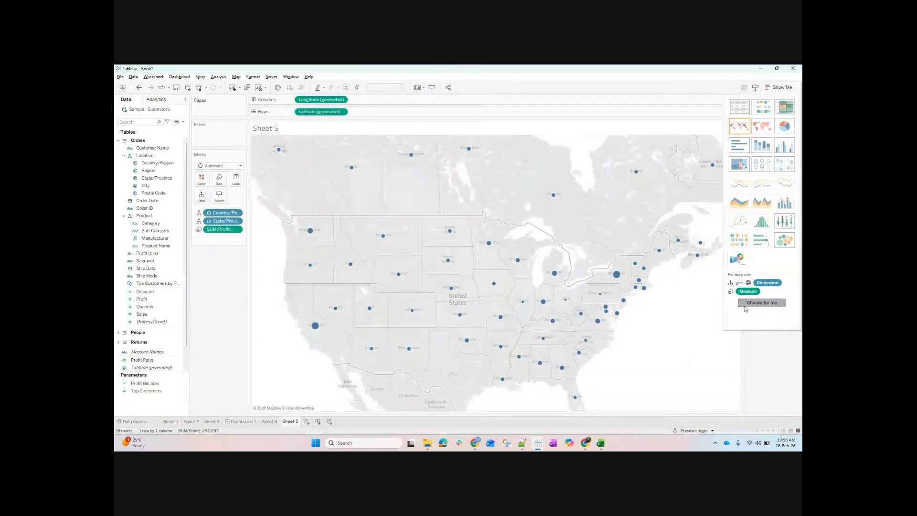
pyautogui.click(781, 89)
pyautogui.moveTo(309, 236)
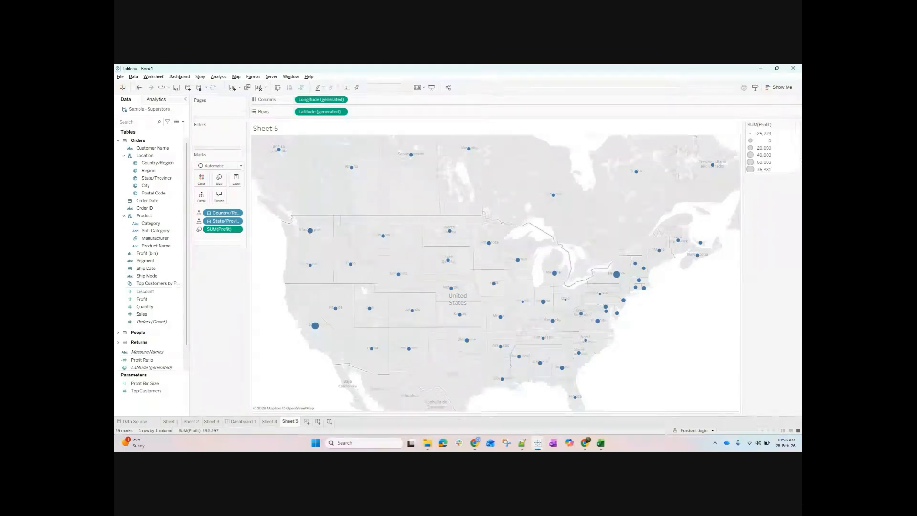
# Enlarge the map circles and compare the filled map with the symbol map, ending on the symbol map.
pyautogui.click(779, 86)
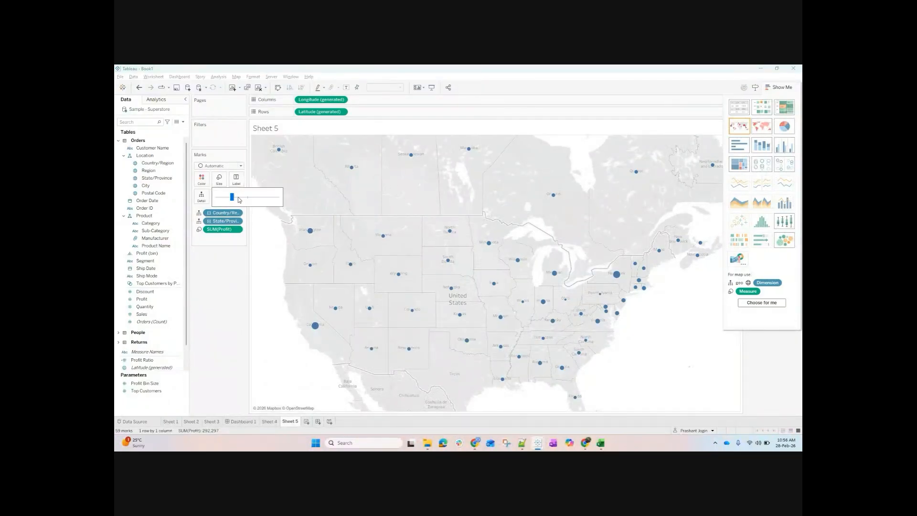
pyautogui.click(261, 198)
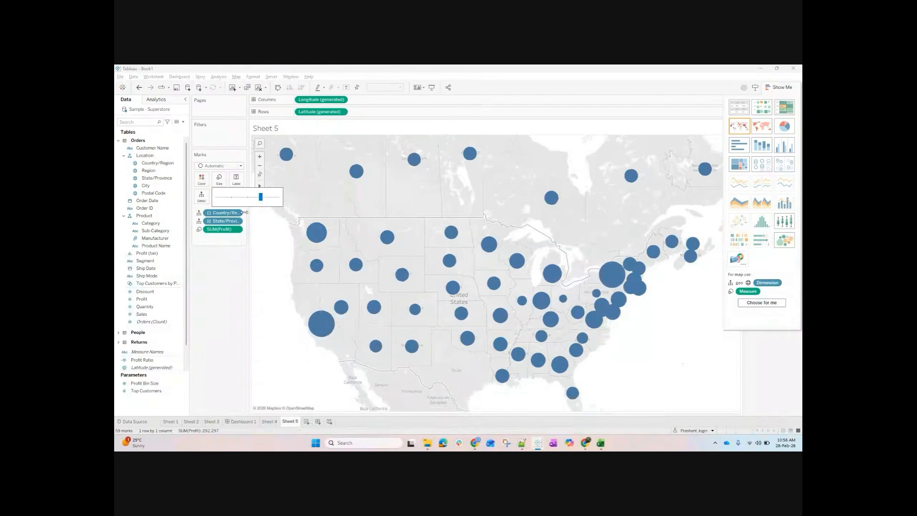
pyautogui.click(761, 128)
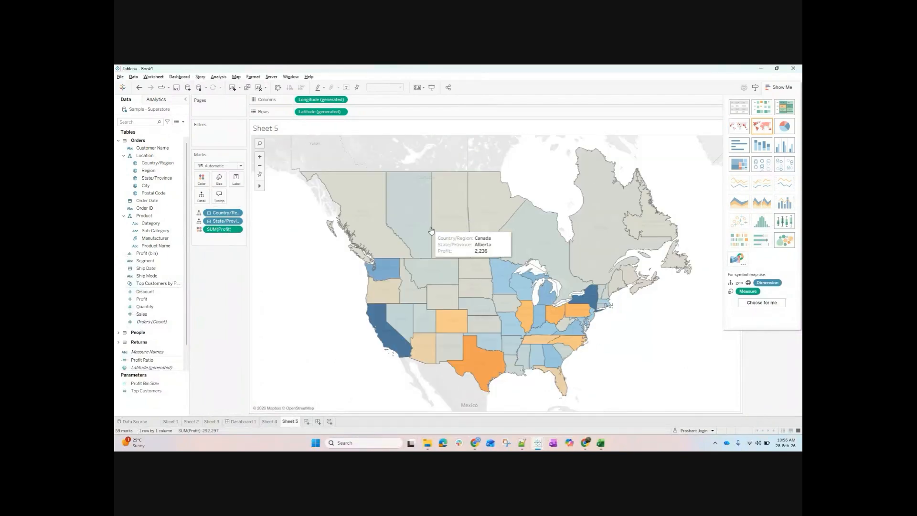
pyautogui.click(739, 127)
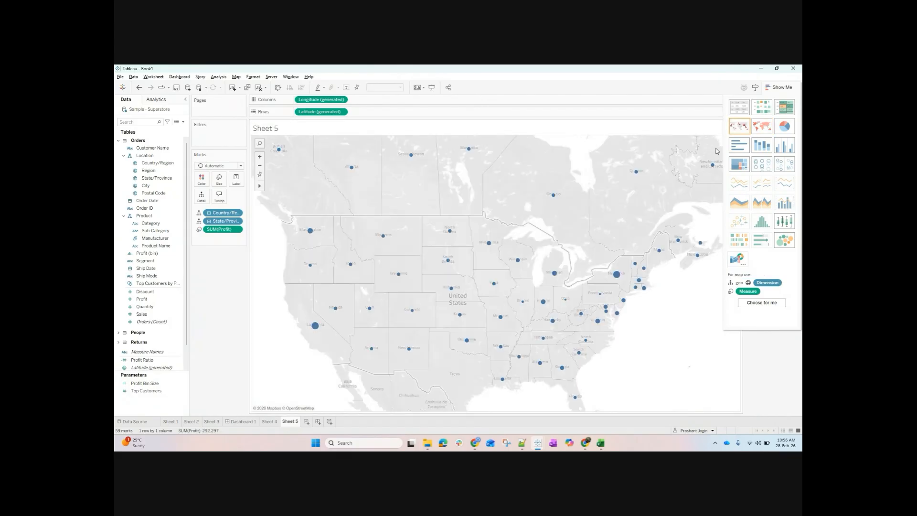
pyautogui.click(764, 132)
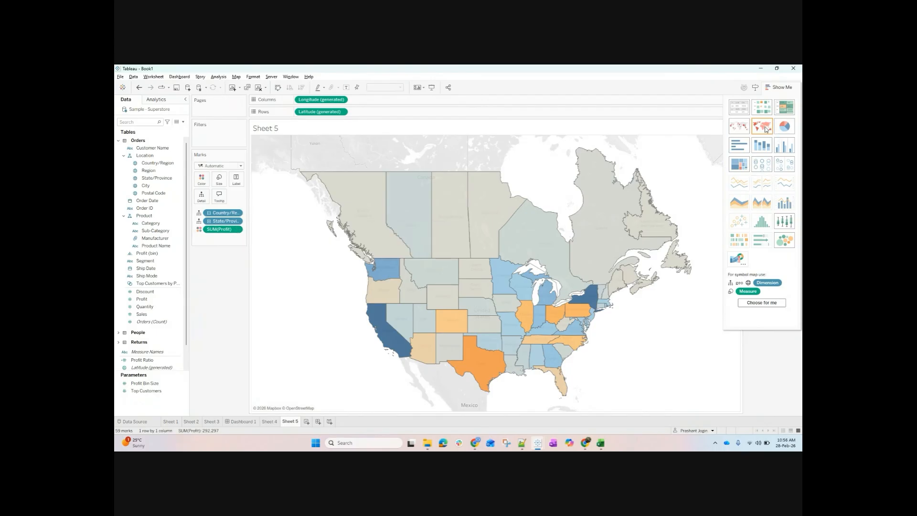
pyautogui.click(740, 127)
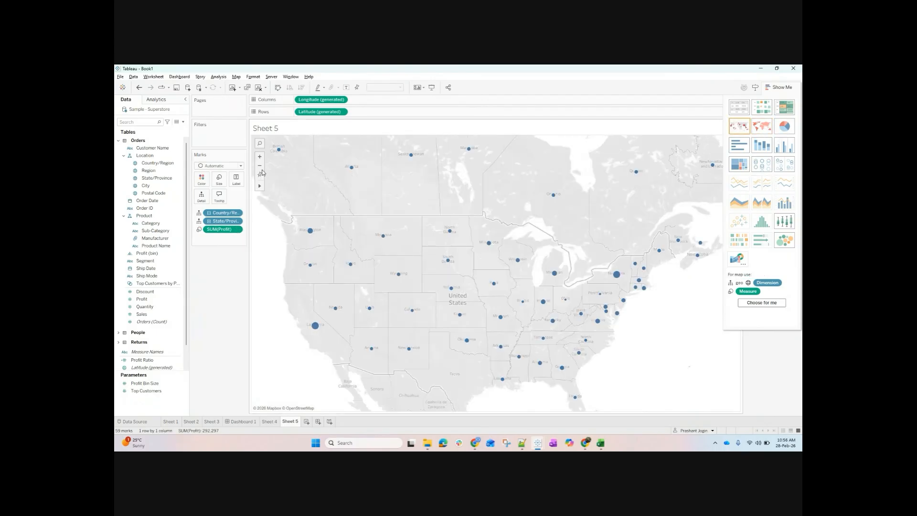
pyautogui.click(762, 126)
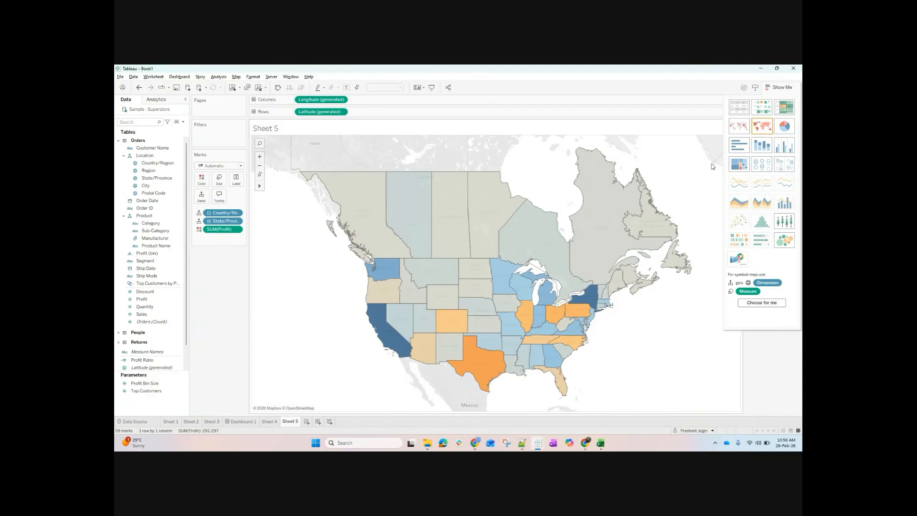
pyautogui.click(739, 127)
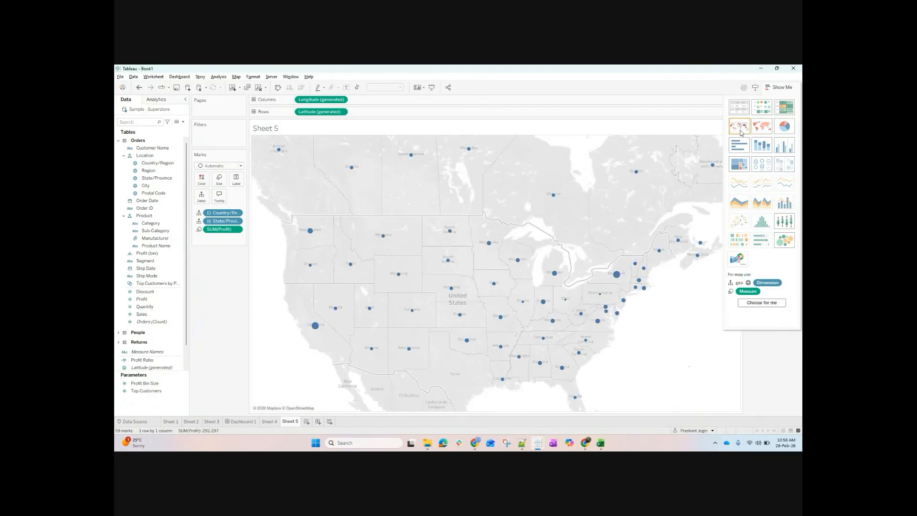
# Enlarge the symbol map's circles and color them by Profit, keeping Profit on size.
pyautogui.moveTo(316, 327)
pyautogui.click(226, 177)
pyautogui.moveTo(259, 198); pyautogui.dragTo(274, 197)
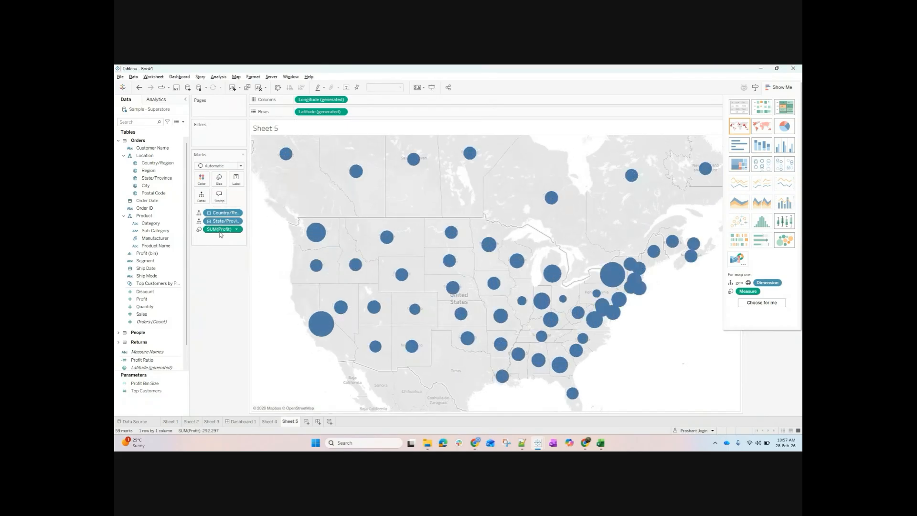
pyautogui.moveTo(223, 233); pyautogui.dragTo(200, 179)
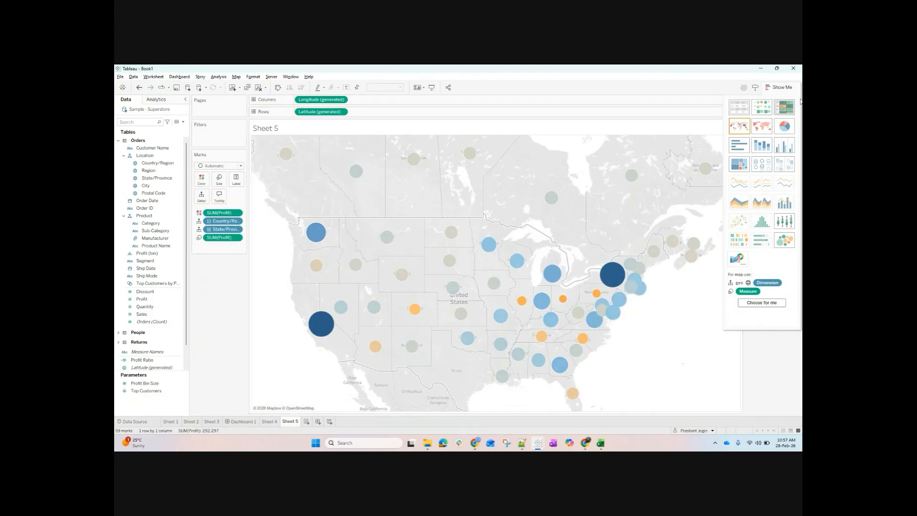
pyautogui.click(789, 88)
pyautogui.moveTo(323, 334)
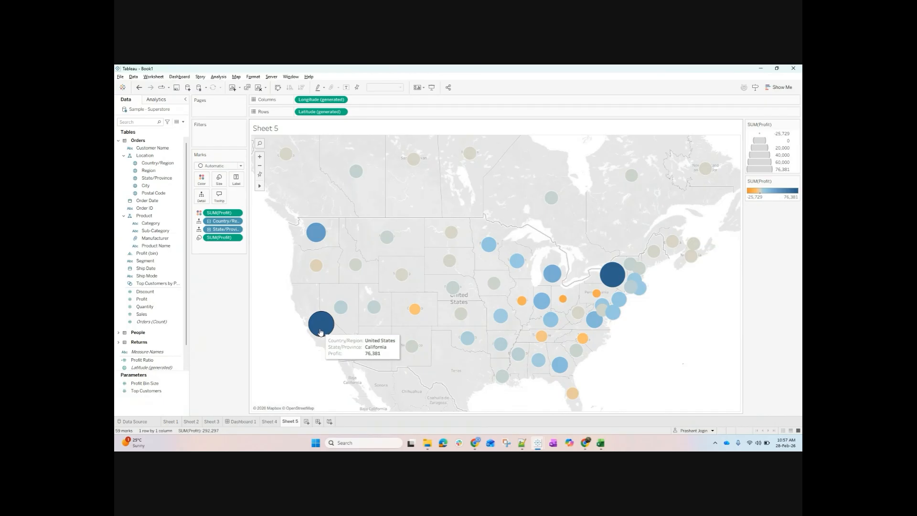
pyautogui.moveTo(521, 308)
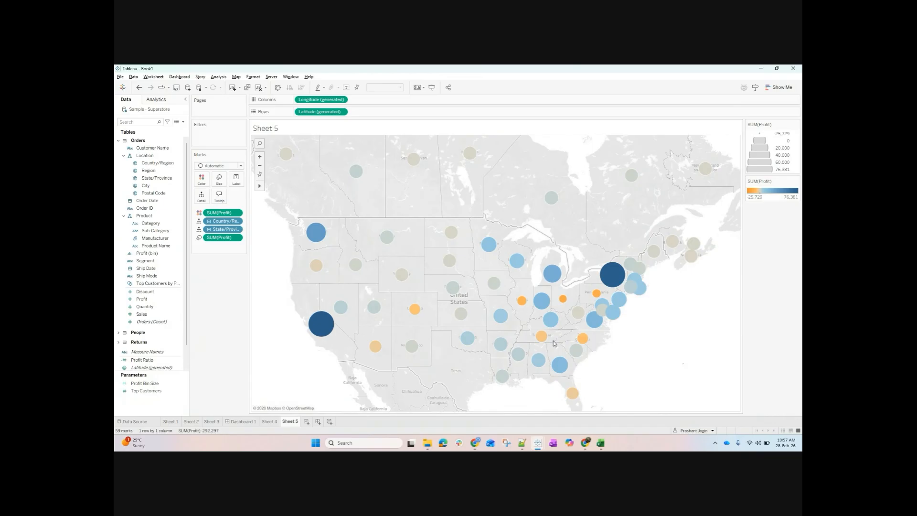
pyautogui.click(780, 87)
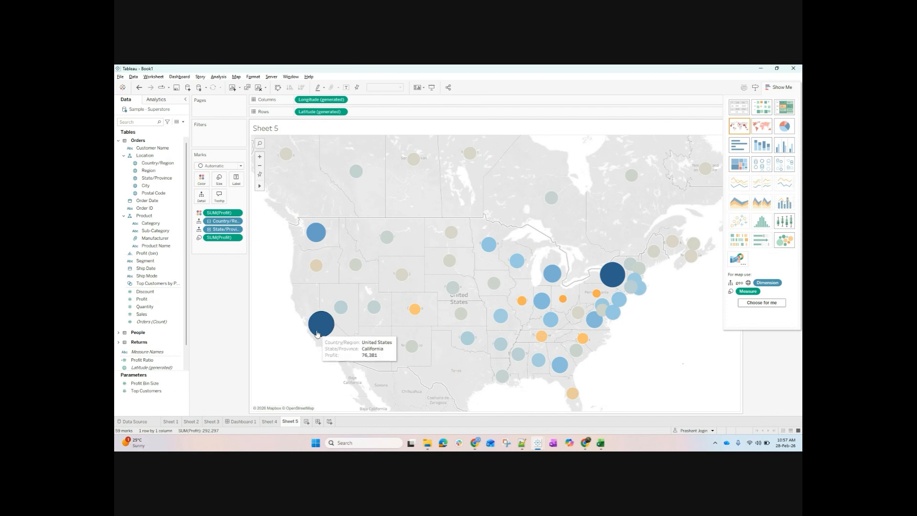
pyautogui.moveTo(415, 317)
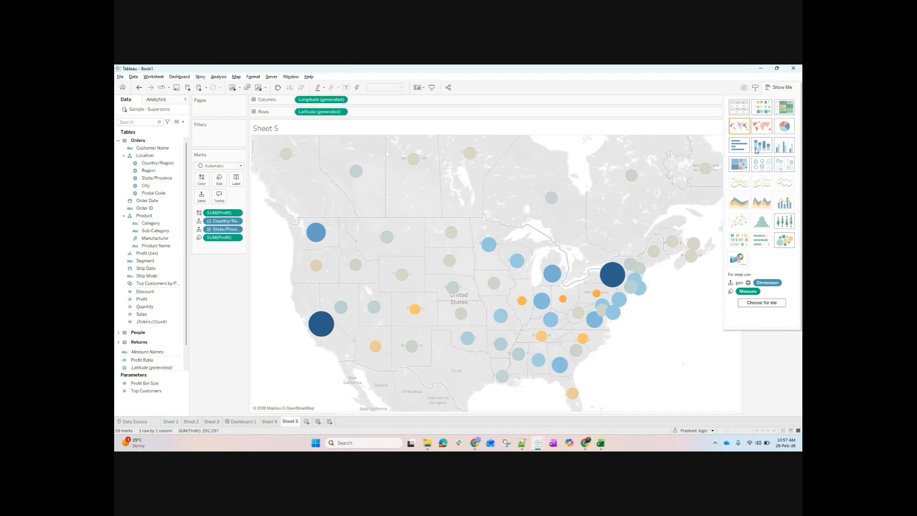
# Switch the Profit map to a filled map and check the state tooltips and color legend.
pyautogui.click(763, 130)
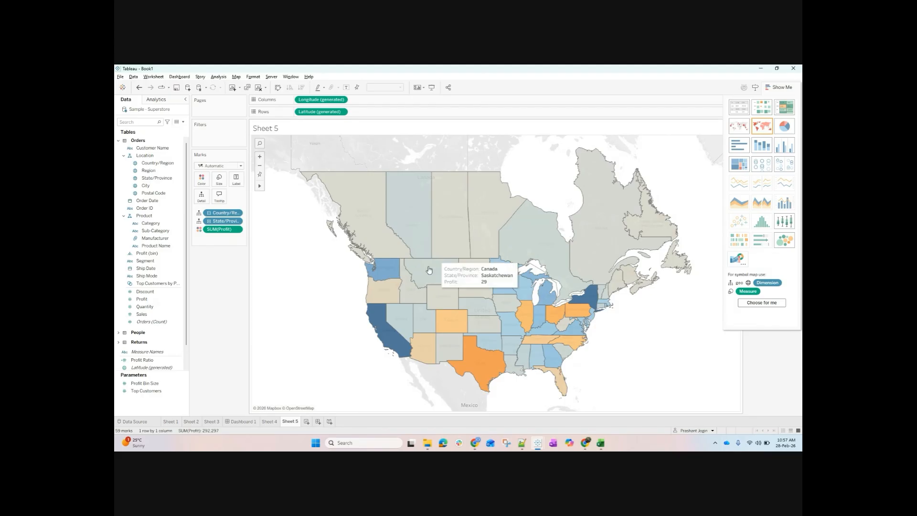
pyautogui.moveTo(387, 335)
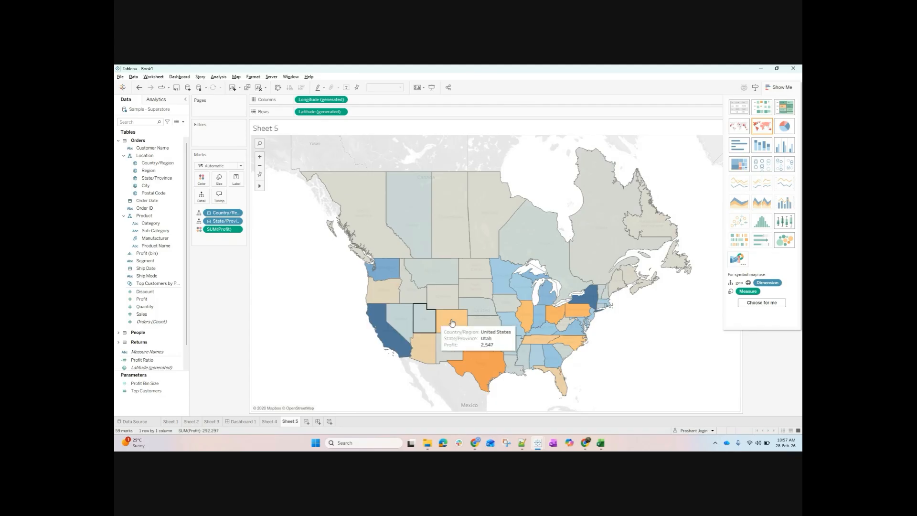
pyautogui.moveTo(459, 324)
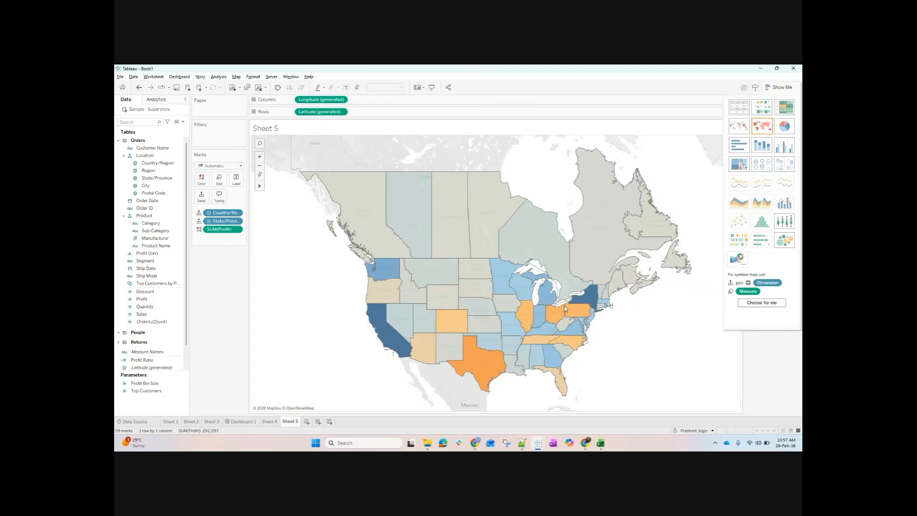
pyautogui.moveTo(527, 323)
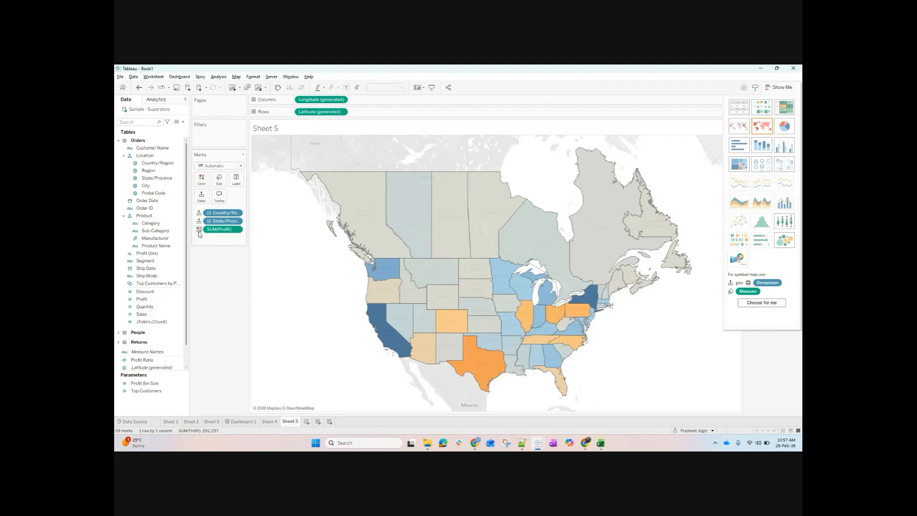
pyautogui.click(775, 86)
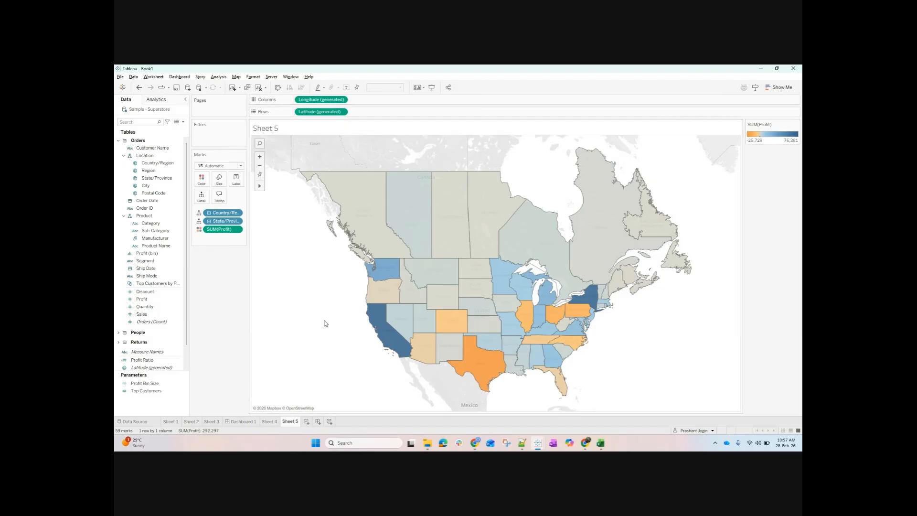
pyautogui.moveTo(667, 227)
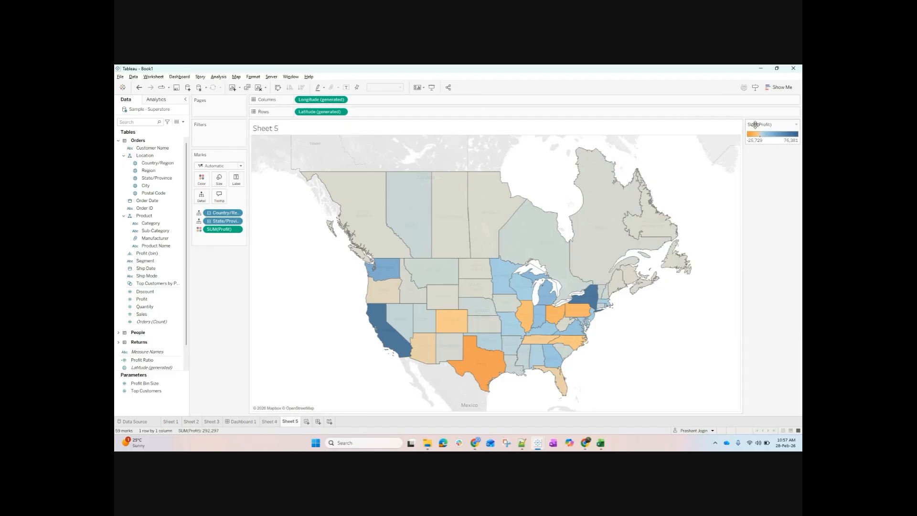
pyautogui.click(779, 87)
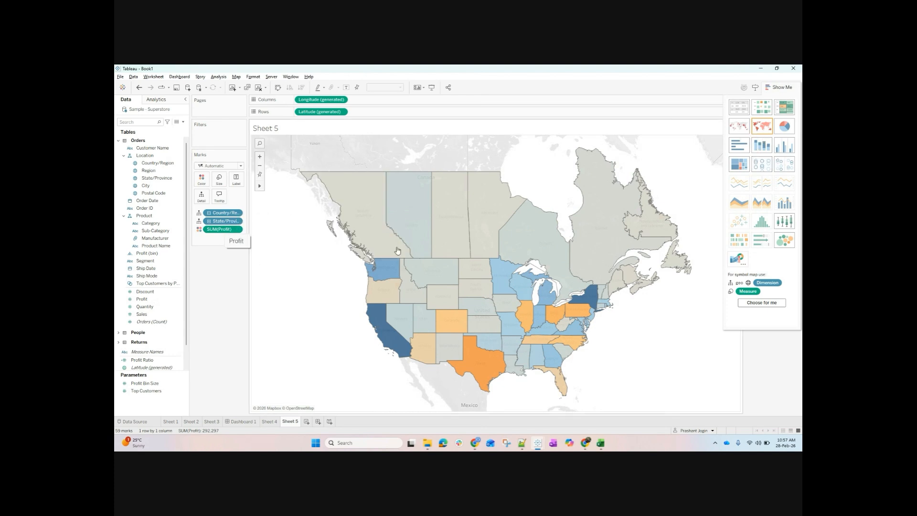
# Clear the worksheet, try adding State/Province as an automatic map, and undo that map.
pyautogui.click(258, 88)
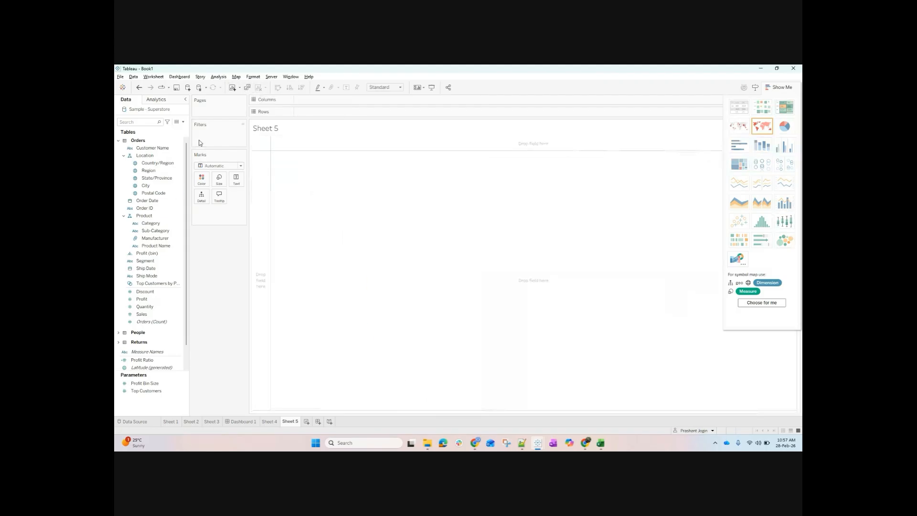
pyautogui.moveTo(153, 178)
pyautogui.mouseDown()
pyautogui.moveTo(297, 127)
pyautogui.moveTo(151, 178)
pyautogui.mouseUp()
pyautogui.doubleClick(152, 178)
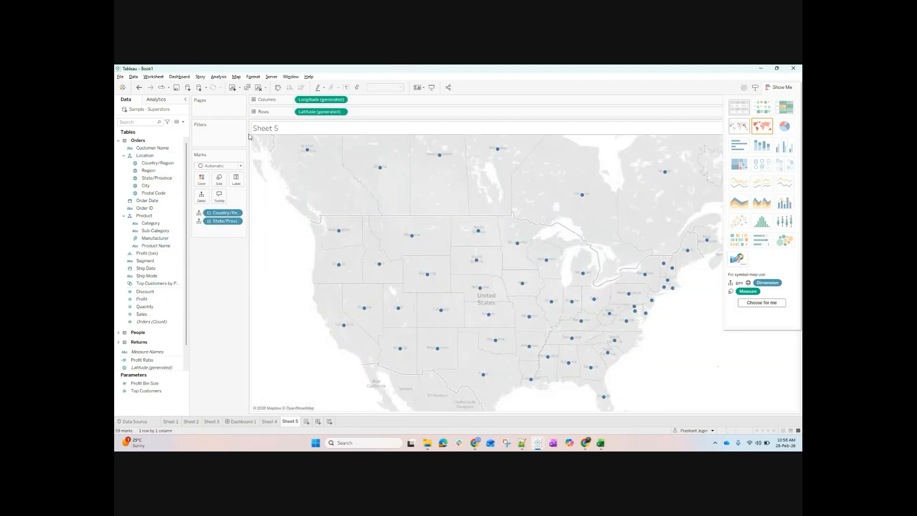
pyautogui.click(139, 89)
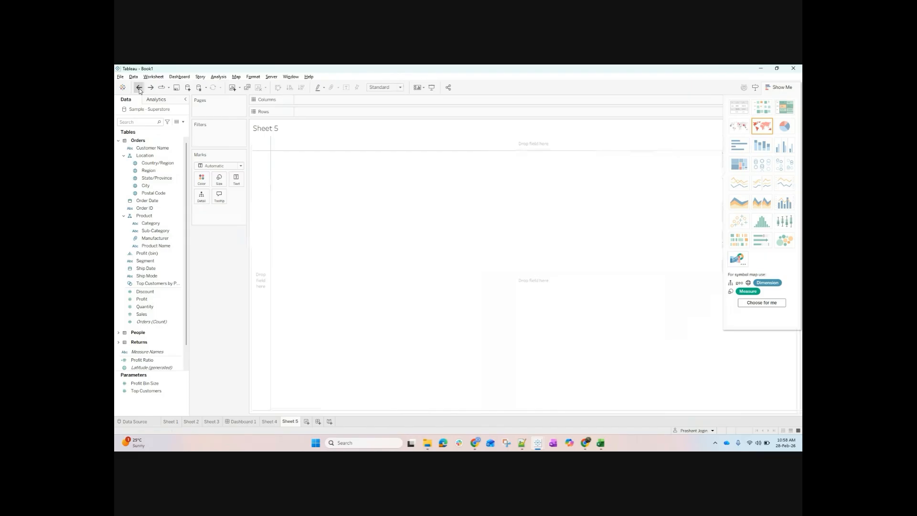
# Place State/Province on rows of the cleared worksheet.
pyautogui.click(158, 180)
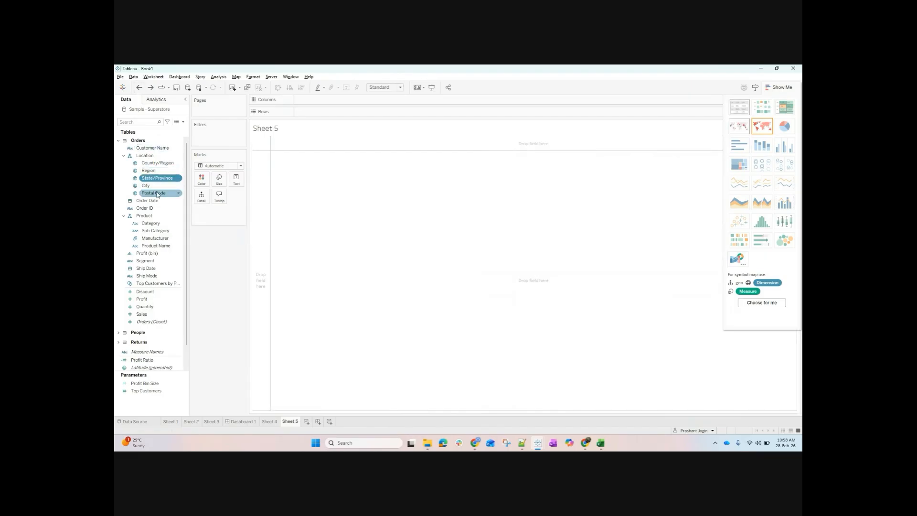
pyautogui.moveTo(159, 180); pyautogui.dragTo(316, 111)
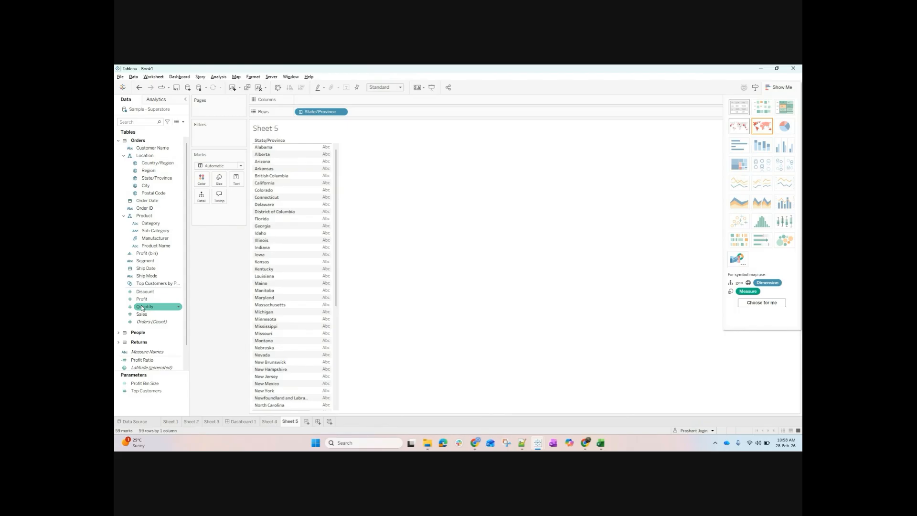
# Add Profit values to the State/Province table and convert it to a symbol map.
pyautogui.moveTo(141, 307); pyautogui.dragTo(323, 261)
pyautogui.click(738, 127)
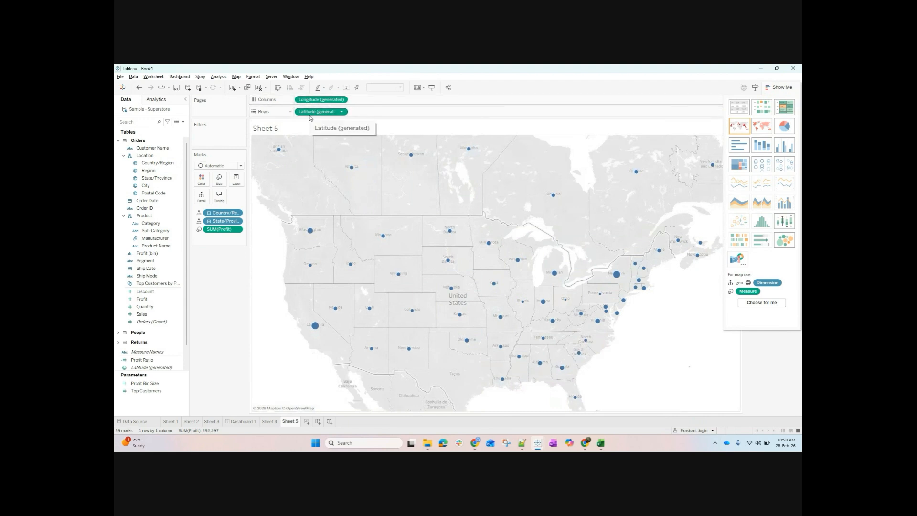
pyautogui.click(139, 88)
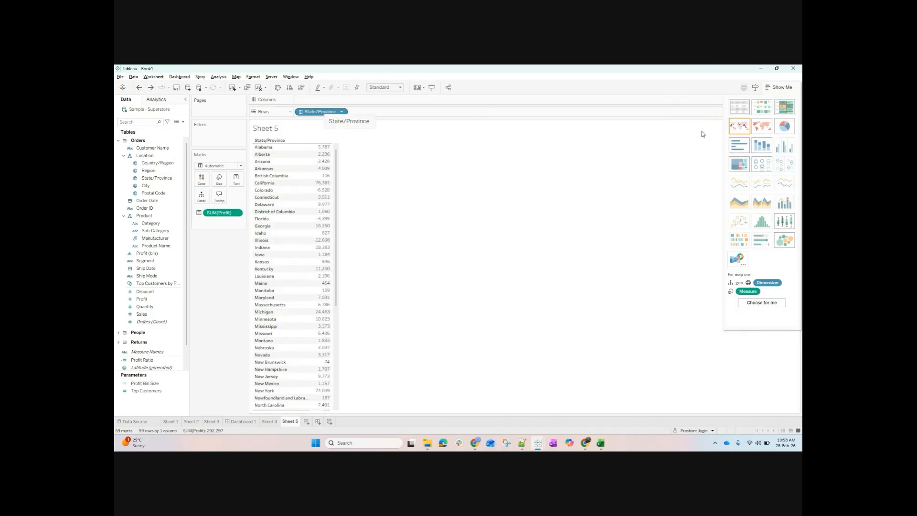
pyautogui.click(739, 128)
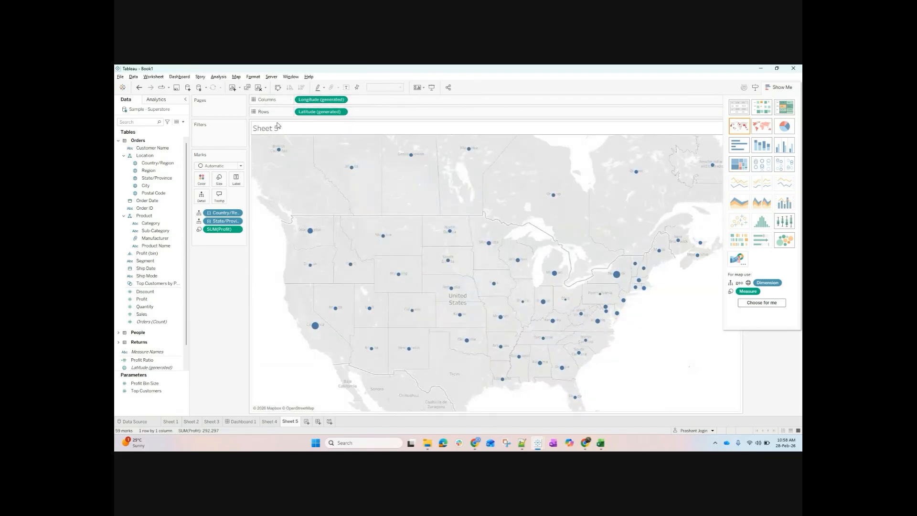
# Switch back and forth between the state-level Profit table and its symbol map, ending on the map.
pyautogui.click(139, 87)
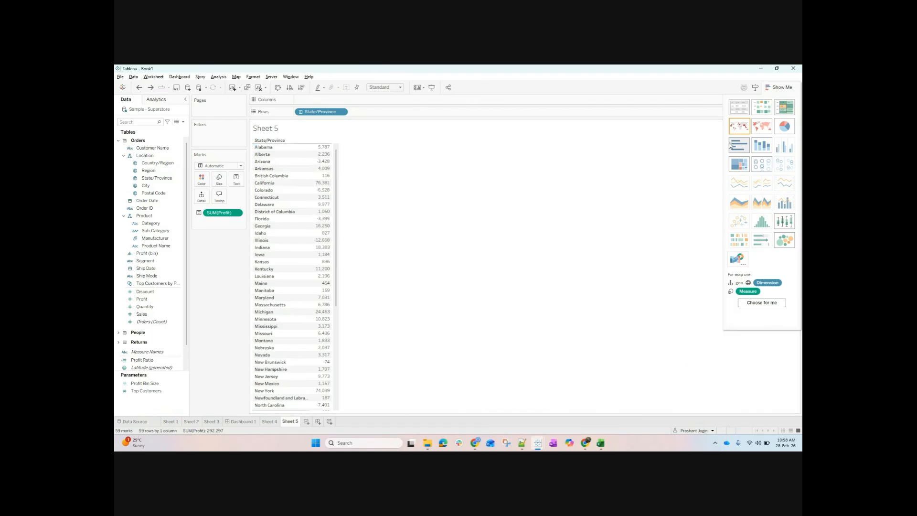
pyautogui.click(742, 130)
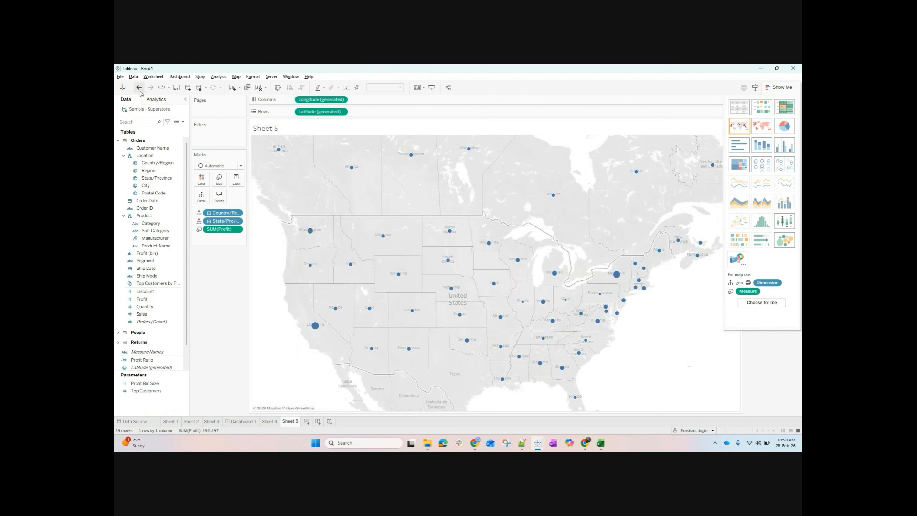
pyautogui.hotkey('ctrl', 'z')
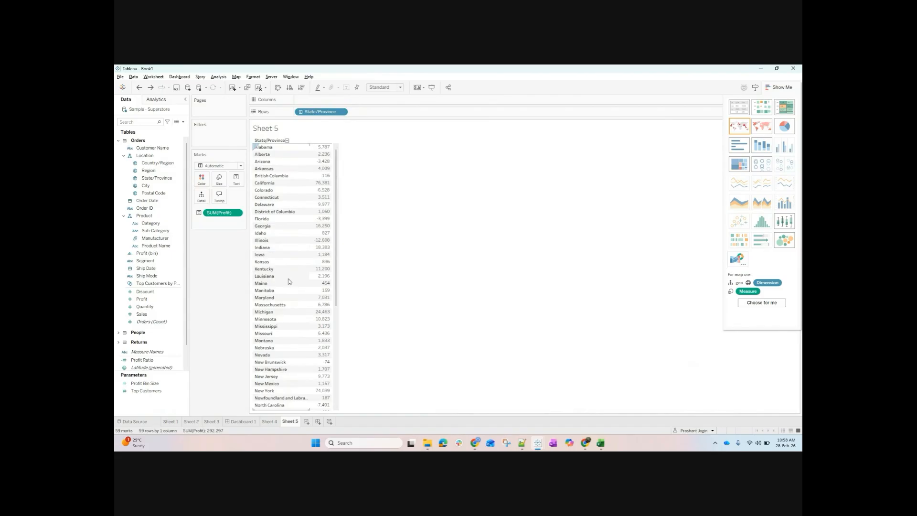
pyautogui.click(151, 88)
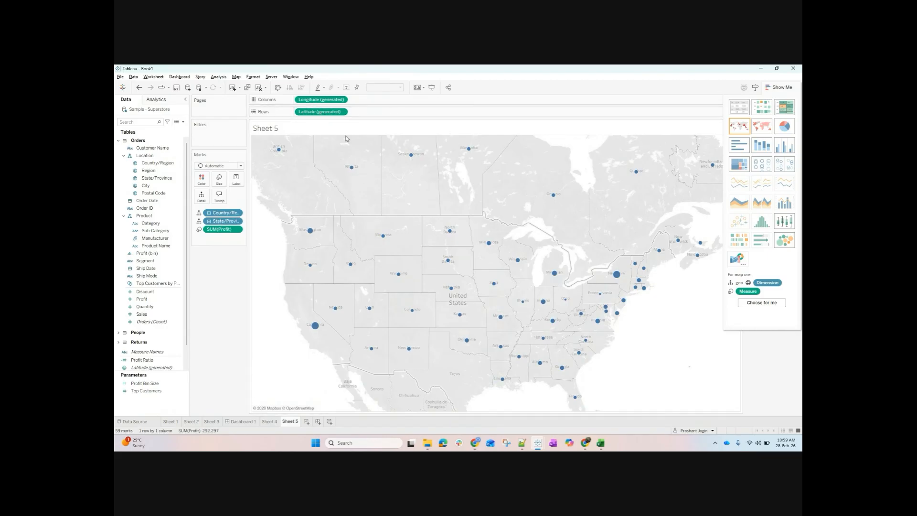
# Change the symbol map to a filled map, then clear the worksheet.
pyautogui.click(762, 128)
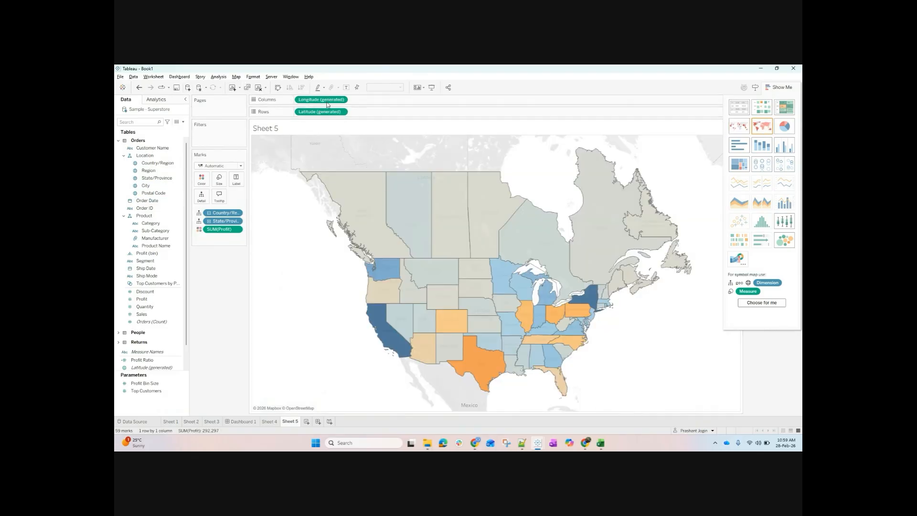
pyautogui.click(258, 87)
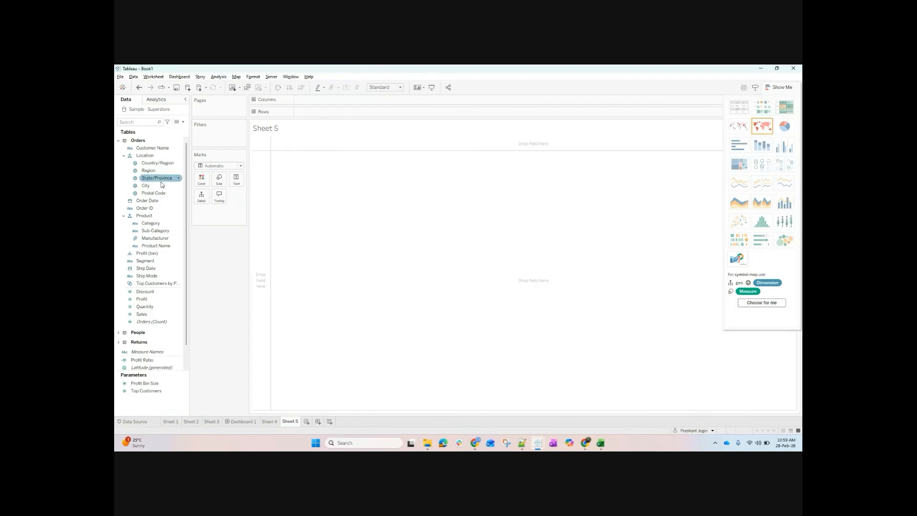
# Build a filled map from a State/Province table of Profit, then undo back to the empty worksheet and hide Show Me.
pyautogui.moveTo(157, 180); pyautogui.dragTo(322, 110)
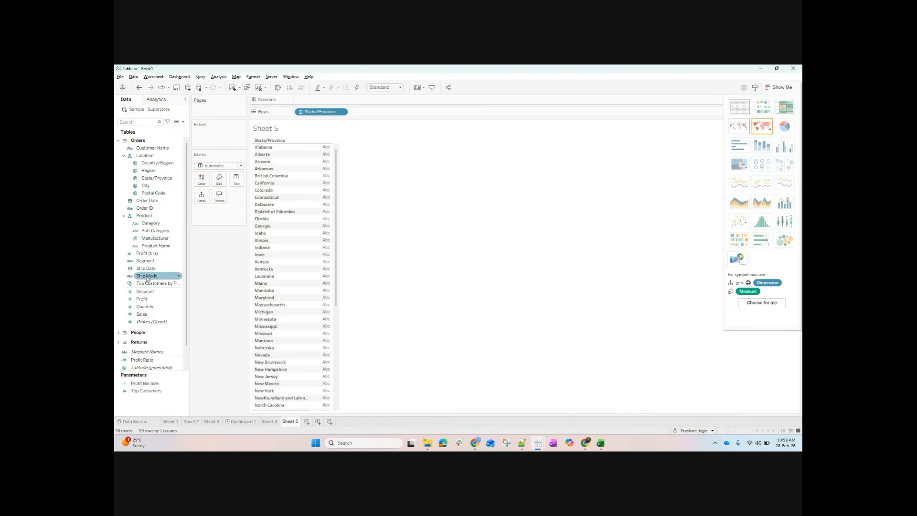
pyautogui.moveTo(155, 317); pyautogui.dragTo(327, 252)
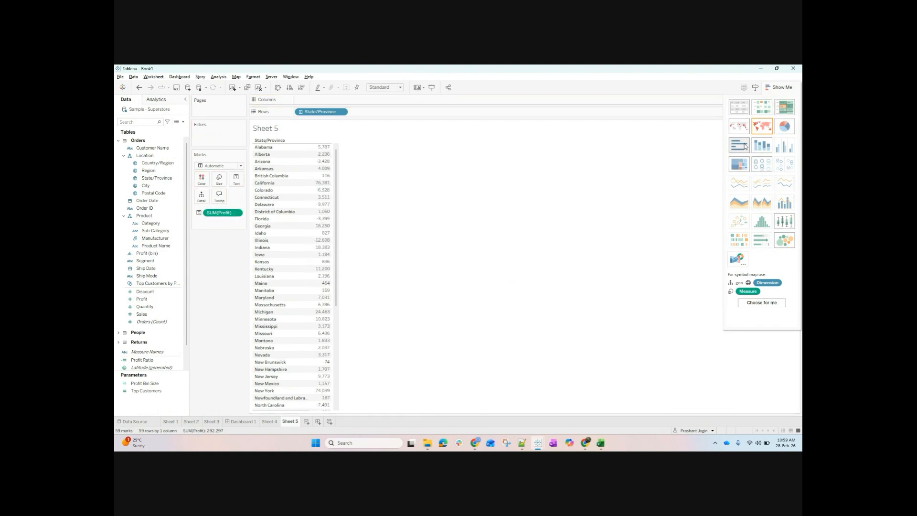
pyautogui.click(761, 131)
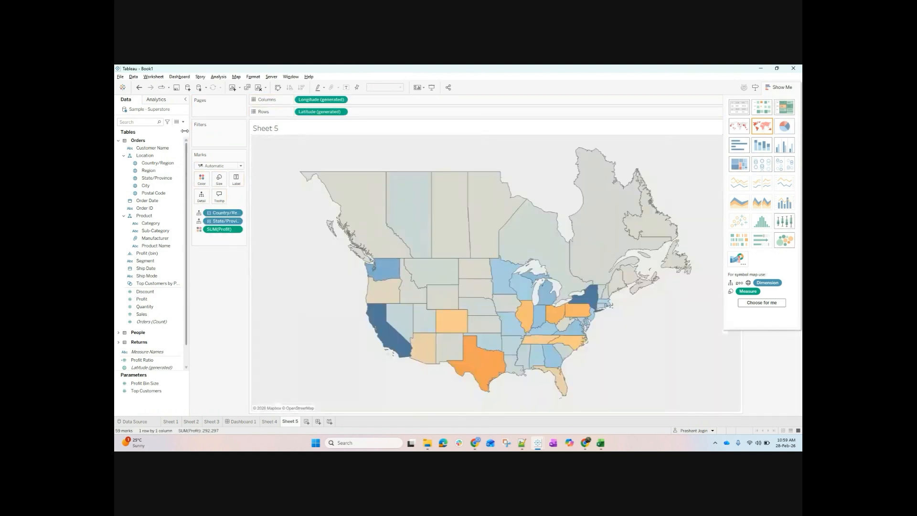
pyautogui.click(140, 88)
pyautogui.click(139, 87)
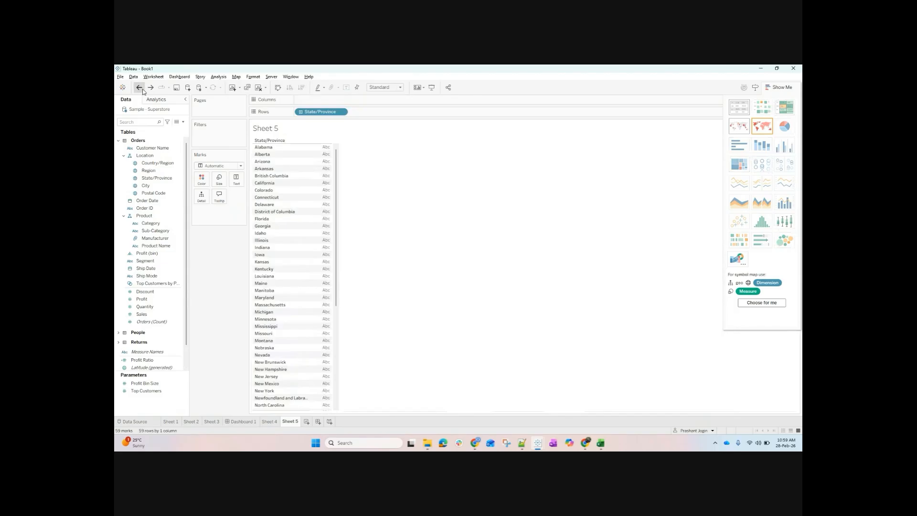
pyautogui.click(139, 88)
pyautogui.click(778, 87)
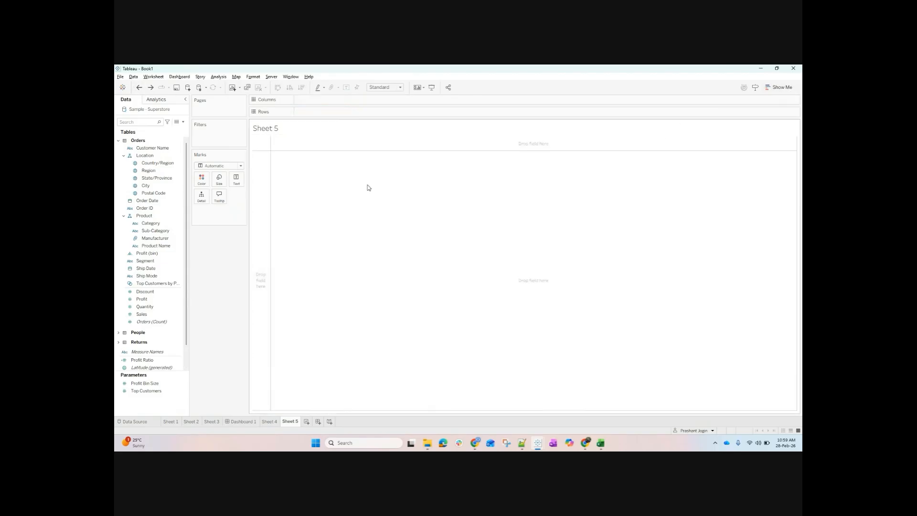
pyautogui.click(155, 238)
pyautogui.click(159, 254)
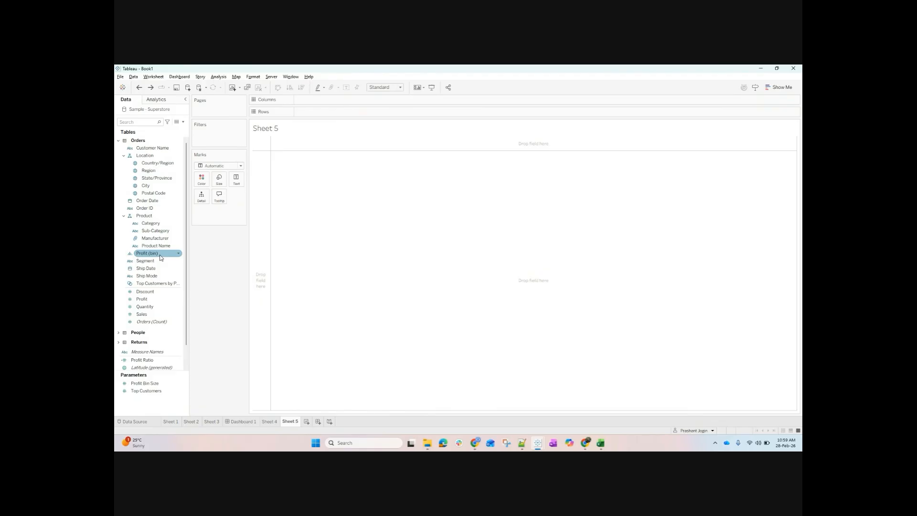
pyautogui.click(142, 299)
pyautogui.click(139, 232)
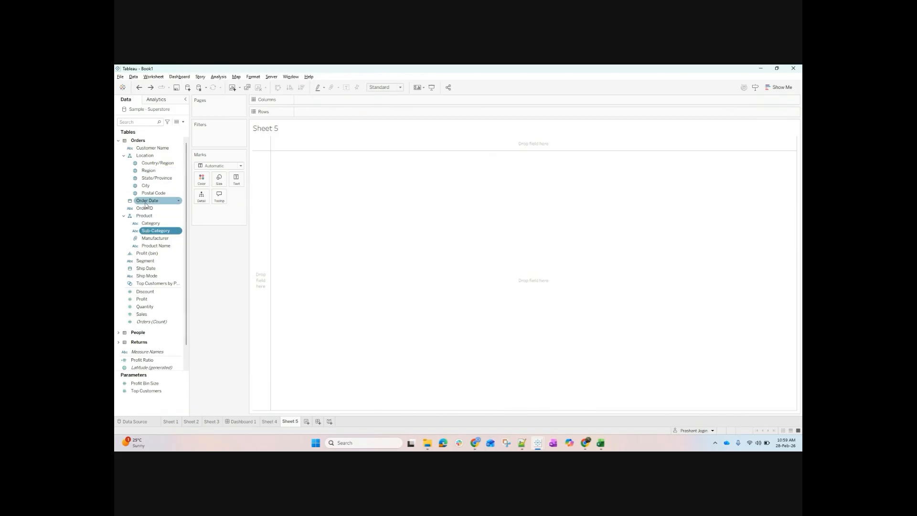
# Try adding State/Province as an automatic map and Sub-Category as an automatic table, undoing each one.
pyautogui.click(156, 179)
pyautogui.doubleClick(155, 180)
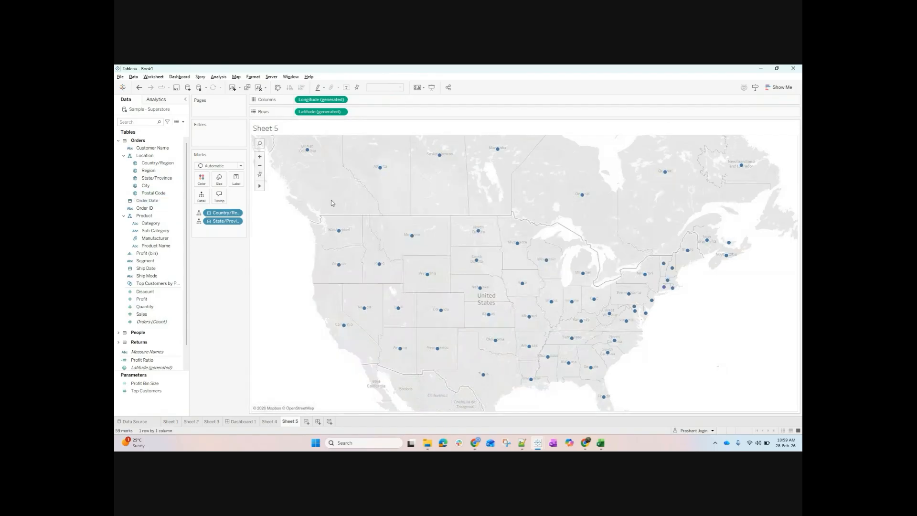
pyautogui.click(139, 87)
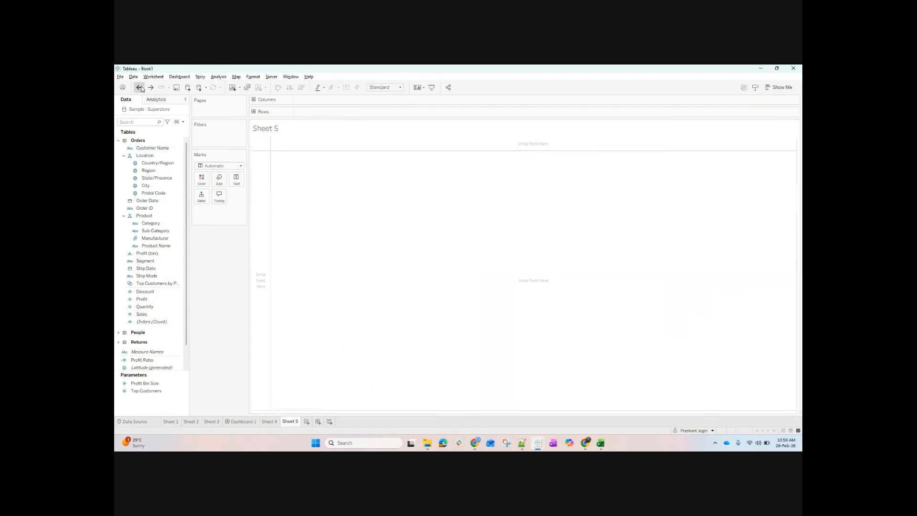
pyautogui.doubleClick(152, 233)
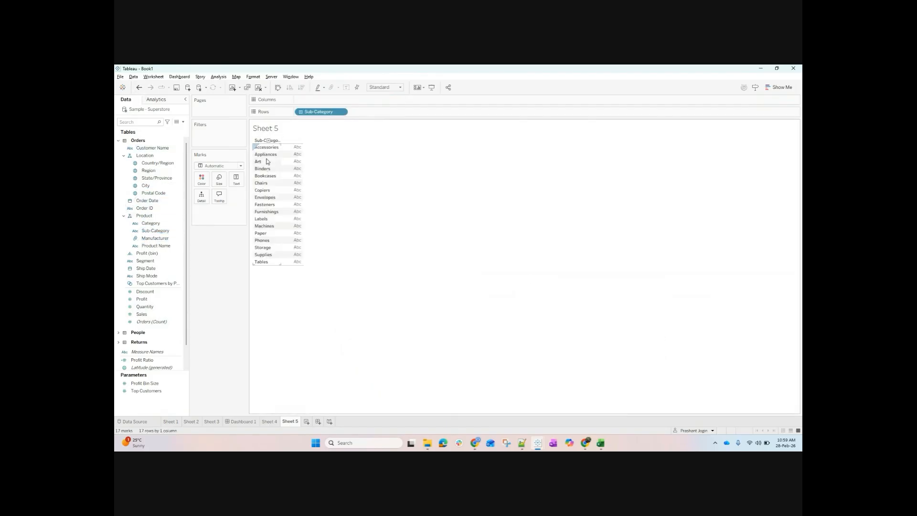
pyautogui.click(139, 87)
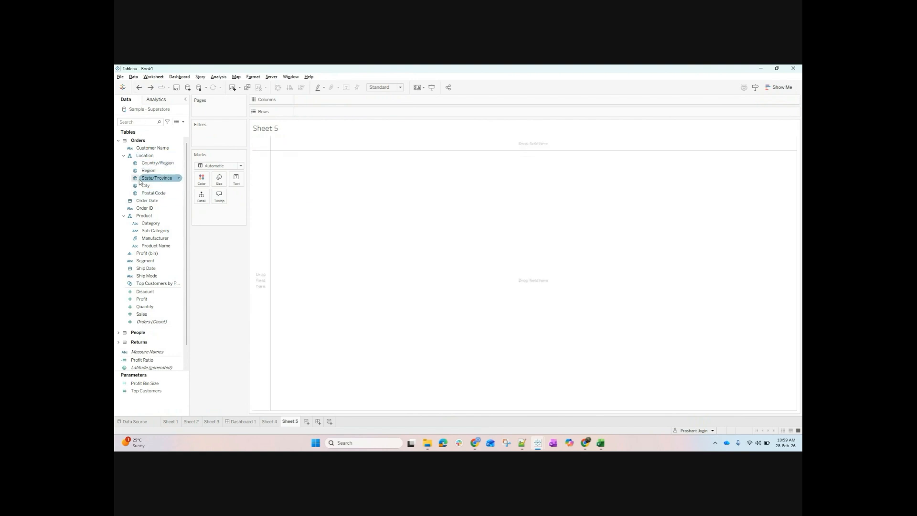
# Repeat the automatic State/Province map and Sub-Category table on the empty worksheet, undoing both again.
pyautogui.doubleClick(161, 177)
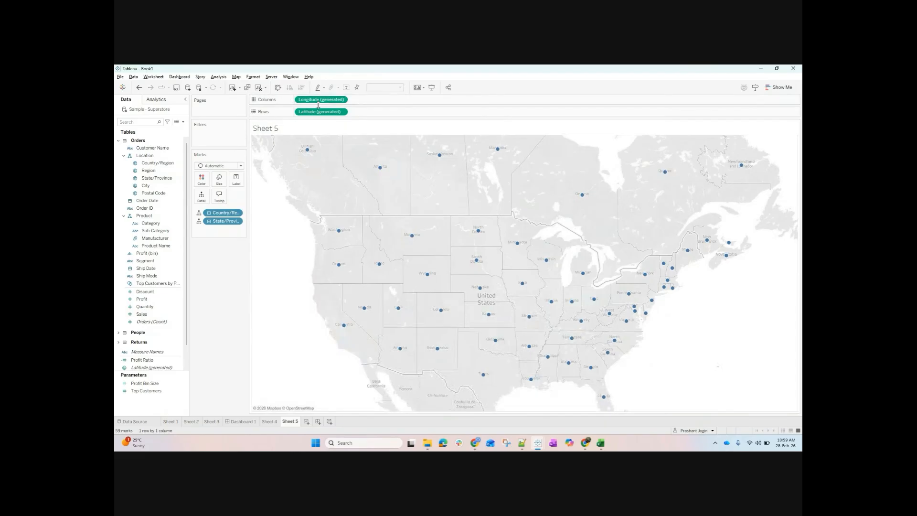
pyautogui.click(139, 88)
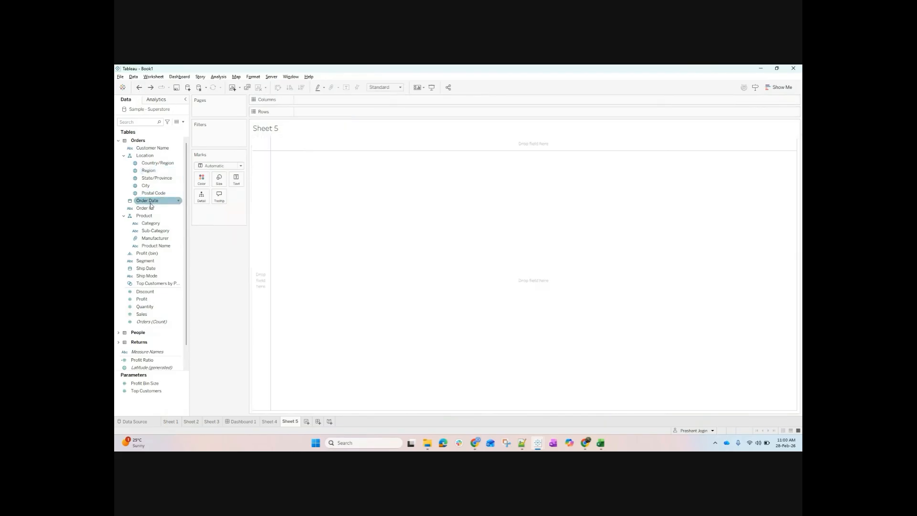
pyautogui.click(162, 230)
pyautogui.doubleClick(161, 230)
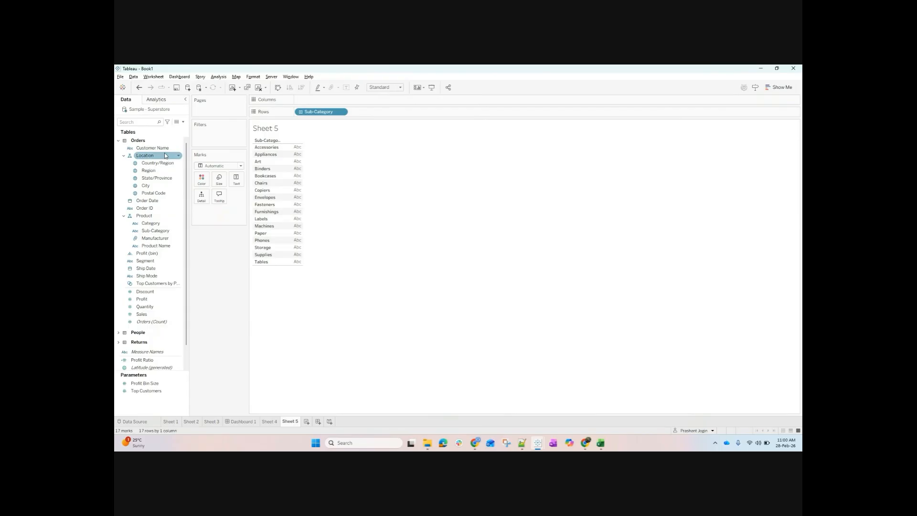
pyautogui.click(143, 89)
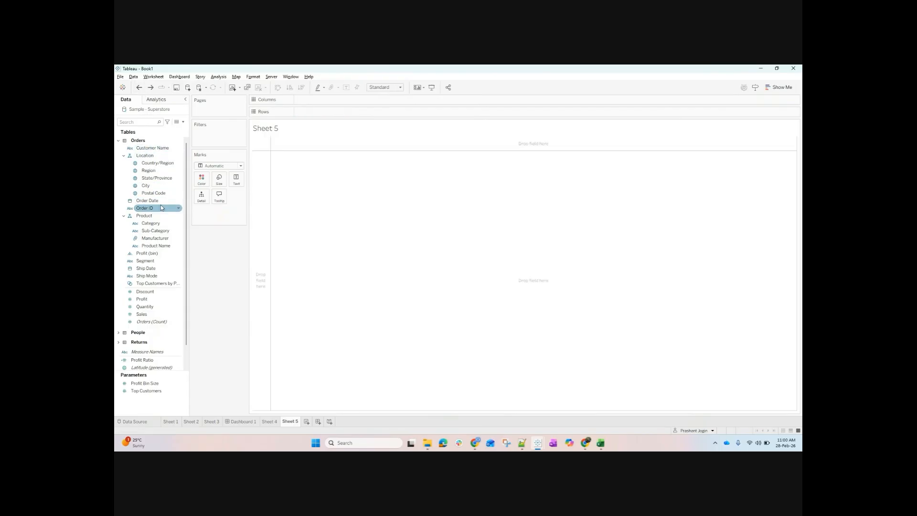
pyautogui.click(164, 269)
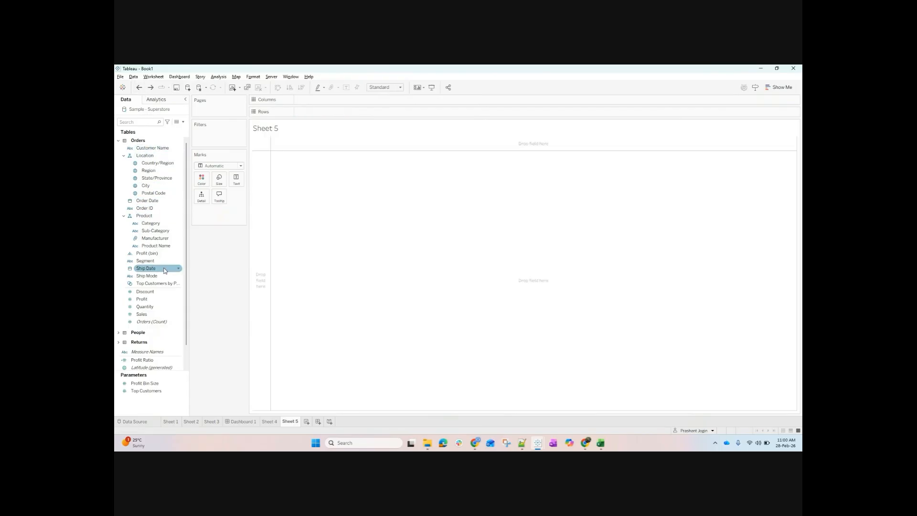
pyautogui.click(168, 315)
pyautogui.click(147, 232)
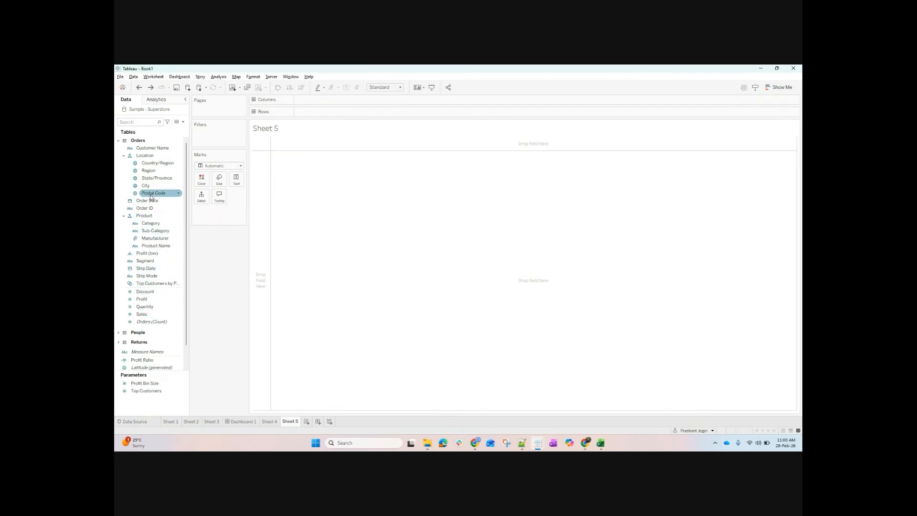
# Create an automatic State/Province symbol map with Profit on both size and color.
pyautogui.click(150, 179)
pyautogui.moveTo(149, 179); pyautogui.dragTo(224, 212)
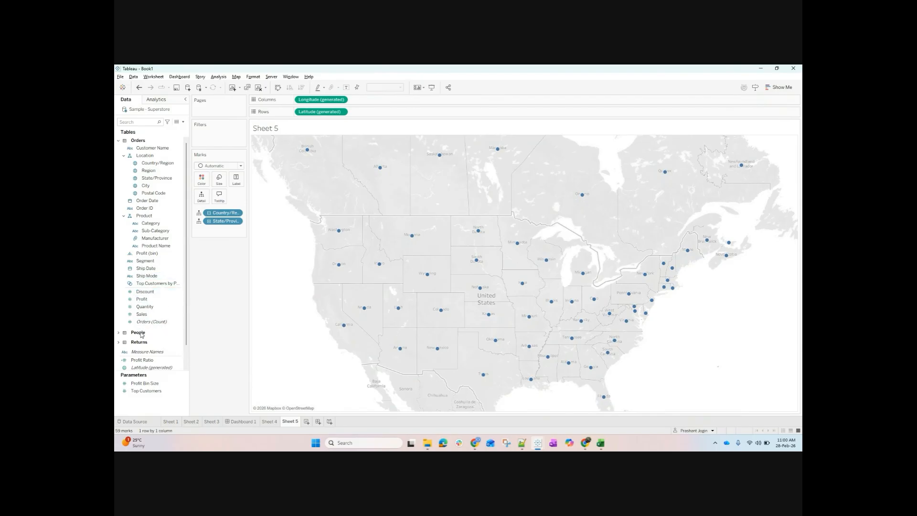
pyautogui.doubleClick(154, 301)
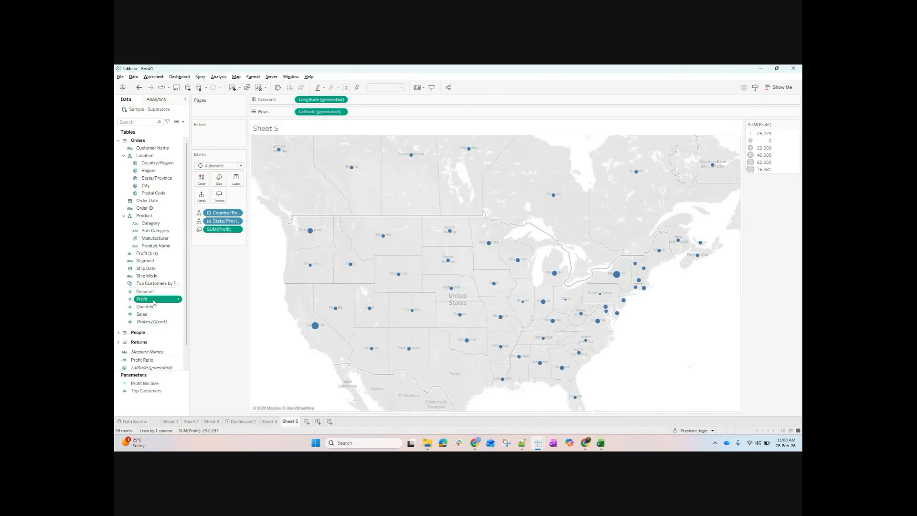
pyautogui.moveTo(153, 301); pyautogui.dragTo(201, 179)
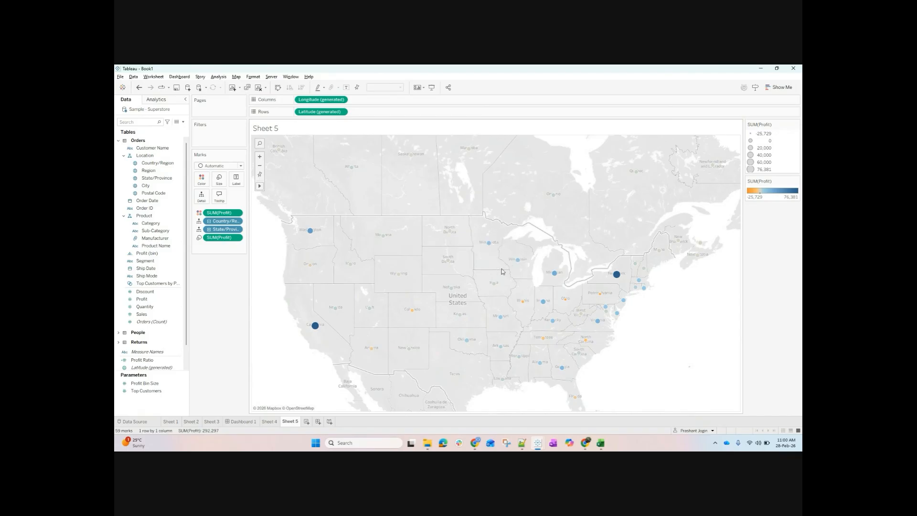
# Enlarge the circles on the state Profit symbol map.
pyautogui.click(219, 179)
pyautogui.moveTo(240, 201)
pyautogui.mouseDown()
pyautogui.moveTo(276, 203)
pyautogui.moveTo(248, 203)
pyautogui.mouseUp()
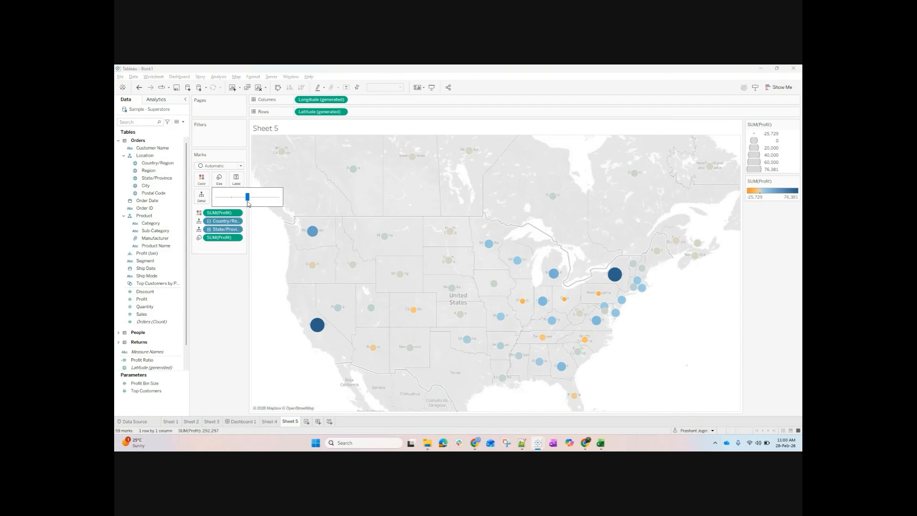
pyautogui.click(235, 282)
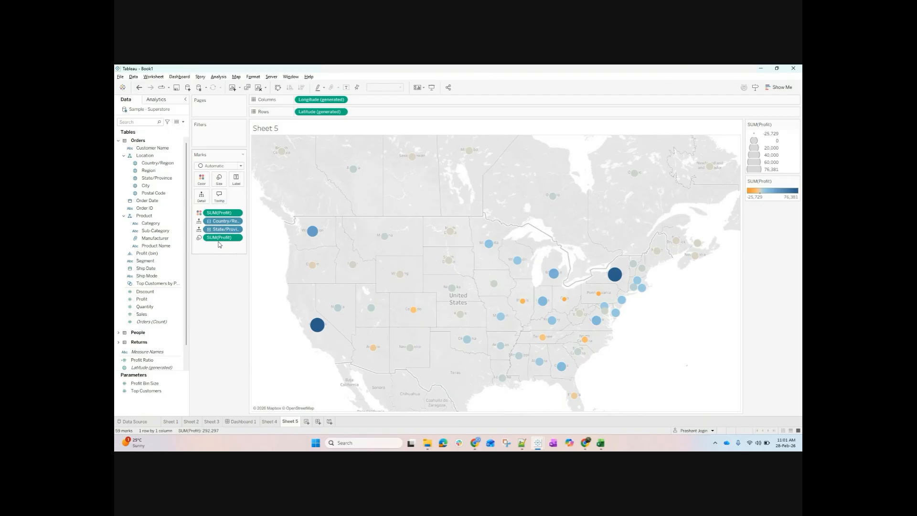
# Remove Profit from color, then copy the Profit size field back onto color.
pyautogui.moveTo(221, 240); pyautogui.dragTo(218, 180)
pyautogui.moveTo(218, 214); pyautogui.dragTo(382, 288)
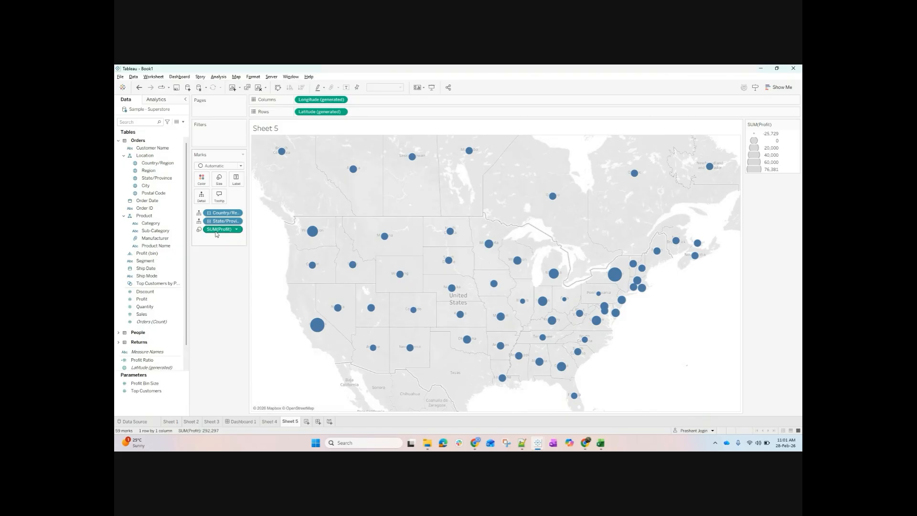
pyautogui.moveTo(214, 230); pyautogui.dragTo(202, 180)
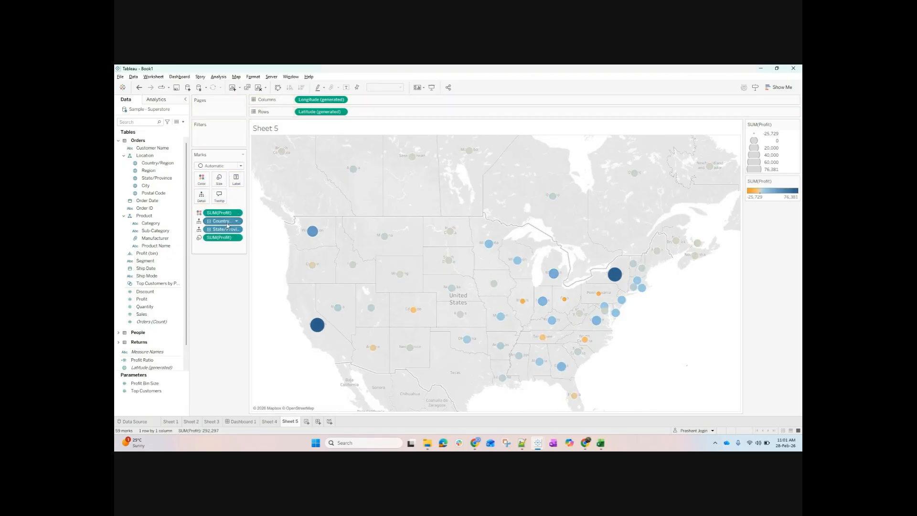
# Try the filled map chart type for the state Profit map, then undo back to the symbol map.
pyautogui.click(781, 87)
pyautogui.click(762, 128)
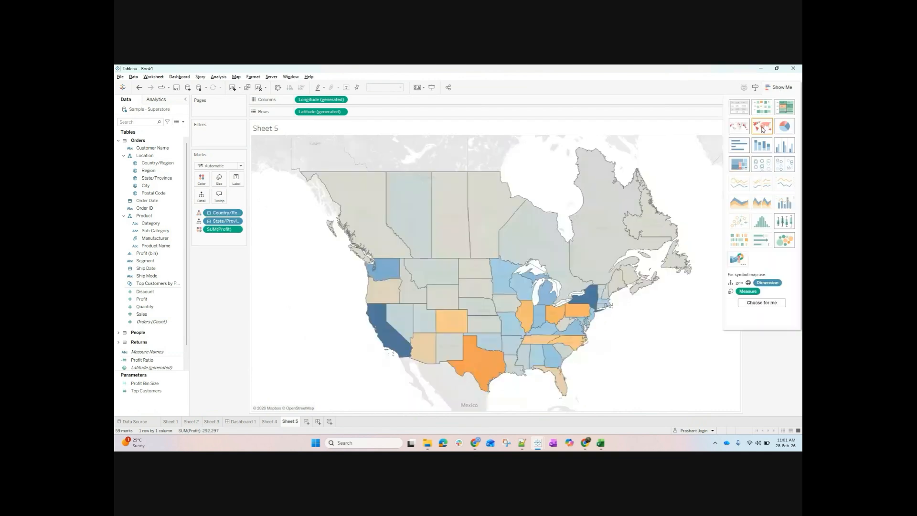
pyautogui.click(141, 88)
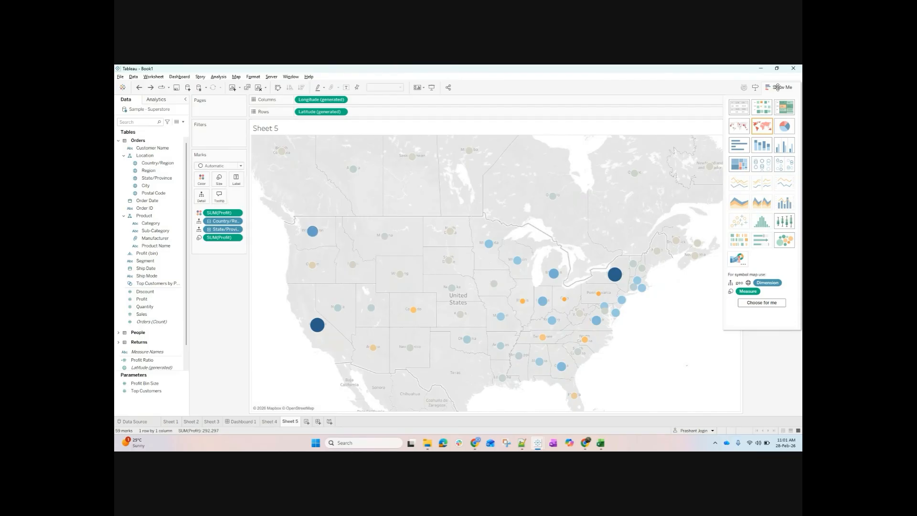
# Switch the state Profit map to a filled map, inspect individual state profits, and close the chart type chooser.
pyautogui.click(764, 129)
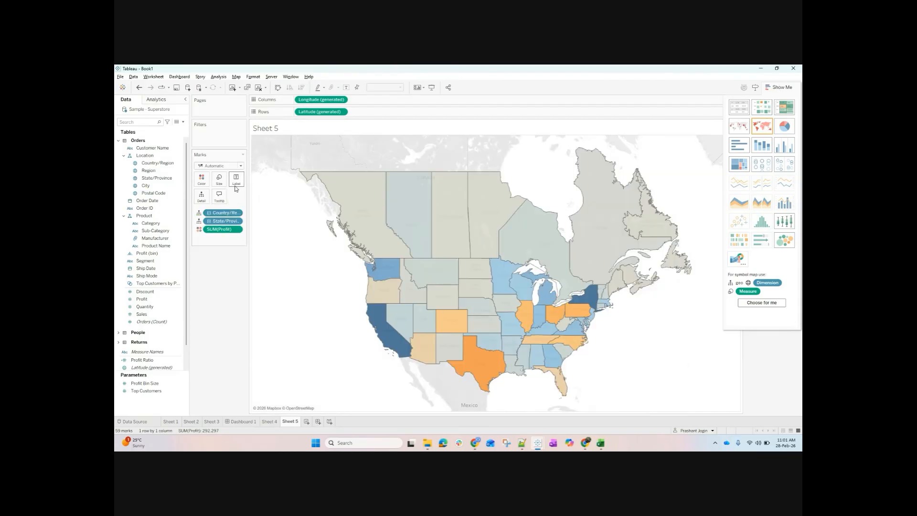
pyautogui.moveTo(423, 332)
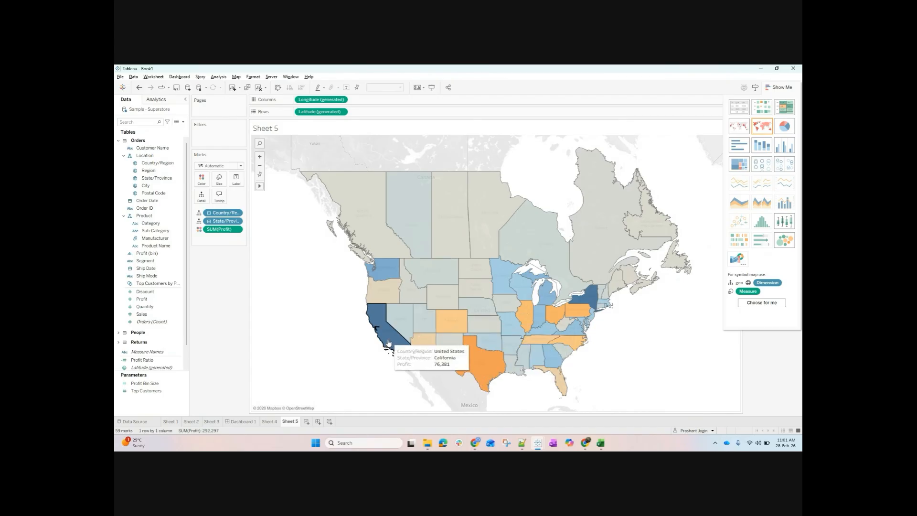
pyautogui.moveTo(473, 339)
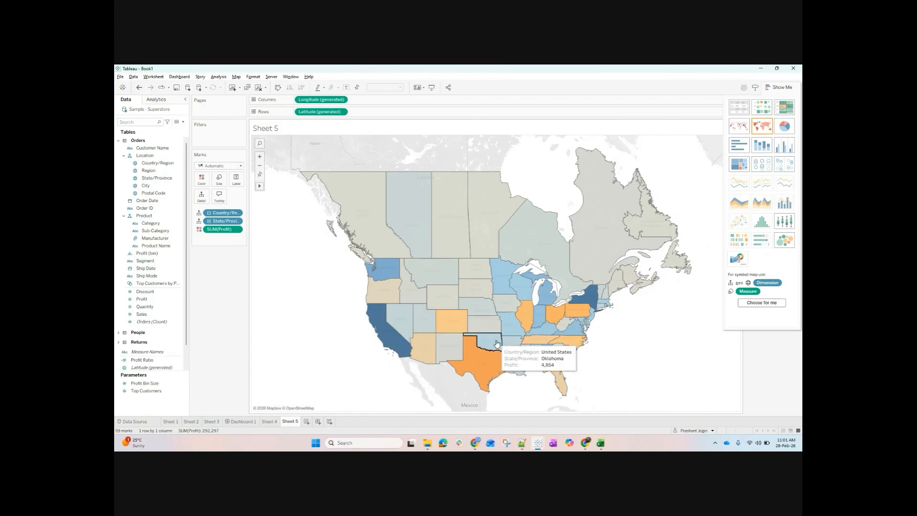
pyautogui.click(781, 88)
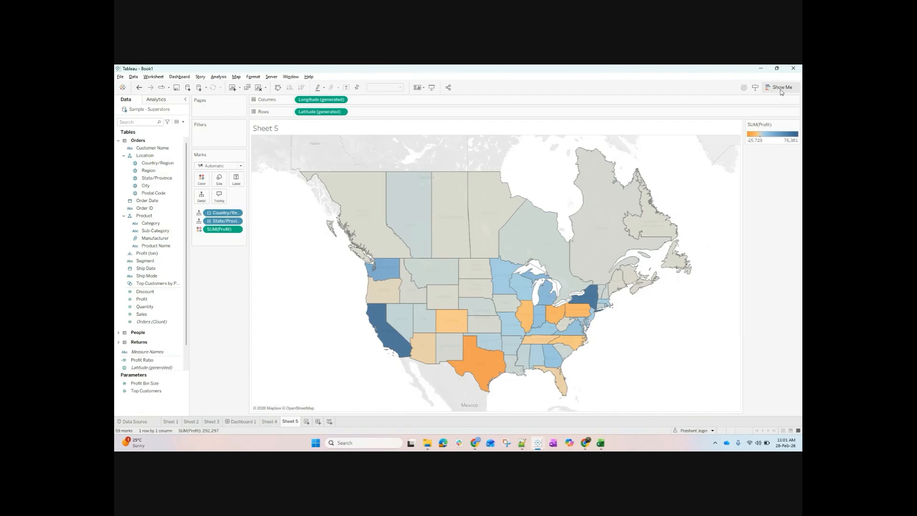
# Convert Sheet 1's Sub-Category table into a horizontal bar chart of Profit and make the bars thinner.
pyautogui.click(176, 423)
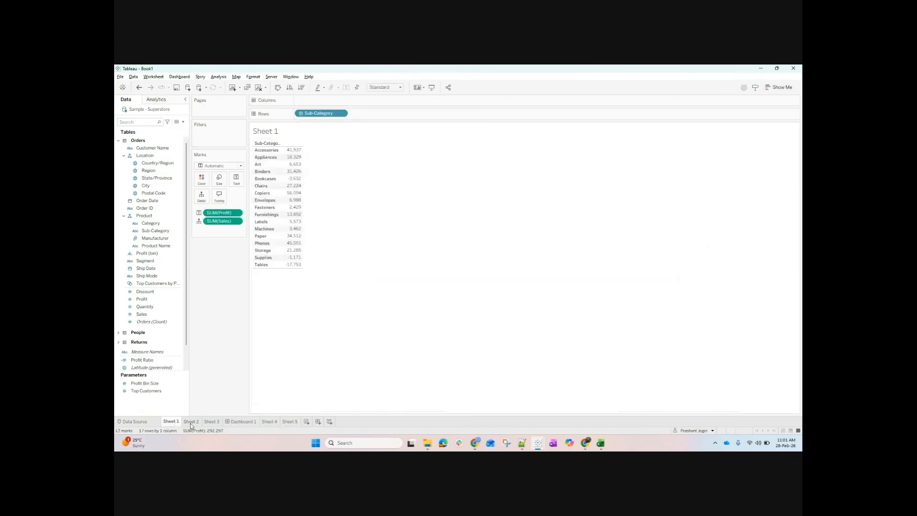
pyautogui.click(779, 86)
pyautogui.click(741, 147)
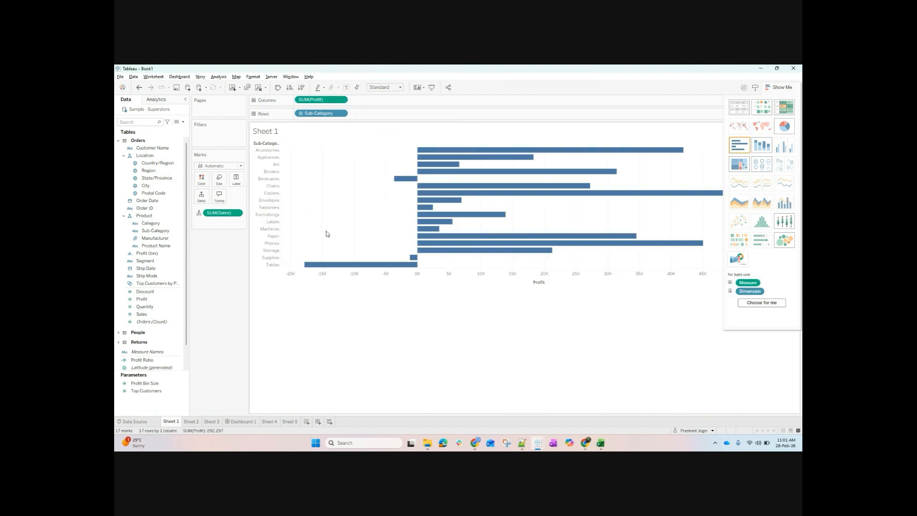
pyautogui.click(219, 180)
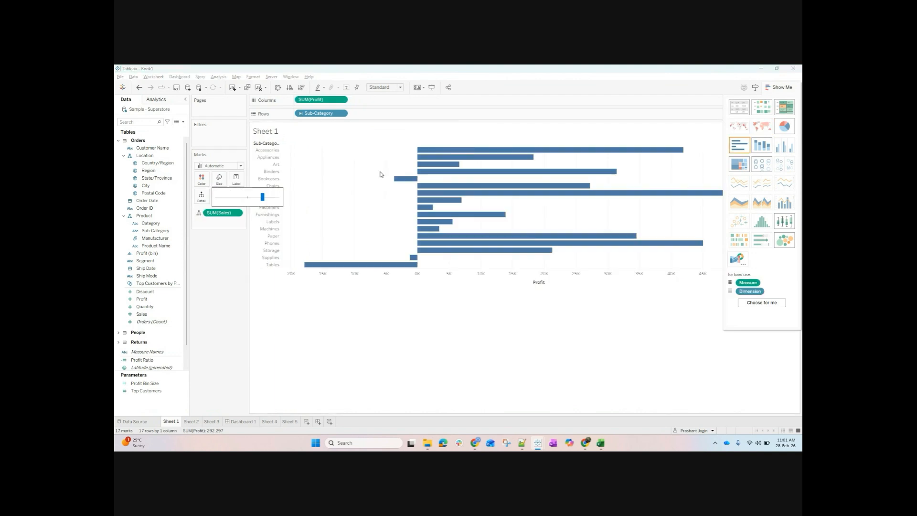
pyautogui.moveTo(256, 200)
pyautogui.mouseDown()
pyautogui.moveTo(233, 201)
pyautogui.moveTo(251, 197)
pyautogui.mouseUp()
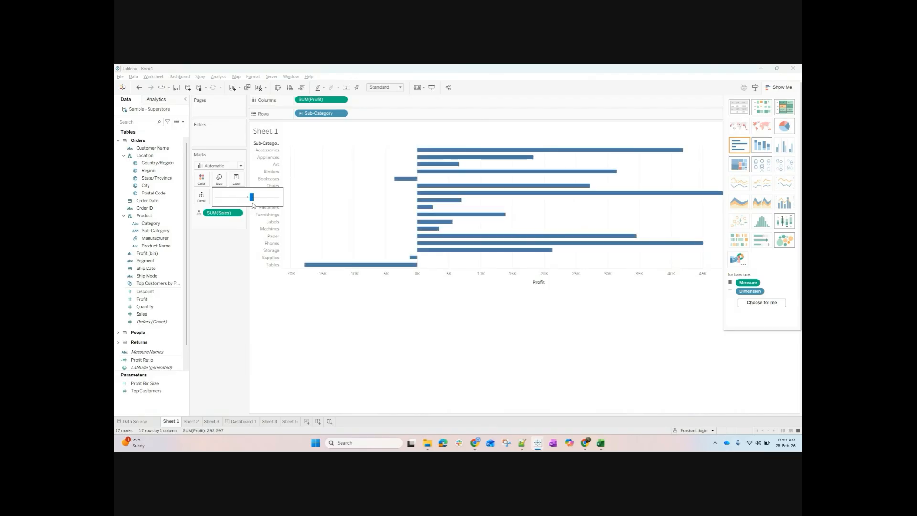
# Return to Sheet 5 and try the symbol map, switching back to the filled map of state Profit.
pyautogui.click(290, 421)
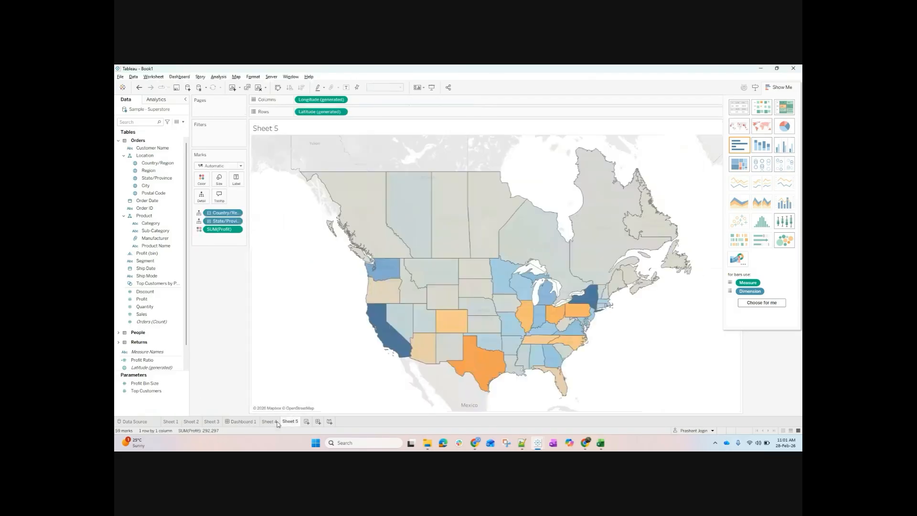
pyautogui.click(740, 131)
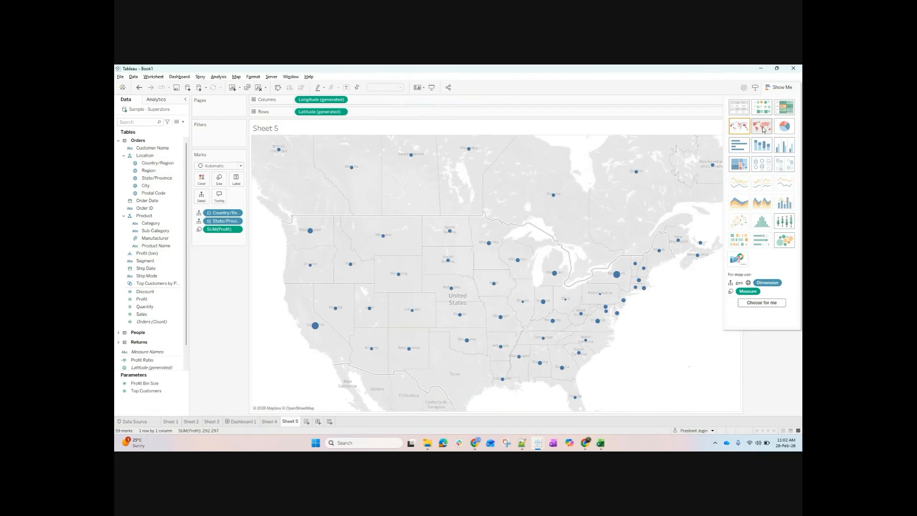
pyautogui.click(761, 129)
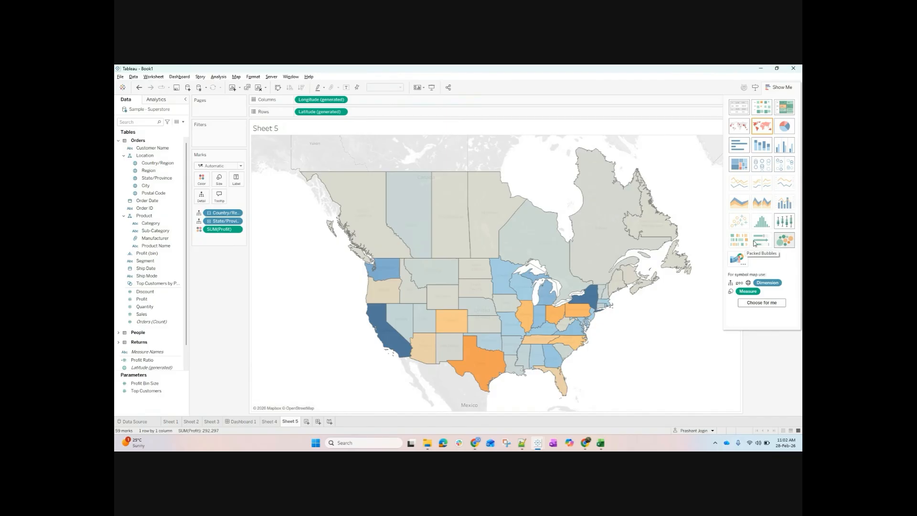
# Review Sheet 4's highlight table of Profit by state and Dashboard 1, returning to the filled map on Sheet 5.
pyautogui.click(268, 421)
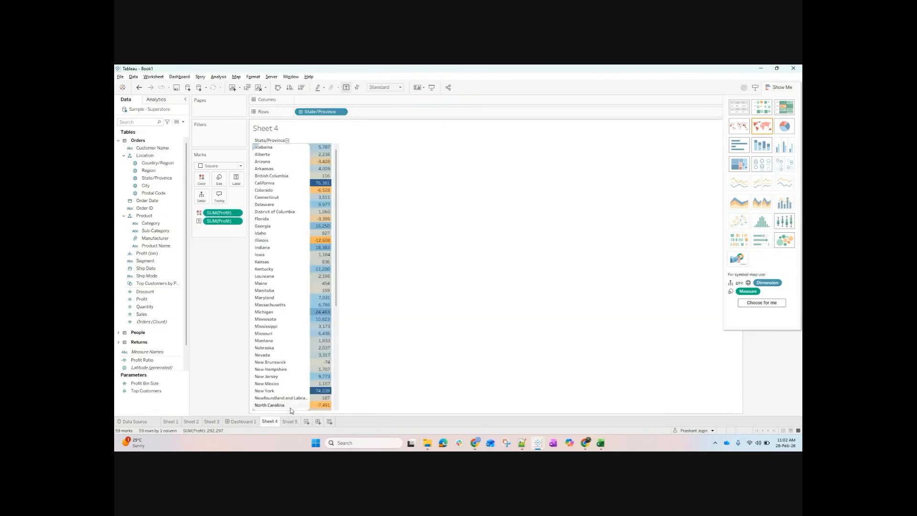
pyautogui.click(290, 421)
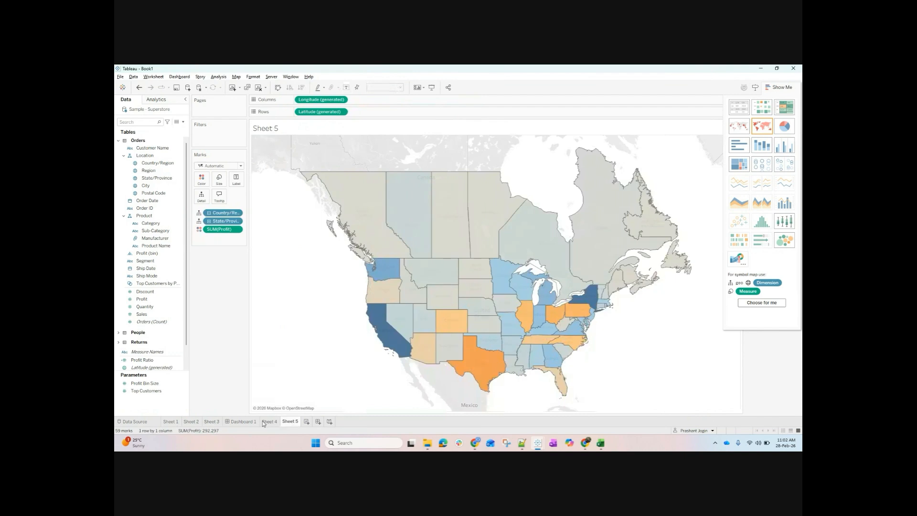
pyautogui.click(231, 422)
pyautogui.click(288, 421)
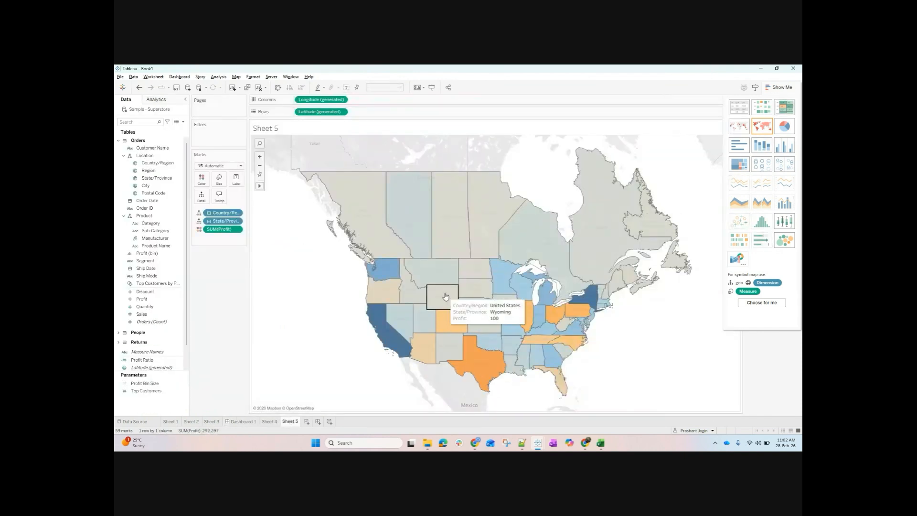
# Compare the symbol and filled versions of the state Profit map, settling on the symbol map.
pyautogui.click(738, 126)
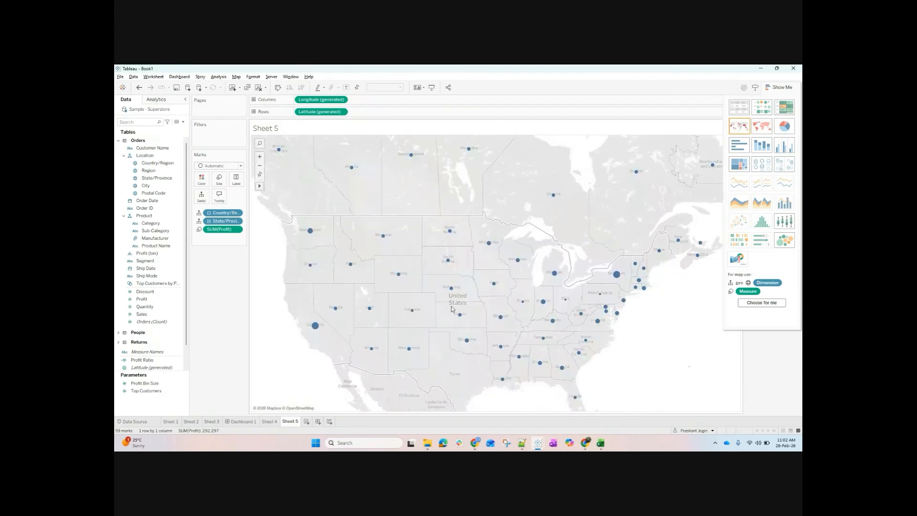
pyautogui.click(762, 126)
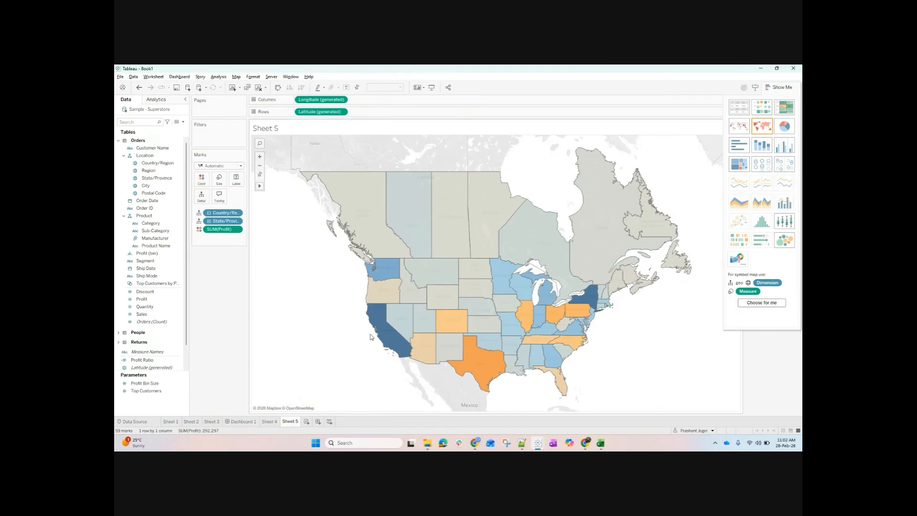
pyautogui.click(741, 129)
# Size the state circles by Sales instead of Profit and color them by Profit.
pyautogui.click(140, 315)
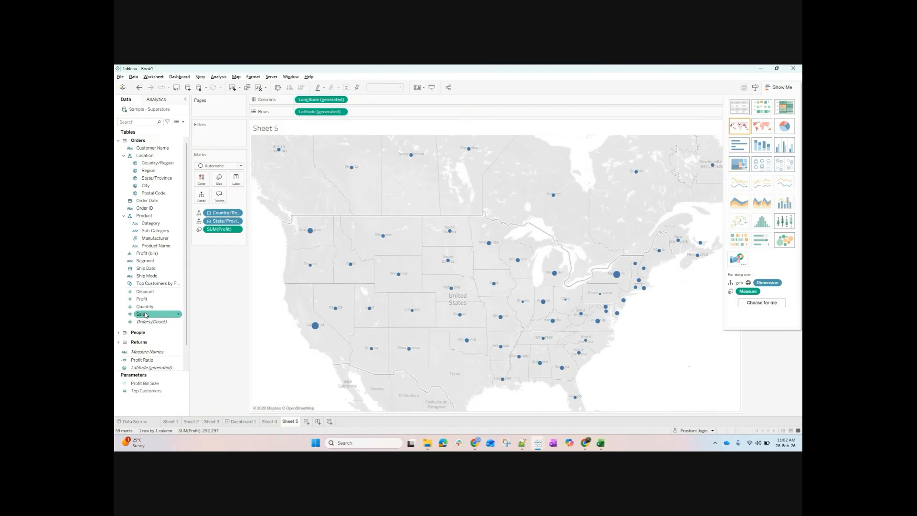
pyautogui.moveTo(147, 315); pyautogui.dragTo(219, 180)
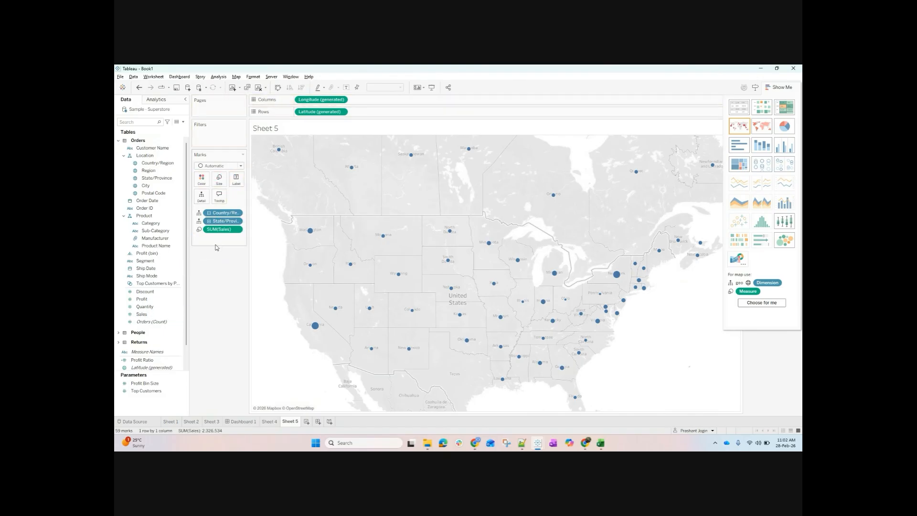
pyautogui.click(145, 262)
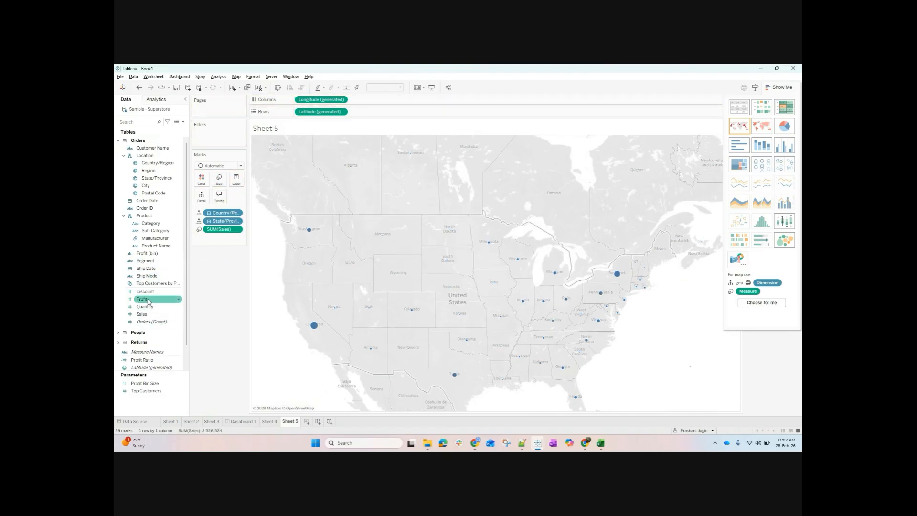
pyautogui.moveTo(142, 299); pyautogui.dragTo(201, 179)
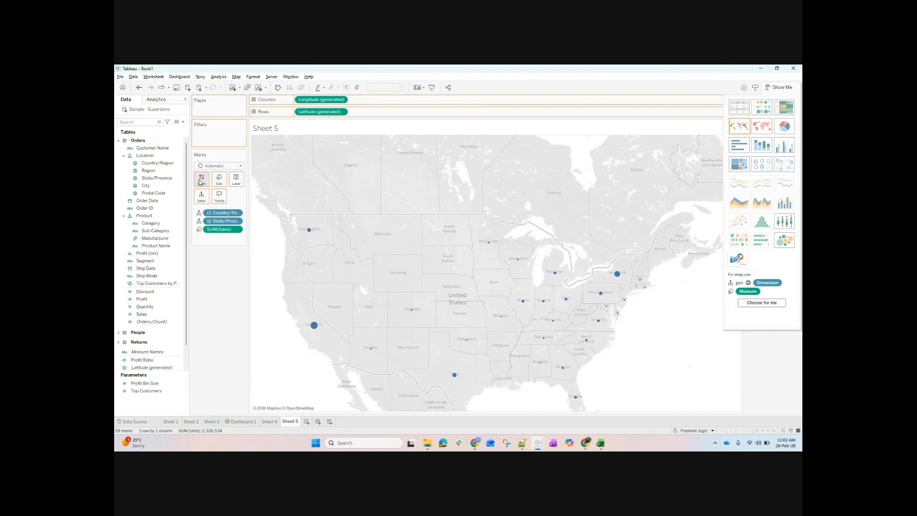
# Enlarge the circles on the Sales and Profit symbol map and close the chart type chooser.
pyautogui.click(219, 180)
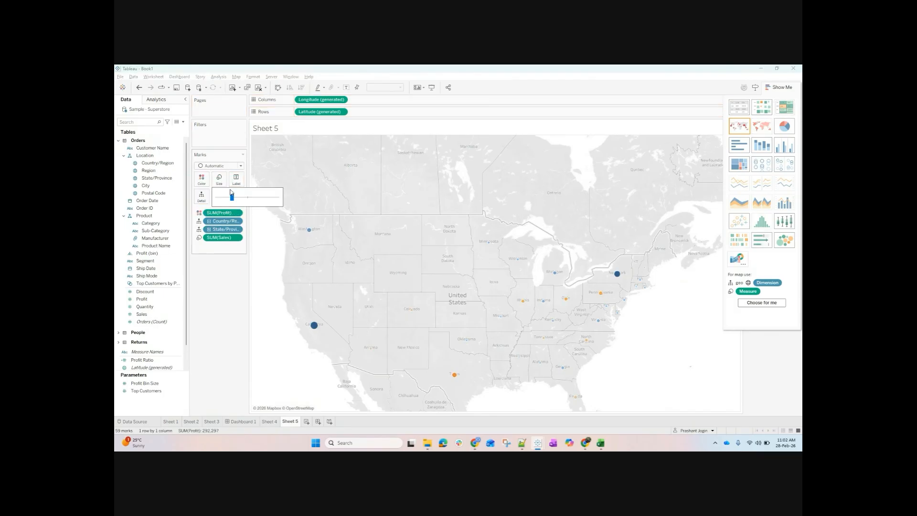
pyautogui.moveTo(235, 199); pyautogui.dragTo(269, 198)
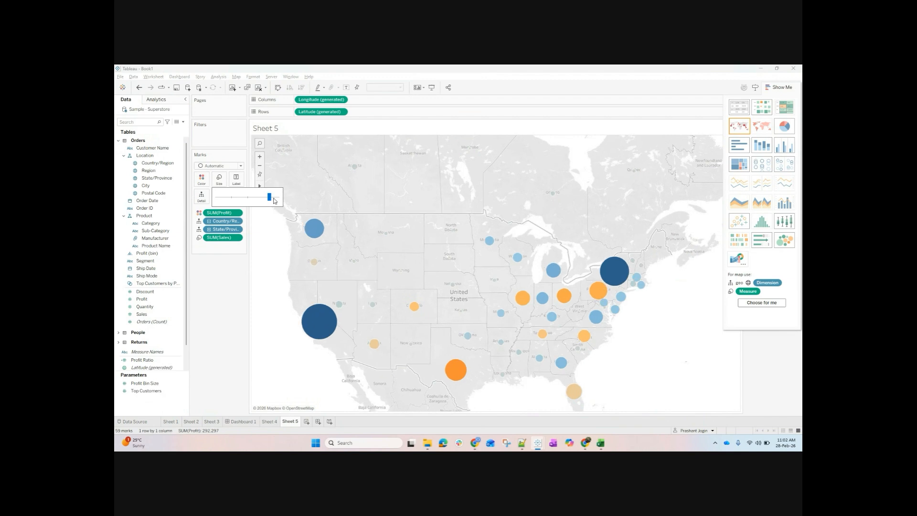
pyautogui.click(792, 83)
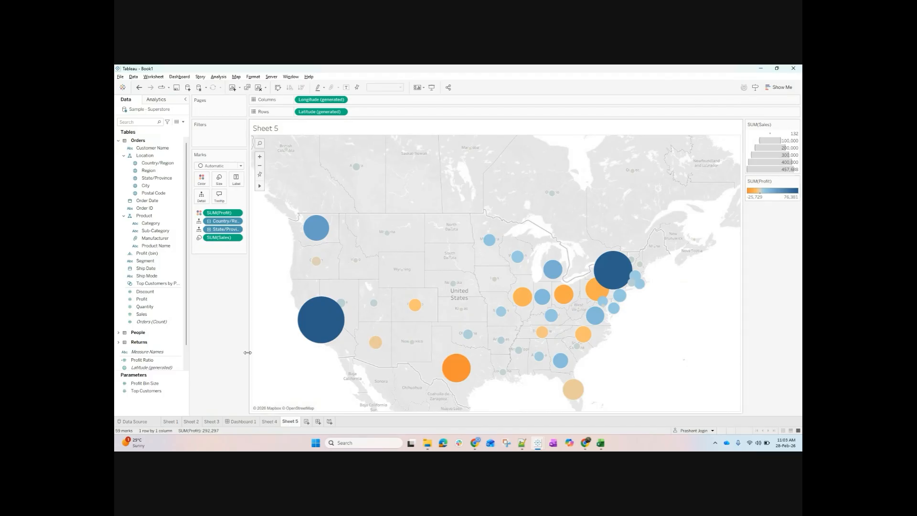
# Try the filled map chart type for the Sales and Profit state map, closing the chart type chooser.
pyautogui.moveTo(308, 326)
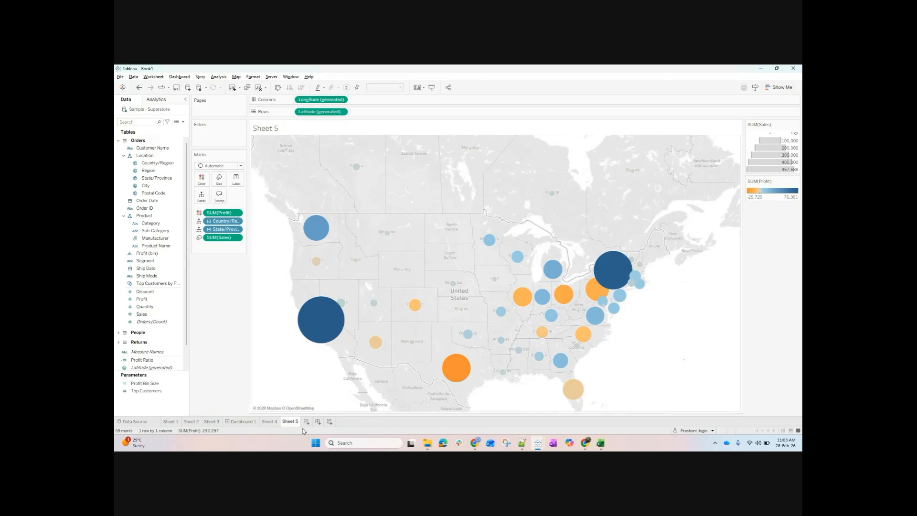
pyautogui.click(775, 89)
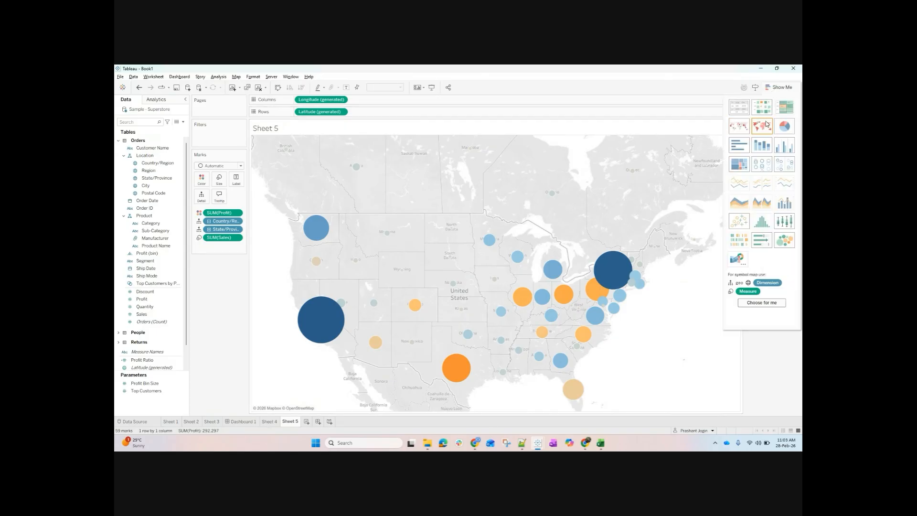
pyautogui.click(773, 303)
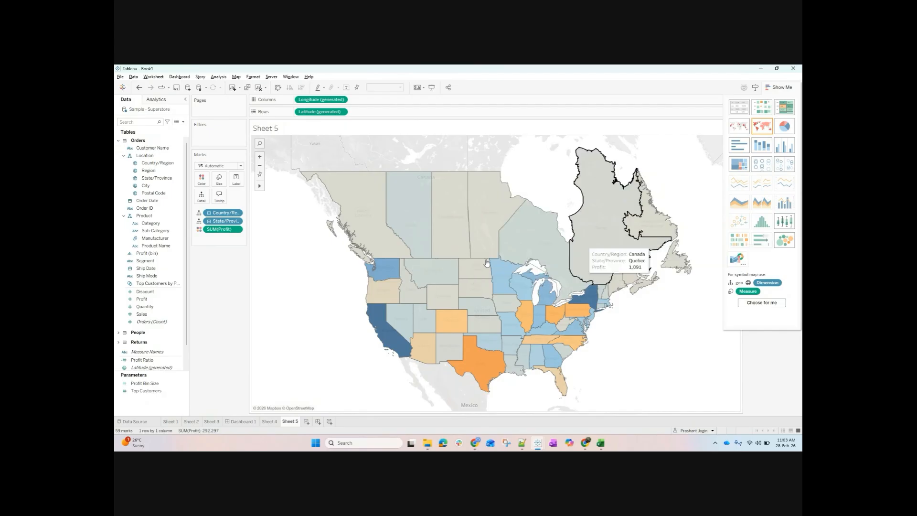
pyautogui.click(781, 89)
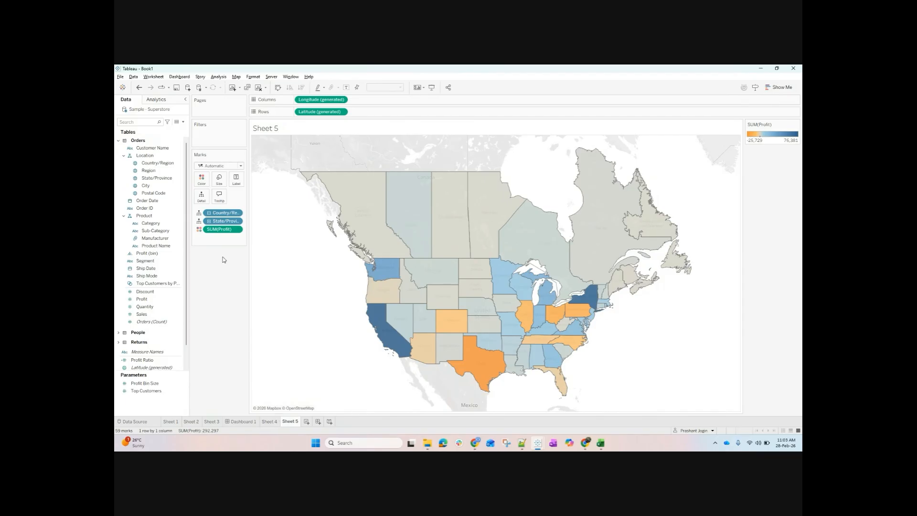
# Try changing the mark size on the filled map, and undo back to the Sales and Profit symbol map.
pyautogui.click(219, 179)
pyautogui.moveTo(234, 197); pyautogui.dragTo(280, 193)
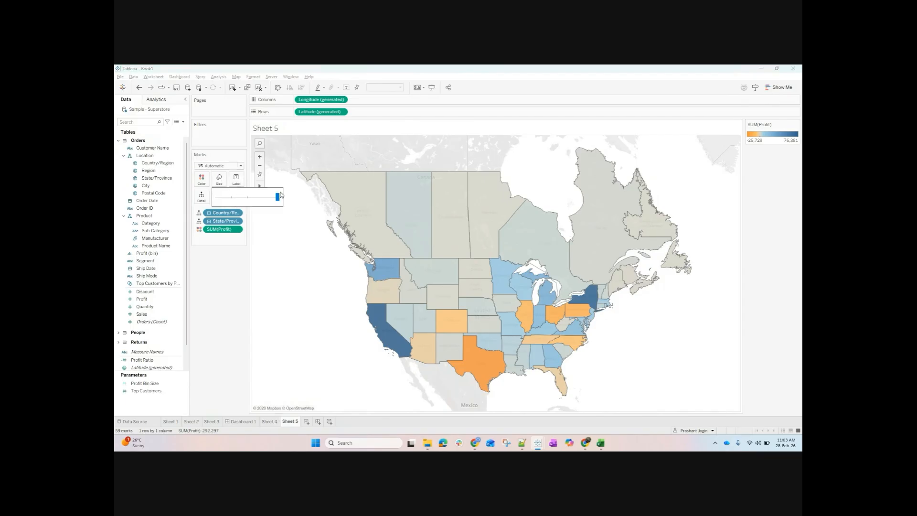
pyautogui.moveTo(393, 345)
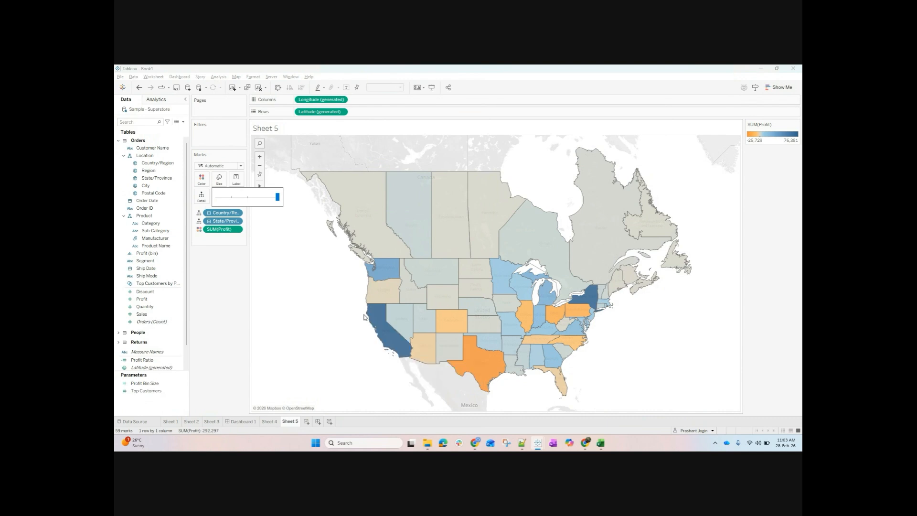
pyautogui.click(245, 197)
pyautogui.moveTo(404, 322)
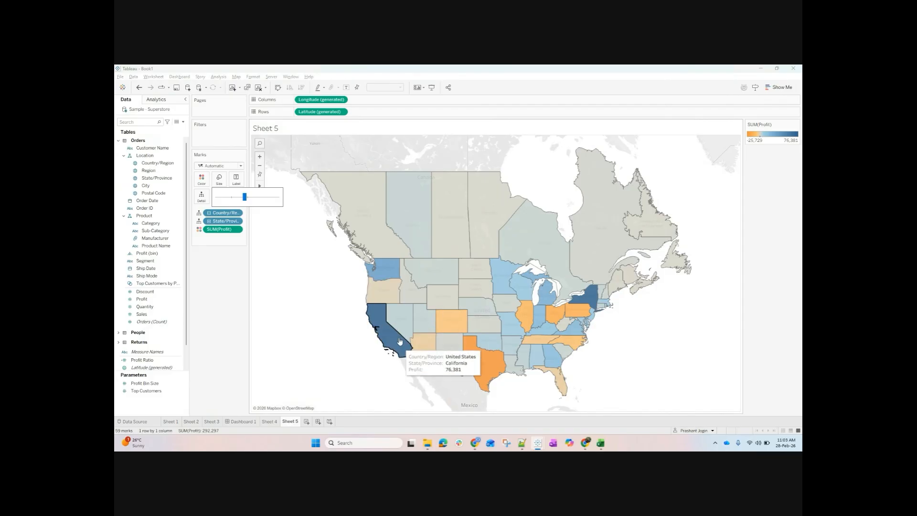
pyautogui.click(139, 88)
pyautogui.click(139, 88)
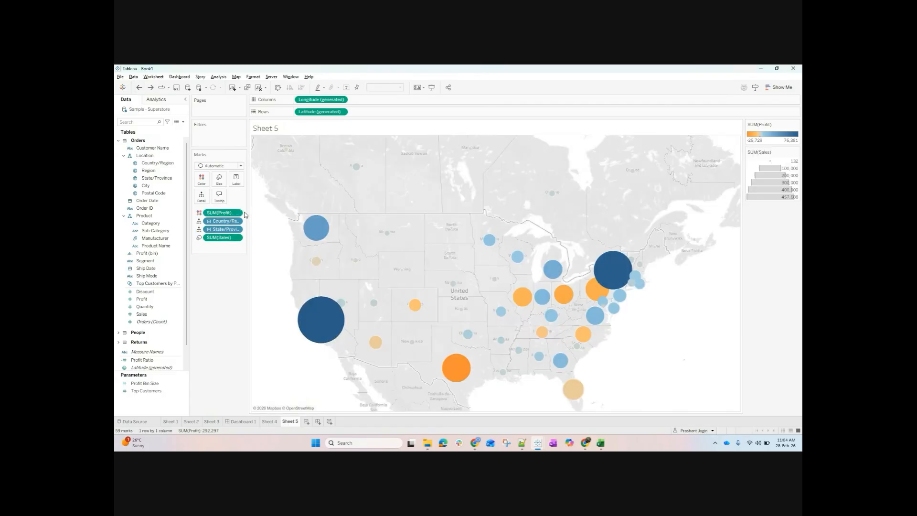
# Enlarge the symbol map's circles to the maximum size, then shrink them to the middle of the size range.
pyautogui.click(219, 180)
pyautogui.moveTo(274, 197); pyautogui.dragTo(277, 197)
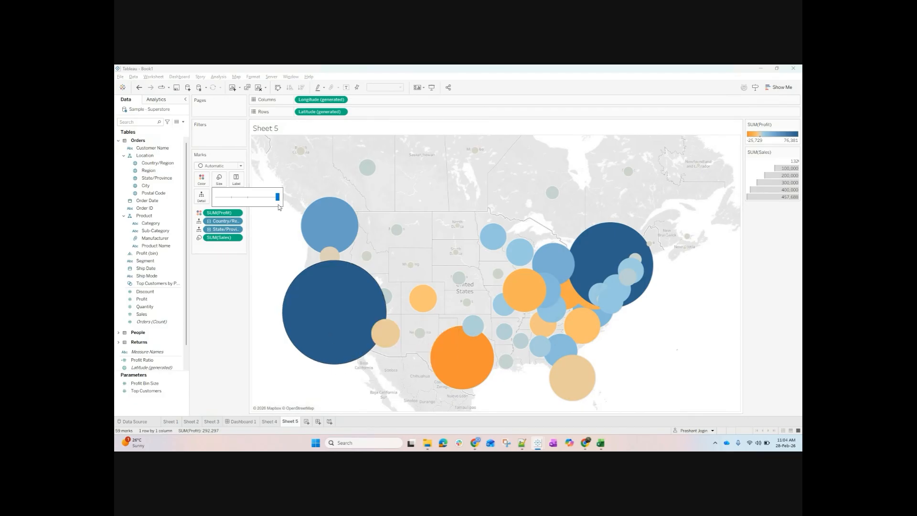
pyautogui.moveTo(277, 197); pyautogui.dragTo(248, 197)
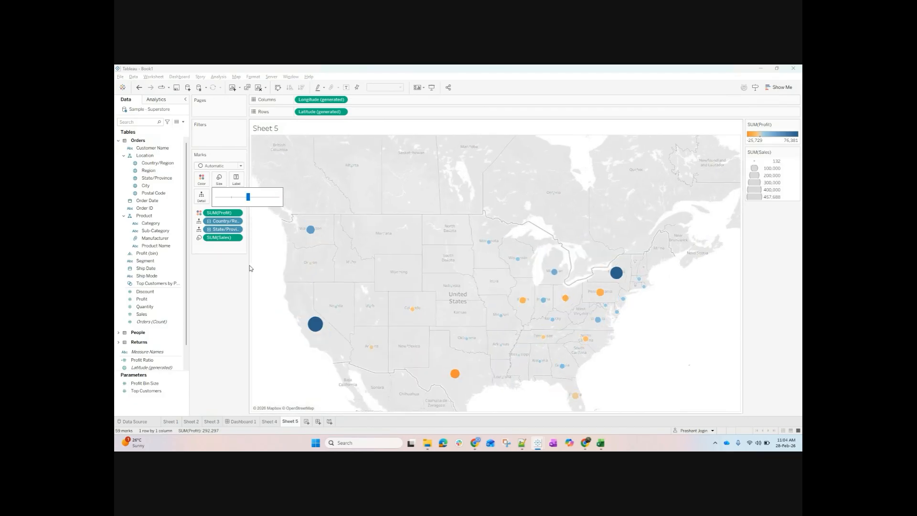
pyautogui.click(232, 298)
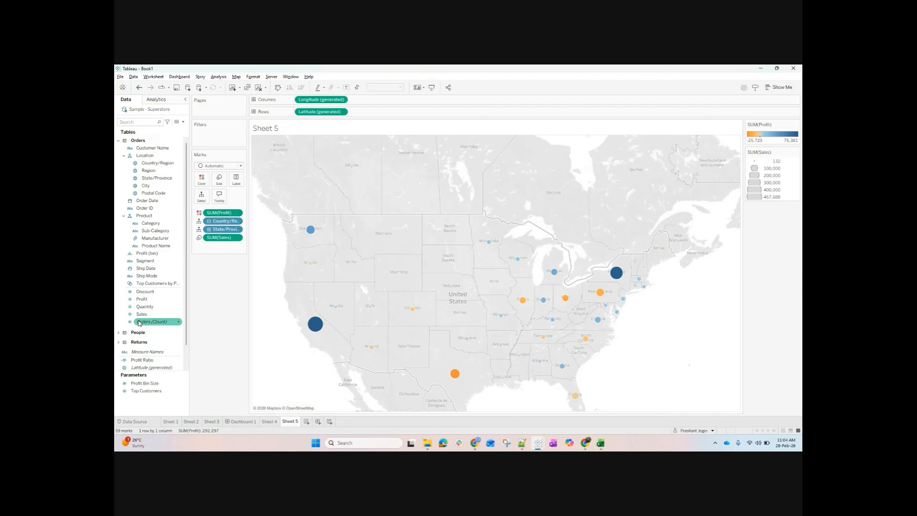
pyautogui.moveTo(145, 291); pyautogui.dragTo(215, 278)
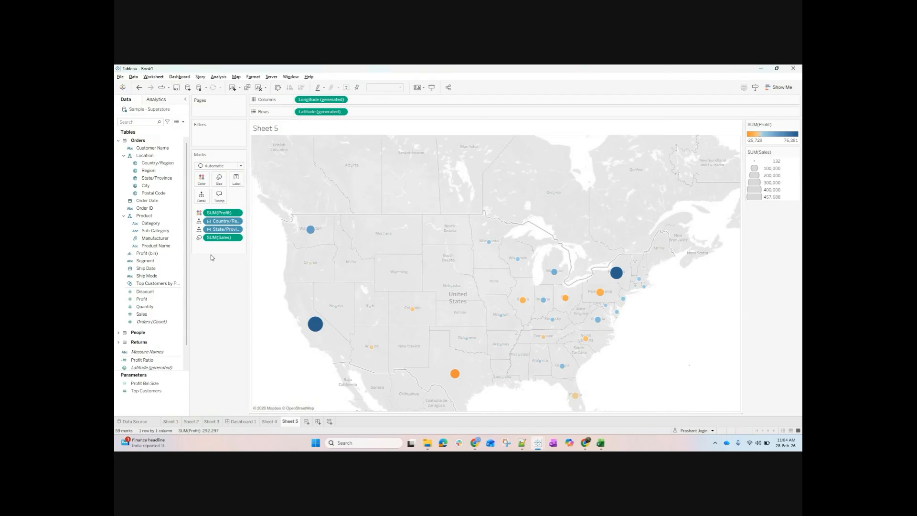
# Create a new worksheet and build a text table of Profit, Quantity and Sales by State/Province.
pyautogui.moveTo(224, 230)
pyautogui.mouseDown()
pyautogui.moveTo(280, 202)
pyautogui.moveTo(249, 203)
pyautogui.moveTo(225, 232)
pyautogui.mouseUp()
pyautogui.click(306, 422)
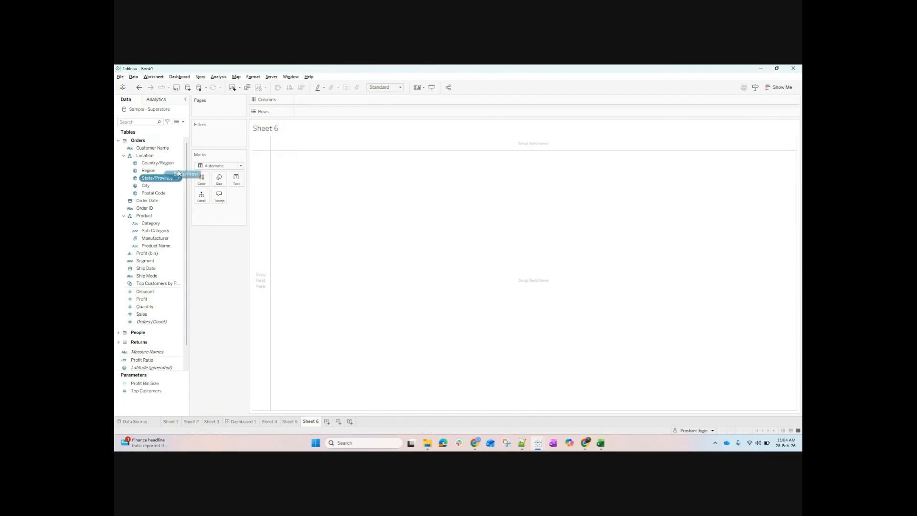
pyautogui.moveTo(157, 178); pyautogui.dragTo(320, 108)
pyautogui.moveTo(152, 313); pyautogui.dragTo(317, 246)
pyautogui.moveTo(198, 298); pyautogui.dragTo(331, 257)
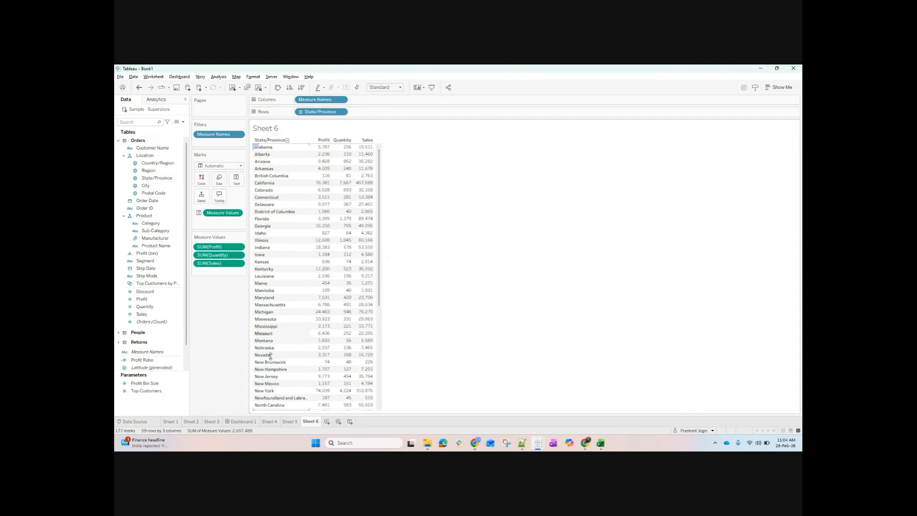
# Compare the Sheet 5 map with the Sheet 6 table, and convert the table into horizontal bars using Show Me.
pyautogui.click(290, 421)
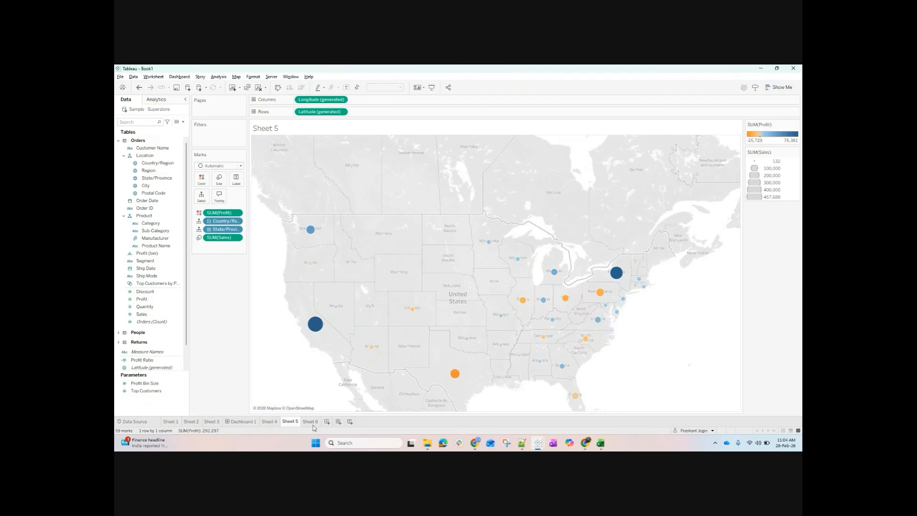
pyautogui.click(311, 422)
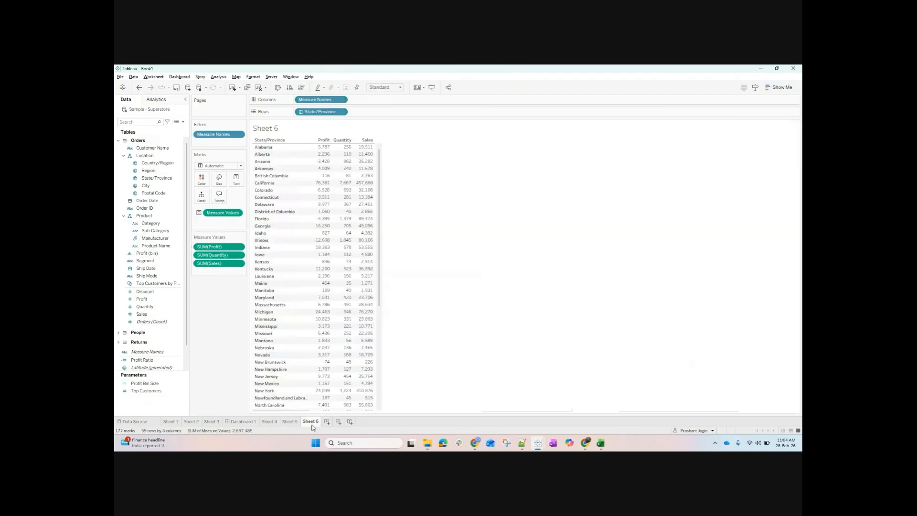
pyautogui.click(778, 87)
pyautogui.click(738, 146)
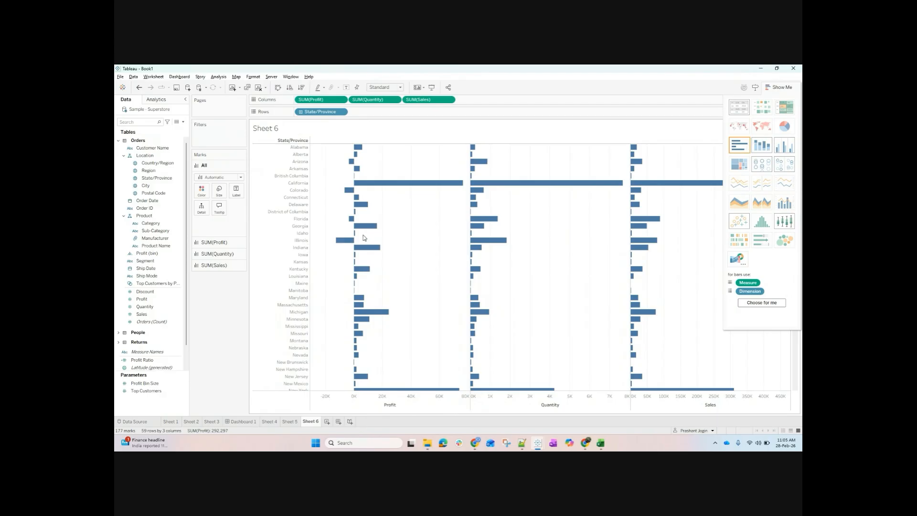
# Return to the Sheet 5 state map and reapply a Show Me map type, with Profit as size and Sales as color.
pyautogui.click(288, 424)
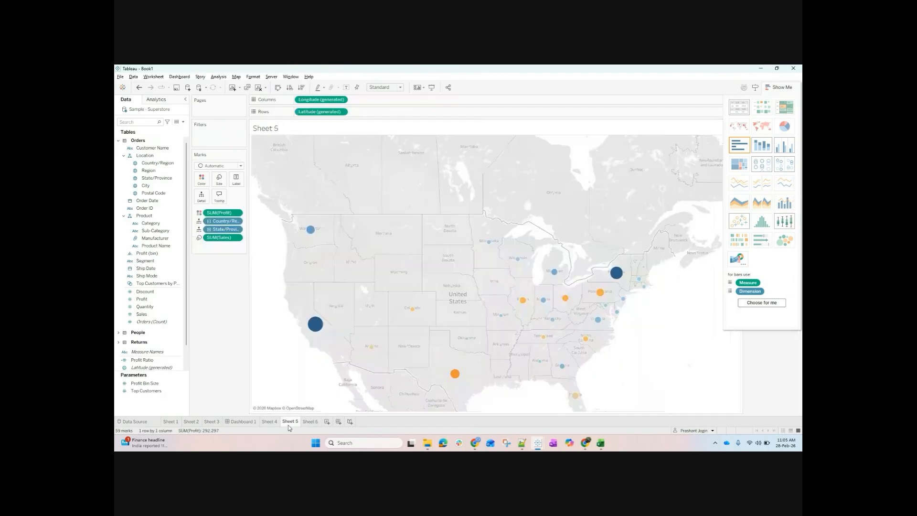
pyautogui.click(270, 425)
pyautogui.click(289, 422)
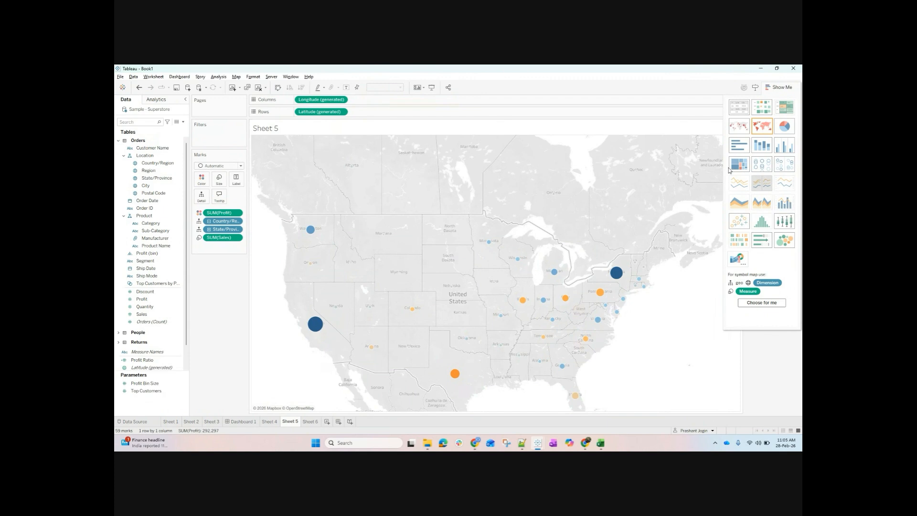
pyautogui.click(747, 132)
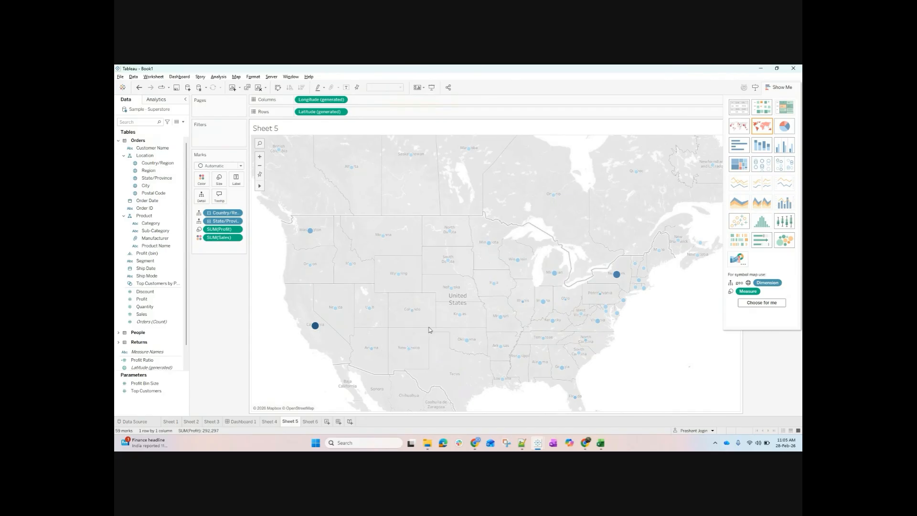
pyautogui.click(738, 127)
# Try Square as the map's mark type, and switch the marks to Circle.
pyautogui.click(218, 166)
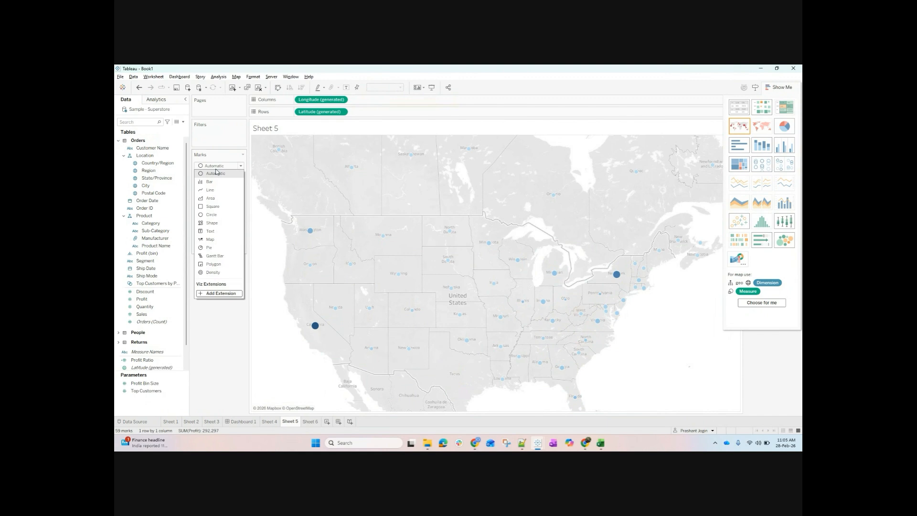
pyautogui.click(213, 206)
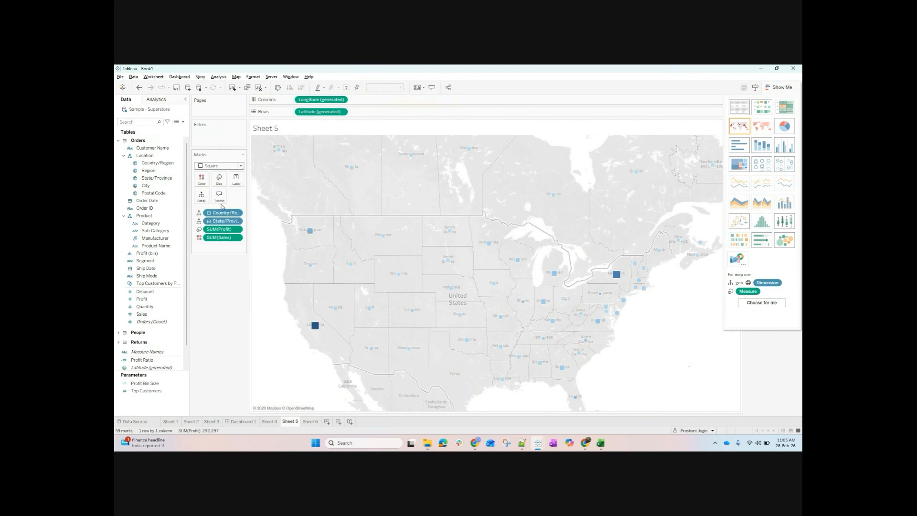
pyautogui.click(221, 166)
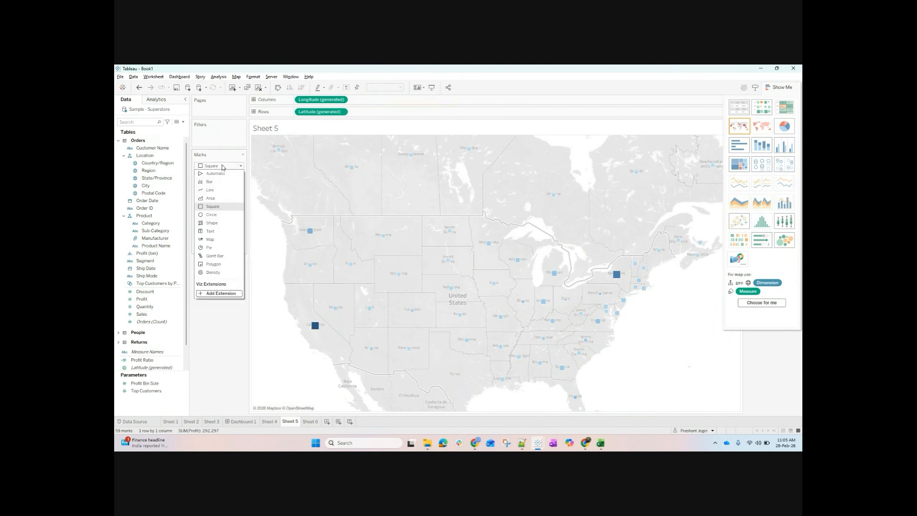
pyautogui.click(224, 214)
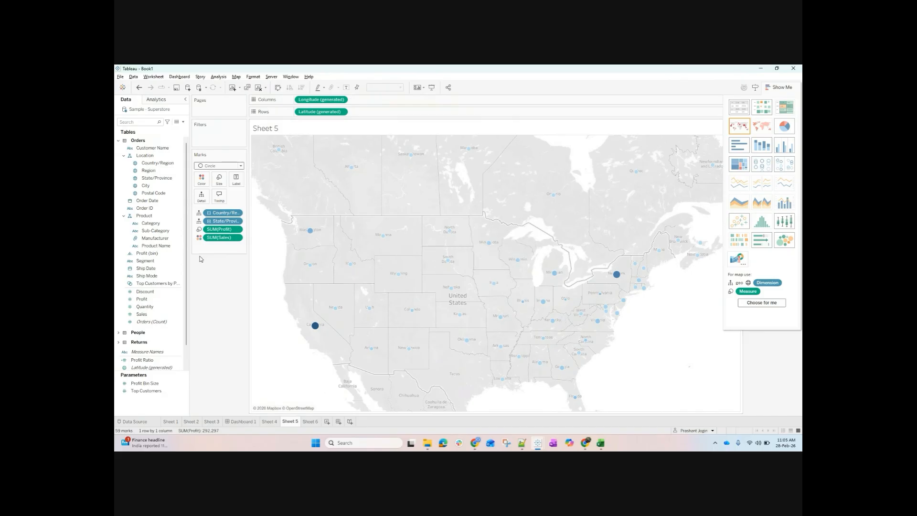
pyautogui.click(205, 165)
pyautogui.click(221, 330)
pyautogui.click(220, 167)
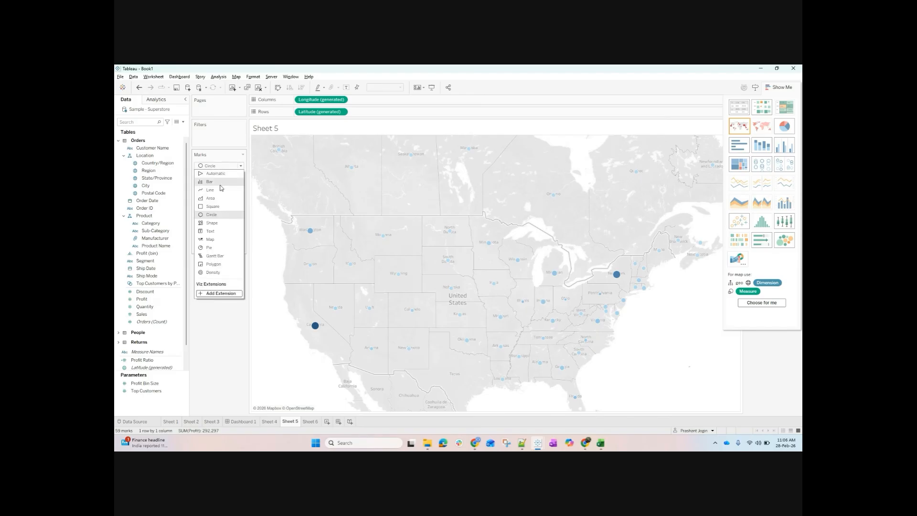
pyautogui.click(222, 327)
# Change the map's mark type to Shape and close the chart type chooser.
pyautogui.click(218, 168)
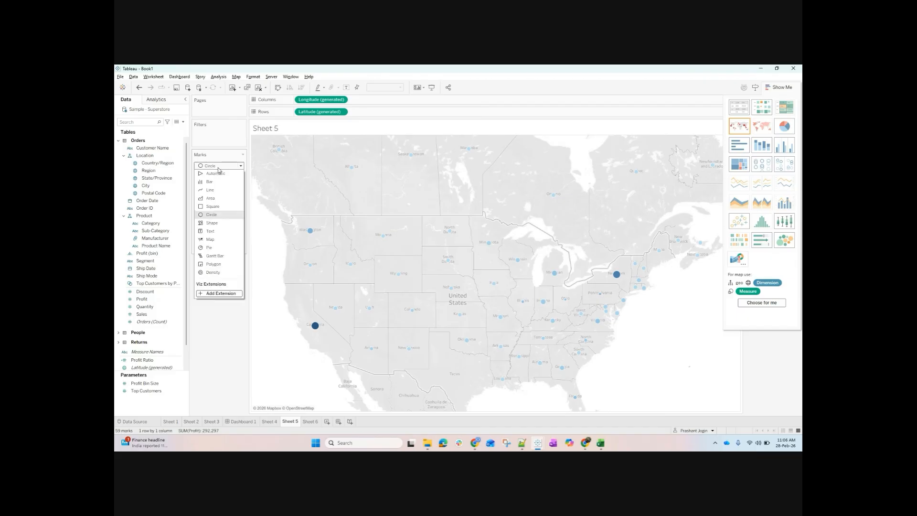
pyautogui.click(222, 226)
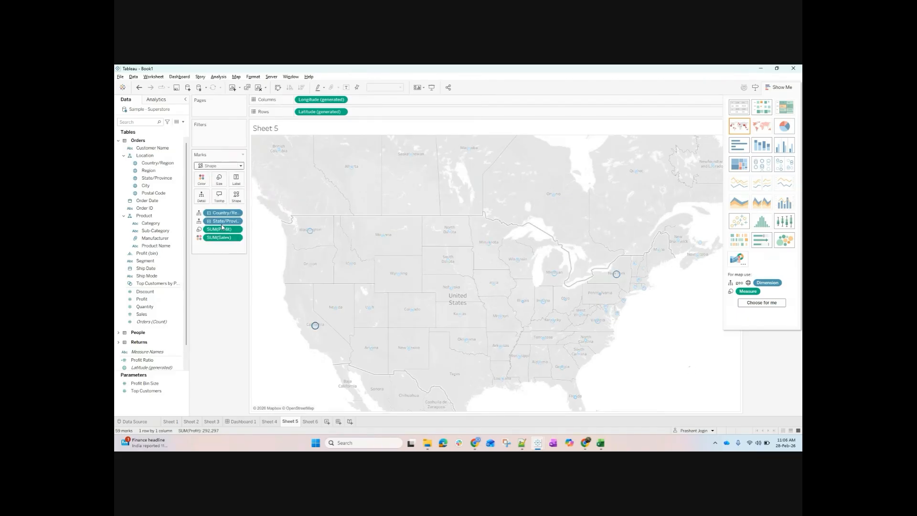
pyautogui.moveTo(315, 330)
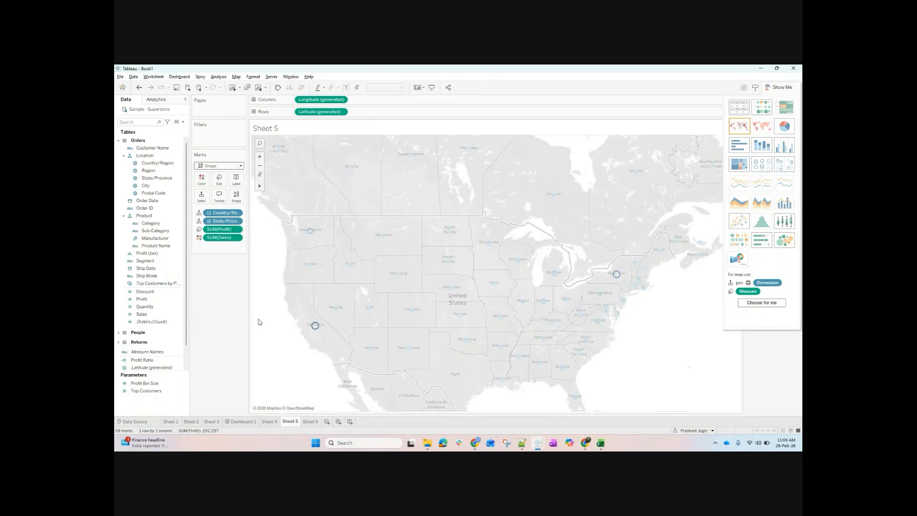
pyautogui.click(787, 87)
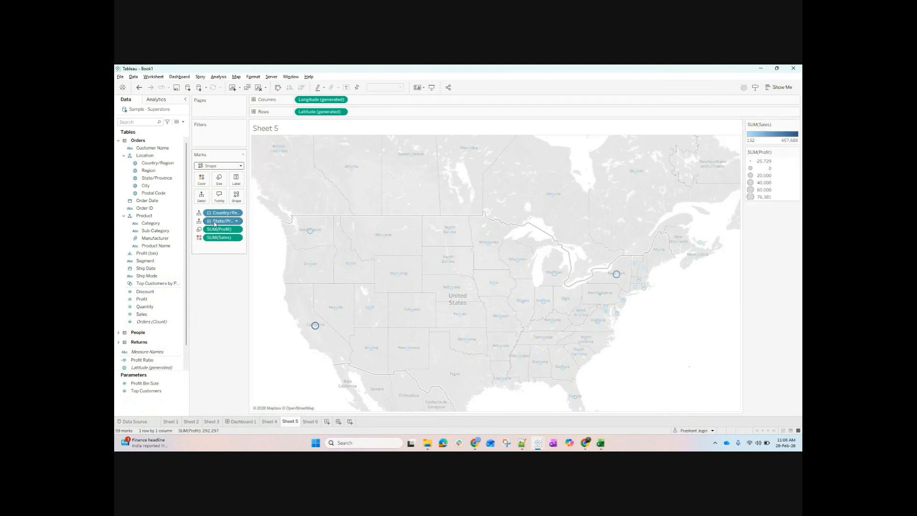
# Assign State/Province to the mark shape and look through the state shape legend.
pyautogui.moveTo(214, 223); pyautogui.dragTo(235, 196)
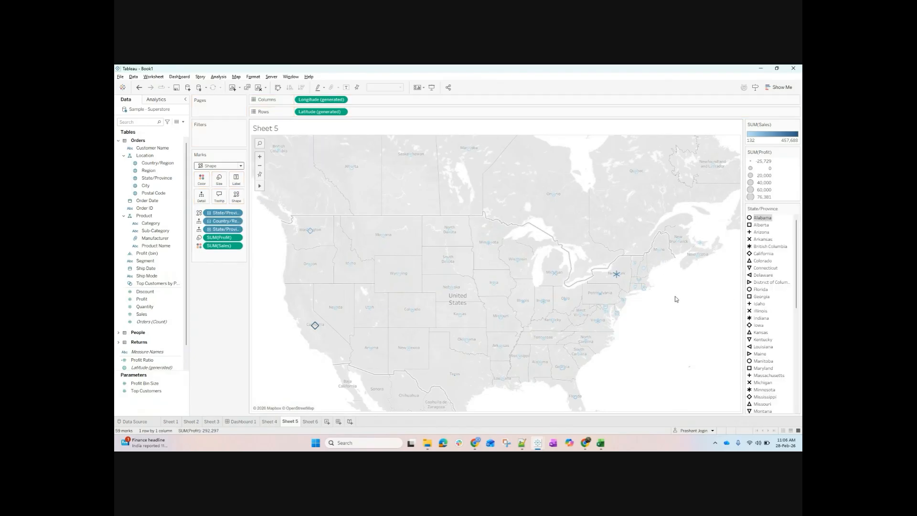
pyautogui.moveTo(615, 279)
pyautogui.scroll(-9, 774, 299)
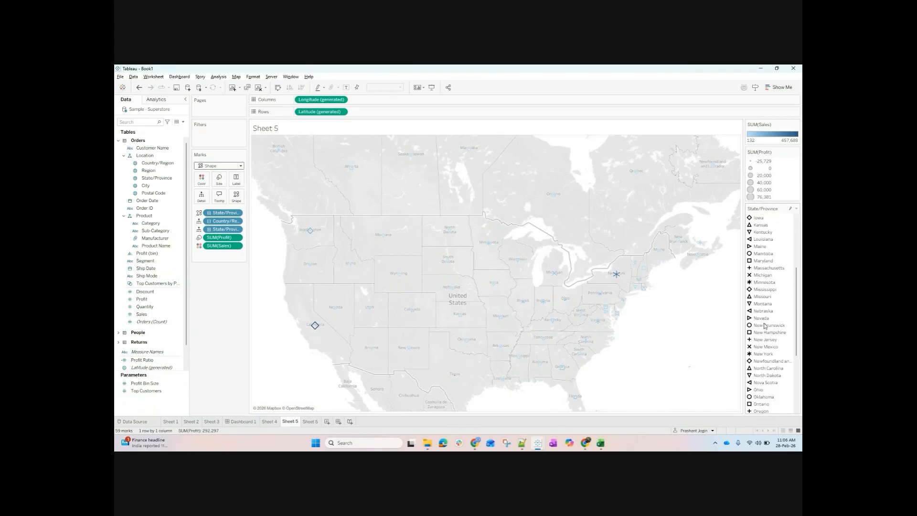
pyautogui.moveTo(310, 240)
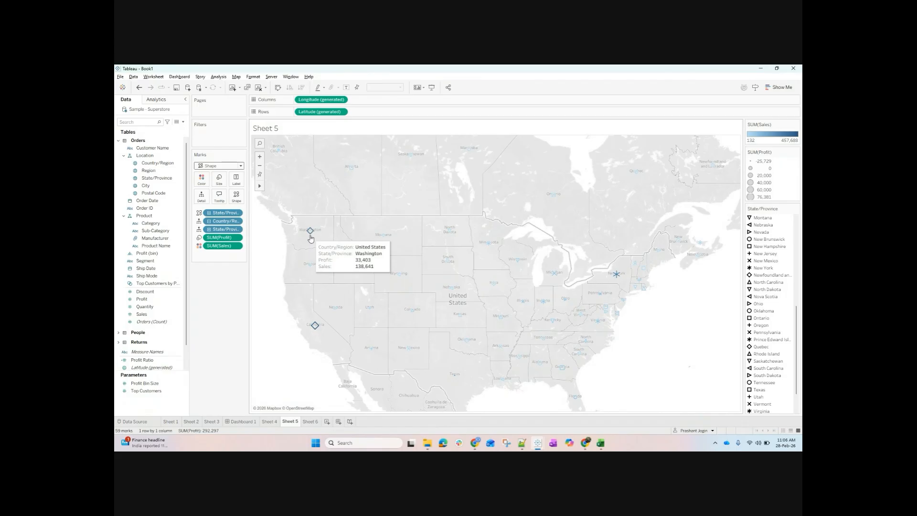
pyautogui.scroll(-2, 779, 346)
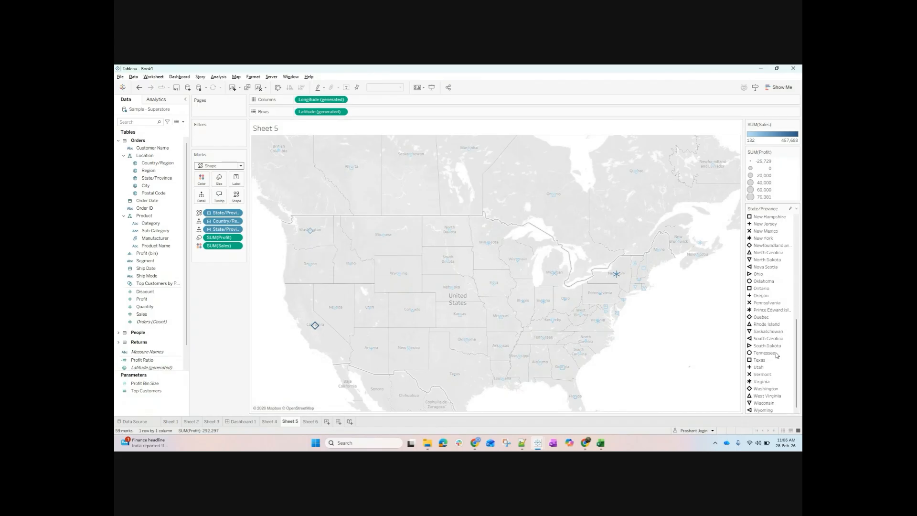
pyautogui.scroll(7, 776, 355)
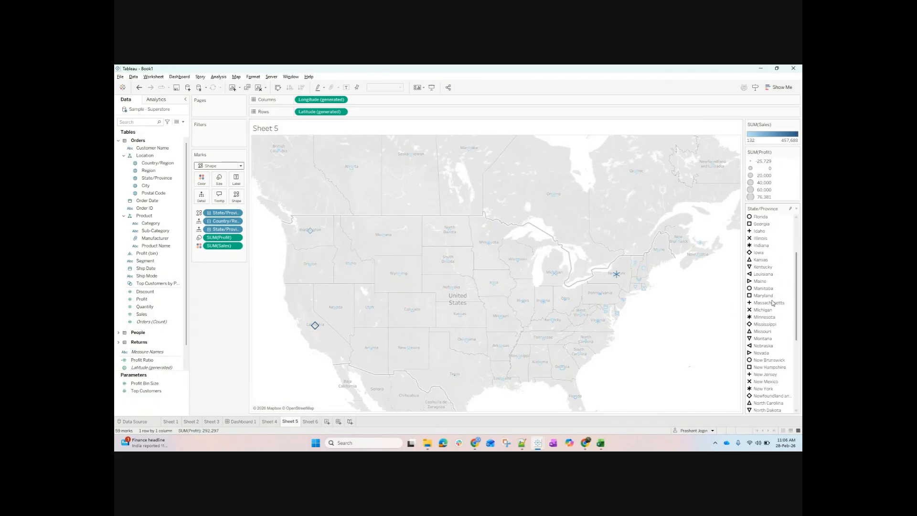
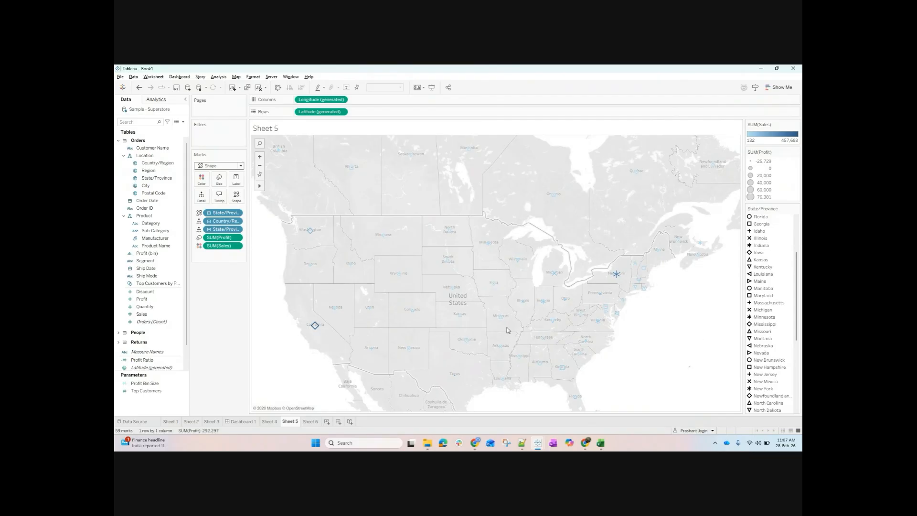
# On Sheet 6, reopen Show Me and add Discount and the count of Orders to the columns after Sales.
pyautogui.click(309, 421)
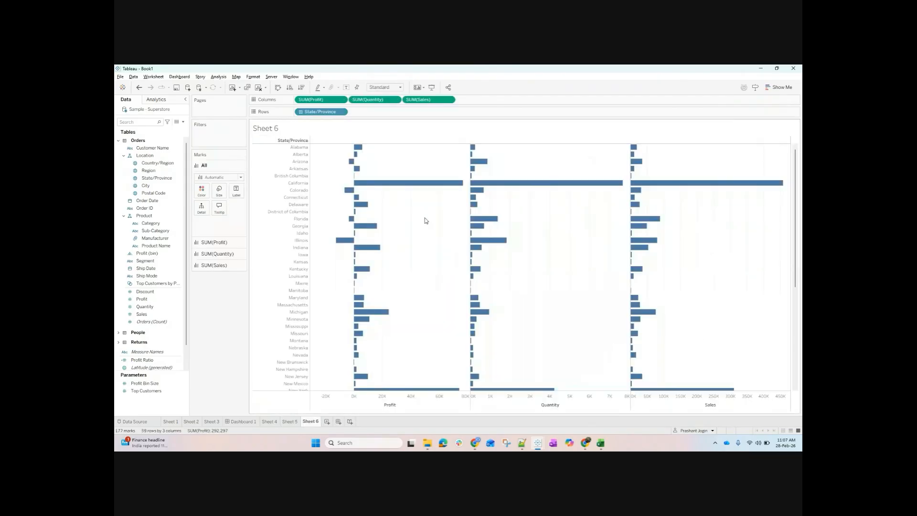
pyautogui.click(778, 87)
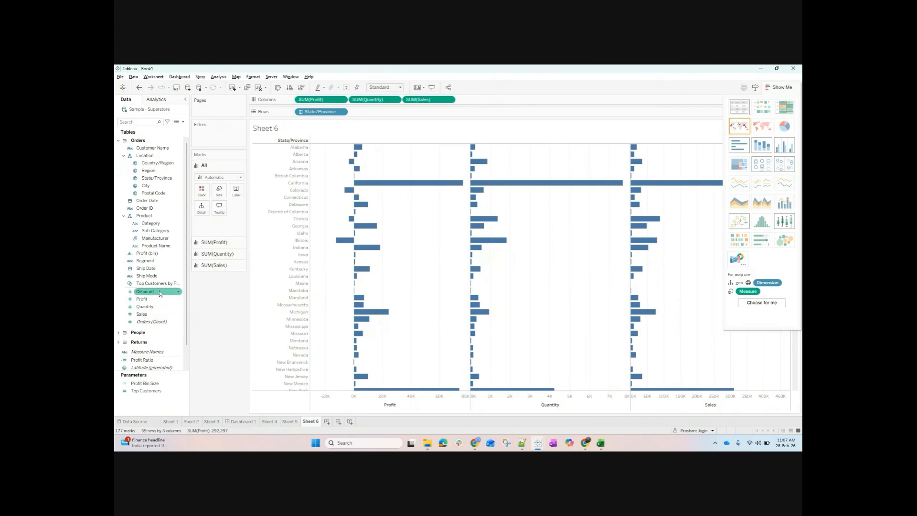
pyautogui.moveTo(160, 293); pyautogui.dragTo(491, 100)
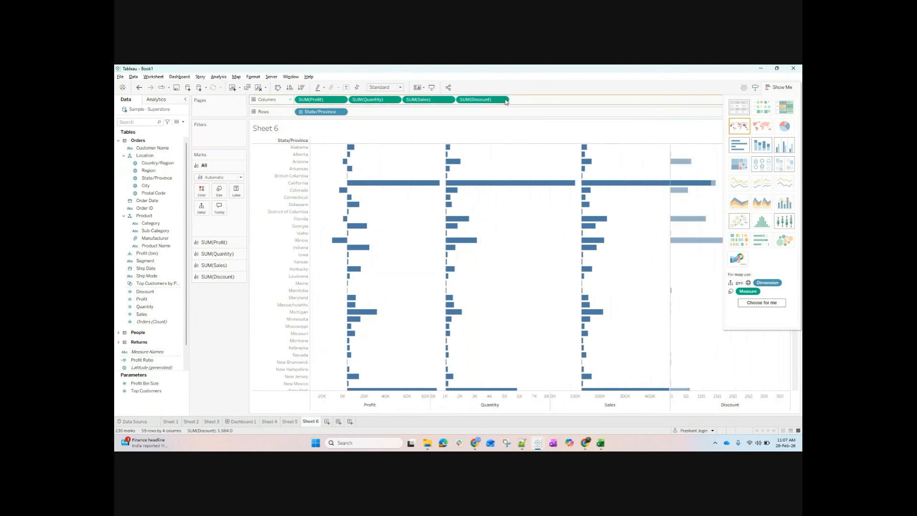
pyautogui.moveTo(152, 321)
pyautogui.mouseDown()
pyautogui.moveTo(526, 90)
pyautogui.moveTo(553, 100)
pyautogui.mouseUp()
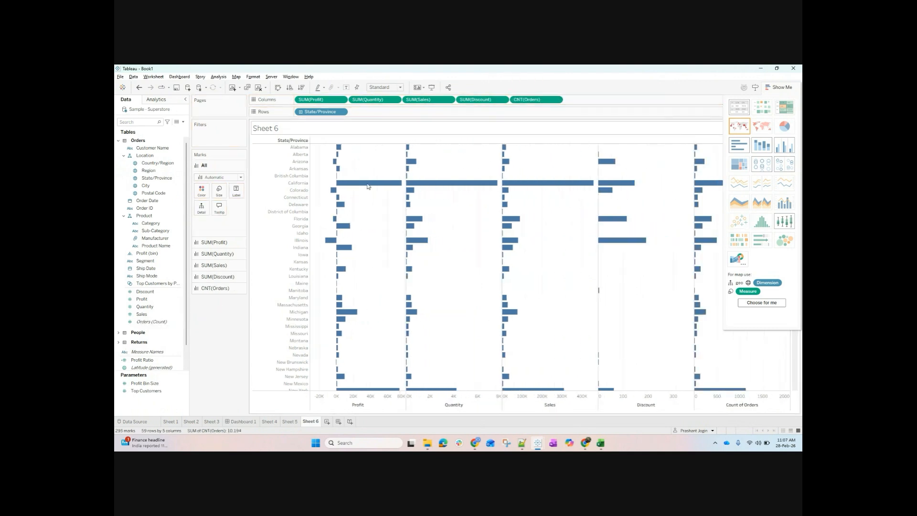
# Remove the Orders count, Discount, Sales and Quantity from the columns, and replace State/Province with Sub-Category in the rows.
pyautogui.moveTo(540, 100); pyautogui.dragTo(535, 69)
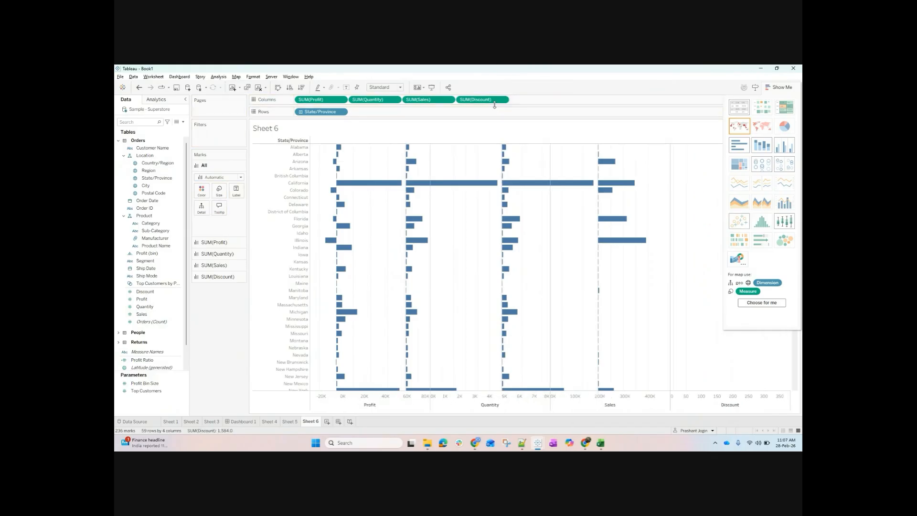
pyautogui.moveTo(482, 100); pyautogui.dragTo(485, 67)
pyautogui.moveTo(427, 100); pyautogui.dragTo(432, 68)
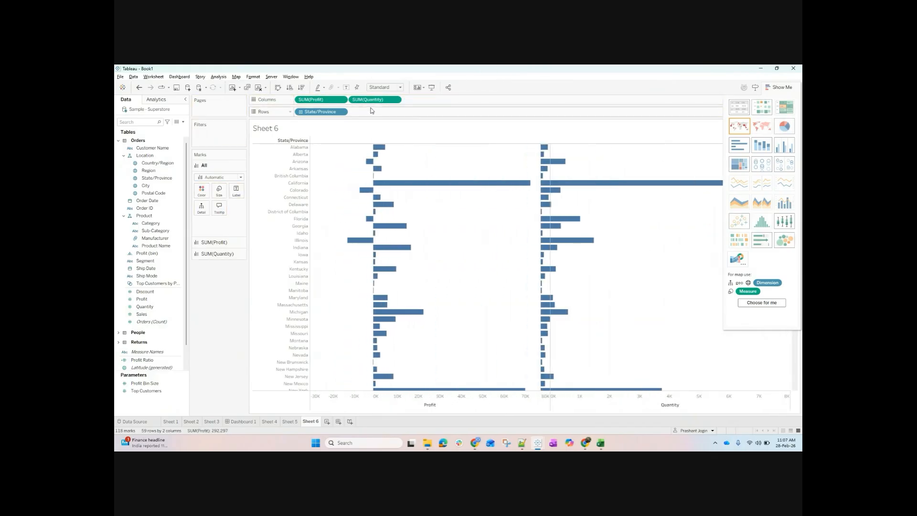
pyautogui.moveTo(375, 100); pyautogui.dragTo(377, 69)
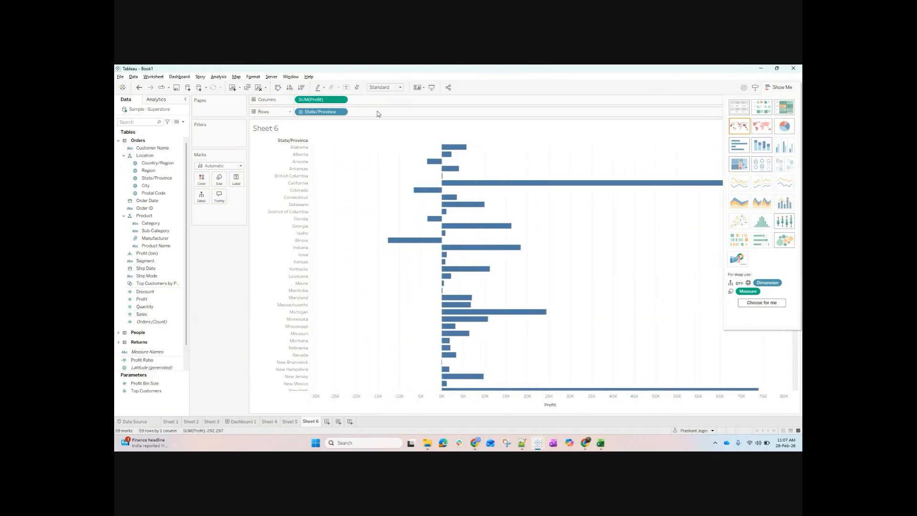
pyautogui.moveTo(155, 231); pyautogui.dragTo(313, 114)
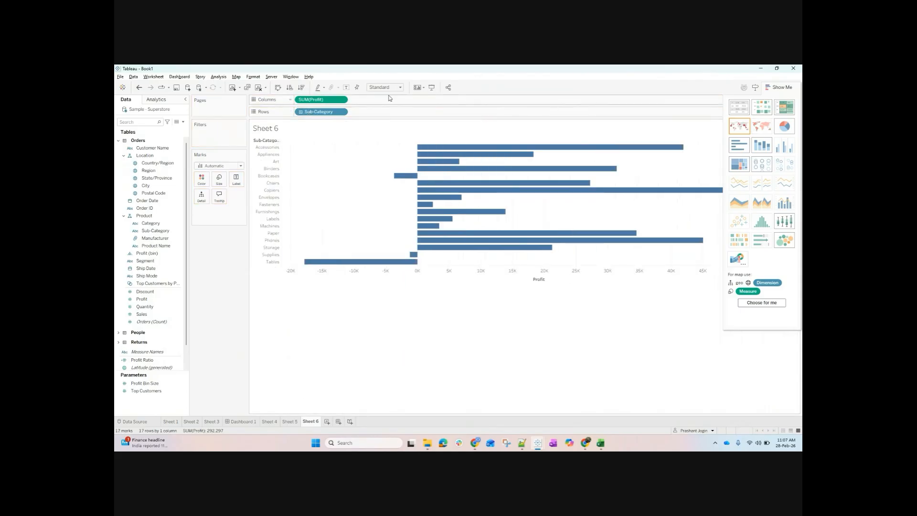
# Clear Sheet 6 and build a horizontal bar chart of Sales by Sub-Category using Show Me.
pyautogui.click(258, 87)
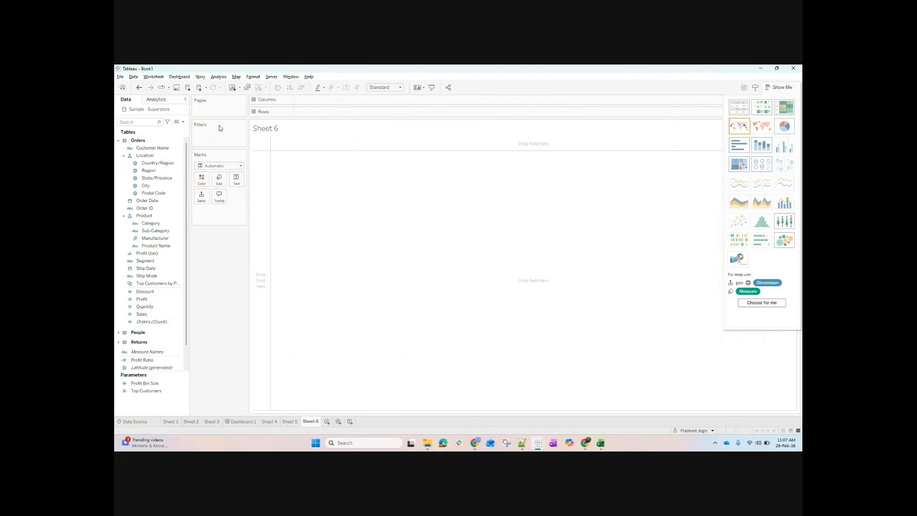
pyautogui.moveTo(155, 230)
pyautogui.mouseDown()
pyautogui.moveTo(306, 110)
pyautogui.moveTo(223, 274)
pyautogui.moveTo(168, 234)
pyautogui.mouseUp()
pyautogui.doubleClick(168, 234)
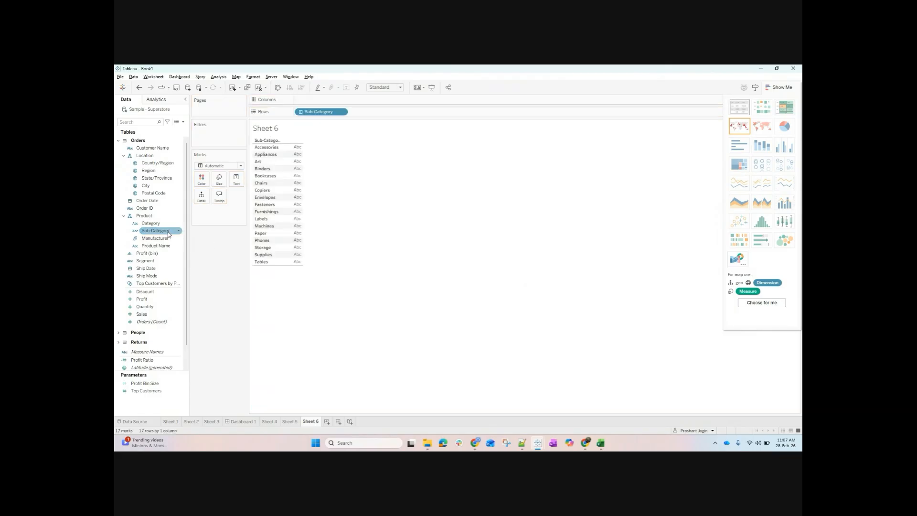
pyautogui.click(152, 306)
pyautogui.doubleClick(153, 313)
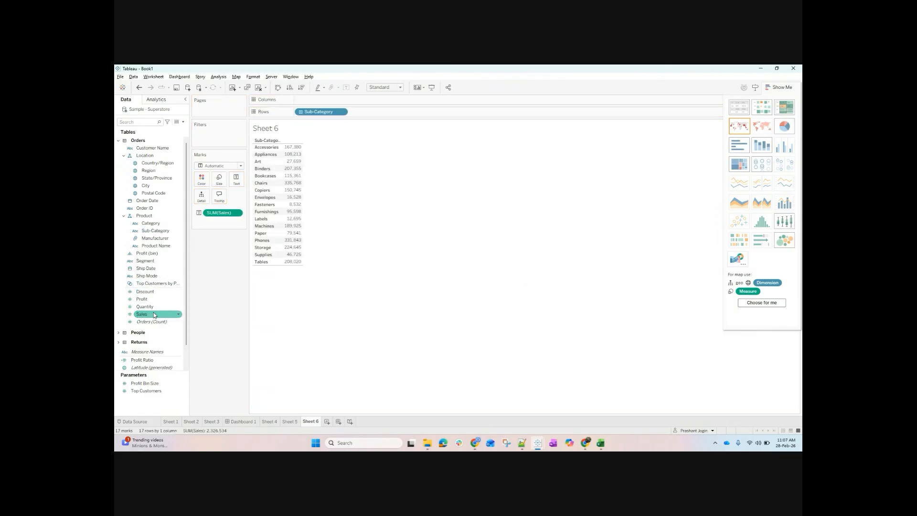
pyautogui.click(739, 143)
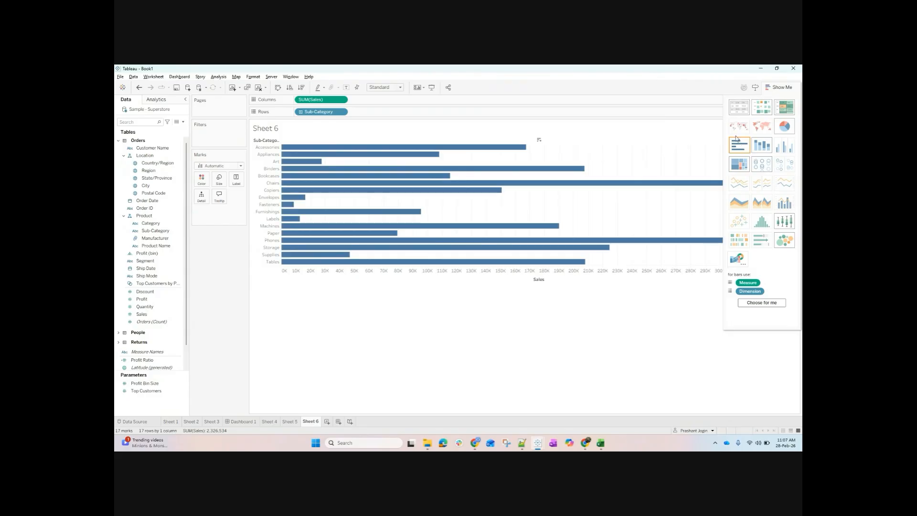
# Fit the Sales bar chart to the entire view and hide the Show Me pane.
pyautogui.click(394, 87)
pyautogui.click(382, 117)
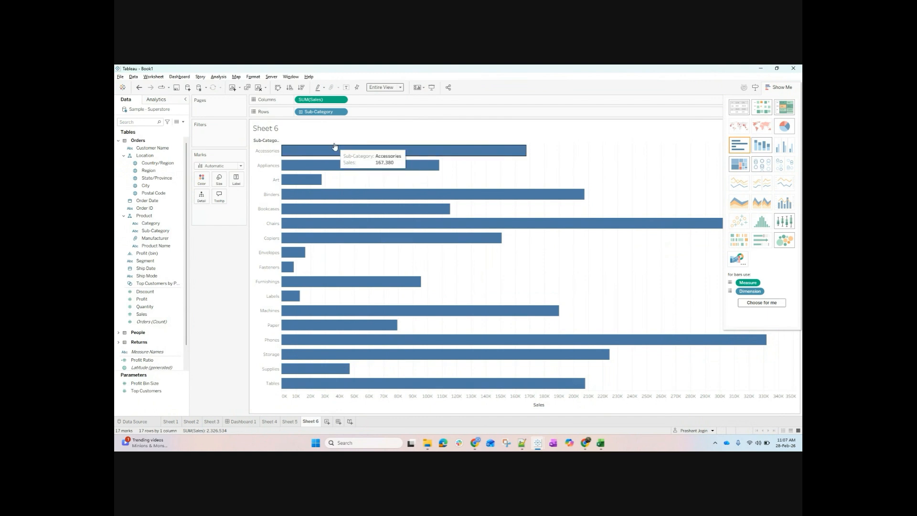
pyautogui.click(778, 87)
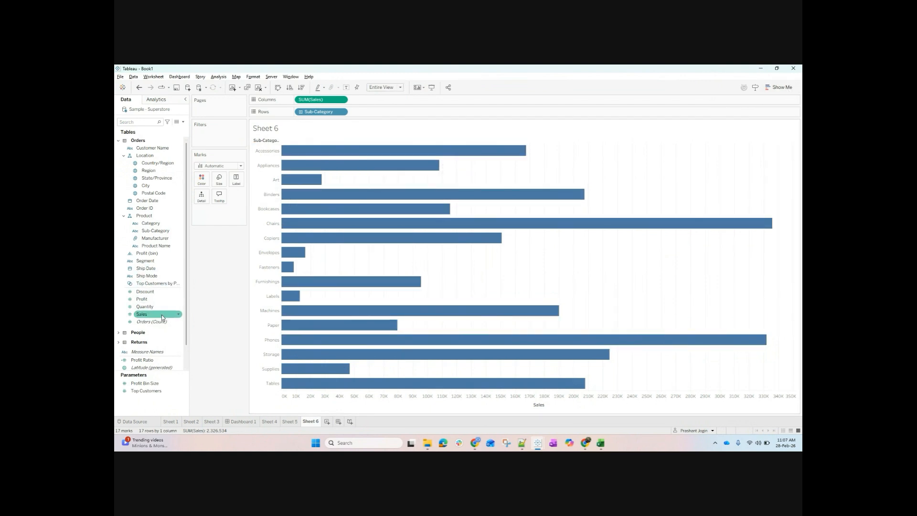
pyautogui.doubleClick(158, 299)
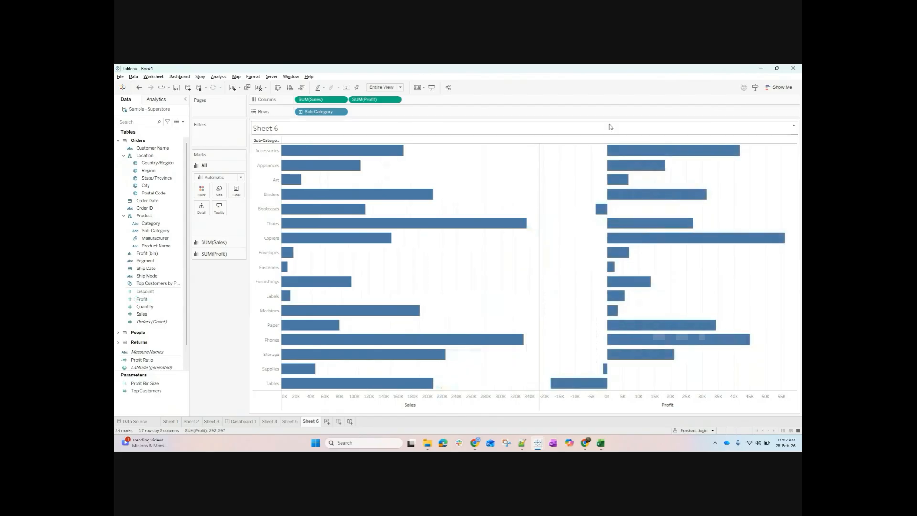
pyautogui.click(146, 292)
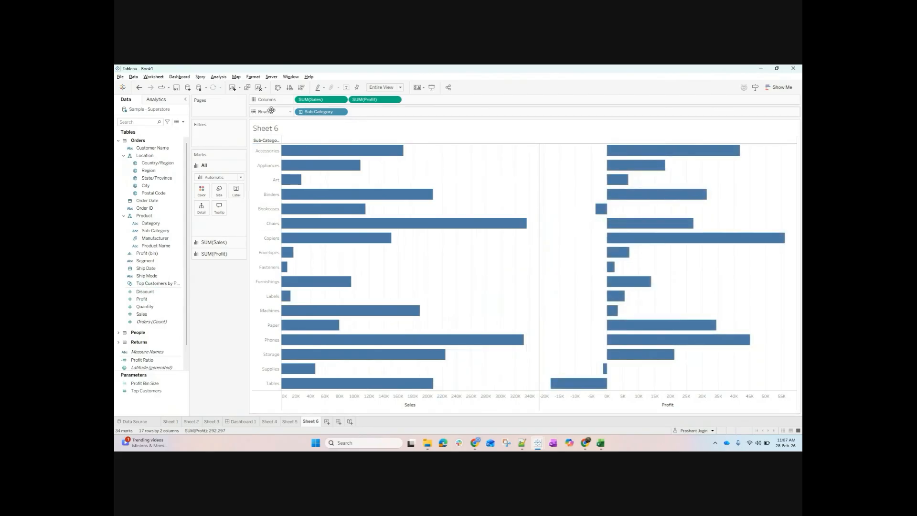
pyautogui.hotkey('ctrl', 'z')
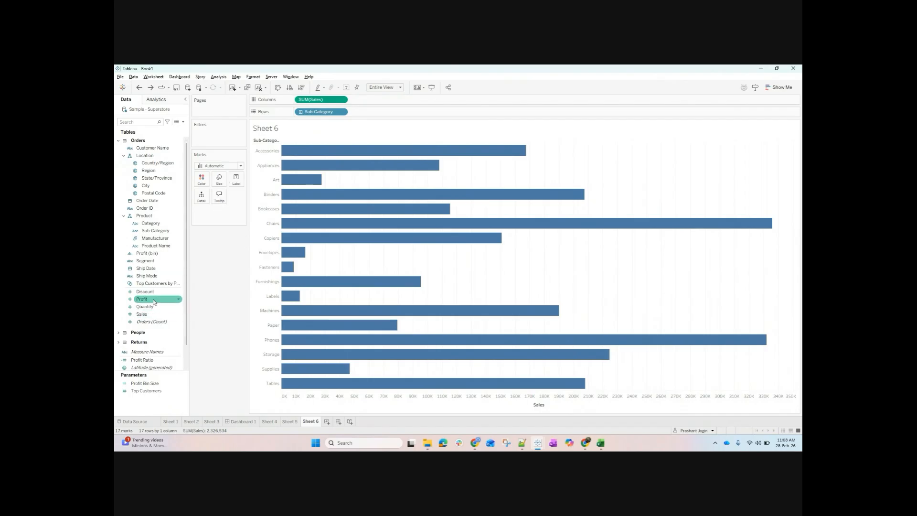
# Add Profit to the columns after Sales and compare the separate marks cards of the two measures.
pyautogui.moveTo(152, 299); pyautogui.dragTo(374, 100)
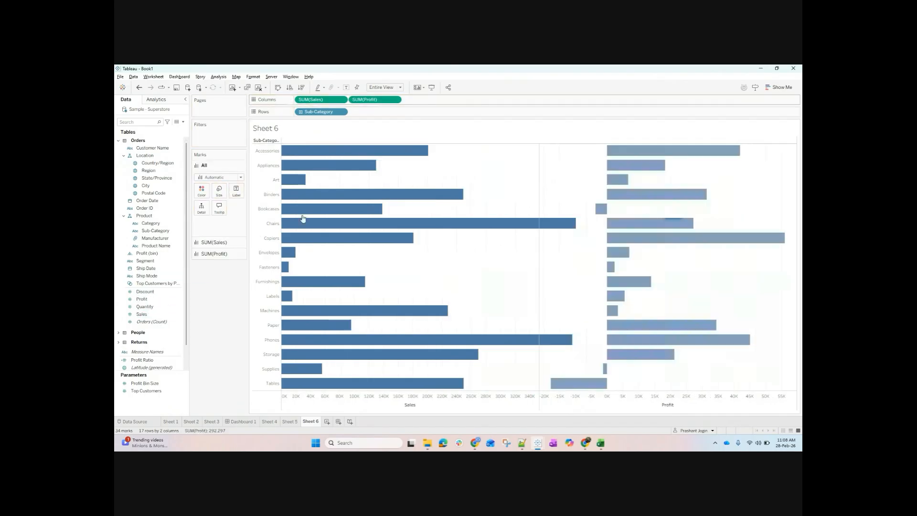
pyautogui.click(210, 242)
pyautogui.click(211, 256)
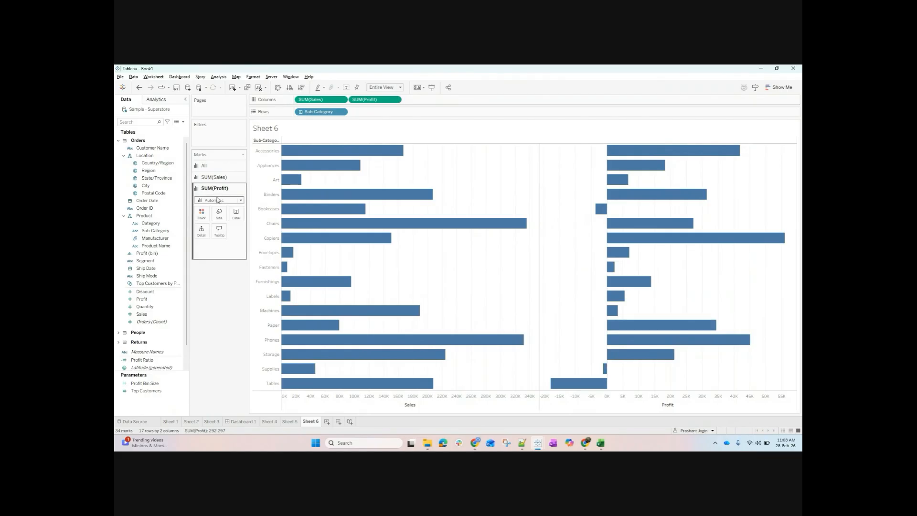
pyautogui.click(213, 178)
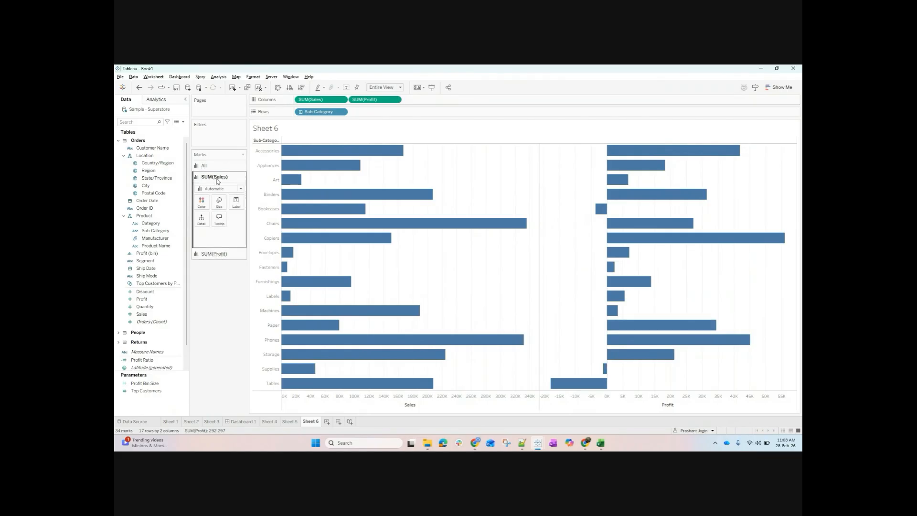
pyautogui.click(209, 254)
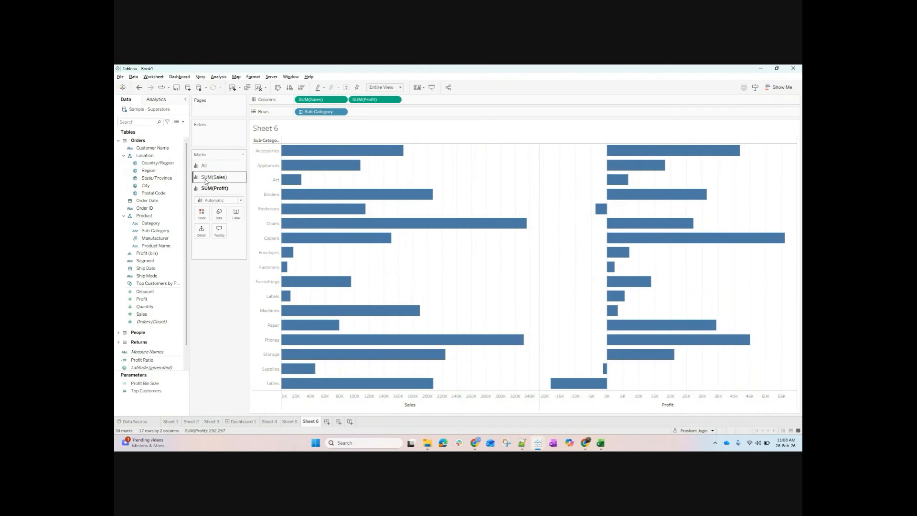
pyautogui.click(210, 178)
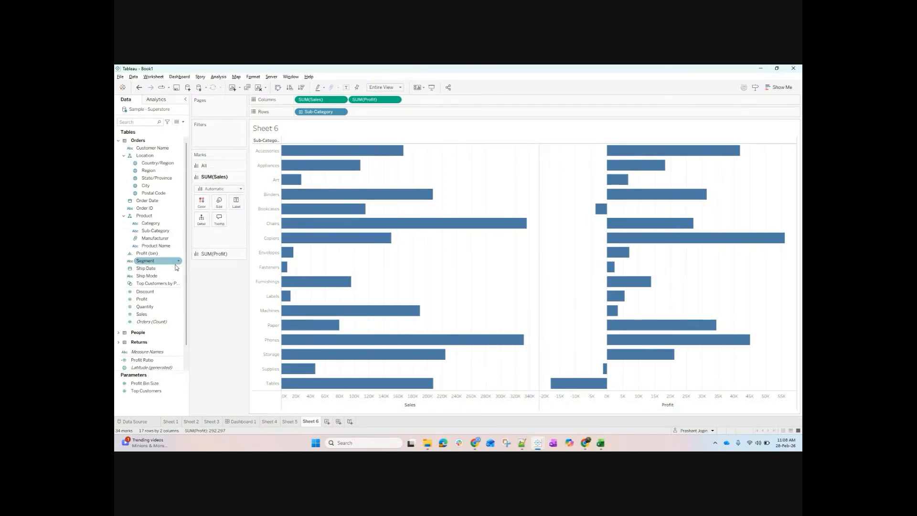
pyautogui.click(217, 253)
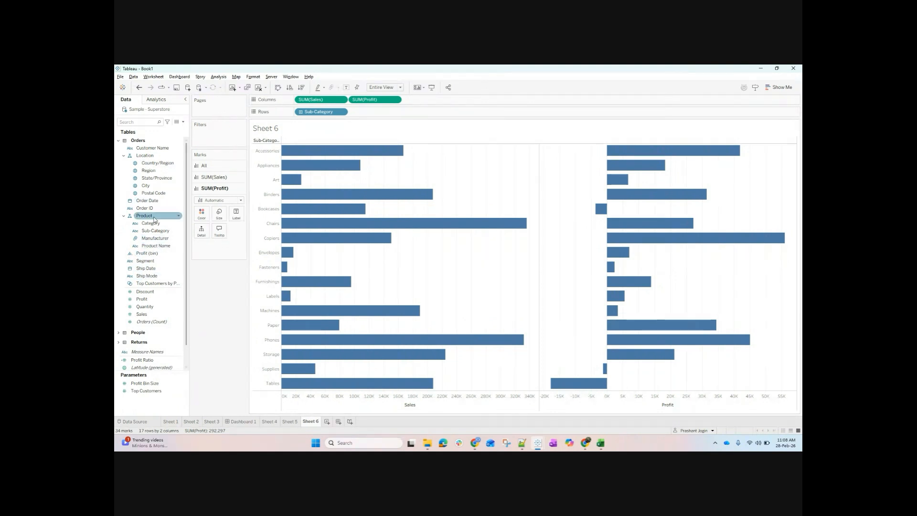
# Color only the Sales bars light orange through the Sales marks card.
pyautogui.click(223, 176)
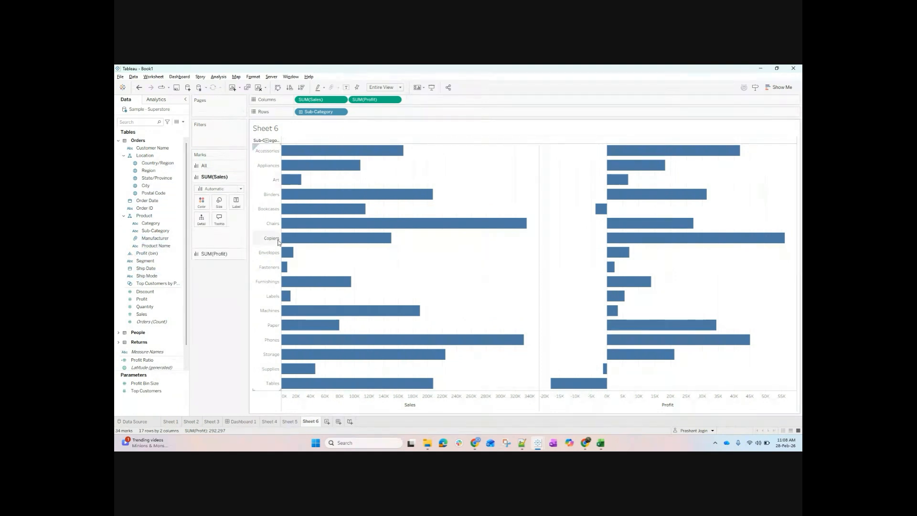
pyautogui.moveTo(322, 204)
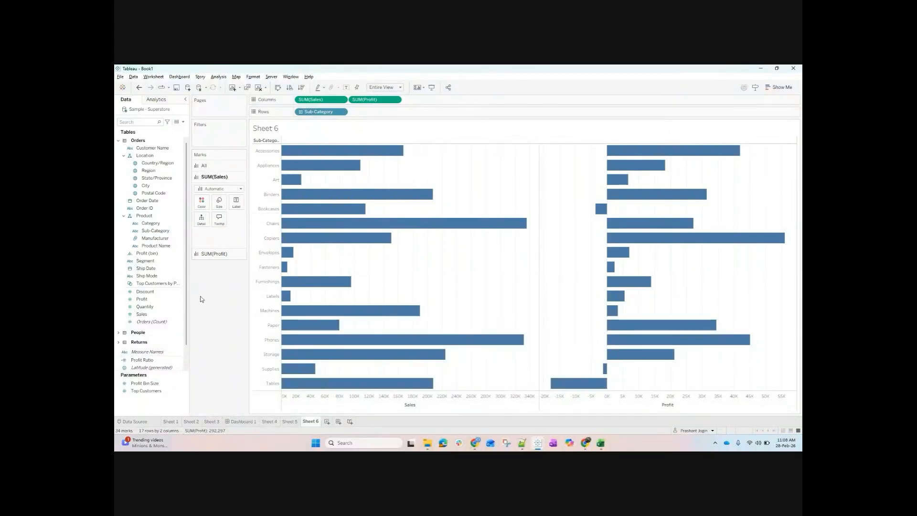
pyautogui.click(204, 202)
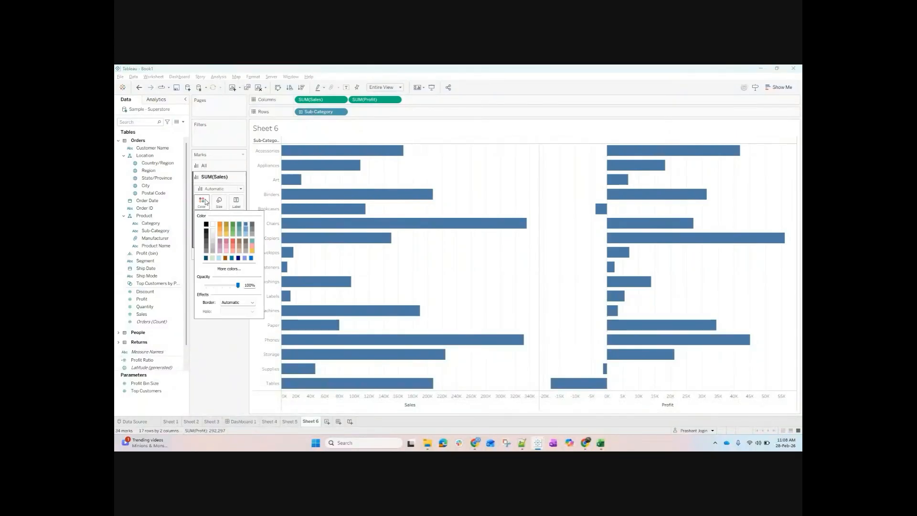
pyautogui.click(221, 232)
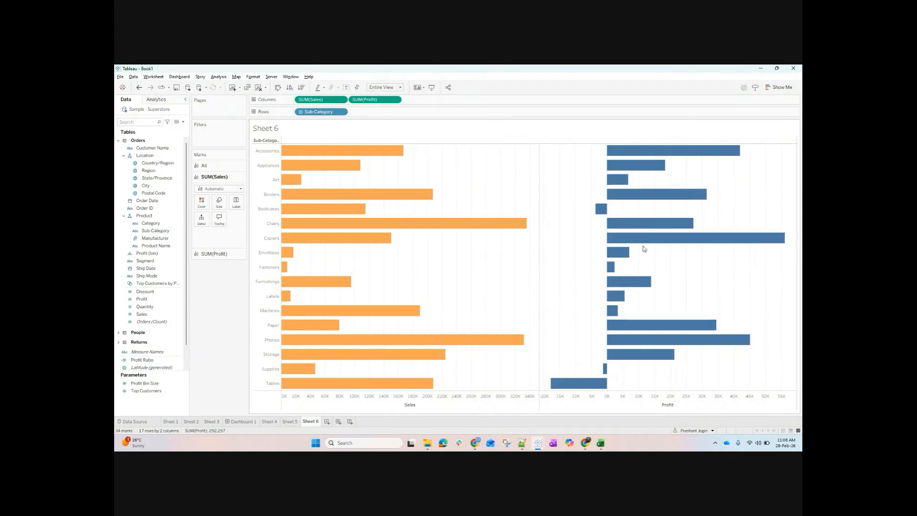
# Color only the Profit bars teal through the Profit marks card, trying light pink first.
pyautogui.click(233, 258)
pyautogui.click(205, 215)
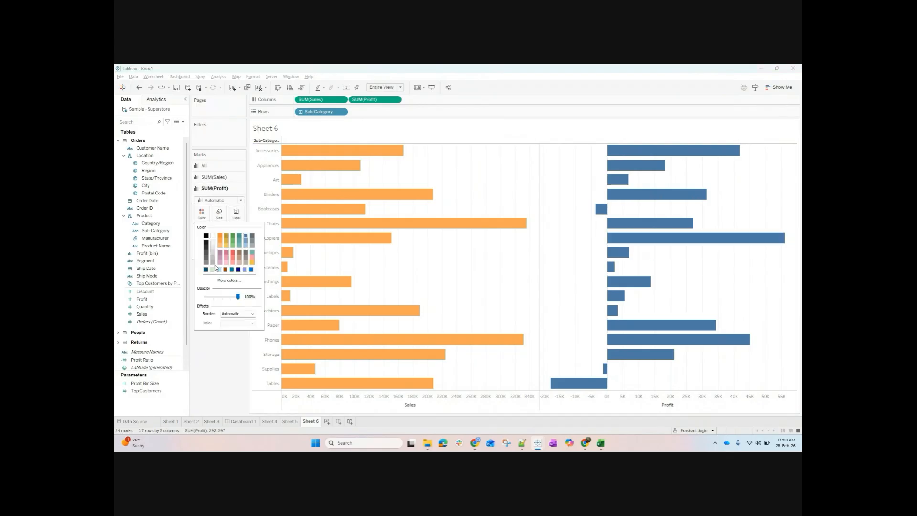
pyautogui.click(227, 262)
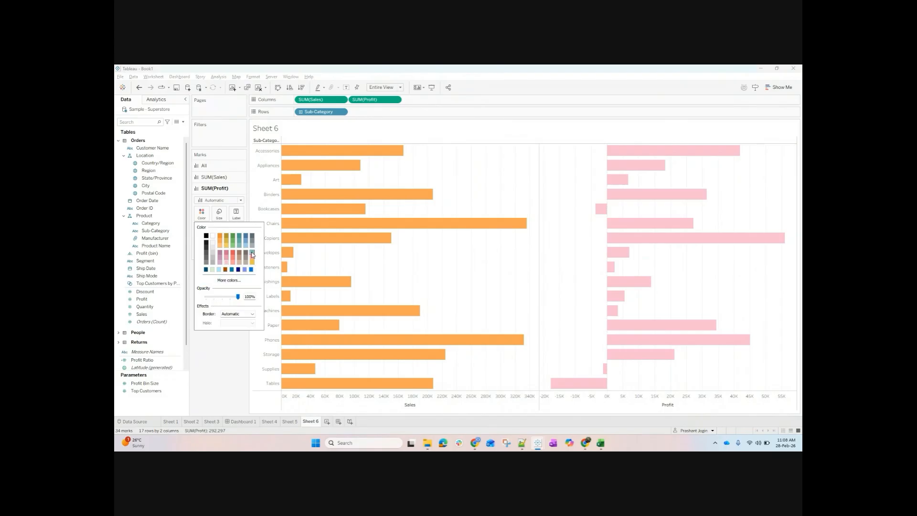
pyautogui.click(252, 253)
pyautogui.click(232, 366)
# Reduce the size of the Sales bars to thin lines through the Sales marks card.
pyautogui.click(222, 178)
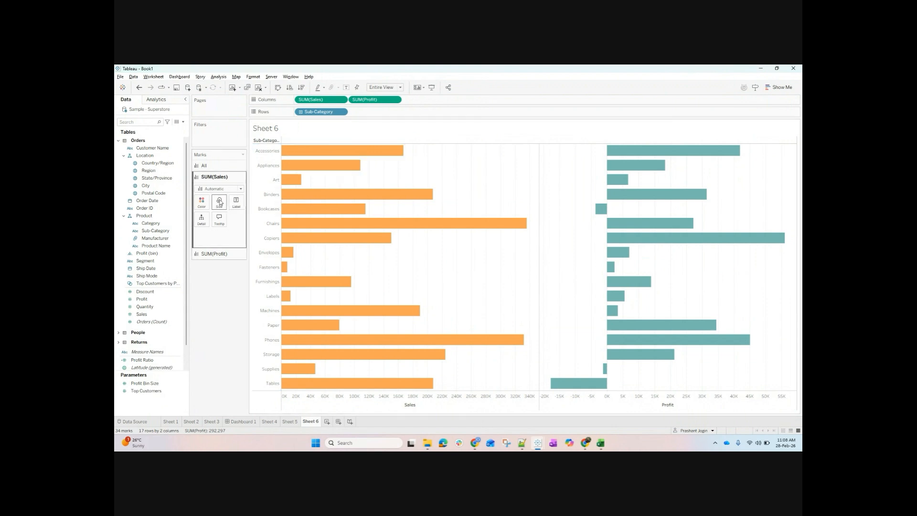
pyautogui.click(219, 203)
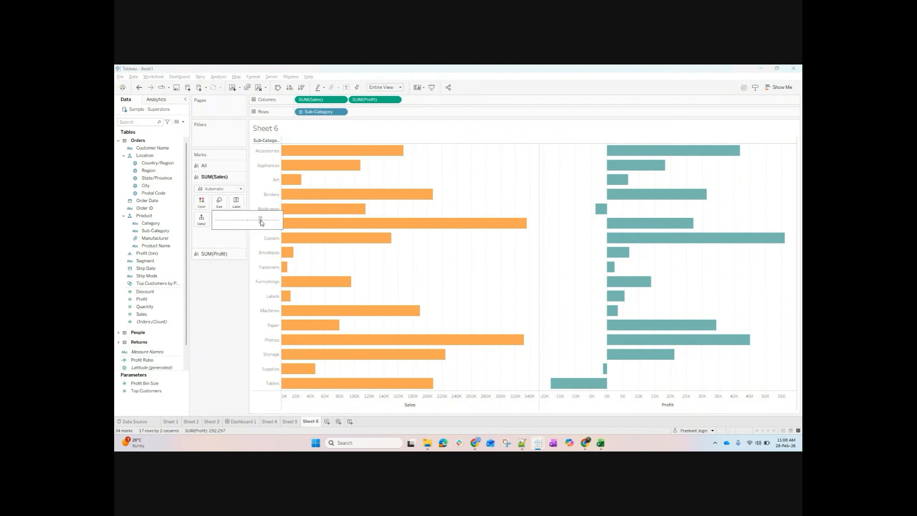
pyautogui.moveTo(260, 220); pyautogui.dragTo(226, 221)
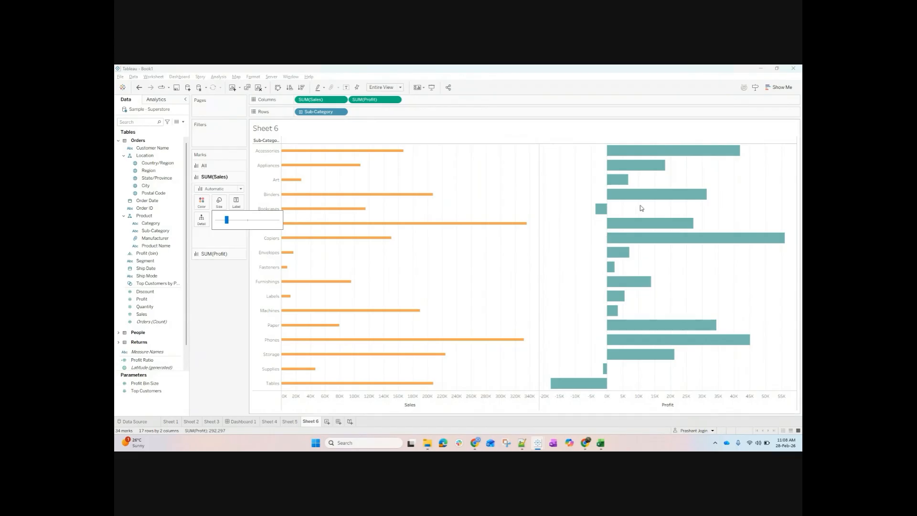
pyautogui.click(340, 286)
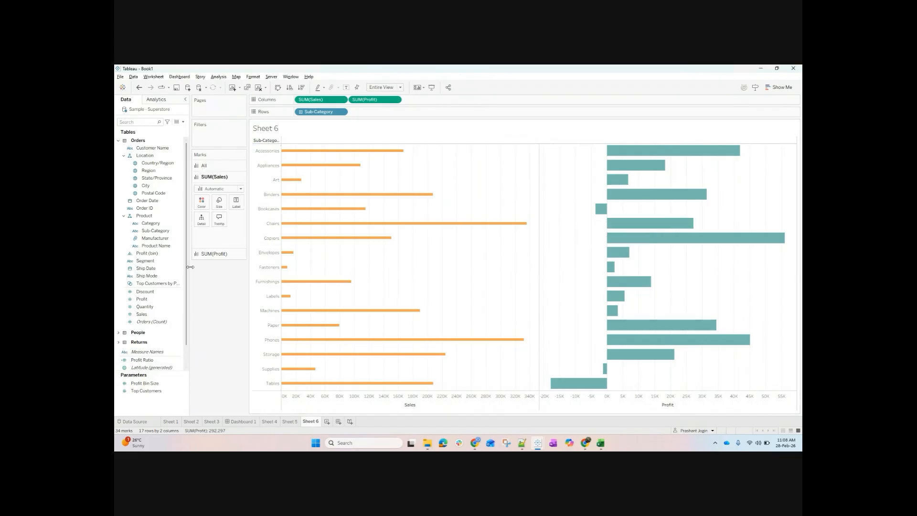
# Try showing mark labels on both charts, then Profit as the label on the Profit bars only, undoing each attempt.
pyautogui.click(219, 253)
pyautogui.moveTo(625, 187)
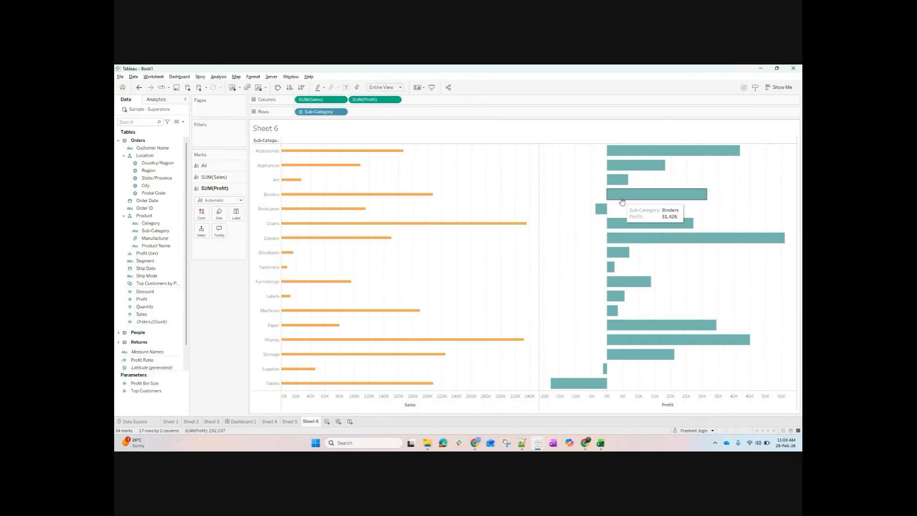
pyautogui.click(348, 89)
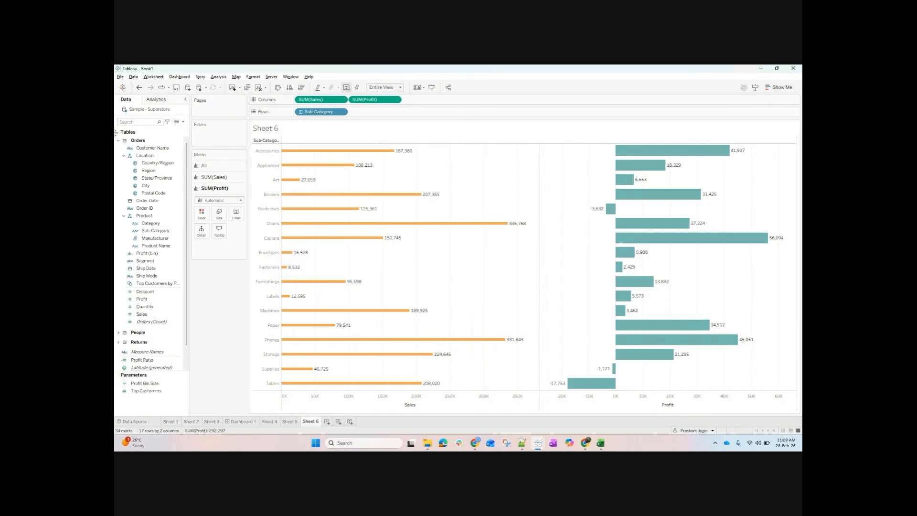
pyautogui.click(138, 88)
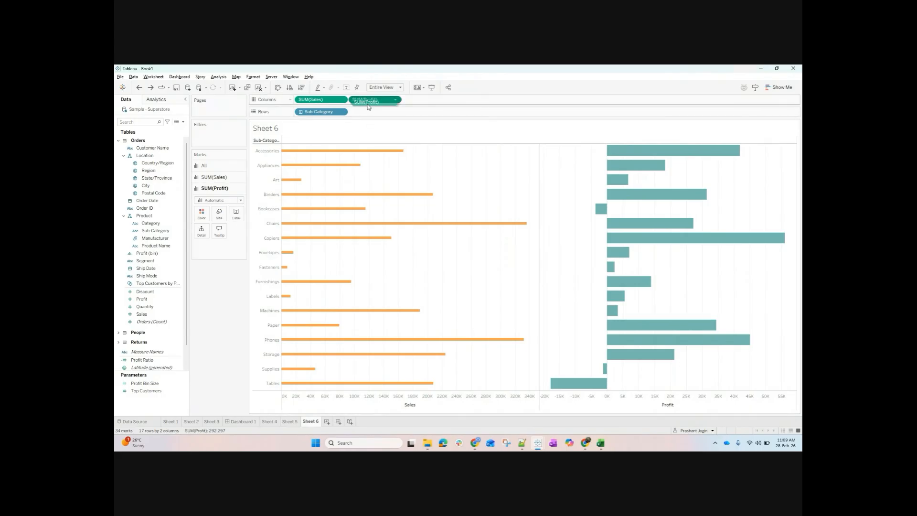
pyautogui.moveTo(365, 100); pyautogui.dragTo(236, 215)
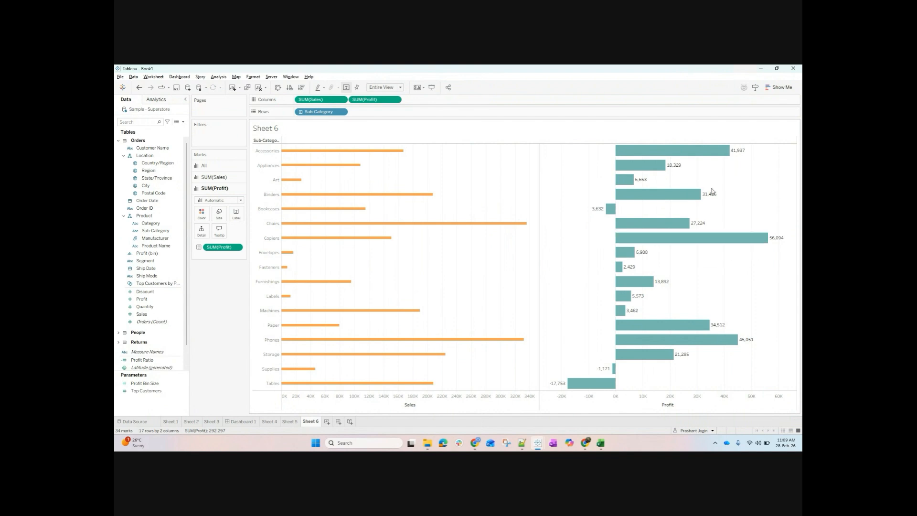
pyautogui.hotkey('ctrl', 'z')
# Compare the marks cards for all measures, Profit and Sales with the bars each one controls.
pyautogui.click(198, 165)
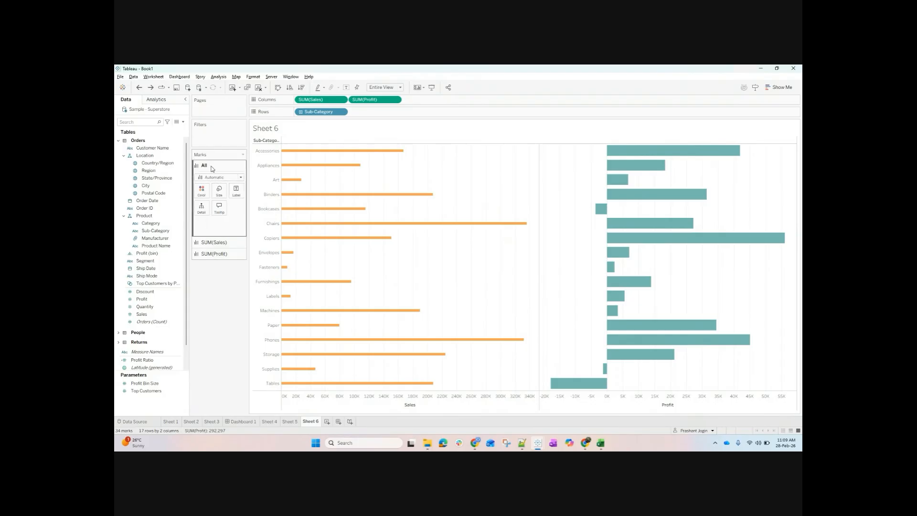
pyautogui.click(214, 253)
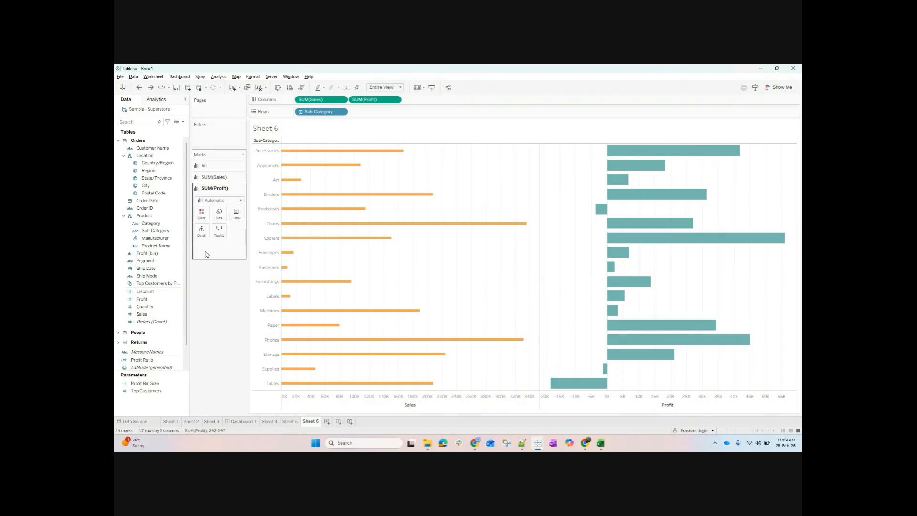
pyautogui.click(214, 176)
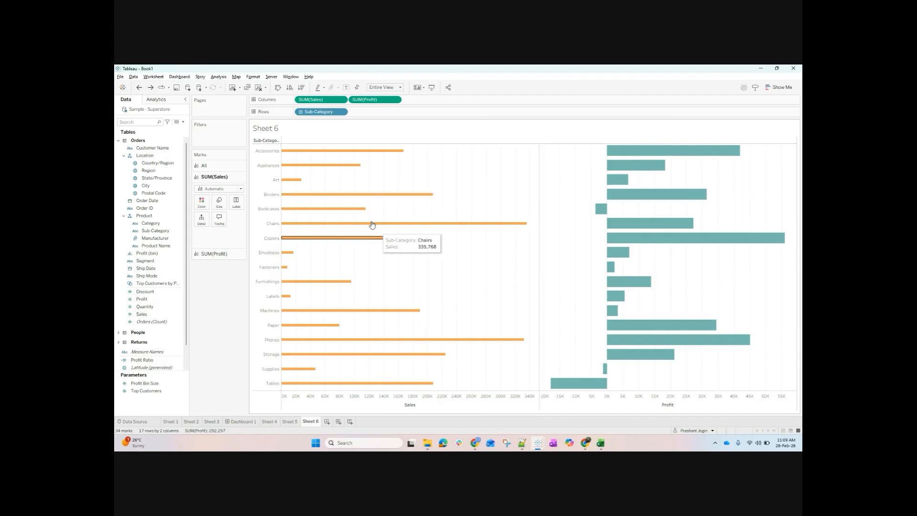
pyautogui.moveTo(336, 261)
pyautogui.click(214, 254)
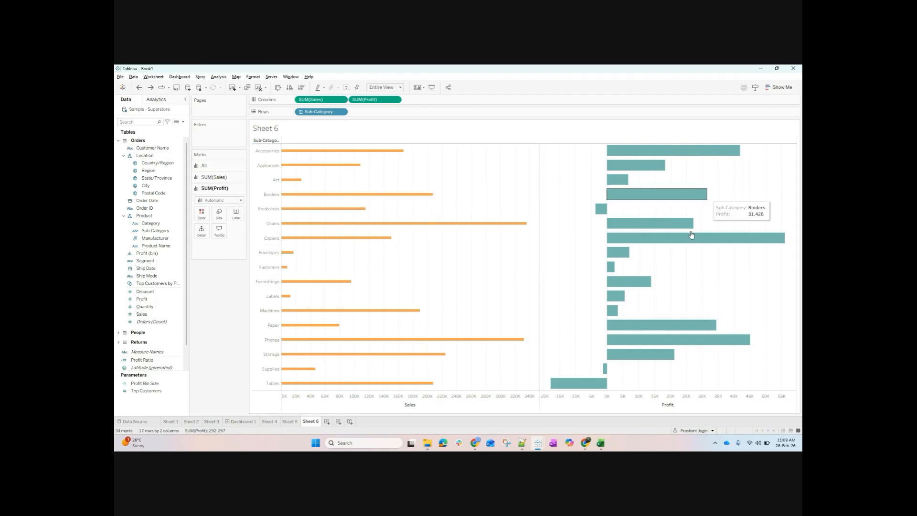
# Color the Sales and Profit bars salmon together through the marks card for all measures.
pyautogui.click(211, 169)
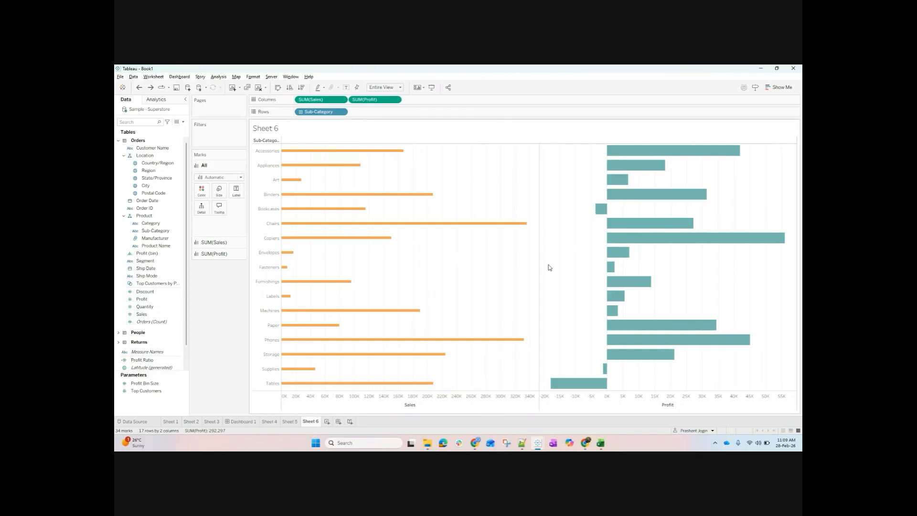
pyautogui.click(201, 191)
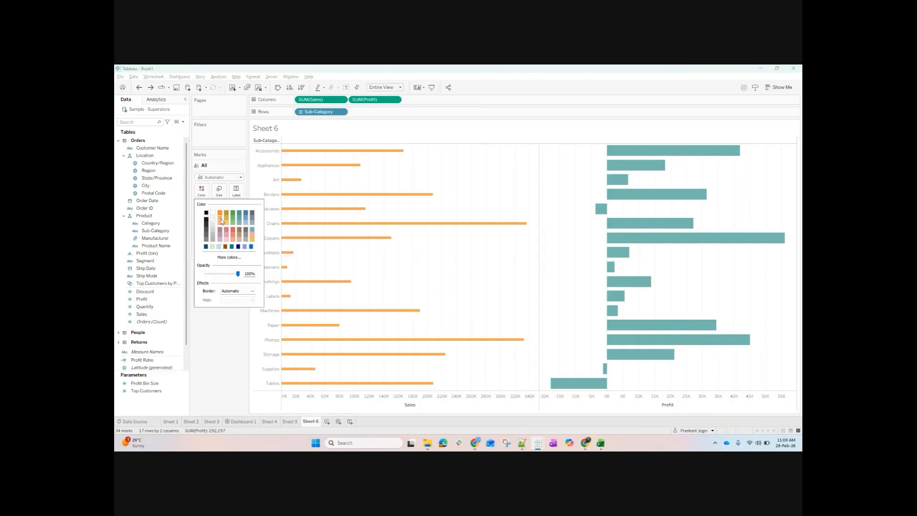
pyautogui.click(207, 237)
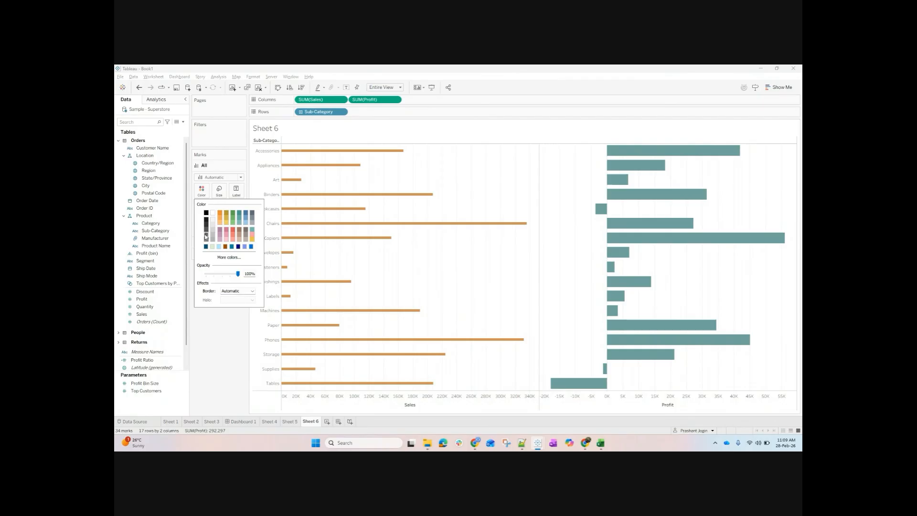
pyautogui.click(229, 243)
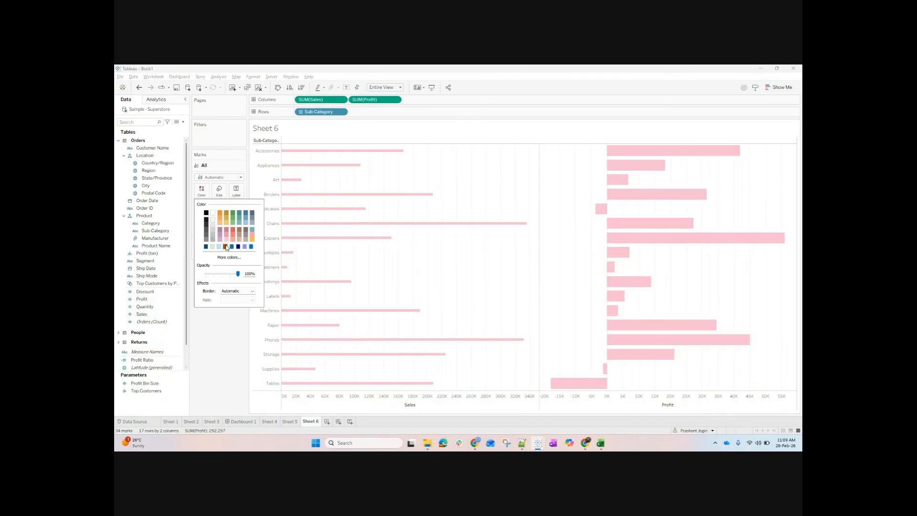
pyautogui.click(237, 241)
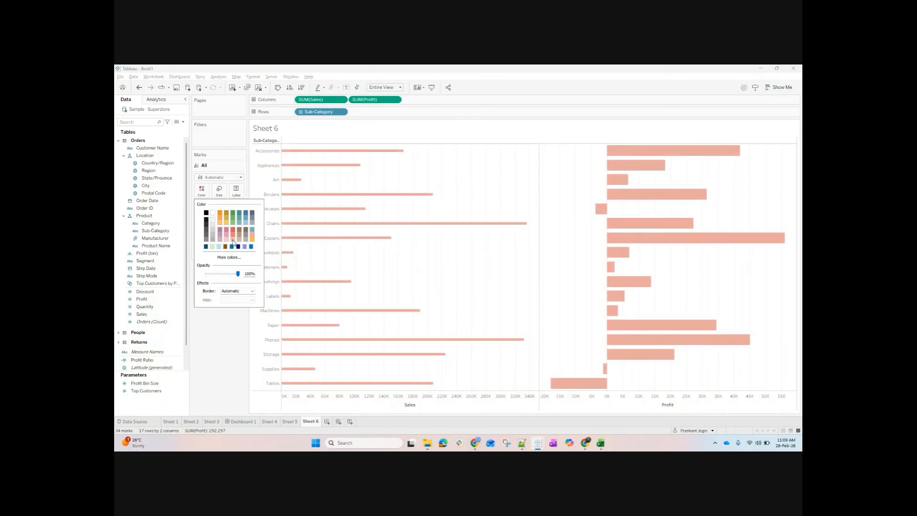
pyautogui.click(220, 328)
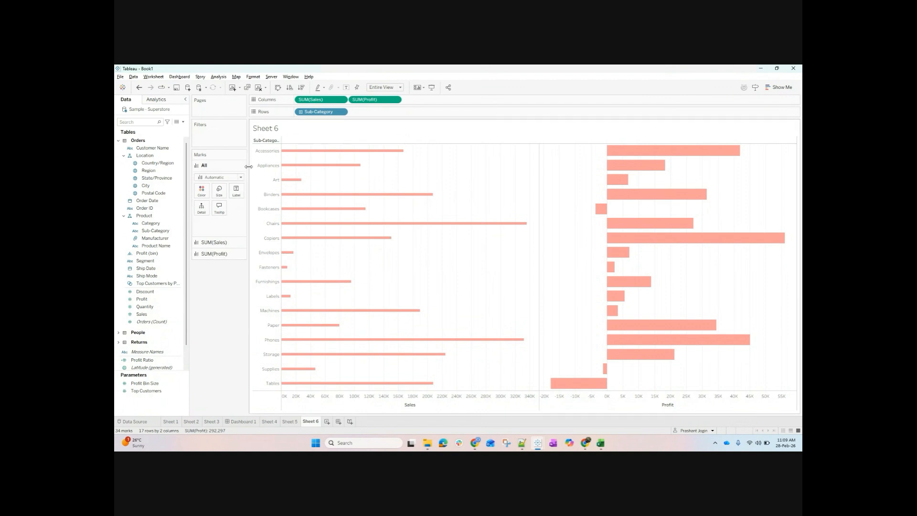
# Label only the Profit bars with Profit through their own marks card, and compare the cards for all measures, Sales and Profit.
pyautogui.click(229, 257)
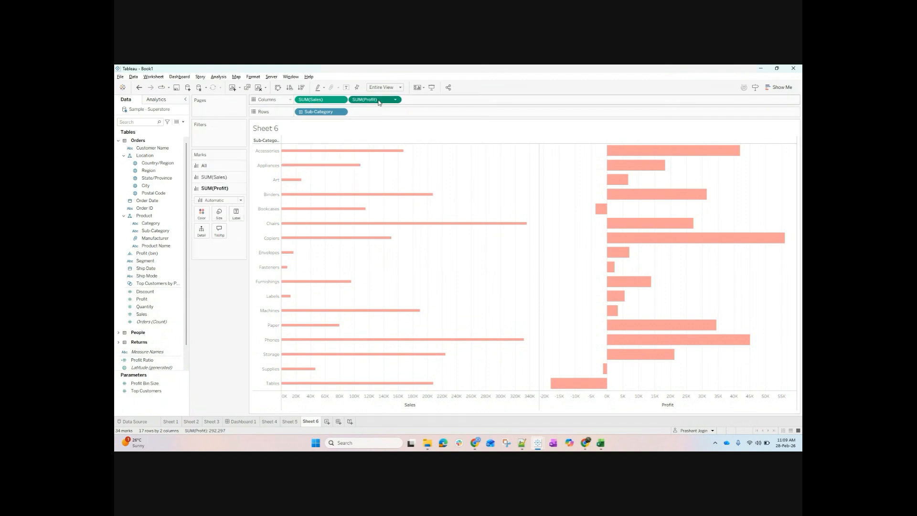
pyautogui.moveTo(374, 100); pyautogui.dragTo(236, 213)
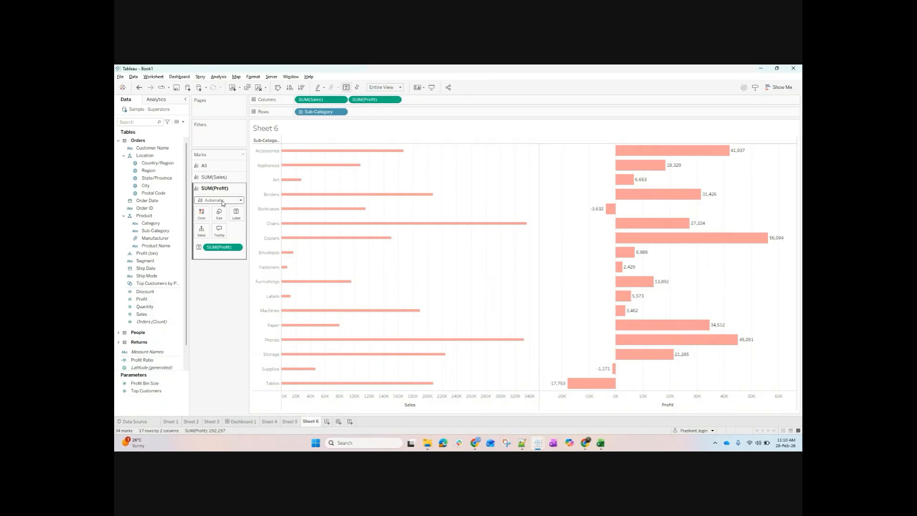
pyautogui.click(221, 177)
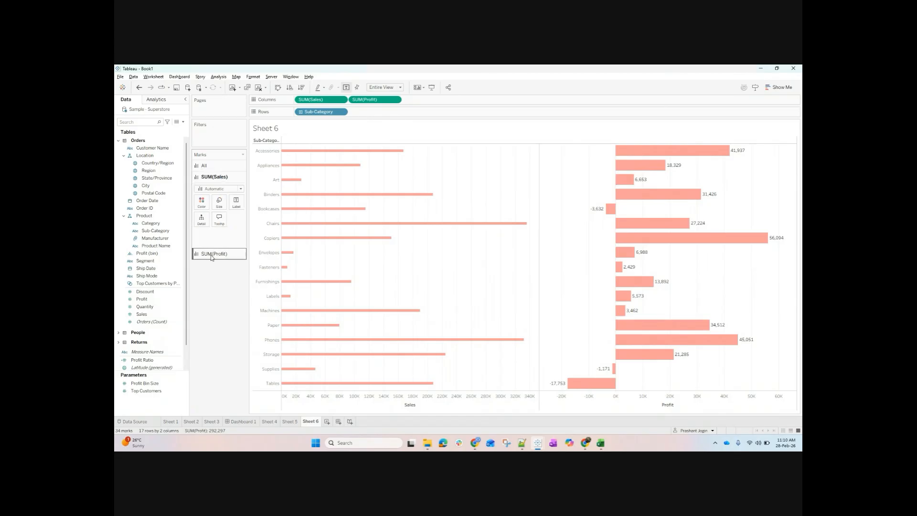
pyautogui.click(204, 165)
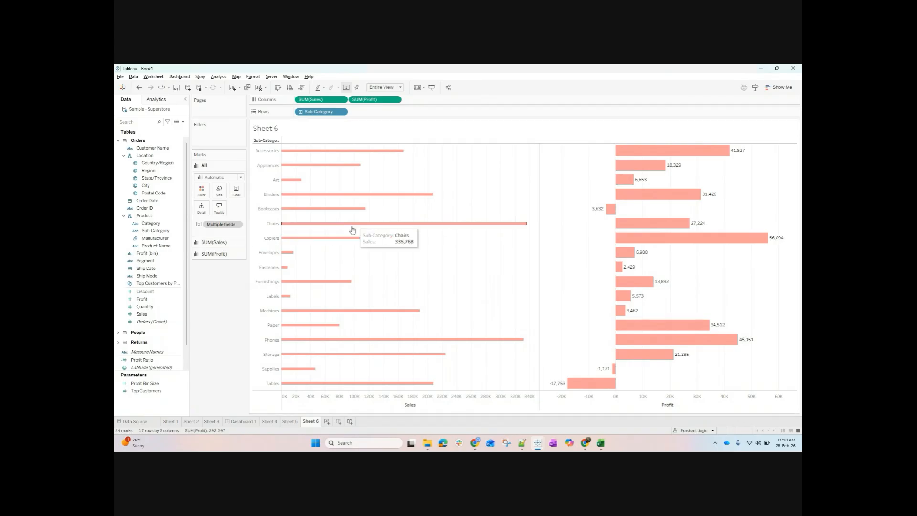
pyautogui.click(219, 245)
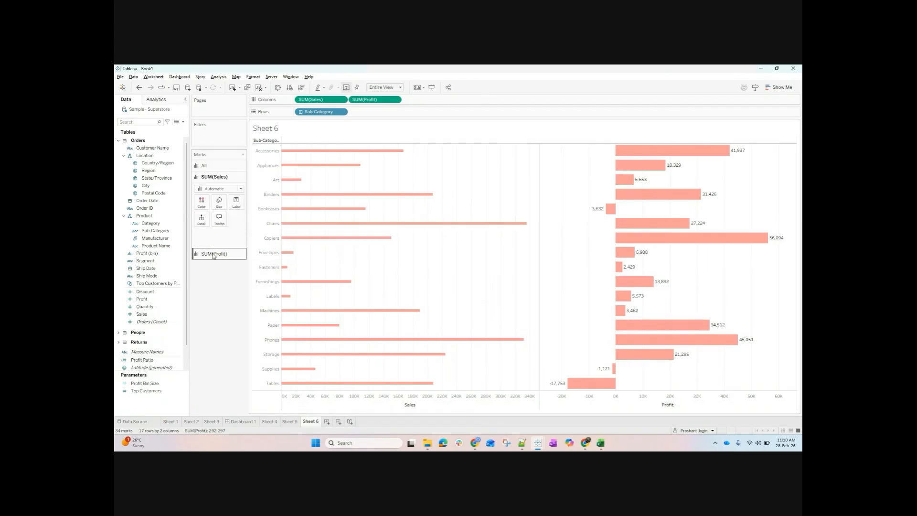
pyautogui.click(214, 257)
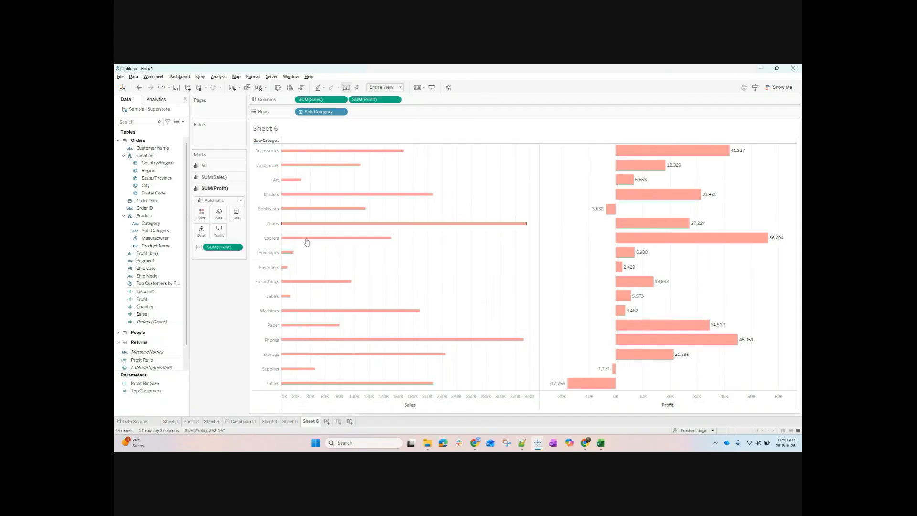
# Review the tooltip contents in the Profit marks card and in the marks card for all measures.
pyautogui.click(224, 230)
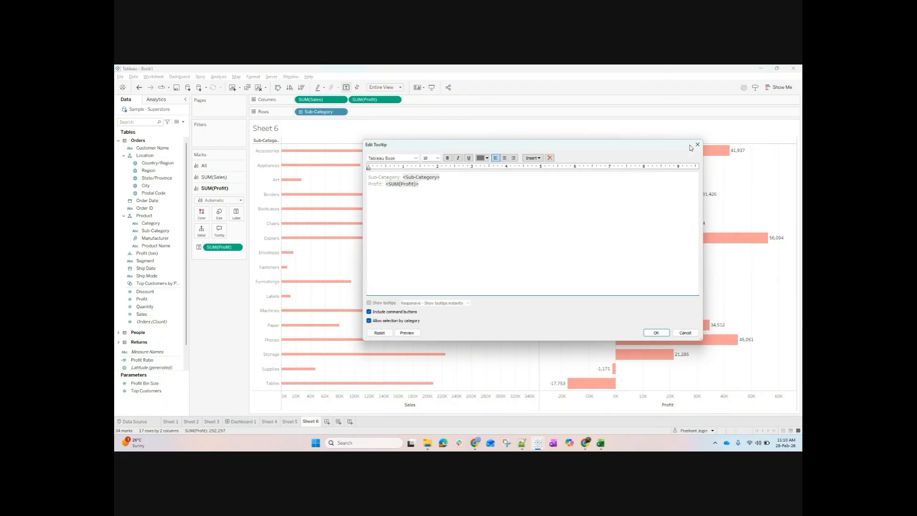
pyautogui.click(697, 144)
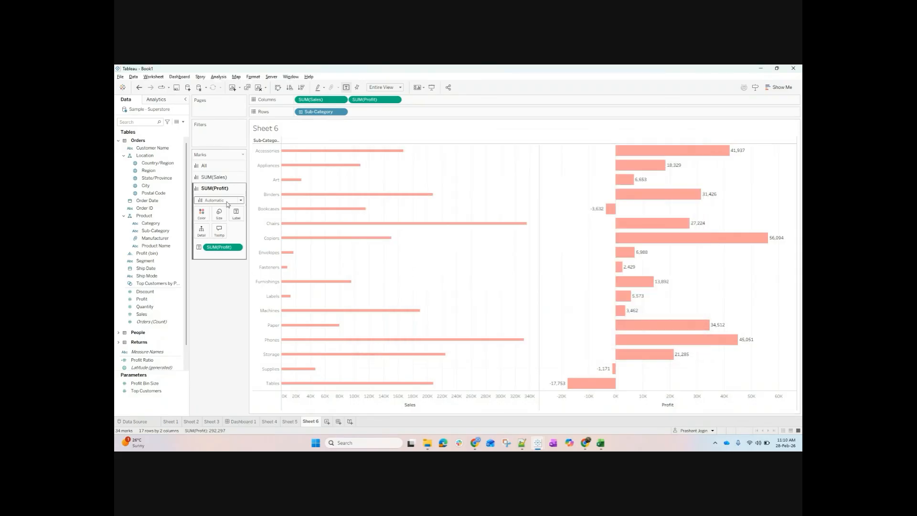
pyautogui.click(210, 165)
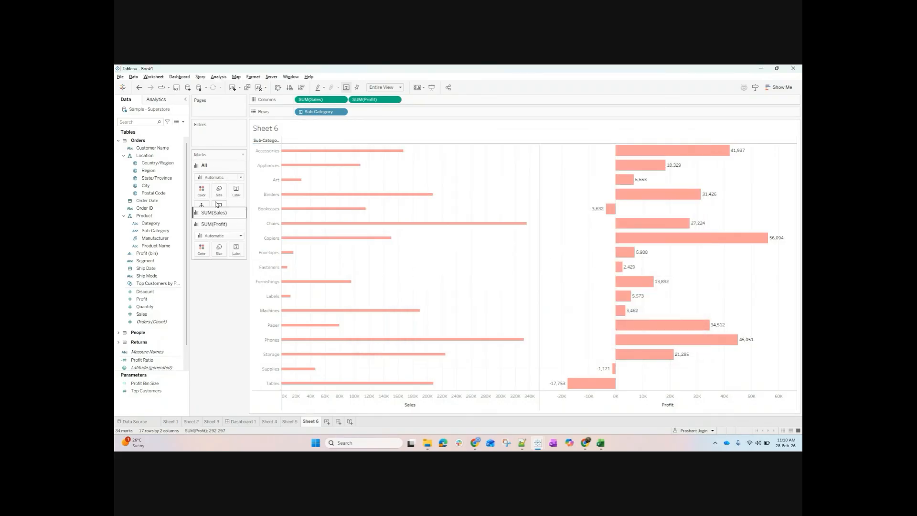
pyautogui.click(218, 207)
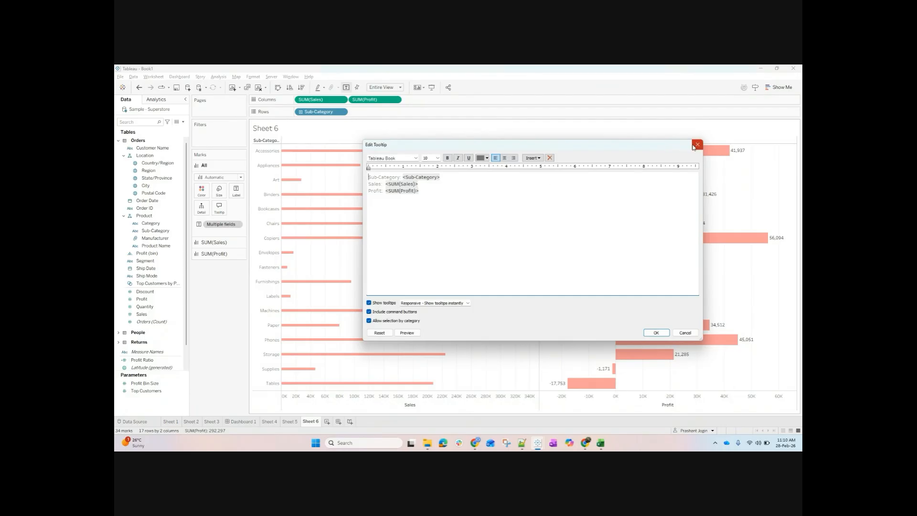
pyautogui.click(697, 144)
pyautogui.moveTo(405, 233)
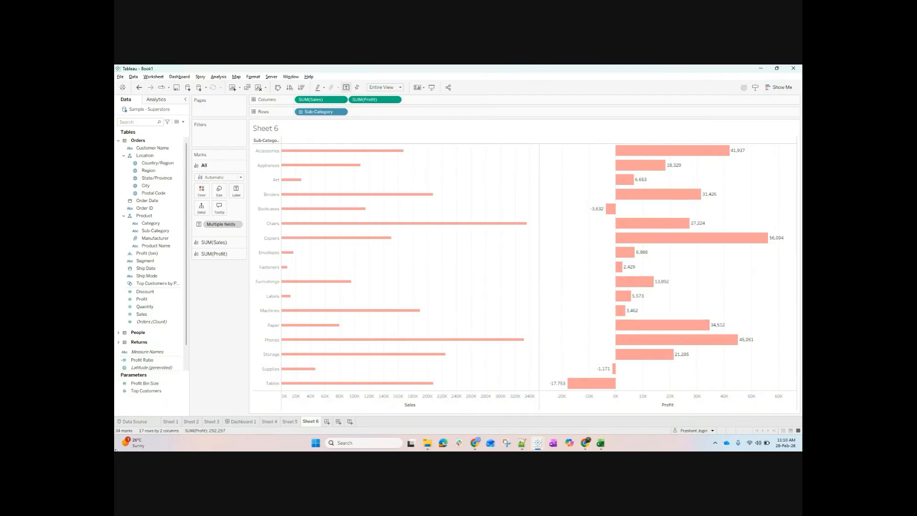
# Remove the Profit label, and try Profit as the label on both charts through the card for all measures, undoing that attempt.
pyautogui.moveTo(215, 228); pyautogui.dragTo(206, 295)
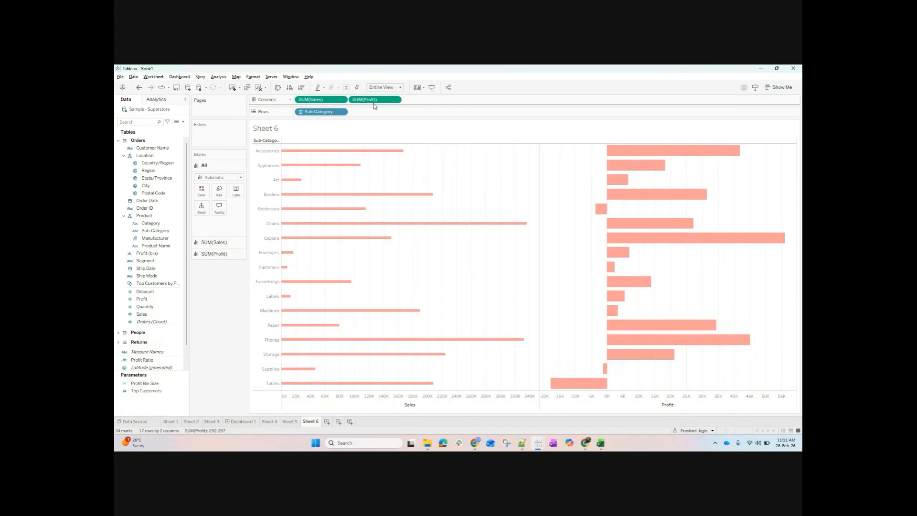
pyautogui.moveTo(374, 100); pyautogui.dragTo(241, 192)
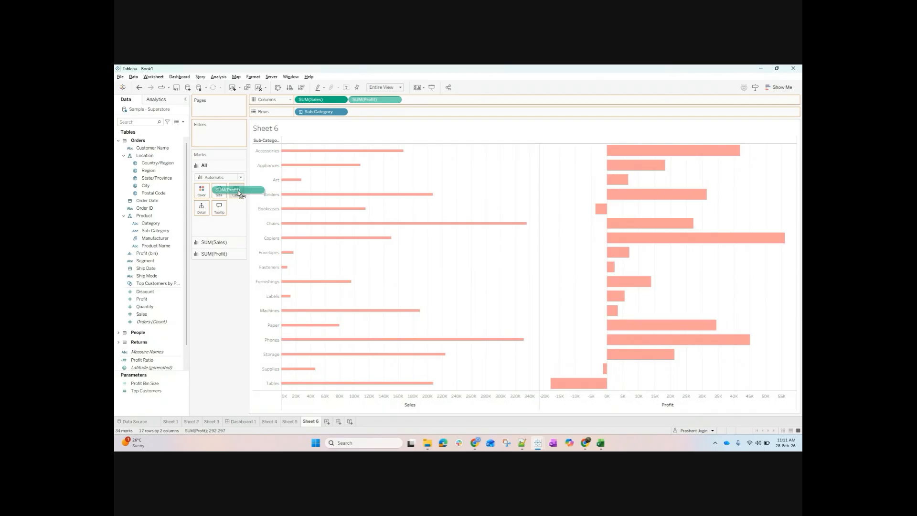
pyautogui.moveTo(236, 193); pyautogui.dragTo(236, 194)
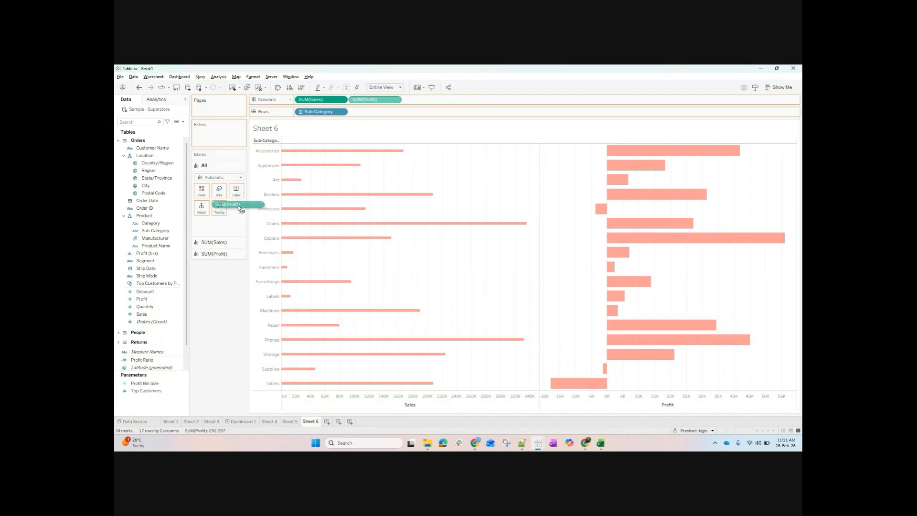
pyautogui.moveTo(237, 216); pyautogui.dragTo(234, 195)
pyautogui.moveTo(234, 193); pyautogui.dragTo(234, 192)
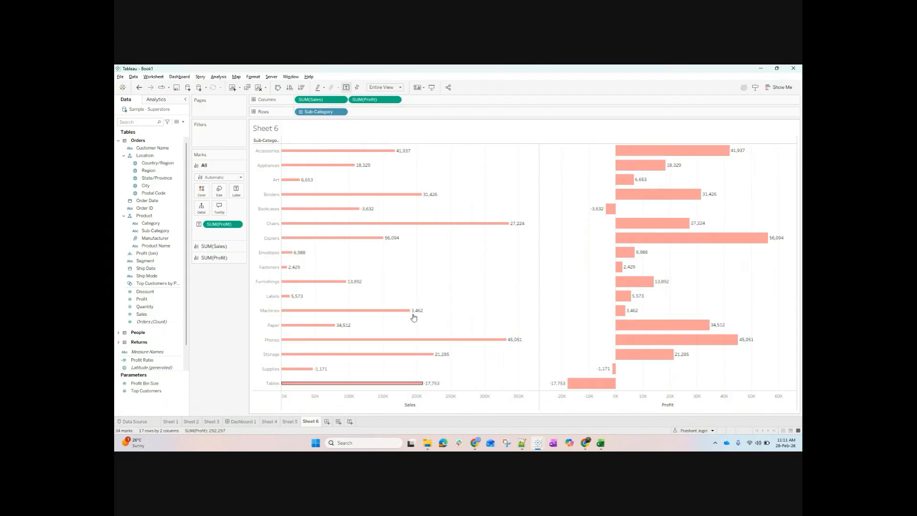
pyautogui.moveTo(337, 216)
pyautogui.click(138, 88)
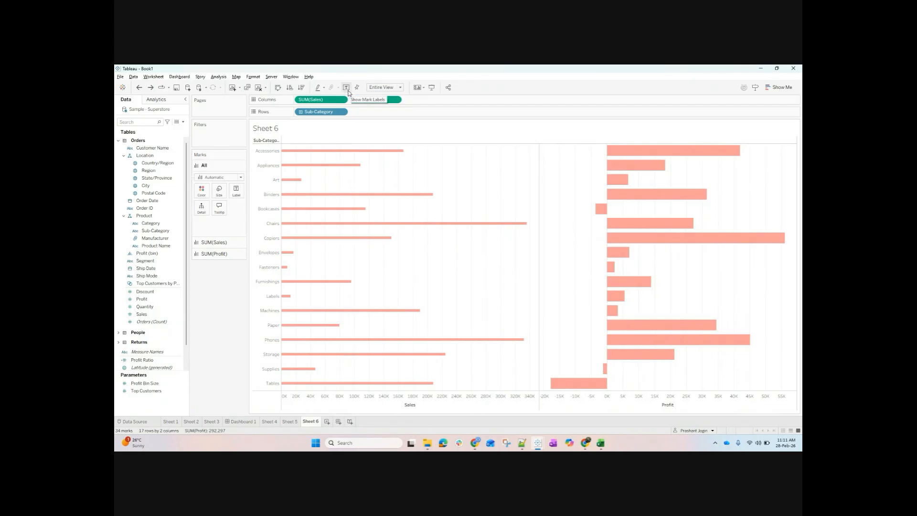
# Set the Sales and Profit bars to one medium thickness together and show mark labels on both charts.
pyautogui.click(218, 190)
pyautogui.moveTo(259, 211); pyautogui.dragTo(246, 206)
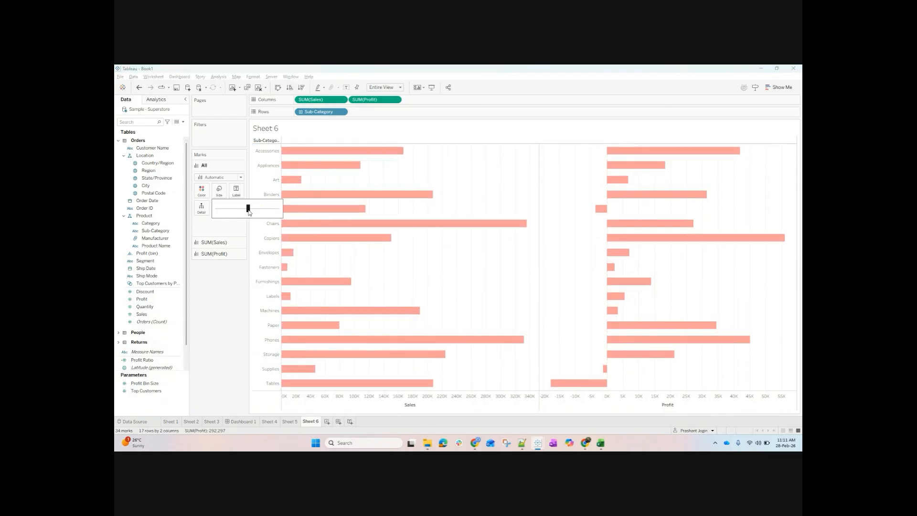
pyautogui.click(219, 310)
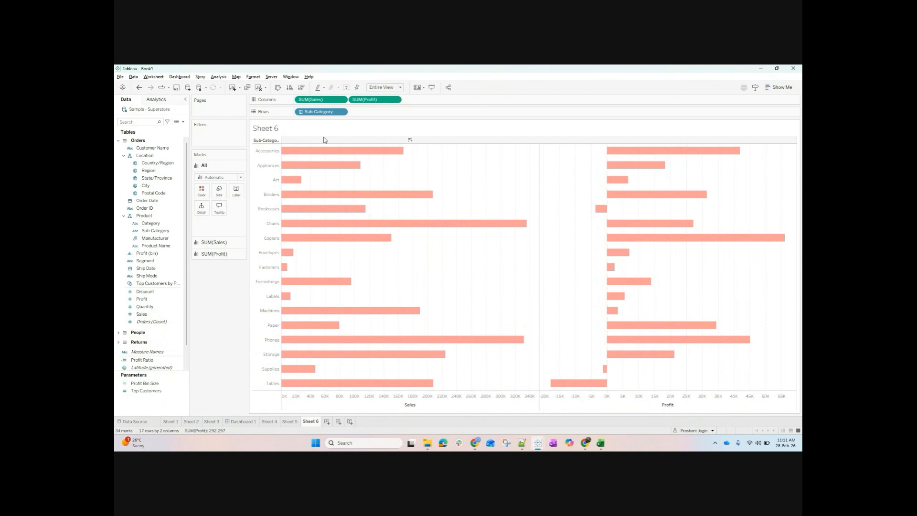
pyautogui.click(347, 88)
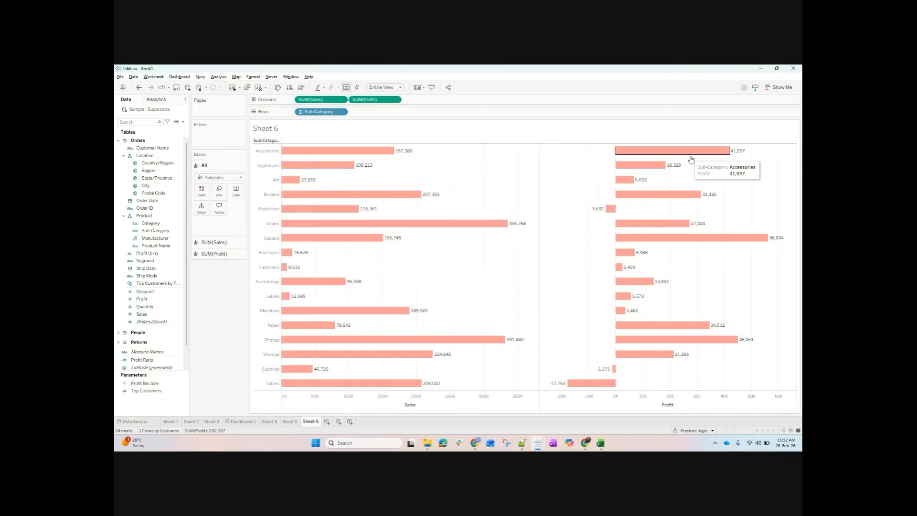
# Try Category and Manufacturer as the detail level on the Sales bars only, removing the Manufacturer detail again.
pyautogui.click(211, 242)
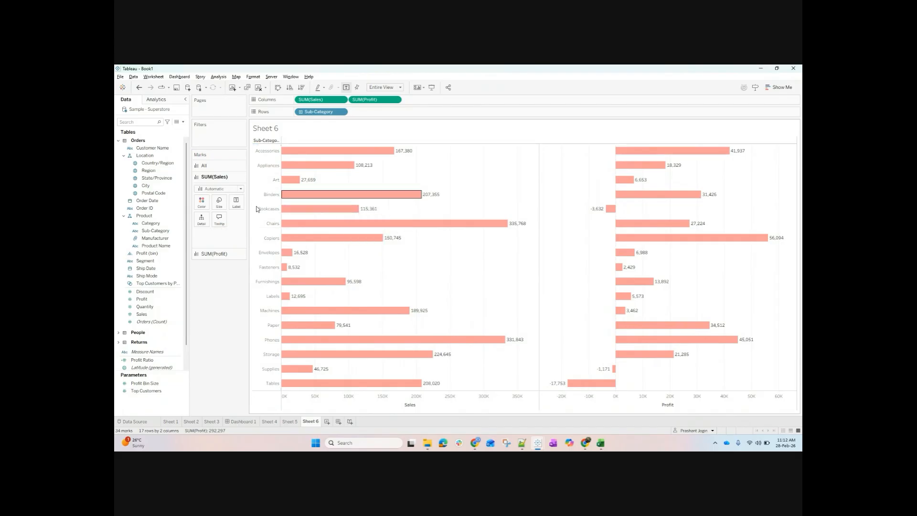
pyautogui.moveTo(300, 179)
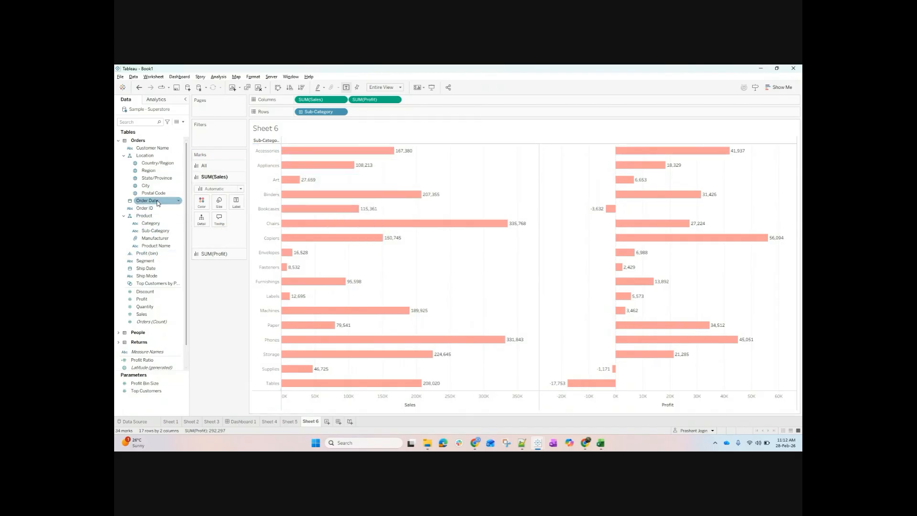
pyautogui.moveTo(149, 224); pyautogui.dragTo(201, 218)
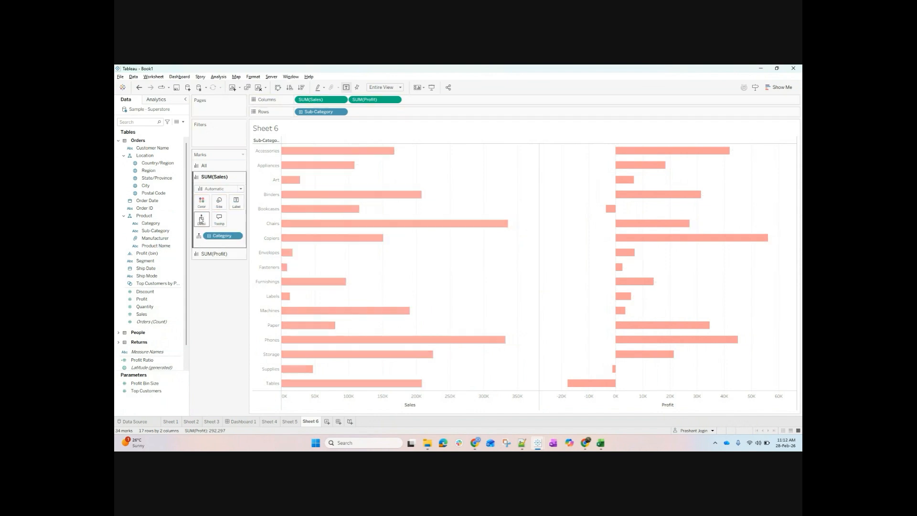
pyautogui.moveTo(319, 155)
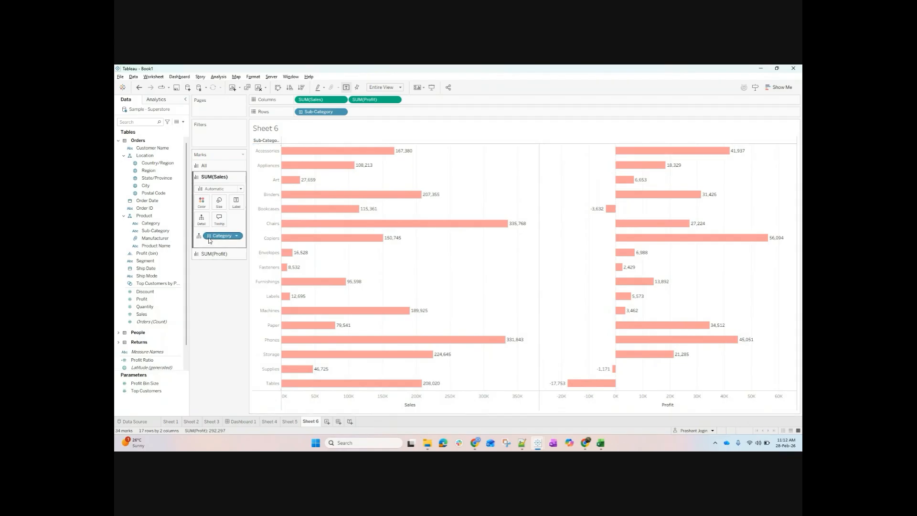
pyautogui.moveTo(209, 240); pyautogui.dragTo(201, 222)
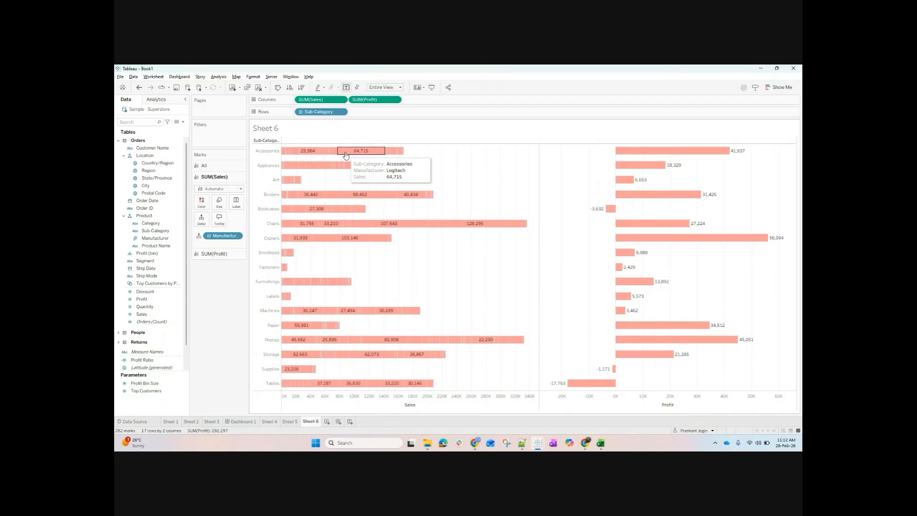
pyautogui.moveTo(223, 235); pyautogui.dragTo(218, 301)
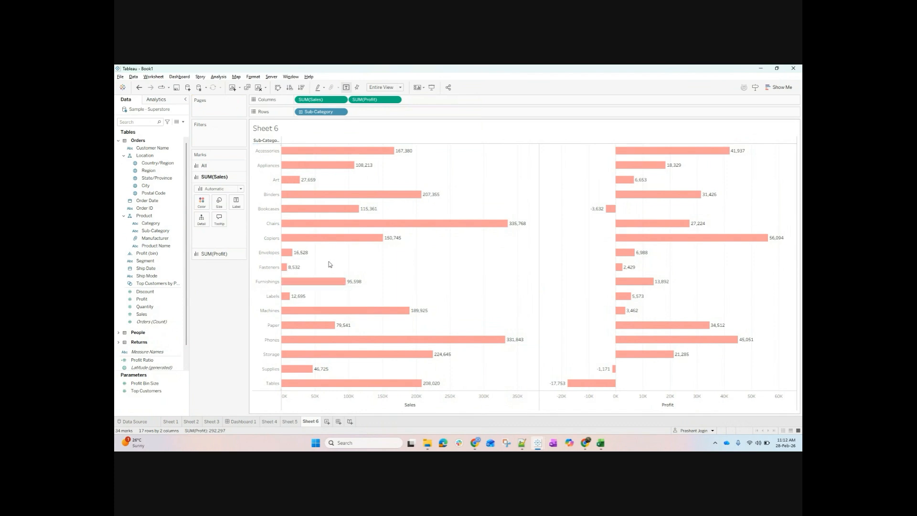
# Clear Sheet 6 and place Category on Columns.
pyautogui.click(773, 89)
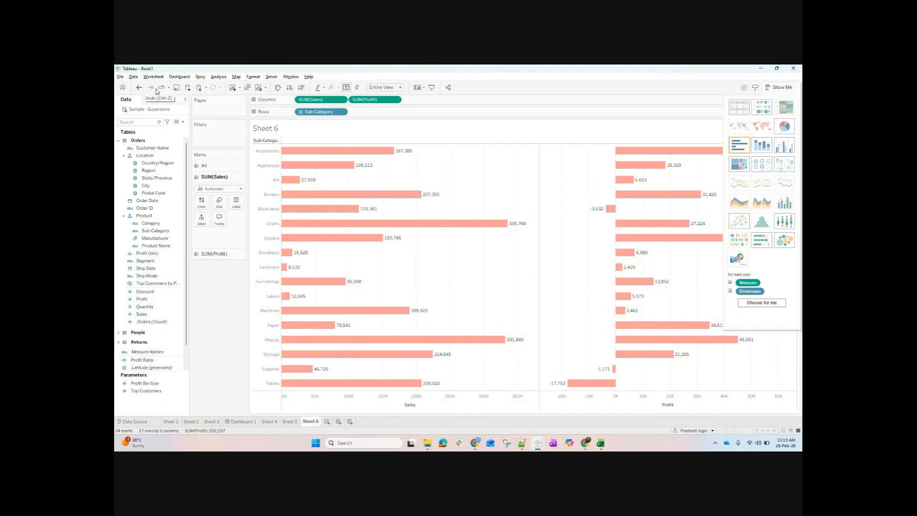
pyautogui.click(258, 88)
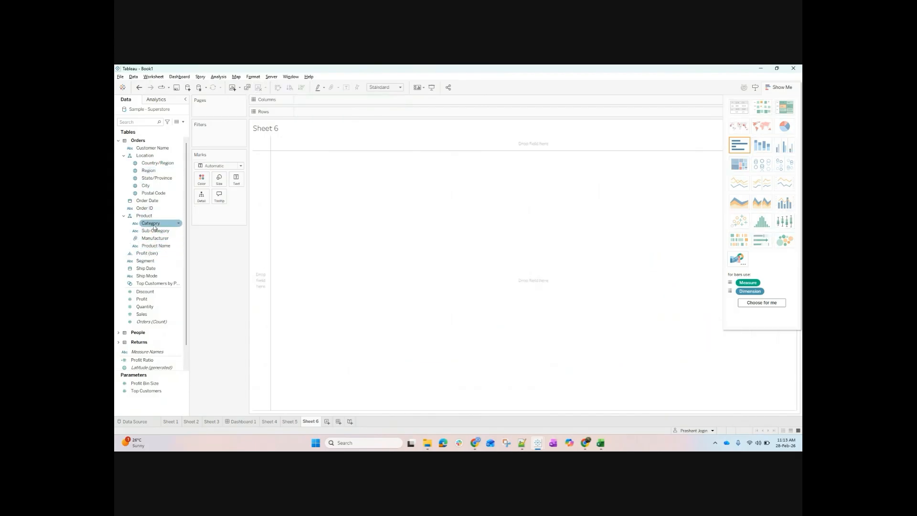
pyautogui.moveTo(150, 223); pyautogui.dragTo(321, 100)
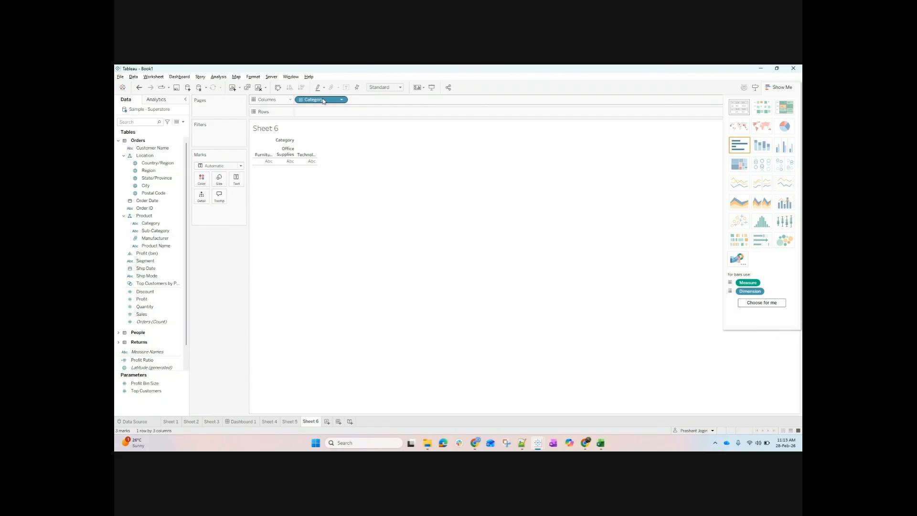
# Check which fields Show Me requires for a pie chart and add Sales to the Category table.
pyautogui.click(780, 134)
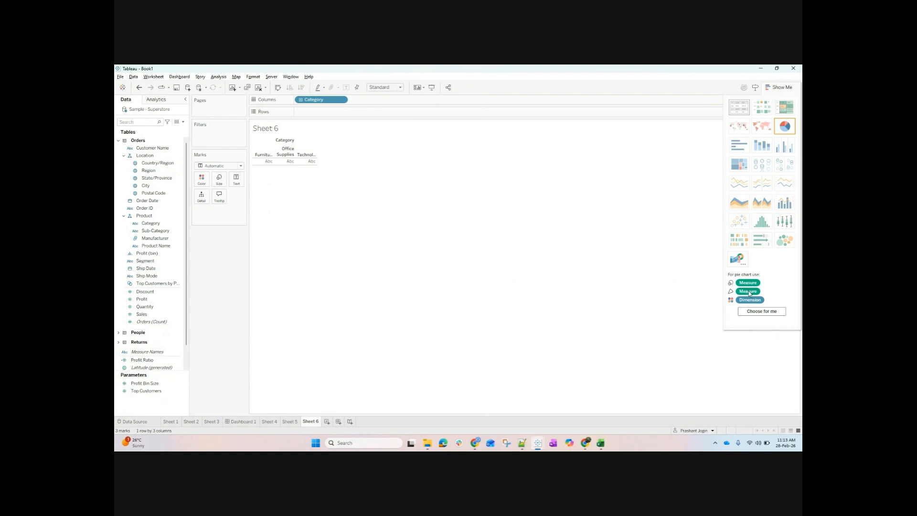
pyautogui.click(791, 91)
pyautogui.click(146, 314)
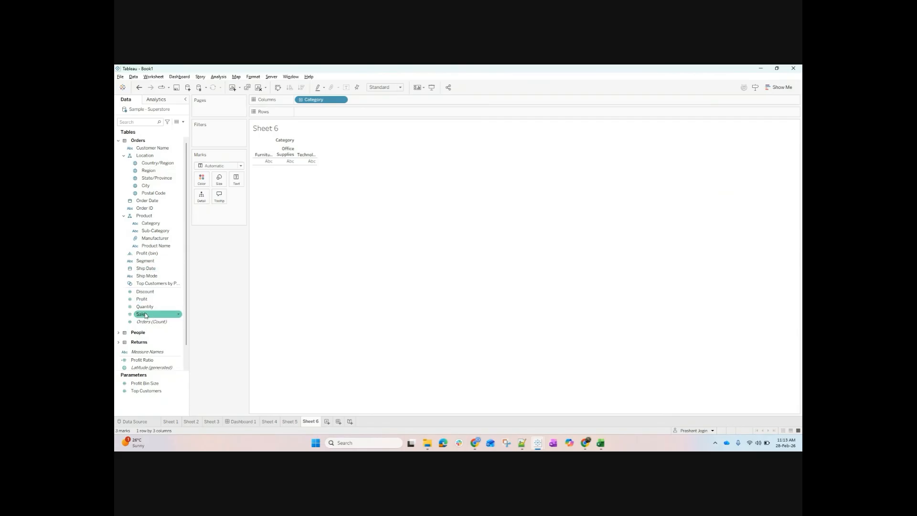
pyautogui.doubleClick(146, 314)
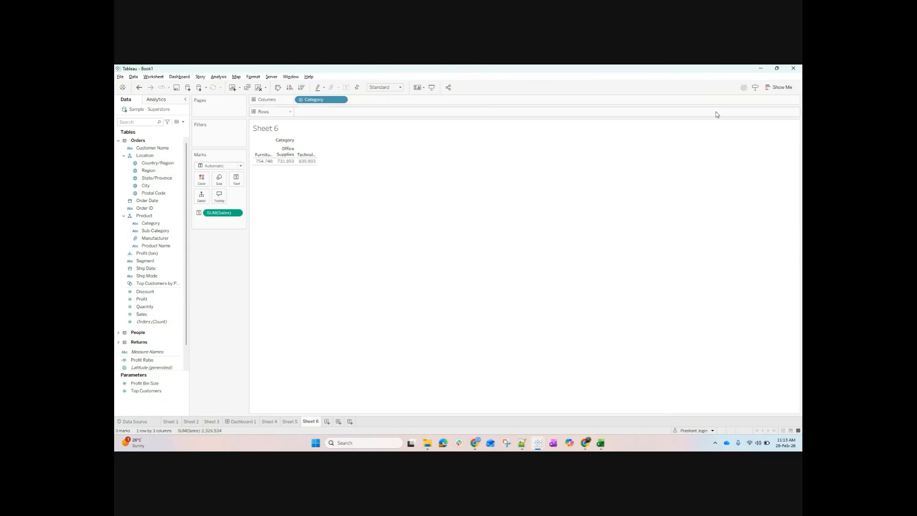
# Turn the Category Sales table into a pie chart with Show Me and fit it to the entire view.
pyautogui.click(786, 91)
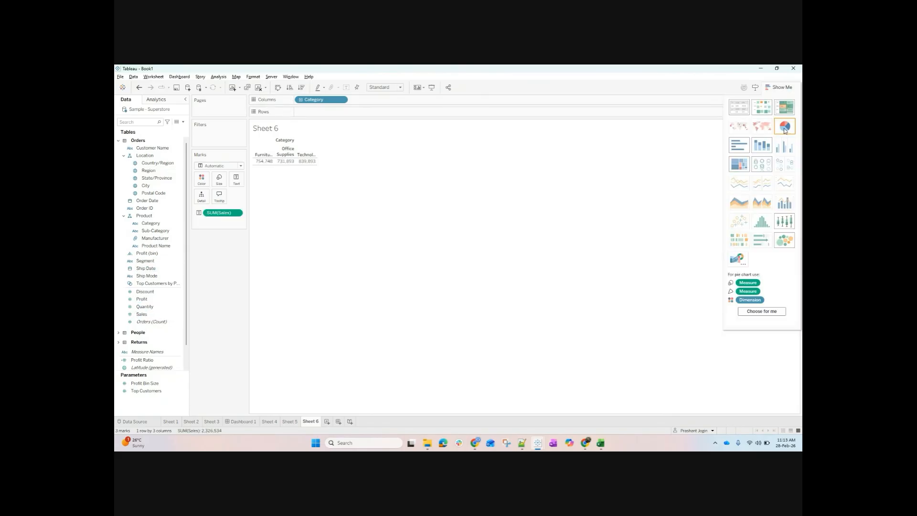
pyautogui.click(785, 127)
pyautogui.click(377, 87)
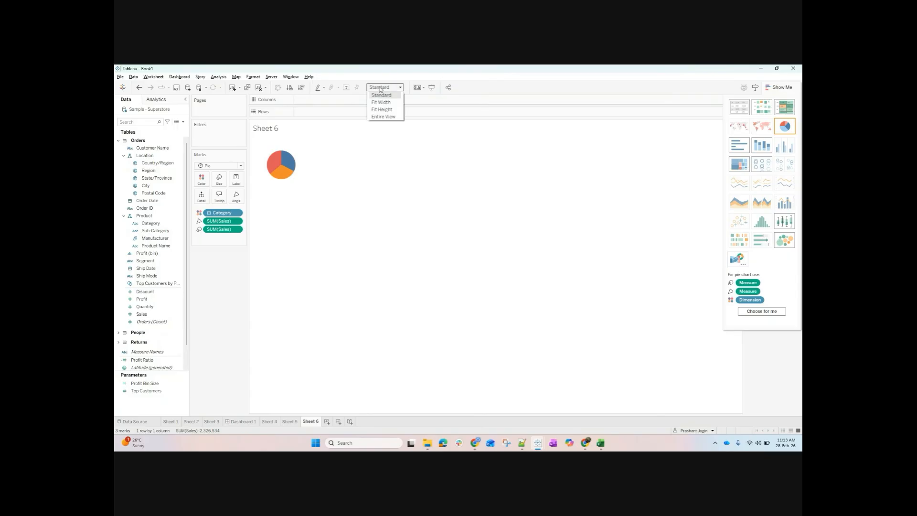
pyautogui.click(385, 117)
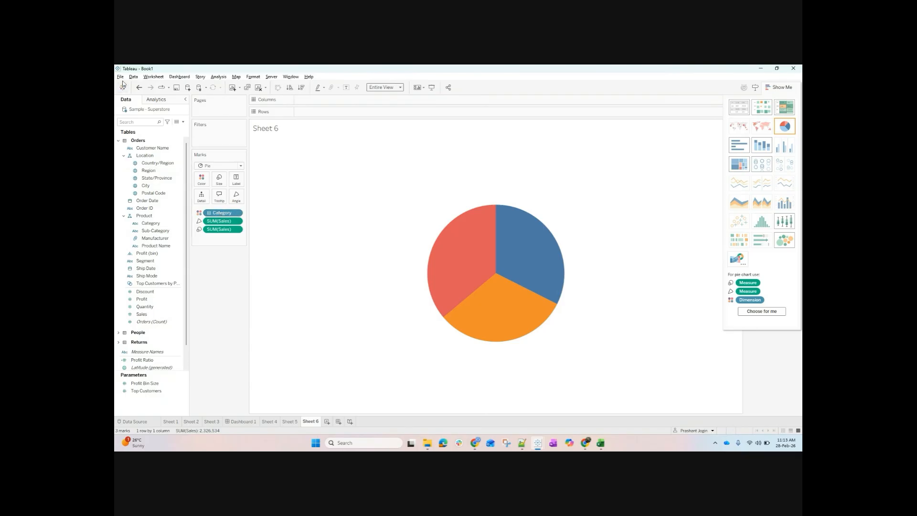
# Undo the view fit, the pie chart and the addition of Sales.
pyautogui.click(139, 88)
pyautogui.click(138, 87)
pyautogui.click(139, 87)
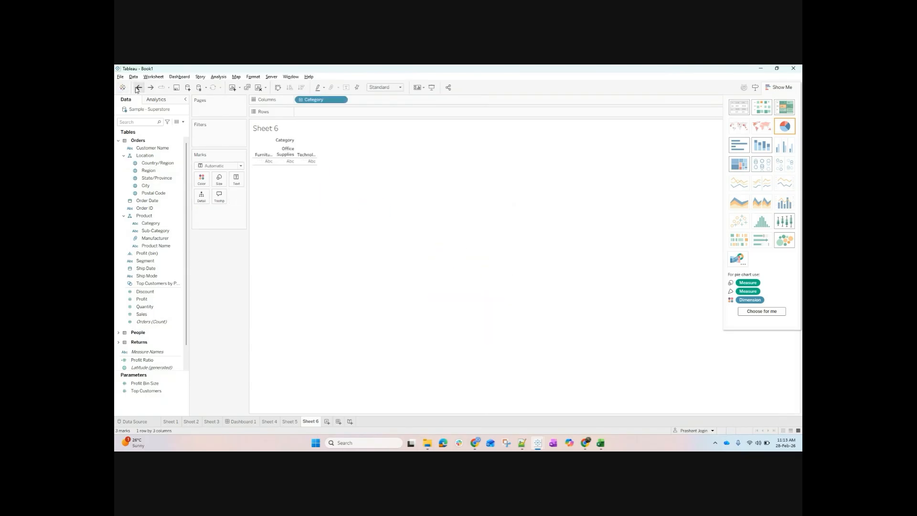
# Replace Category with Segment on Columns and add Sales to the table.
pyautogui.click(149, 201)
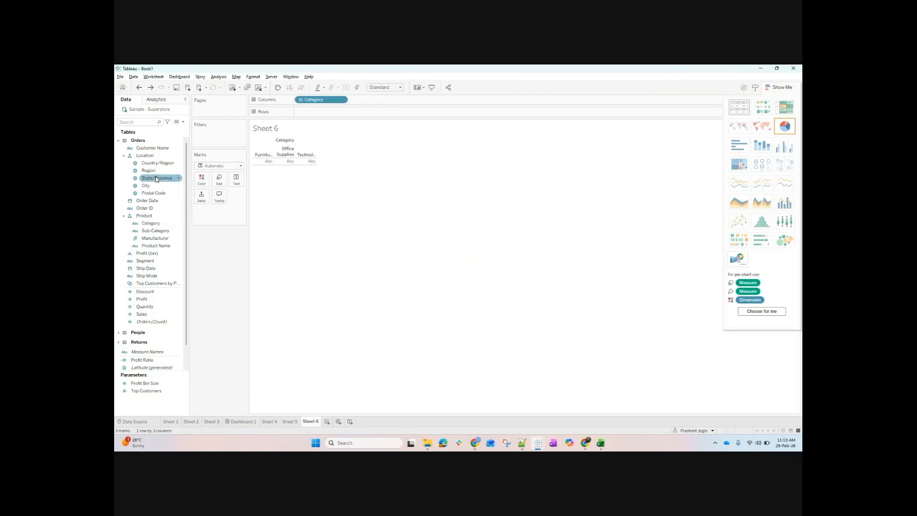
pyautogui.moveTo(148, 171); pyautogui.dragTo(194, 292)
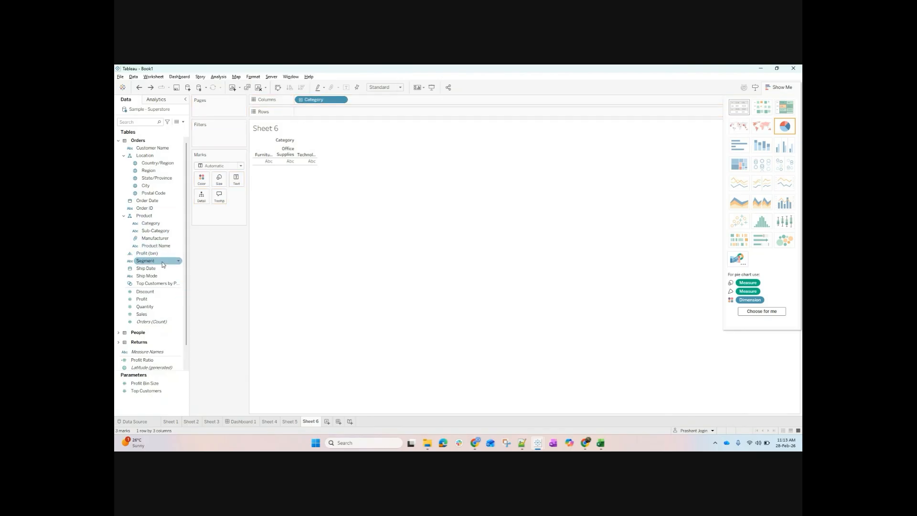
pyautogui.moveTo(162, 261); pyautogui.dragTo(322, 102)
pyautogui.click(145, 314)
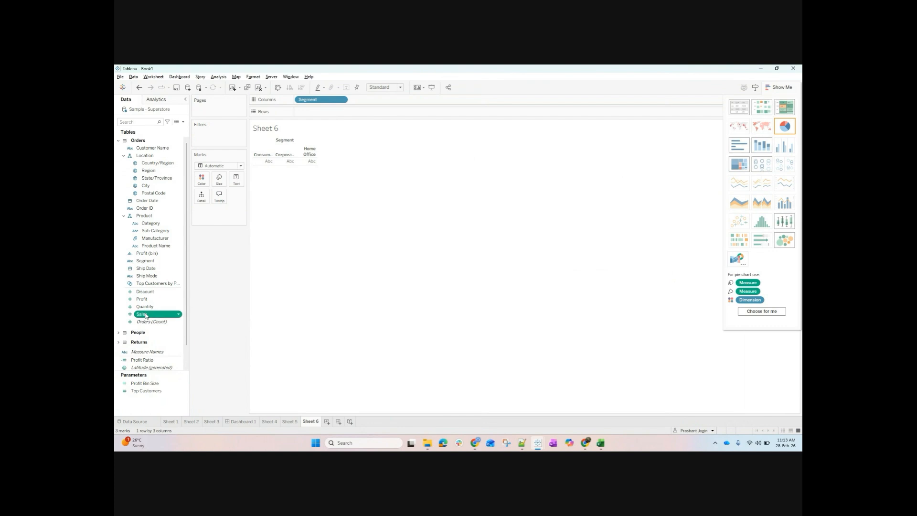
pyautogui.moveTo(145, 314); pyautogui.dragTo(381, 235)
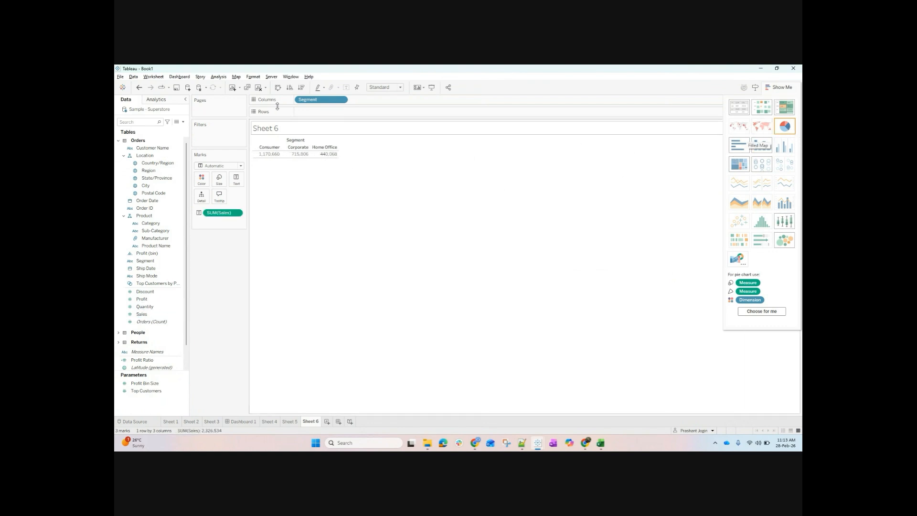
# Clear all fields from Sheet 6.
pyautogui.click(258, 88)
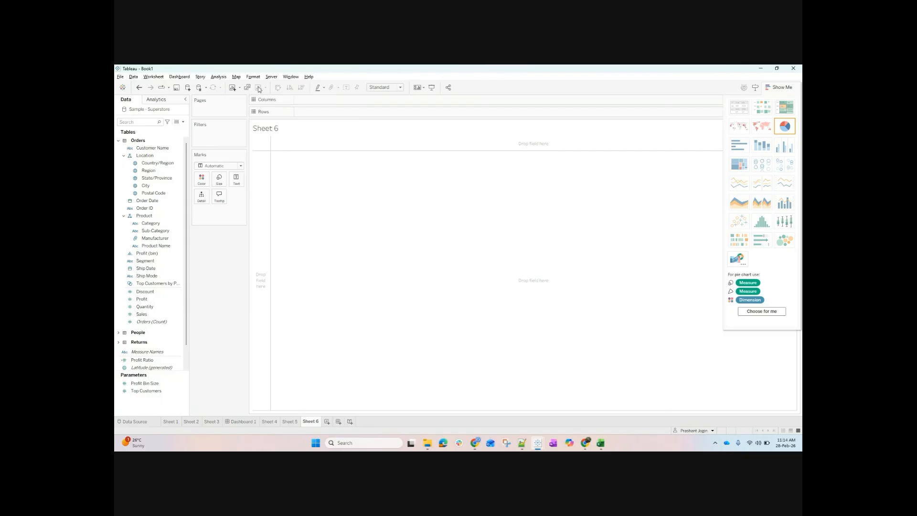
pyautogui.click(143, 292)
pyautogui.click(160, 284)
pyautogui.click(150, 209)
pyautogui.click(143, 269)
pyautogui.click(162, 231)
pyautogui.click(167, 171)
pyautogui.click(152, 210)
pyautogui.click(153, 283)
pyautogui.click(146, 208)
# Build a text table with Region on Columns and Sales as its values.
pyautogui.moveTo(148, 170); pyautogui.dragTo(327, 101)
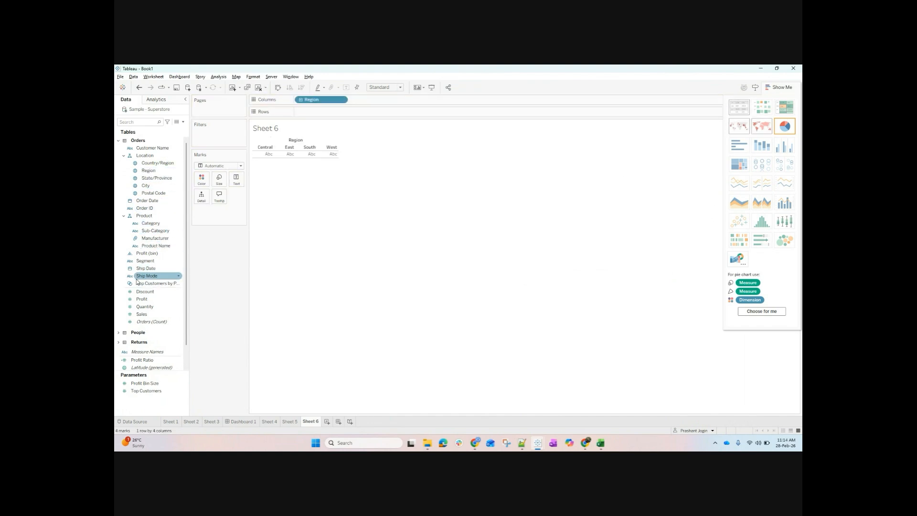
pyautogui.click(151, 315)
pyautogui.doubleClick(151, 315)
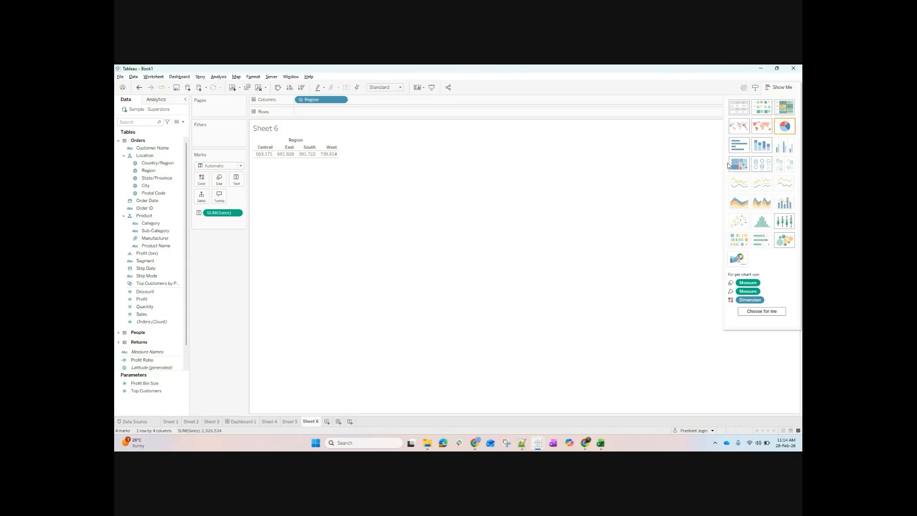
# Turn the Region Sales table into a pie chart with Show Me and fit it to the entire view.
pyautogui.click(788, 131)
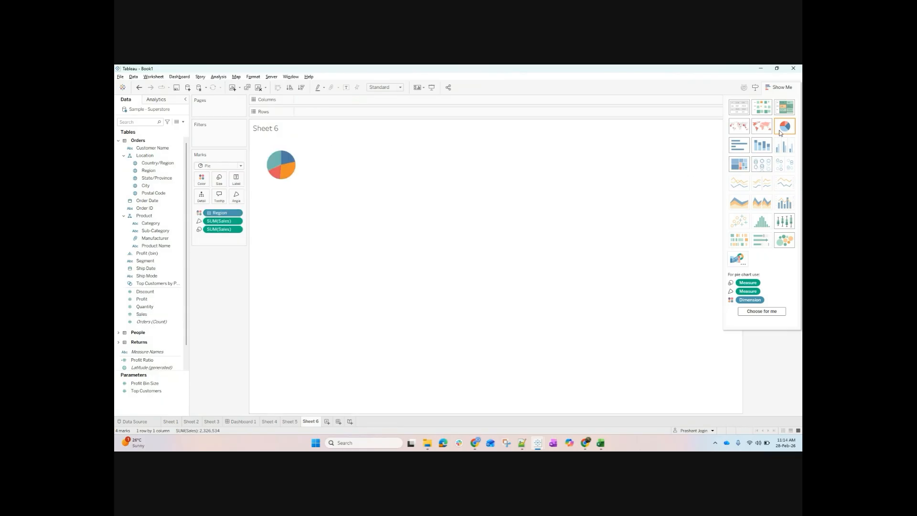
pyautogui.click(394, 87)
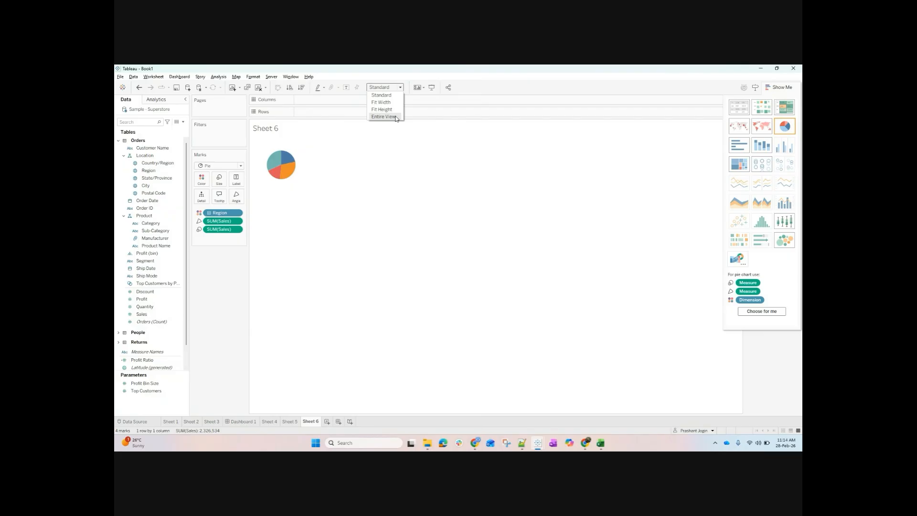
pyautogui.click(395, 117)
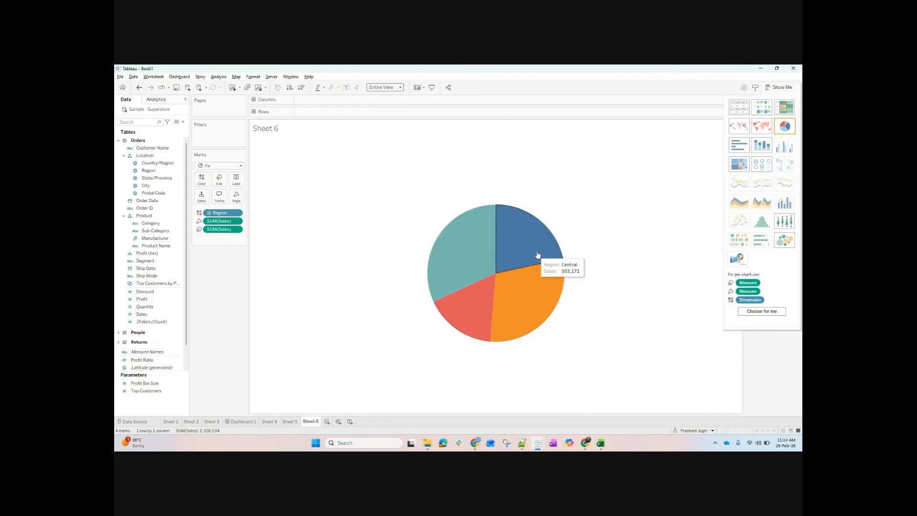
# Try removing a Sales field from the pie chart's marks and undo the removal.
pyautogui.moveTo(212, 228); pyautogui.dragTo(217, 280)
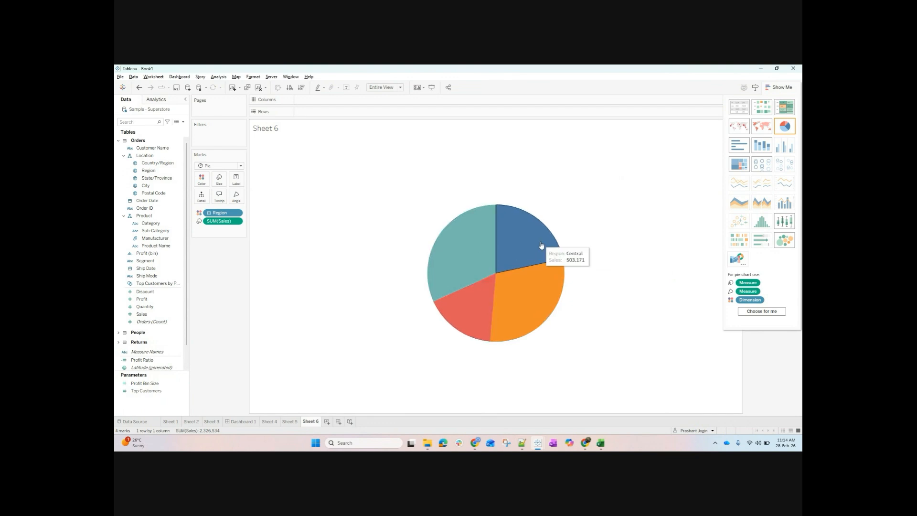
pyautogui.hotkey('ctrl', 'z')
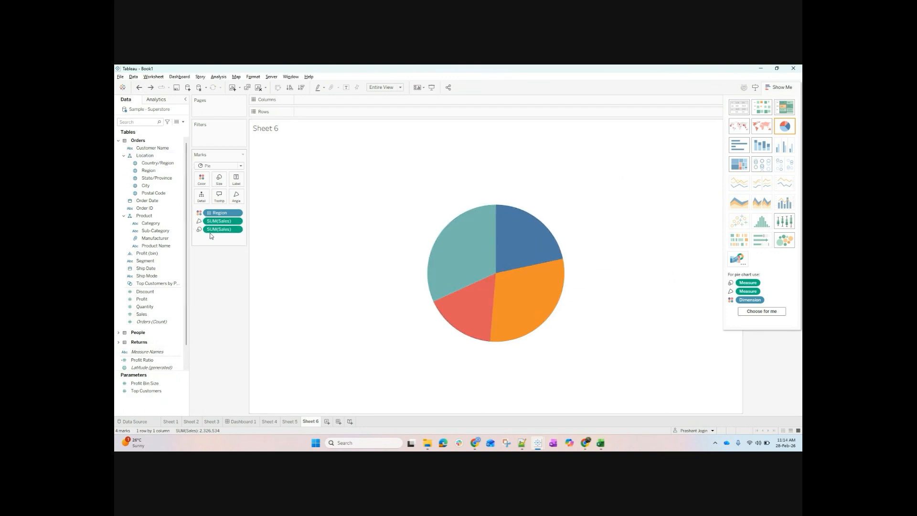
pyautogui.moveTo(219, 229); pyautogui.dragTo(224, 282)
pyautogui.click(140, 88)
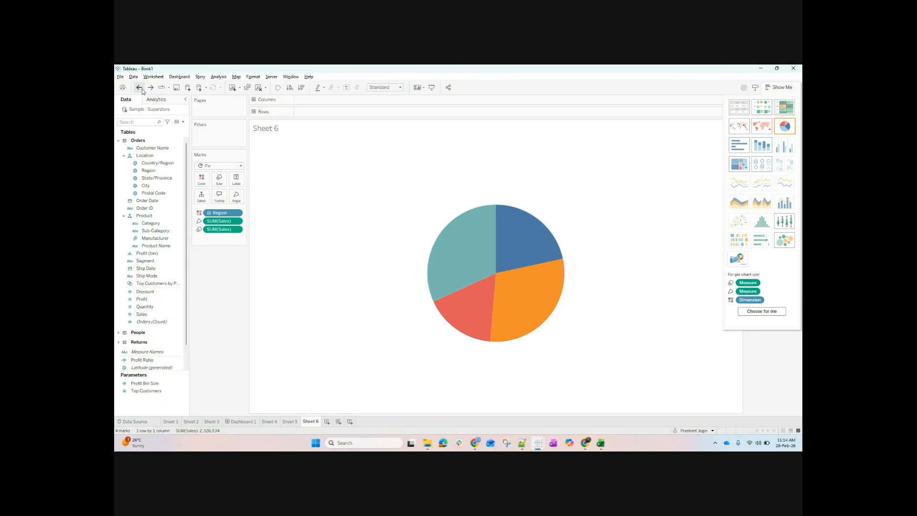
# Set the Region pie chart's fit to Entire View and show its mark labels.
pyautogui.click(384, 87)
pyautogui.click(382, 117)
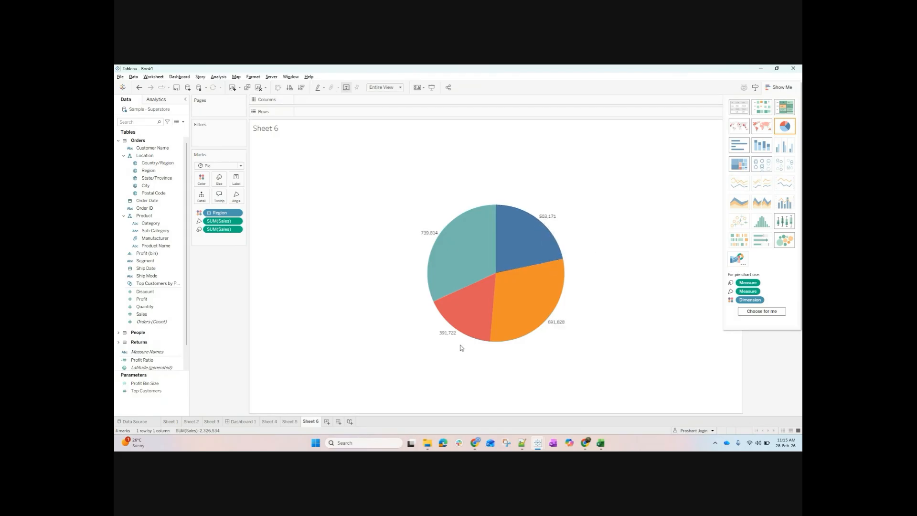
pyautogui.moveTo(461, 328)
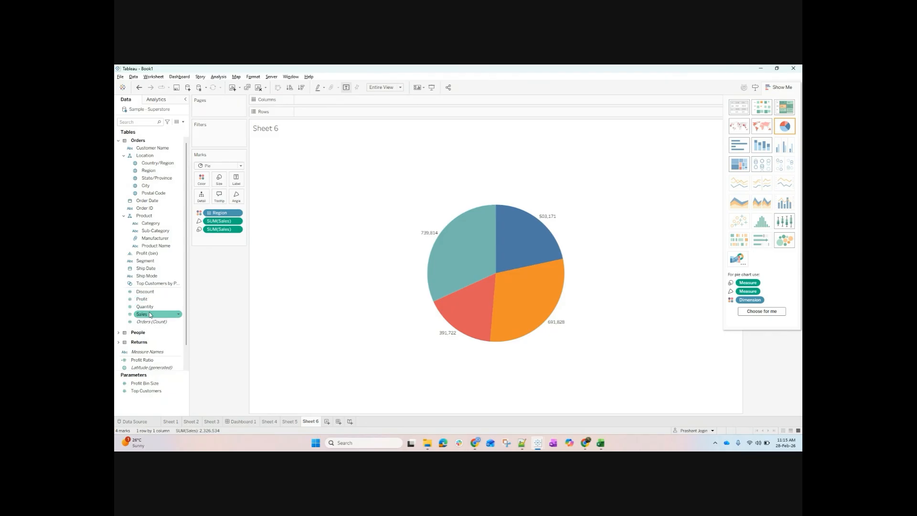
# Try Segment in place of Region as the pie chart's color field and undo the swap.
pyautogui.moveTo(146, 261); pyautogui.dragTo(217, 214)
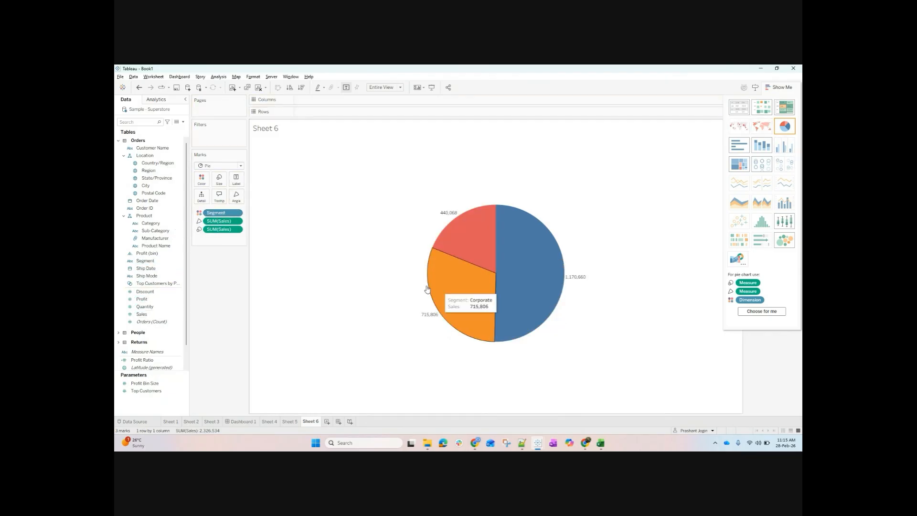
pyautogui.click(139, 87)
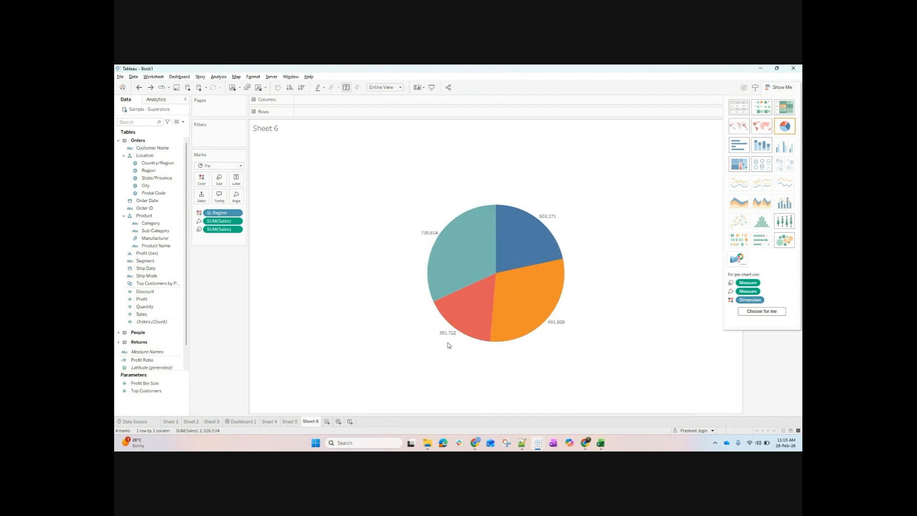
# Hide the mark labels, color the pie chart by Segment instead of Region, and show the labels again.
pyautogui.click(346, 87)
pyautogui.click(148, 261)
pyautogui.moveTo(148, 261); pyautogui.dragTo(217, 213)
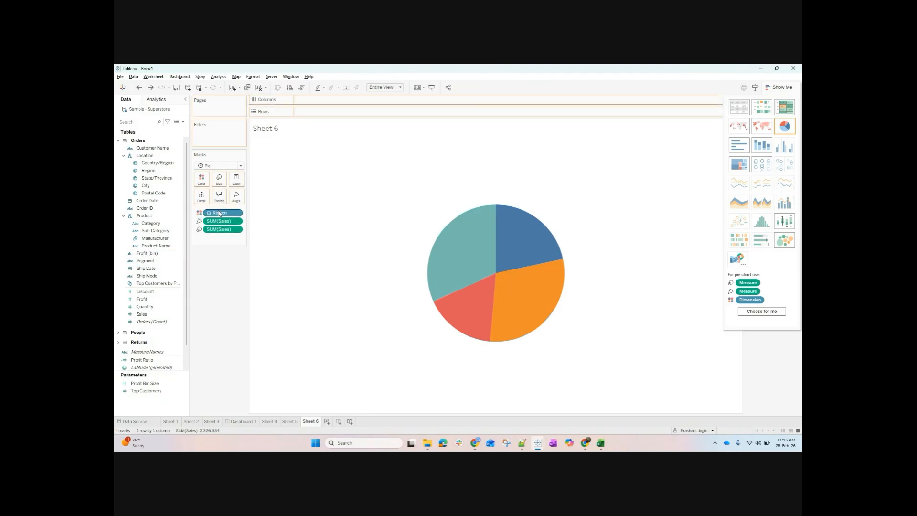
pyautogui.click(347, 88)
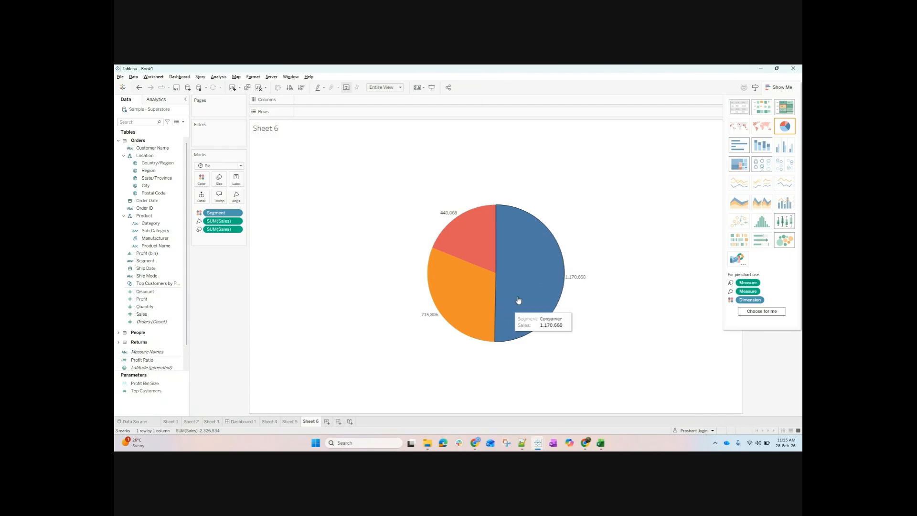
# Try the pie chart without its angle Sales, its Segment color and its size Sales in turn, undoing each removal.
pyautogui.moveTo(222, 220); pyautogui.dragTo(209, 269)
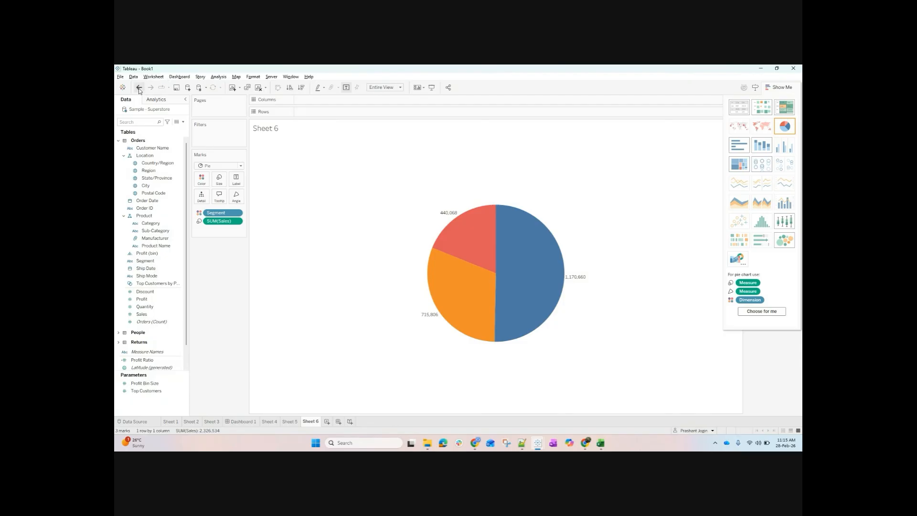
pyautogui.moveTo(221, 213); pyautogui.dragTo(231, 308)
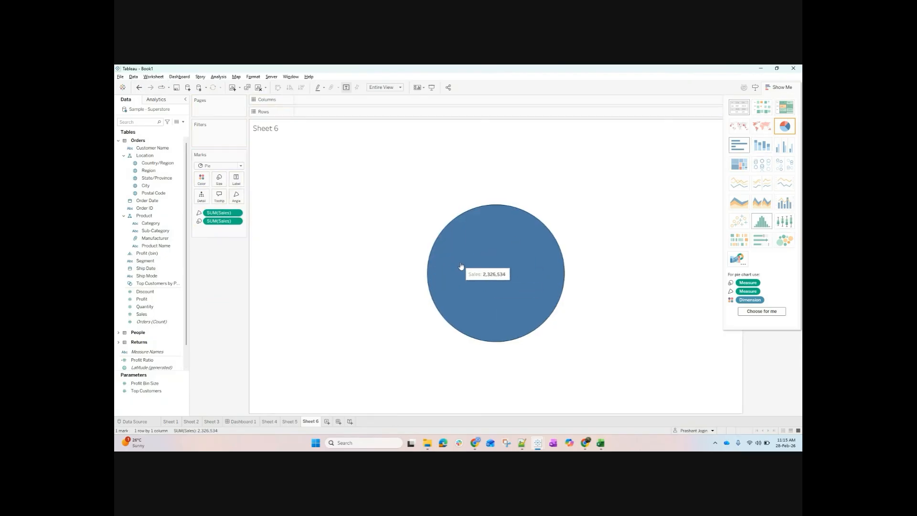
pyautogui.click(487, 253)
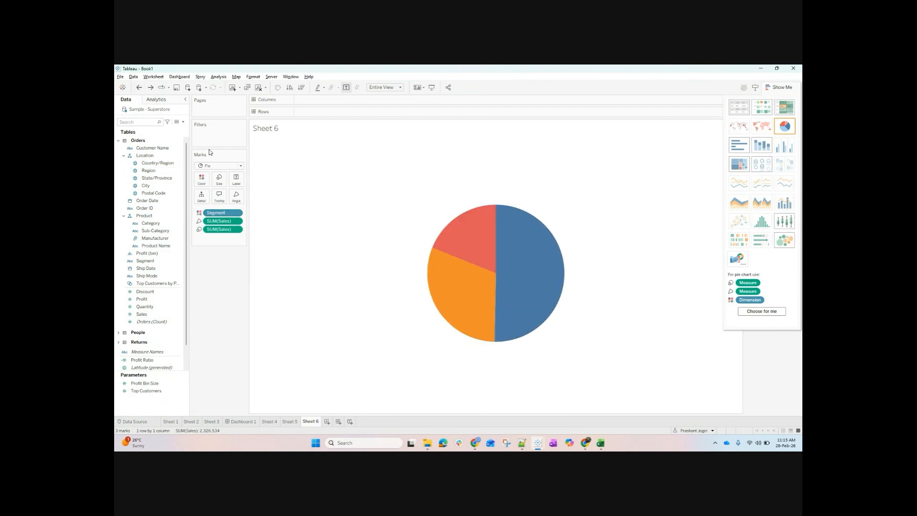
pyautogui.click(139, 87)
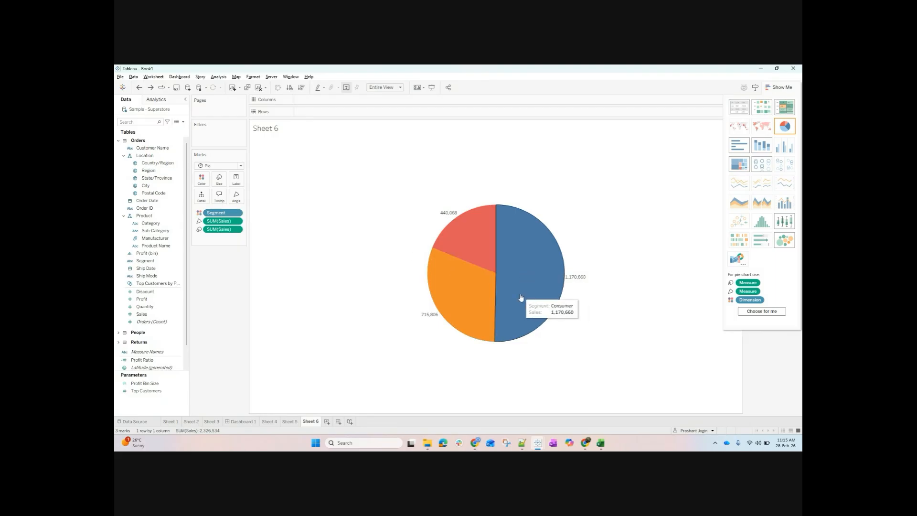
pyautogui.moveTo(223, 230); pyautogui.dragTo(211, 287)
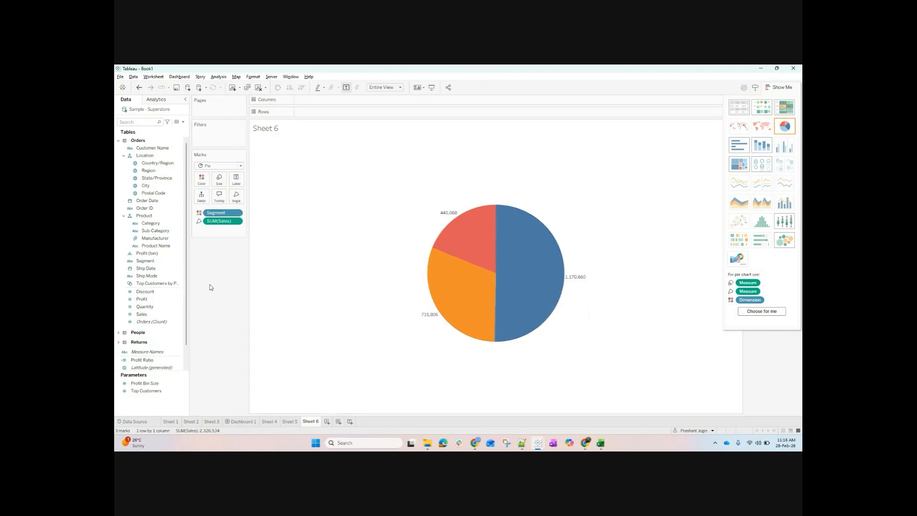
pyautogui.click(139, 88)
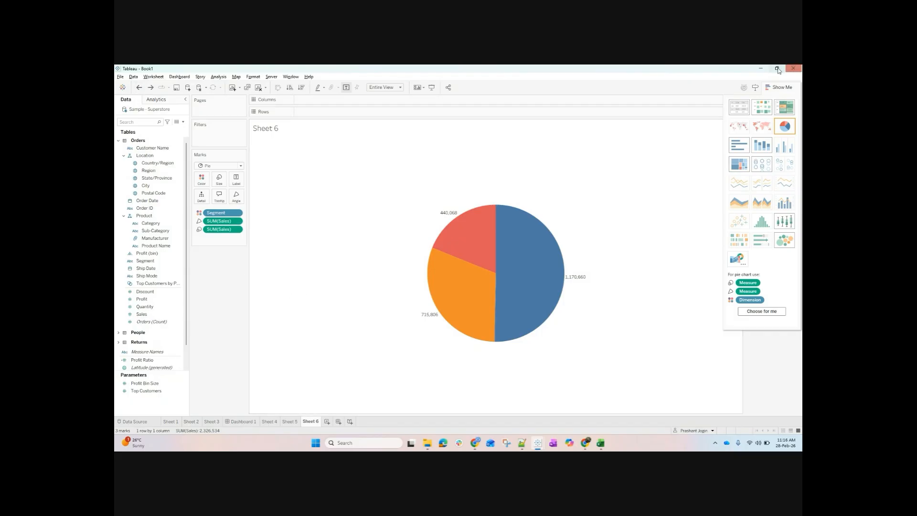
# Clear Sheet 6 and close Show Me.
pyautogui.click(259, 87)
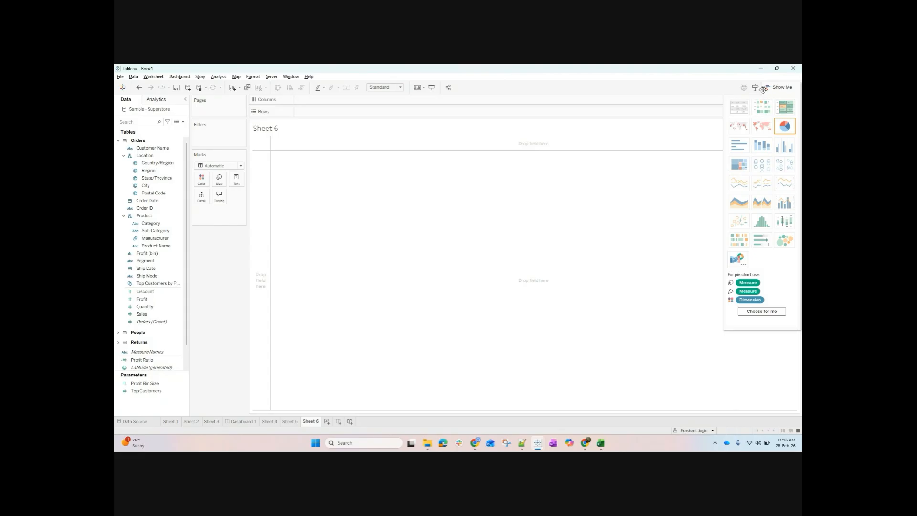
pyautogui.click(778, 87)
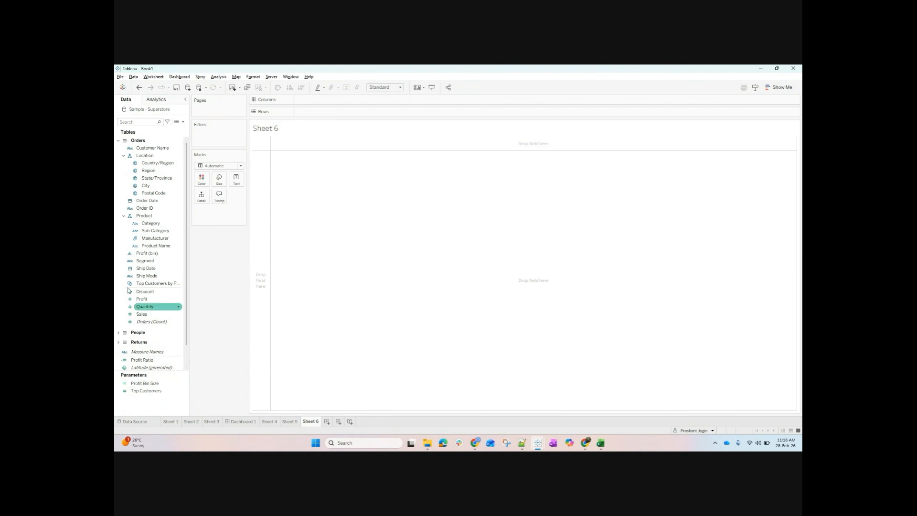
# Place Region and after it Sub-Category alone on Rows to view their members, and empty the shelf again.
pyautogui.moveTo(152, 171); pyautogui.dragTo(365, 114)
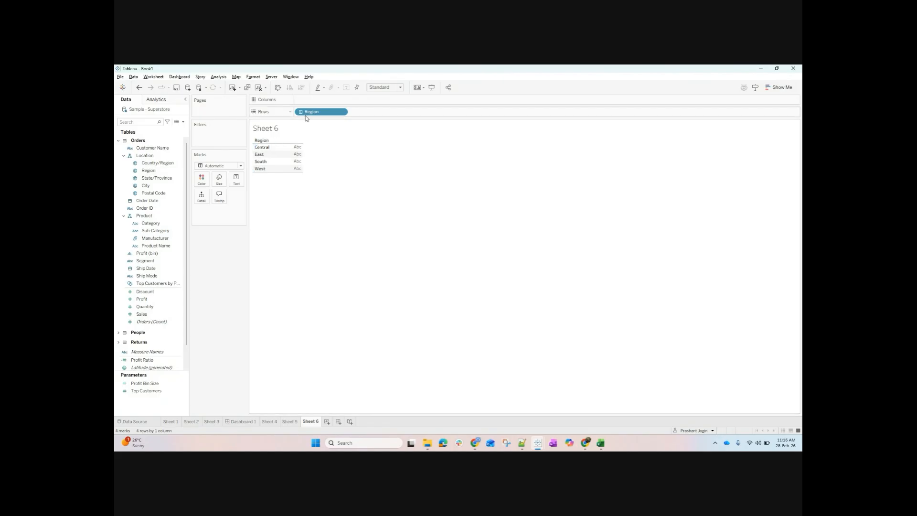
pyautogui.moveTo(306, 118); pyautogui.dragTo(256, 205)
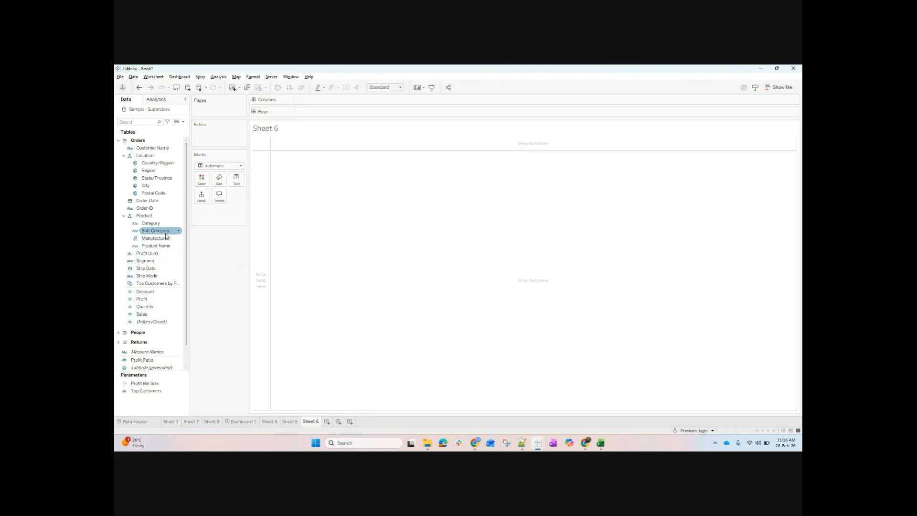
pyautogui.moveTo(164, 232); pyautogui.dragTo(334, 113)
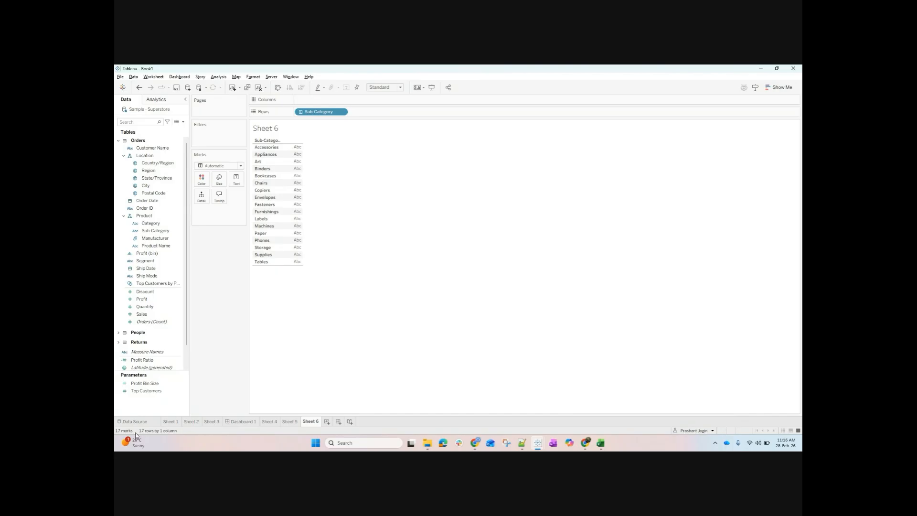
pyautogui.click(266, 148)
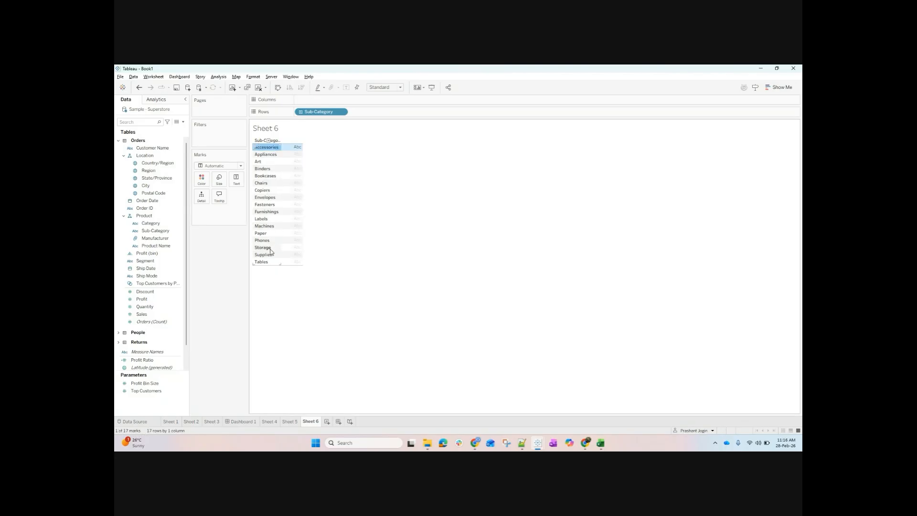
pyautogui.keyDown('shift'); pyautogui.click(273, 263); pyautogui.keyUp('shift')
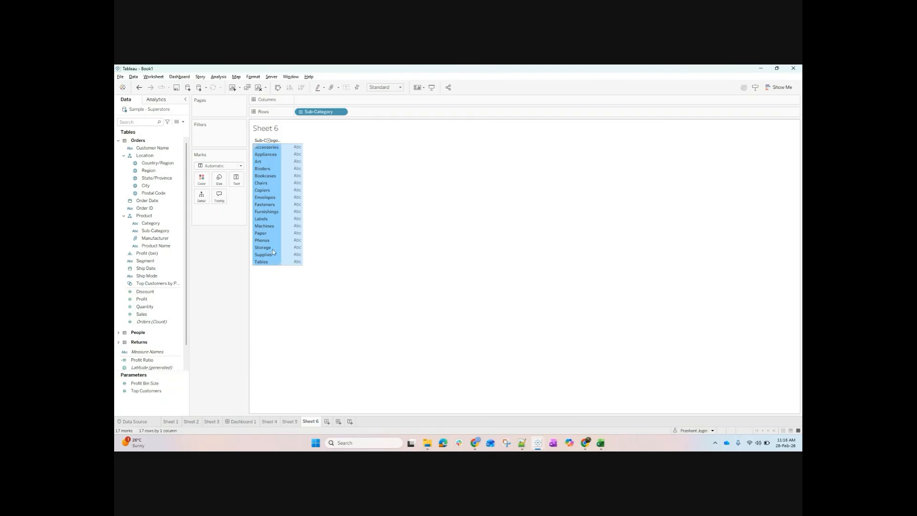
pyautogui.click(381, 237)
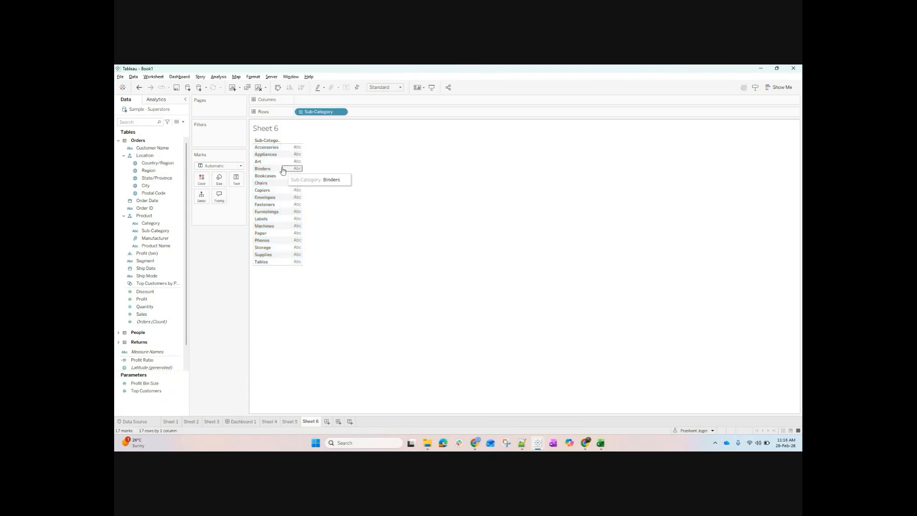
pyautogui.moveTo(329, 112); pyautogui.dragTo(310, 69)
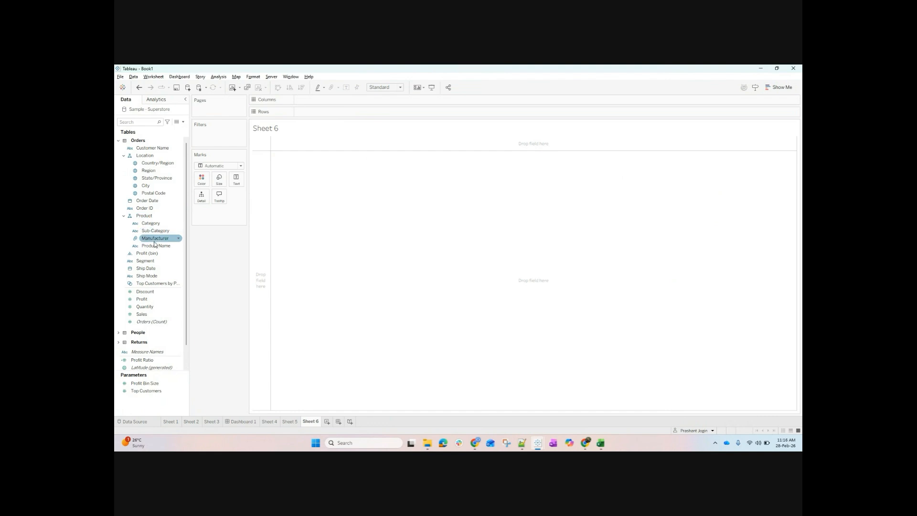
# Place Category on Rows.
pyautogui.doubleClick(152, 224)
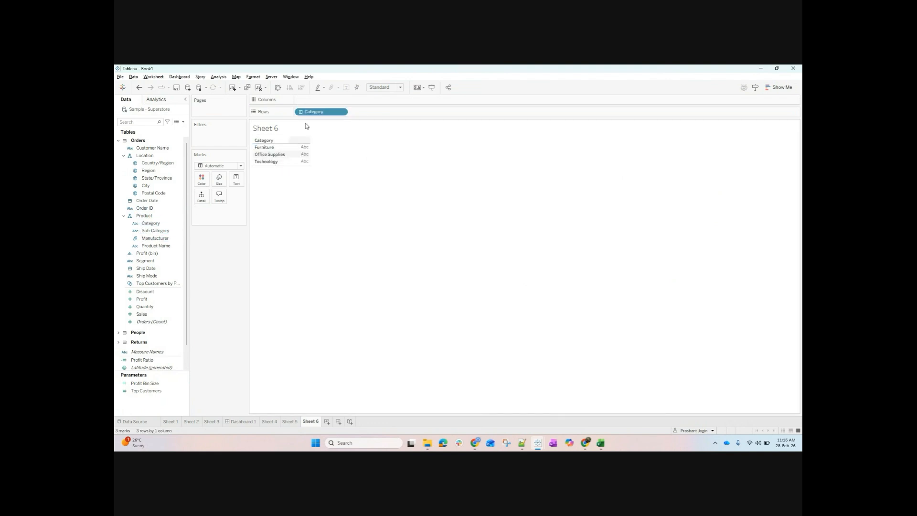
# Replace Category with Ship Mode on Rows and add Quantity as the table's measure.
pyautogui.moveTo(313, 113); pyautogui.dragTo(330, 69)
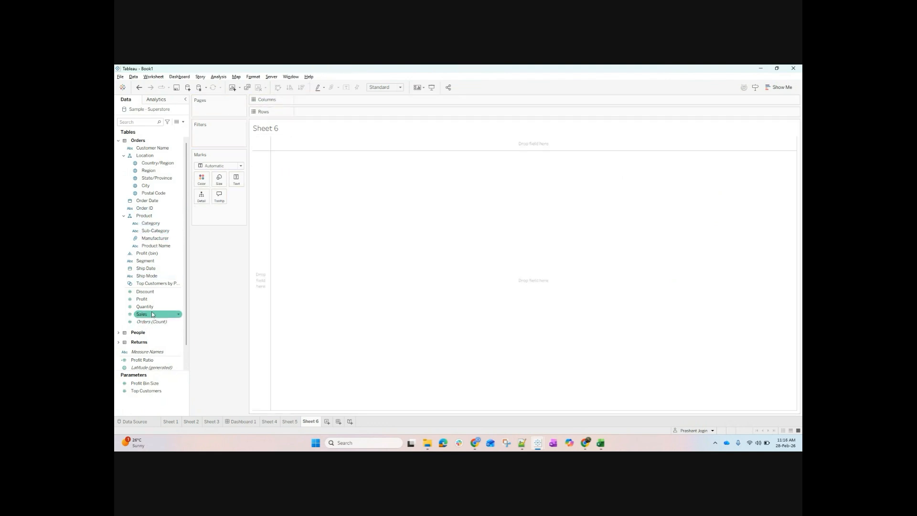
pyautogui.doubleClick(156, 276)
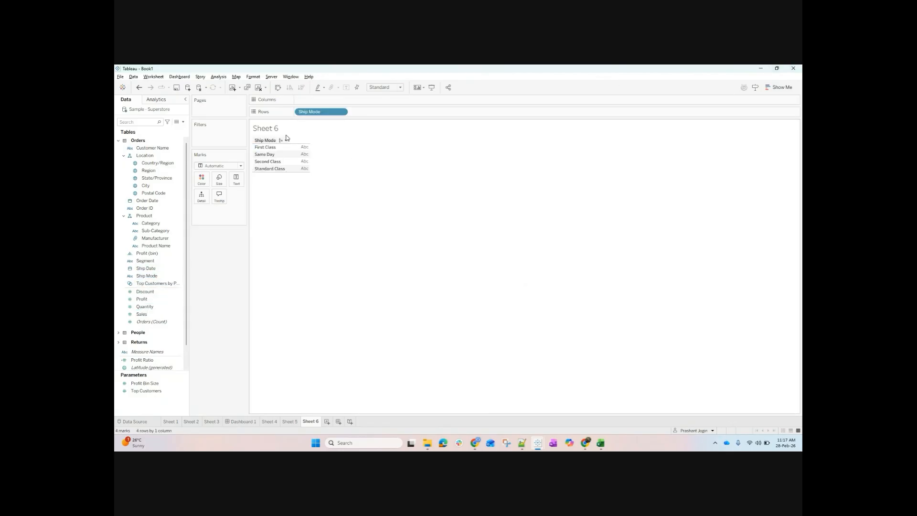
pyautogui.click(154, 283)
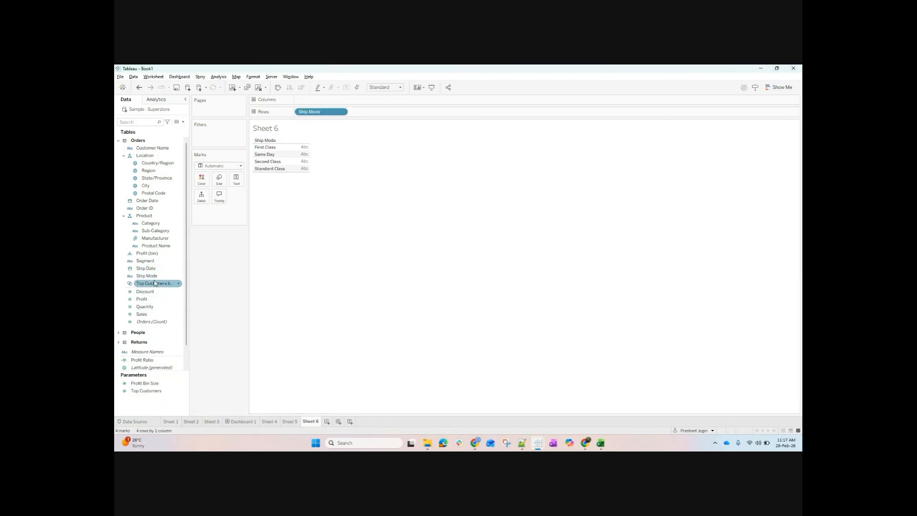
pyautogui.doubleClick(153, 309)
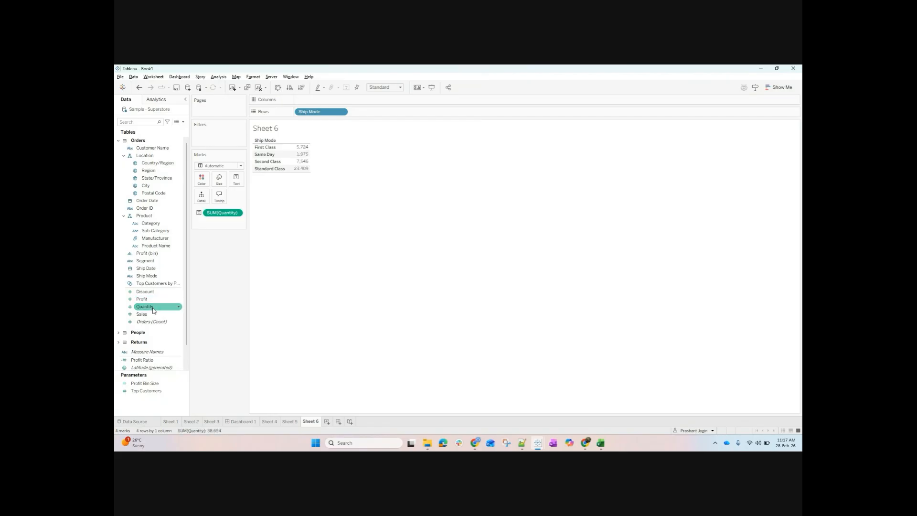
# Turn the Ship Mode table into a pie chart with Show Me, fit it to Entire View, and close Show Me.
pyautogui.click(772, 86)
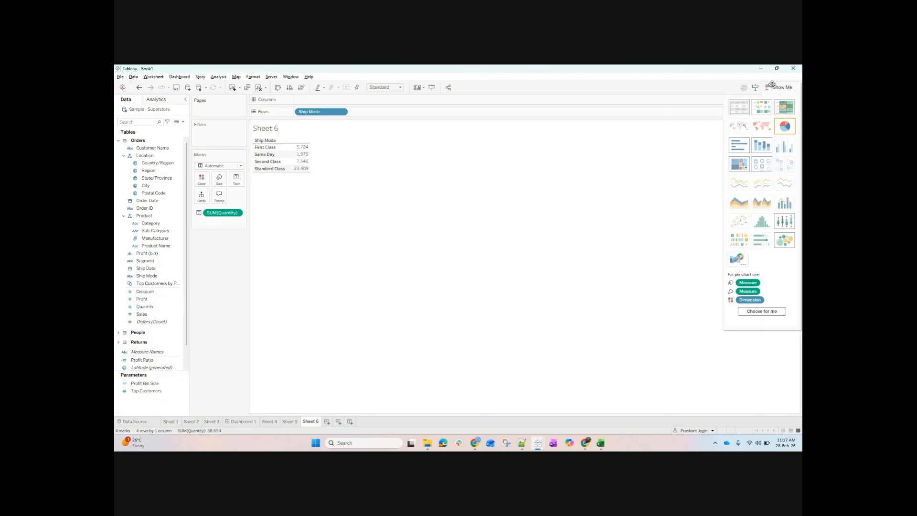
pyautogui.click(786, 129)
pyautogui.click(384, 87)
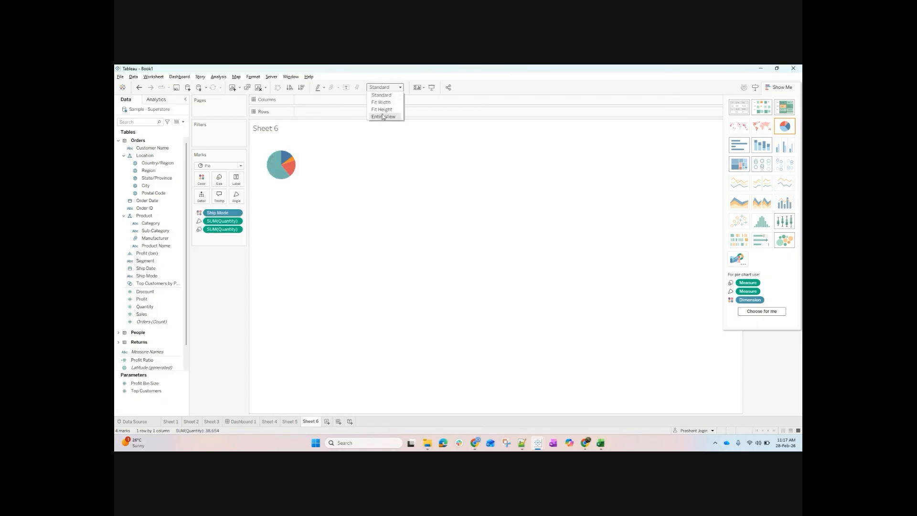
pyautogui.click(384, 118)
pyautogui.click(785, 92)
# Switch the pie chart's mark labels on and off, leaving them shown.
pyautogui.moveTo(445, 301)
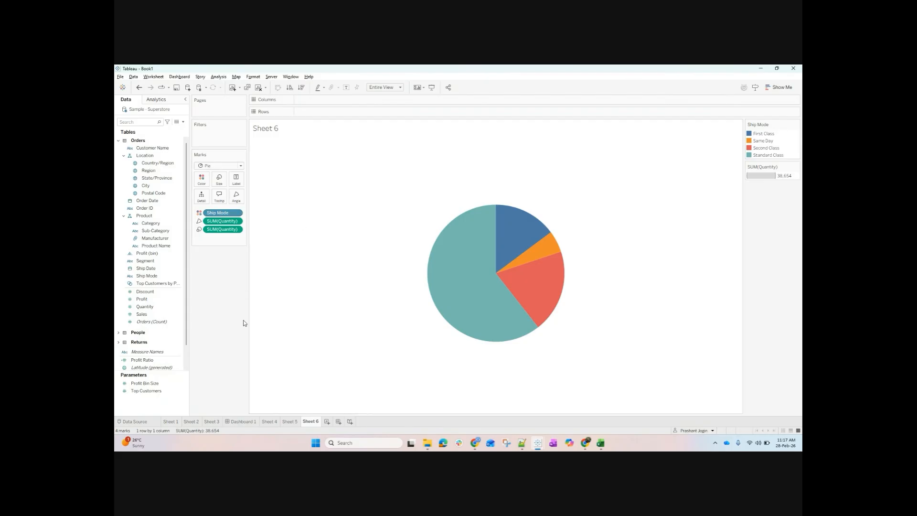
pyautogui.moveTo(475, 289)
pyautogui.click(346, 88)
pyautogui.click(346, 88)
pyautogui.click(349, 90)
pyautogui.moveTo(223, 216); pyautogui.dragTo(244, 186)
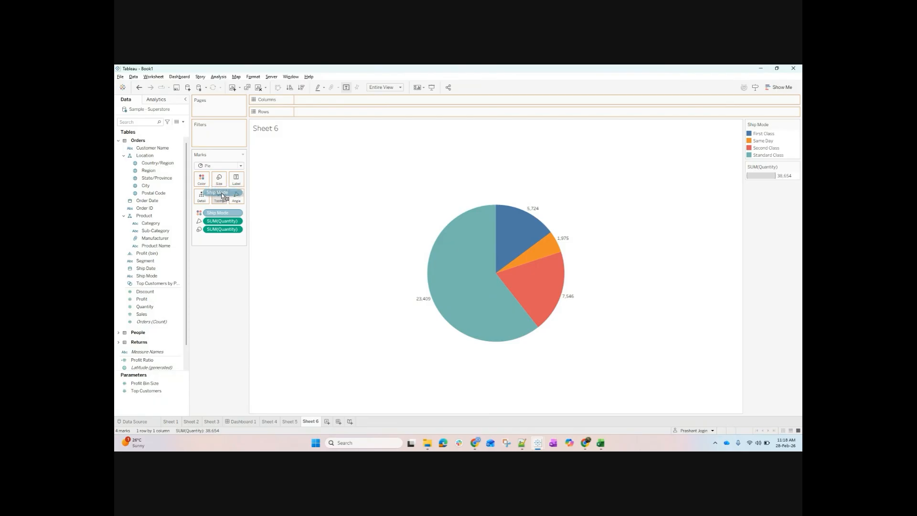
pyautogui.moveTo(221, 192); pyautogui.dragTo(239, 179)
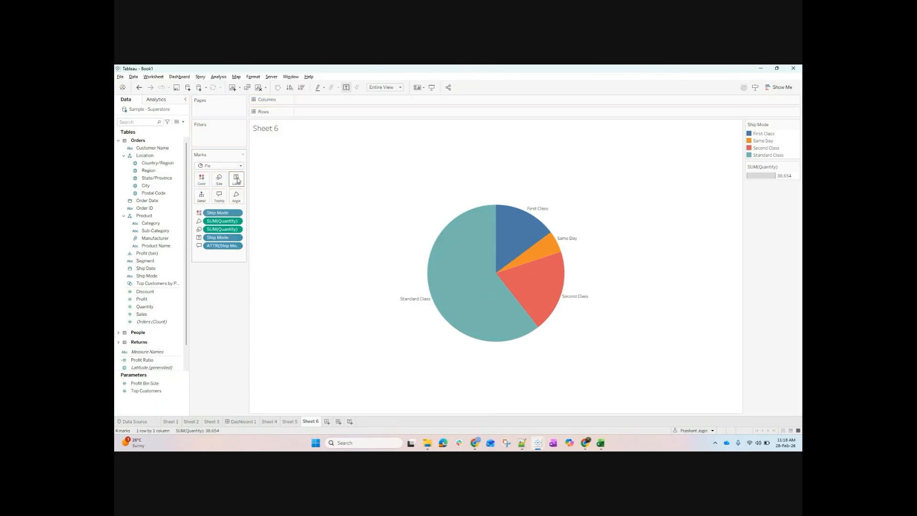
pyautogui.click(139, 91)
pyautogui.click(139, 90)
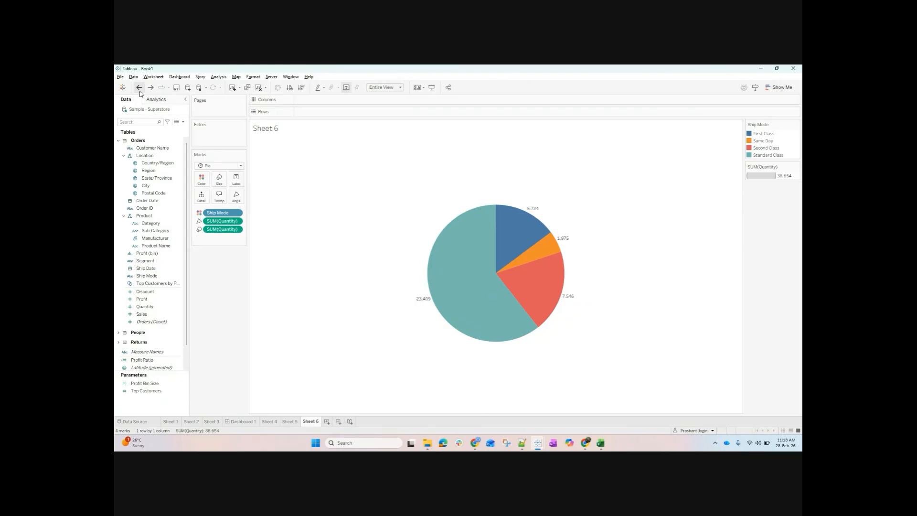
# Label the pie slices with a copy of the Ship Mode color field, and toggle the mark labels off and on again.
pyautogui.moveTo(451, 277)
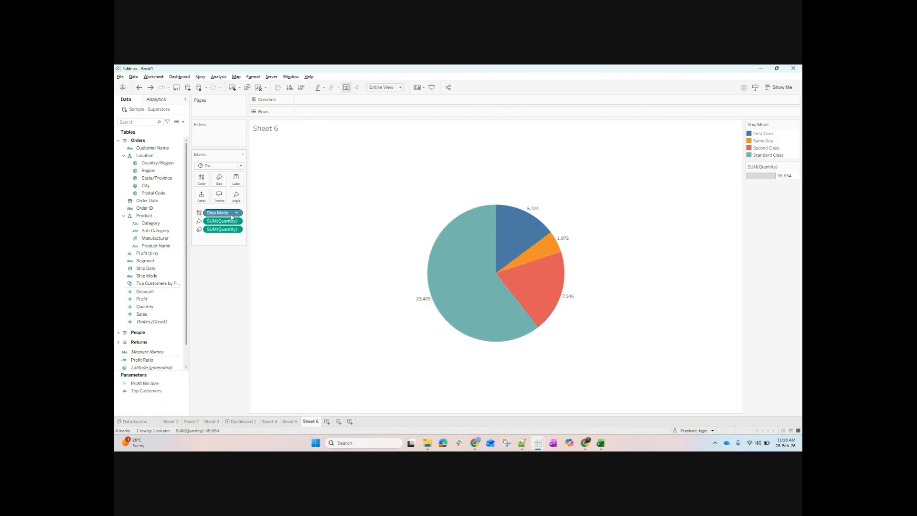
pyautogui.moveTo(225, 216); pyautogui.dragTo(238, 180)
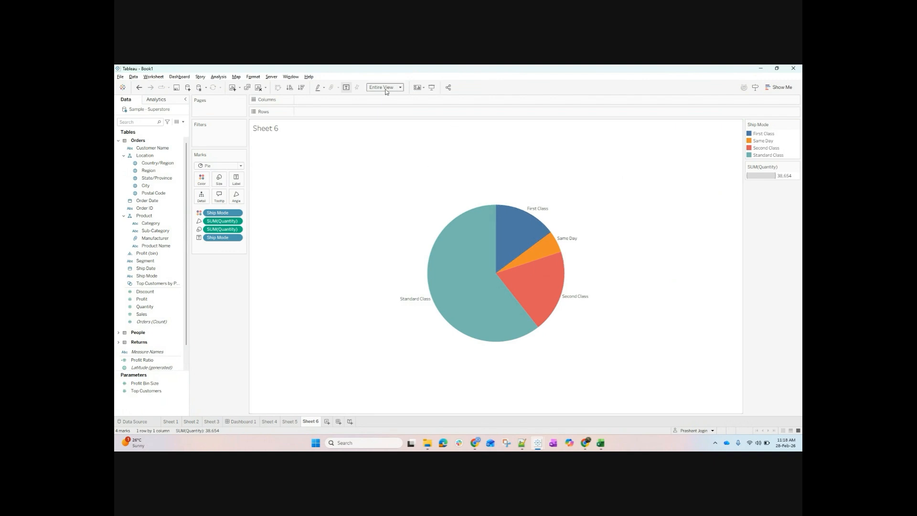
pyautogui.click(346, 87)
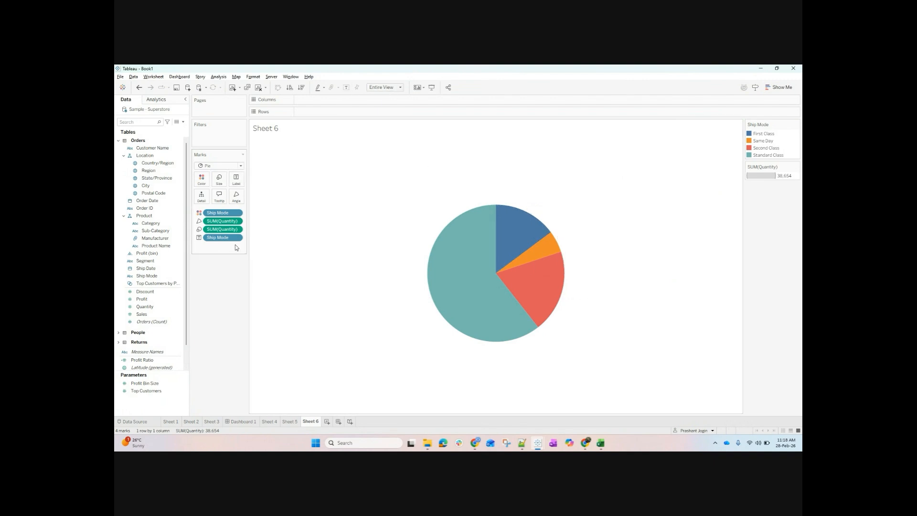
pyautogui.click(346, 88)
# Add a copy of the Quantity size field to the pie labels, then undo and redo the addition.
pyautogui.moveTo(524, 221)
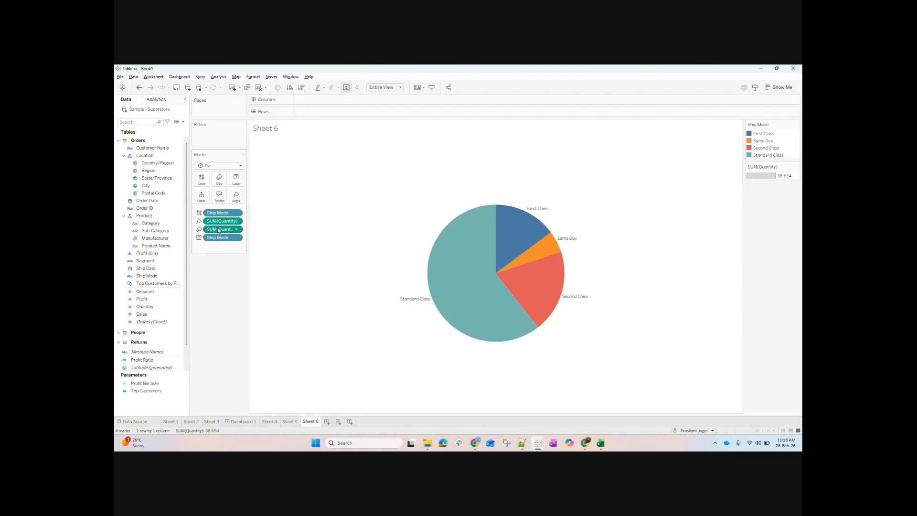
pyautogui.moveTo(218, 231); pyautogui.dragTo(236, 179)
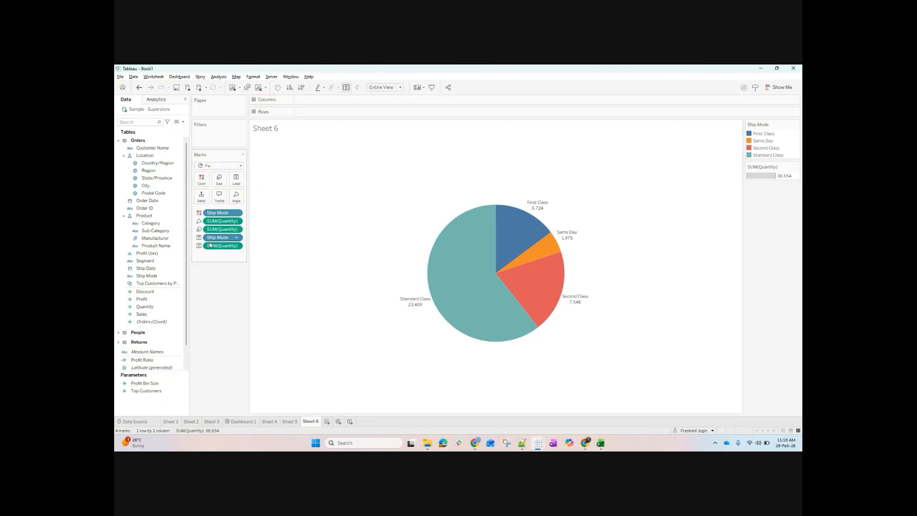
pyautogui.click(139, 87)
pyautogui.click(150, 88)
# Try right and left horizontal alignment for the pie labels, settle on Top Center, and close the label settings.
pyautogui.click(236, 180)
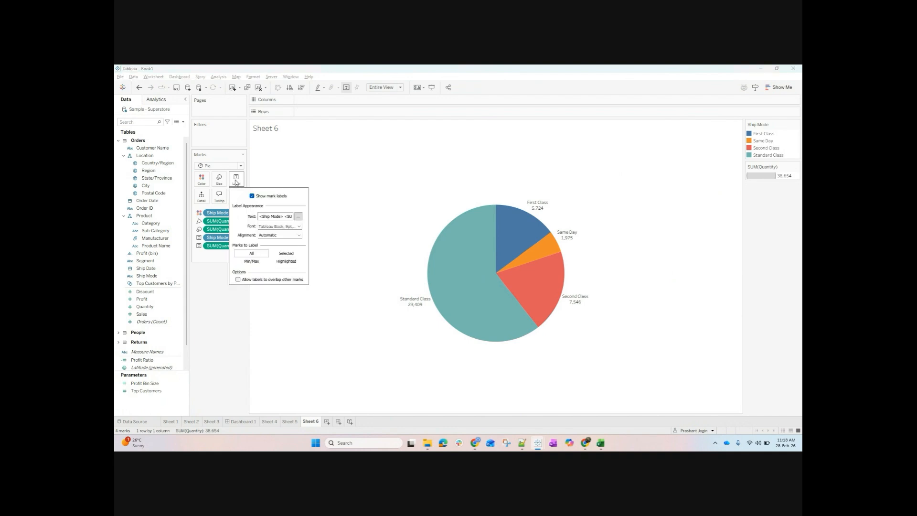
pyautogui.click(273, 236)
pyautogui.click(219, 320)
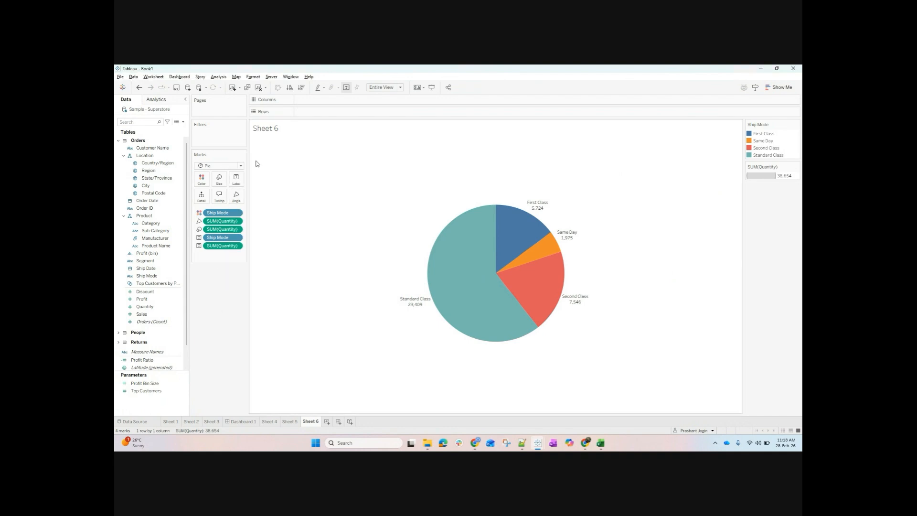
pyautogui.click(235, 180)
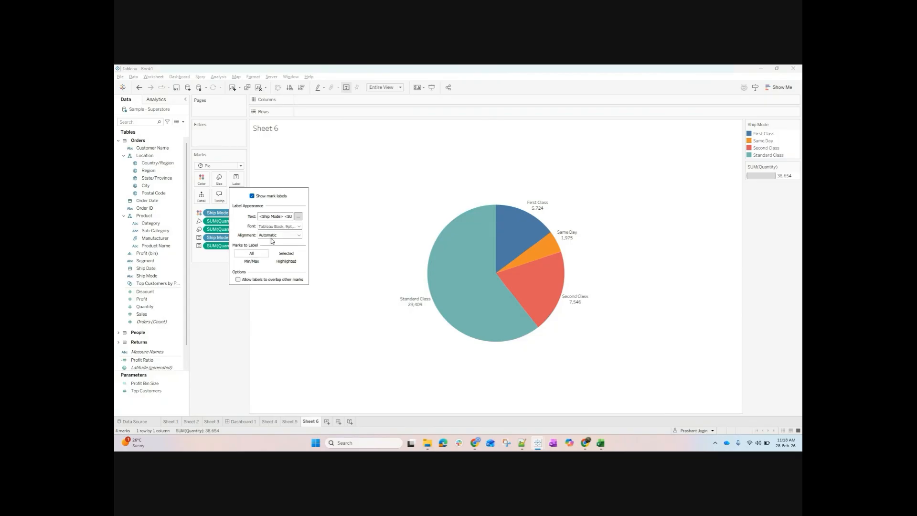
pyautogui.click(271, 238)
pyautogui.click(285, 264)
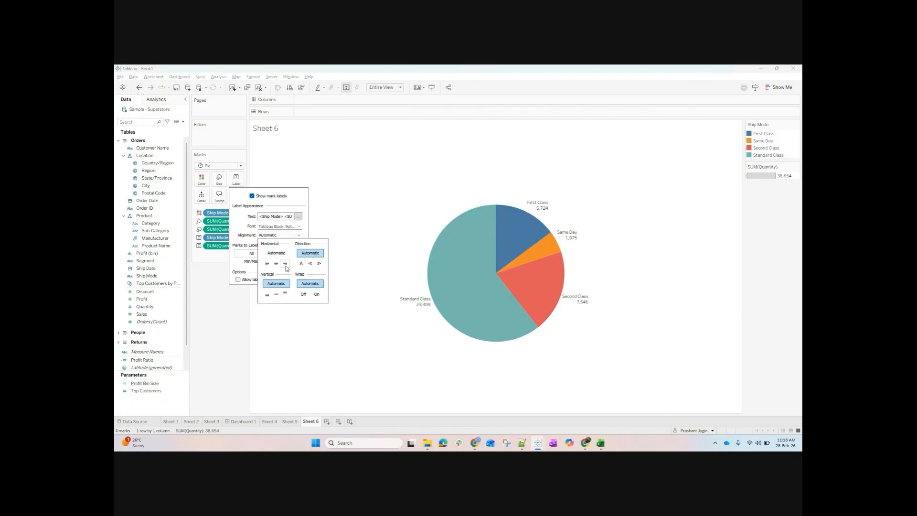
pyautogui.click(267, 264)
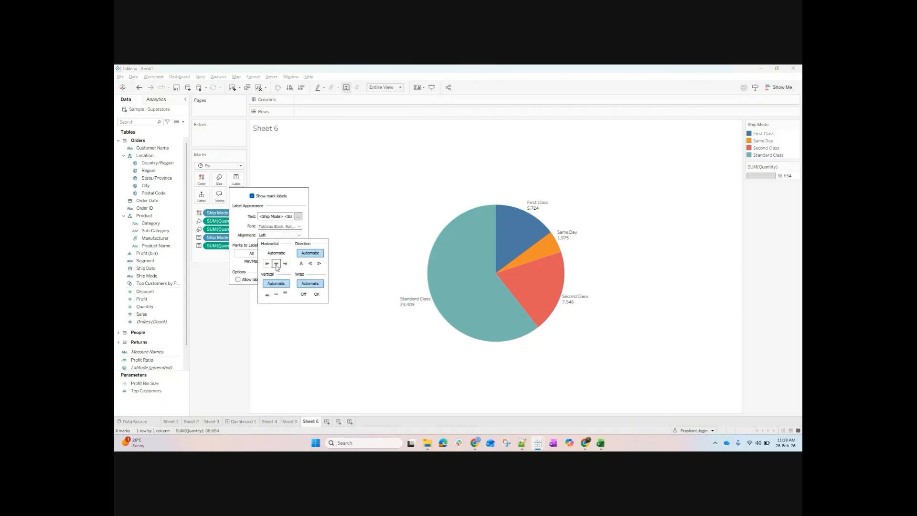
pyautogui.click(276, 264)
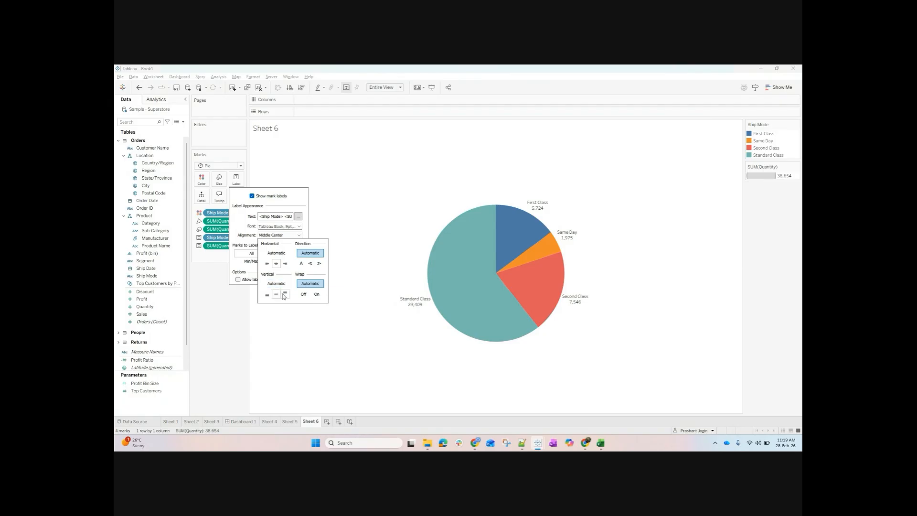
pyautogui.click(285, 293)
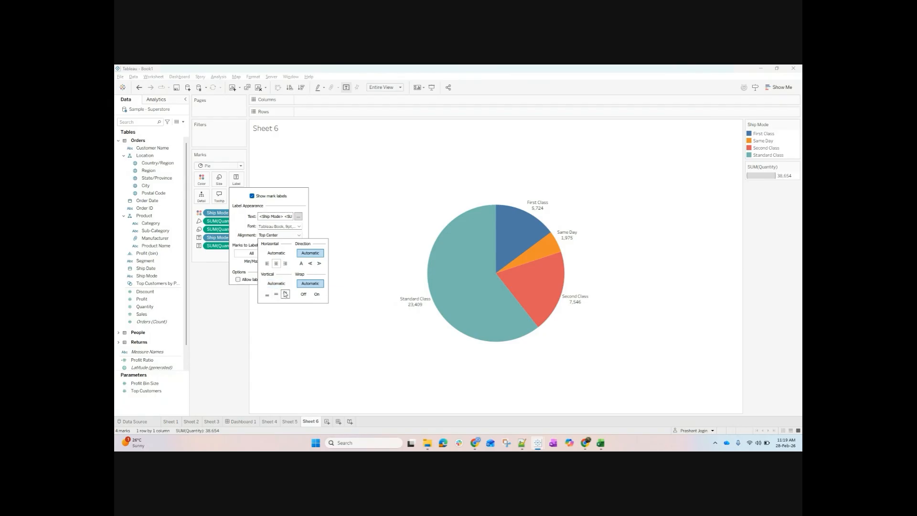
pyautogui.click(213, 288)
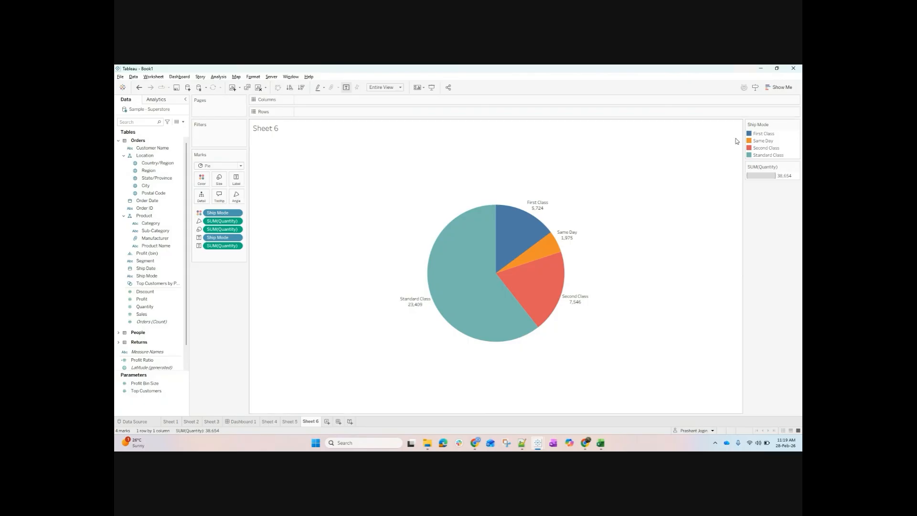
# Look through Sheets 3, 2, 1, 5 and 4 to compare their chart types, and return to Sheet 6.
pyautogui.moveTo(549, 263)
pyautogui.moveTo(512, 244)
pyautogui.click(210, 421)
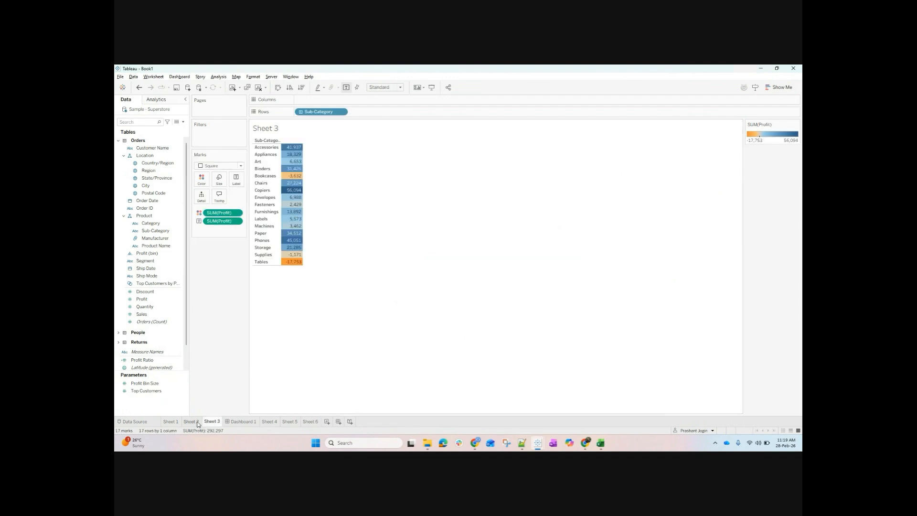
pyautogui.click(191, 421)
pyautogui.click(170, 421)
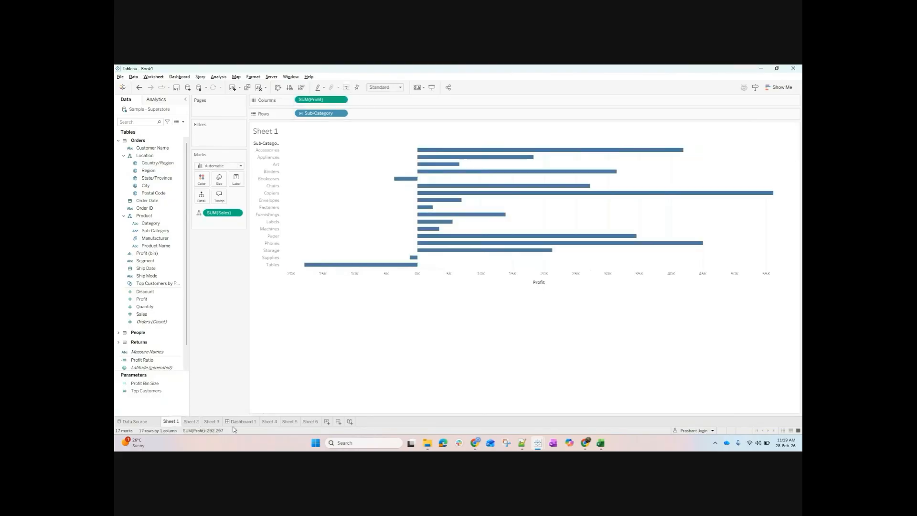
pyautogui.click(289, 422)
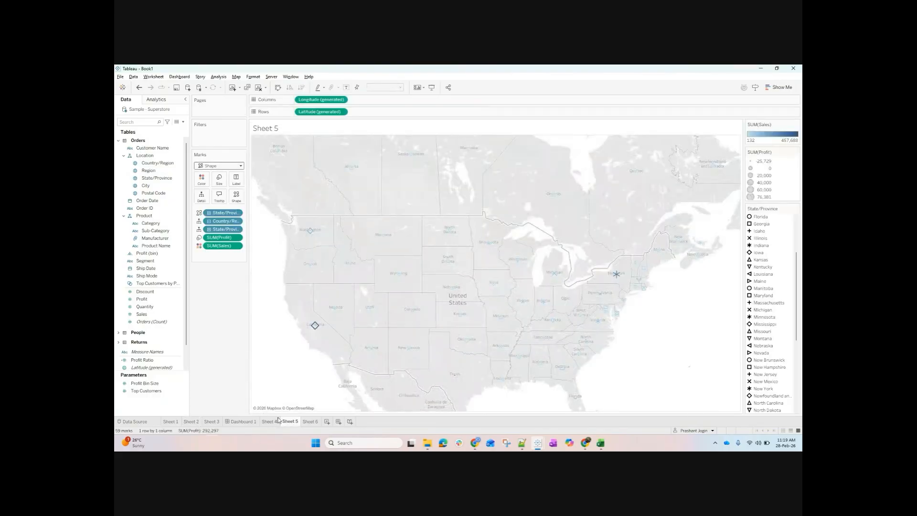
pyautogui.click(270, 421)
pyautogui.click(291, 421)
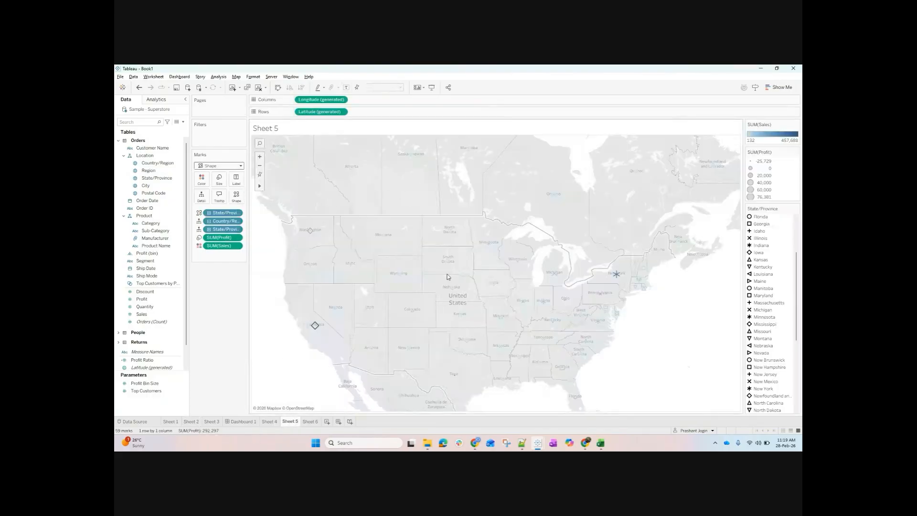
pyautogui.click(311, 422)
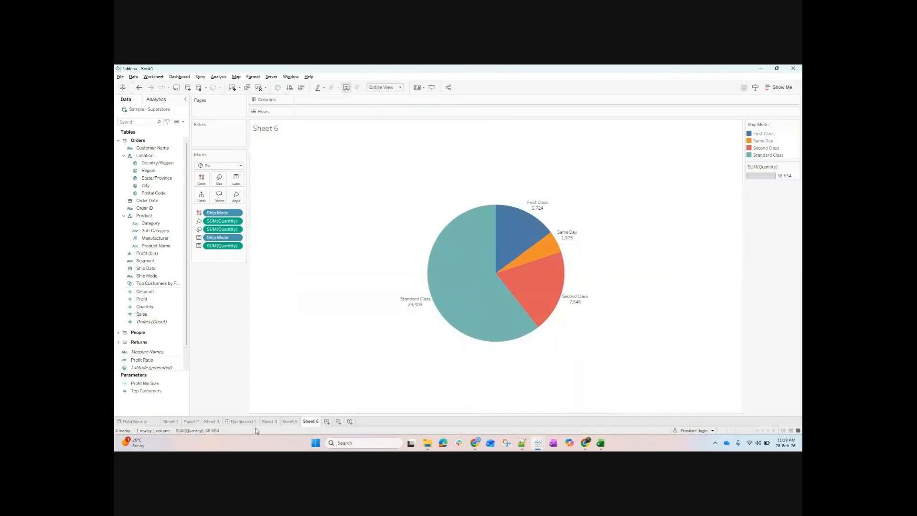
# Convert Sheet 3's highlight table into horizontal bars with Show Me, fit it to Entire View, and close Show Me.
pyautogui.click(211, 421)
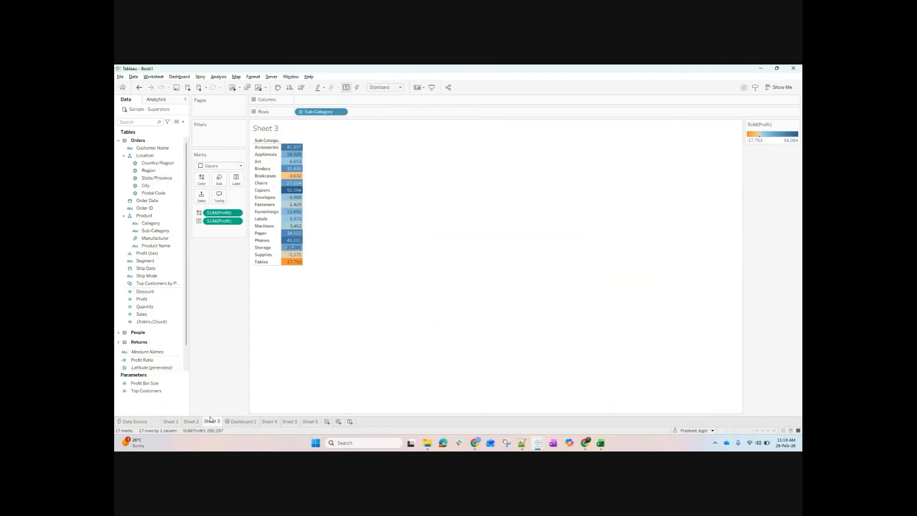
pyautogui.click(775, 88)
pyautogui.click(738, 145)
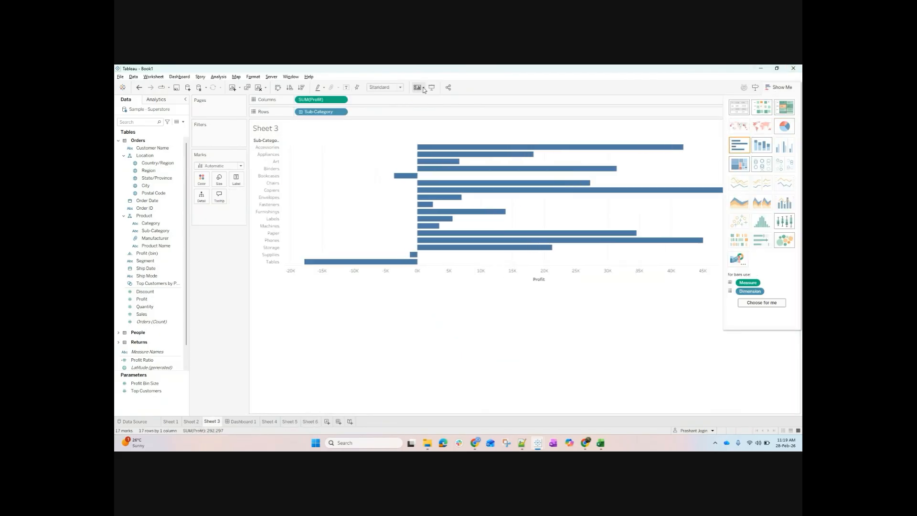
pyautogui.click(389, 88)
pyautogui.click(383, 117)
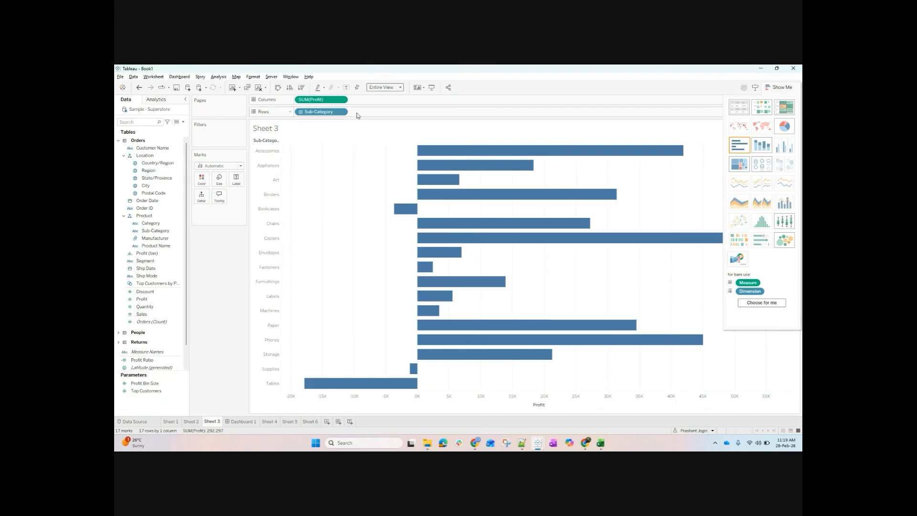
pyautogui.click(779, 88)
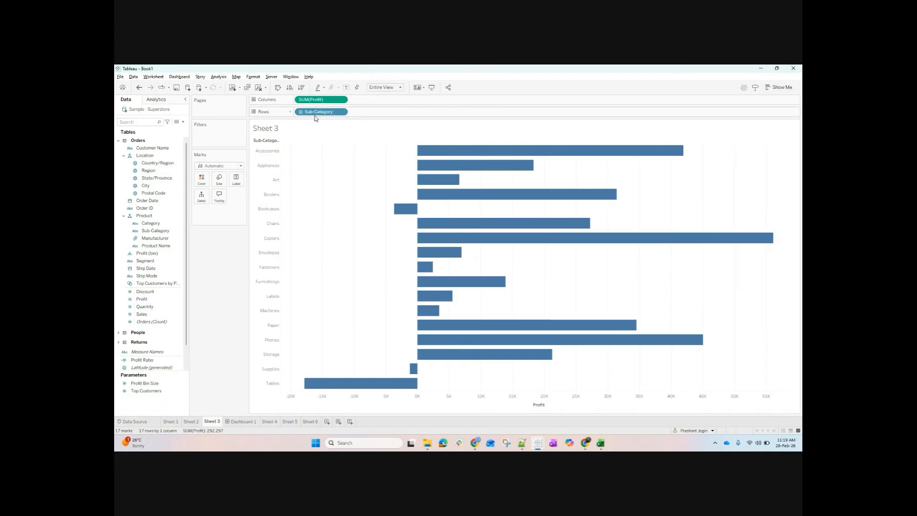
# Label Sheet 3's bars with Profit and try left and centre horizontal alignment before setting the labels to Right.
pyautogui.moveTo(310, 99); pyautogui.dragTo(236, 180)
pyautogui.click(237, 179)
pyautogui.click(277, 235)
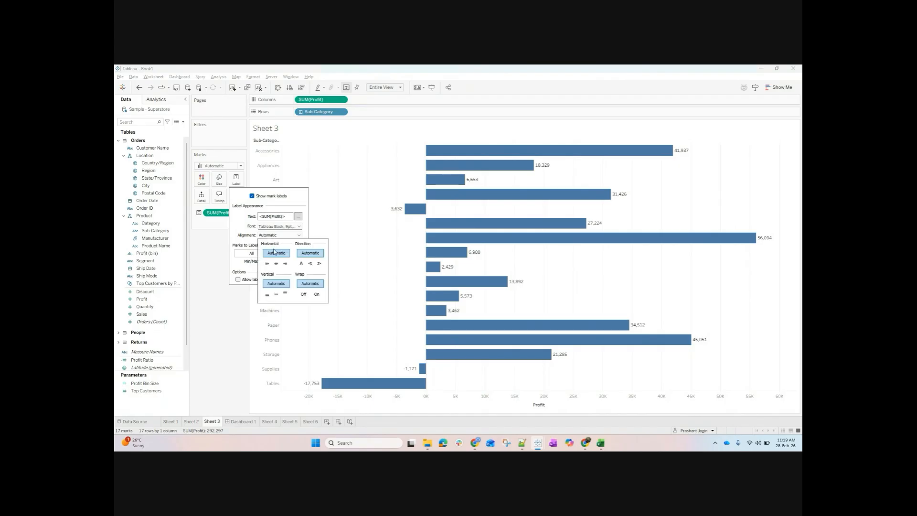
pyautogui.click(268, 263)
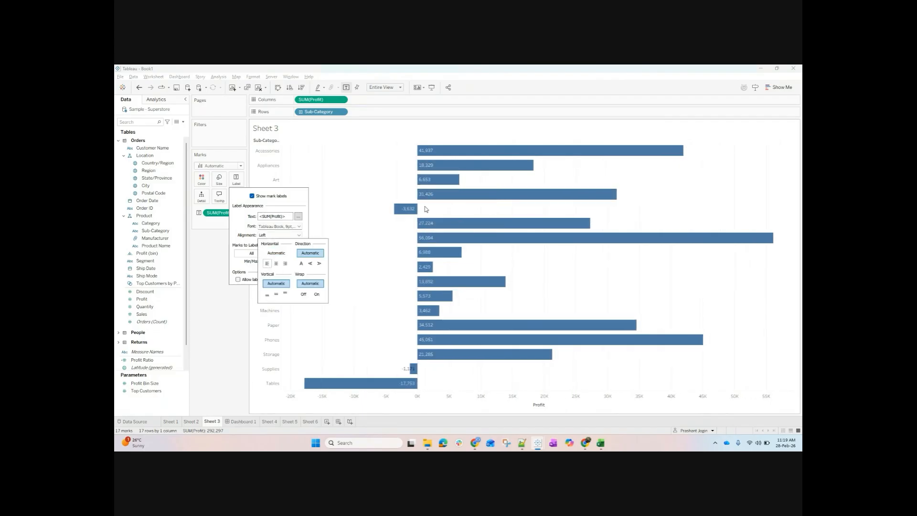
pyautogui.click(276, 263)
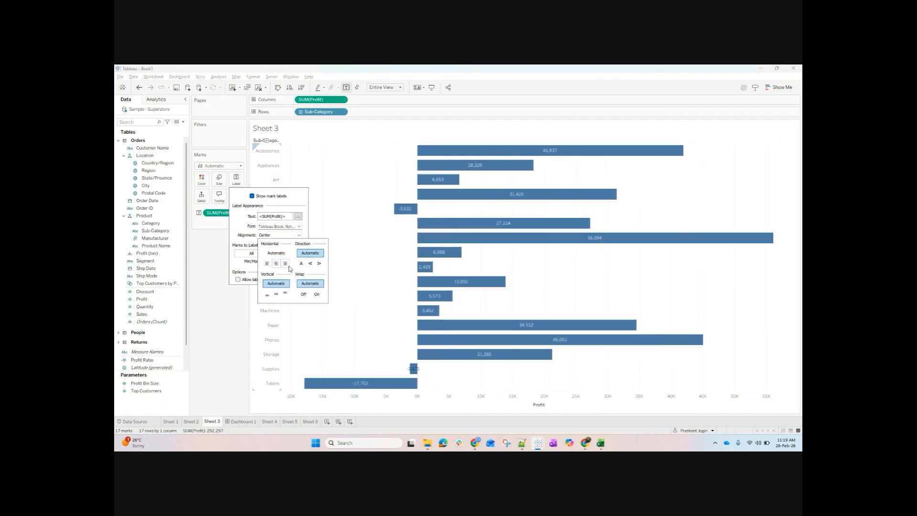
pyautogui.click(285, 264)
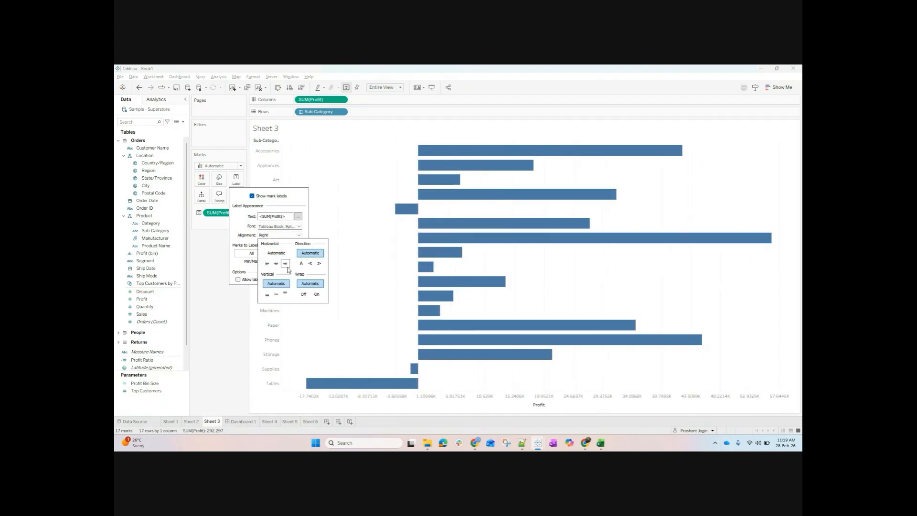
# Return to Sheet 6 and move the First Class label inside its pie slice.
pyautogui.click(310, 421)
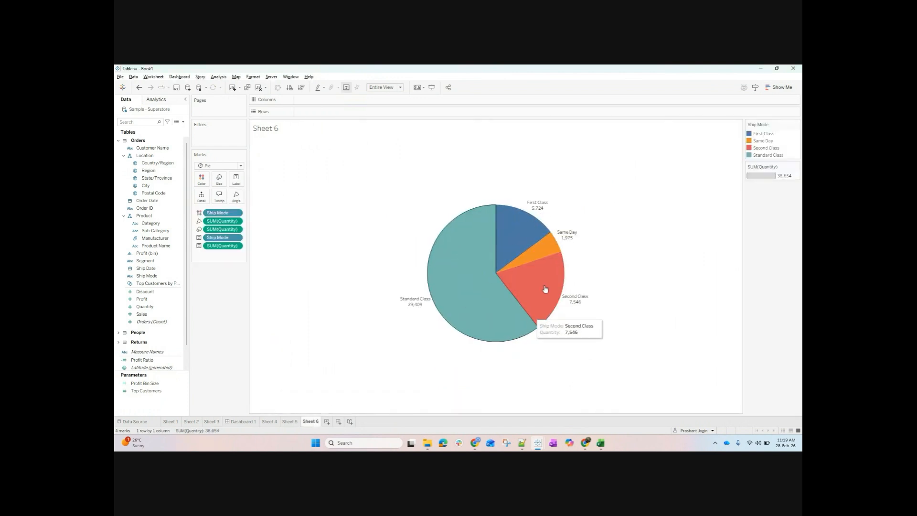
pyautogui.moveTo(537, 205); pyautogui.dragTo(514, 227)
pyautogui.click(522, 210)
pyautogui.click(556, 202)
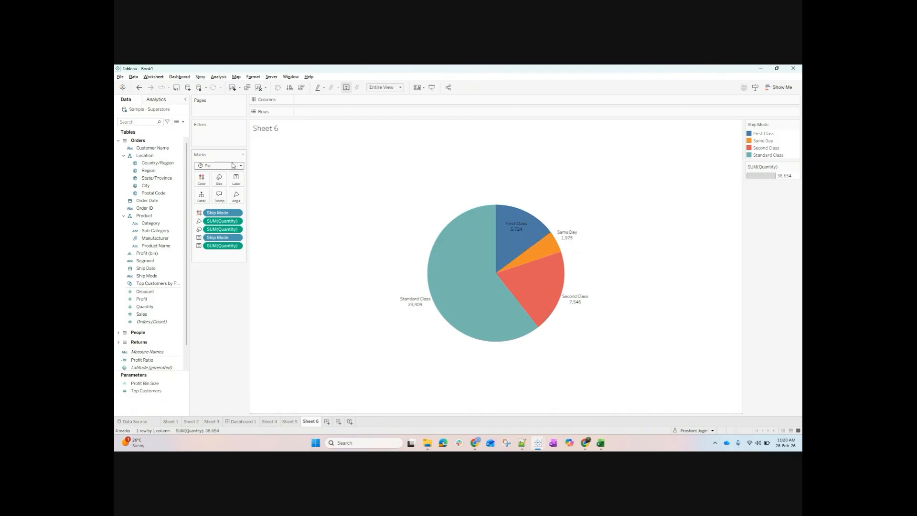
# Add Sales to the pie chart's tooltip and inspect the Standard Class slice.
pyautogui.moveTo(471, 287)
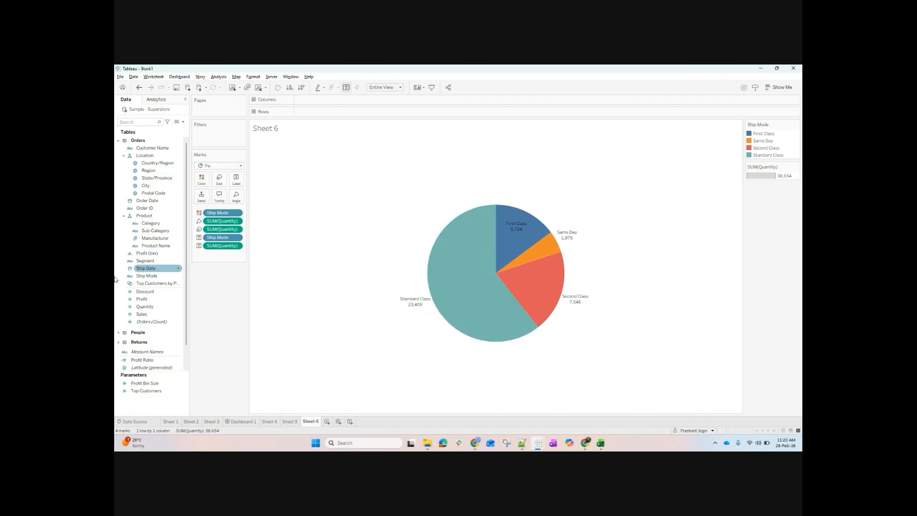
pyautogui.moveTo(155, 315); pyautogui.dragTo(220, 195)
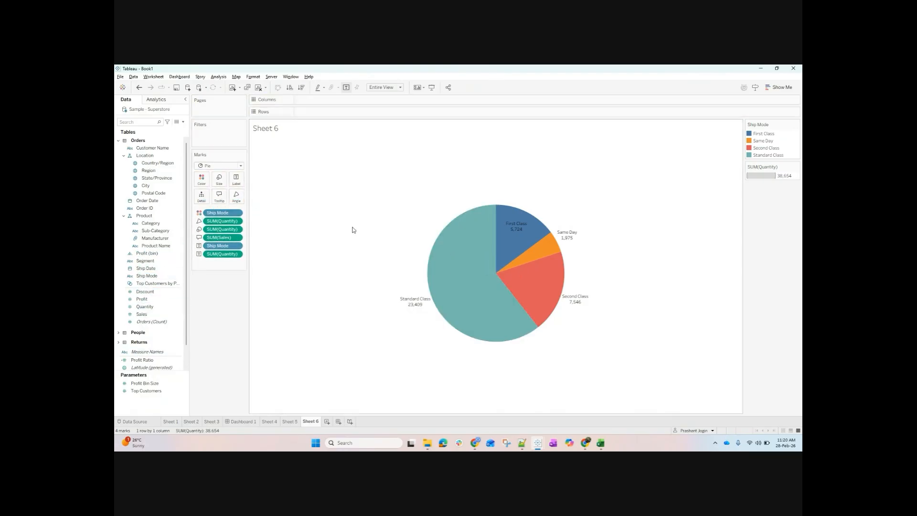
pyautogui.moveTo(462, 268)
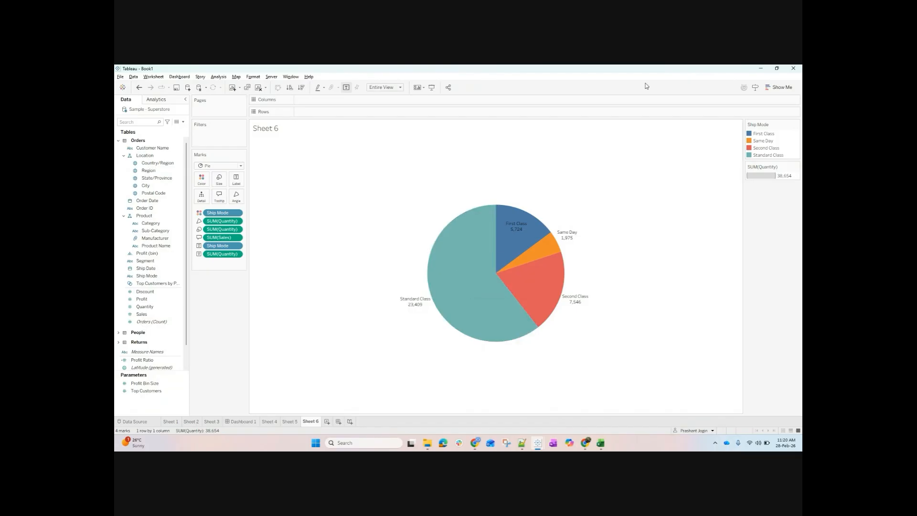
# Convert the Sheet 6 pie into stacked bars with Show Me and clear the whole sheet.
pyautogui.click(780, 90)
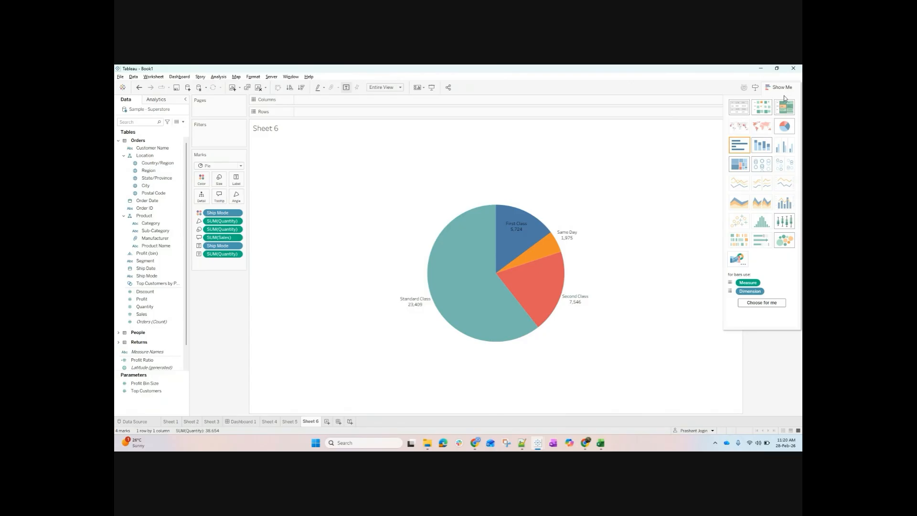
pyautogui.click(761, 148)
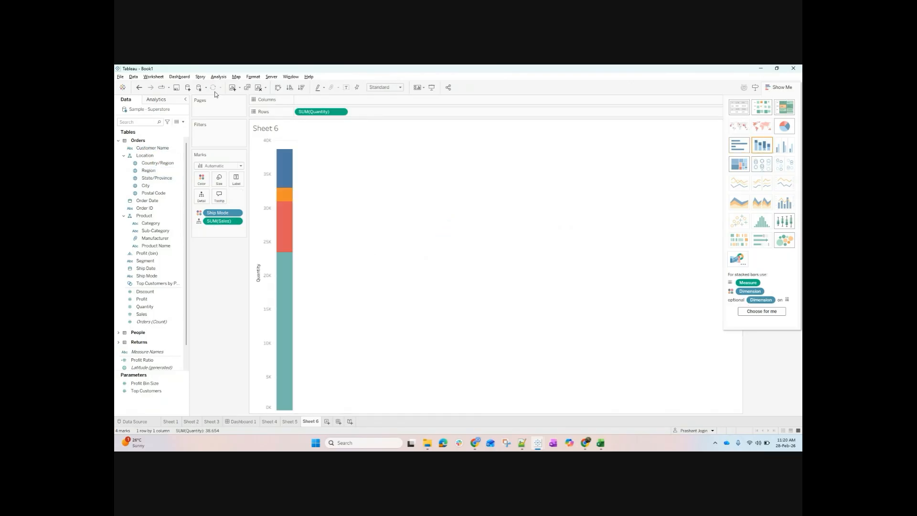
pyautogui.click(259, 88)
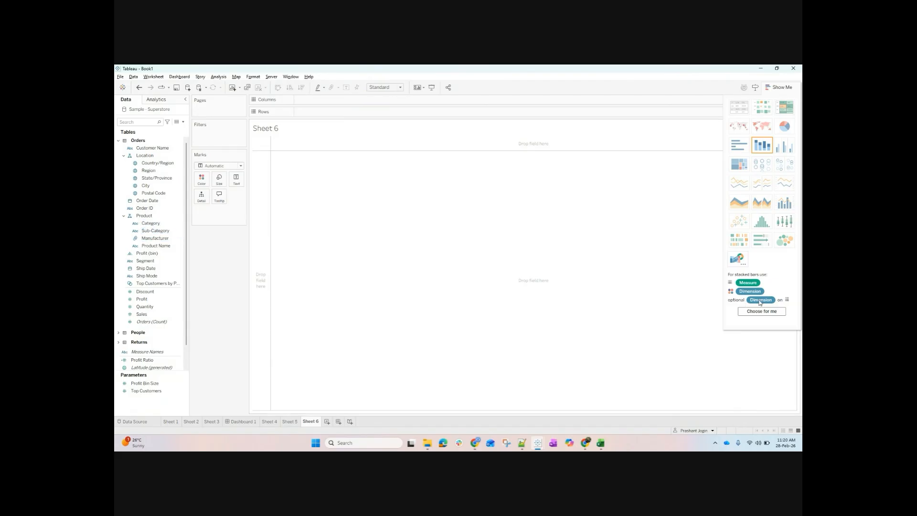
# Build a text table on Sheet 6 with Sub-Category on rows and Sales as the values.
pyautogui.click(147, 232)
pyautogui.moveTo(161, 233); pyautogui.dragTo(315, 112)
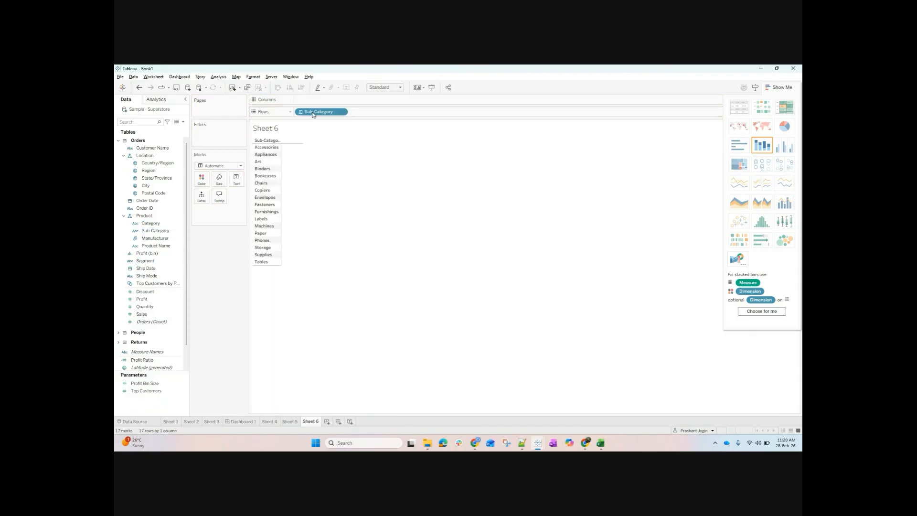
pyautogui.click(166, 315)
pyautogui.moveTo(166, 315); pyautogui.dragTo(293, 195)
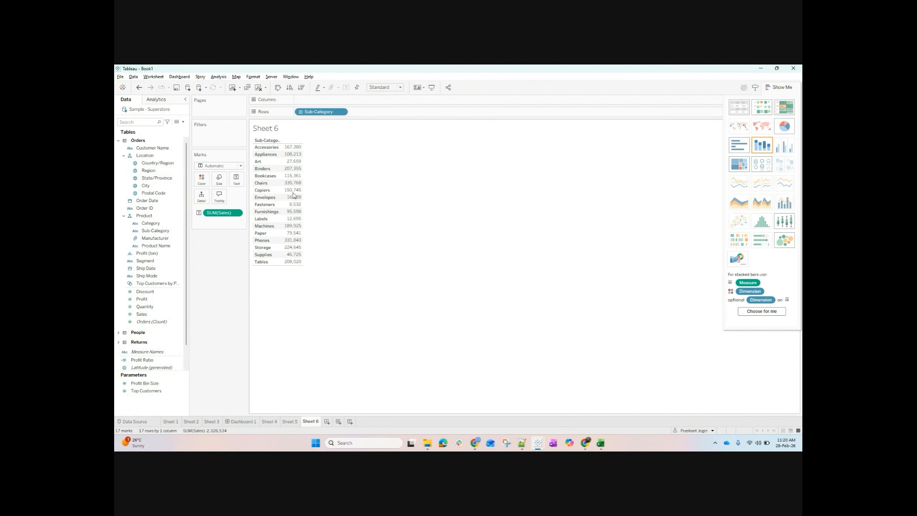
# Try the stacked bars chart for Sales by Sub-Category and undo the conversion.
pyautogui.click(763, 150)
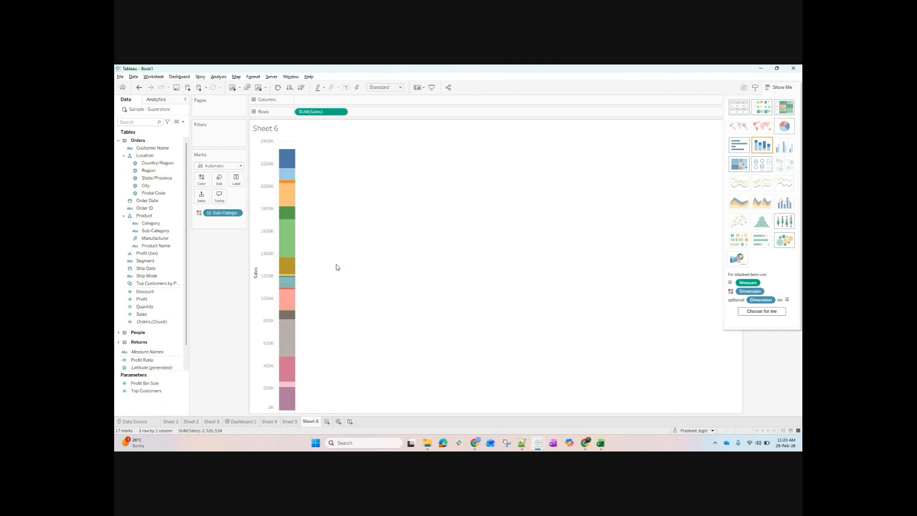
pyautogui.click(133, 254)
pyautogui.click(139, 88)
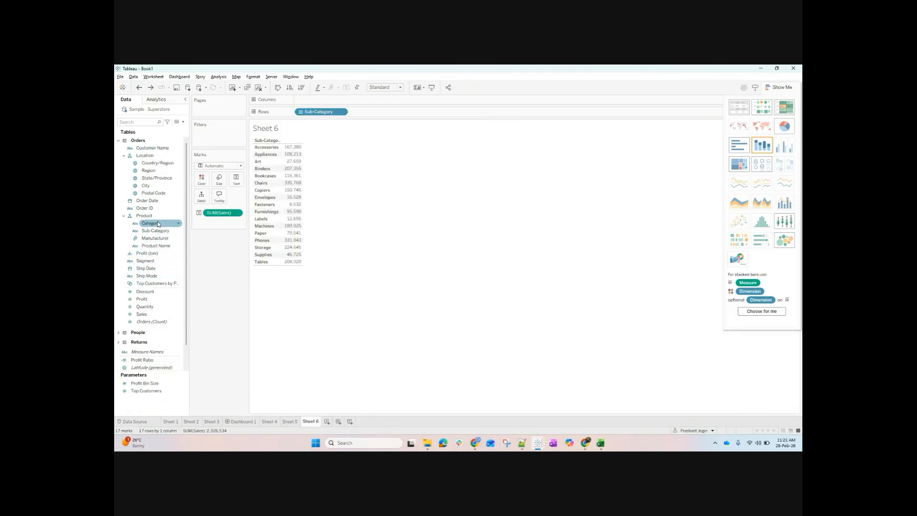
# Add Category as colour, convert the table into stacked bars with Show Me, and fit the chart to Entire View.
pyautogui.moveTo(158, 224); pyautogui.dragTo(200, 180)
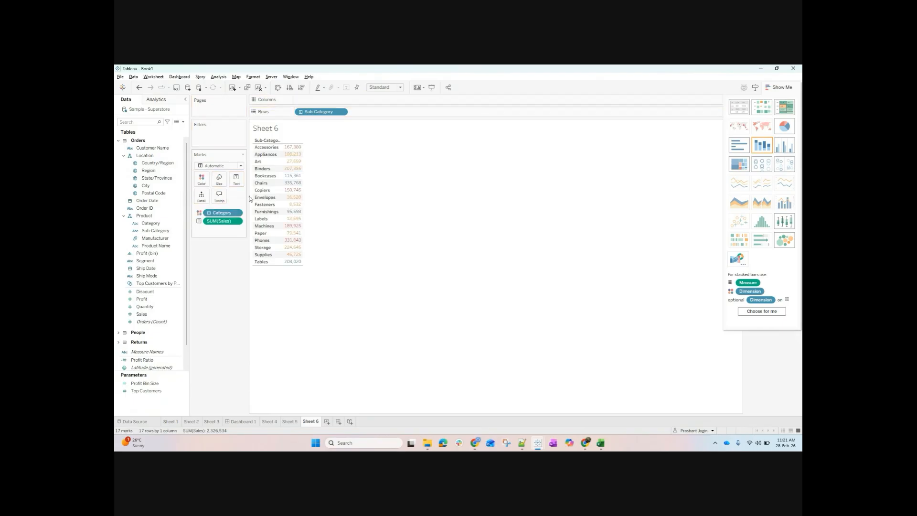
pyautogui.click(766, 151)
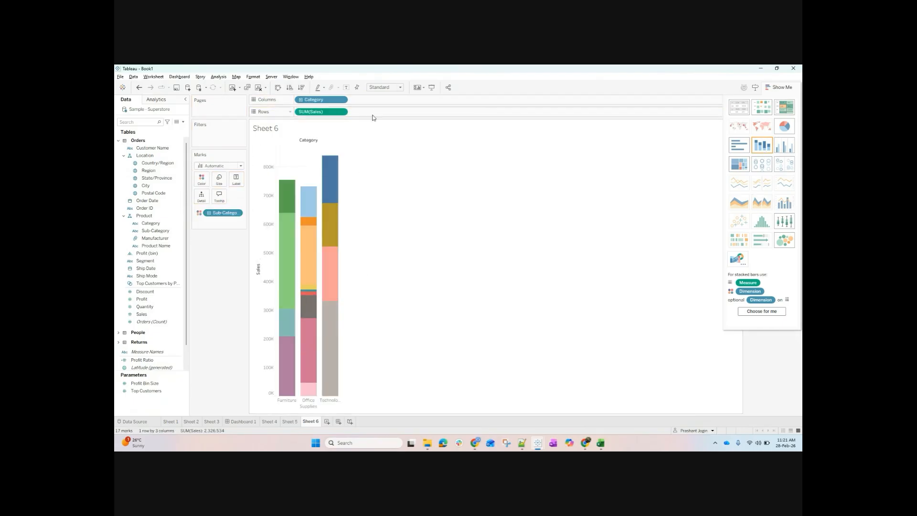
pyautogui.click(387, 88)
pyautogui.click(383, 117)
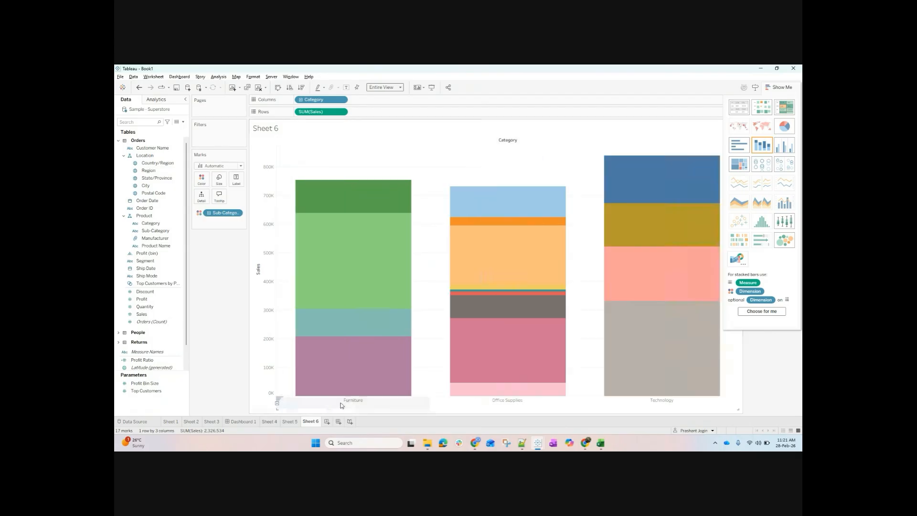
pyautogui.click(781, 83)
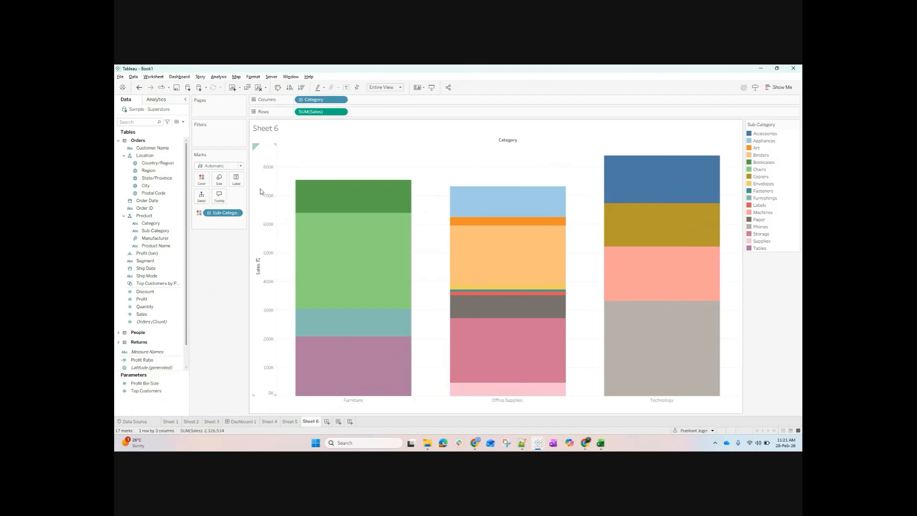
# Try colouring by Category with Sub-Category on columns, and reapply Show Me's stacked bars fitted to Entire View.
pyautogui.moveTo(315, 100); pyautogui.dragTo(219, 214)
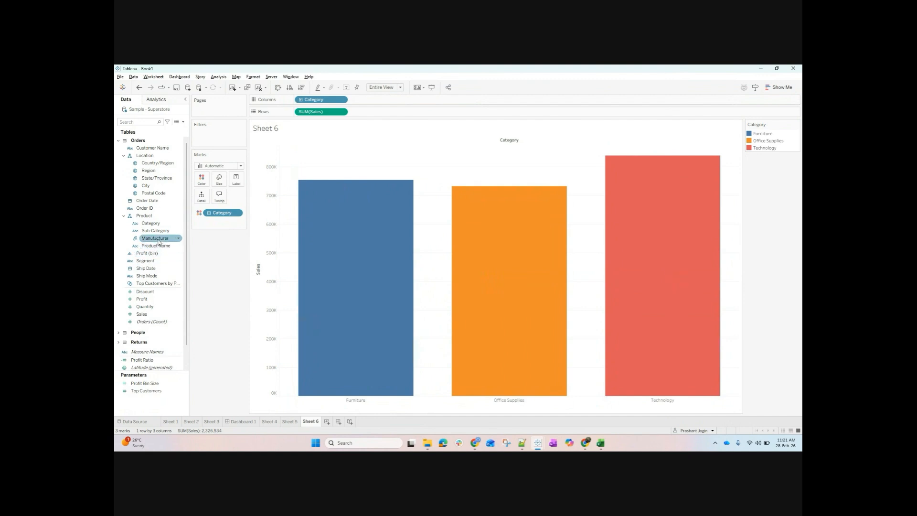
pyautogui.moveTo(157, 231); pyautogui.dragTo(320, 100)
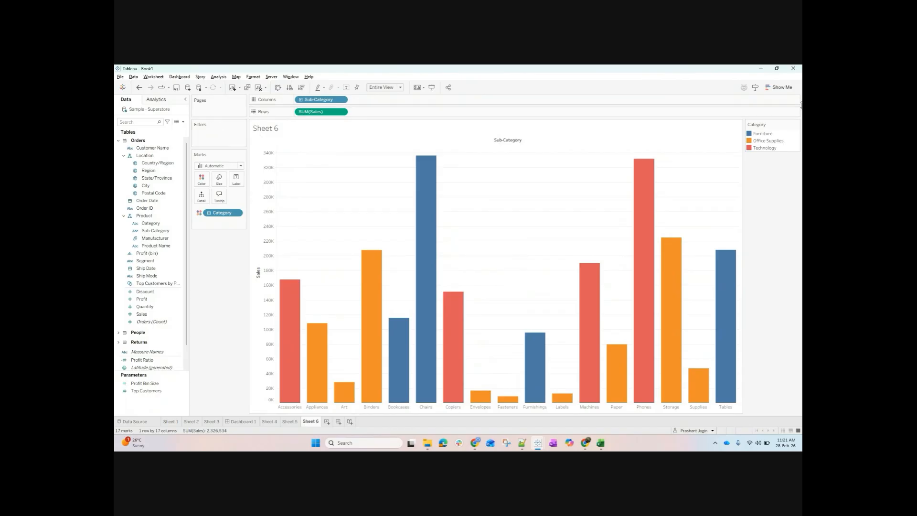
pyautogui.click(778, 87)
pyautogui.click(762, 145)
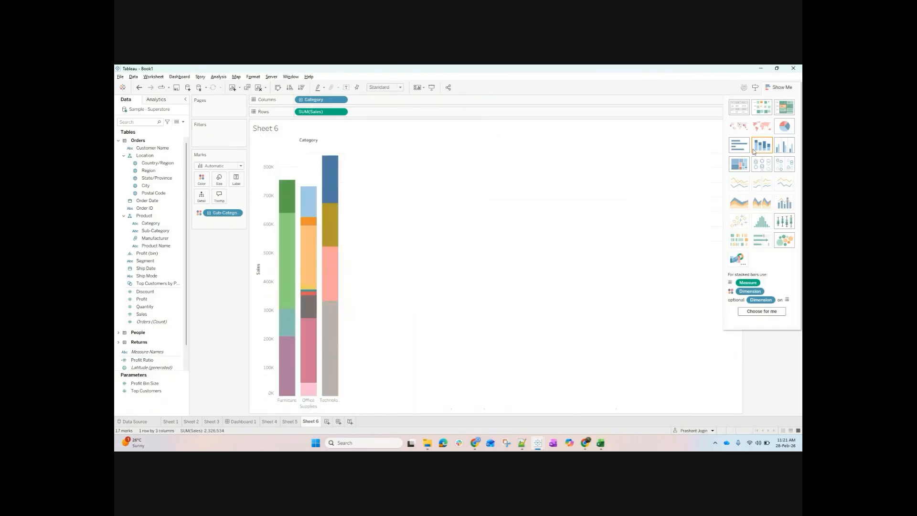
pyautogui.click(397, 87)
pyautogui.click(383, 117)
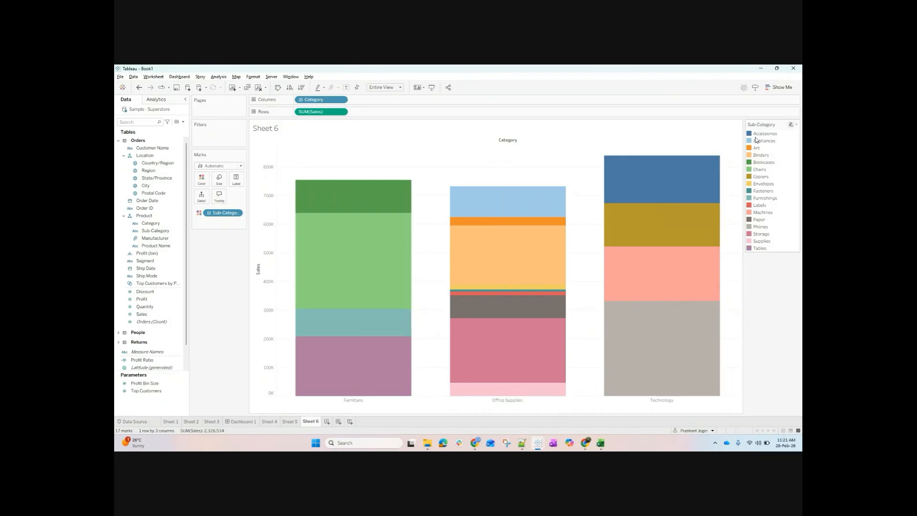
# Select the Furniture bar's sub-category segments one after another to examine them, and clear the selection.
pyautogui.click(372, 386)
pyautogui.click(371, 324)
pyautogui.click(376, 273)
pyautogui.click(361, 201)
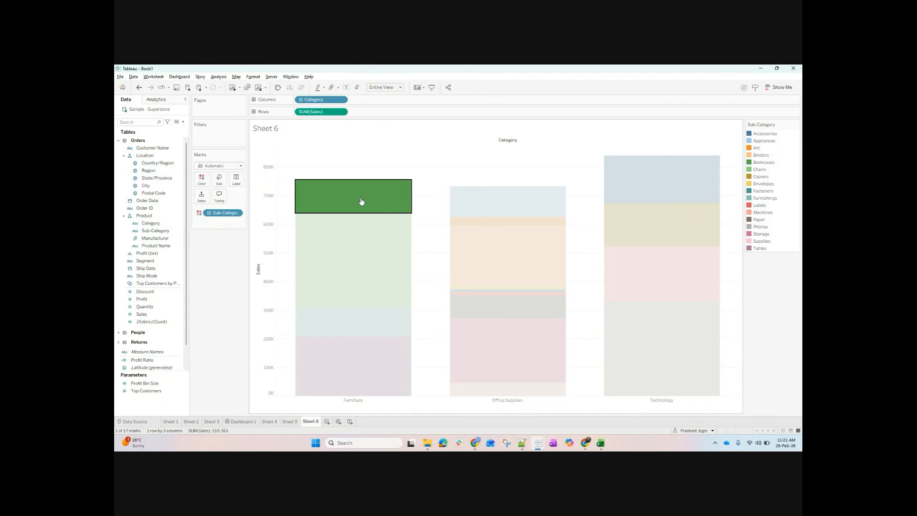
pyautogui.press('Escape')
# Create a new worksheet and place Ship Mode and Category on its rows.
pyautogui.click(327, 421)
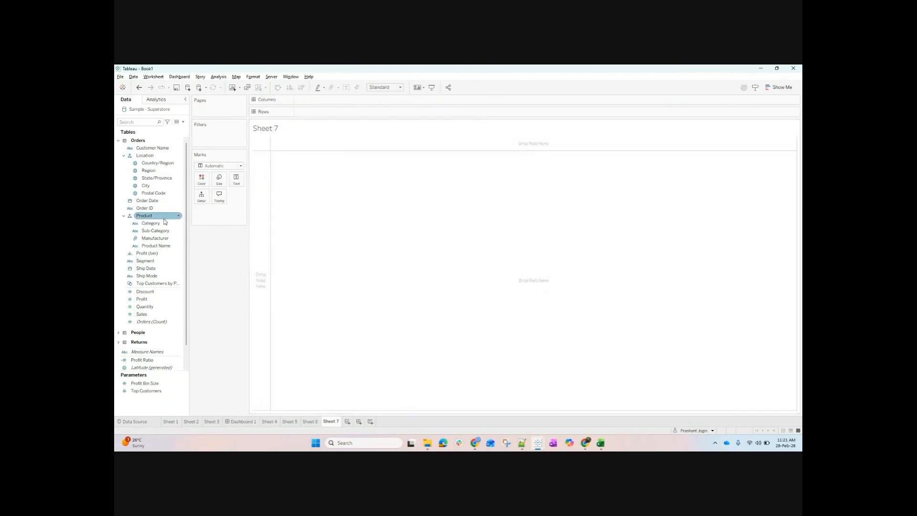
pyautogui.click(765, 90)
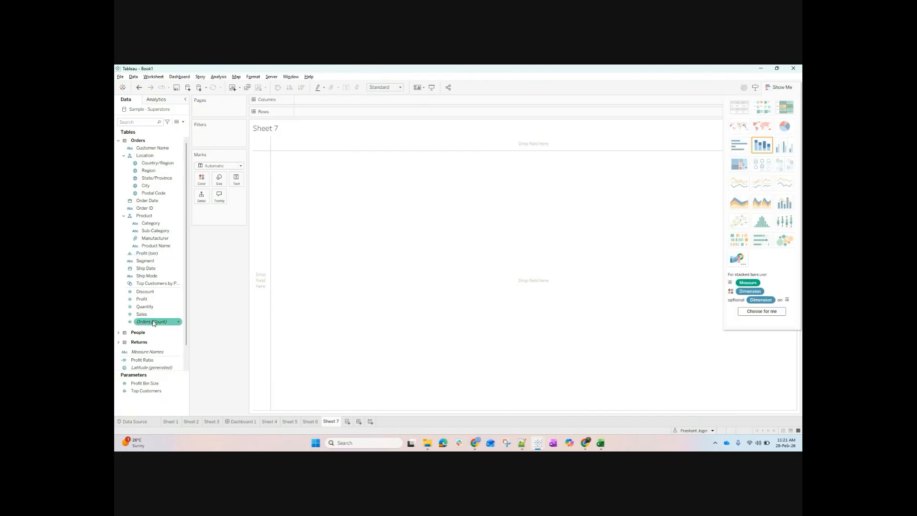
pyautogui.click(782, 86)
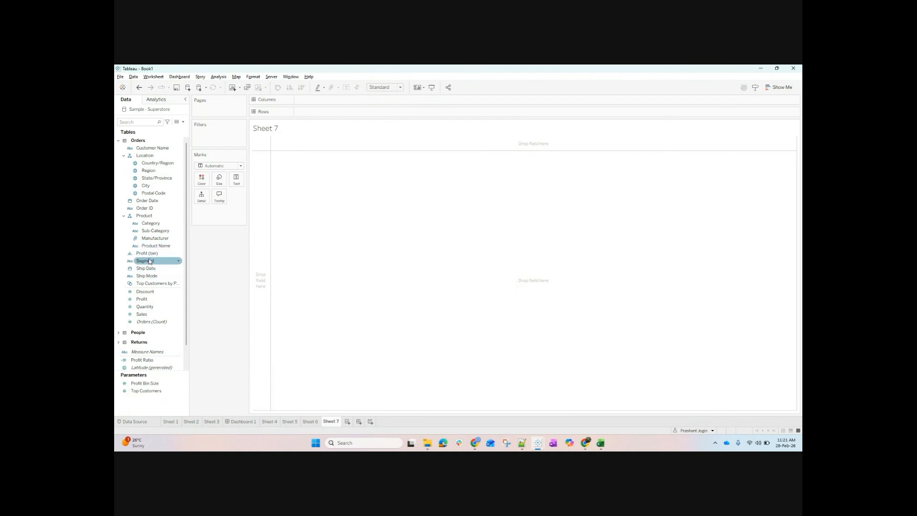
pyautogui.moveTo(159, 276); pyautogui.dragTo(312, 112)
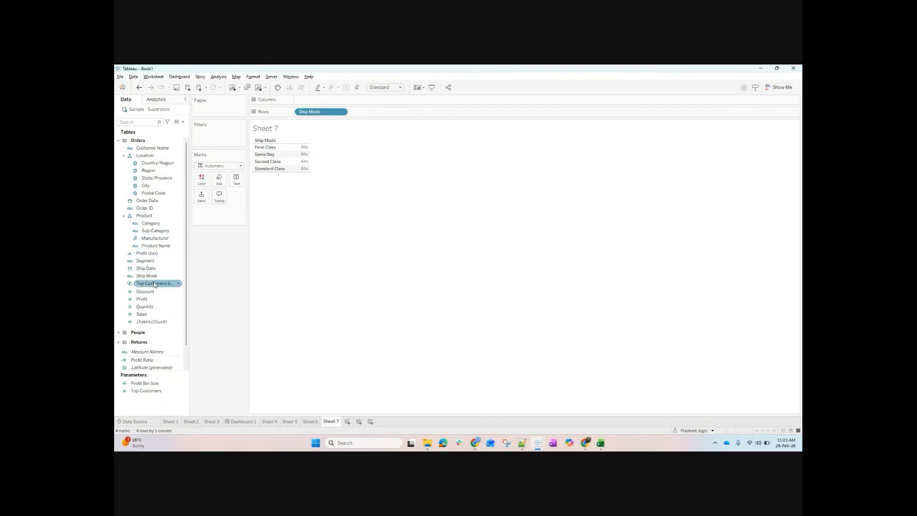
pyautogui.moveTo(156, 225); pyautogui.dragTo(397, 113)
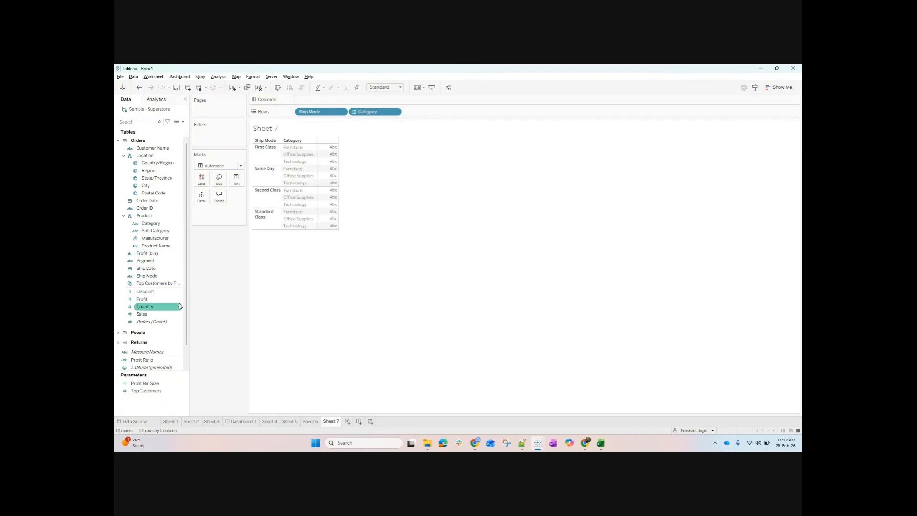
# Add Sales, convert the Sheet 7 table into stacked bars with Show Me, and fit the chart to Entire View.
pyautogui.click(778, 87)
pyautogui.click(763, 147)
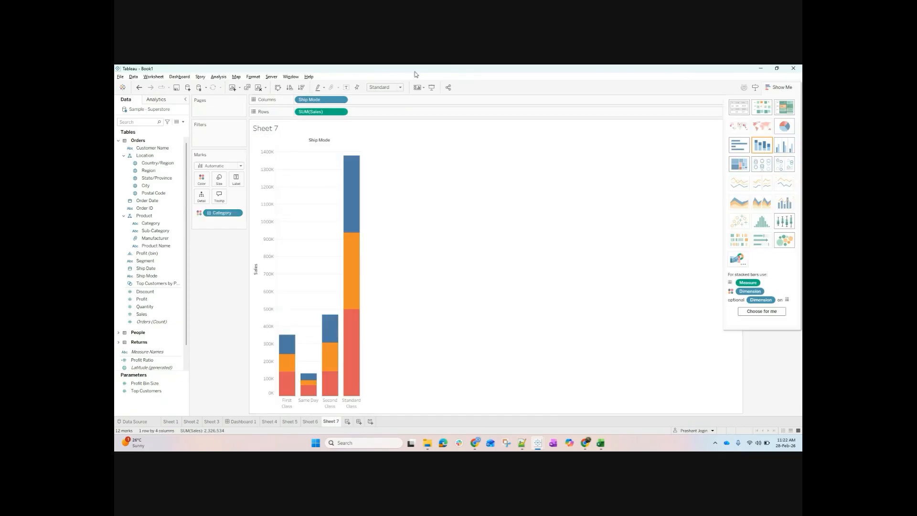
pyautogui.click(383, 88)
pyautogui.click(390, 117)
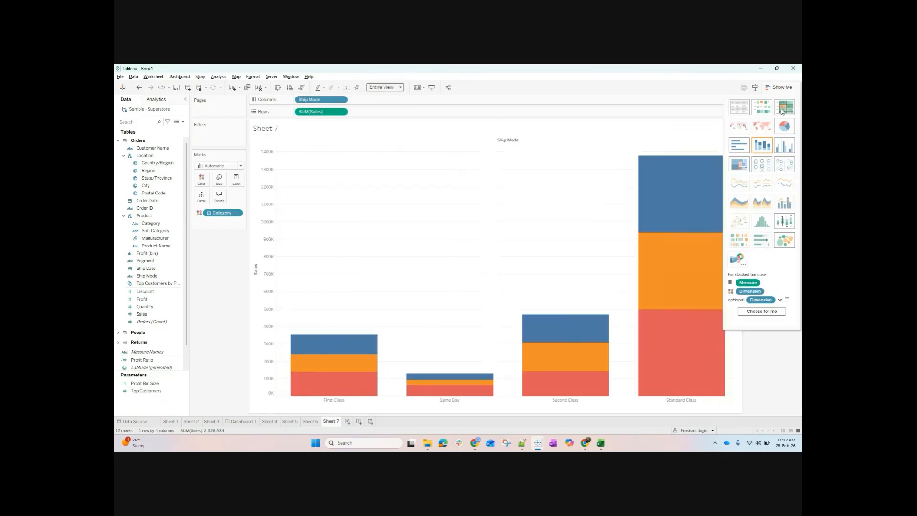
pyautogui.click(779, 88)
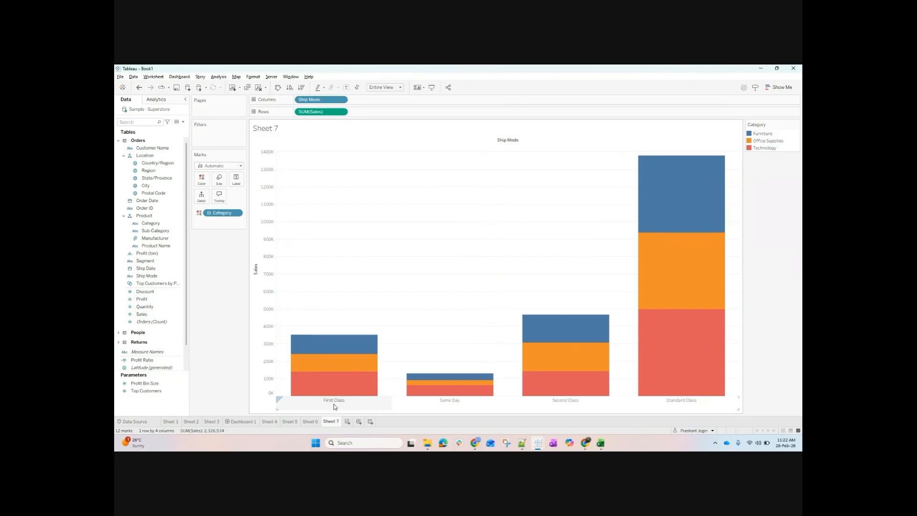
# Show mark labels on the Sheet 7 bars, and try removing Category from colour before undoing the removal.
pyautogui.click(347, 87)
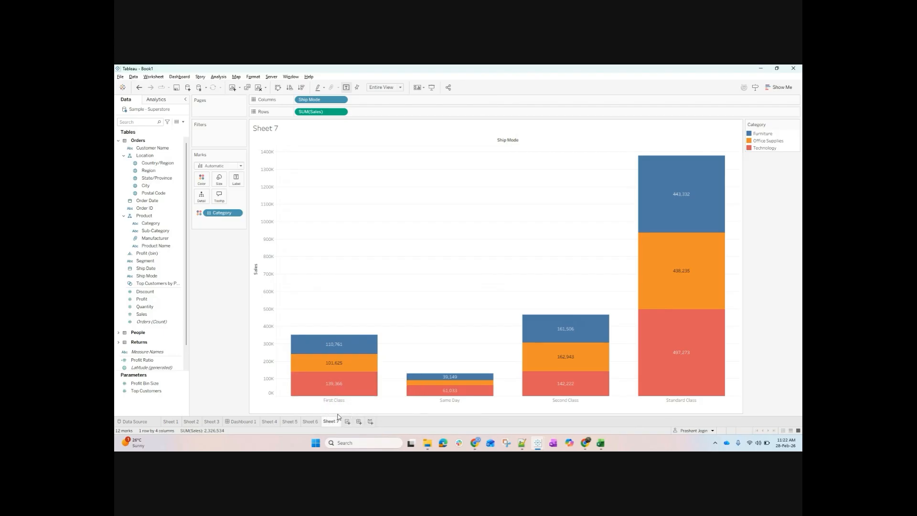
pyautogui.moveTo(221, 213); pyautogui.dragTo(221, 278)
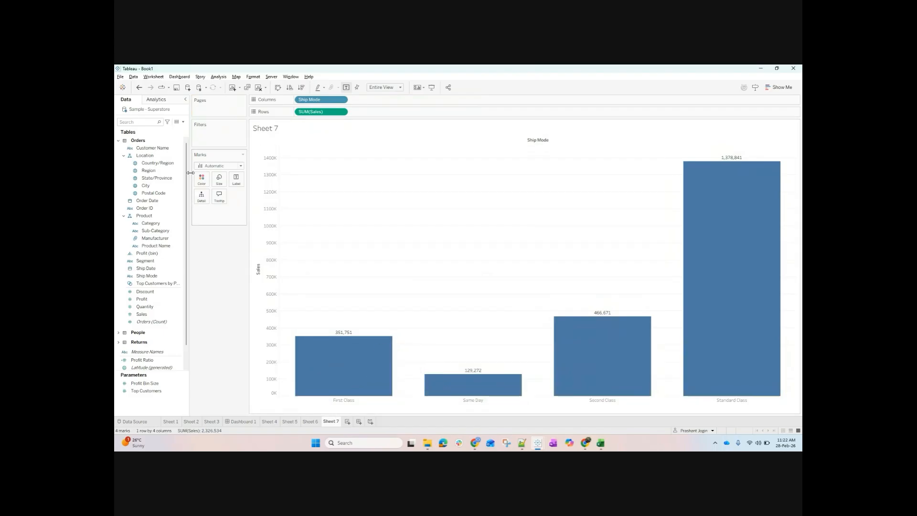
pyautogui.click(138, 88)
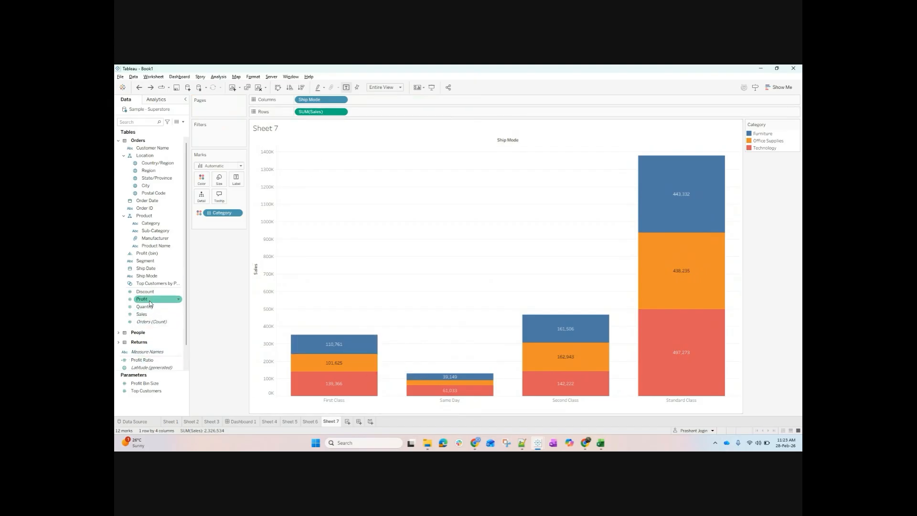
# Replace Sales with Profit on Sheet 7's rows and highlight Furniture through the Category legend.
pyautogui.moveTo(142, 298); pyautogui.dragTo(314, 113)
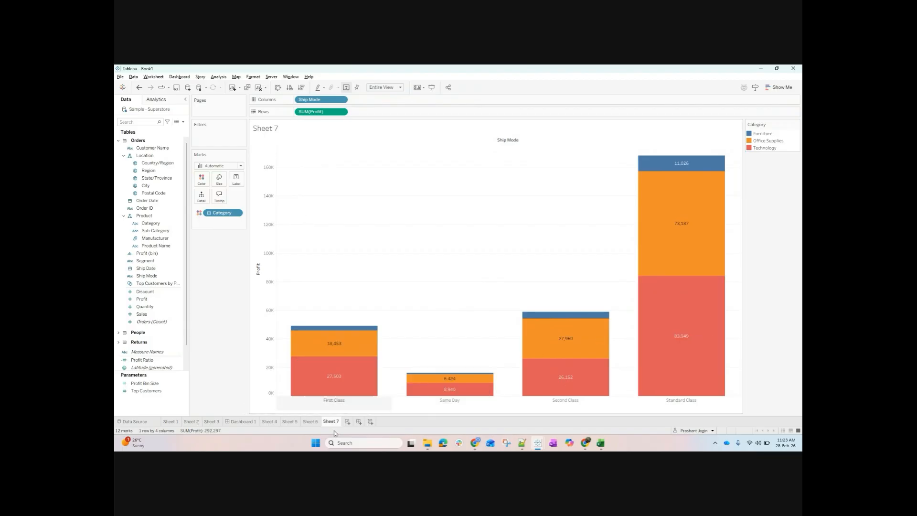
pyautogui.moveTo(362, 393)
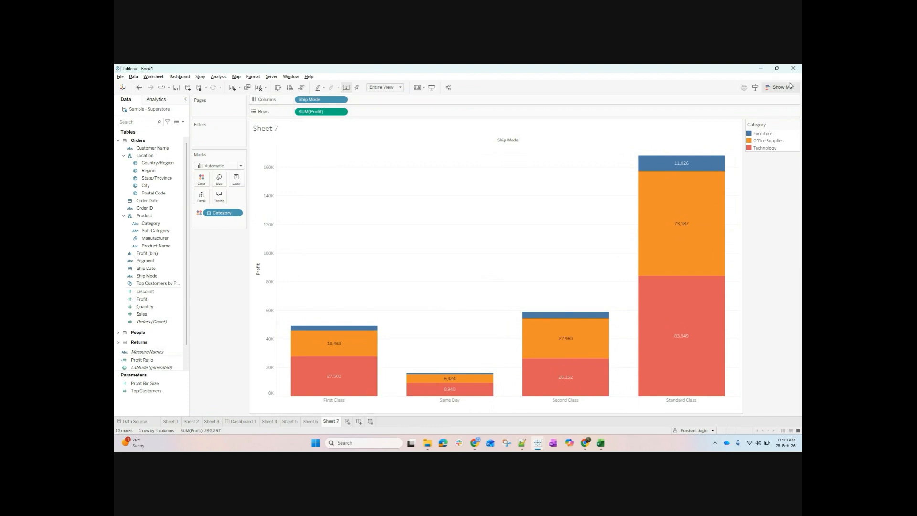
pyautogui.click(770, 134)
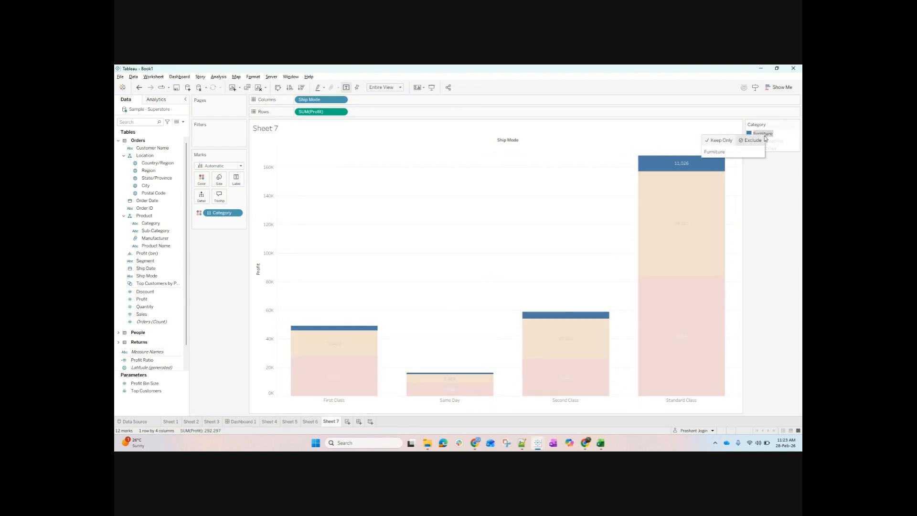
# Highlight Furniture, Office Supplies and Technology one at a time in the stacked bars using the Category legend.
pyautogui.click(764, 135)
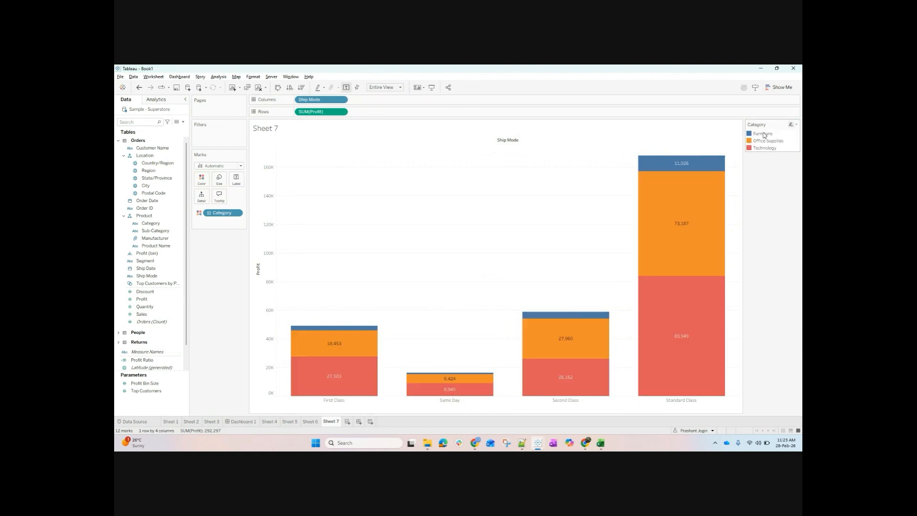
pyautogui.click(770, 141)
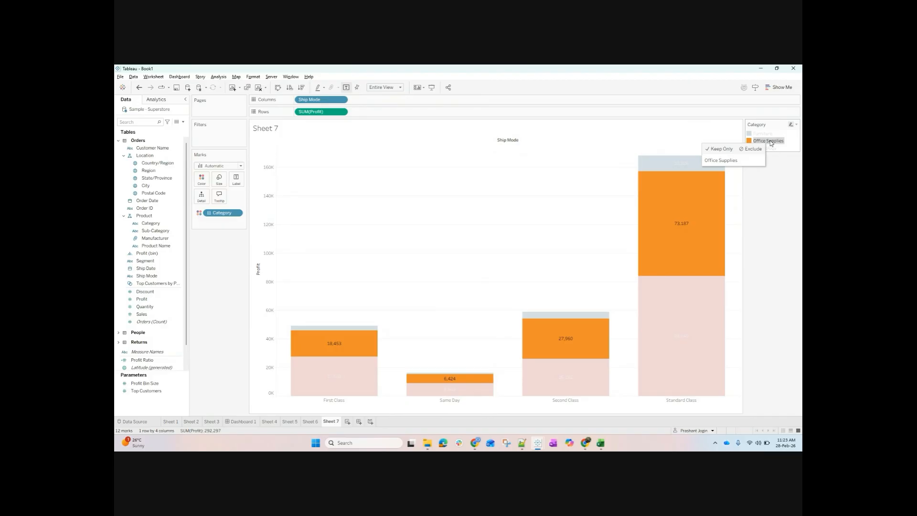
pyautogui.click(771, 141)
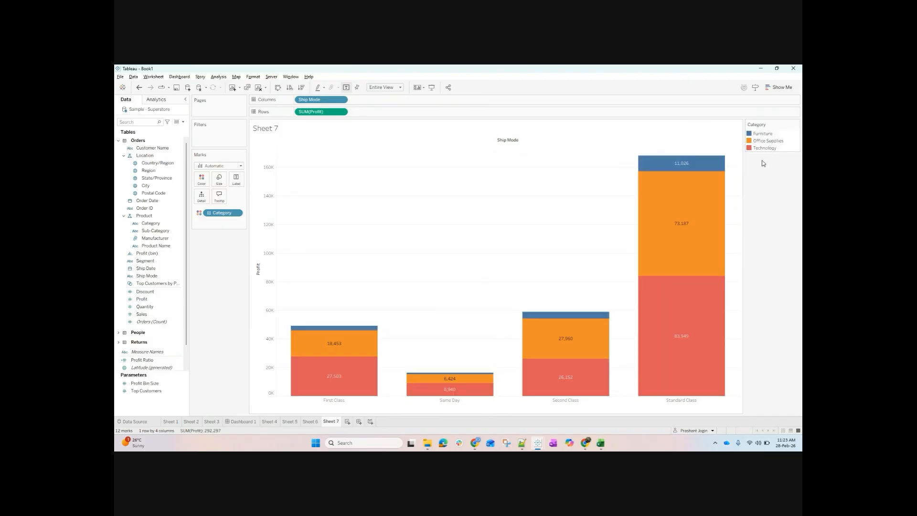
pyautogui.doubleClick(766, 148)
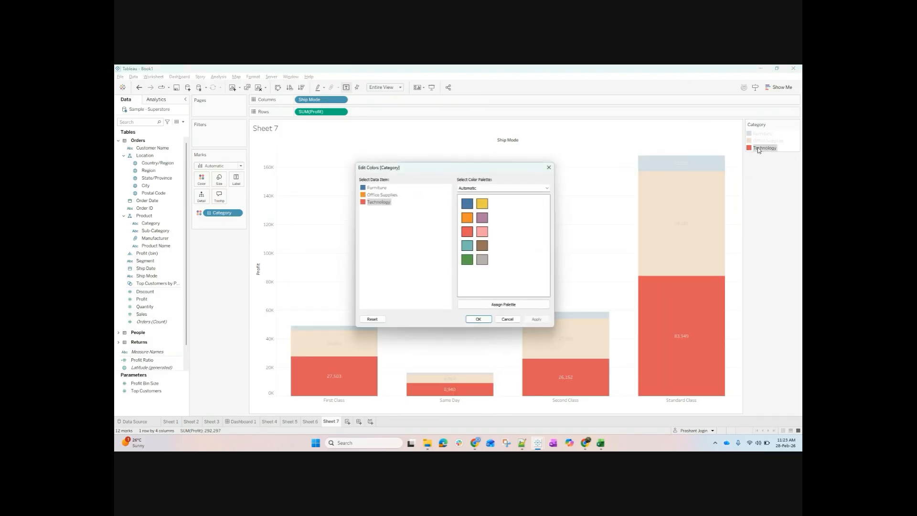
pyautogui.click(548, 167)
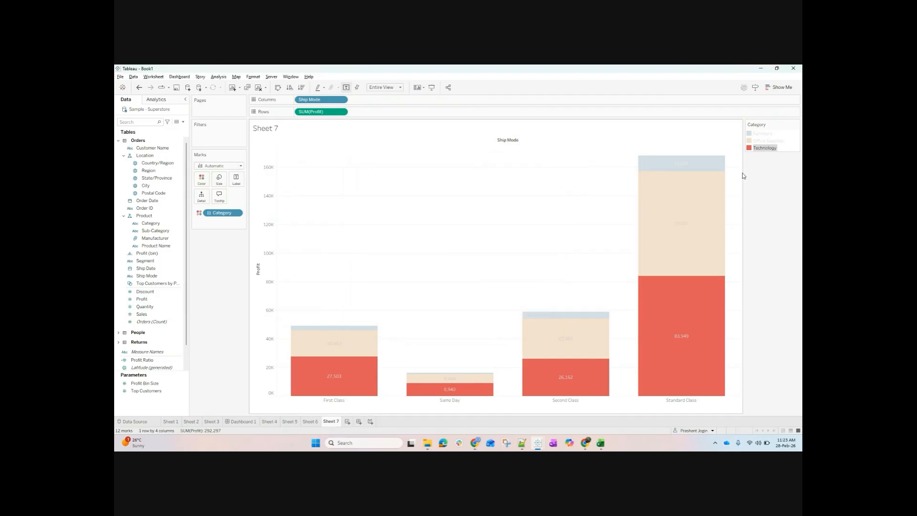
pyautogui.click(752, 151)
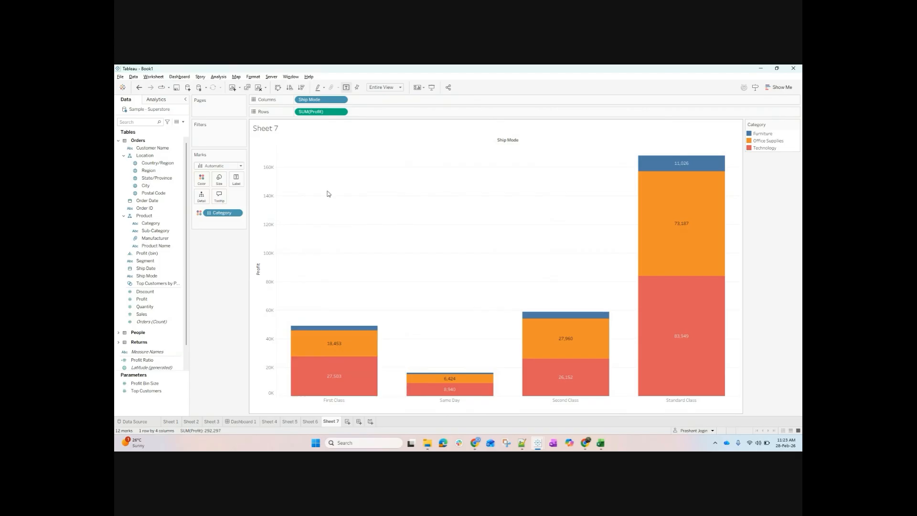
# Label the stacked bar segments with Category and the sum of Profit, and inspect the thin Furniture segment's details.
pyautogui.moveTo(231, 213); pyautogui.dragTo(236, 179)
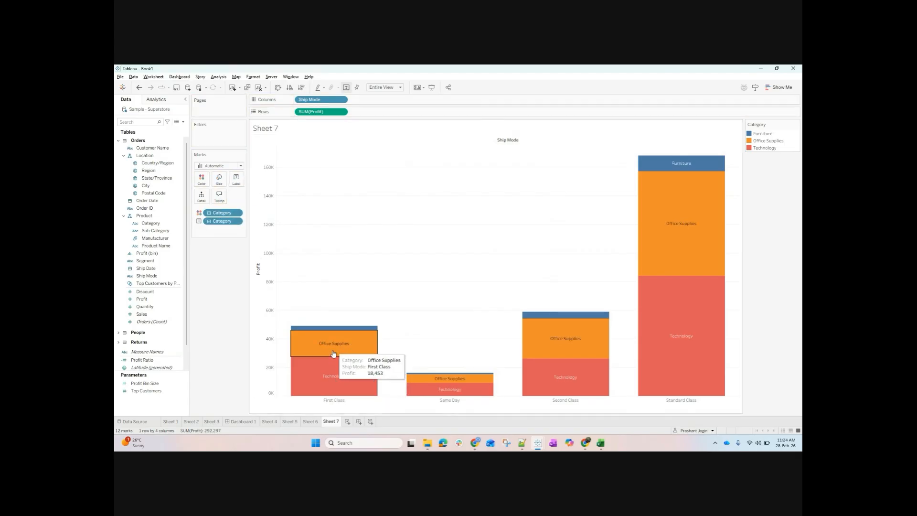
pyautogui.moveTo(312, 113); pyautogui.dragTo(236, 179)
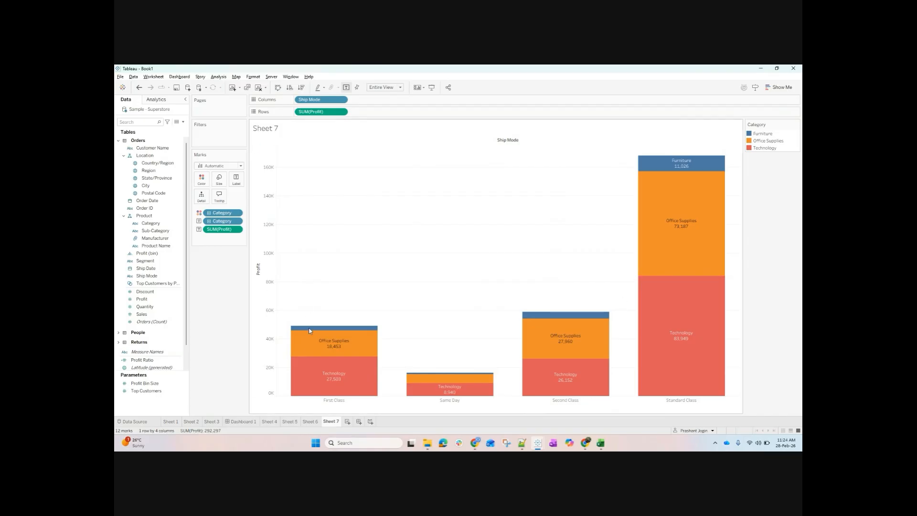
pyautogui.moveTo(314, 340)
pyautogui.moveTo(364, 332)
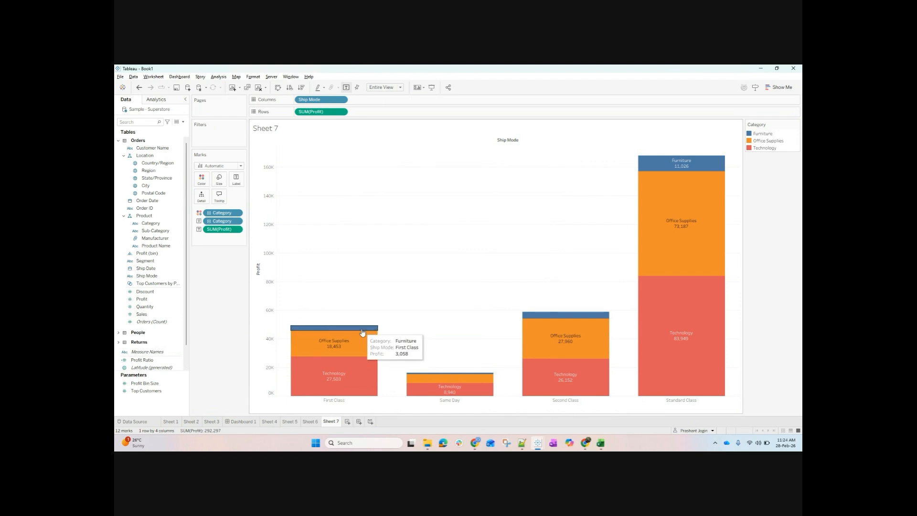
pyautogui.moveTo(717, 178)
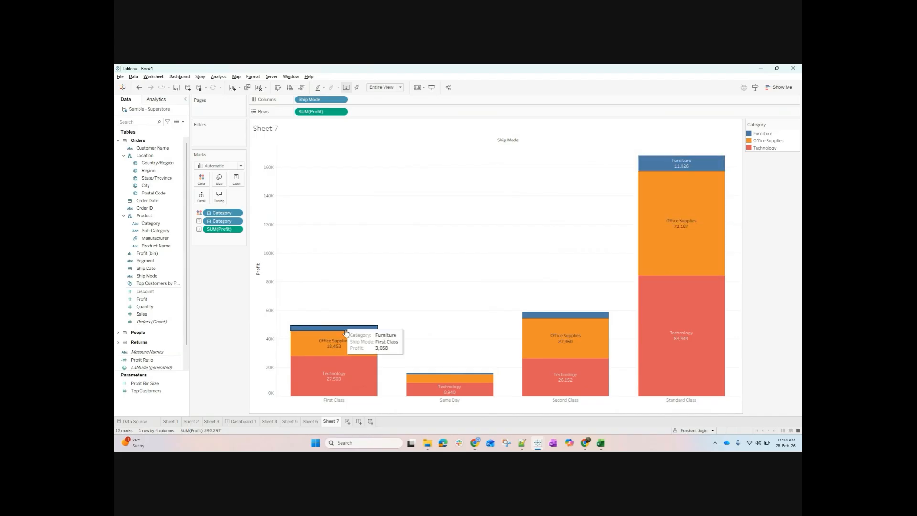
# Set the font size of the stacked bars' mark labels to 8.
pyautogui.click(237, 180)
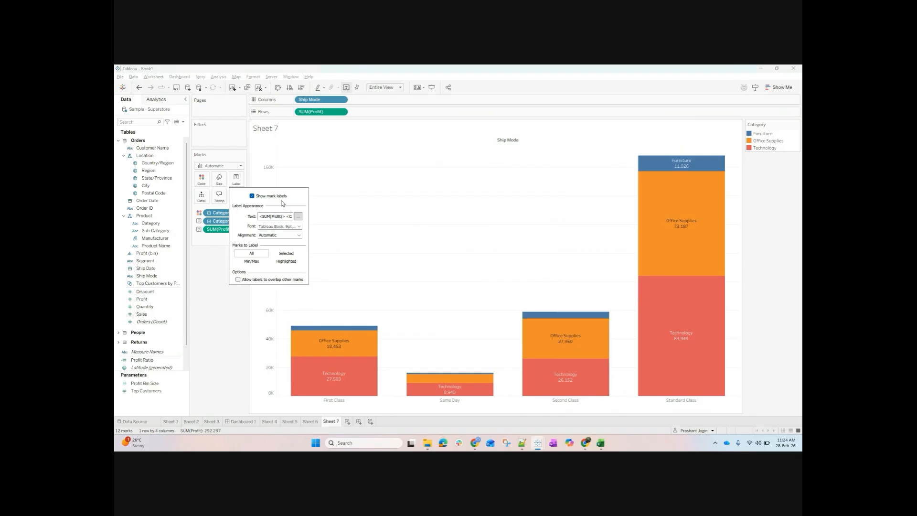
pyautogui.click(299, 226)
pyautogui.click(276, 248)
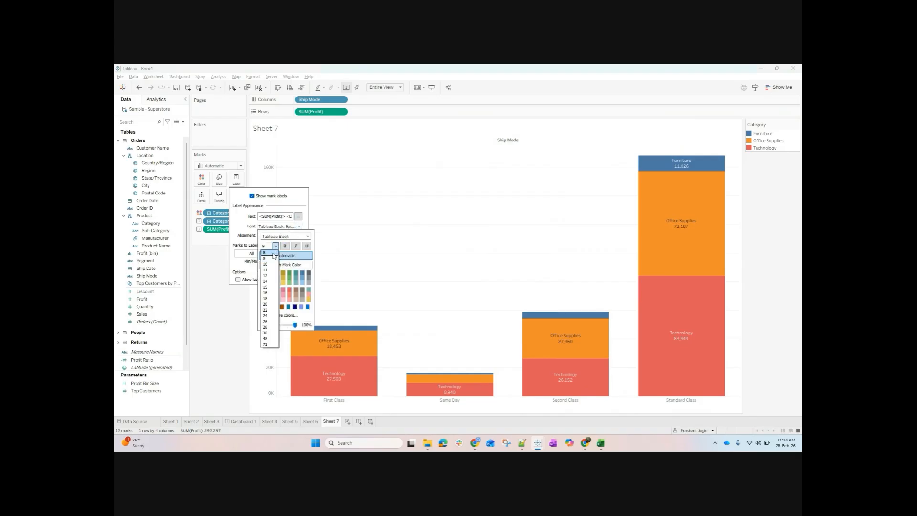
pyautogui.click(272, 253)
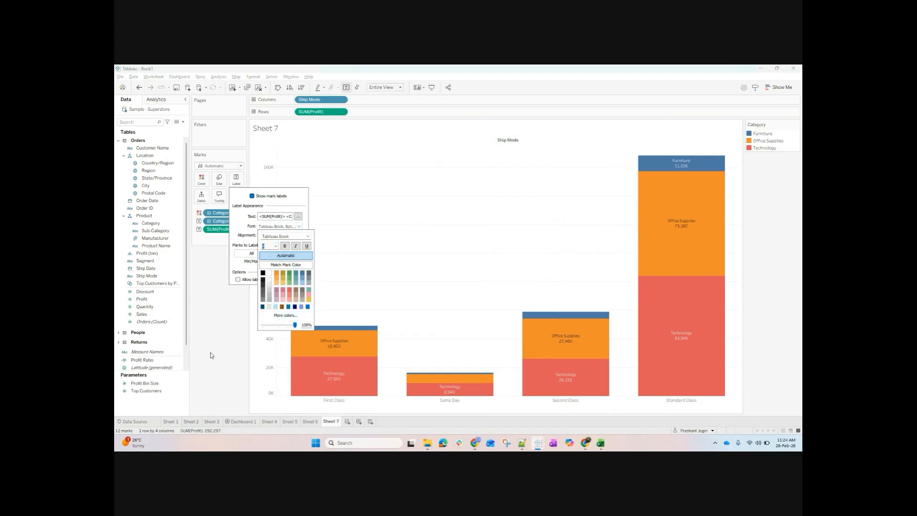
pyautogui.click(221, 345)
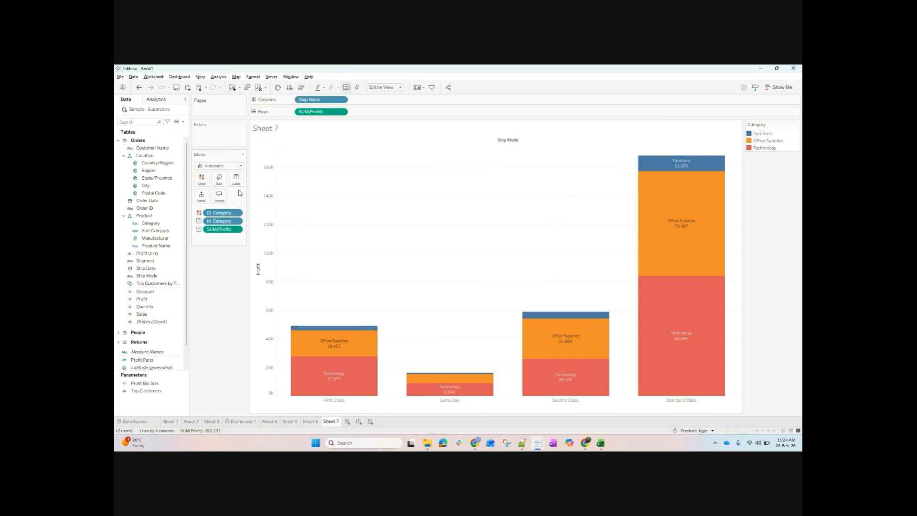
pyautogui.moveTo(665, 228)
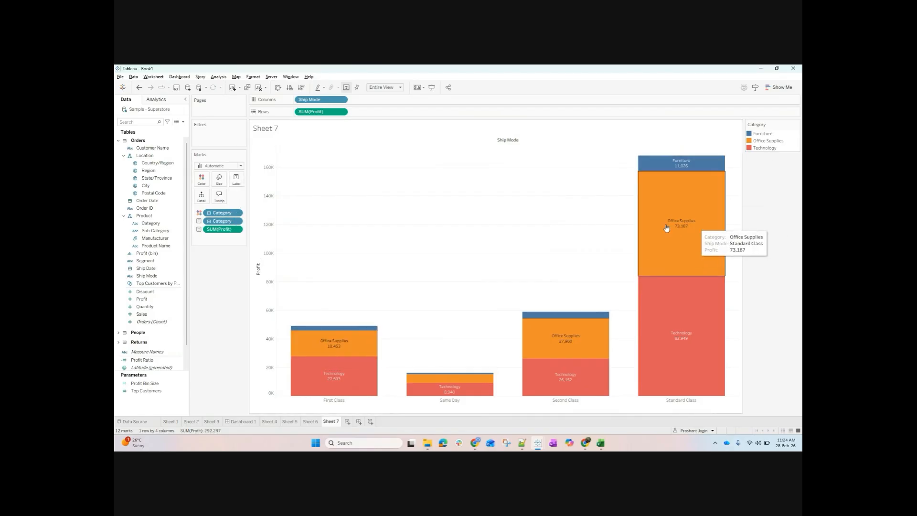
# Convert the stacked bars to side-by-side bars, comparing both chart types, and highlight the Furniture group.
pyautogui.click(778, 87)
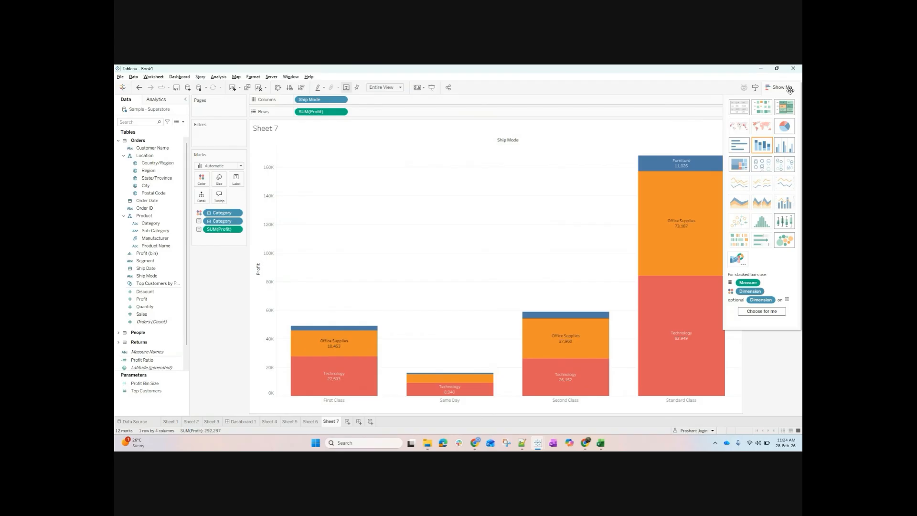
pyautogui.click(785, 145)
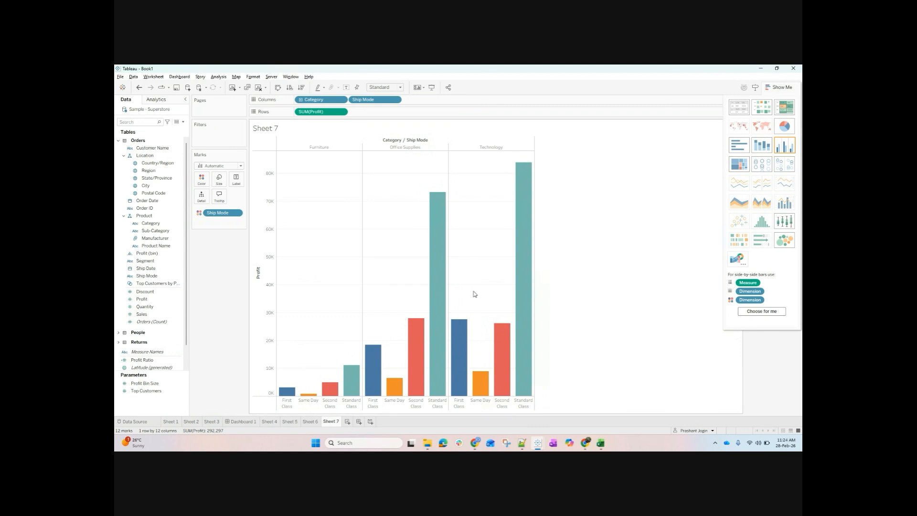
pyautogui.click(763, 146)
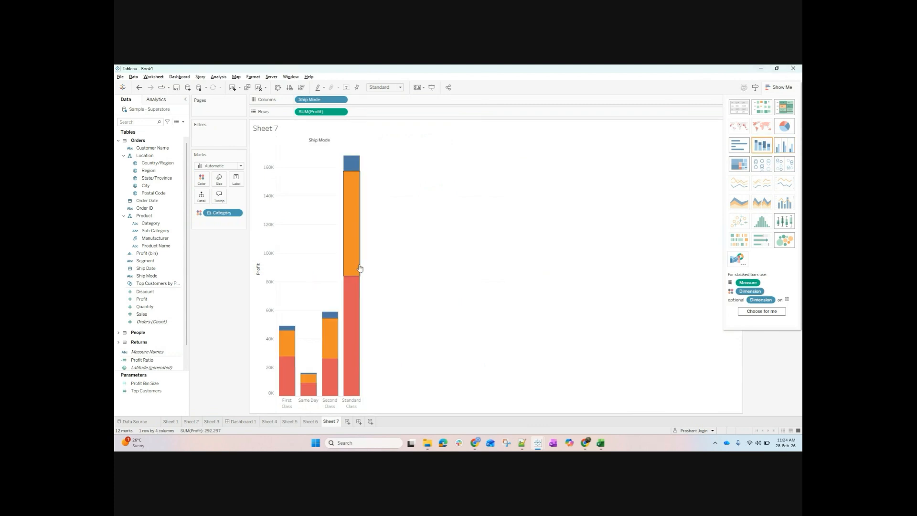
pyautogui.click(785, 152)
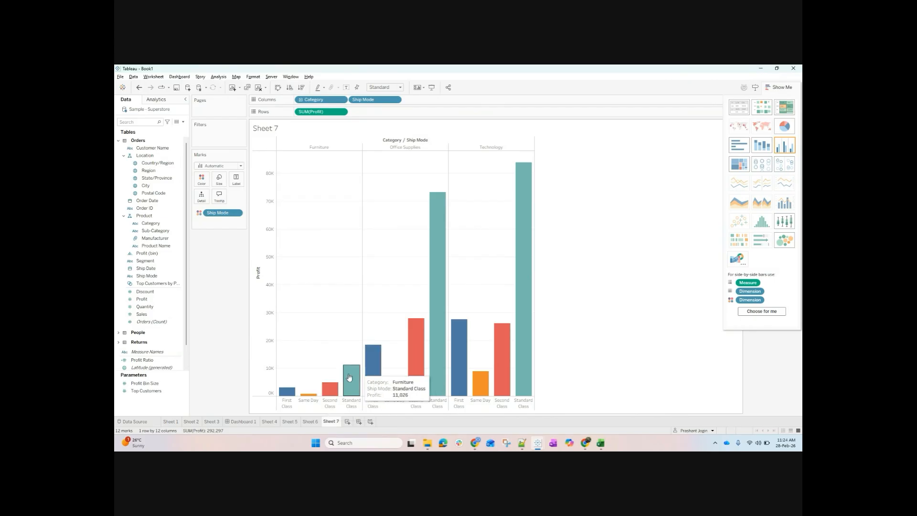
pyautogui.click(332, 148)
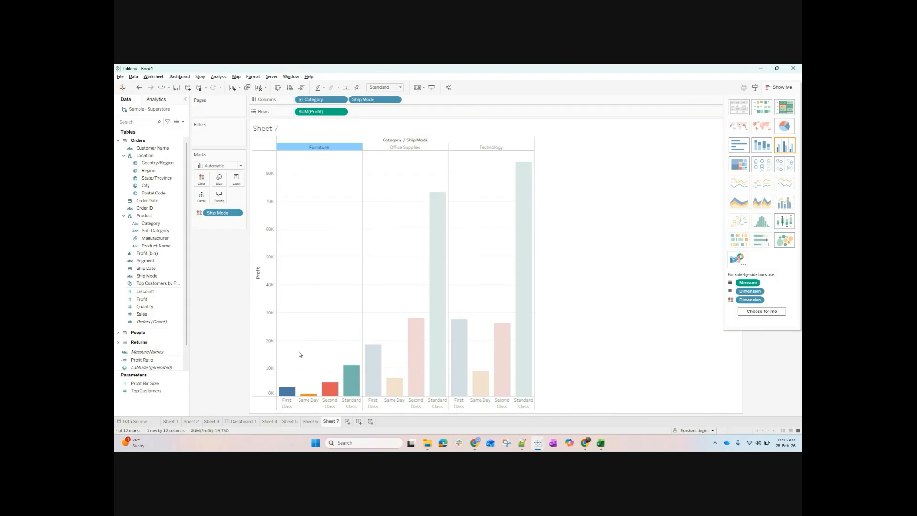
pyautogui.click(306, 321)
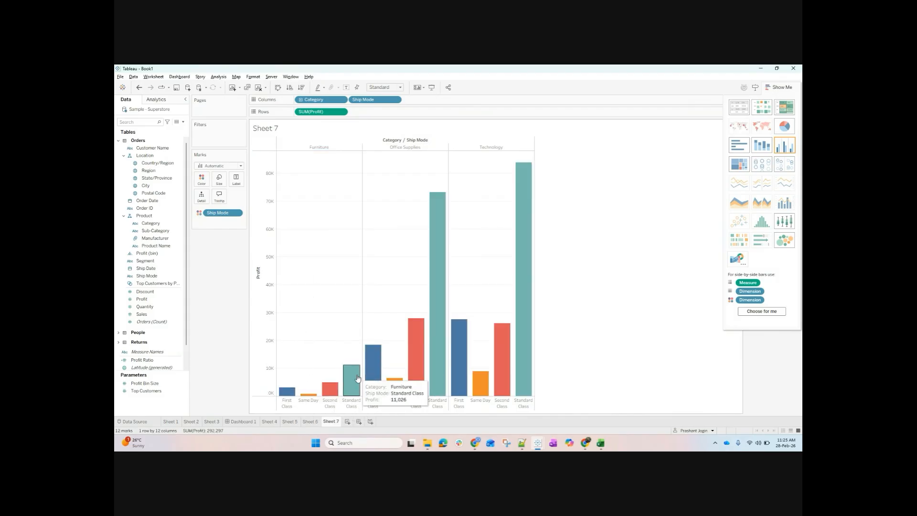
# Convert the chart to a treemap and remove Ship Mode so that only Category divides it.
pyautogui.click(744, 165)
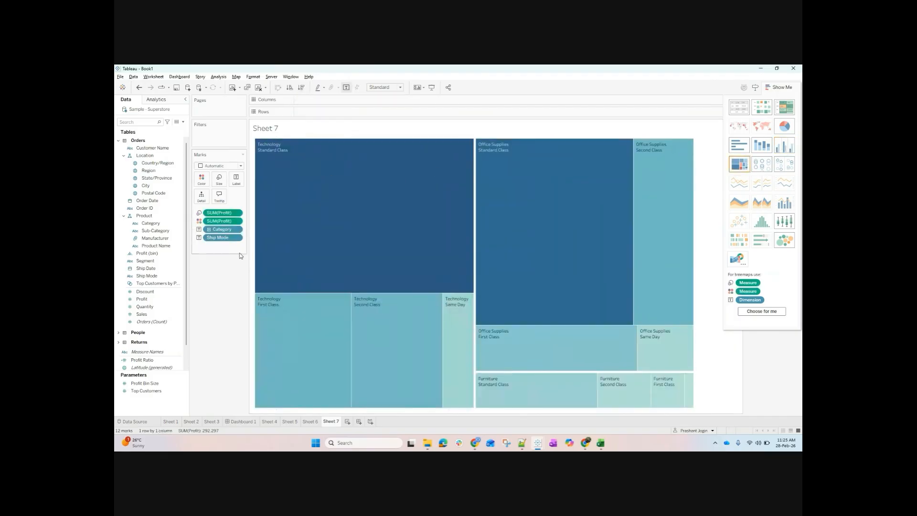
pyautogui.moveTo(219, 237); pyautogui.dragTo(211, 284)
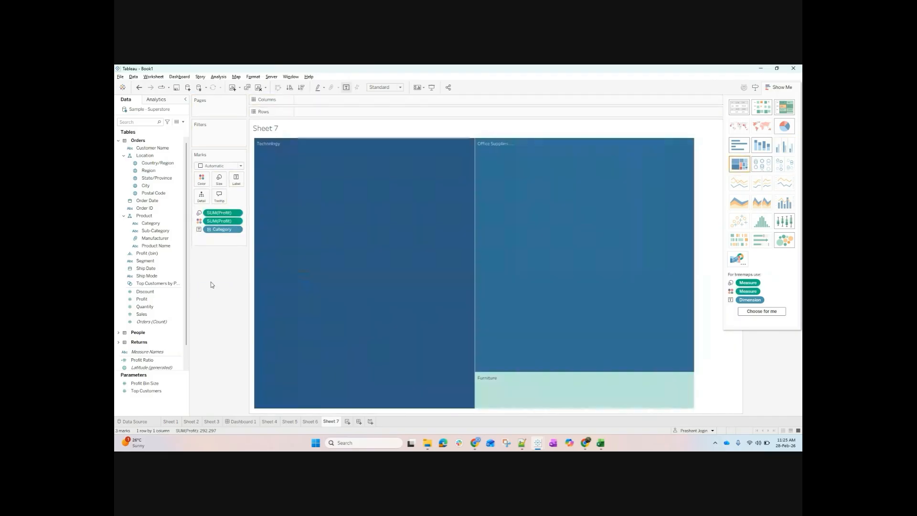
pyautogui.click(770, 88)
pyautogui.click(777, 90)
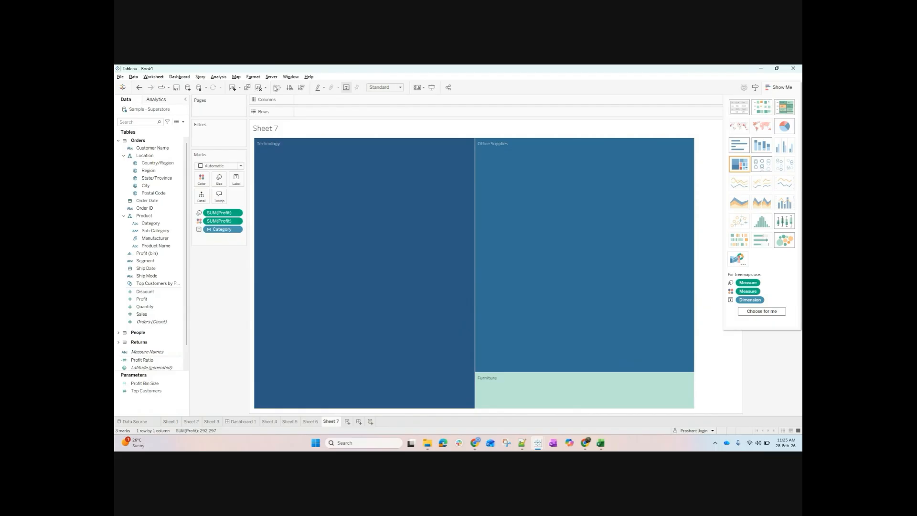
# Clear the sheet and build a treemap of Sales by Sub-Category.
pyautogui.click(260, 89)
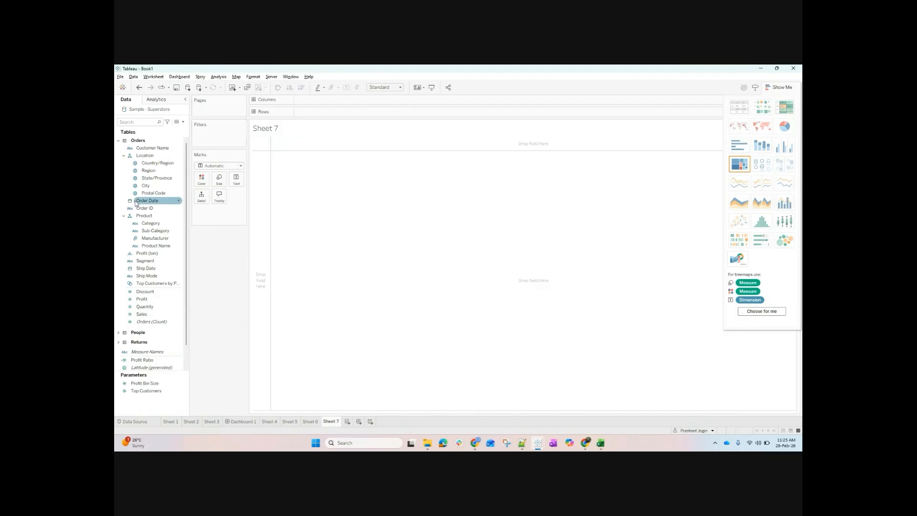
pyautogui.doubleClick(155, 231)
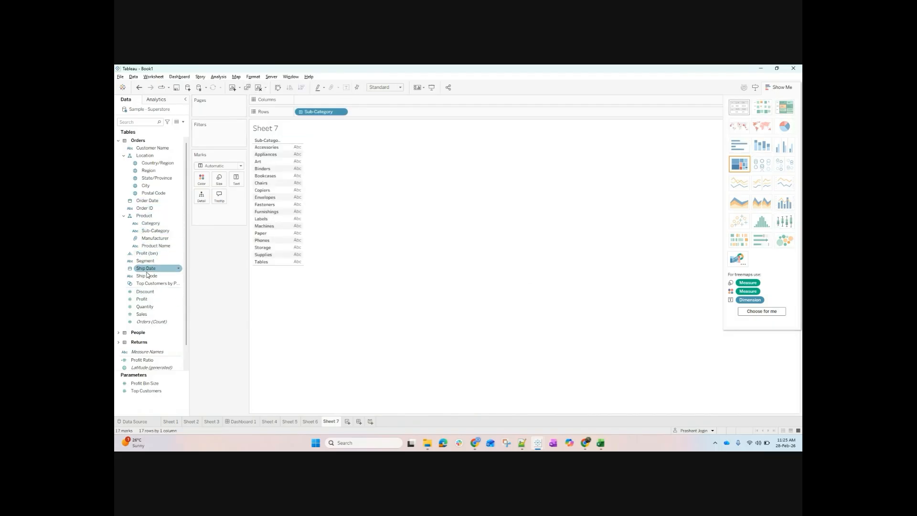
pyautogui.doubleClick(152, 313)
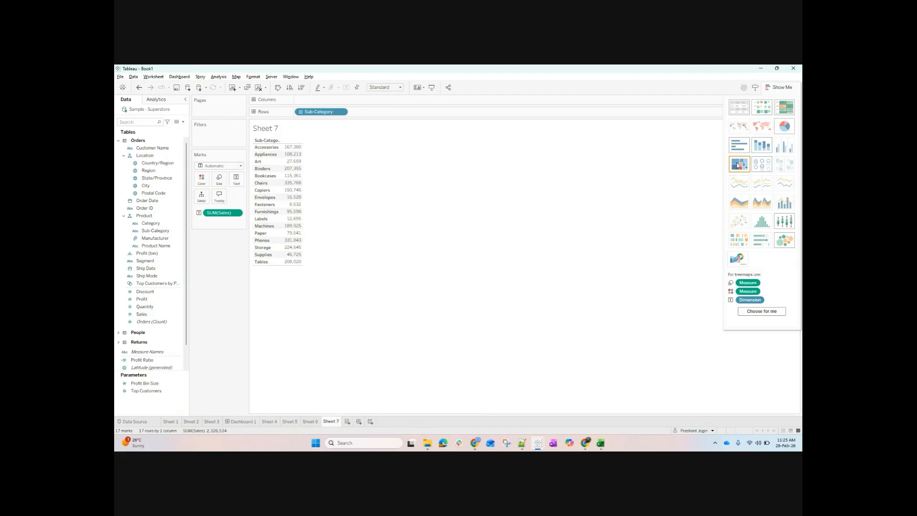
pyautogui.click(738, 165)
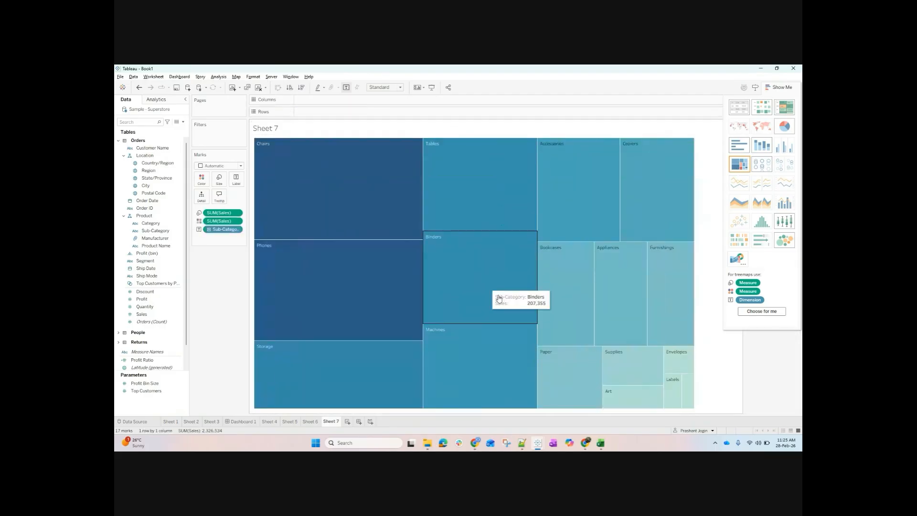
pyautogui.moveTo(330, 179)
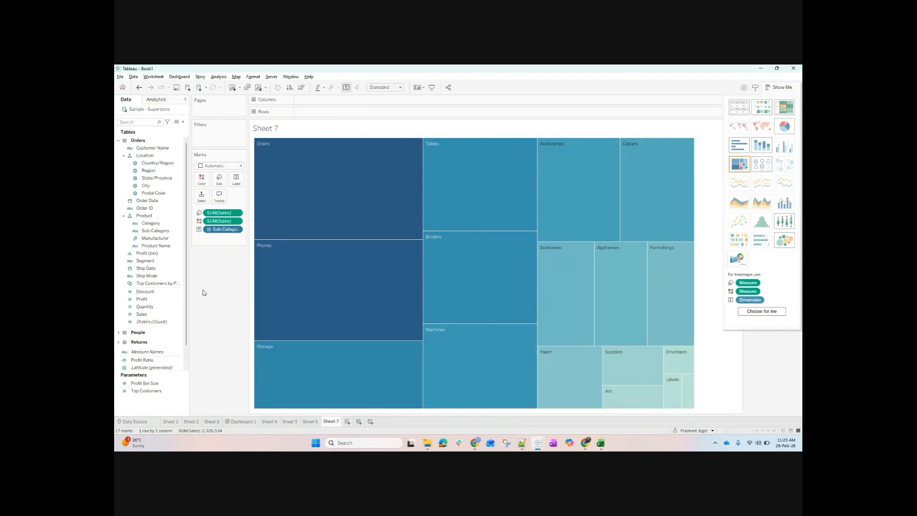
# Remove the Sales colour encoding from the treemap, and undo the removal.
pyautogui.moveTo(211, 224); pyautogui.dragTo(229, 275)
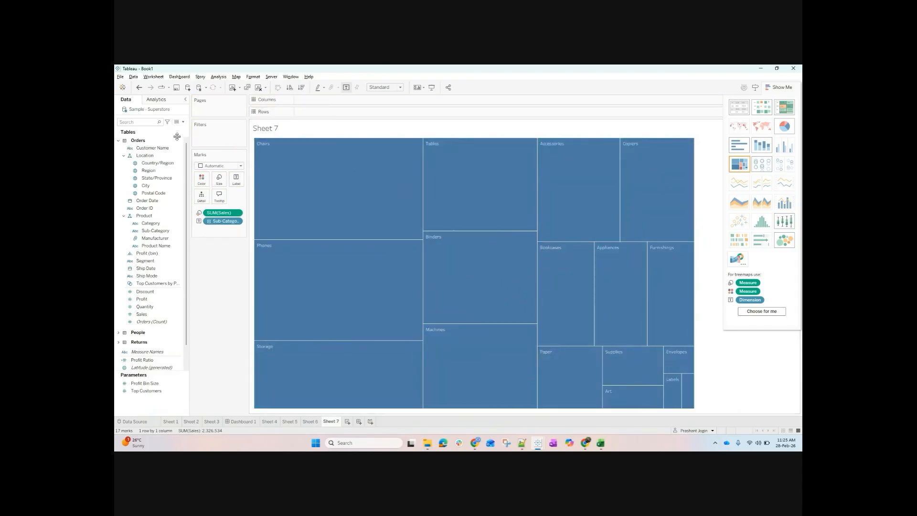
pyautogui.click(139, 88)
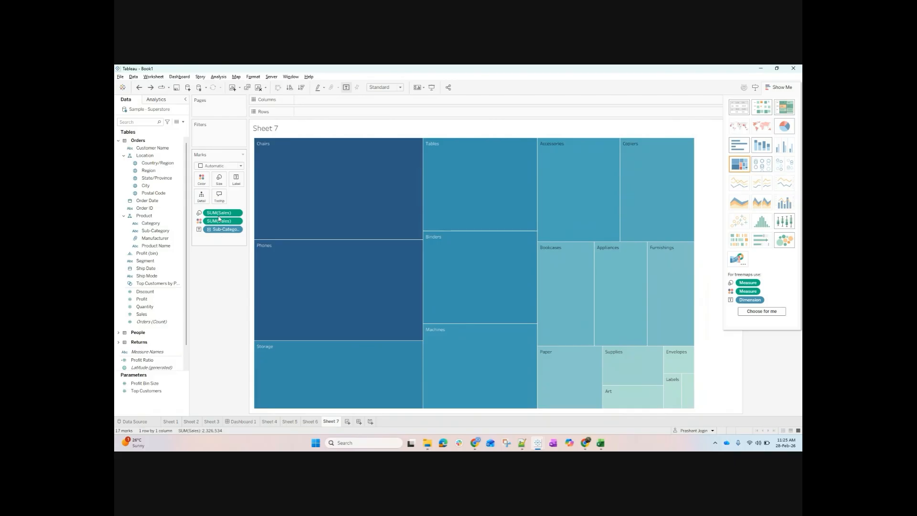
# Add the sum of Sales to the treemap labels and hide the chart type suggestions.
pyautogui.moveTo(219, 213); pyautogui.dragTo(240, 181)
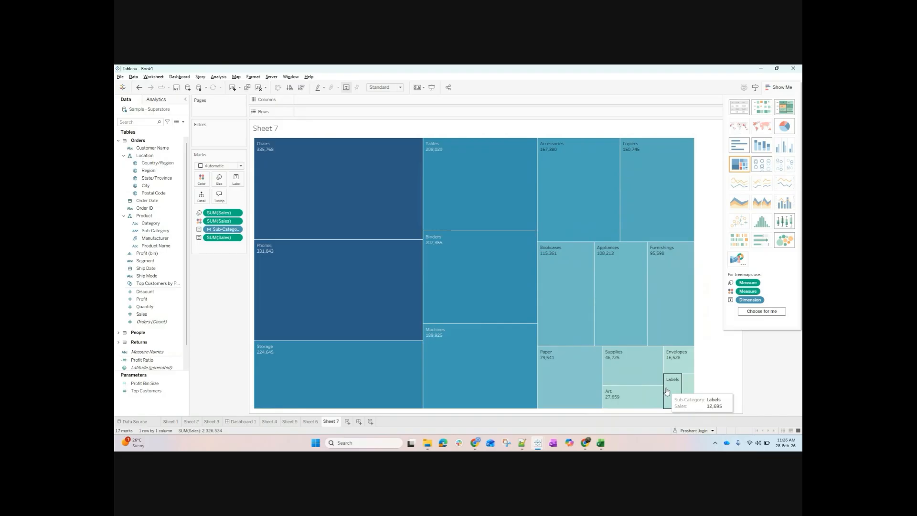
pyautogui.click(793, 88)
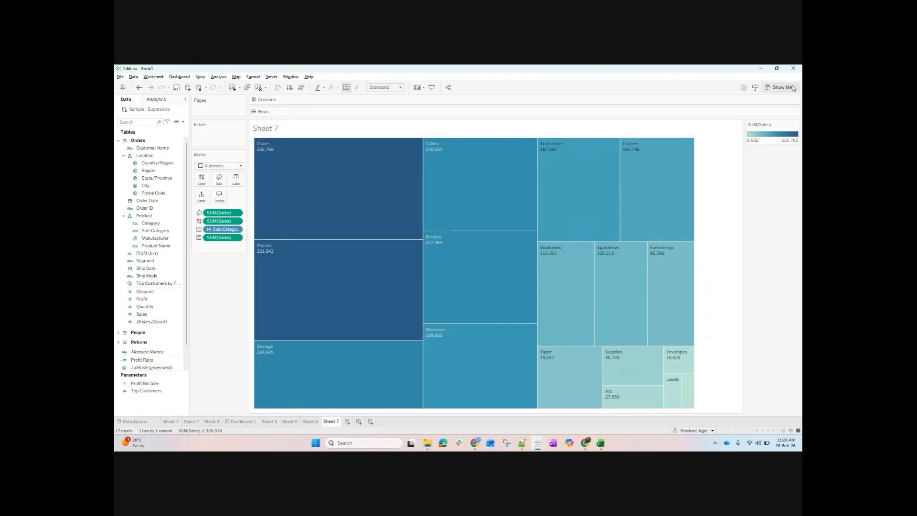
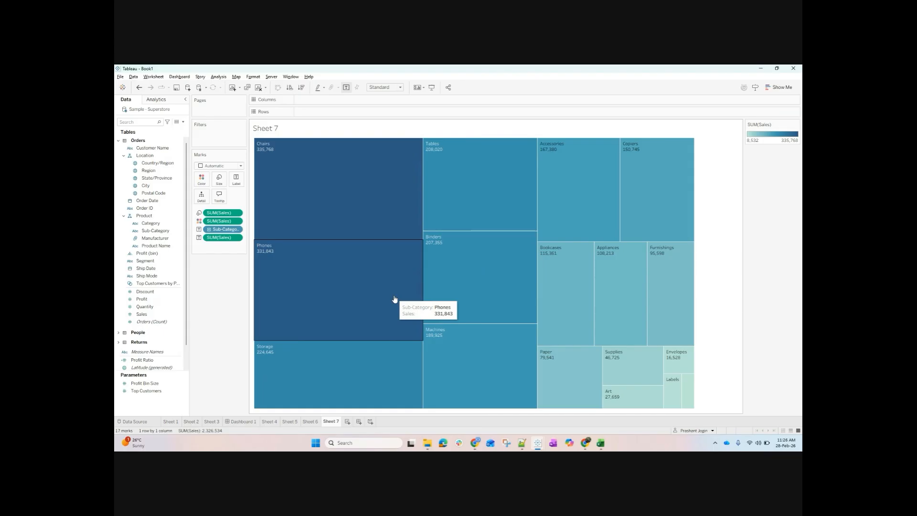
# Switch the treemap to horizontal bars sorted by Sales in descending order, and convert it back to a treemap.
pyautogui.click(779, 86)
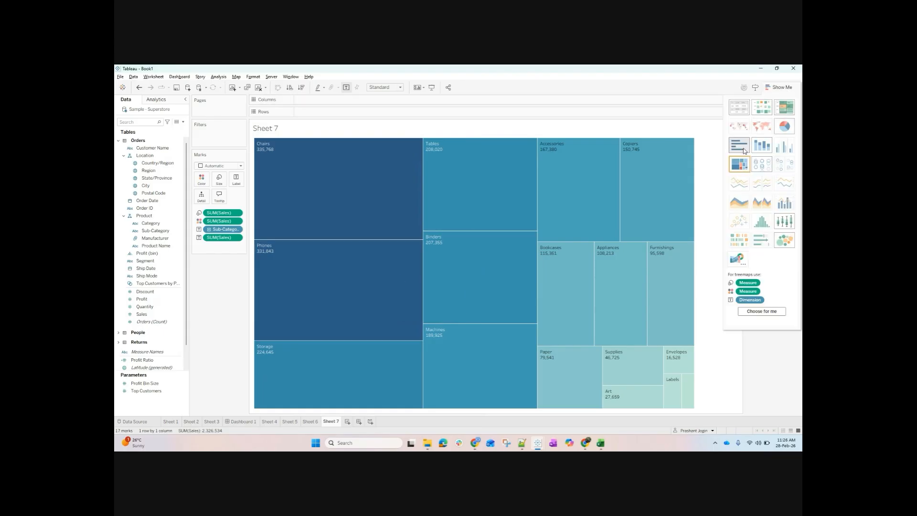
pyautogui.click(743, 151)
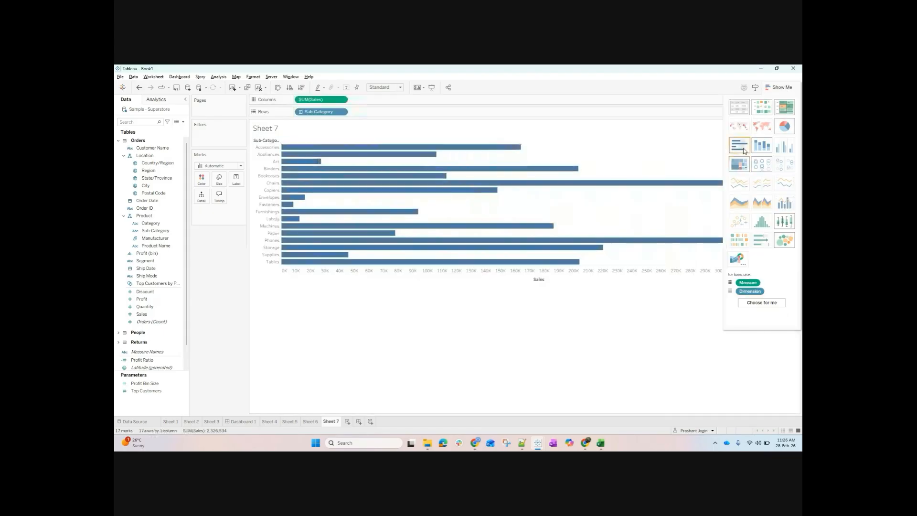
pyautogui.click(302, 88)
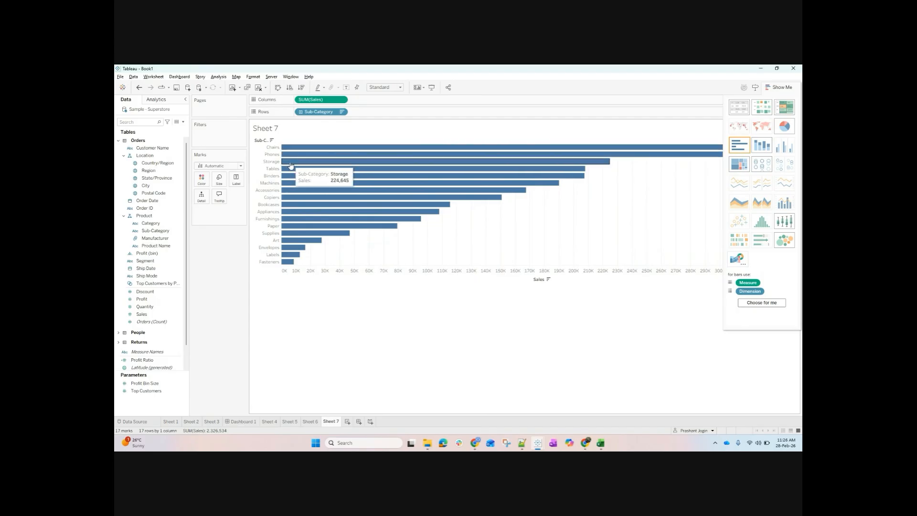
pyautogui.click(738, 165)
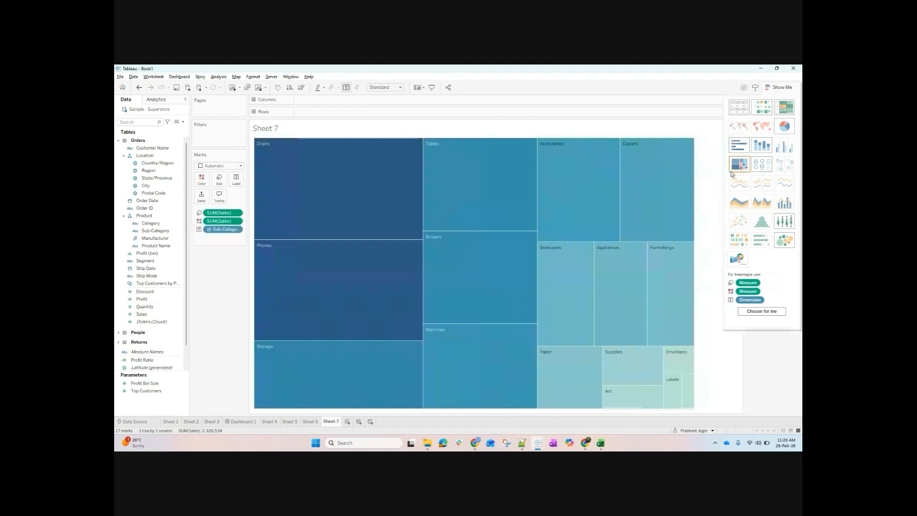
pyautogui.click(786, 88)
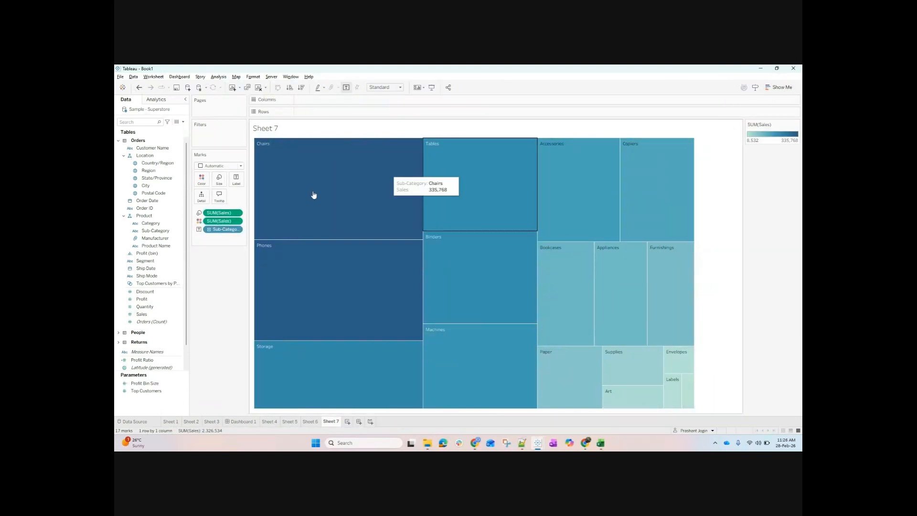
pyautogui.moveTo(345, 339)
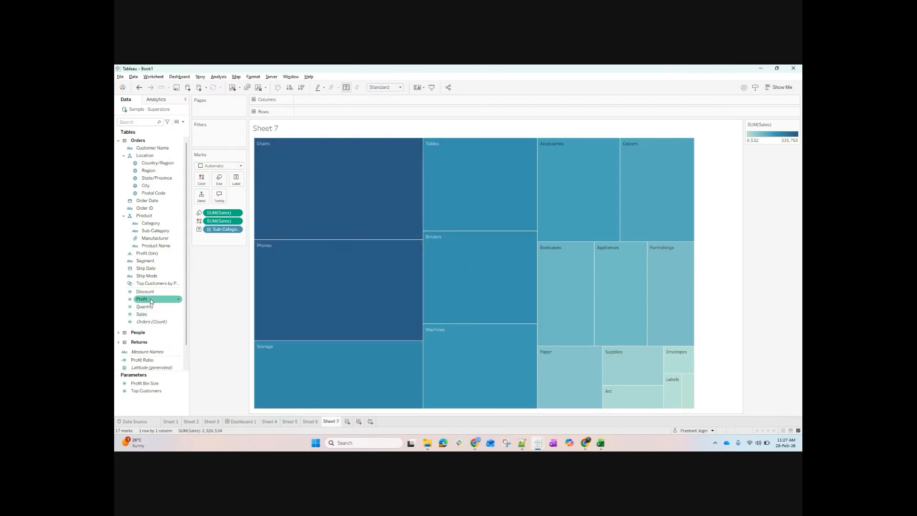
# Try Profit as the treemap's colour, and add the sum of Sales and Category to its labels.
pyautogui.moveTo(152, 300); pyautogui.dragTo(203, 177)
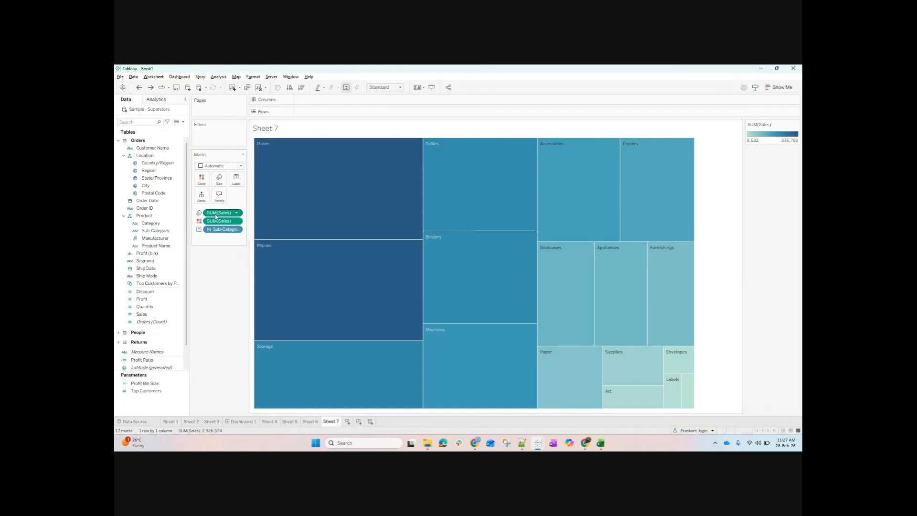
pyautogui.moveTo(223, 210); pyautogui.dragTo(235, 180)
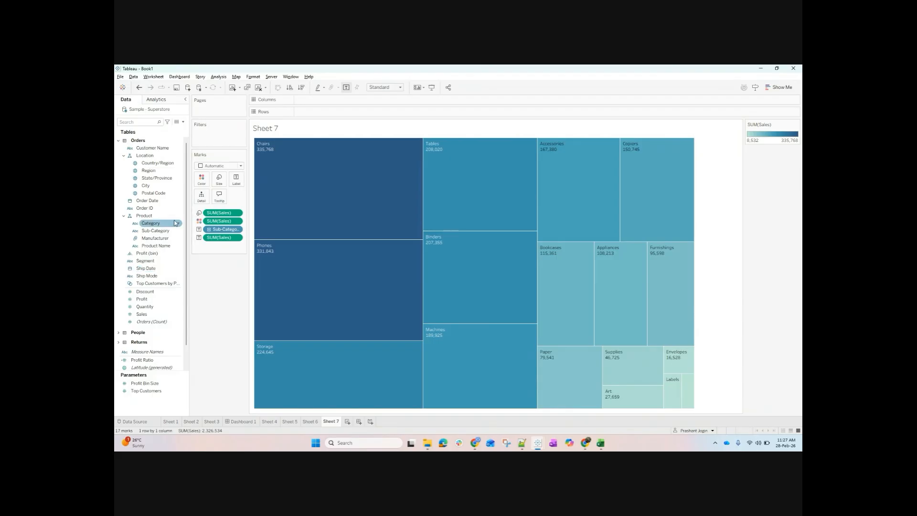
pyautogui.moveTo(152, 224); pyautogui.dragTo(235, 182)
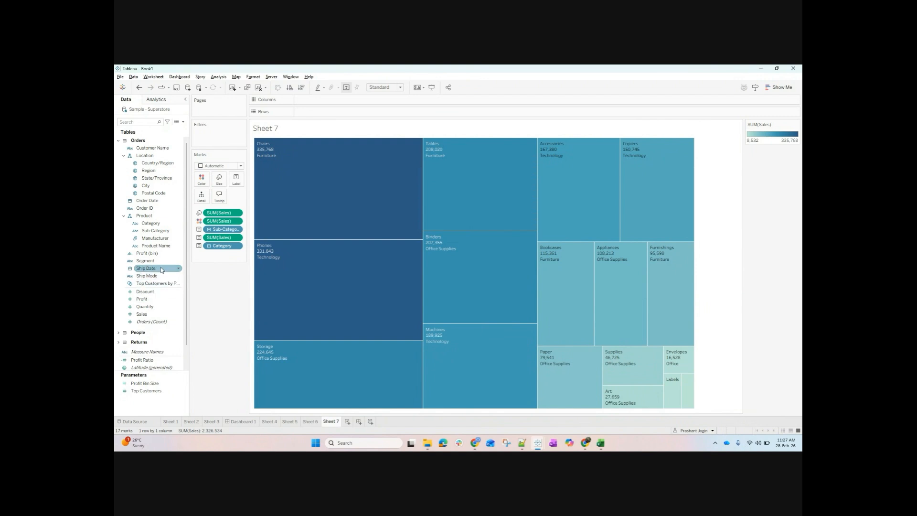
# Split the treemap tiles by Ship Mode as a detail, and remove Ship Mode again.
pyautogui.moveTo(159, 278); pyautogui.dragTo(201, 197)
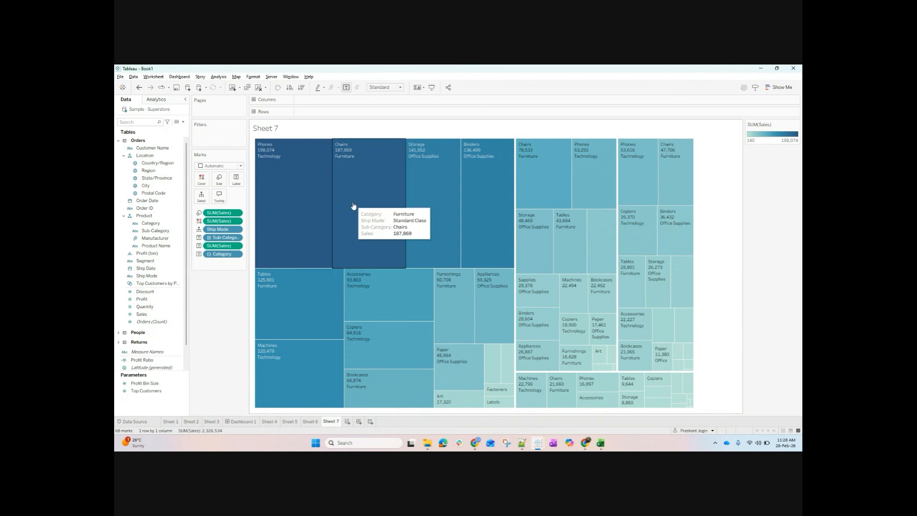
pyautogui.moveTo(223, 234); pyautogui.dragTo(221, 330)
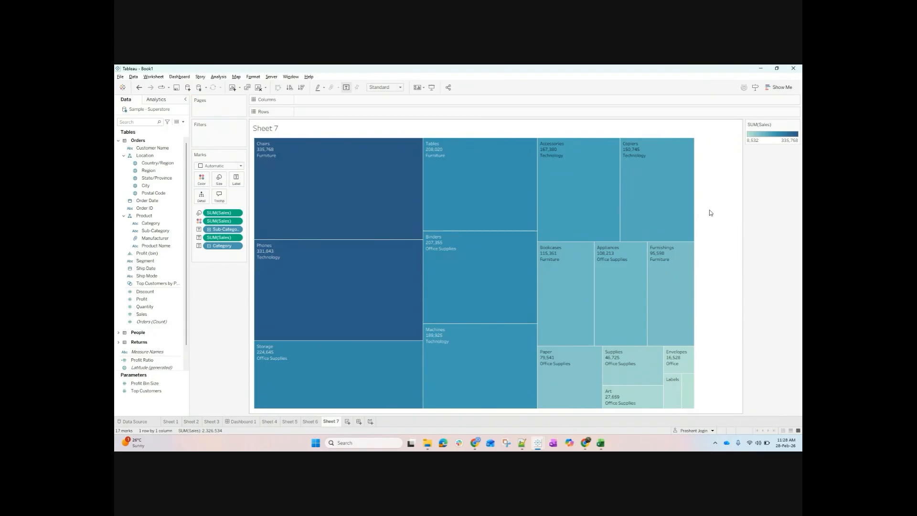
pyautogui.moveTo(593, 298)
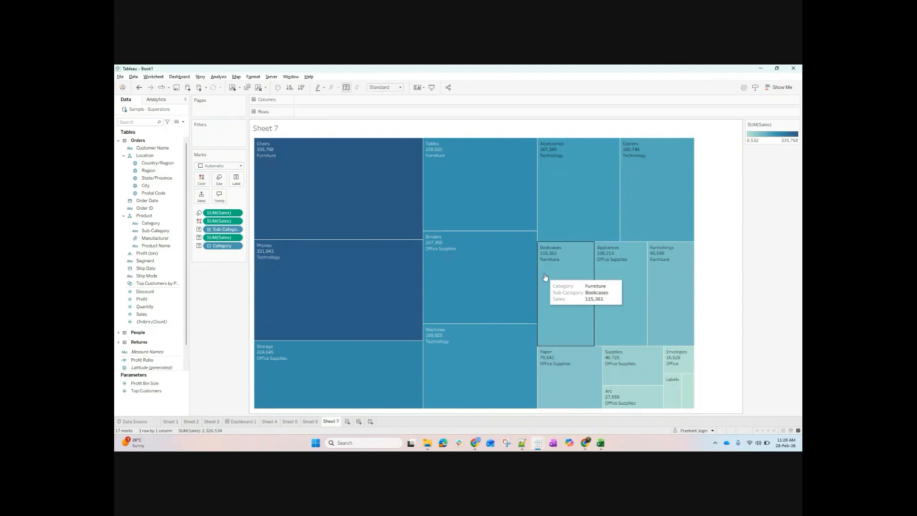
pyautogui.moveTo(512, 290)
pyautogui.moveTo(323, 166)
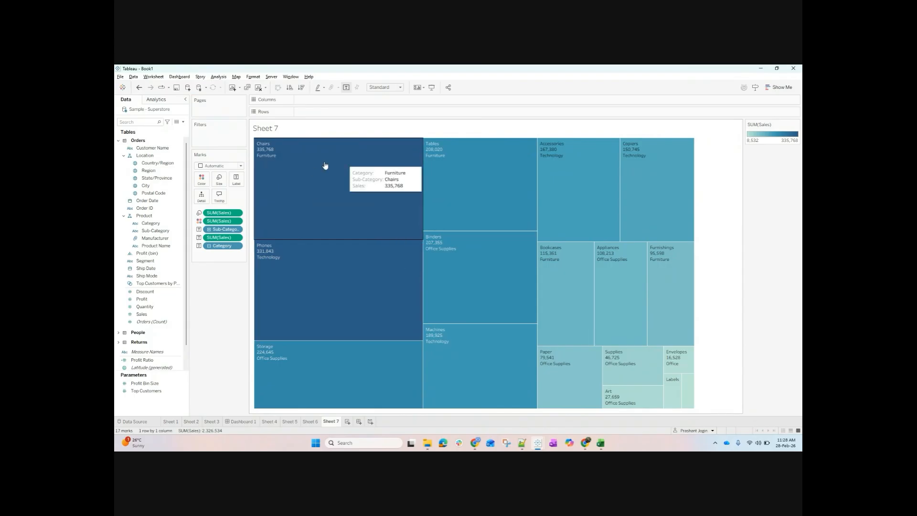
pyautogui.moveTo(322, 286)
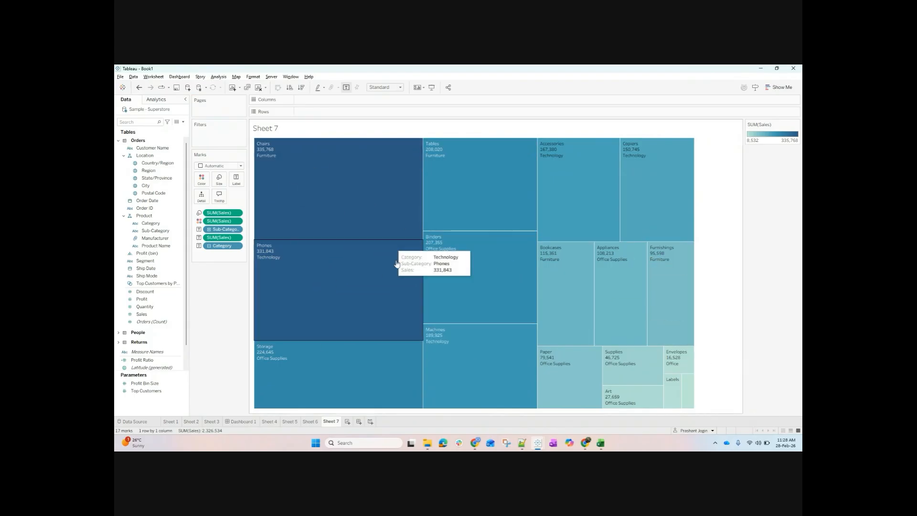
pyautogui.moveTo(689, 399)
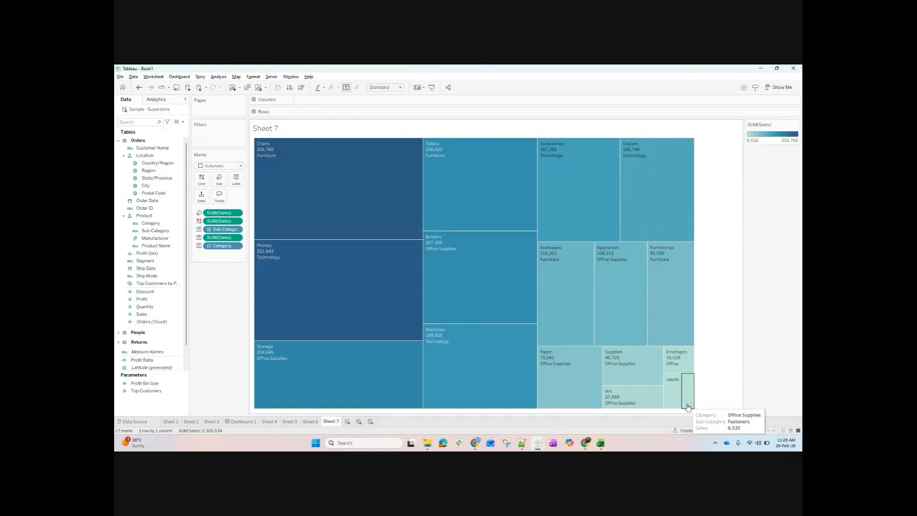
# Convert the treemap to horizontal bars by Category and Sub-Category, sorted by Sales in descending order.
pyautogui.click(783, 88)
pyautogui.click(740, 150)
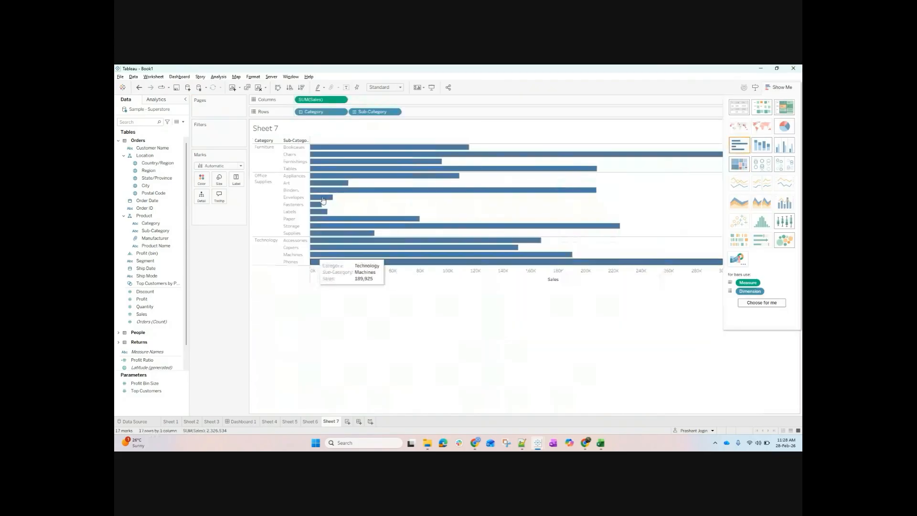
pyautogui.click(301, 88)
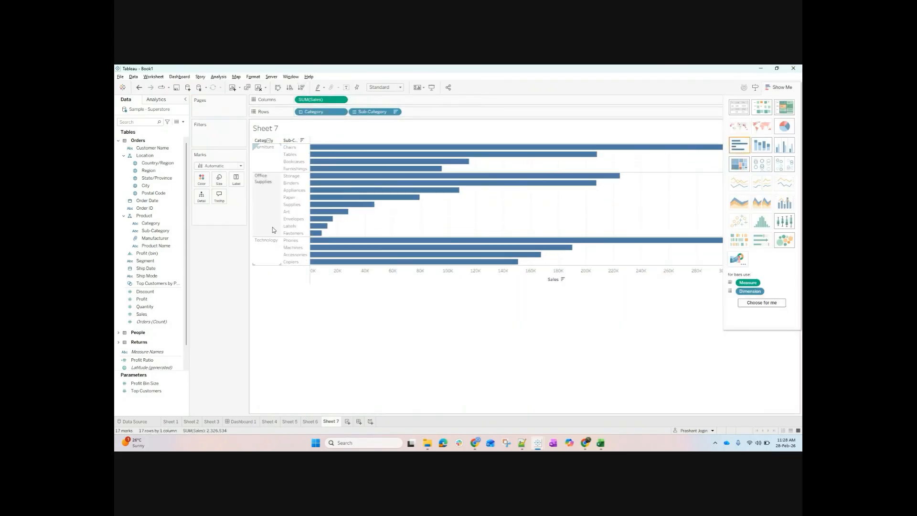
# Remove Category from the rows so the sorted bars are divided only by Sub-Category.
pyautogui.click(301, 112)
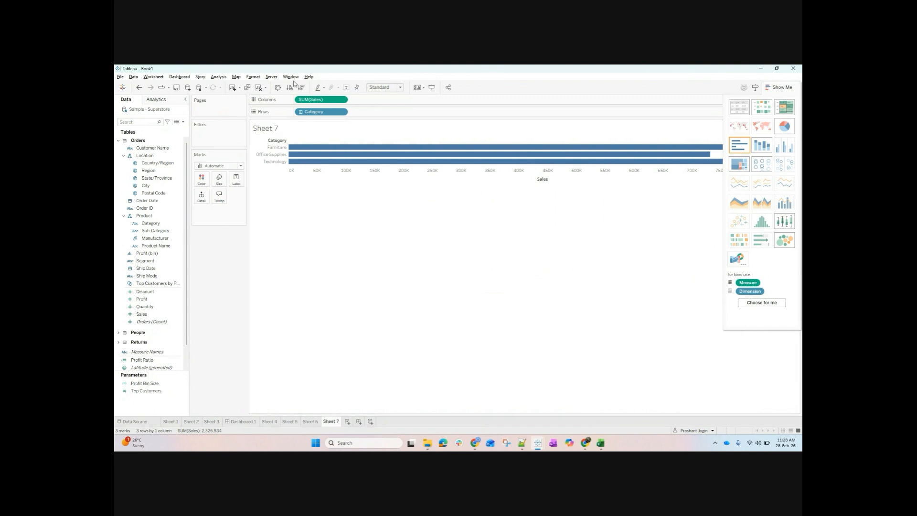
pyautogui.click(138, 87)
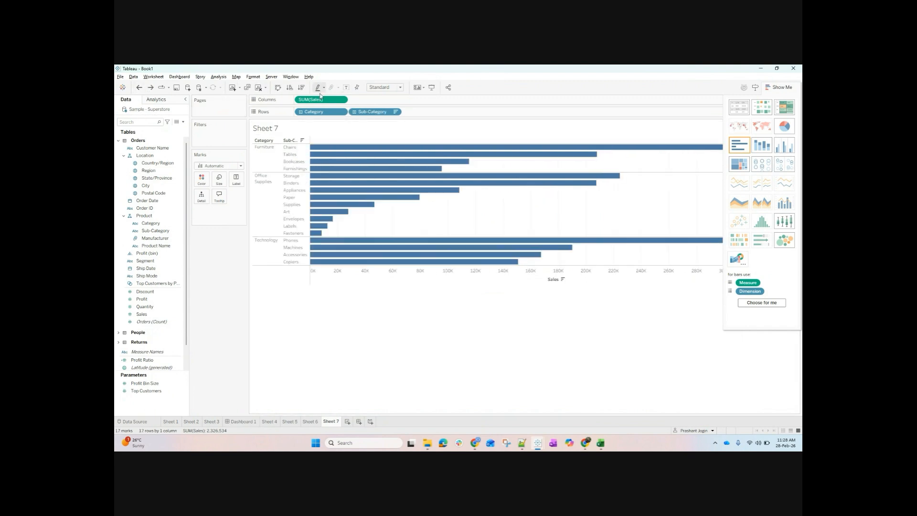
pyautogui.moveTo(313, 111); pyautogui.dragTo(317, 69)
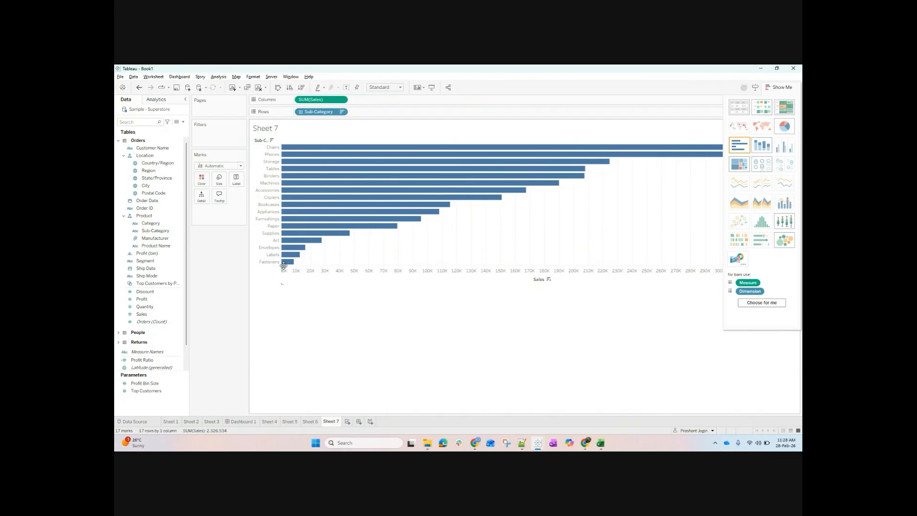
pyautogui.moveTo(294, 259)
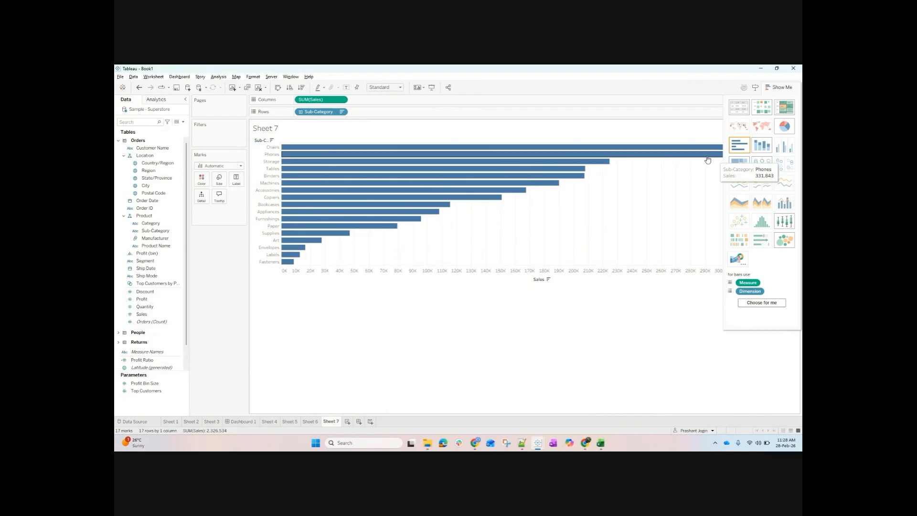
# Try a treemap and the Square mark type on the sorted bars, undoing each change.
pyautogui.click(740, 165)
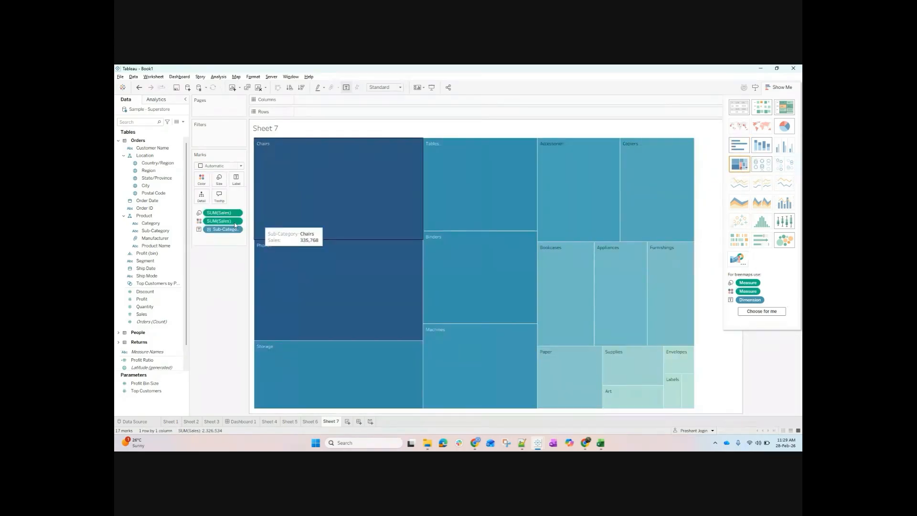
pyautogui.click(139, 87)
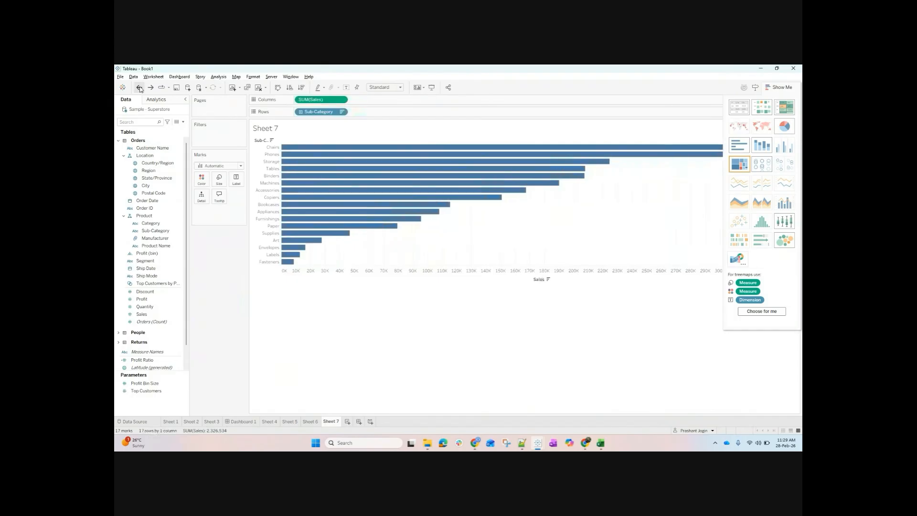
pyautogui.click(213, 166)
pyautogui.click(211, 206)
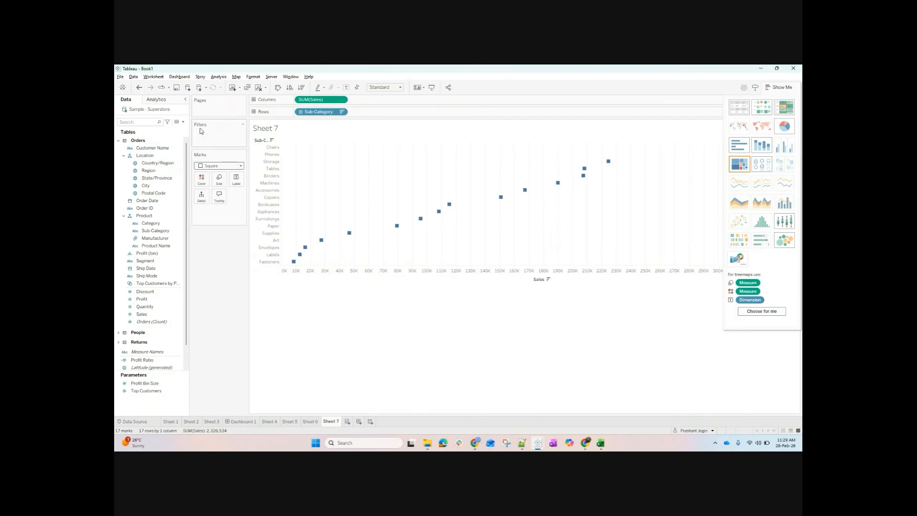
pyautogui.click(139, 87)
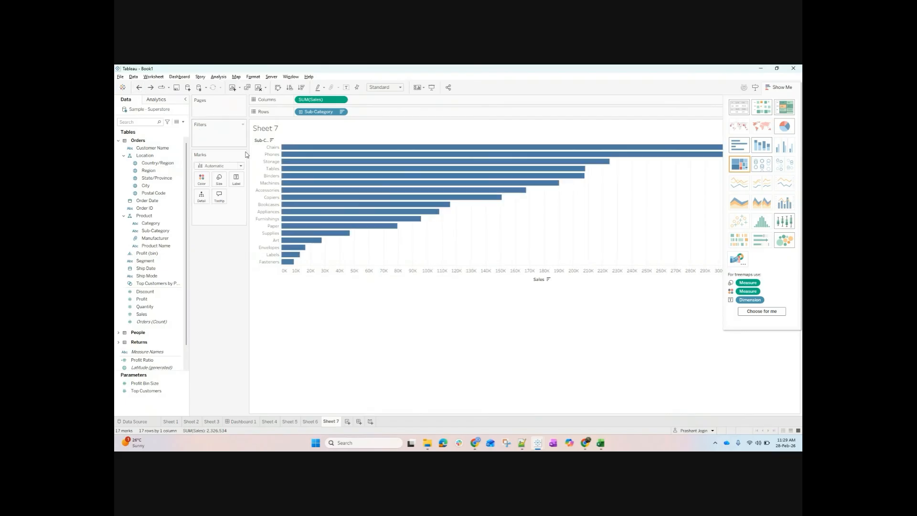
# Show Sales by Sub-Category as circle views and compare them with stacked bars.
pyautogui.click(762, 167)
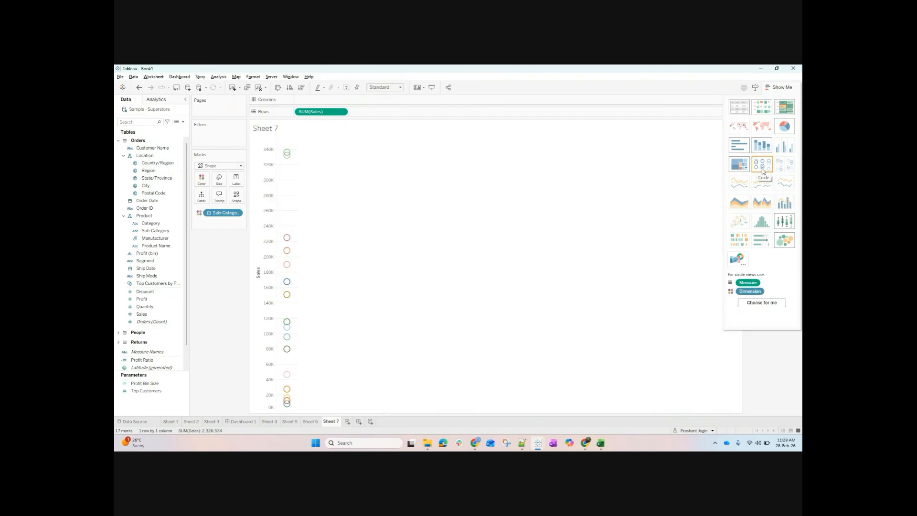
pyautogui.click(769, 149)
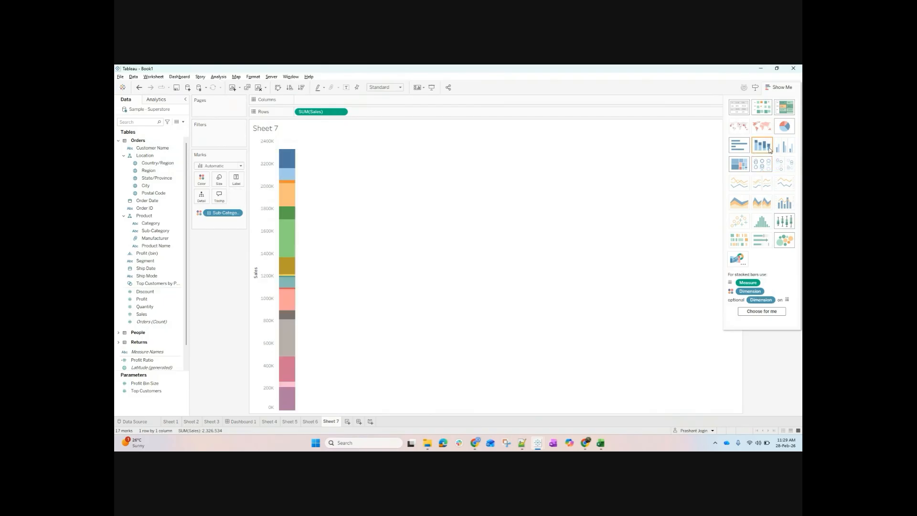
pyautogui.click(766, 166)
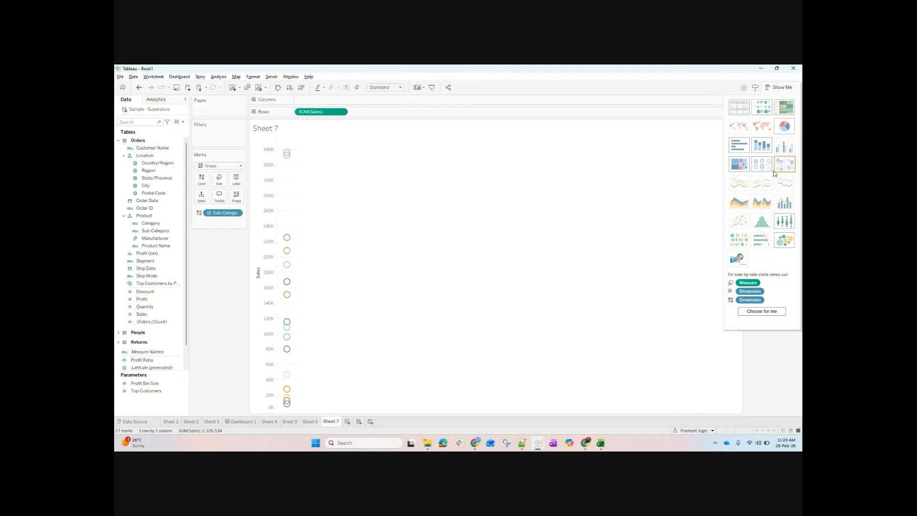
# Switch the chart through stacked bars, treemap, horizontal bars and circle views, ending on stacked bars.
pyautogui.click(762, 146)
pyautogui.click(740, 163)
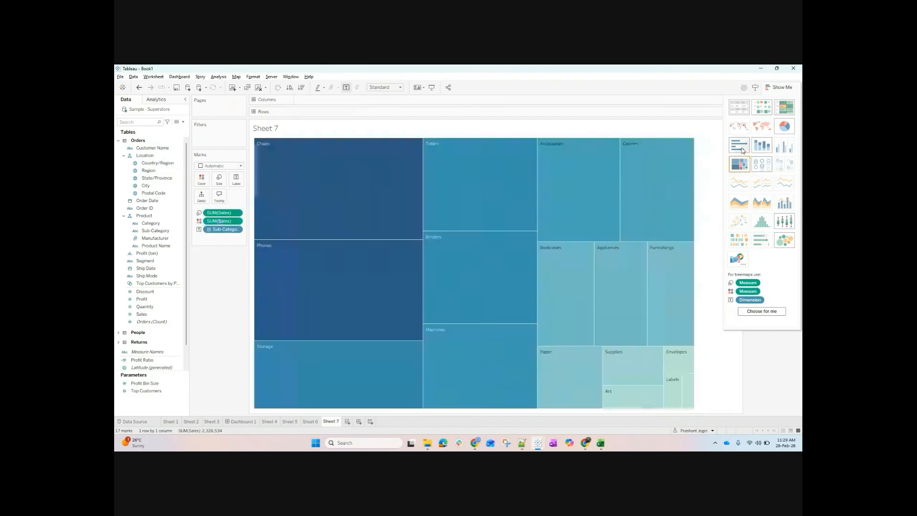
pyautogui.click(738, 145)
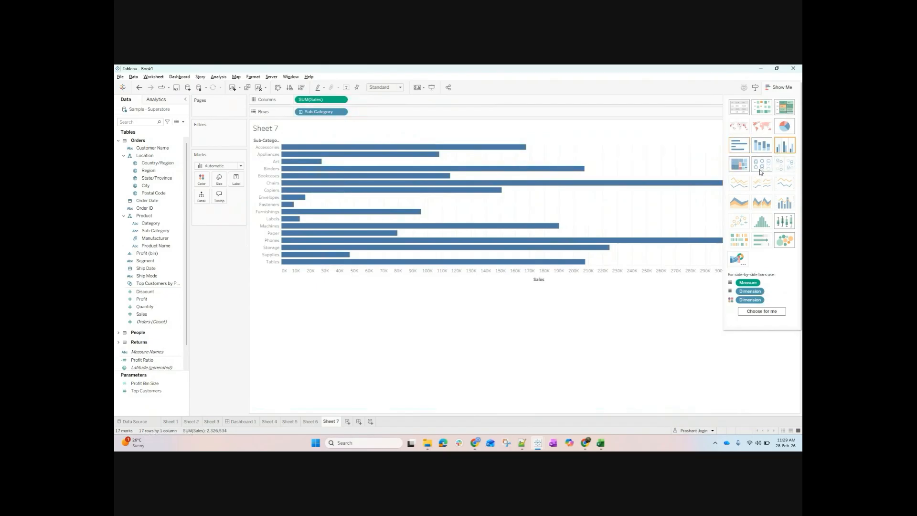
pyautogui.click(762, 165)
pyautogui.click(761, 148)
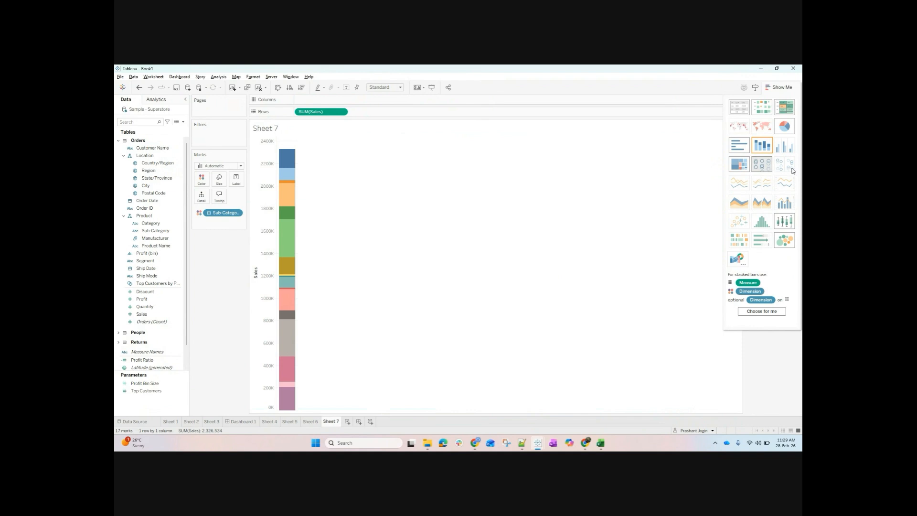
# Alternate between circle views and stacked bars, and convert the chart to continuous lines of Sales by year of Ship Date, coloured by Sub-Category.
pyautogui.click(765, 168)
pyautogui.click(766, 149)
pyautogui.click(764, 166)
pyautogui.click(788, 165)
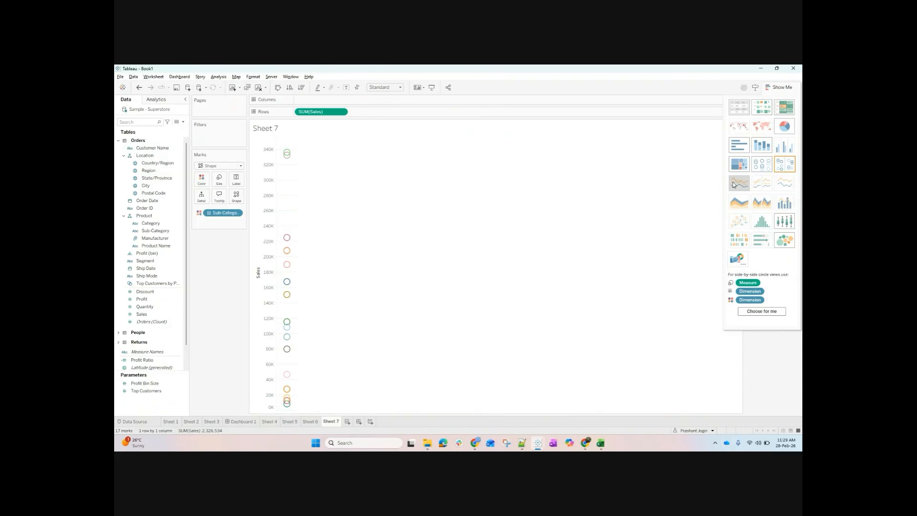
pyautogui.click(734, 185)
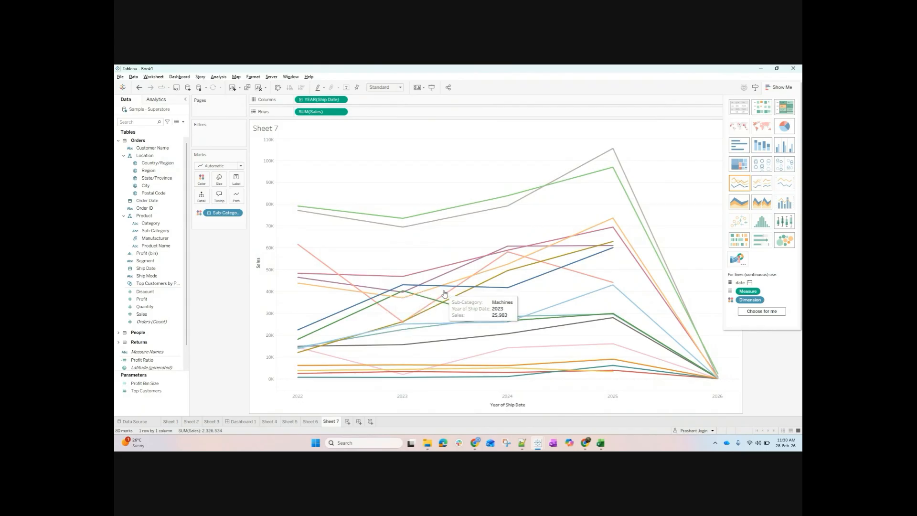
# Clear the sheet and plot Sales by year of Ship Date as a continuous line chart.
pyautogui.click(260, 88)
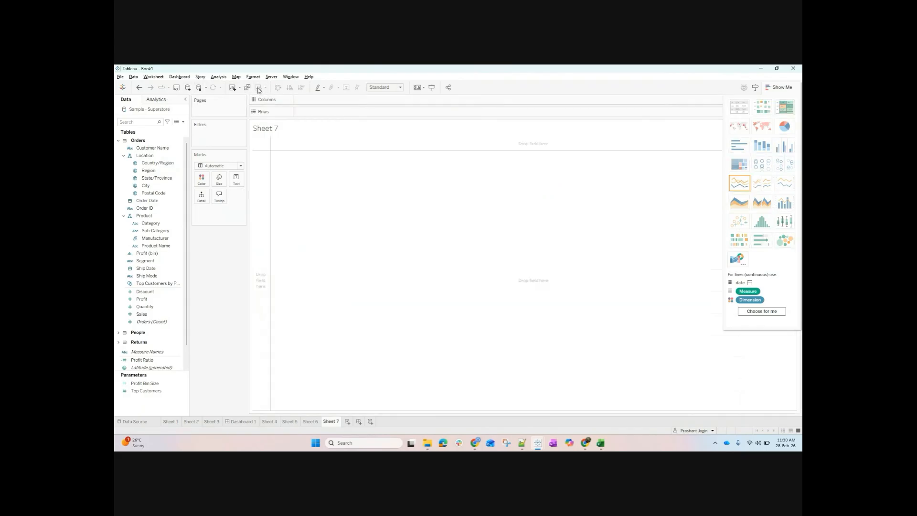
pyautogui.doubleClick(145, 269)
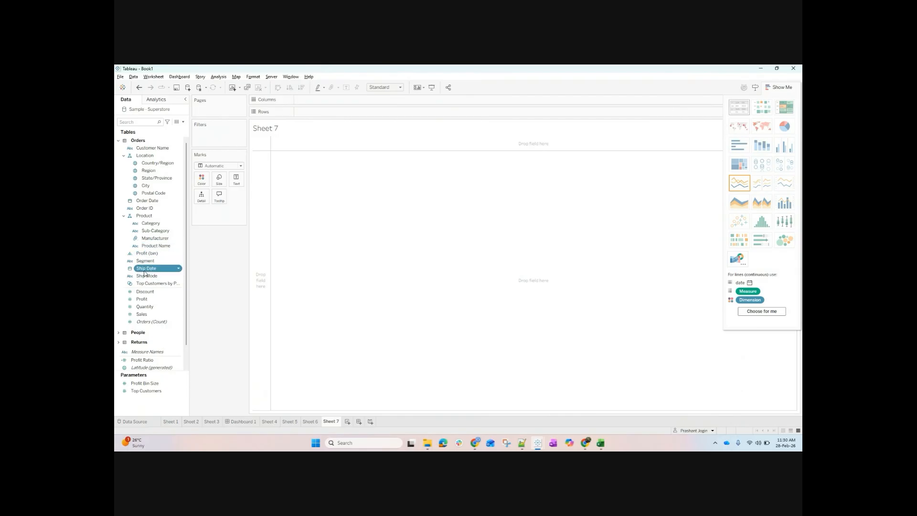
pyautogui.doubleClick(147, 313)
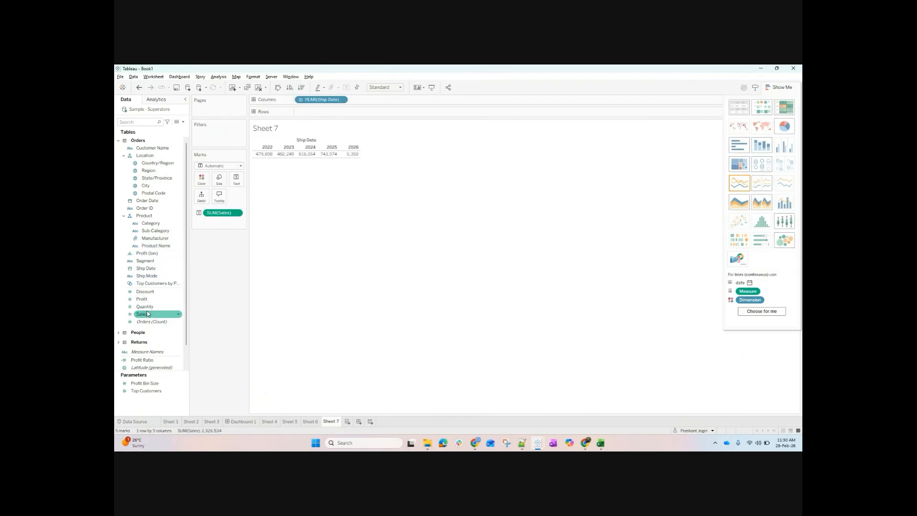
pyautogui.click(745, 185)
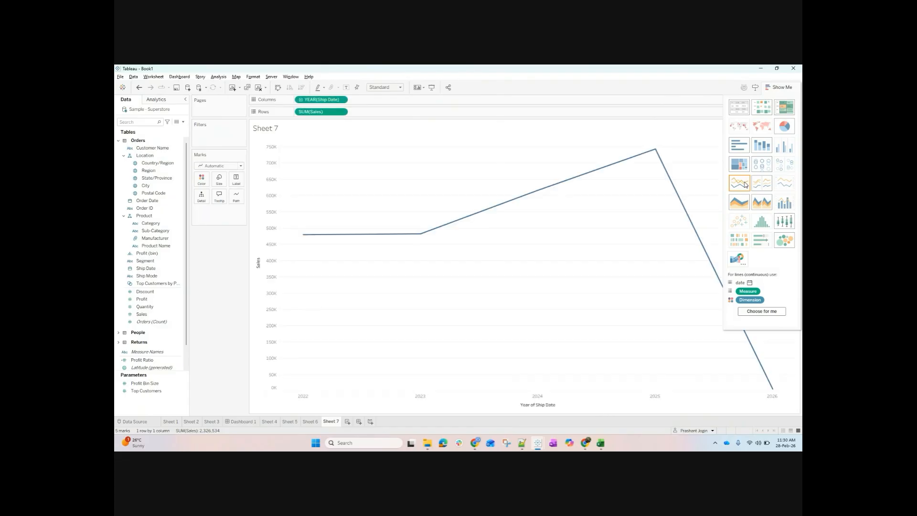
pyautogui.click(781, 88)
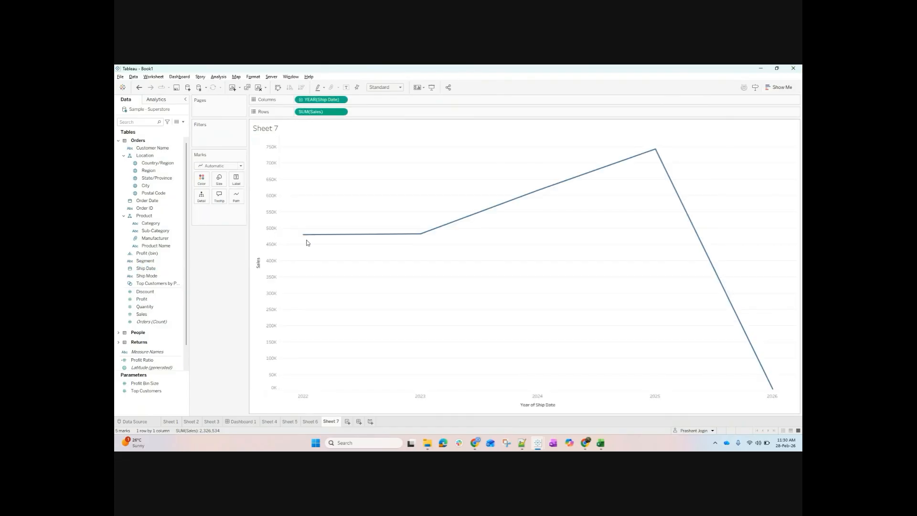
# Change the line's mark type to Bar and widen the yearly bars with manual sizing.
pyautogui.moveTo(319, 240)
pyautogui.click(219, 165)
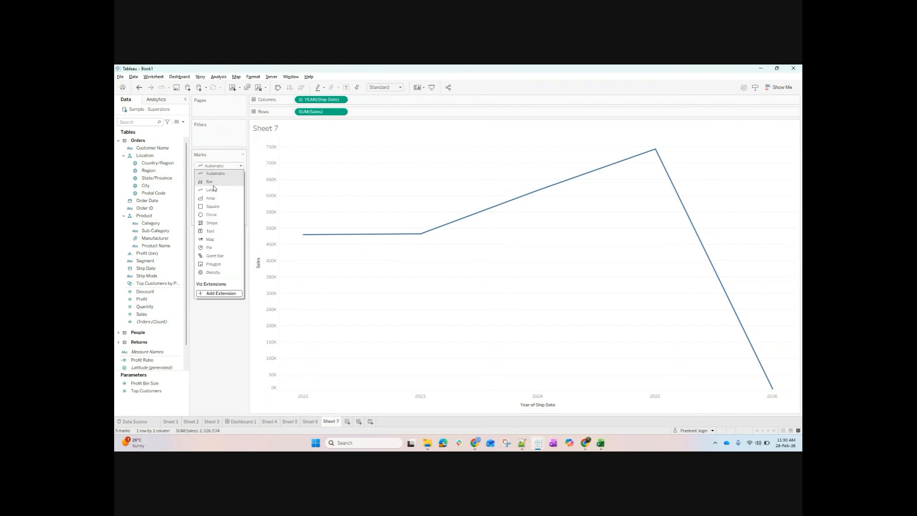
pyautogui.click(215, 186)
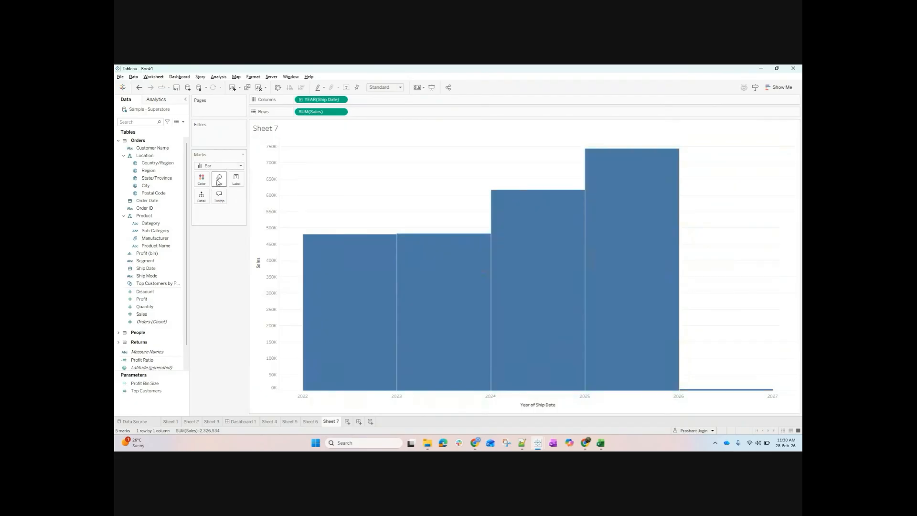
pyautogui.click(219, 179)
pyautogui.click(228, 196)
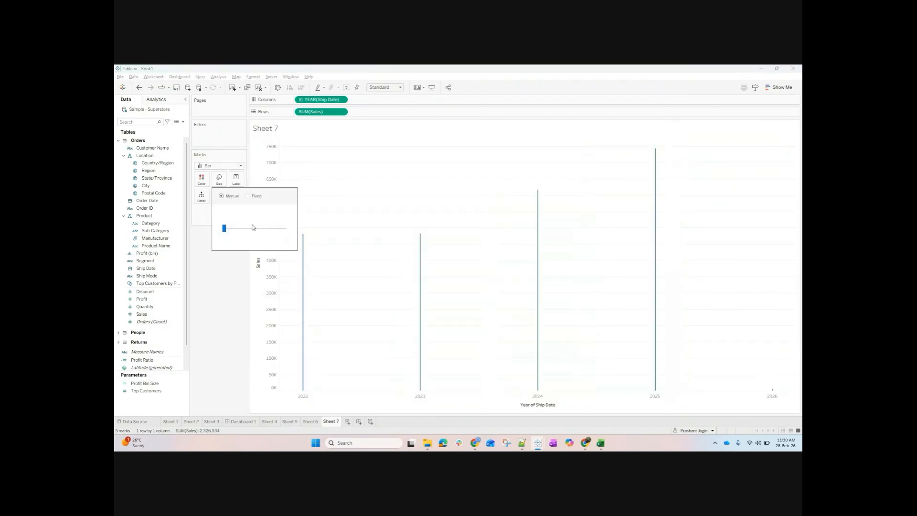
pyautogui.moveTo(223, 228); pyautogui.dragTo(274, 229)
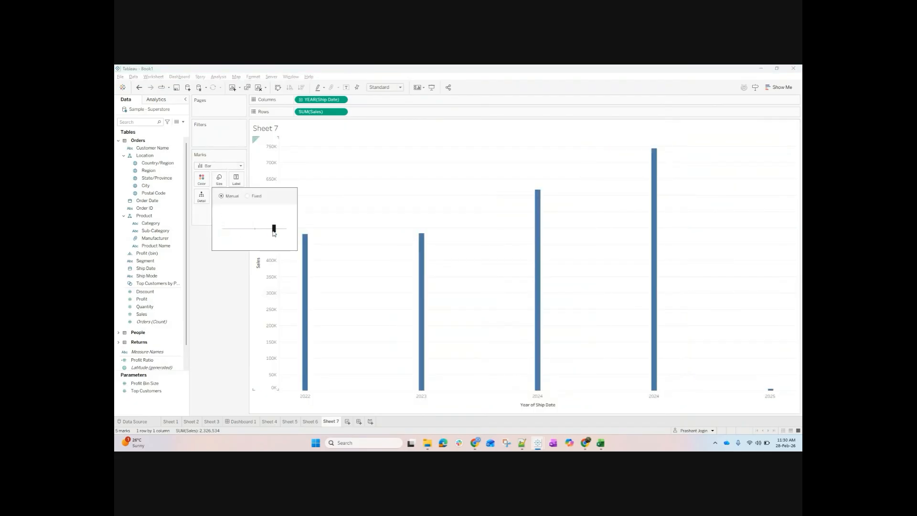
pyautogui.click(219, 165)
# Try an area chart of yearly Sales and return to continuous lines.
pyautogui.click(778, 87)
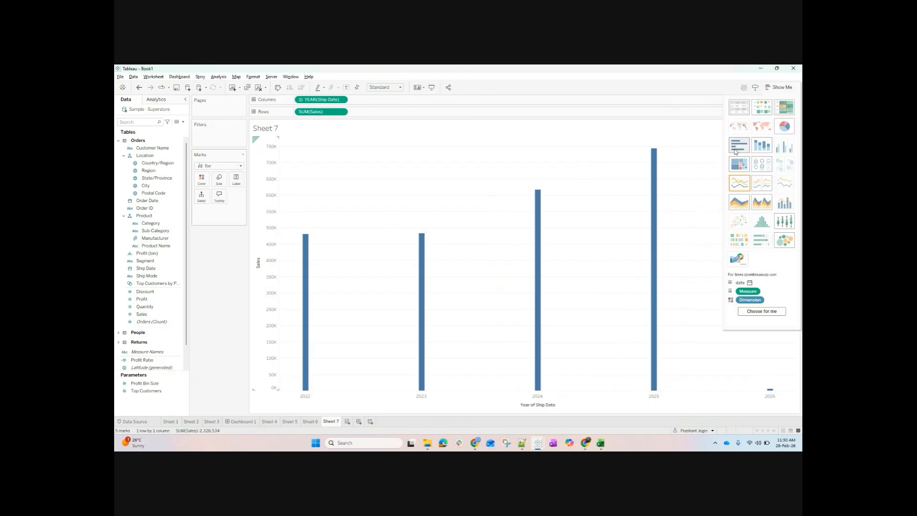
pyautogui.click(739, 145)
pyautogui.click(740, 205)
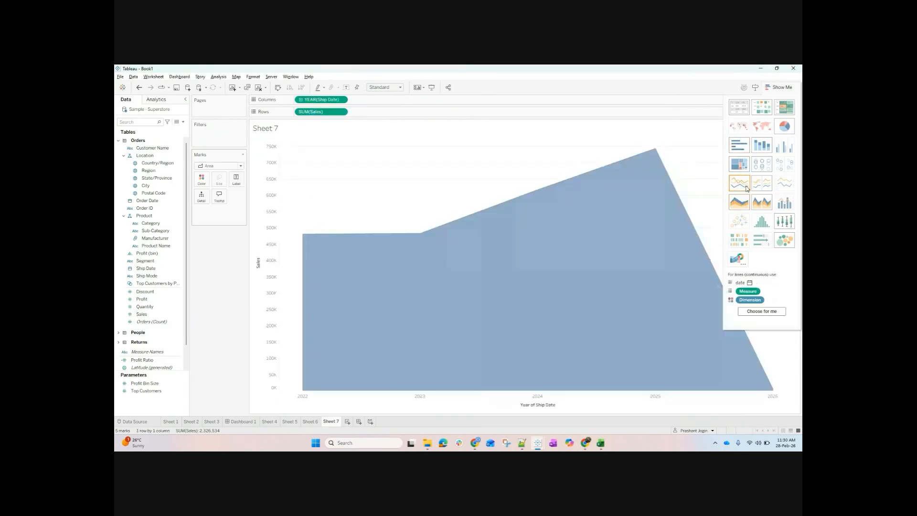
pyautogui.click(739, 183)
pyautogui.click(780, 87)
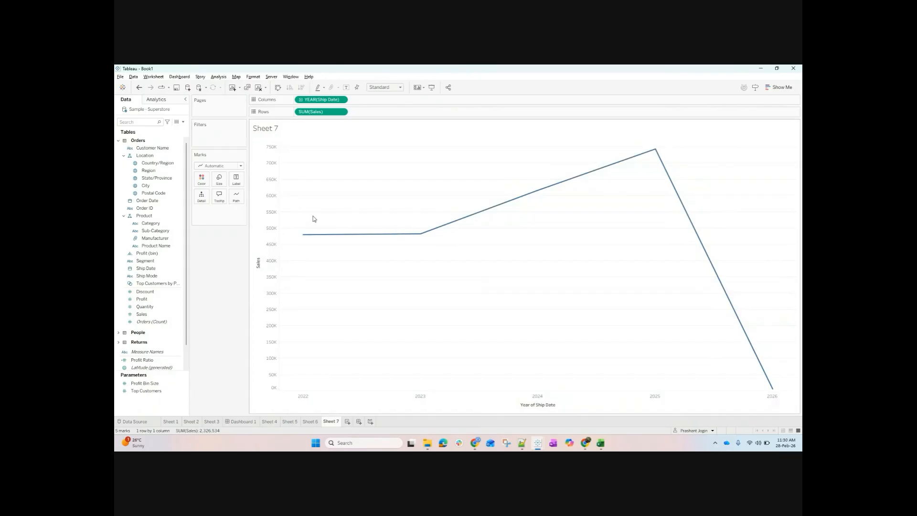
# Show mark labels on the Sales line and inspect its yearly points.
pyautogui.moveTo(746, 349)
pyautogui.click(777, 87)
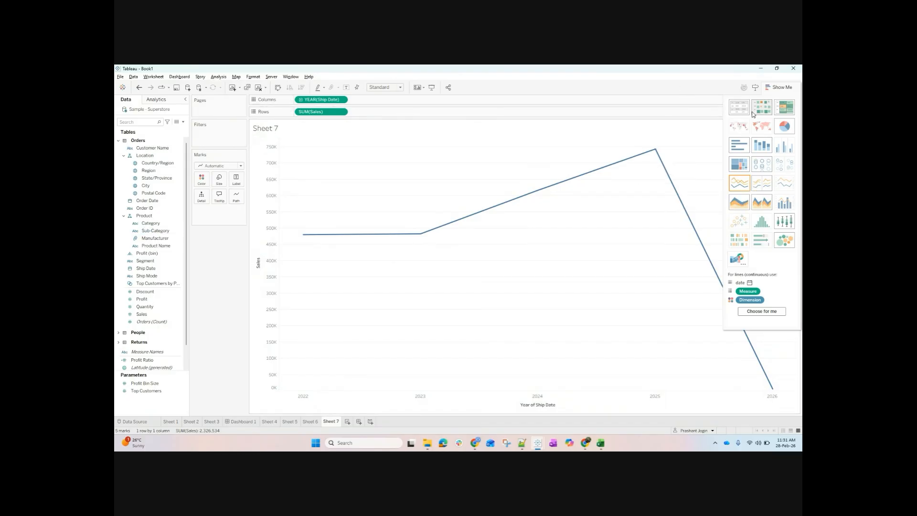
pyautogui.click(776, 88)
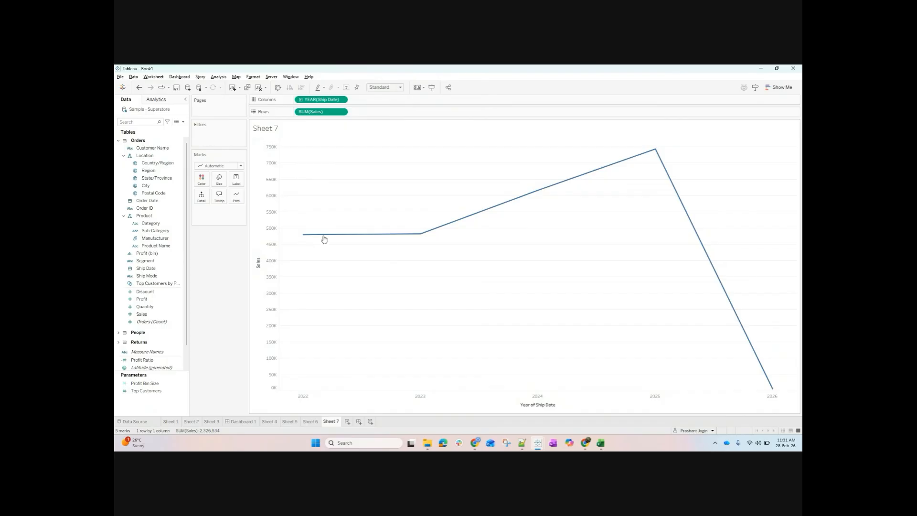
pyautogui.click(347, 87)
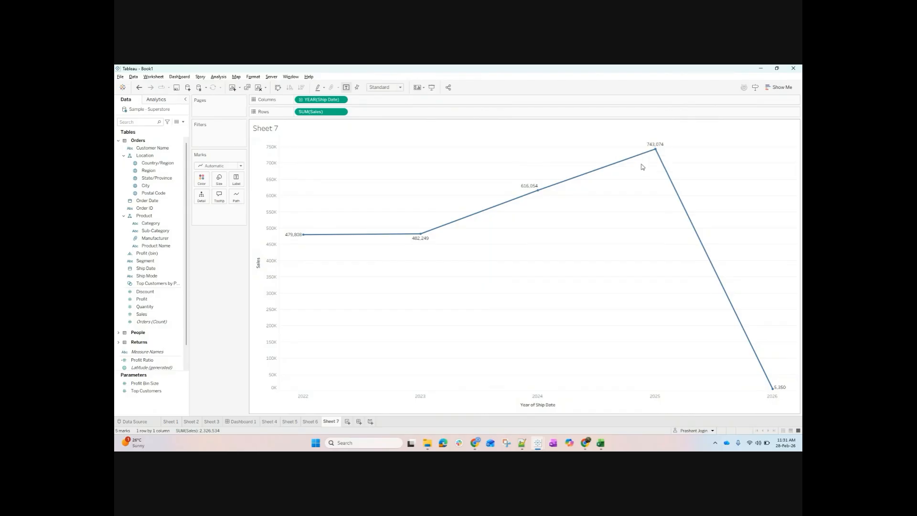
pyautogui.moveTo(660, 156)
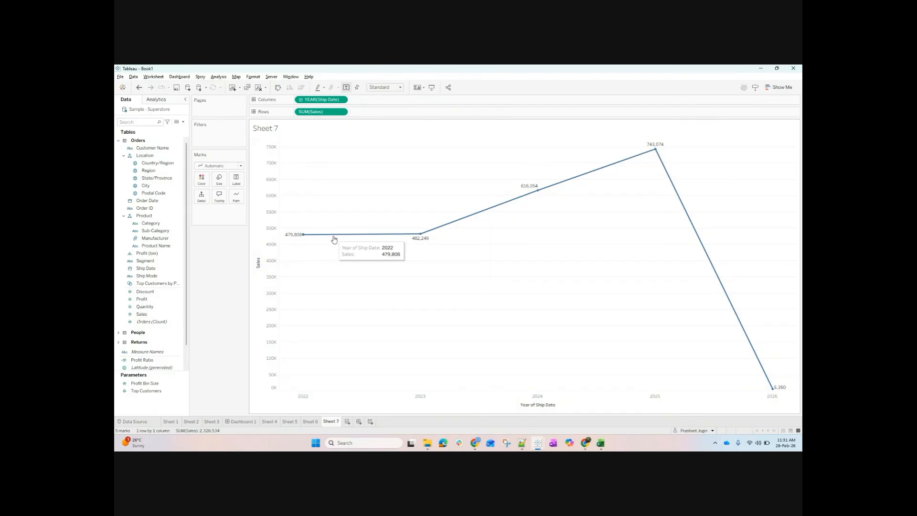
pyautogui.moveTo(428, 238)
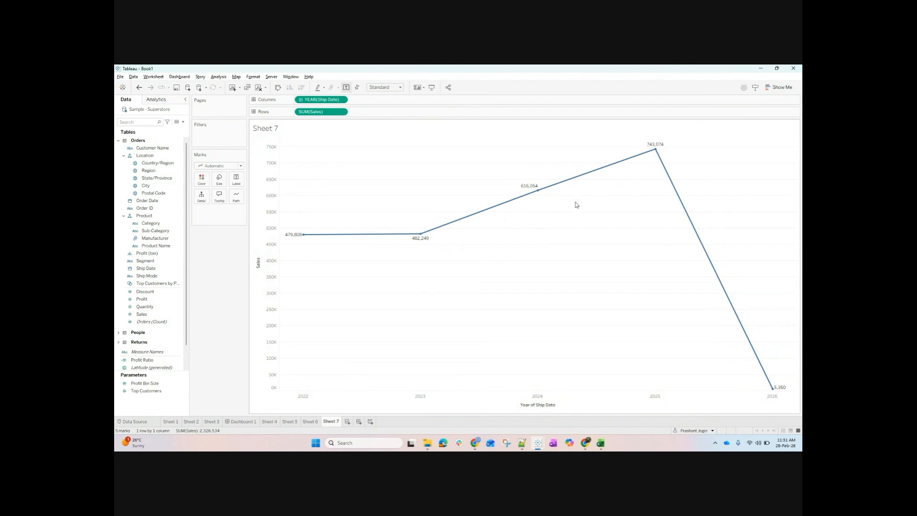
# Try discrete lines for the yearly Sales, undo the change, and hide the mark labels.
pyautogui.click(777, 87)
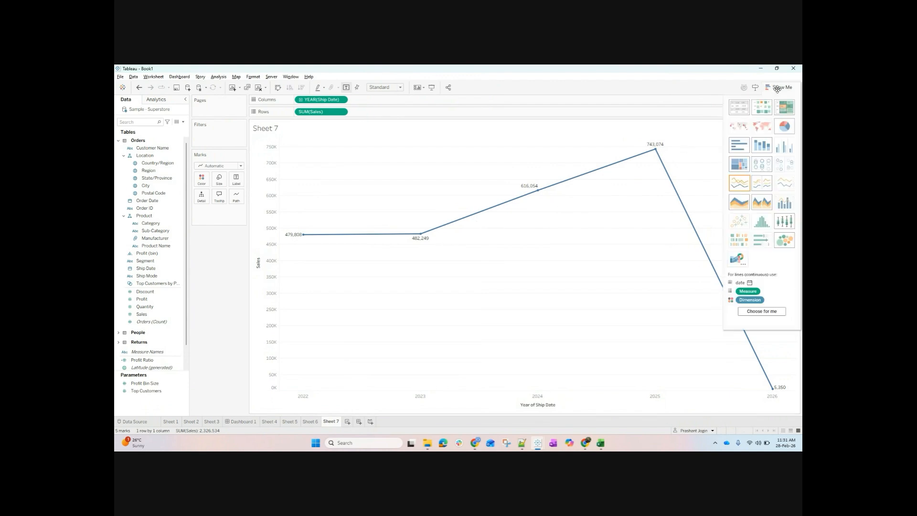
pyautogui.click(756, 186)
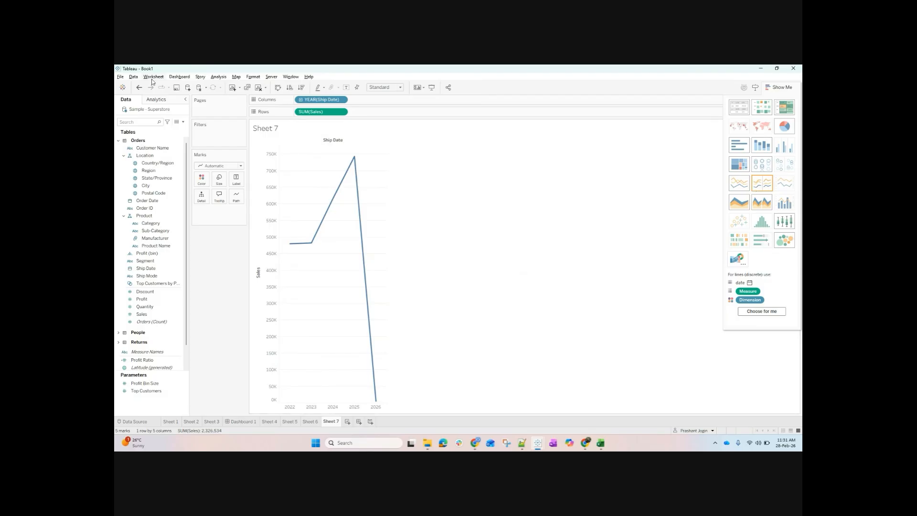
pyautogui.click(139, 87)
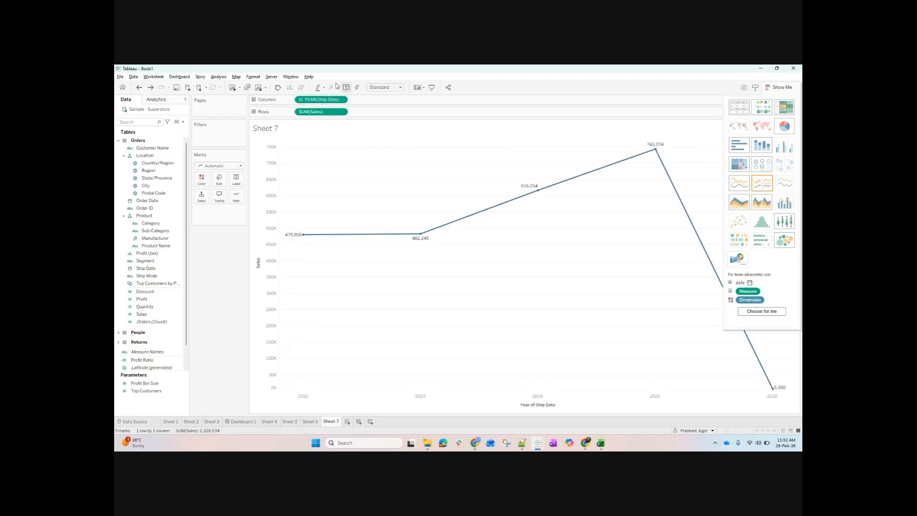
pyautogui.click(346, 87)
pyautogui.click(783, 87)
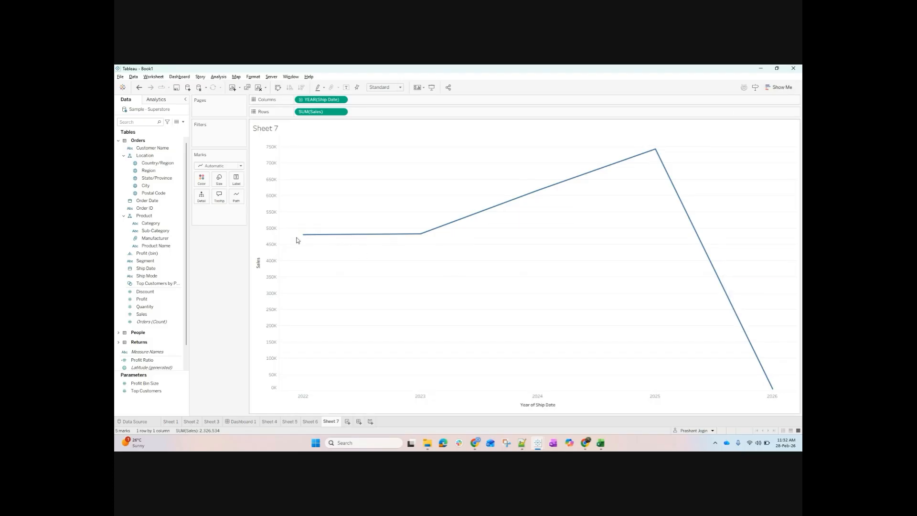
# Inspect the 2022 and 2025 points on the line and show the mark labels.
pyautogui.moveTo(307, 237)
pyautogui.moveTo(655, 150)
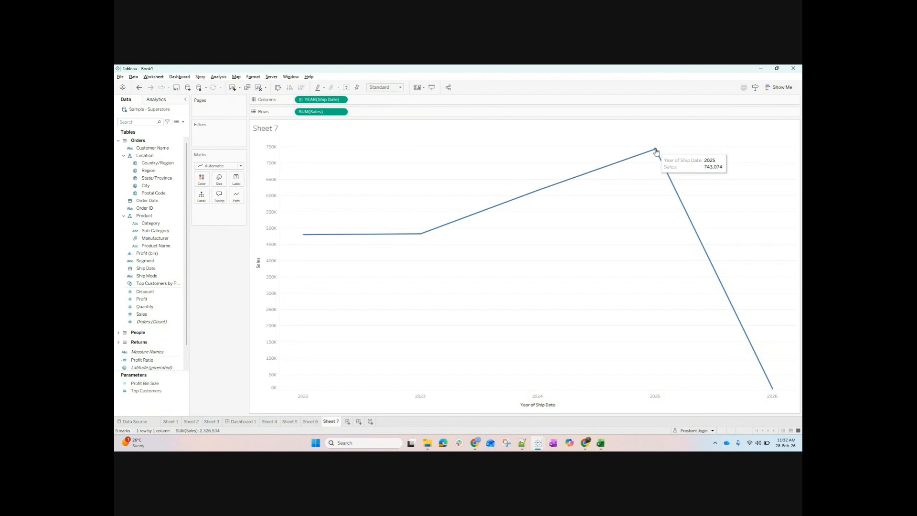
pyautogui.click(346, 88)
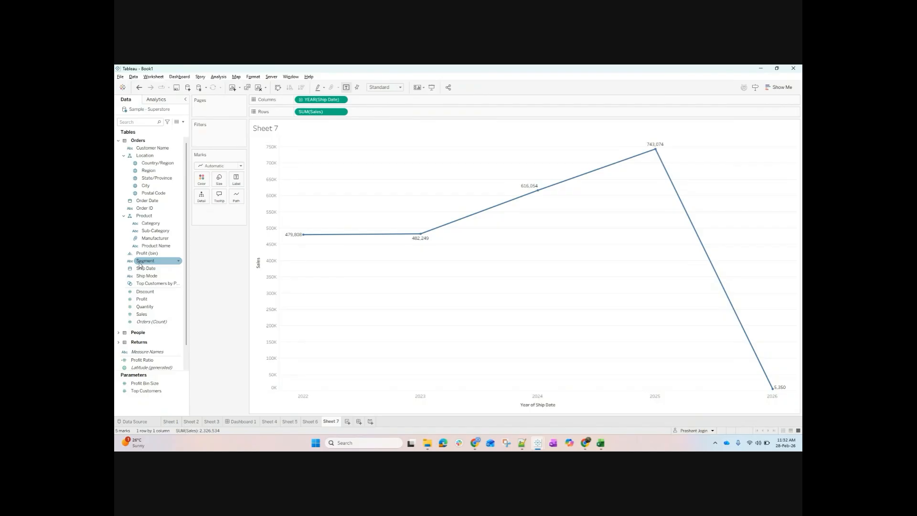
# Split the line by Segment and colour it by that field, then try Sales as the colour and undo that move.
pyautogui.moveTo(140, 264); pyautogui.dragTo(200, 200)
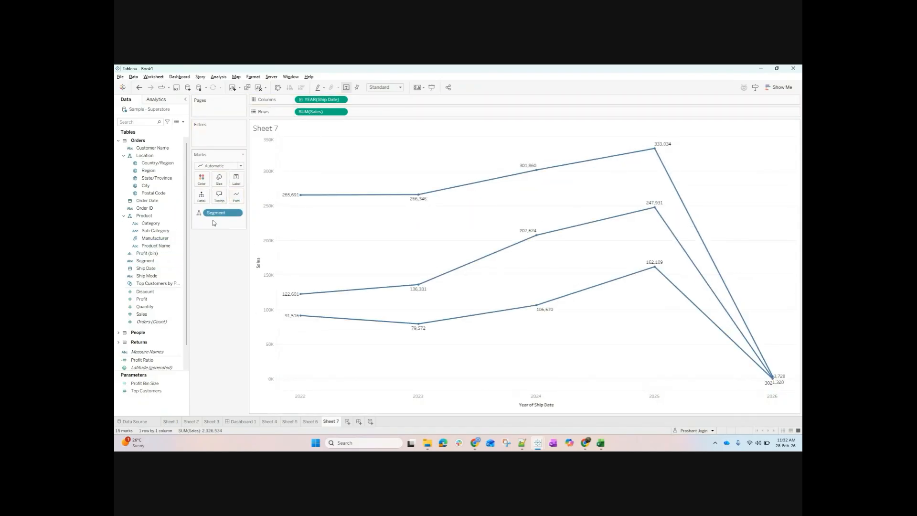
pyautogui.moveTo(213, 213); pyautogui.dragTo(203, 183)
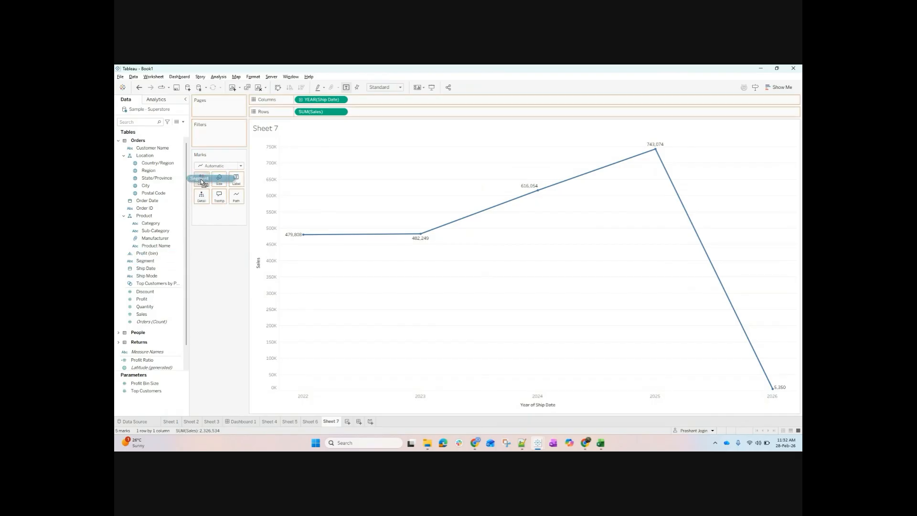
pyautogui.moveTo(202, 183); pyautogui.dragTo(201, 181)
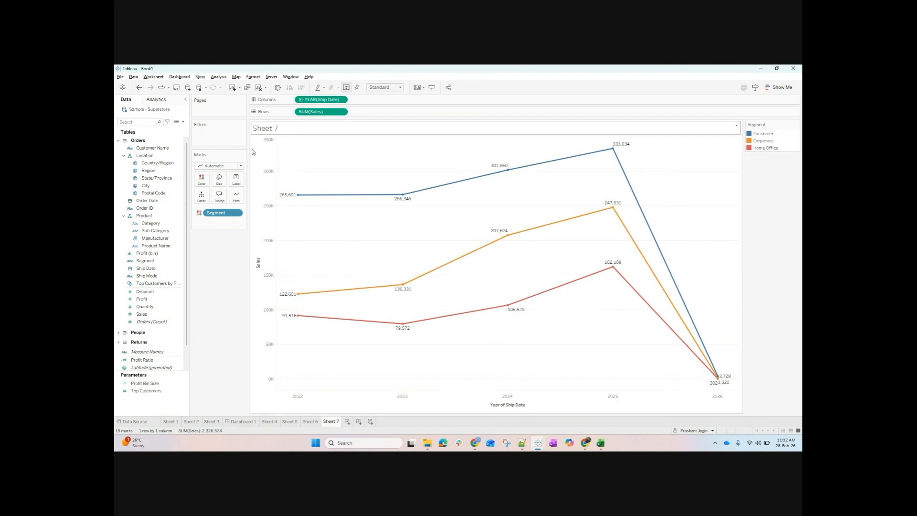
pyautogui.moveTo(309, 112); pyautogui.dragTo(202, 180)
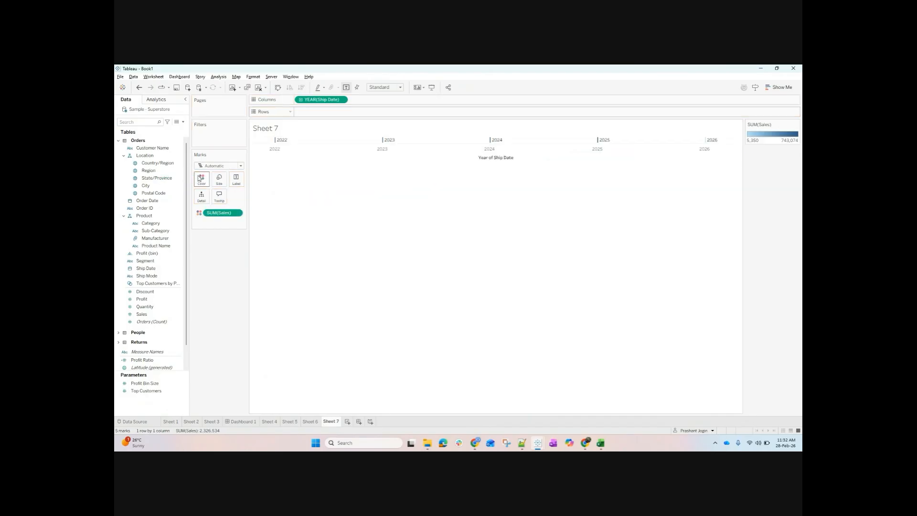
pyautogui.click(139, 87)
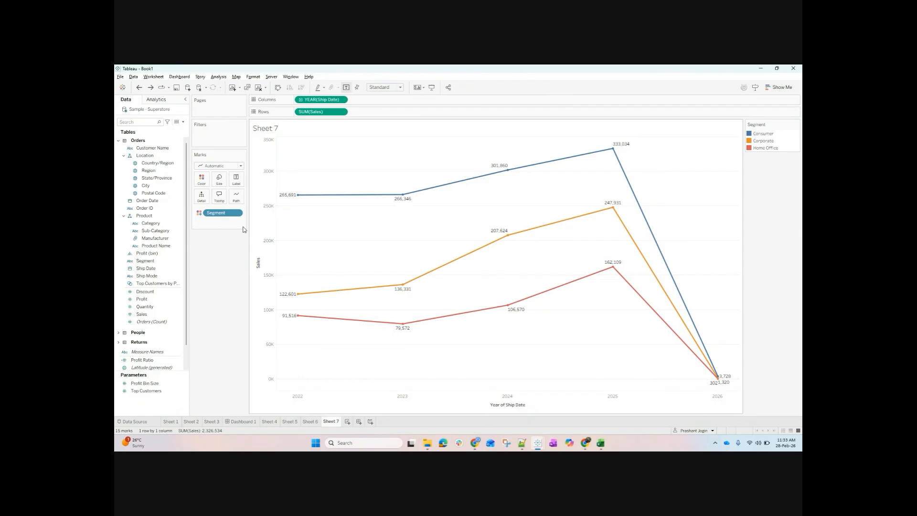
# Replace Segment with Category as the line colour, and highlight the Furniture line before clearing the selection.
pyautogui.click(146, 215)
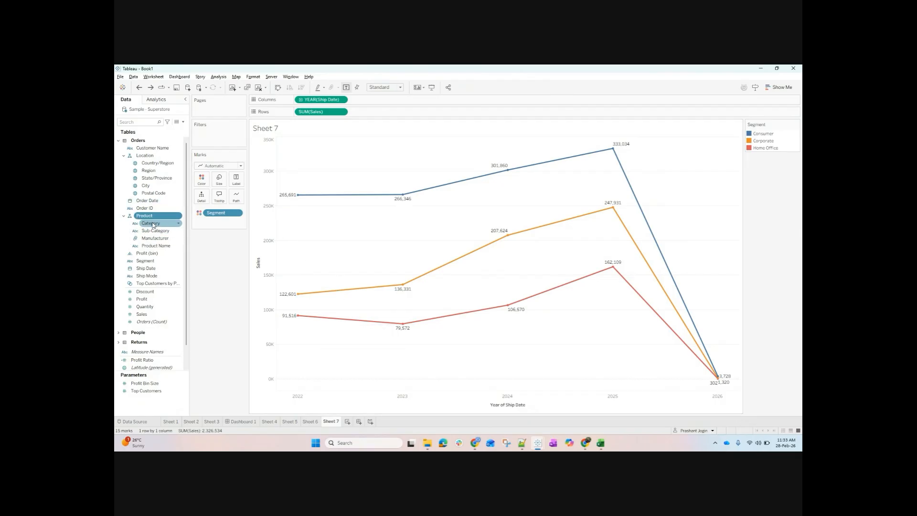
pyautogui.moveTo(153, 225); pyautogui.dragTo(222, 213)
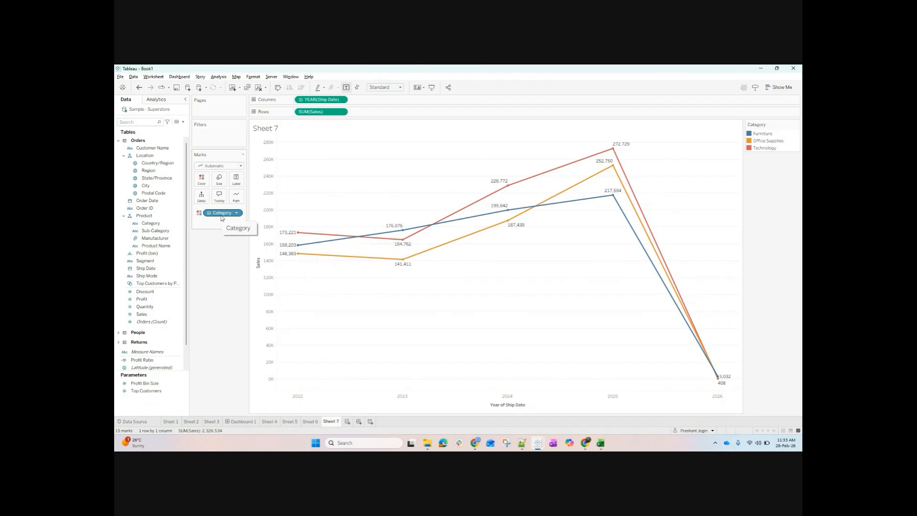
pyautogui.click(298, 246)
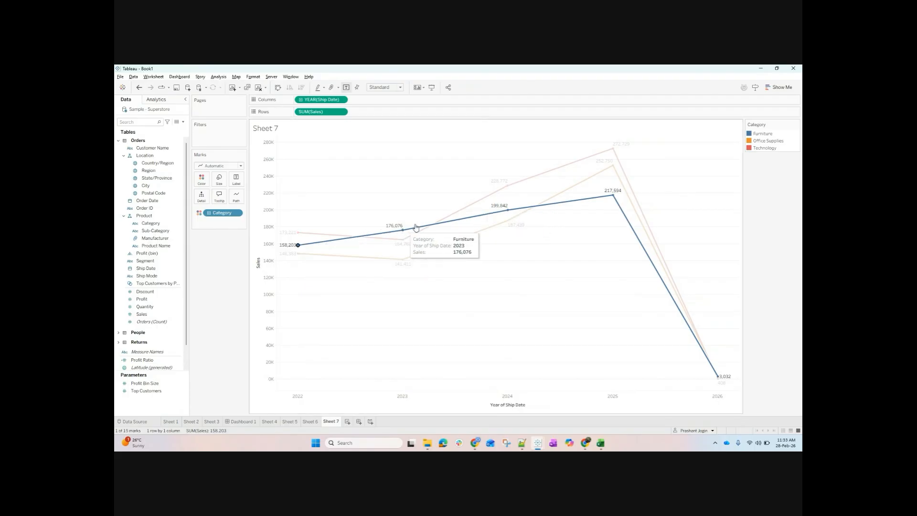
pyautogui.click(508, 278)
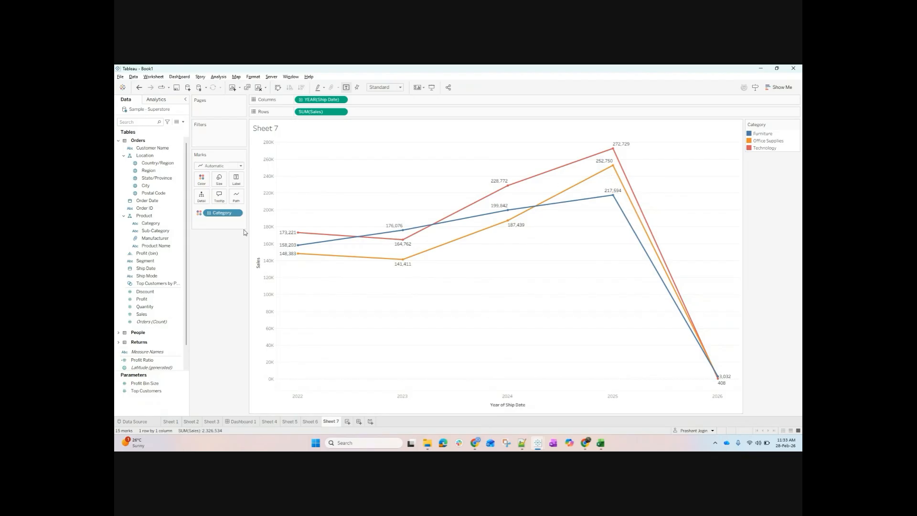
# Try removing Category from the line colours and undo the removal.
pyautogui.moveTo(222, 212); pyautogui.dragTo(313, 280)
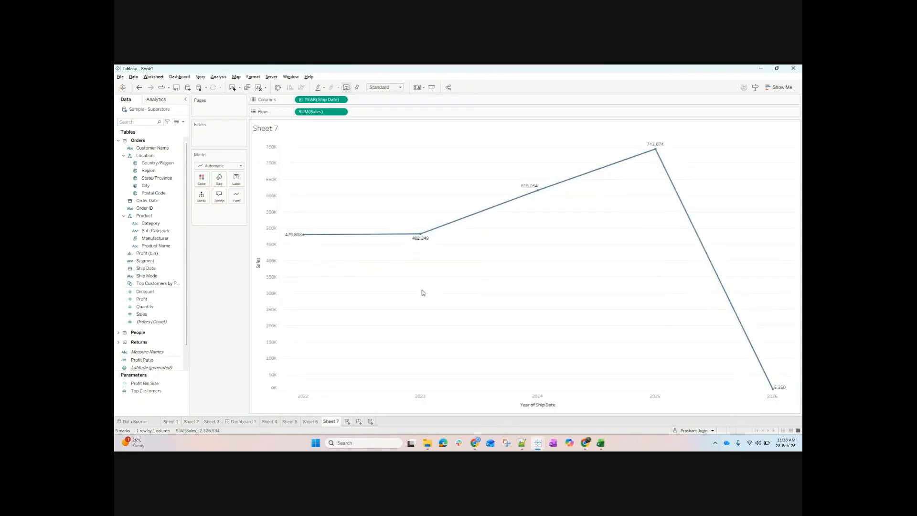
pyautogui.click(142, 89)
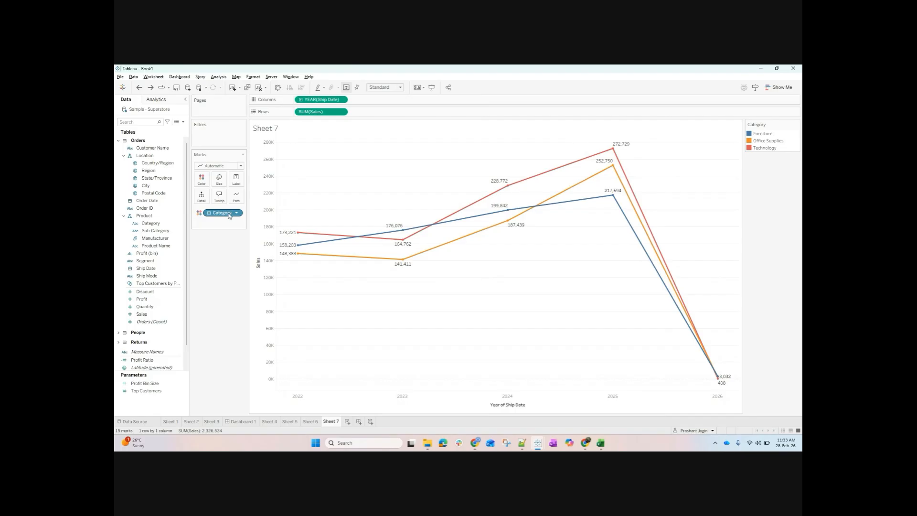
# Convert the line chart to a continuous area chart without Category, comparing it with the continuous line version.
pyautogui.click(778, 87)
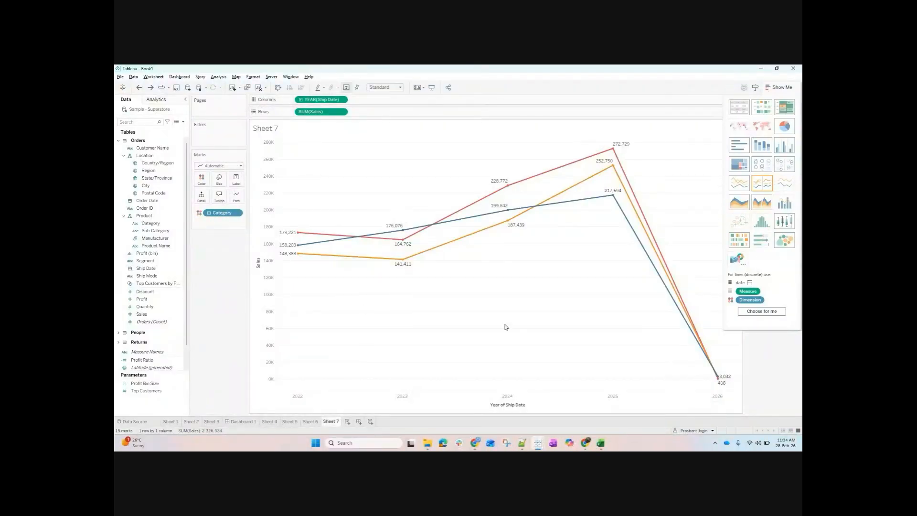
pyautogui.click(739, 209)
pyautogui.moveTo(222, 213); pyautogui.dragTo(217, 304)
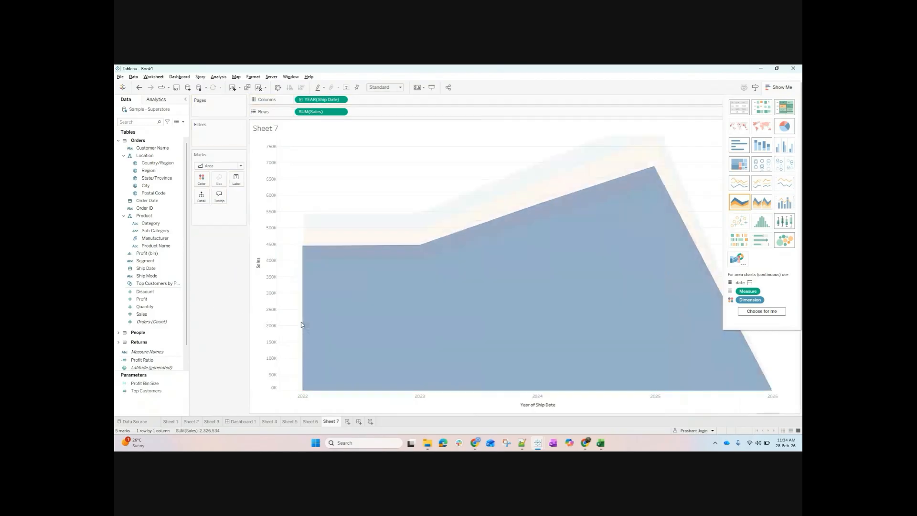
pyautogui.click(743, 192)
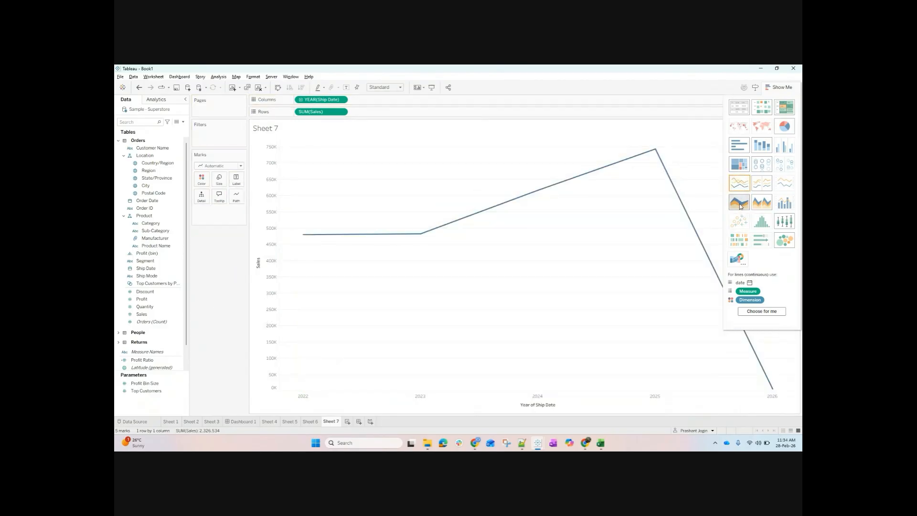
pyautogui.click(739, 202)
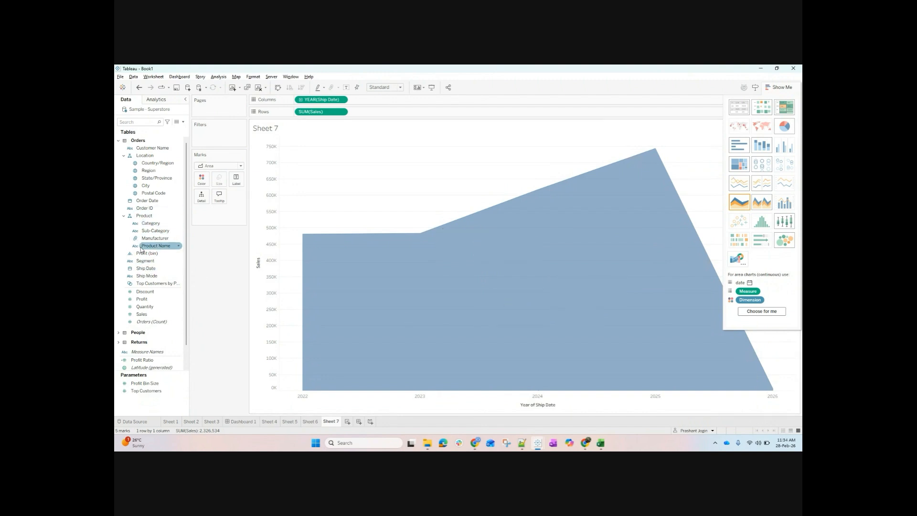
# Colour the area chart by Category, compare it with continuous lines, and undo the last switch back to area.
pyautogui.moveTo(150, 223); pyautogui.dragTo(200, 182)
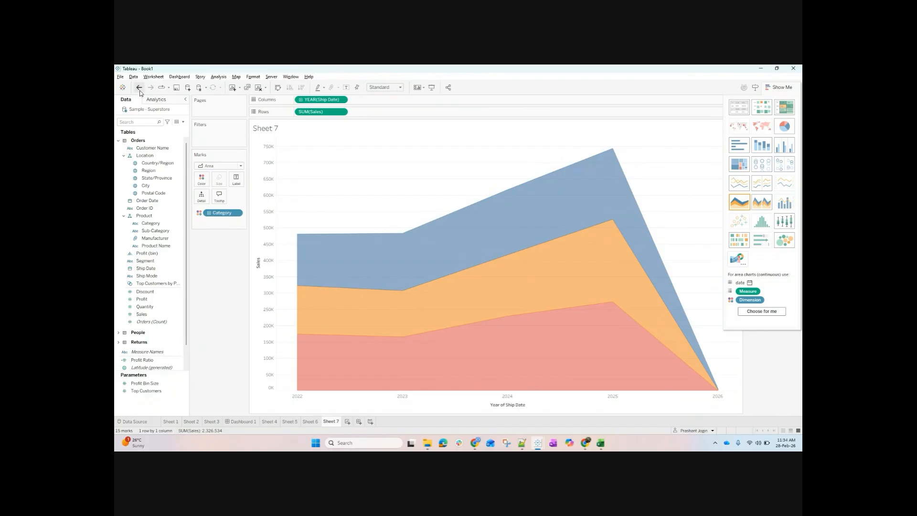
pyautogui.click(739, 188)
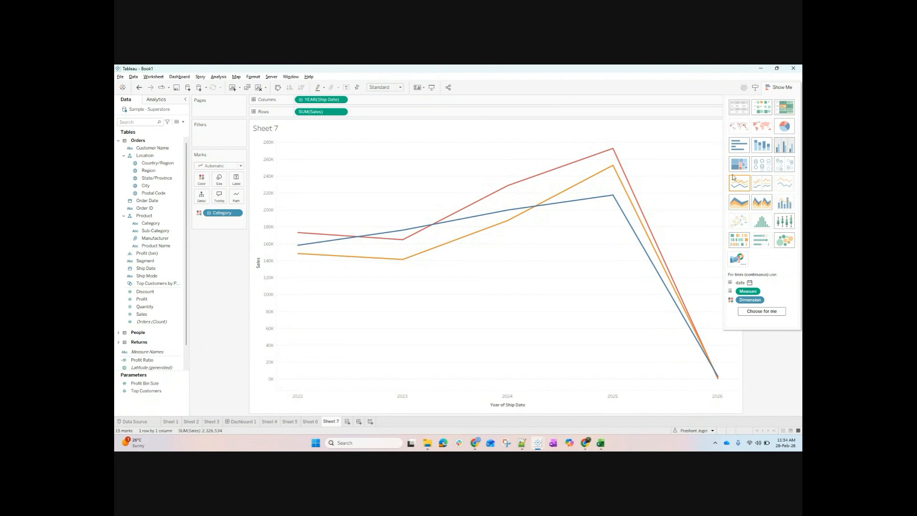
pyautogui.click(735, 206)
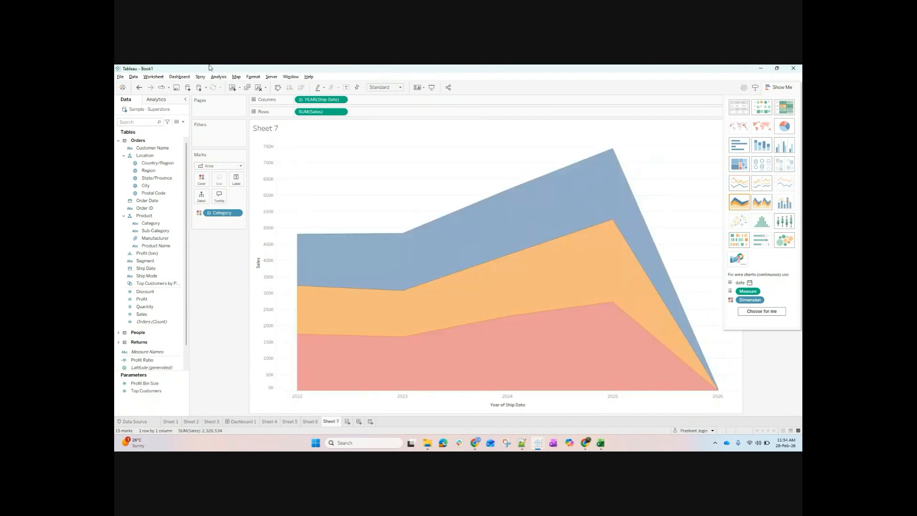
pyautogui.click(143, 87)
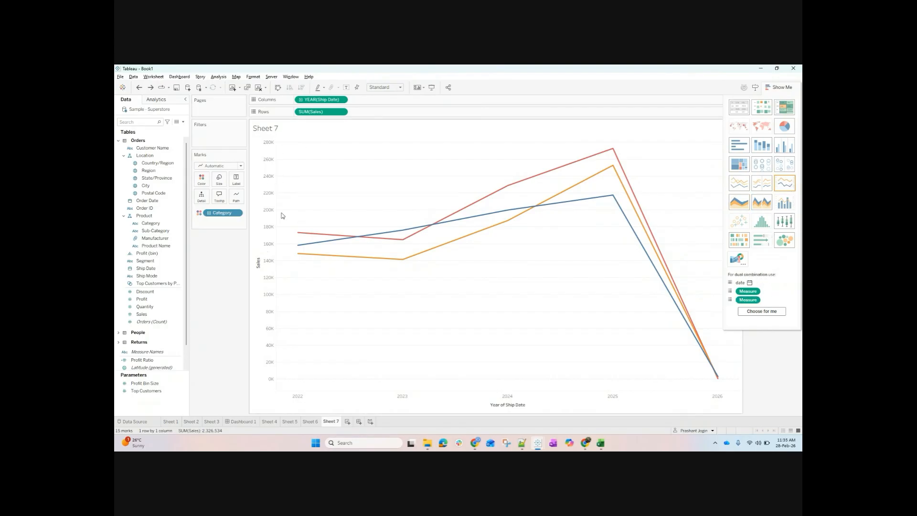
# Remove Category from the line colours and clear the whole sheet.
pyautogui.moveTo(214, 220); pyautogui.dragTo(224, 281)
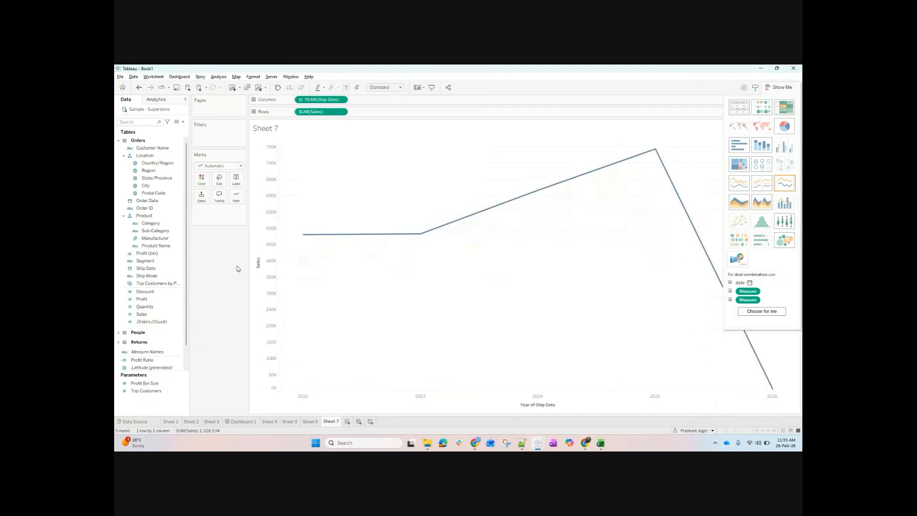
pyautogui.click(779, 87)
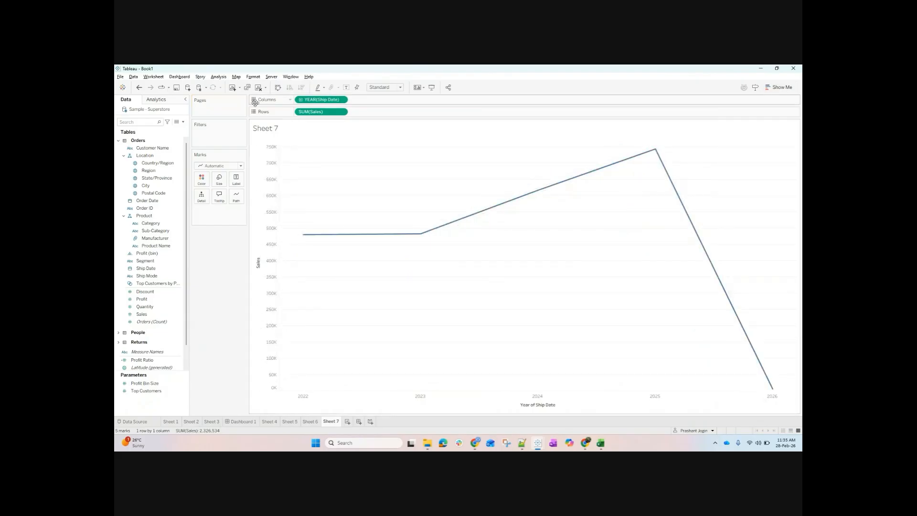
pyautogui.click(258, 87)
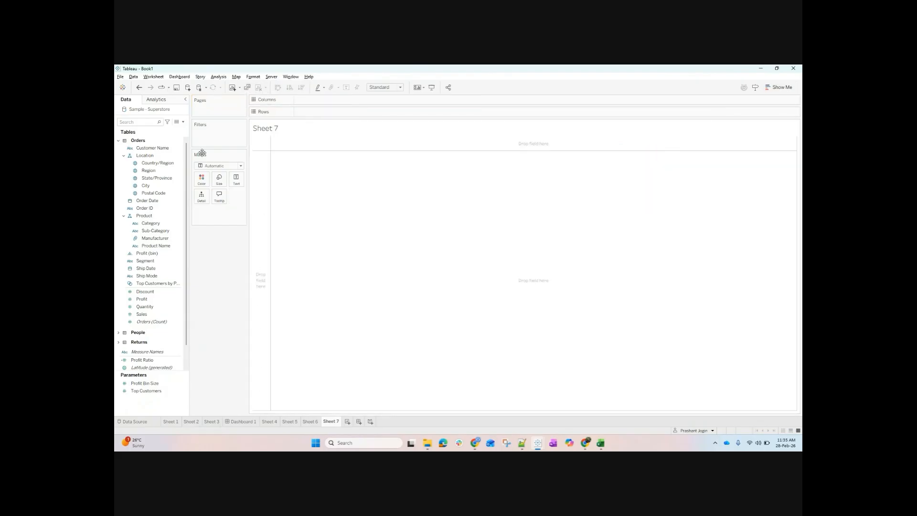
# Build discrete line charts with Ship Date year as columns and Sales and Quantity as rows.
pyautogui.moveTo(145, 267); pyautogui.dragTo(367, 103)
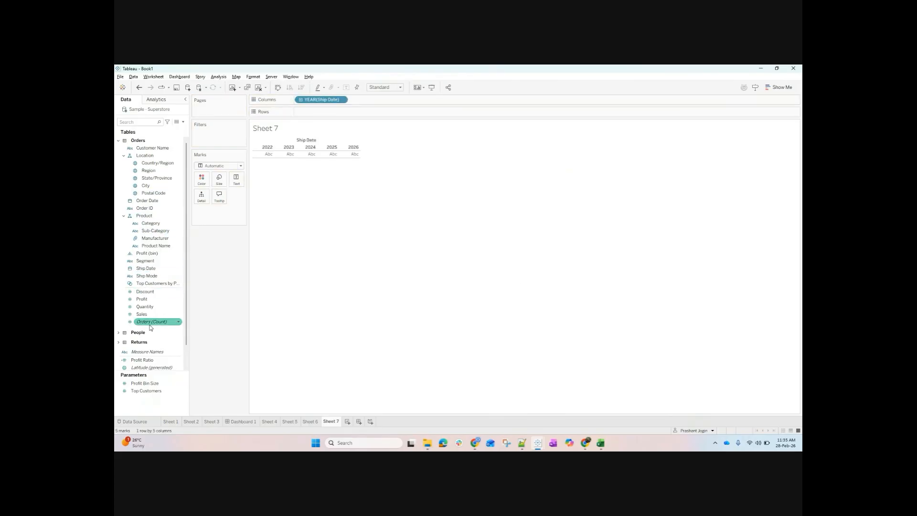
pyautogui.moveTo(152, 317); pyautogui.dragTo(339, 110)
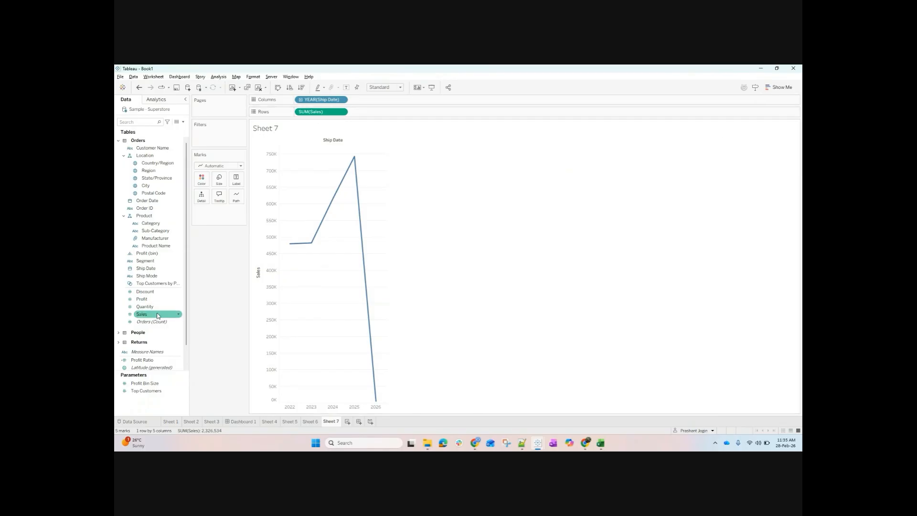
pyautogui.moveTo(160, 304); pyautogui.dragTo(176, 339)
pyautogui.moveTo(156, 308); pyautogui.dragTo(409, 121)
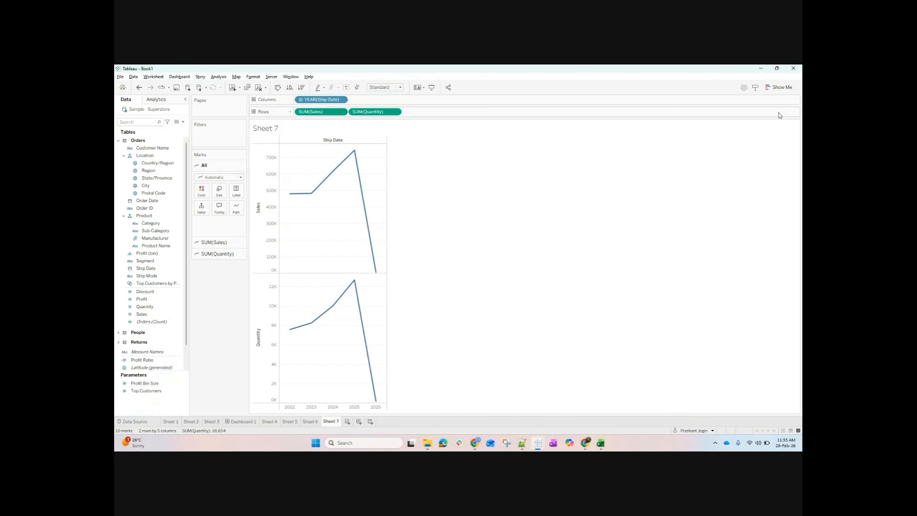
# Try the discrete lines chart type for Quantity and Sales, then settle on the dual combination chart.
pyautogui.click(779, 87)
pyautogui.click(764, 189)
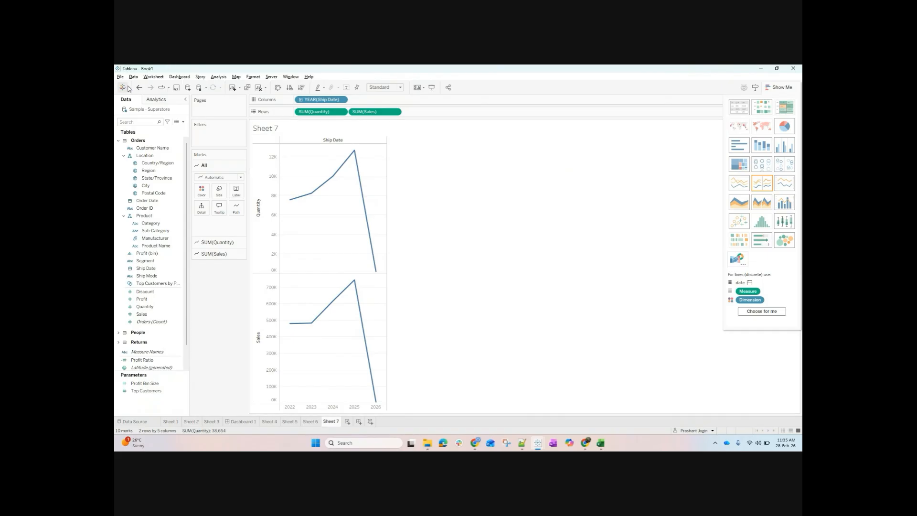
pyautogui.click(790, 185)
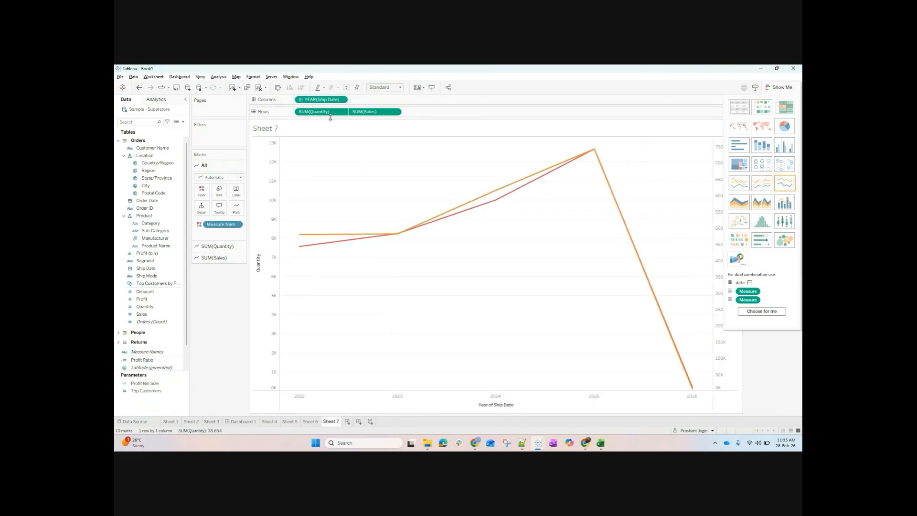
pyautogui.click(140, 88)
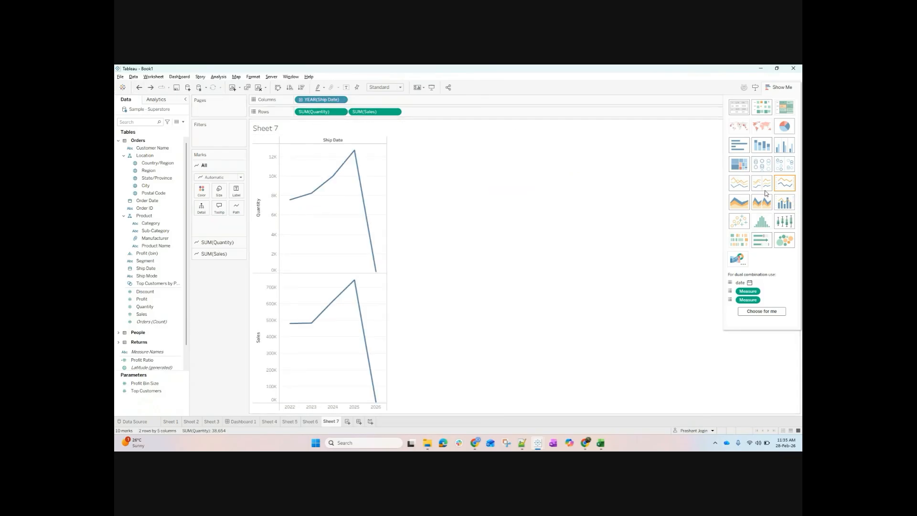
pyautogui.click(784, 187)
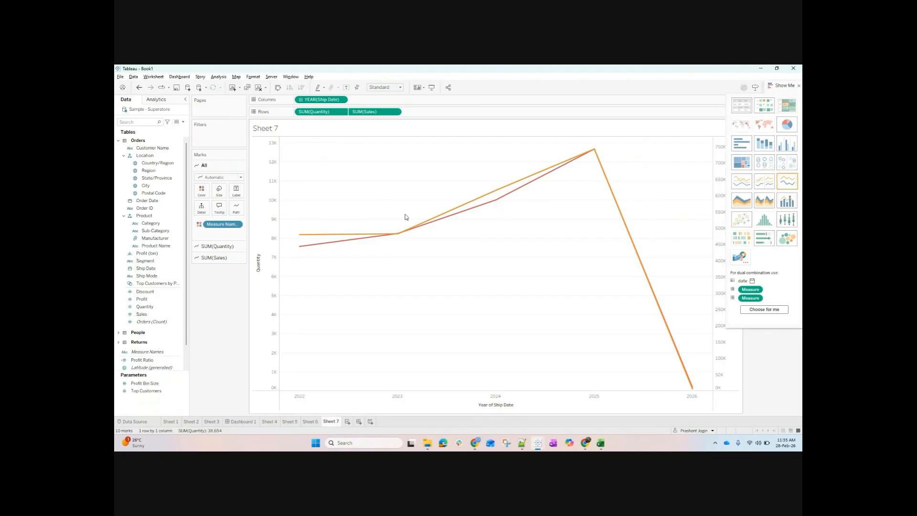
pyautogui.click(799, 88)
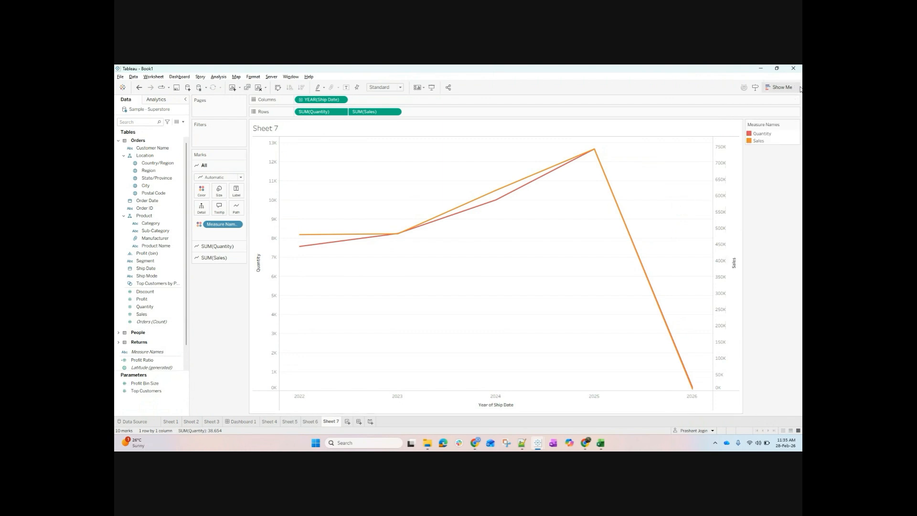
# Undo and redo the dual combination conversion to compare it with the separate Quantity and Sales charts.
pyautogui.click(138, 88)
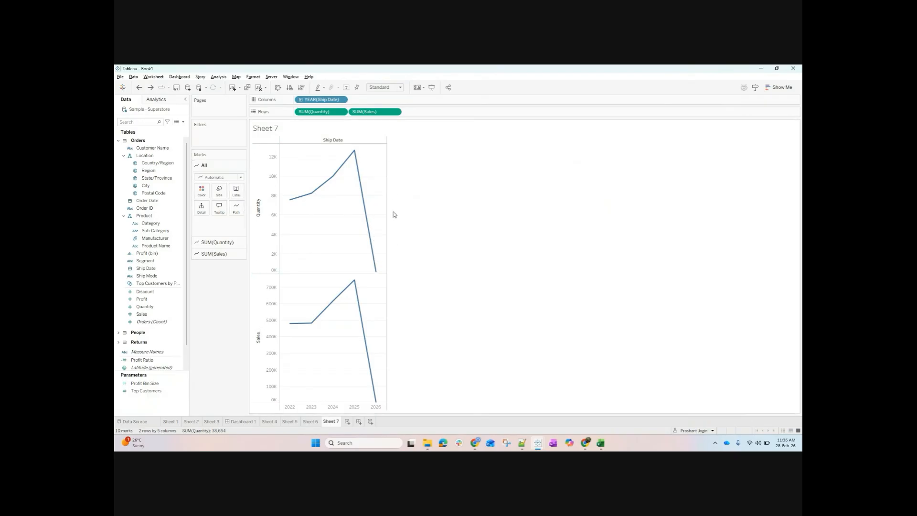
pyautogui.click(151, 87)
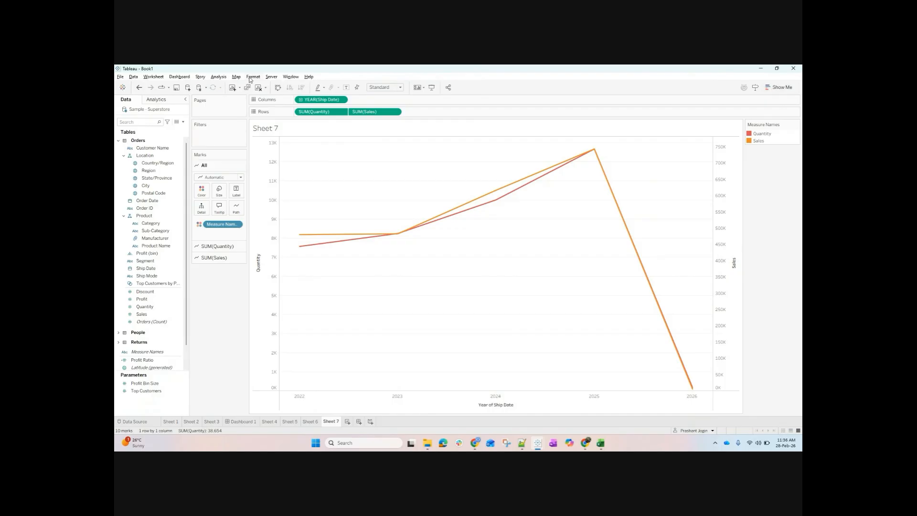
pyautogui.click(778, 86)
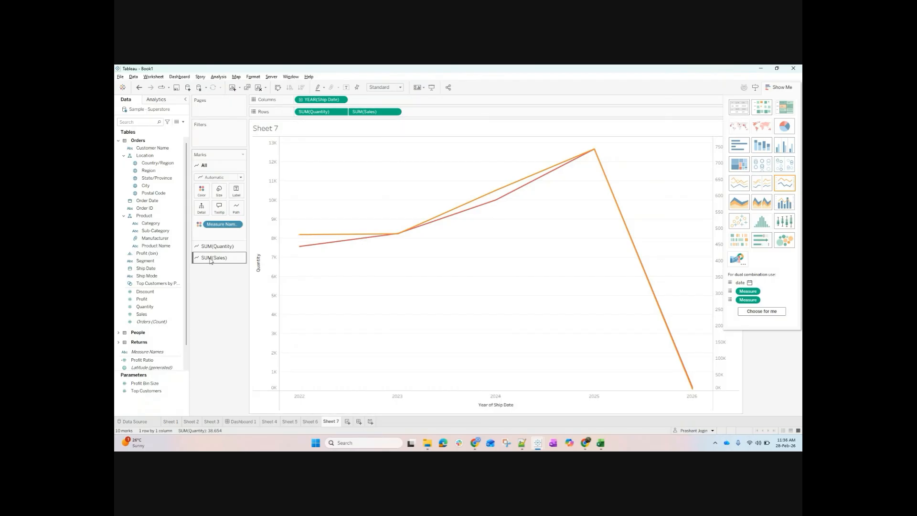
pyautogui.click(783, 87)
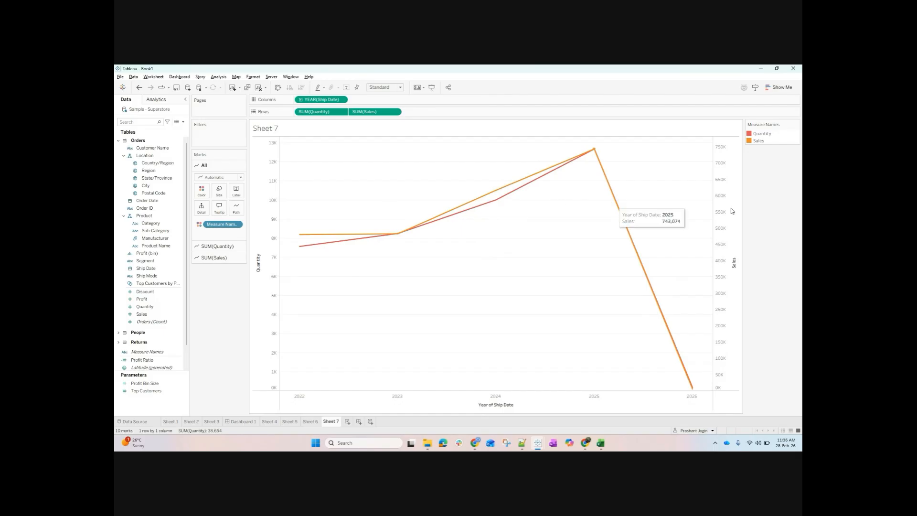
# Synchronize the Sales axis with the Quantity axis, and undo and redo it to compare both scalings.
pyautogui.click(395, 112)
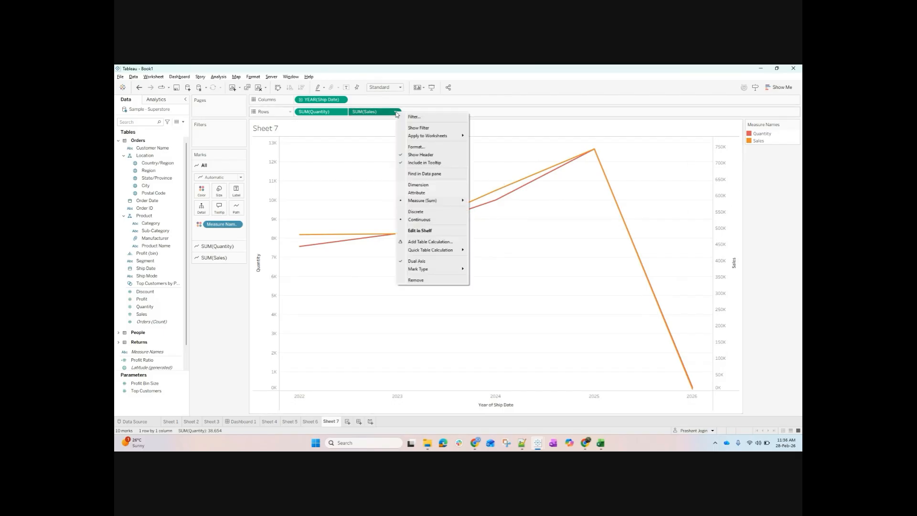
pyautogui.click(725, 195)
pyautogui.rightClick(724, 194)
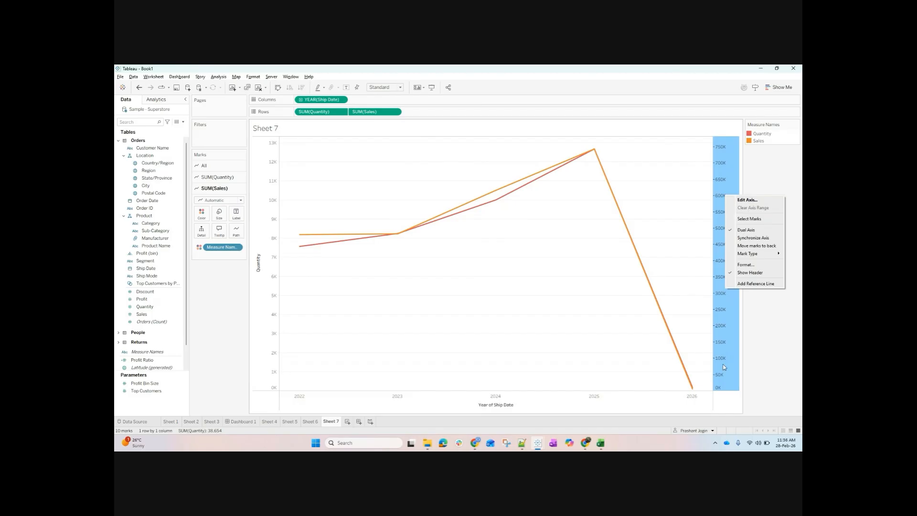
pyautogui.click(747, 238)
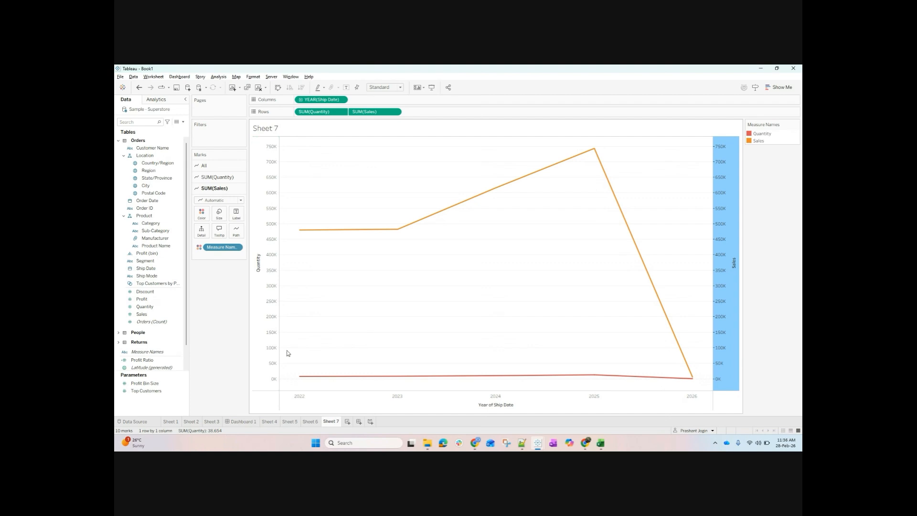
pyautogui.click(139, 87)
pyautogui.click(150, 87)
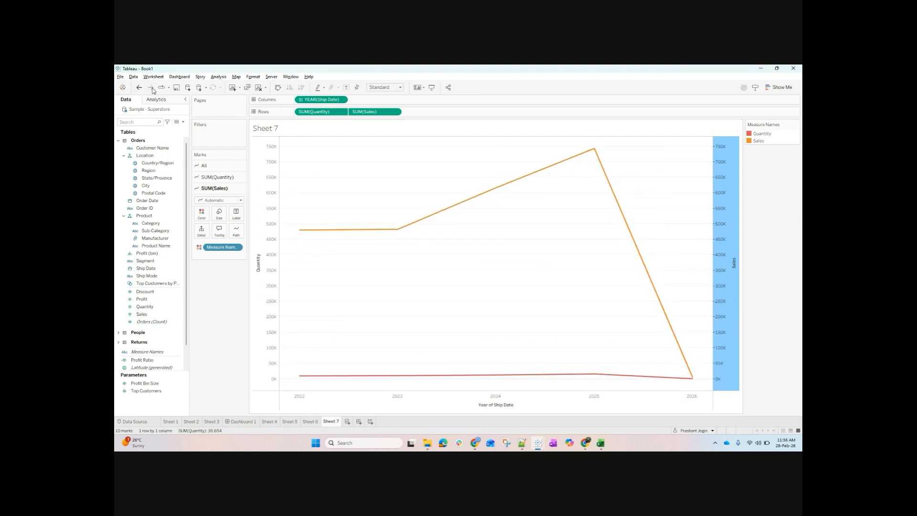
# Inspect the Quantity line on the synchronized axes, then undo the axis synchronization after comparing both versions.
pyautogui.click(669, 286)
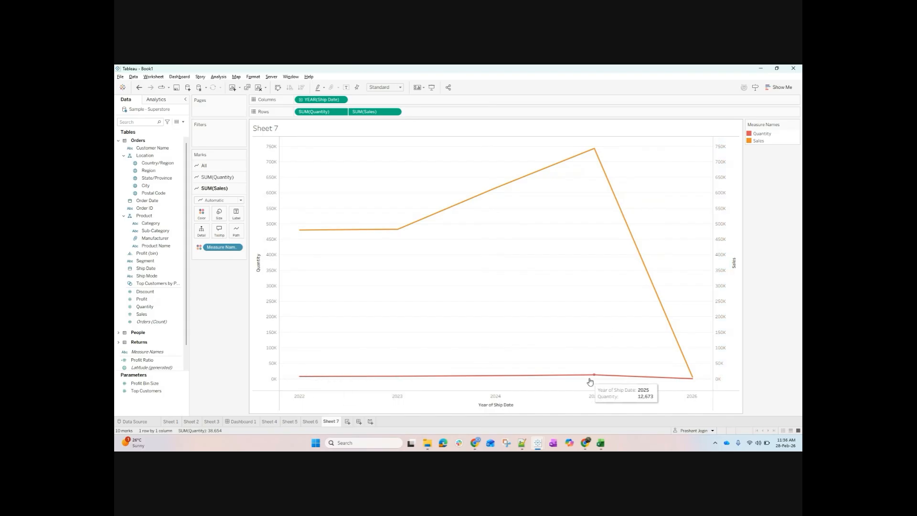
pyautogui.moveTo(303, 381)
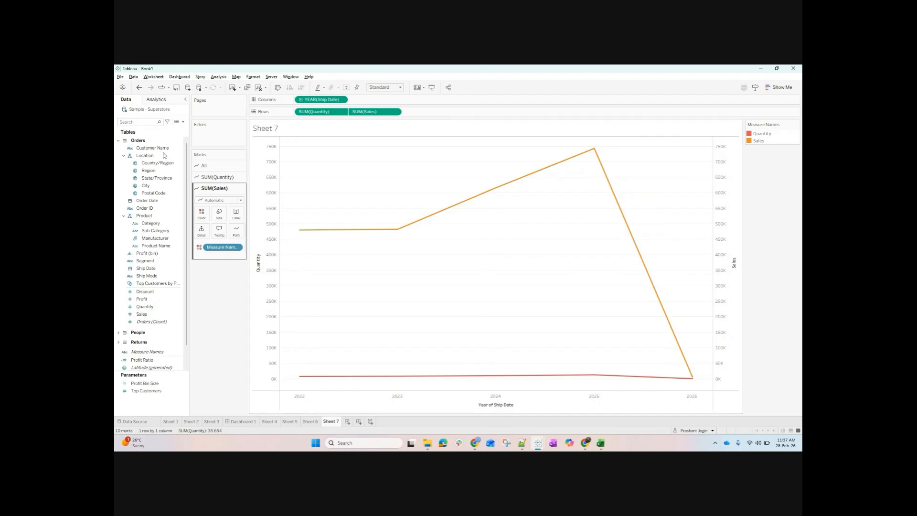
pyautogui.click(139, 88)
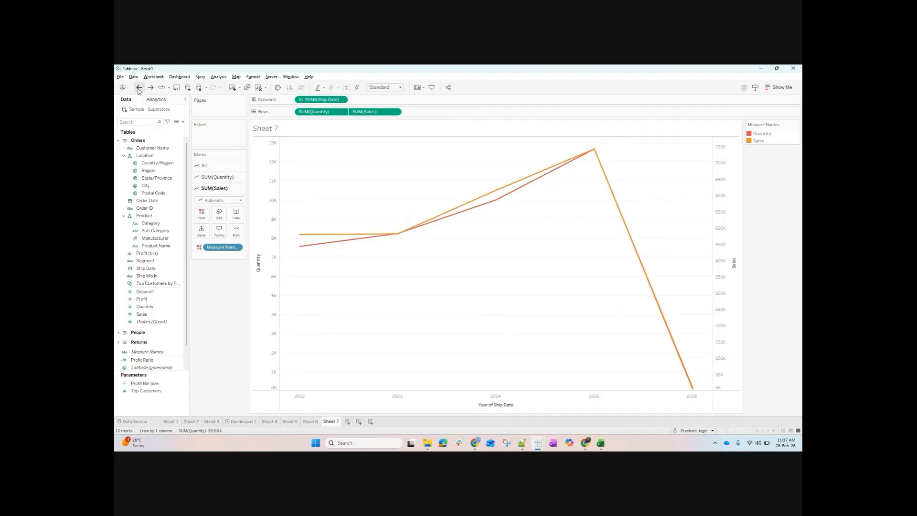
pyautogui.click(152, 88)
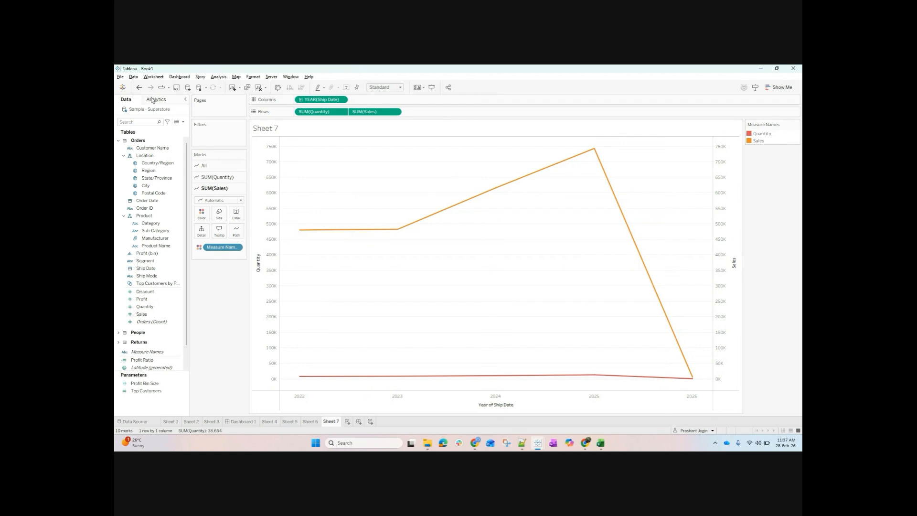
pyautogui.click(139, 87)
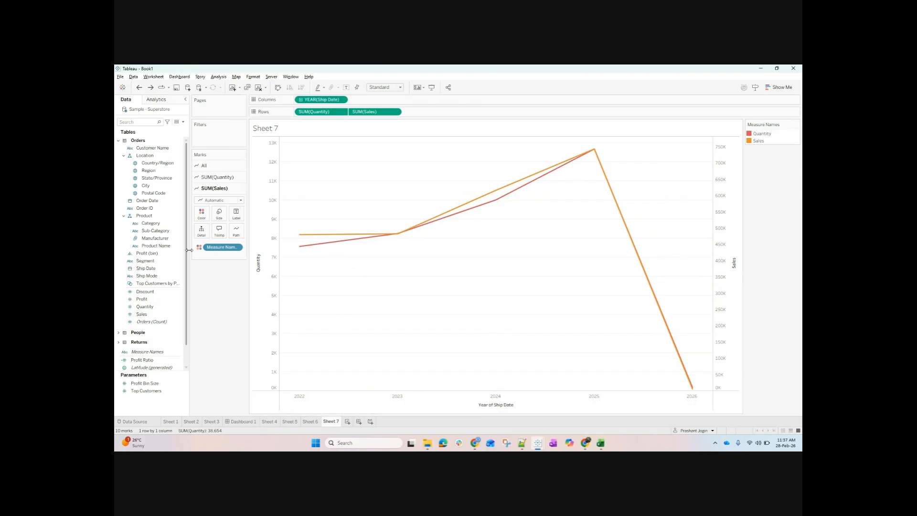
# Change the colour of the Sales line to green from the Automatic palette.
pyautogui.doubleClick(758, 140)
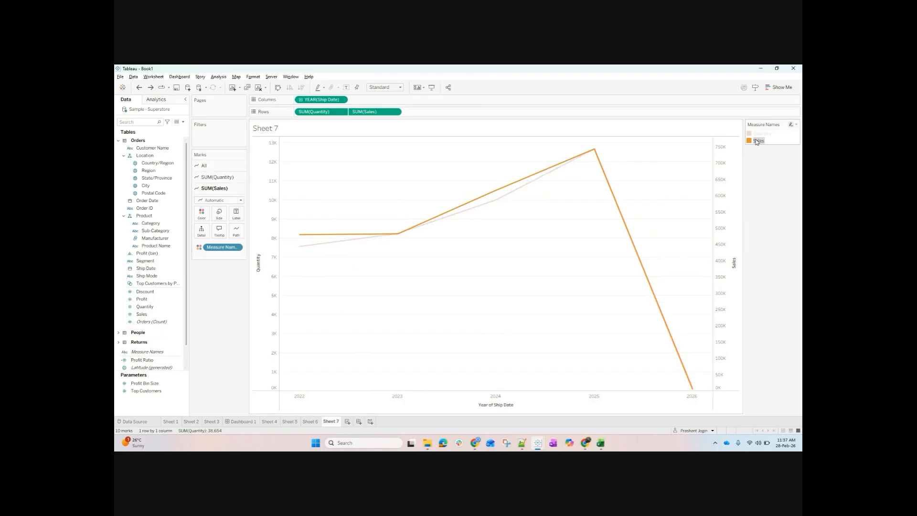
pyautogui.click(467, 259)
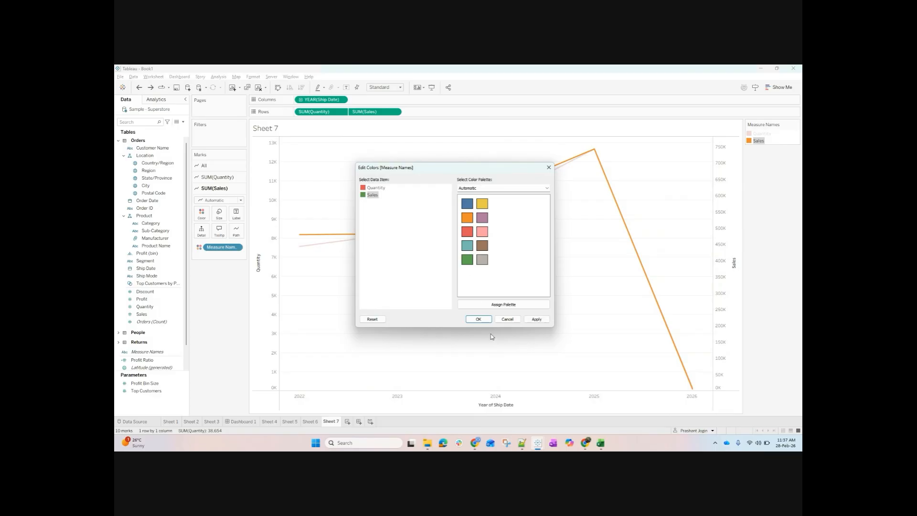
pyautogui.click(478, 318)
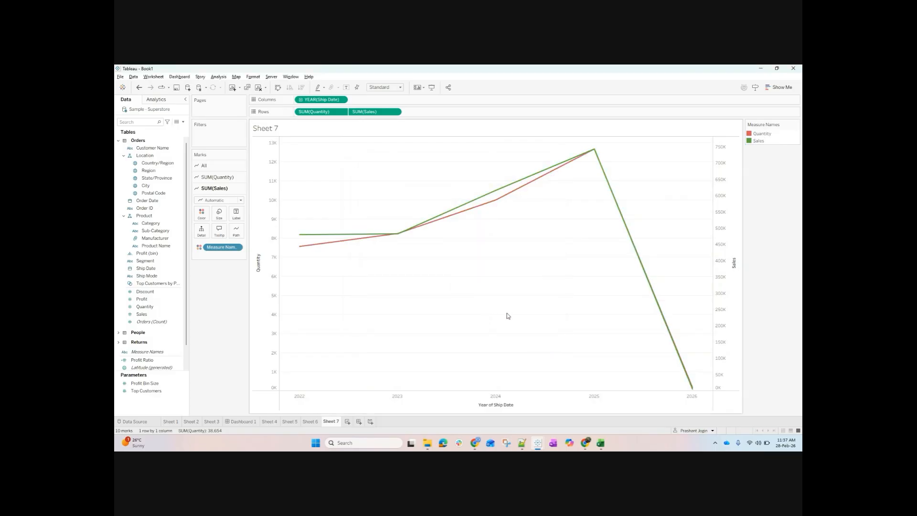
# Synchronize the Quantity axis with the Sales axis in the dual line chart by Ship Date year.
pyautogui.moveTo(300, 249)
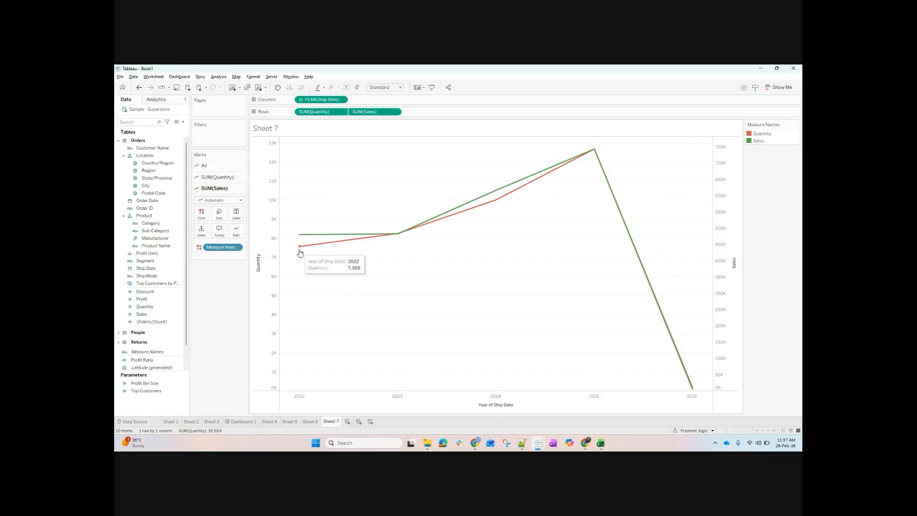
pyautogui.moveTo(393, 236)
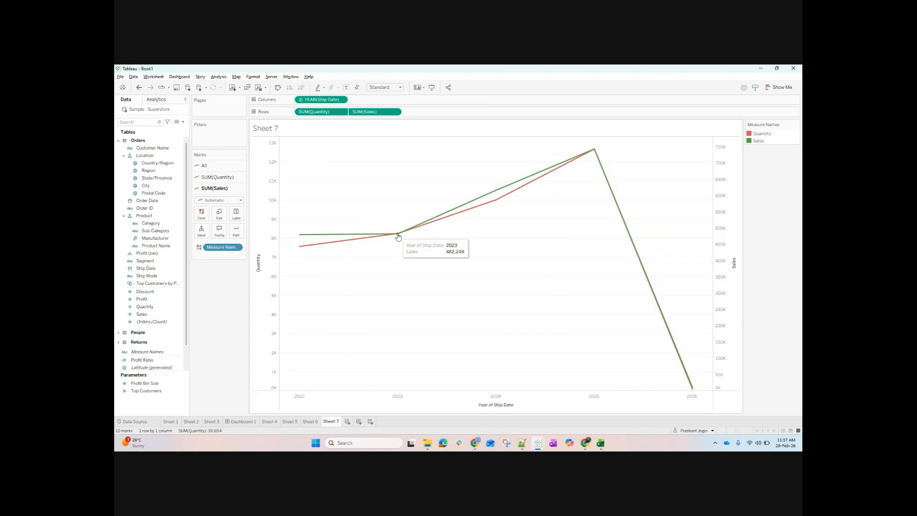
pyautogui.moveTo(594, 150)
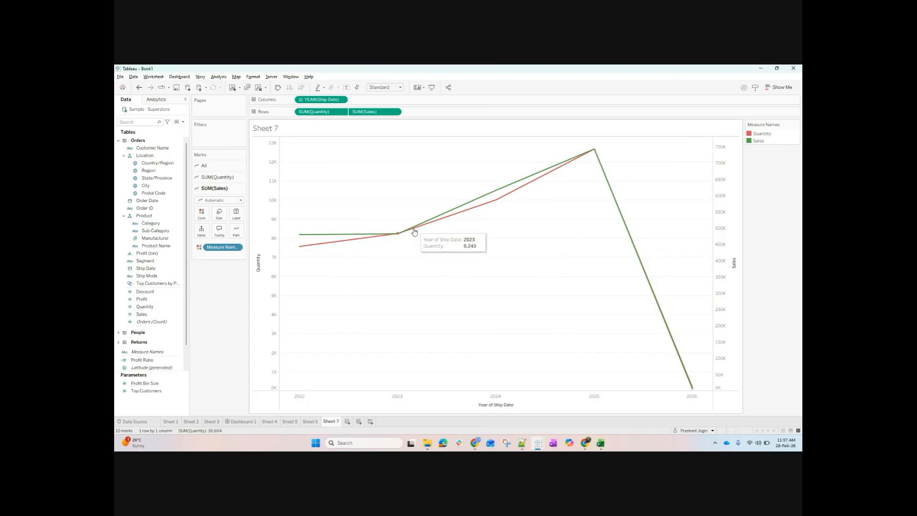
pyautogui.moveTo(322, 236)
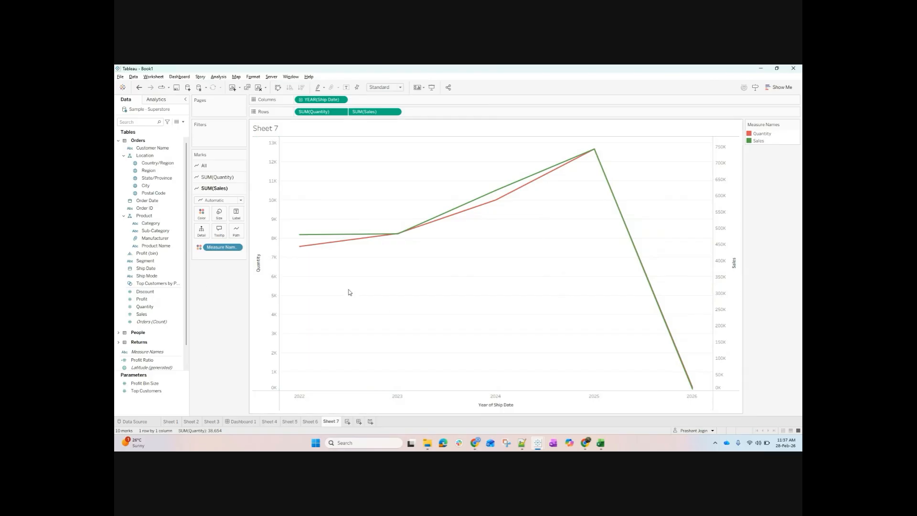
pyautogui.rightClick(271, 262)
pyautogui.click(299, 298)
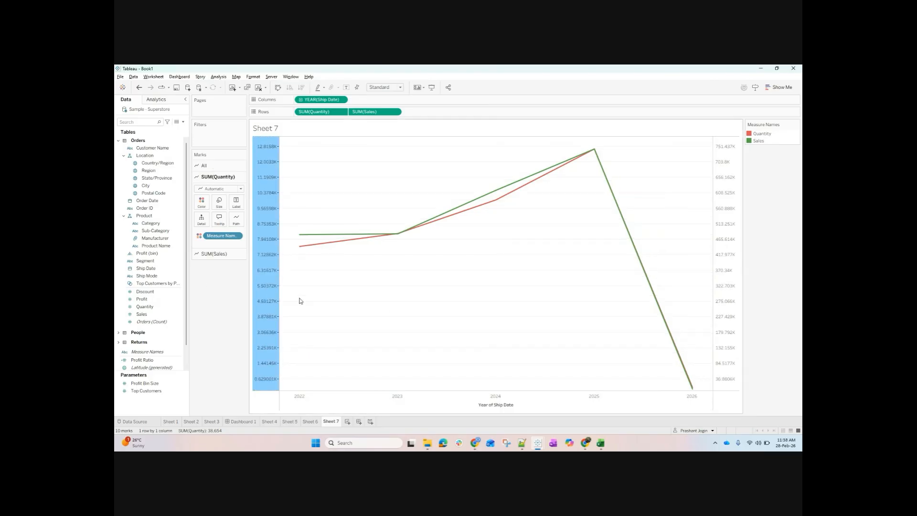
pyautogui.click(436, 320)
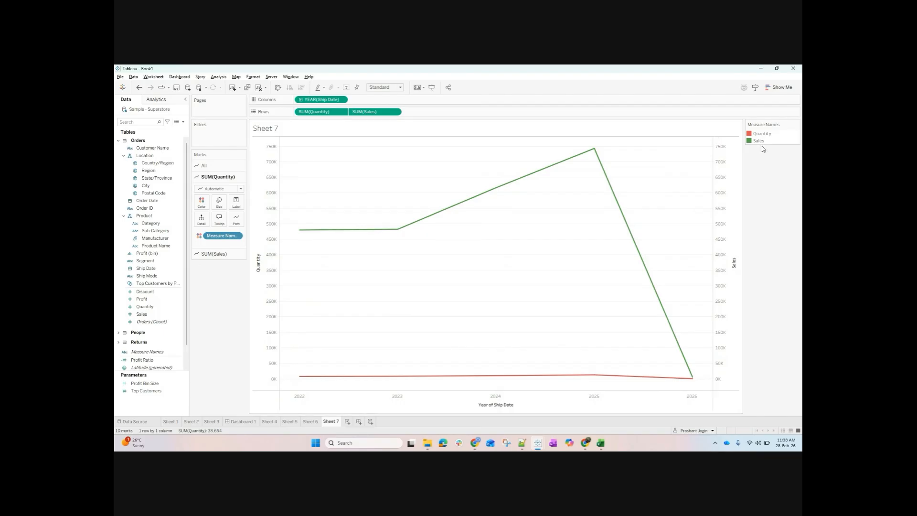
# Review the tick mark settings of the Quantity axis and close them without making changes.
pyautogui.click(780, 89)
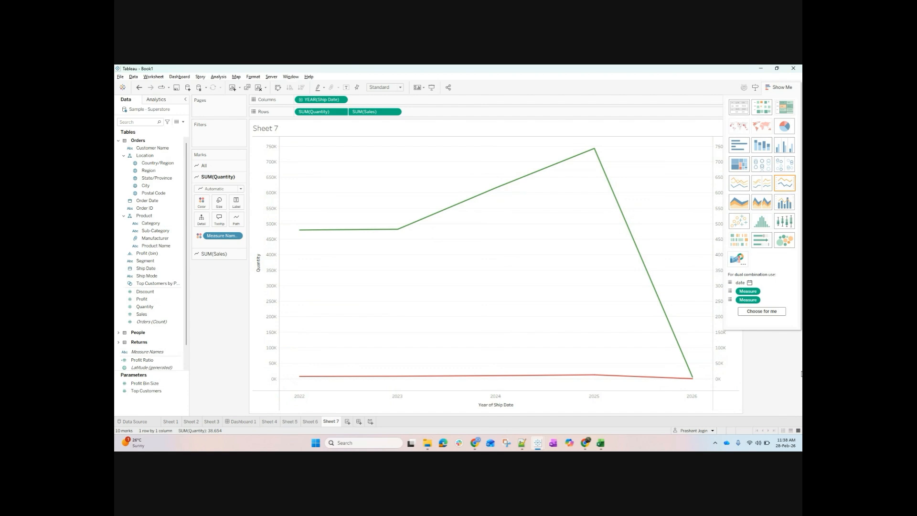
pyautogui.click(781, 88)
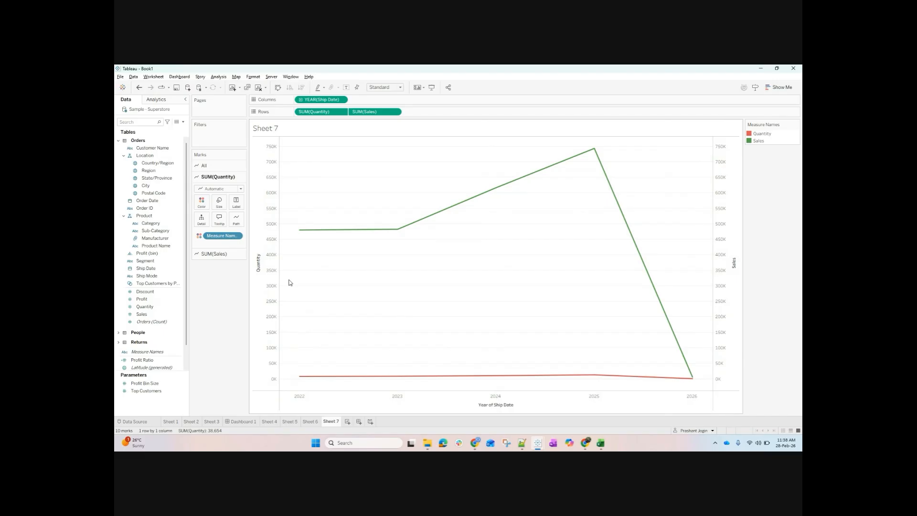
pyautogui.rightClick(271, 213)
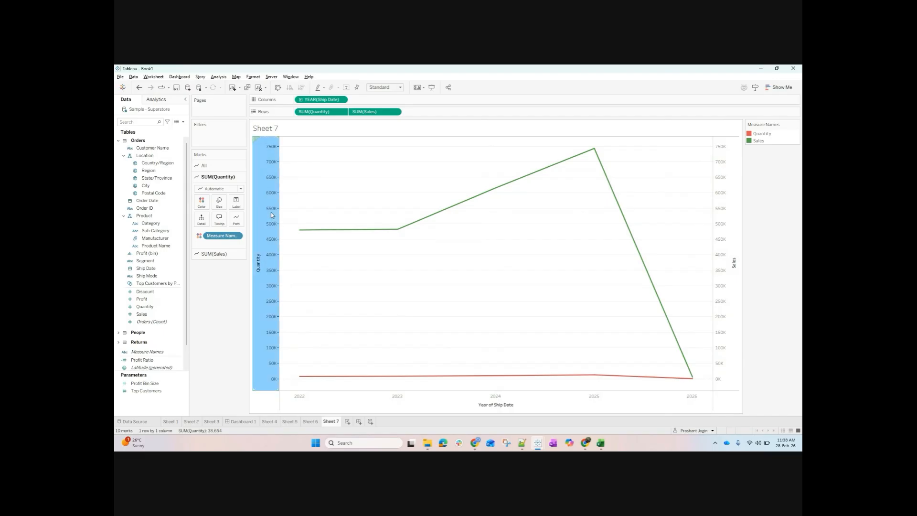
pyautogui.click(292, 218)
pyautogui.click(499, 149)
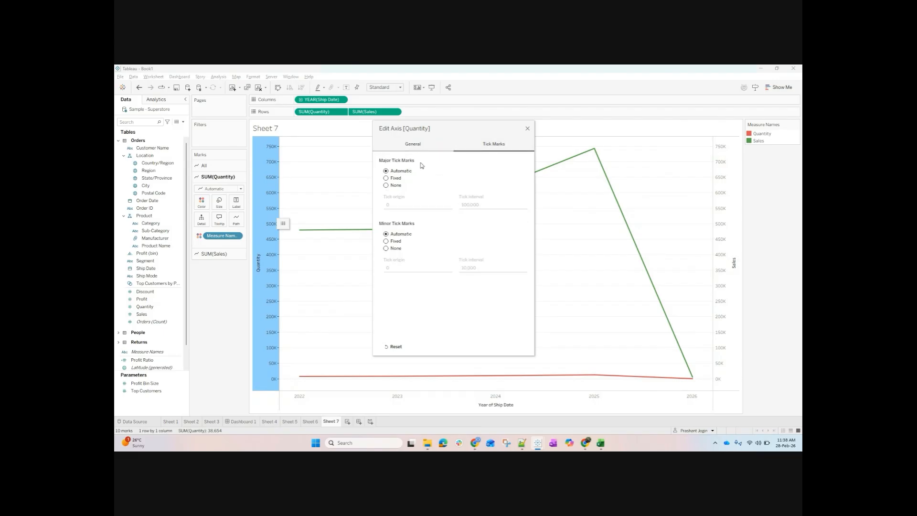
pyautogui.click(527, 128)
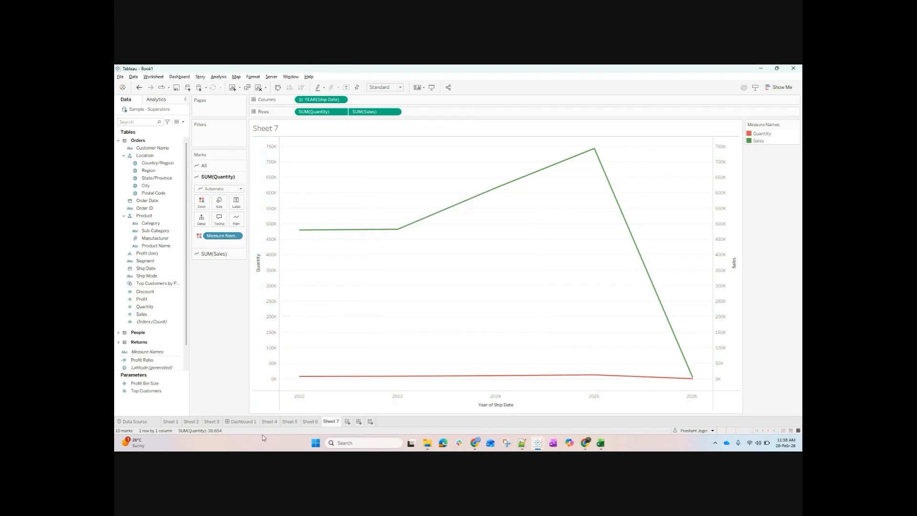
pyautogui.click(256, 345)
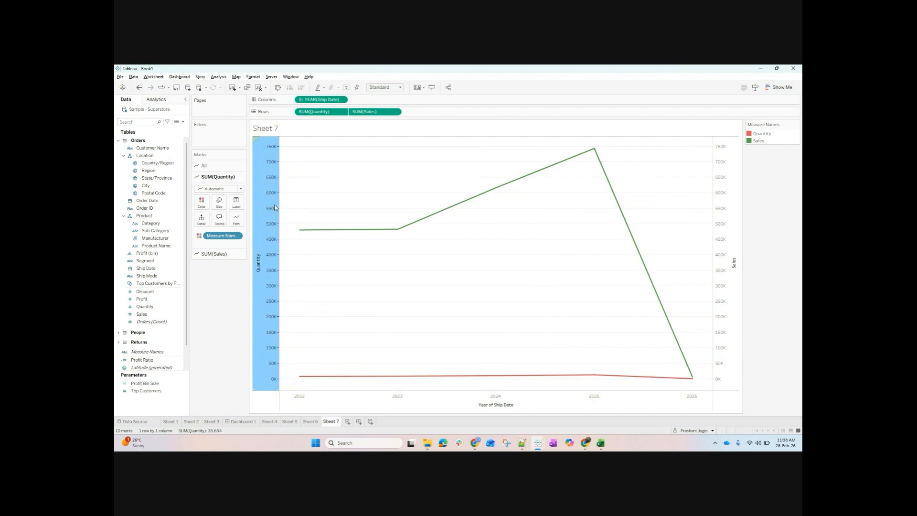
pyautogui.click(265, 153)
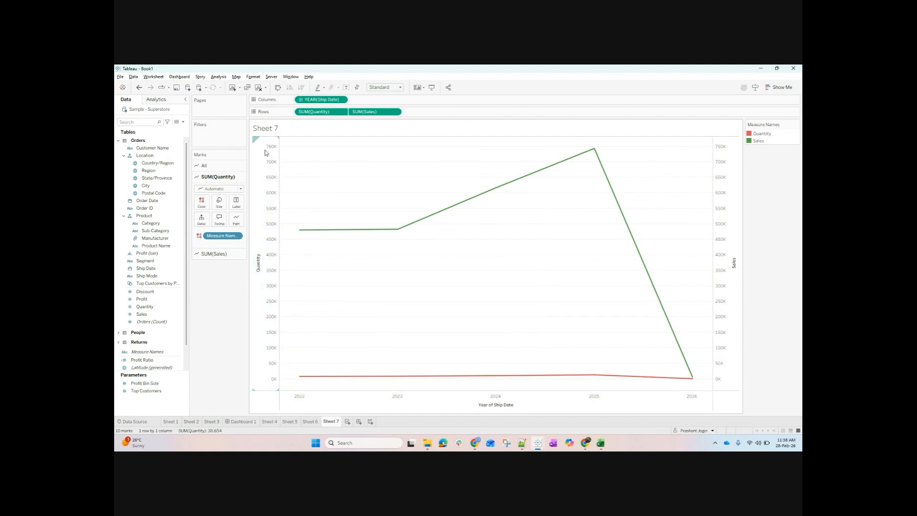
pyautogui.moveTo(591, 153)
pyautogui.moveTo(695, 381)
pyautogui.rightClick(275, 317)
pyautogui.click(327, 278)
# Try fixed major tick marks with origin 0 and interval 100,000 on the Quantity axis, and undo them while restoring the axis synchronization.
pyautogui.rightClick(279, 310)
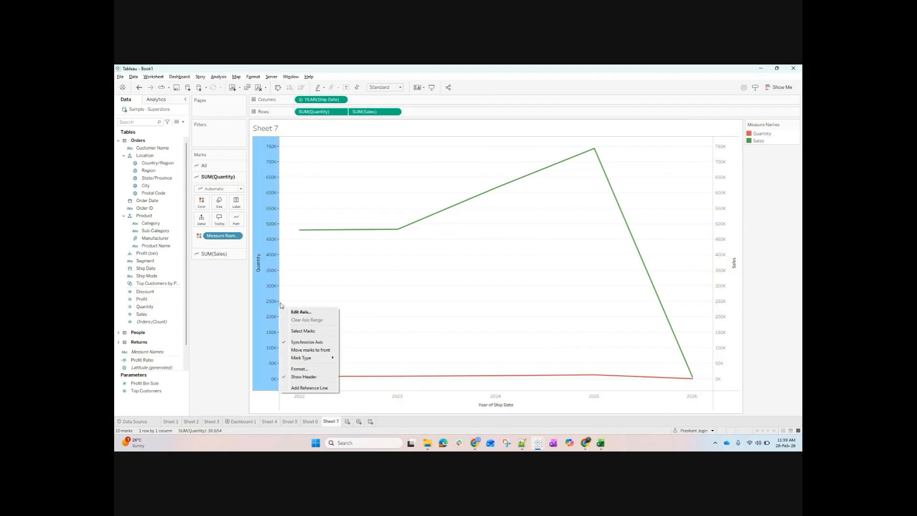
pyautogui.click(291, 312)
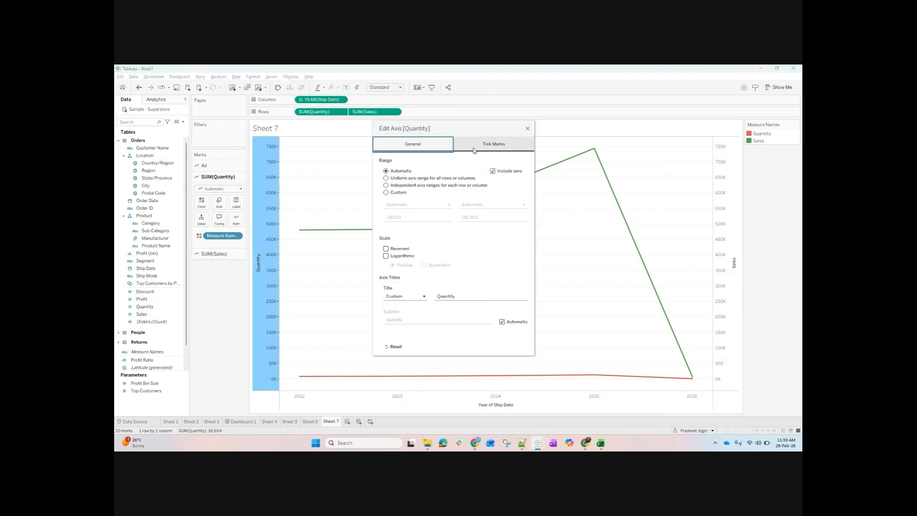
pyautogui.click(476, 148)
pyautogui.click(394, 179)
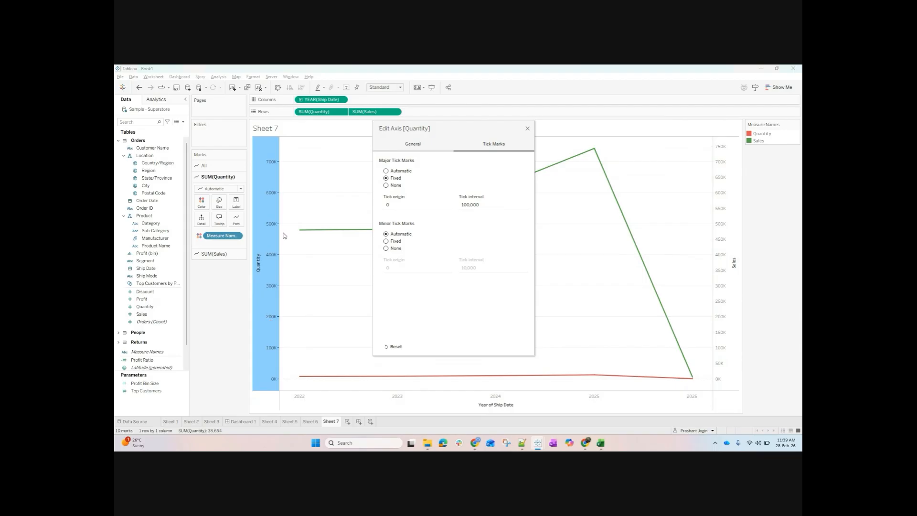
pyautogui.click(527, 128)
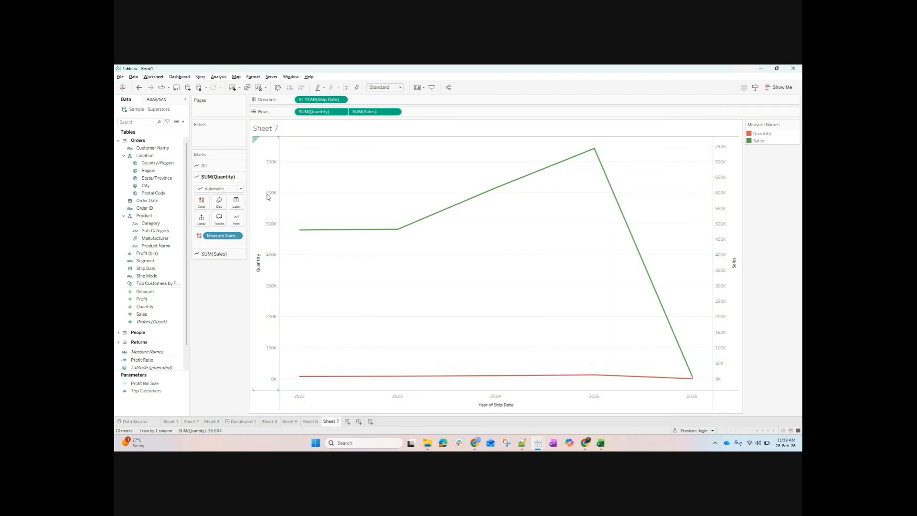
pyautogui.click(142, 89)
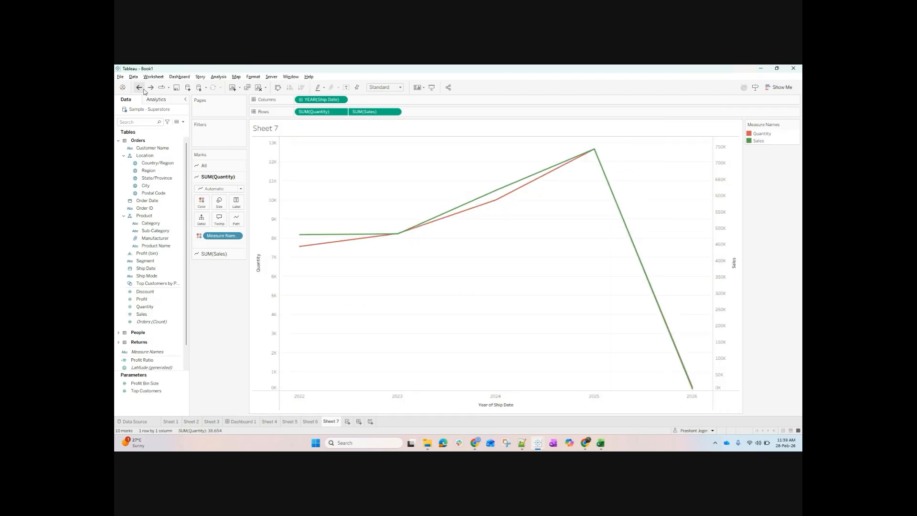
pyautogui.click(150, 88)
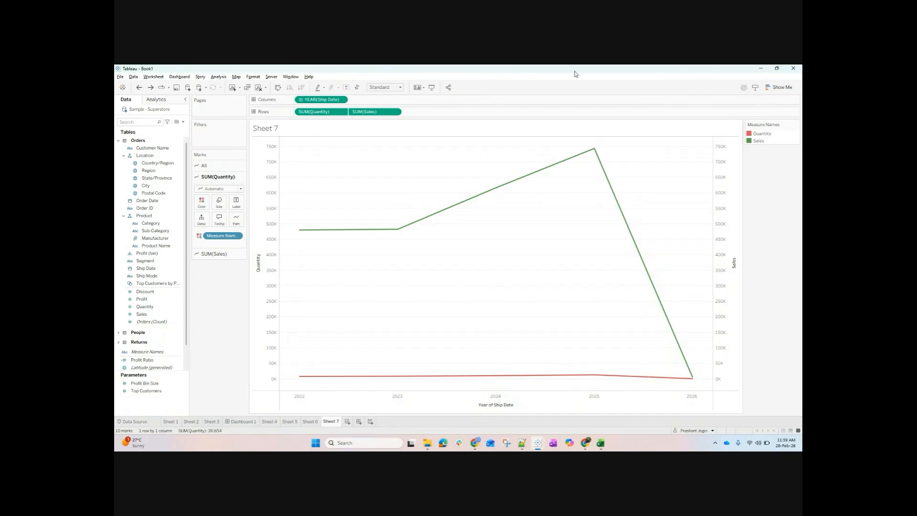
# Try the Bar-Line dual combination chart type for Quantity and Sales, and undo the conversion to compare it with the lines.
pyautogui.click(776, 87)
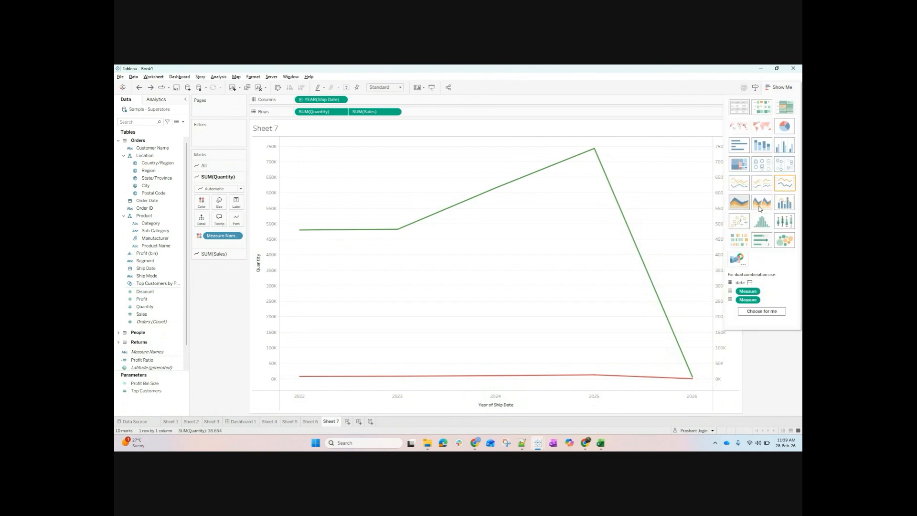
pyautogui.click(784, 204)
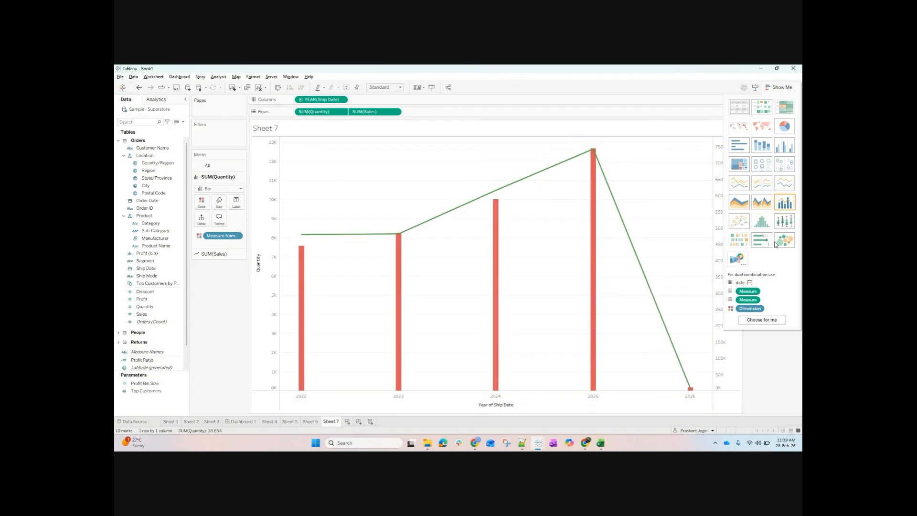
pyautogui.click(781, 87)
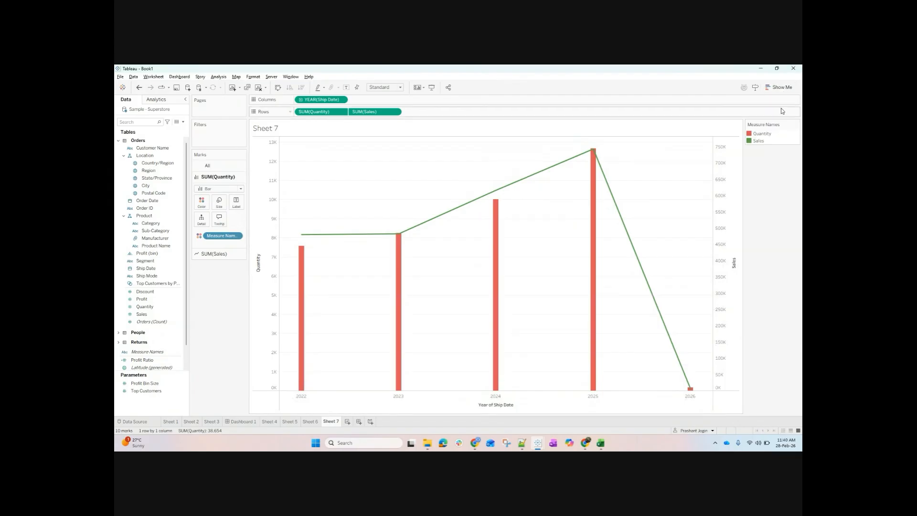
pyautogui.click(781, 88)
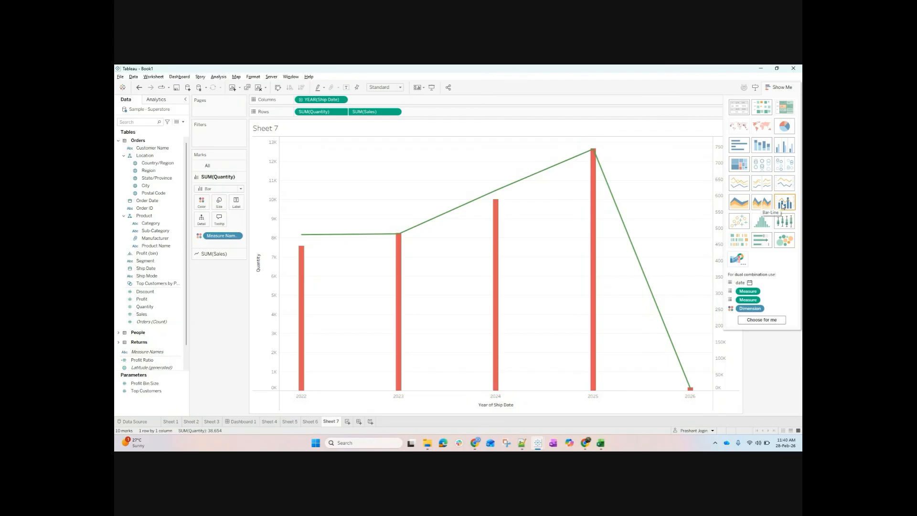
pyautogui.click(775, 89)
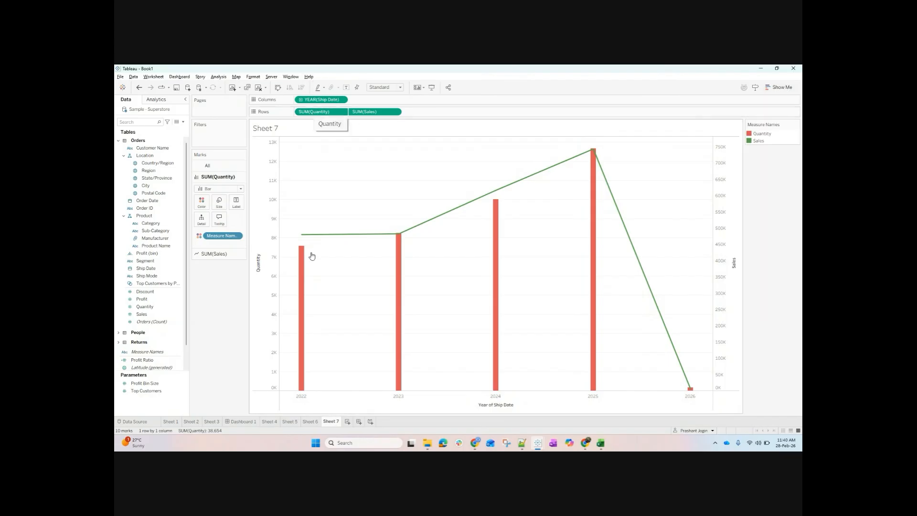
pyautogui.moveTo(302, 260)
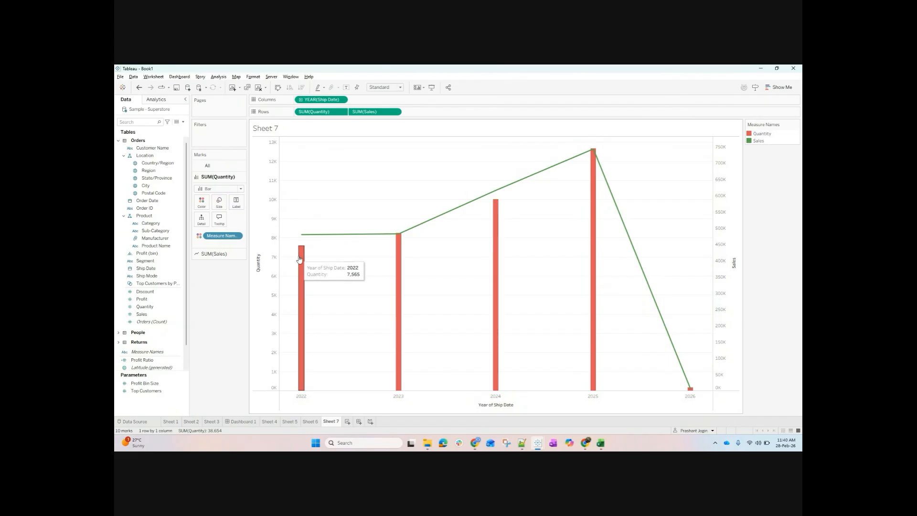
pyautogui.click(139, 87)
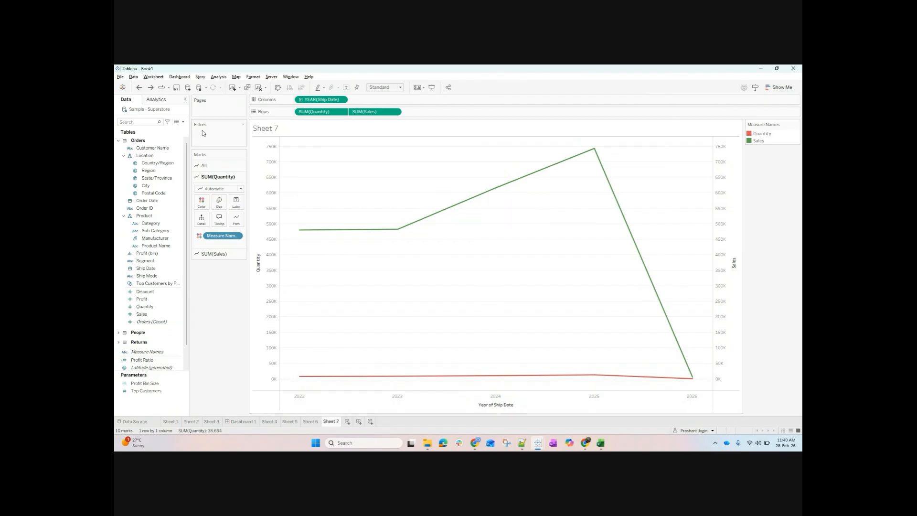
# Convert the dual line chart to a Bar-Line combination with Quantity as bars and Sales as a line.
pyautogui.click(782, 89)
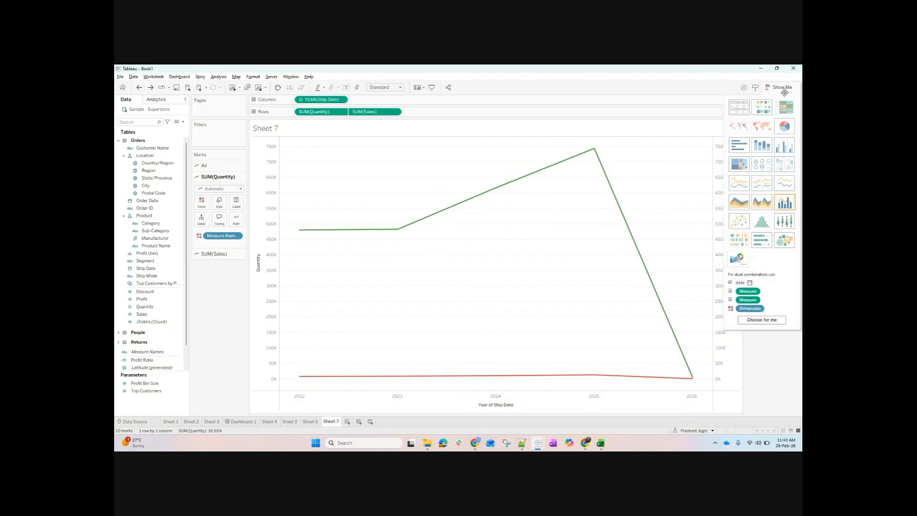
pyautogui.click(789, 204)
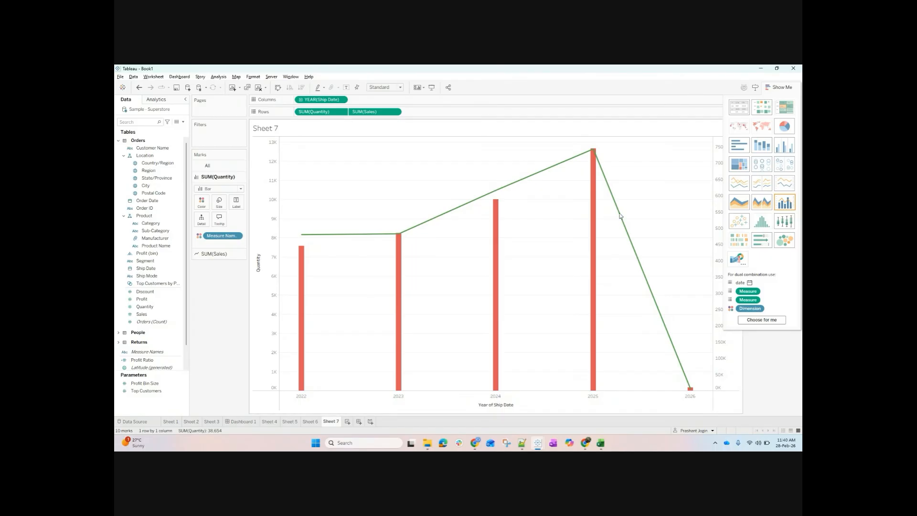
pyautogui.click(780, 88)
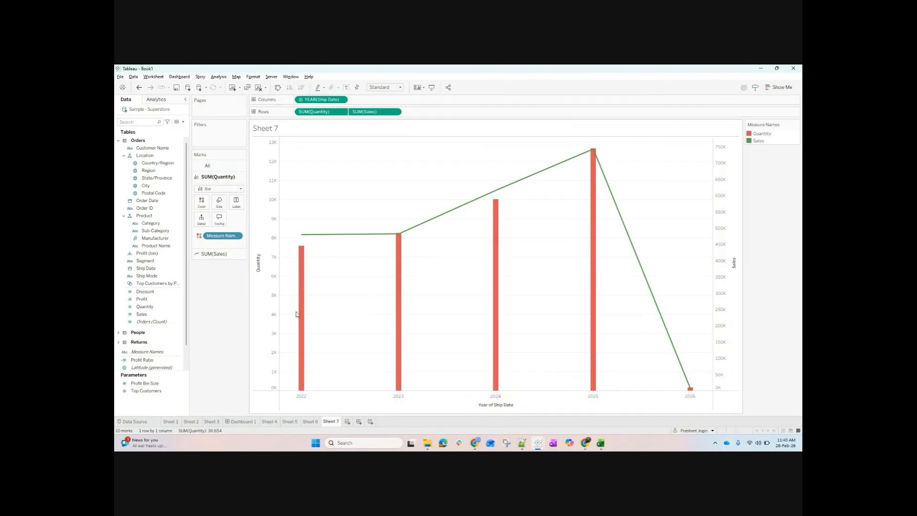
# Synchronize the Quantity and Sales axes in the Bar-Line chart, and undo it after comparing both scalings.
pyautogui.moveTo(303, 269)
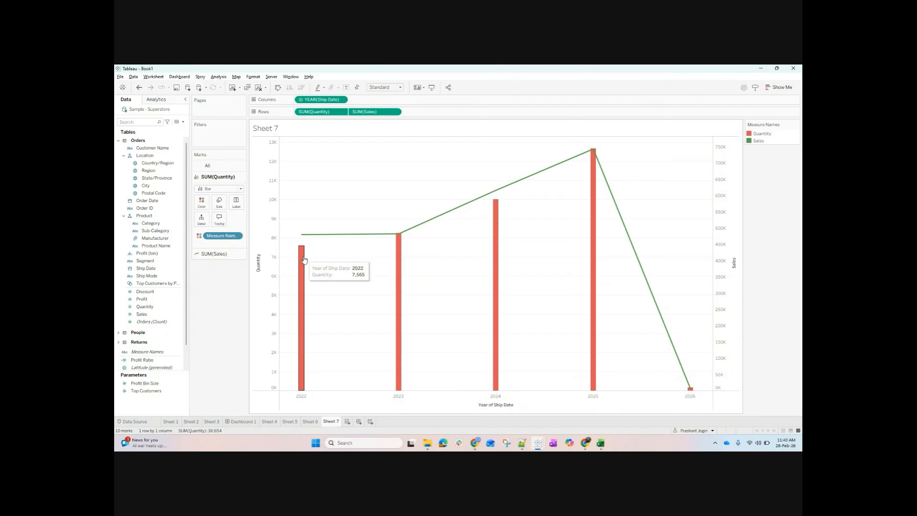
pyautogui.moveTo(305, 237)
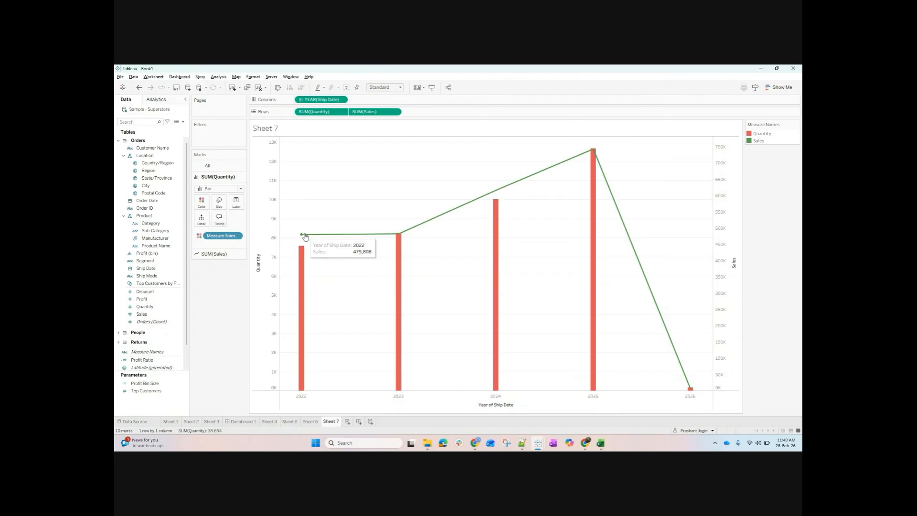
pyautogui.rightClick(272, 217)
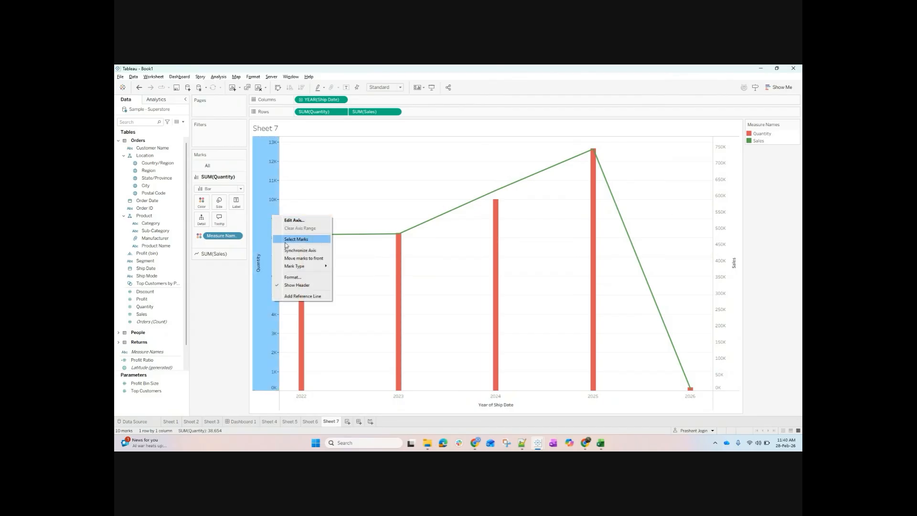
pyautogui.click(289, 253)
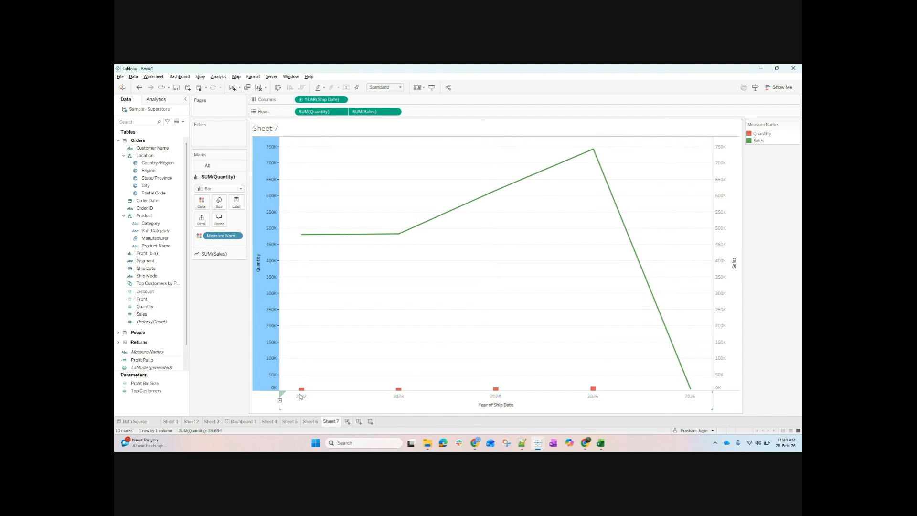
pyautogui.click(139, 87)
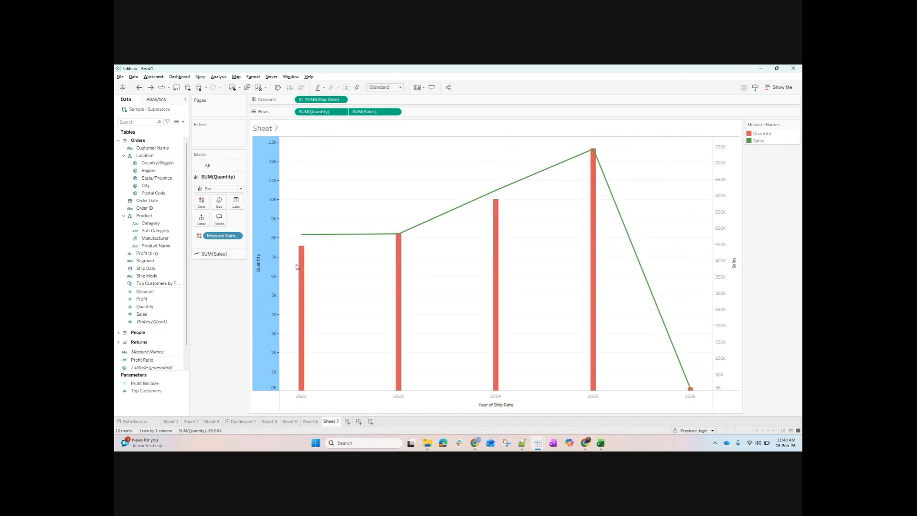
pyautogui.click(309, 200)
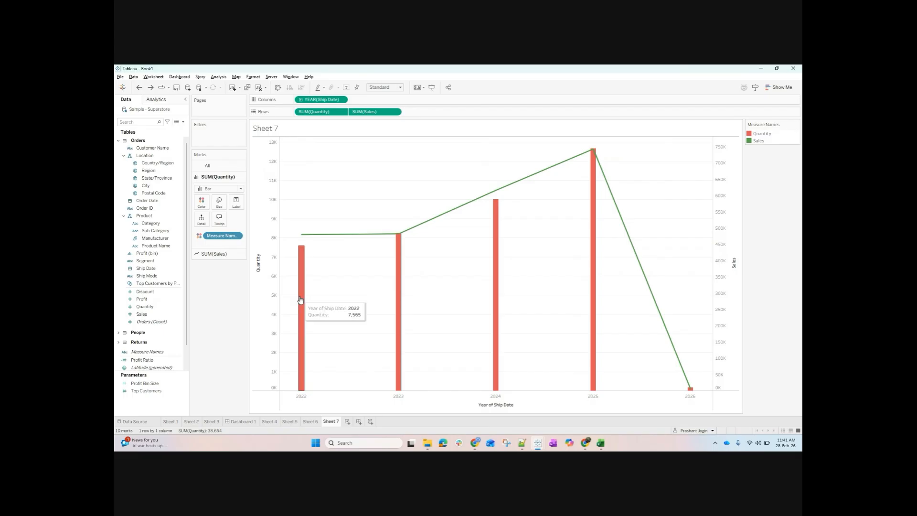
# Convert the Bar-Line chart to a scatter plot of Quantity against Sales without Ship Date, with marks coloured by Sub-Category.
pyautogui.moveTo(341, 235)
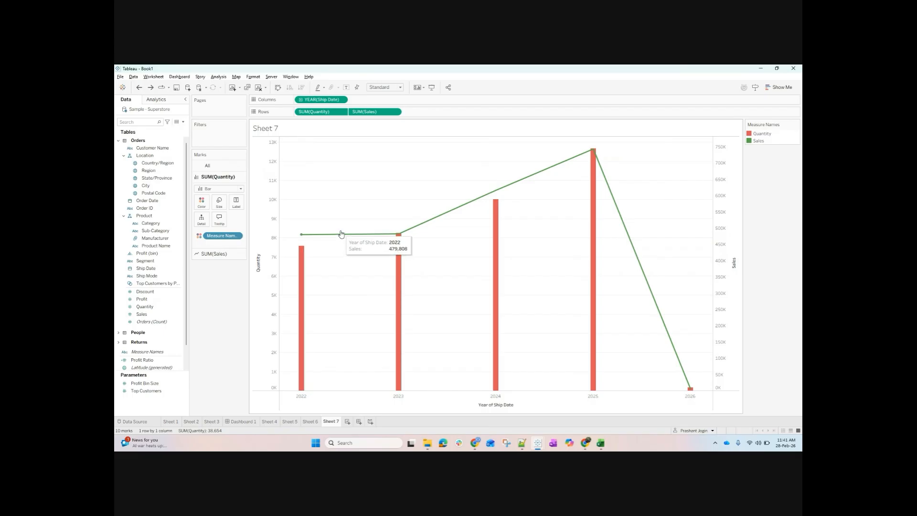
pyautogui.click(778, 87)
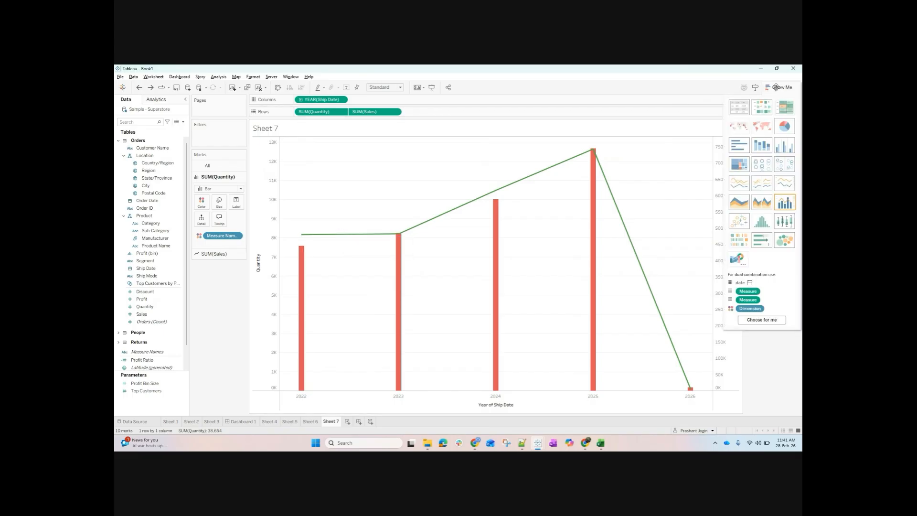
pyautogui.click(735, 223)
pyautogui.moveTo(308, 99)
pyautogui.mouseDown()
pyautogui.moveTo(315, 102)
pyautogui.moveTo(317, 89)
pyautogui.mouseUp()
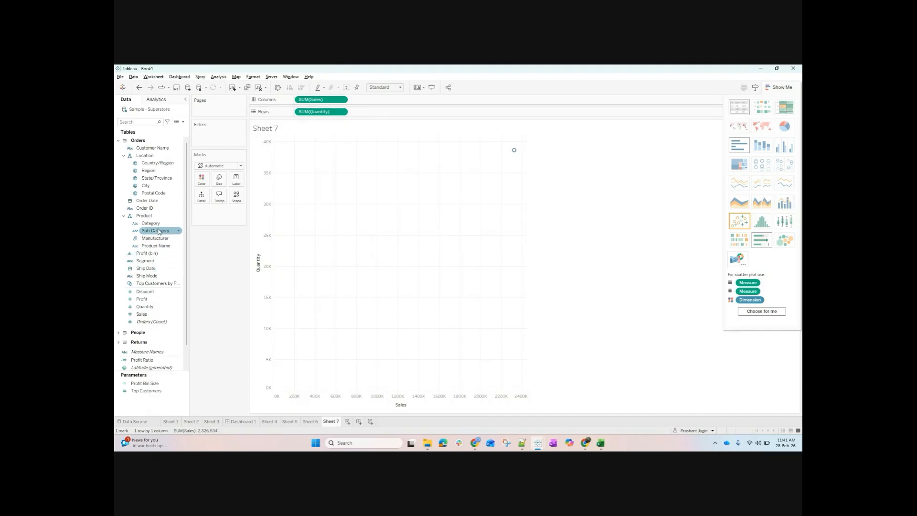
pyautogui.moveTo(154, 231); pyautogui.dragTo(359, 221)
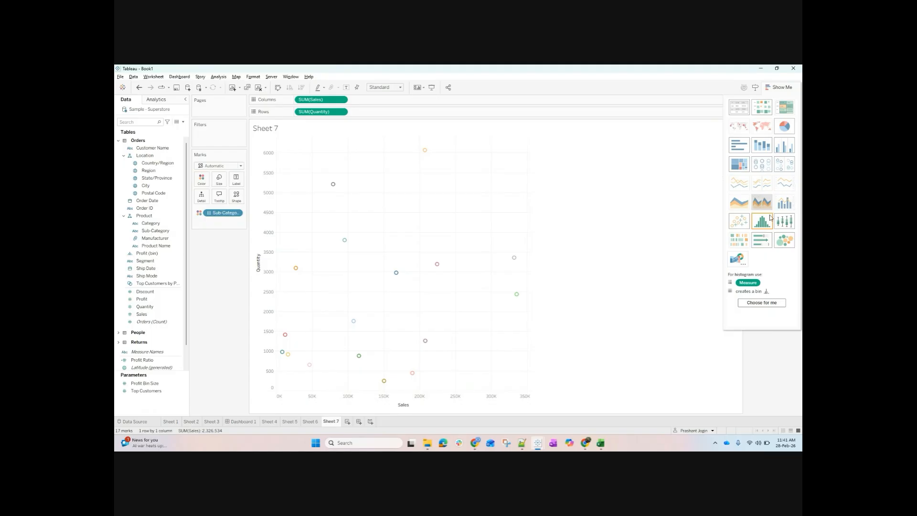
# Try the histogram chart type with the count of Profit by Profit (bin), and clear the worksheet.
pyautogui.click(761, 303)
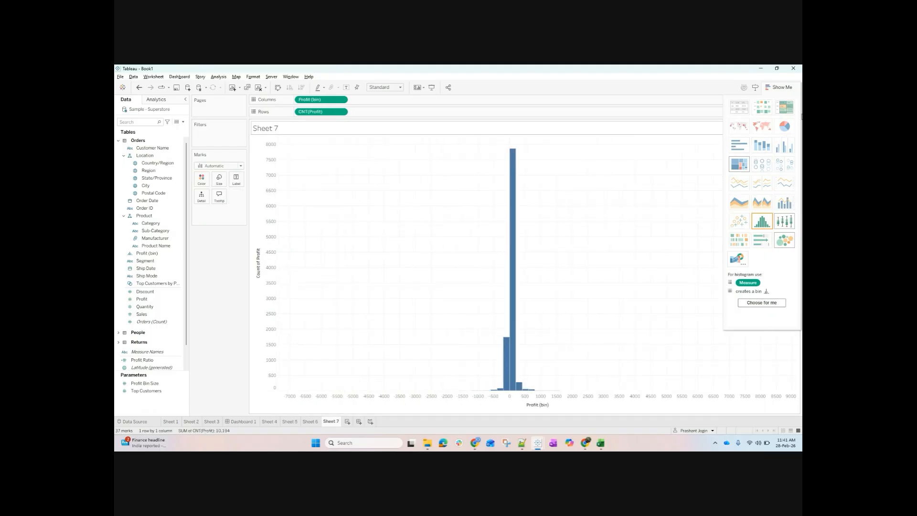
pyautogui.click(783, 87)
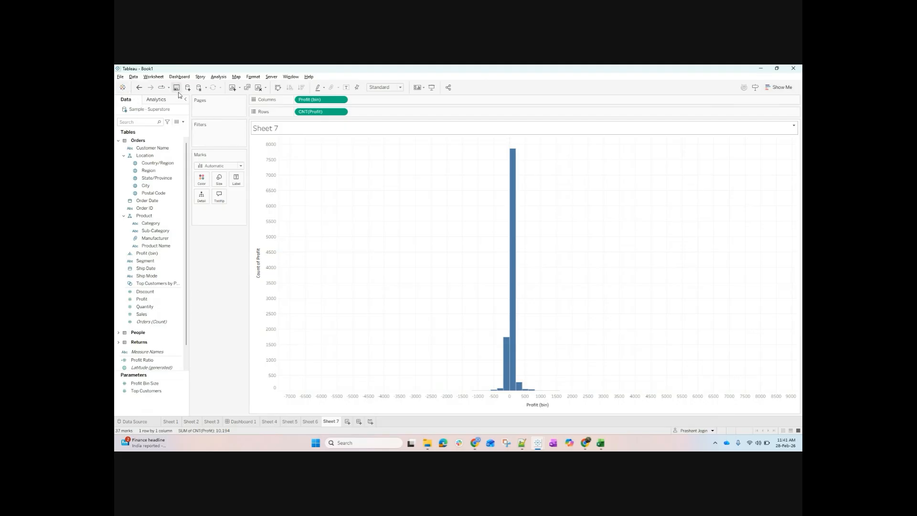
pyautogui.click(258, 87)
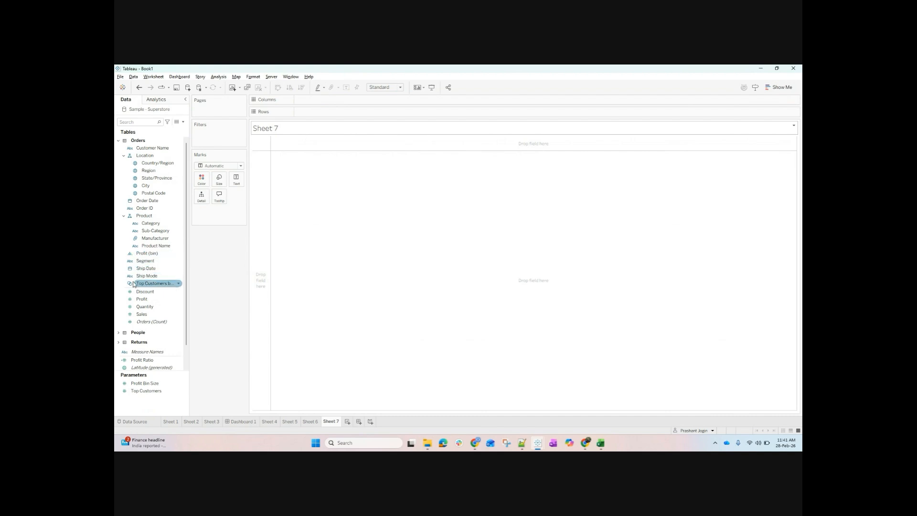
# Collapse the Product hierarchy and build a bar chart of the Orders count by Customer Name.
pyautogui.click(124, 215)
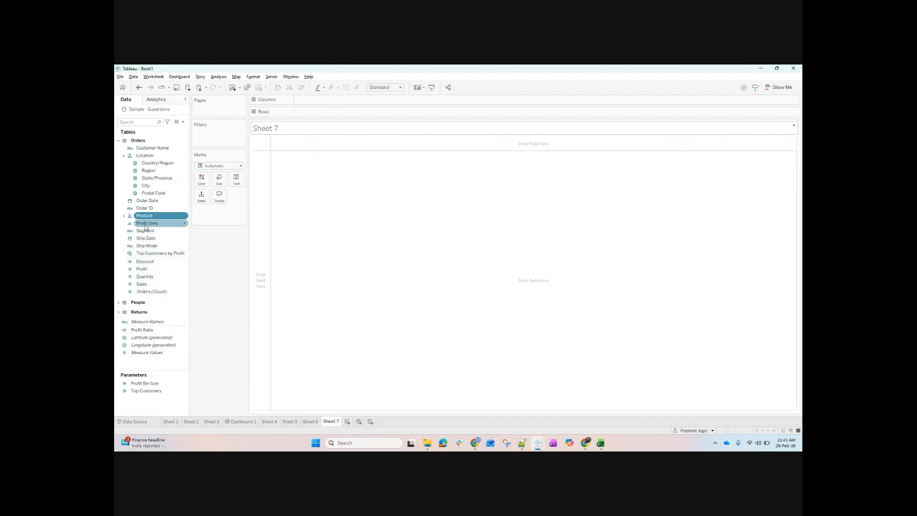
pyautogui.moveTo(145, 228); pyautogui.dragTo(363, 69)
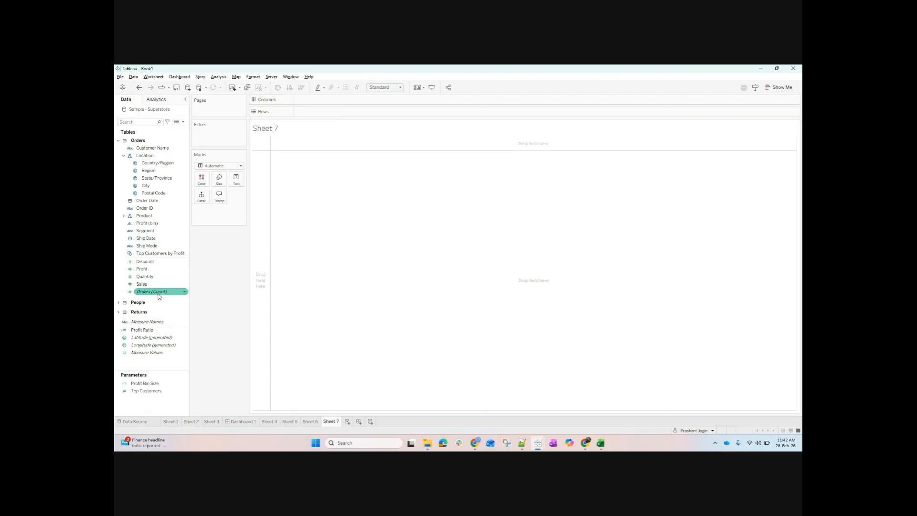
pyautogui.moveTo(176, 292); pyautogui.dragTo(306, 113)
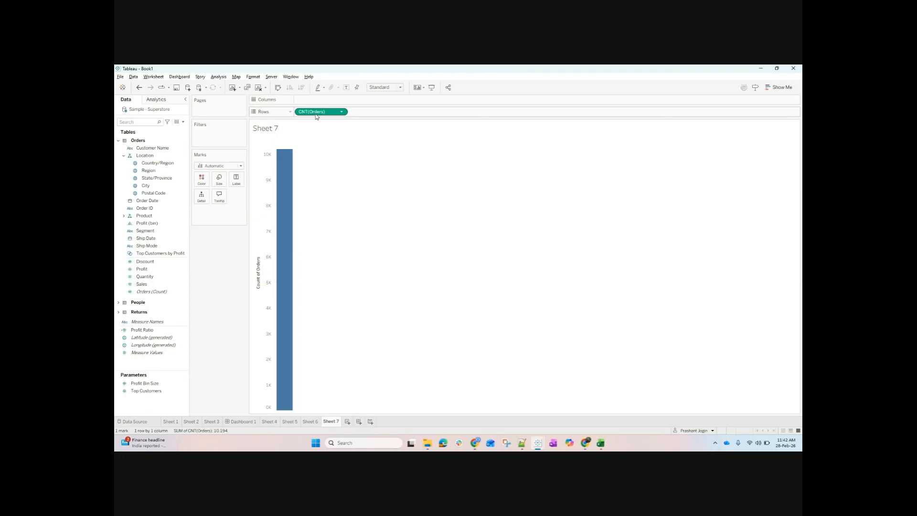
pyautogui.moveTo(152, 147); pyautogui.dragTo(300, 102)
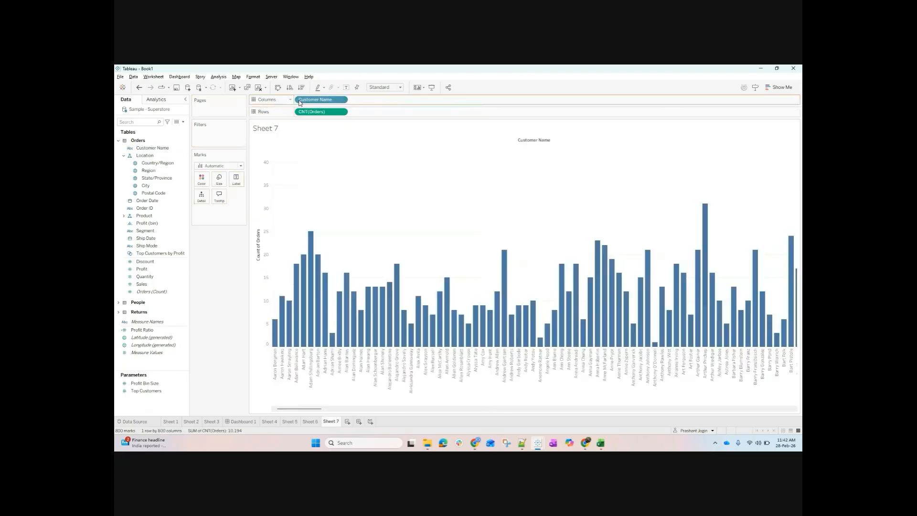
pyautogui.moveTo(274, 340)
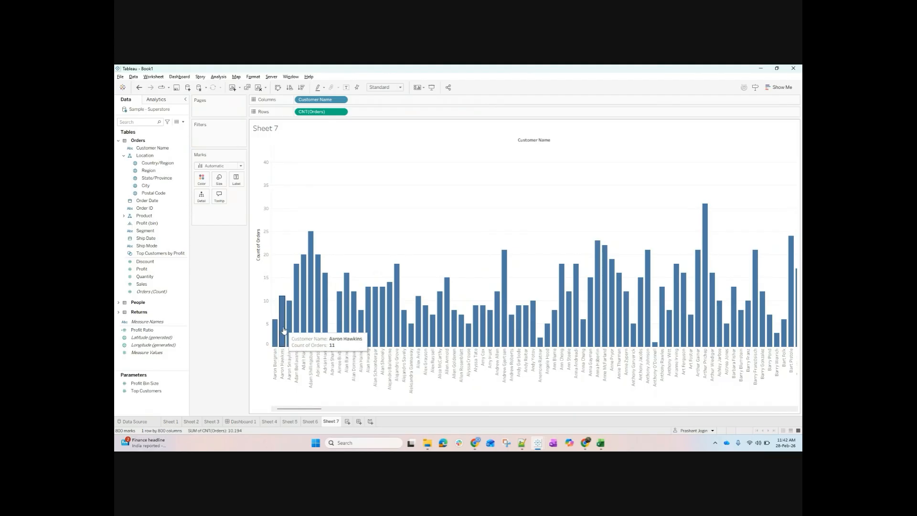
pyautogui.moveTo(311, 236)
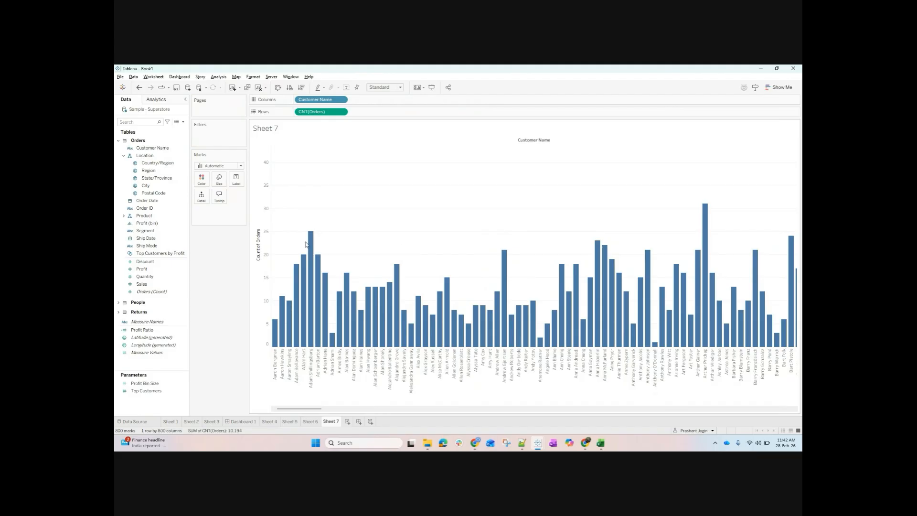
pyautogui.click(180, 293)
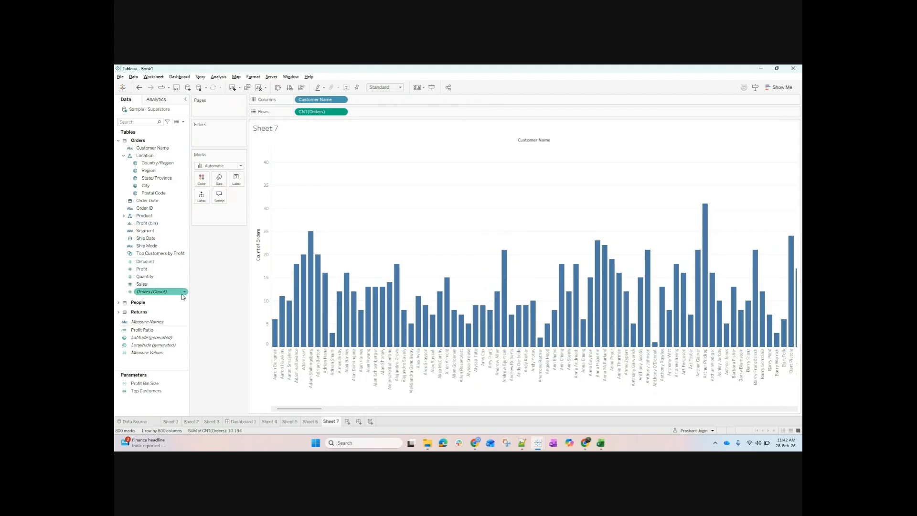
pyautogui.click(182, 296)
pyautogui.rightClick(182, 296)
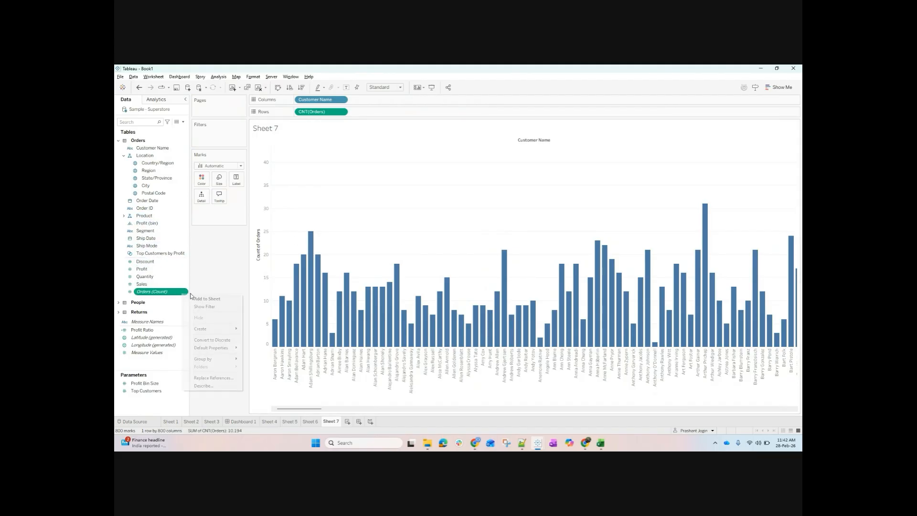
pyautogui.moveTo(240, 328)
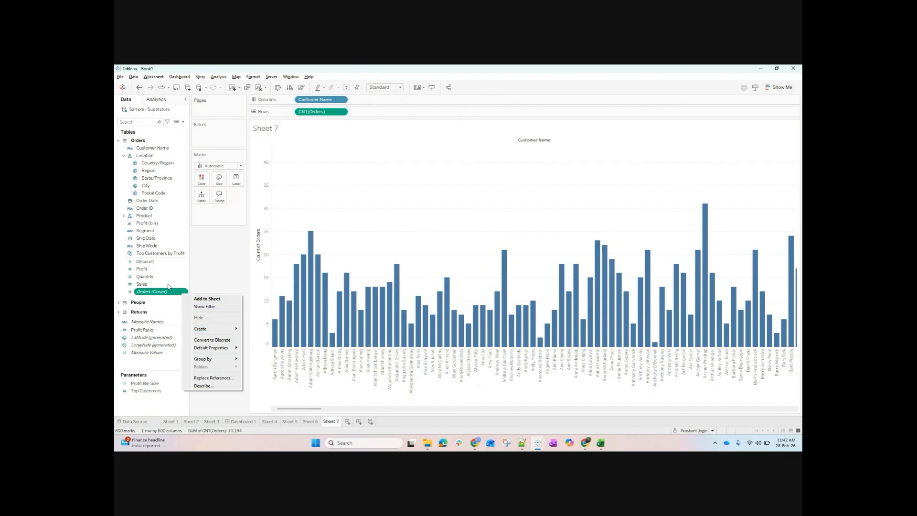
pyautogui.click(153, 284)
pyautogui.rightClick(153, 285)
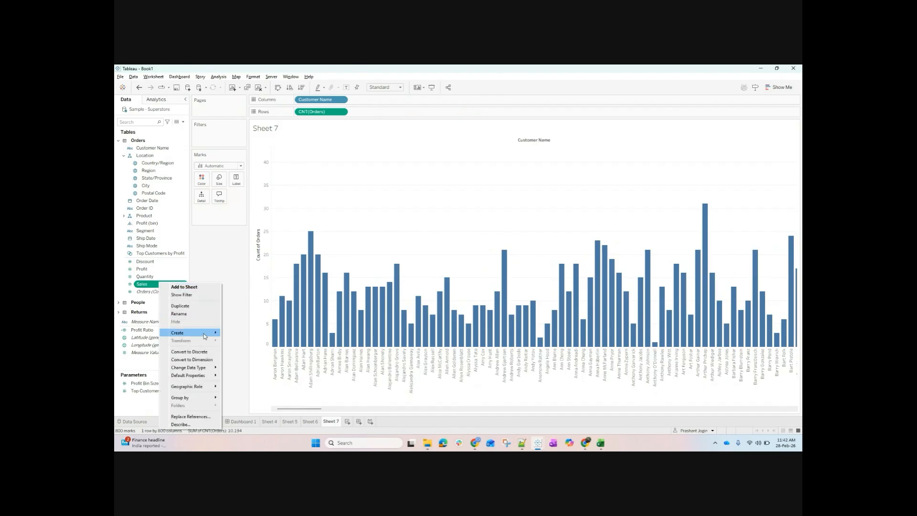
pyautogui.moveTo(204, 336)
pyautogui.click(214, 263)
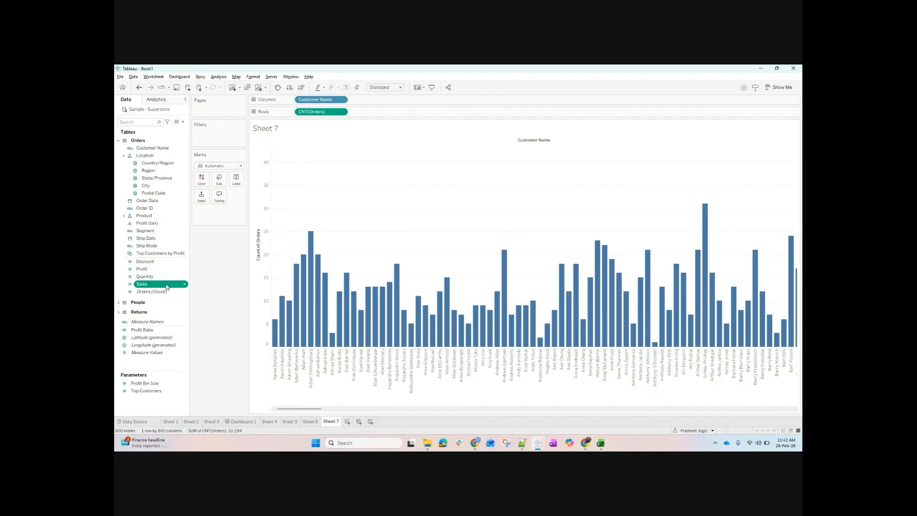
# Create a Sales (bin) field from the Sales measure with a bin size of 2000.
pyautogui.rightClick(167, 286)
pyautogui.moveTo(201, 336)
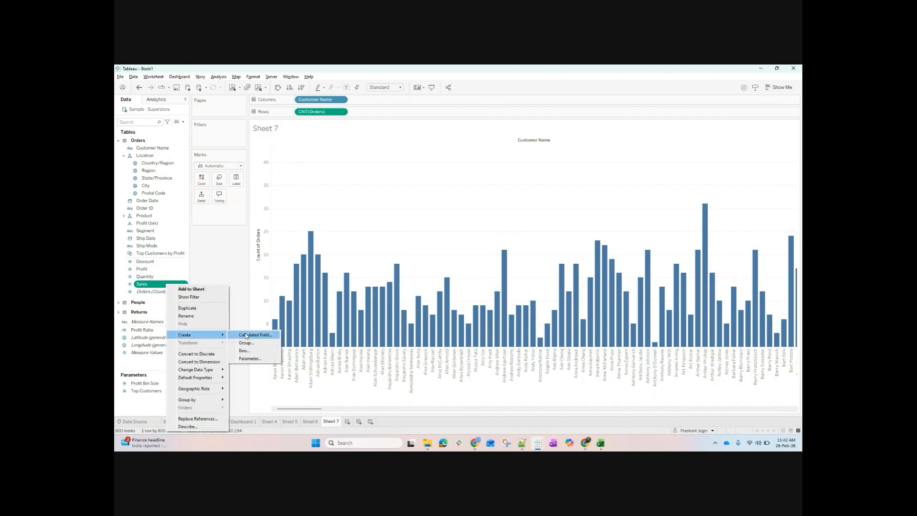
pyautogui.click(244, 350)
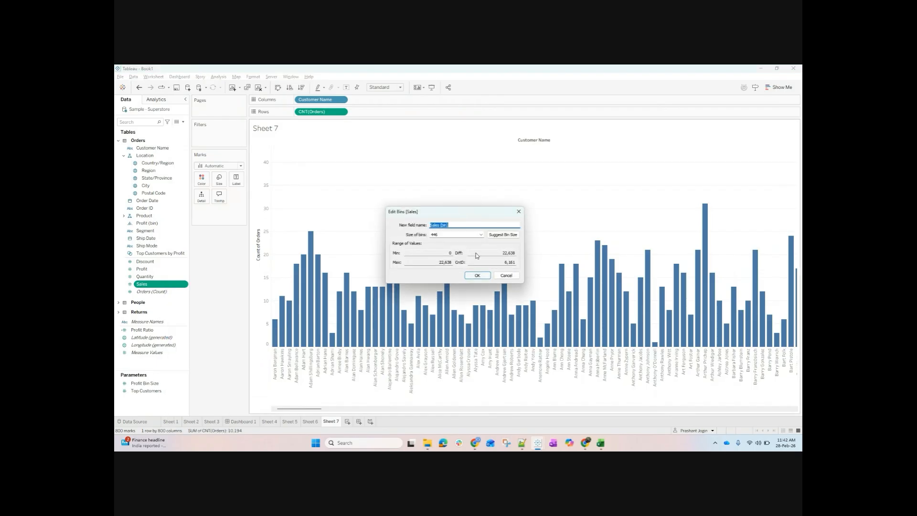
pyautogui.click(432, 255)
pyautogui.click(440, 235)
pyautogui.click(477, 276)
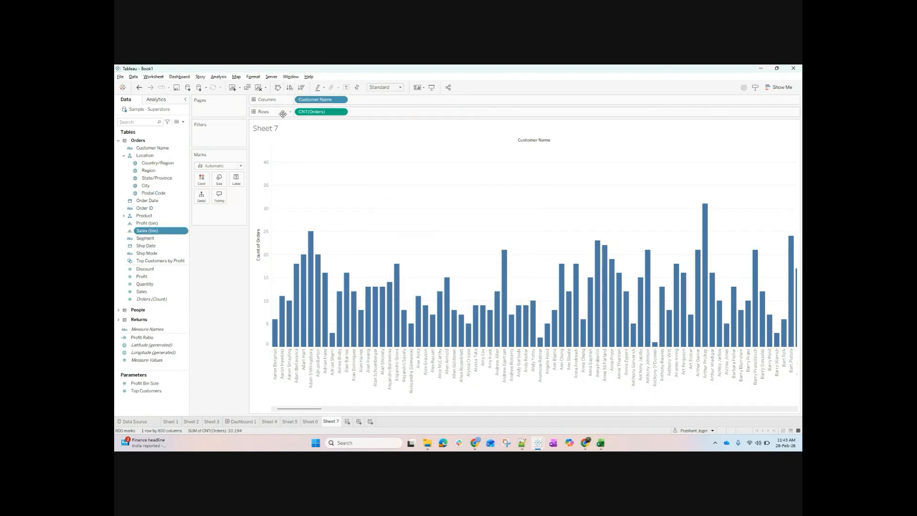
# Clear the worksheet and build a histogram with Sales (bin) as columns and the Orders count as rows.
pyautogui.click(258, 87)
pyautogui.moveTo(162, 232); pyautogui.dragTo(334, 99)
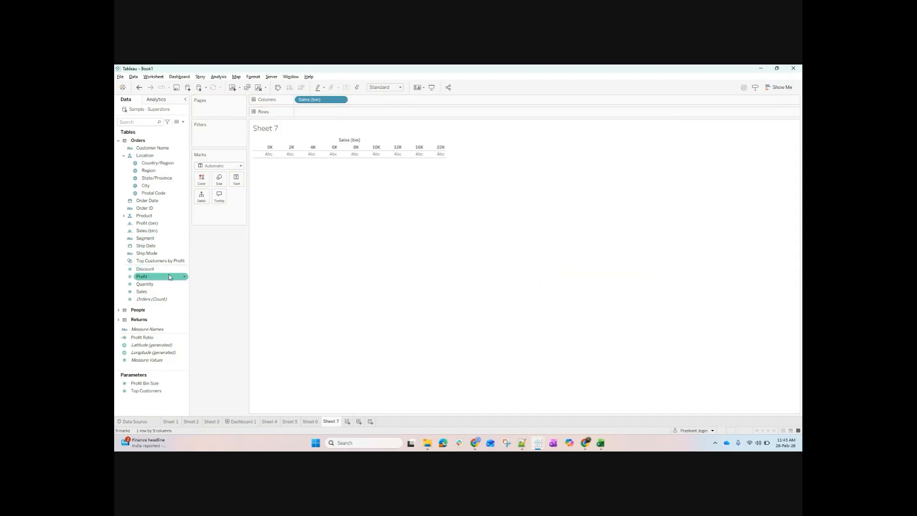
pyautogui.click(155, 300)
pyautogui.moveTo(156, 301); pyautogui.dragTo(328, 114)
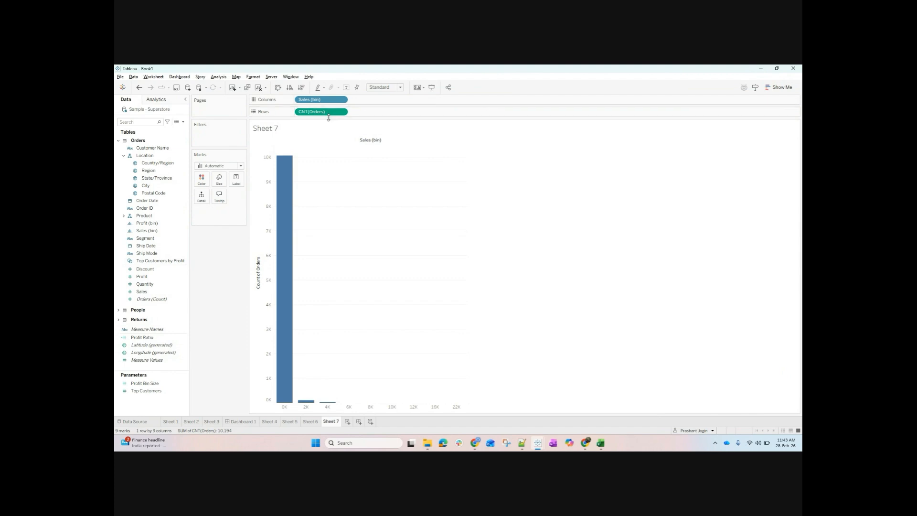
pyautogui.moveTo(285, 362)
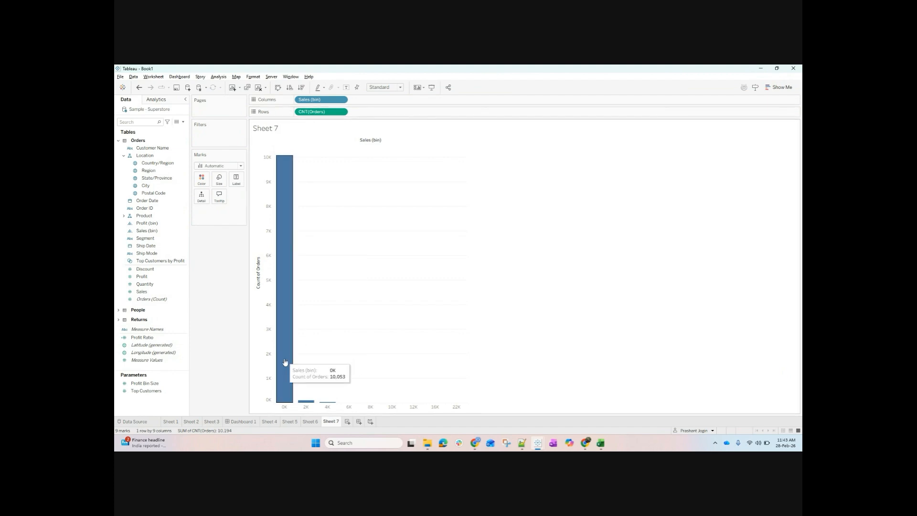
pyautogui.moveTo(313, 405)
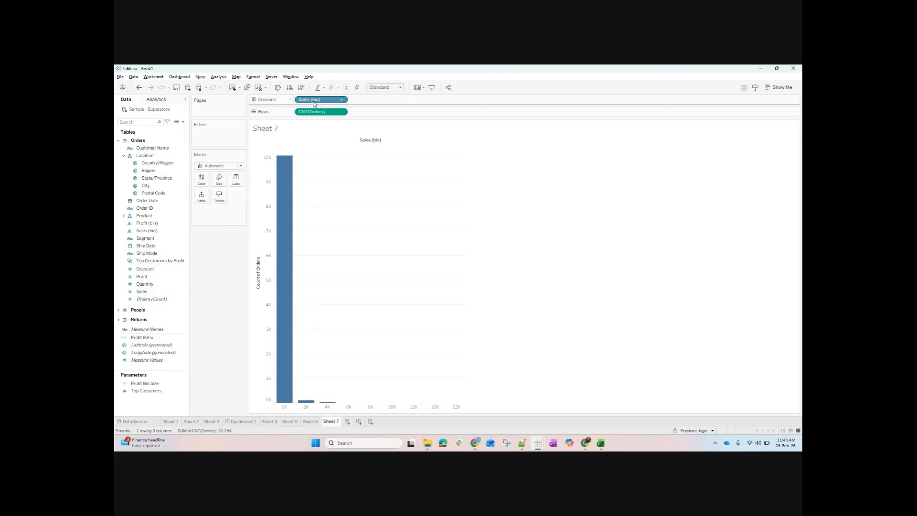
# Edit the Sales (bin) field and set its bin size to 500.
pyautogui.rightClick(160, 293)
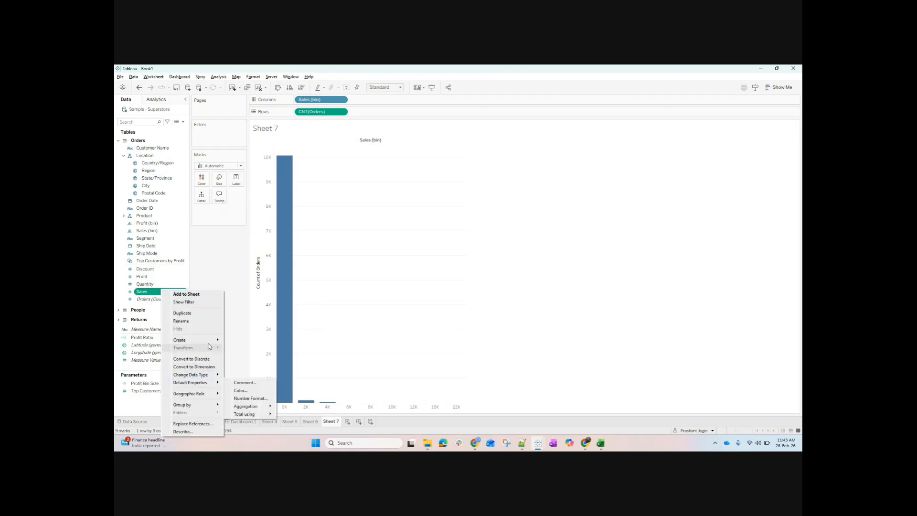
pyautogui.click(218, 277)
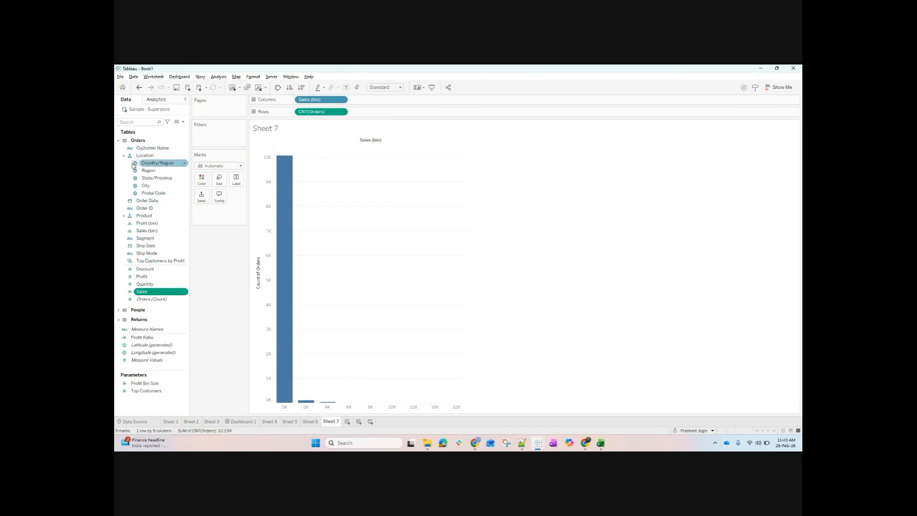
pyautogui.rightClick(147, 232)
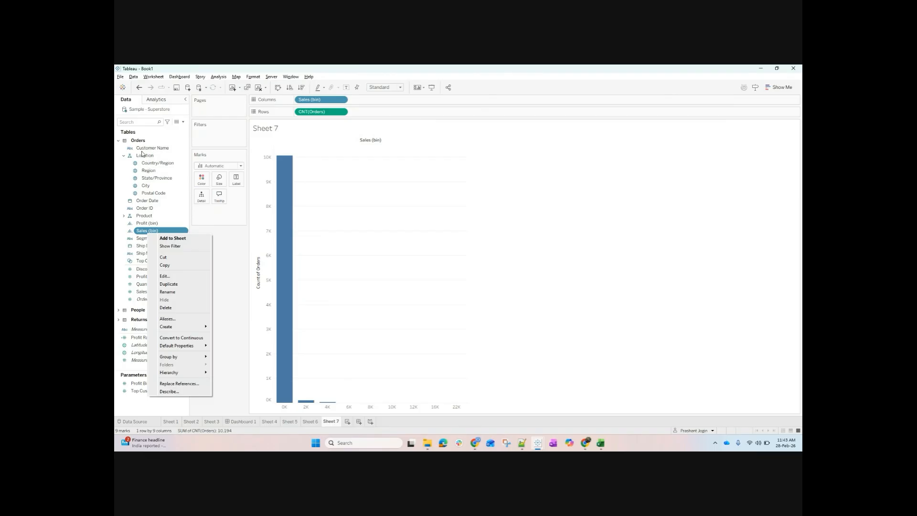
pyautogui.click(178, 277)
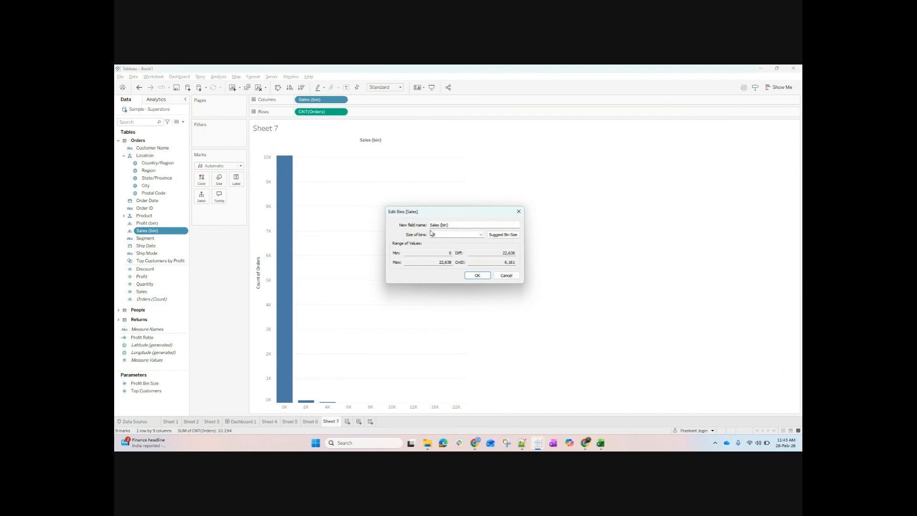
pyautogui.click(477, 275)
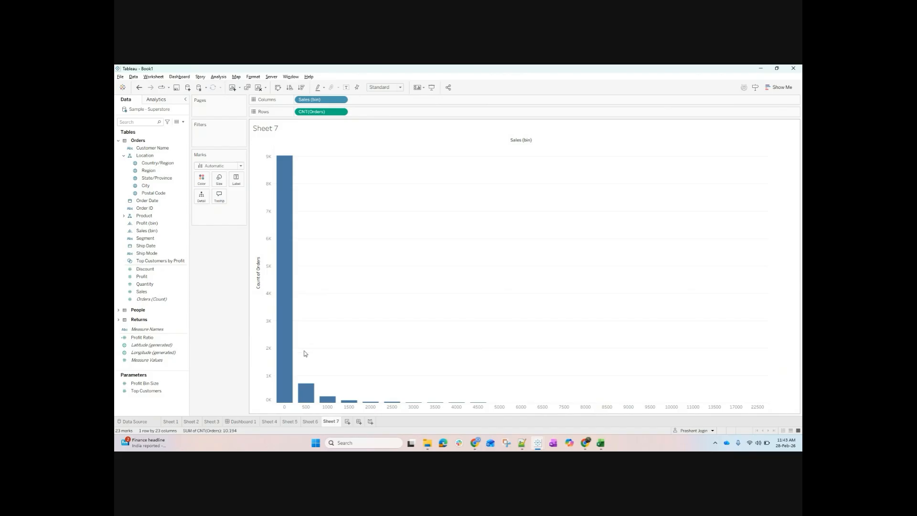
pyautogui.moveTo(285, 396)
# Switch to the Chrome meeting window and run a Google search for "bins in tabeau" in a new tab.
pyautogui.moveTo(588, 448)
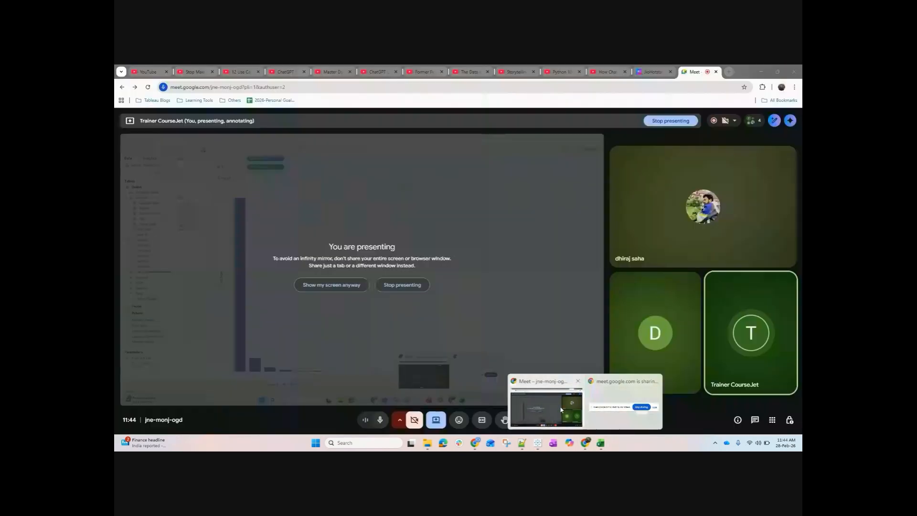
pyautogui.click(546, 401)
pyautogui.click(728, 72)
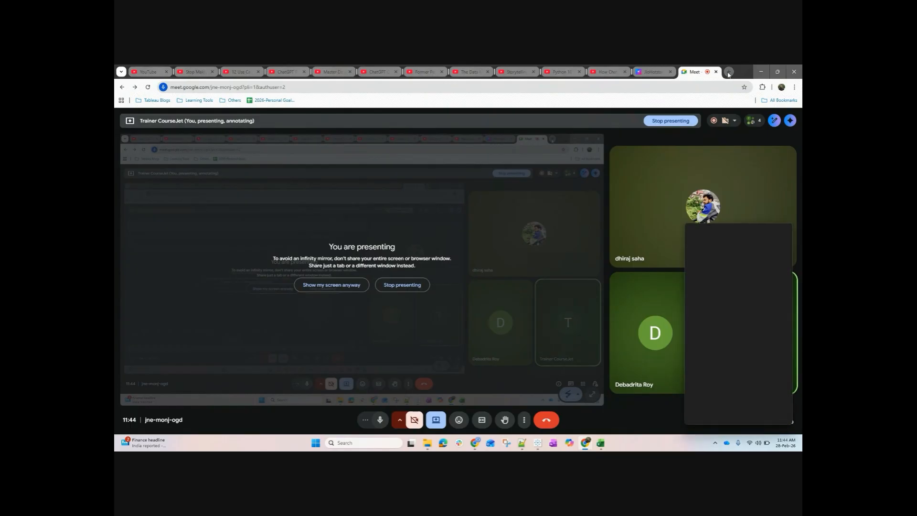
pyautogui.write('bins')
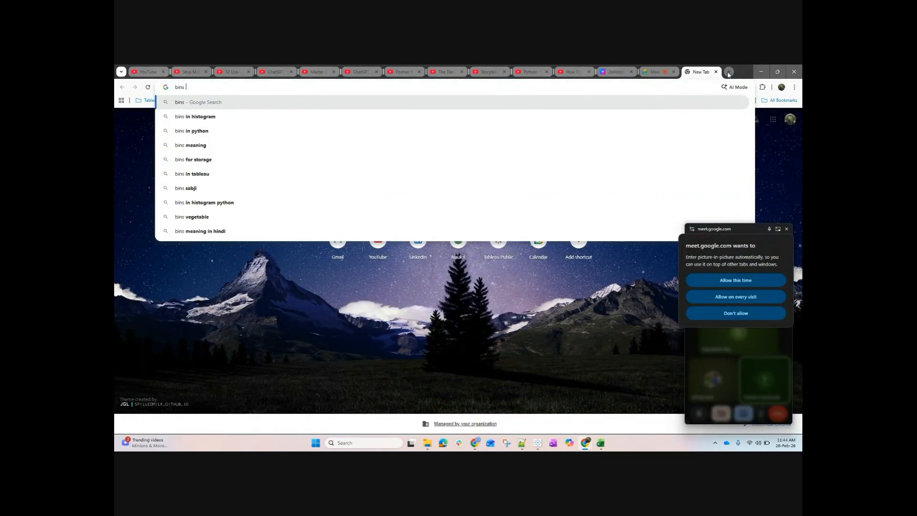
pyautogui.write(' in tabe')
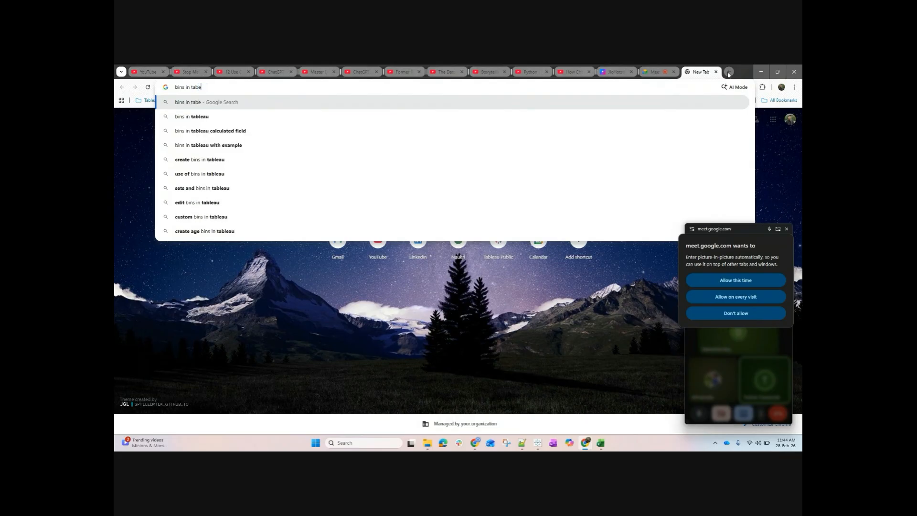
pyautogui.write('au')
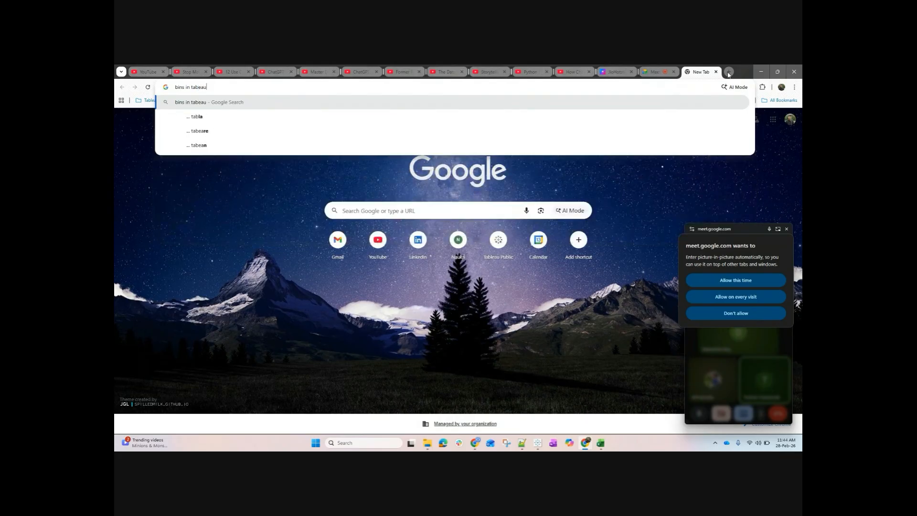
pyautogui.press('Return')
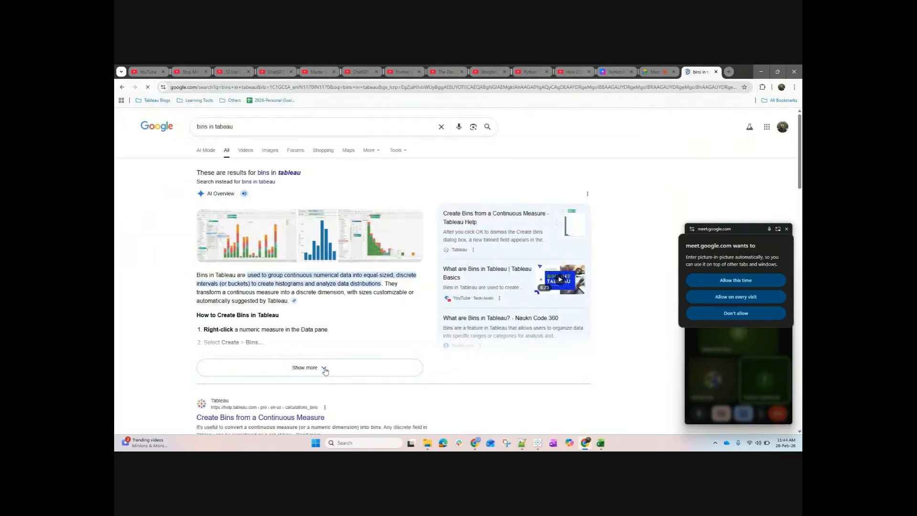
# Browse the image results for bins in Tableau and read the AI Mode explanation of bins.
pyautogui.click(271, 150)
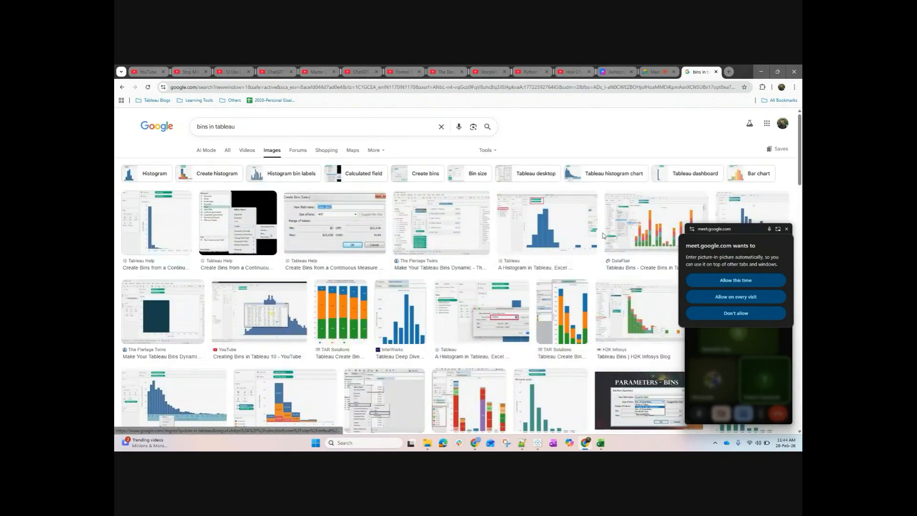
pyautogui.scroll(-3, 439, 329)
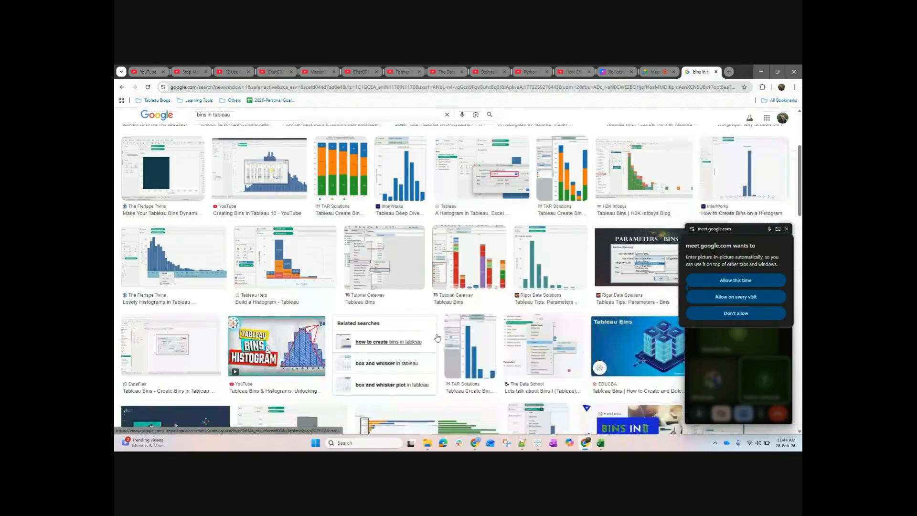
pyautogui.scroll(-3, 296, 325)
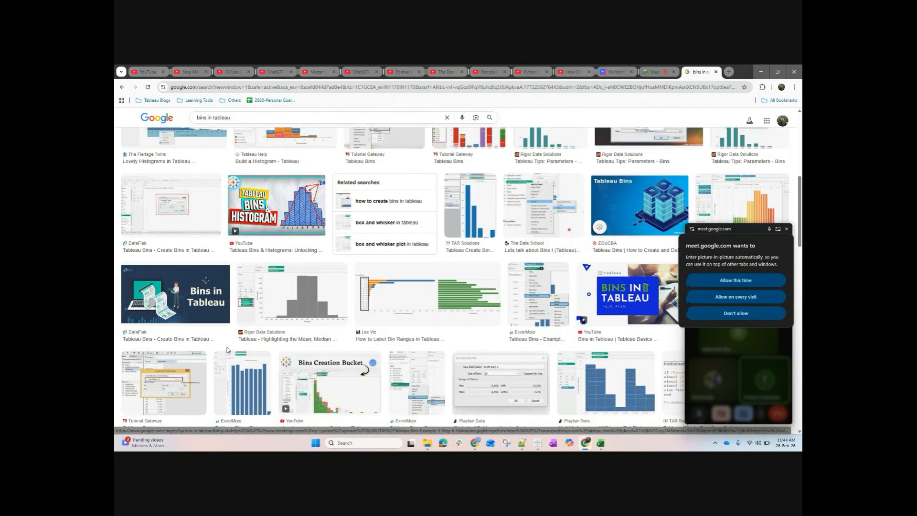
pyautogui.scroll(10, 201, 167)
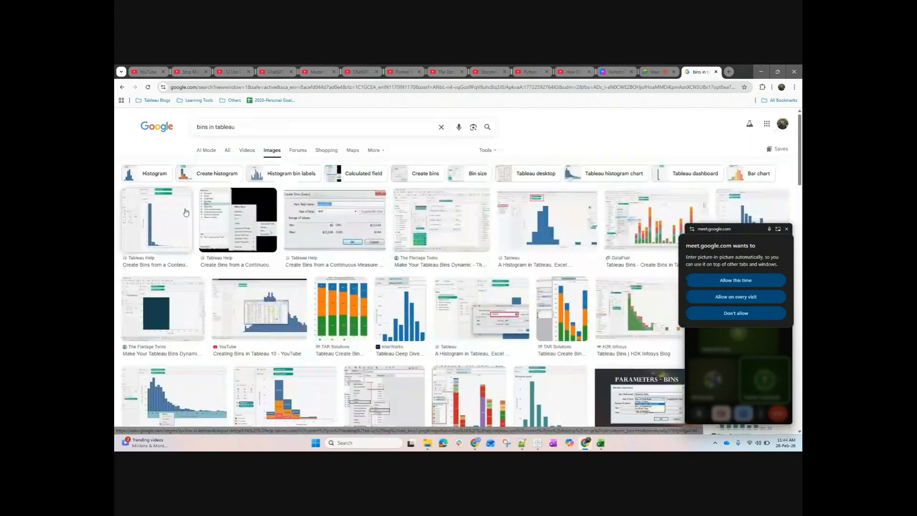
pyautogui.click(206, 150)
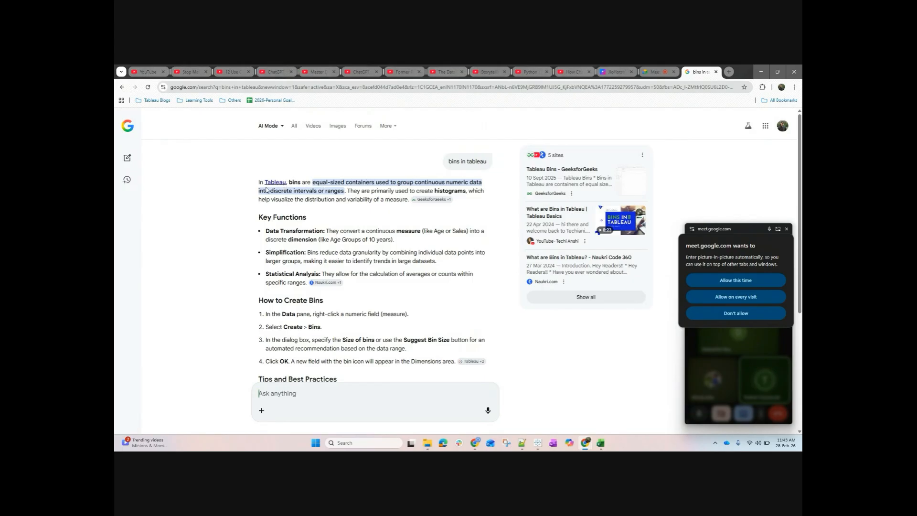
pyautogui.scroll(-2, 294, 243)
pyautogui.scroll(2, 291, 247)
# Return to the image results, preview the Data School and InterWorks histogram examples, and close the floating meeting window.
pyautogui.click(337, 126)
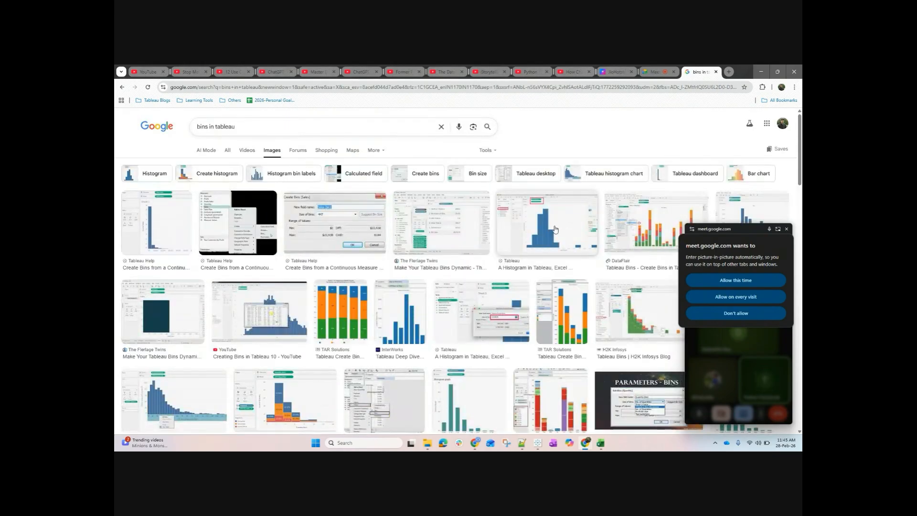
pyautogui.click(728, 215)
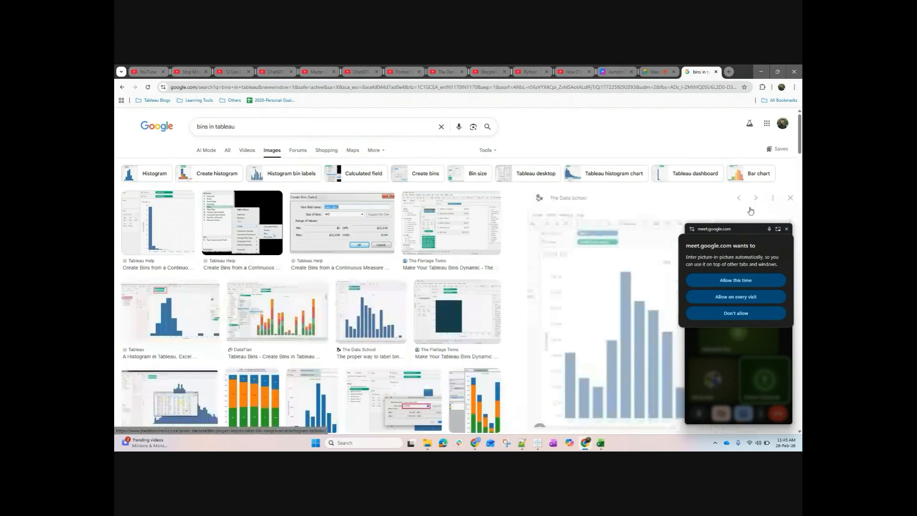
pyautogui.scroll(-3, 322, 271)
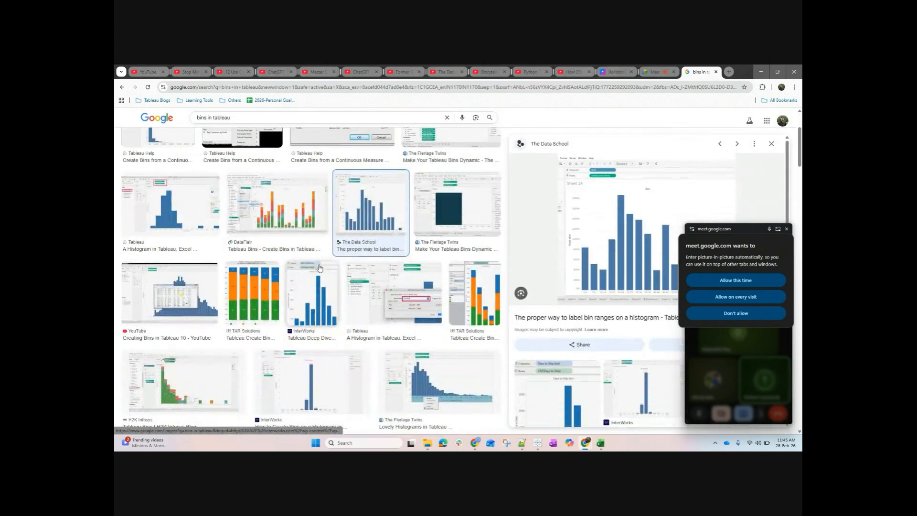
pyautogui.click(308, 312)
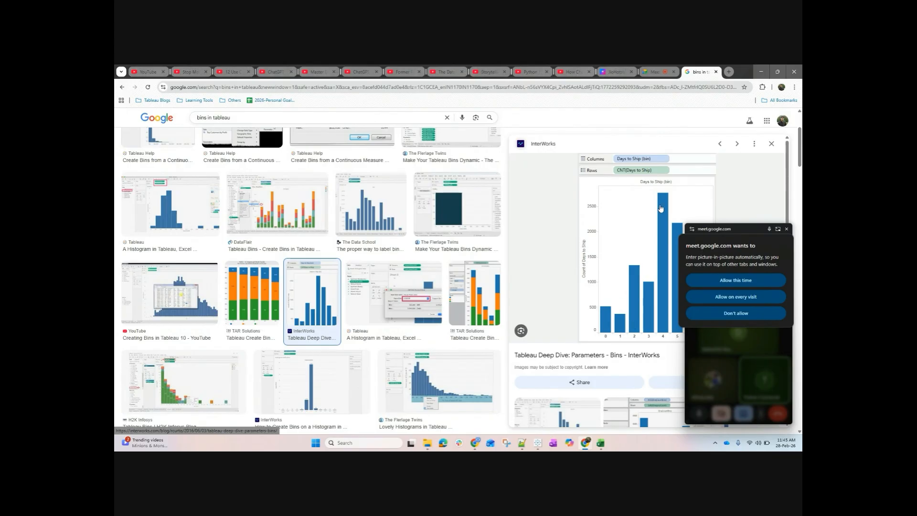
pyautogui.click(786, 229)
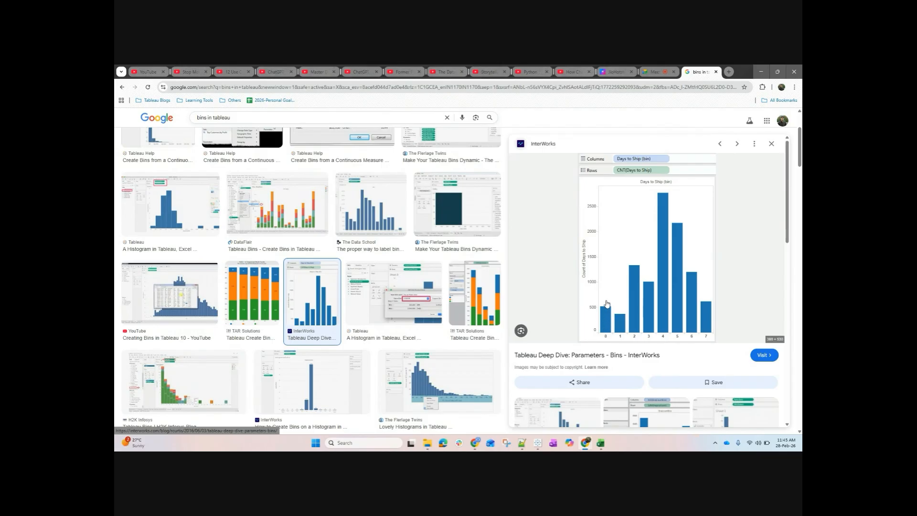
# Switch back to the Book1 workbook in Tableau and clear the Sales (bin) histogram from Sheet 7.
pyautogui.moveTo(537, 442)
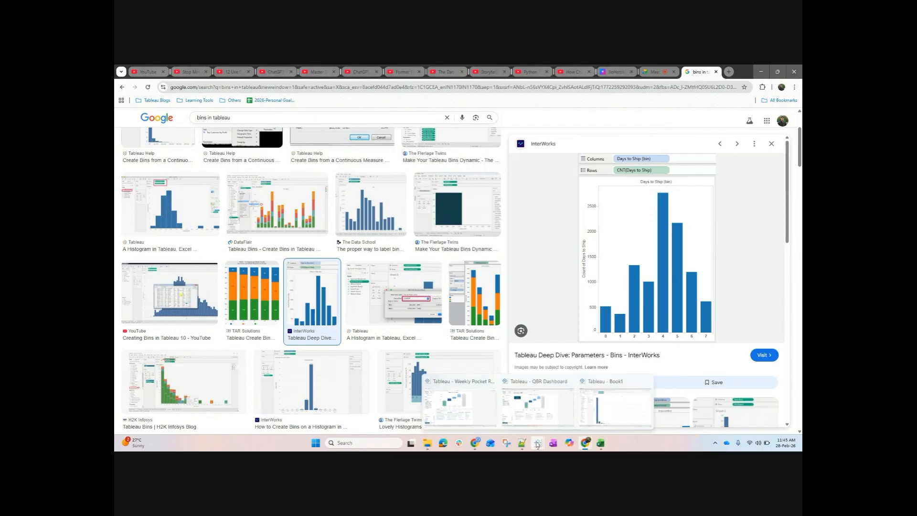
pyautogui.click(601, 410)
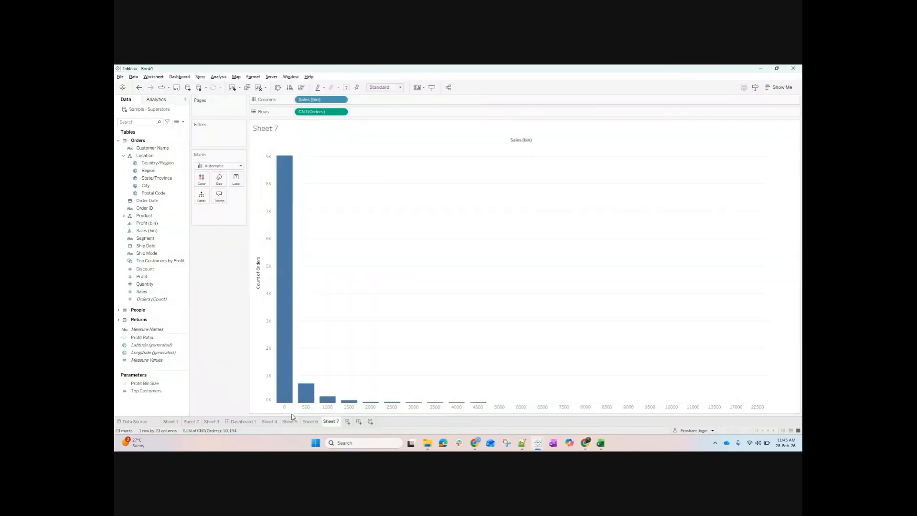
pyautogui.moveTo(301, 401)
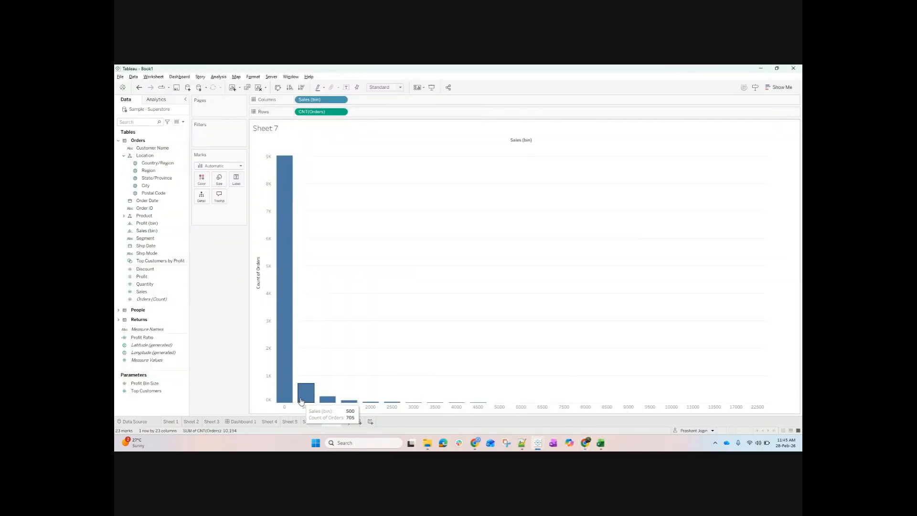
pyautogui.click(137, 238)
pyautogui.moveTo(312, 397)
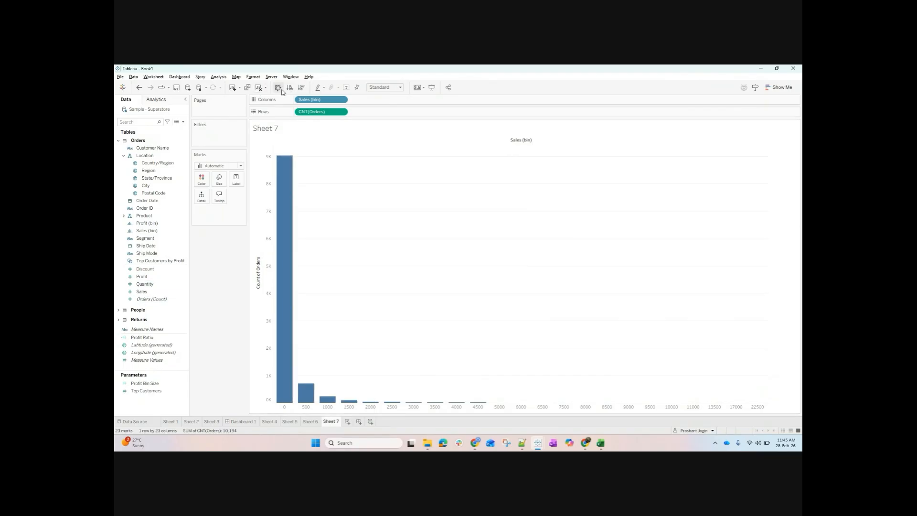
pyautogui.click(258, 87)
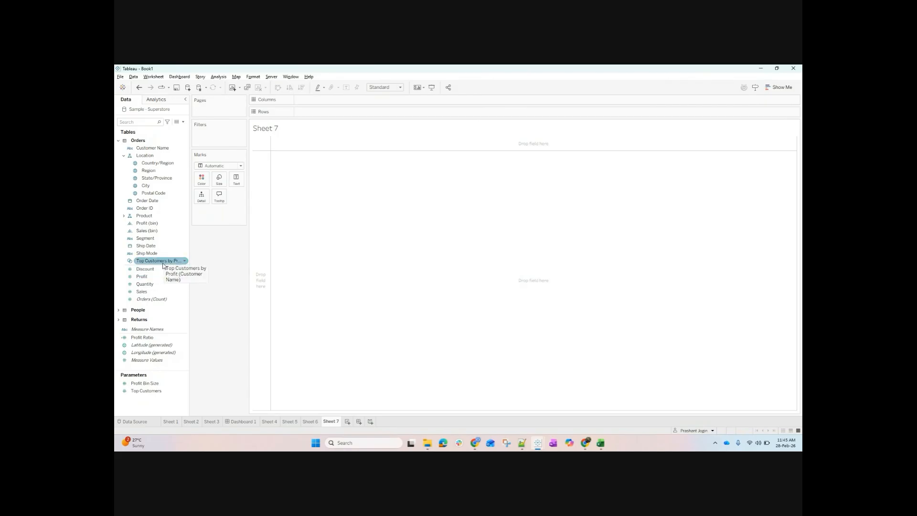
pyautogui.rightClick(172, 287)
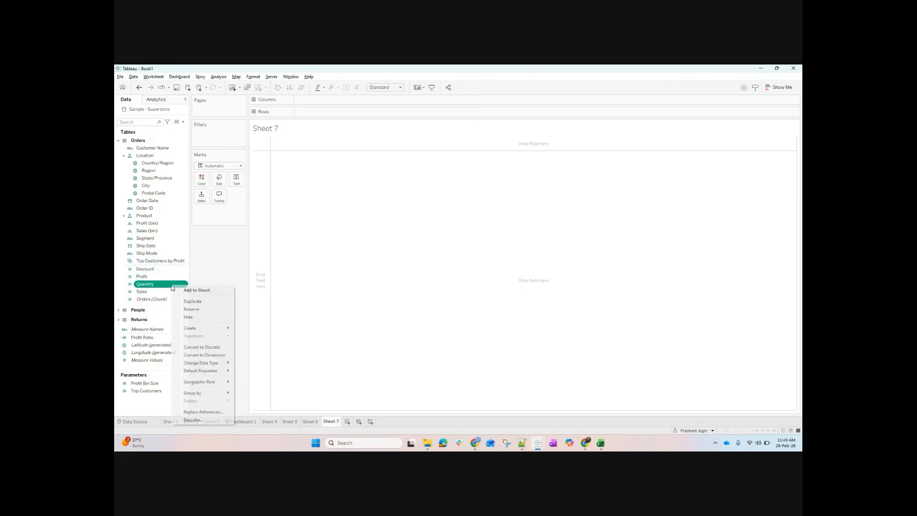
pyautogui.moveTo(225, 330)
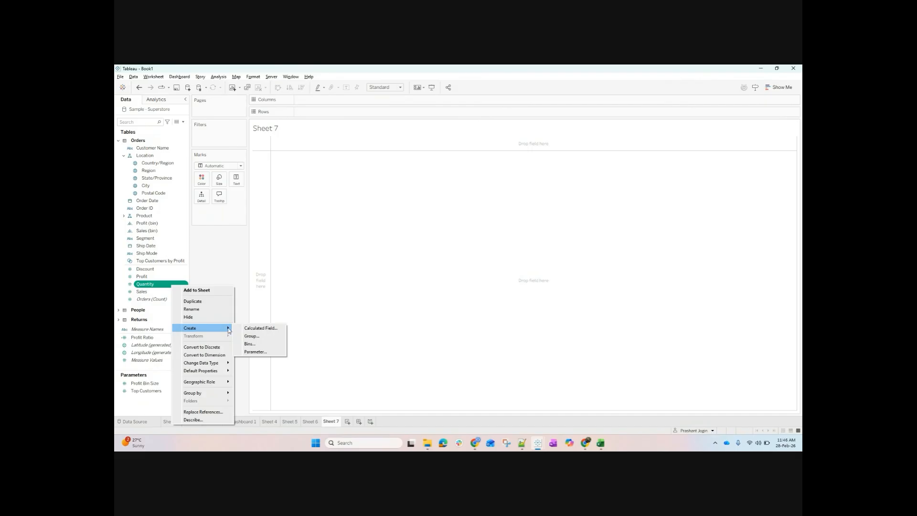
pyautogui.click(249, 344)
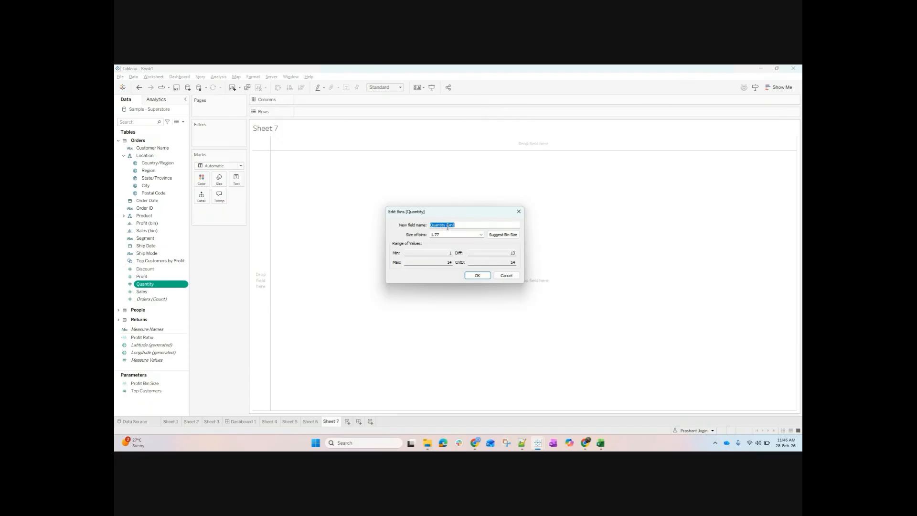
pyautogui.write('A')
pyautogui.click(448, 227)
pyautogui.click(470, 232)
pyautogui.click(519, 211)
pyautogui.click(165, 291)
pyautogui.rightClick(165, 291)
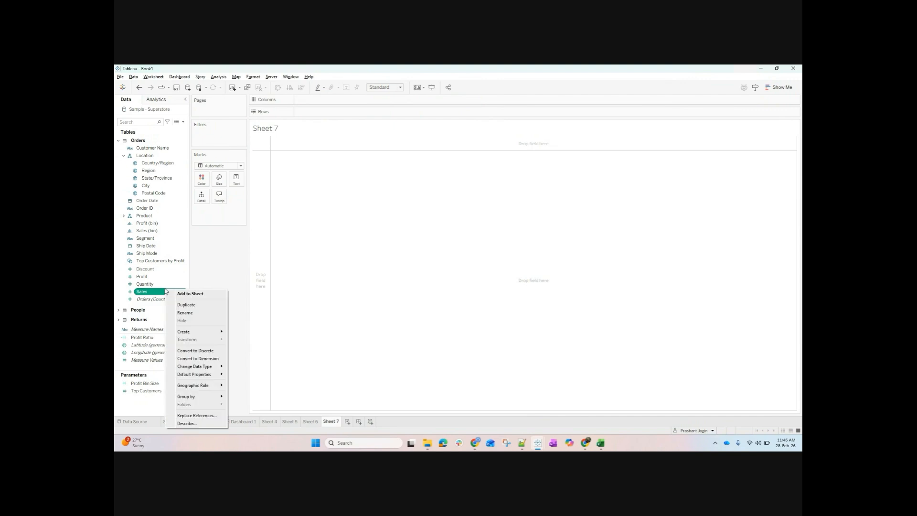
pyautogui.click(161, 272)
pyautogui.rightClick(162, 273)
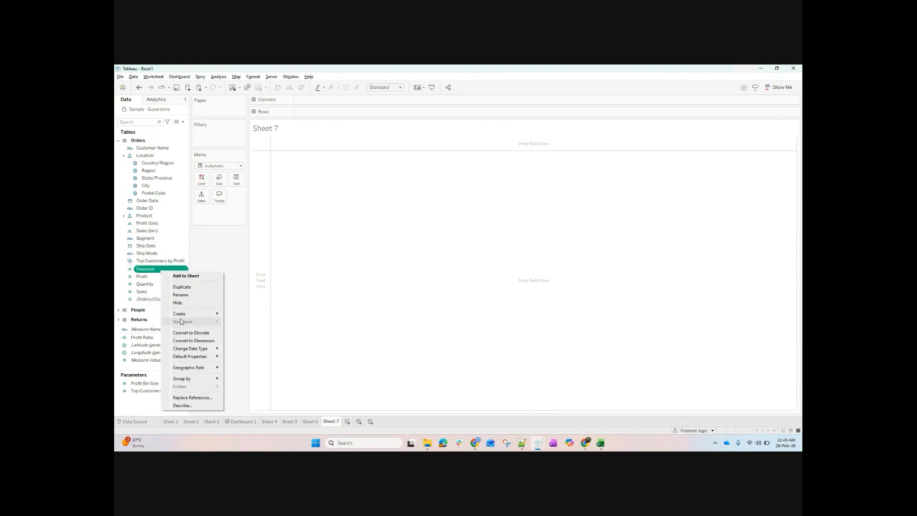
pyautogui.moveTo(210, 314)
pyautogui.click(242, 331)
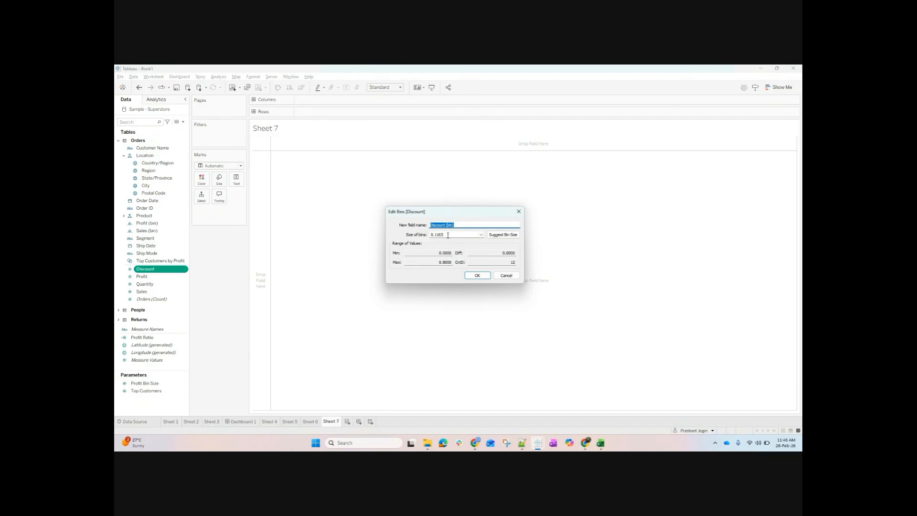
pyautogui.doubleClick(447, 234)
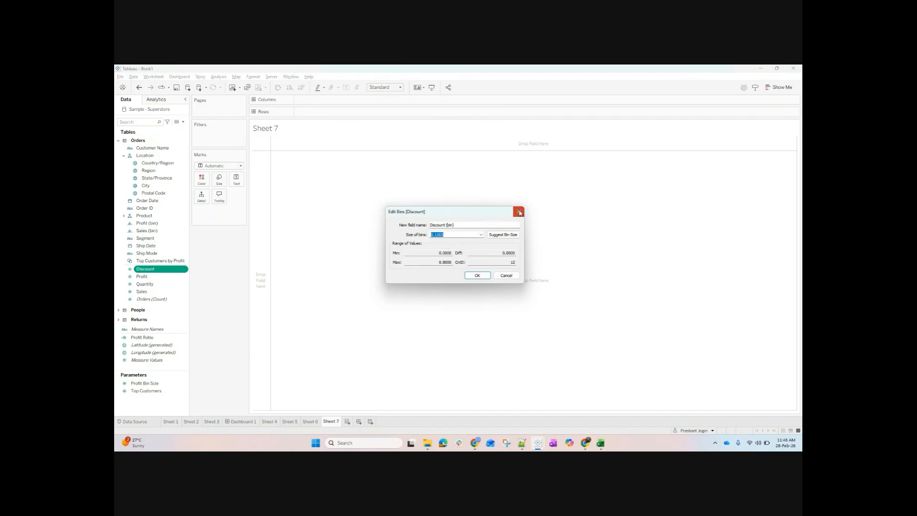
pyautogui.click(519, 211)
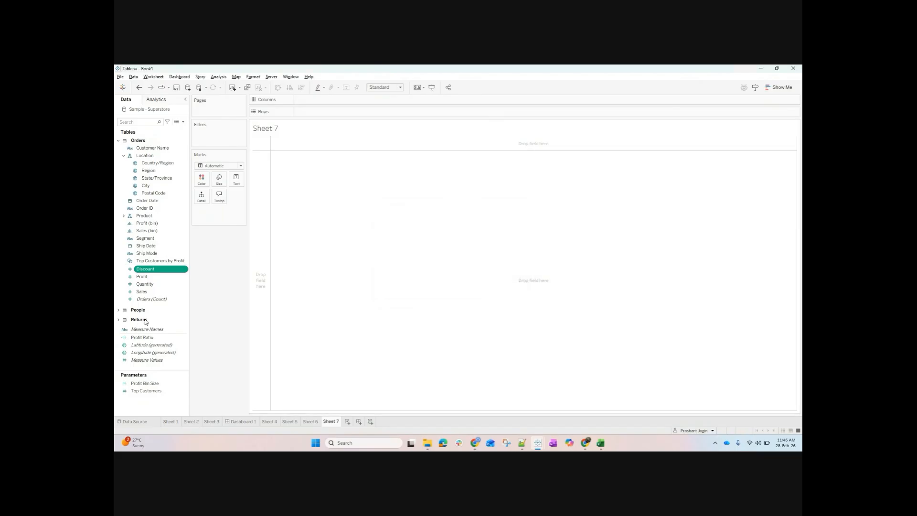
# Edit the Sales (bin) field and set its bin size to 250.
pyautogui.rightClick(154, 231)
pyautogui.click(177, 264)
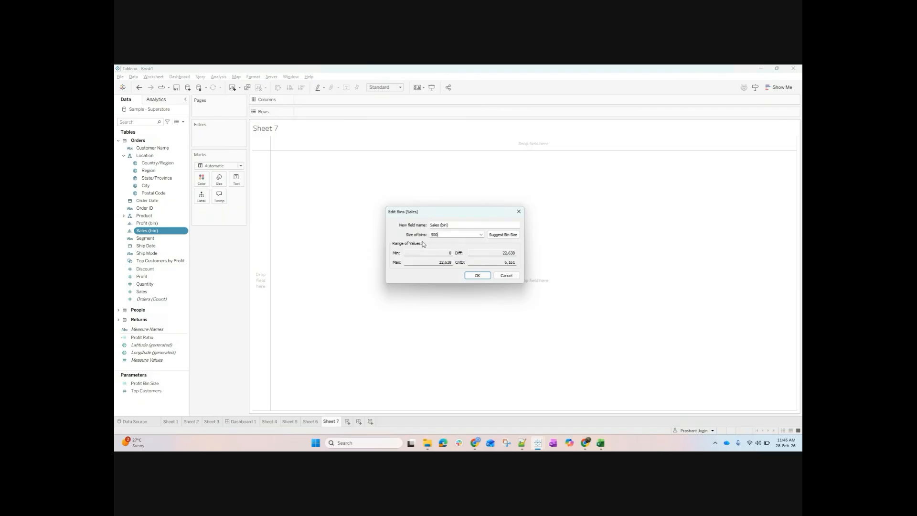
pyautogui.doubleClick(435, 235)
pyautogui.write('1000')
pyautogui.doubleClick(435, 234)
pyautogui.write('2')
pyautogui.click(477, 275)
# Build a text table with Sales (bin) as rows and the Orders count as the cell values.
pyautogui.moveTo(147, 231); pyautogui.dragTo(297, 111)
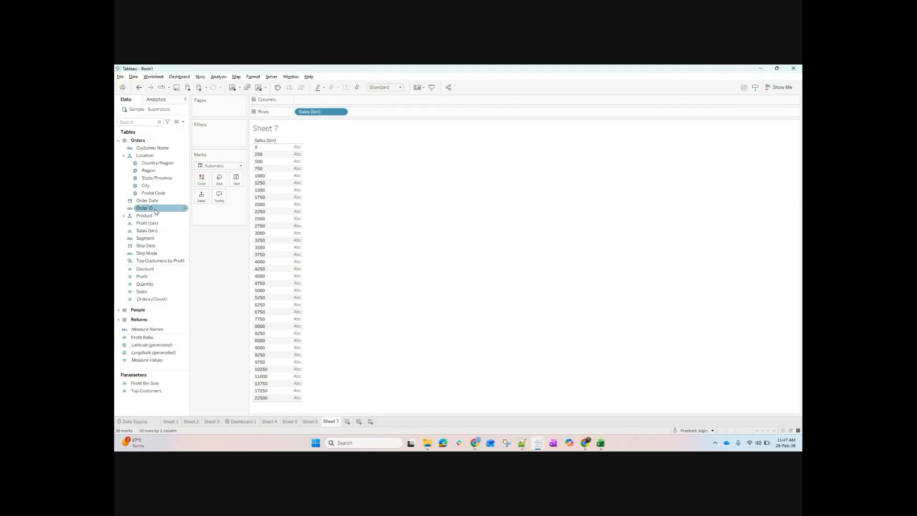
pyautogui.moveTo(162, 301); pyautogui.dragTo(300, 210)
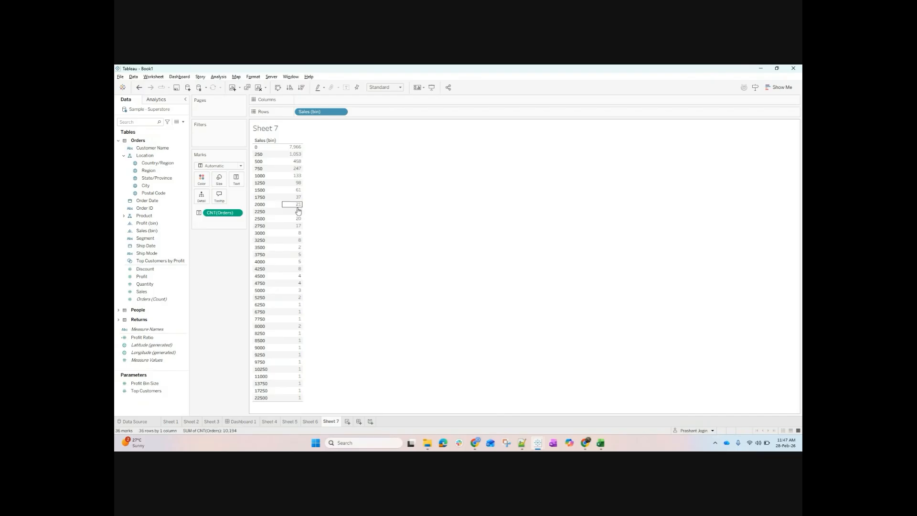
# Replace the table with a Show Me histogram of Discount and manually shrink its bars to thin lines.
pyautogui.click(778, 87)
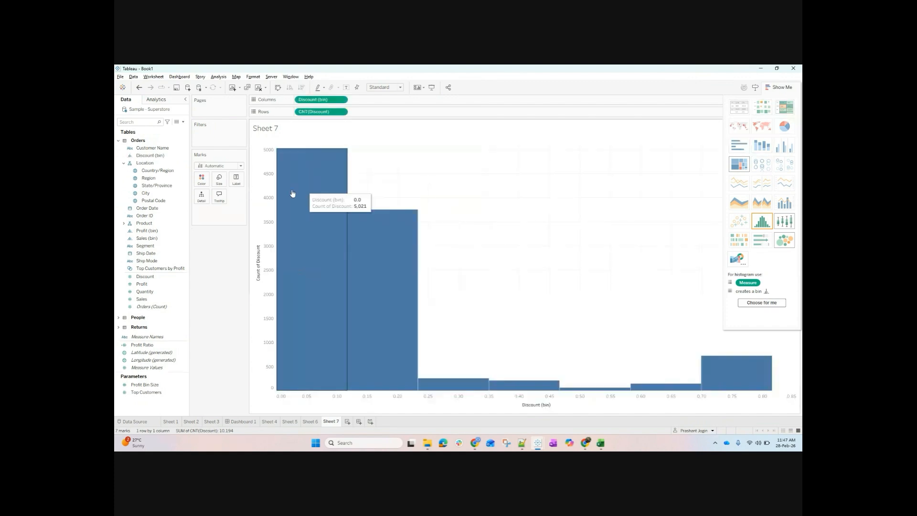
pyautogui.click(219, 178)
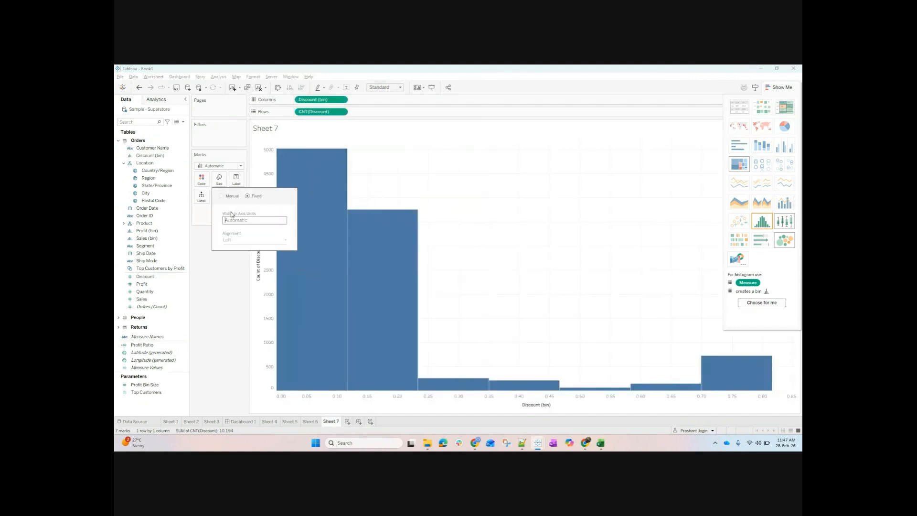
pyautogui.moveTo(256, 231); pyautogui.dragTo(227, 243)
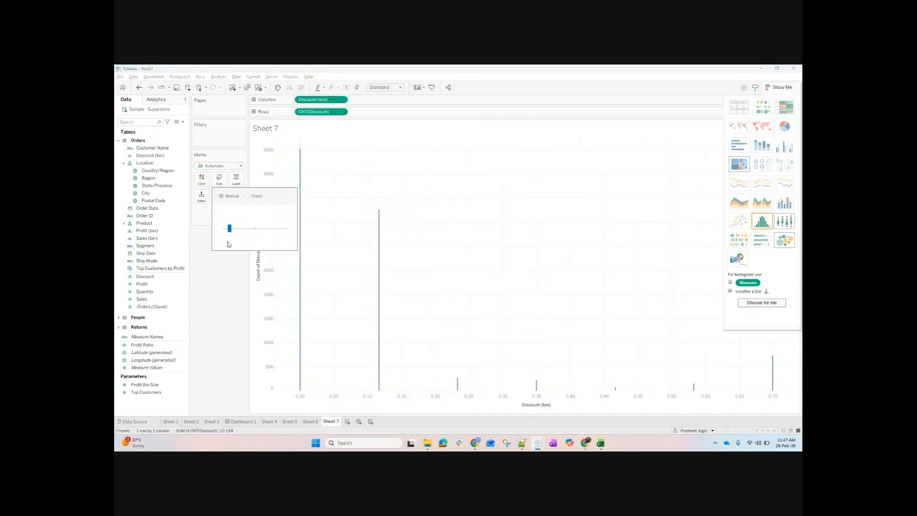
# Undo the Discount histogram and its bar resizing to return to the Sales (bin) text table.
pyautogui.click(138, 88)
pyautogui.click(136, 90)
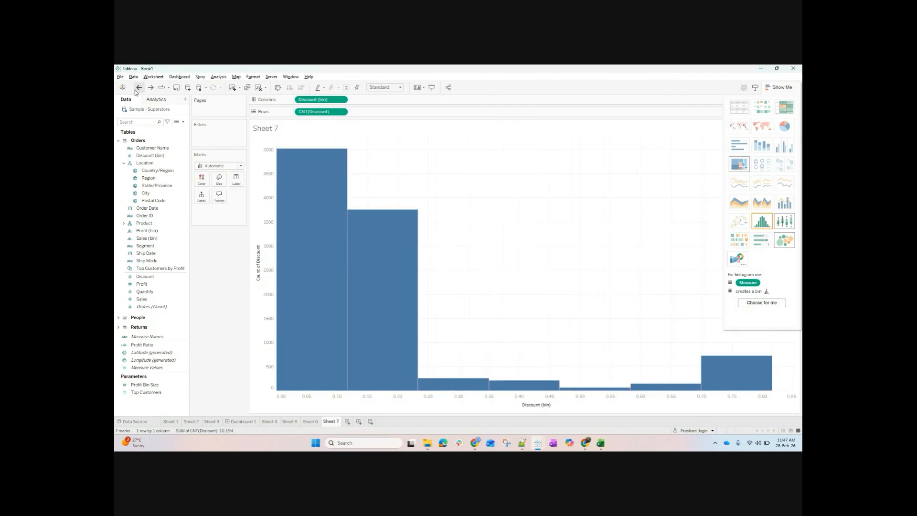
pyautogui.click(136, 90)
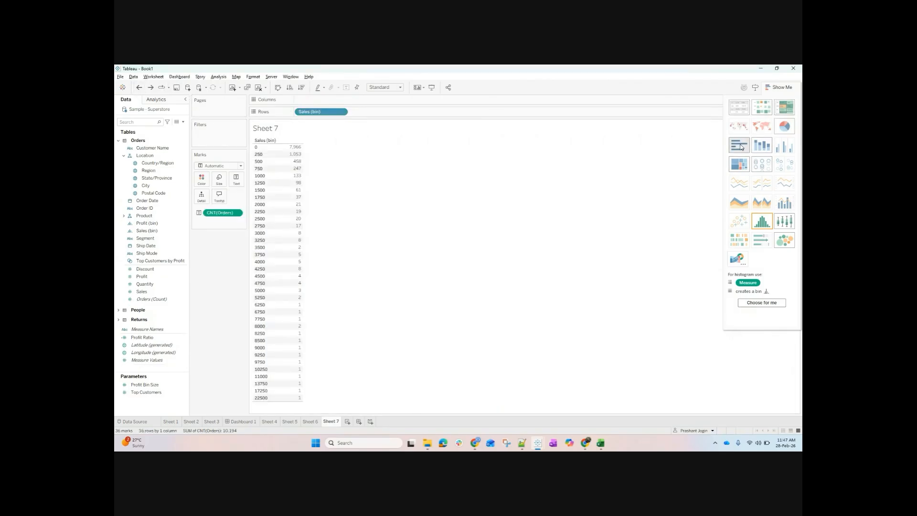
# Show the order counts per Sales (bin) as horizontal bars, and switch the chart to a box-and-whisker plot.
pyautogui.click(741, 147)
pyautogui.moveTo(289, 148)
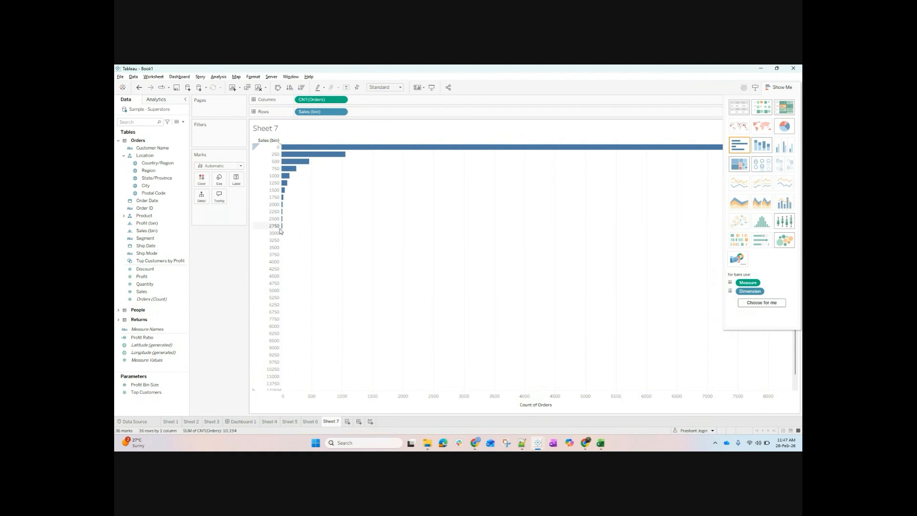
pyautogui.moveTo(283, 230)
pyautogui.click(794, 226)
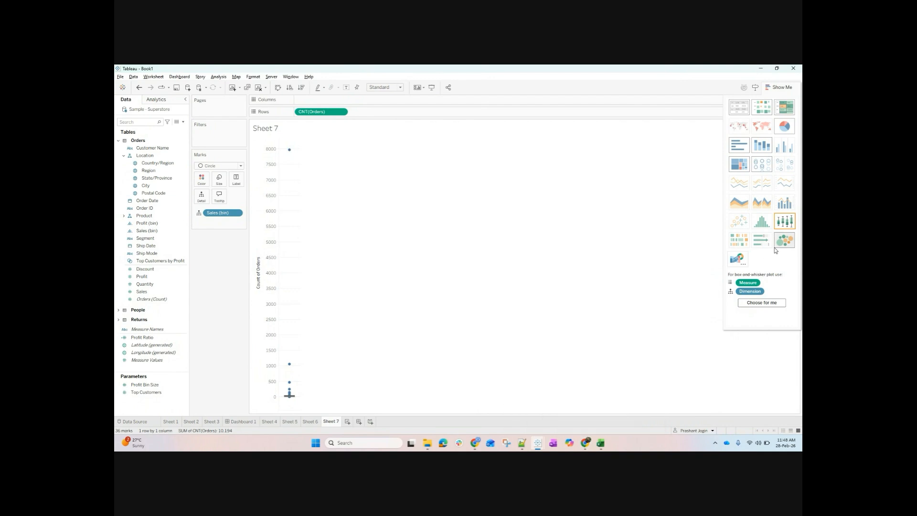
pyautogui.click(760, 222)
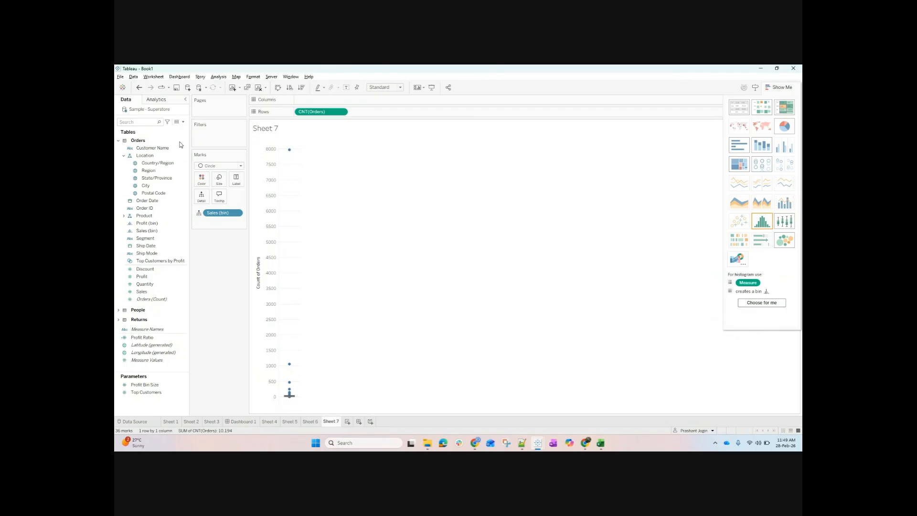
# Draft a calculated field reading "if age > 30 and <40 then call this 30-40" and discard it.
pyautogui.click(183, 122)
pyautogui.click(175, 129)
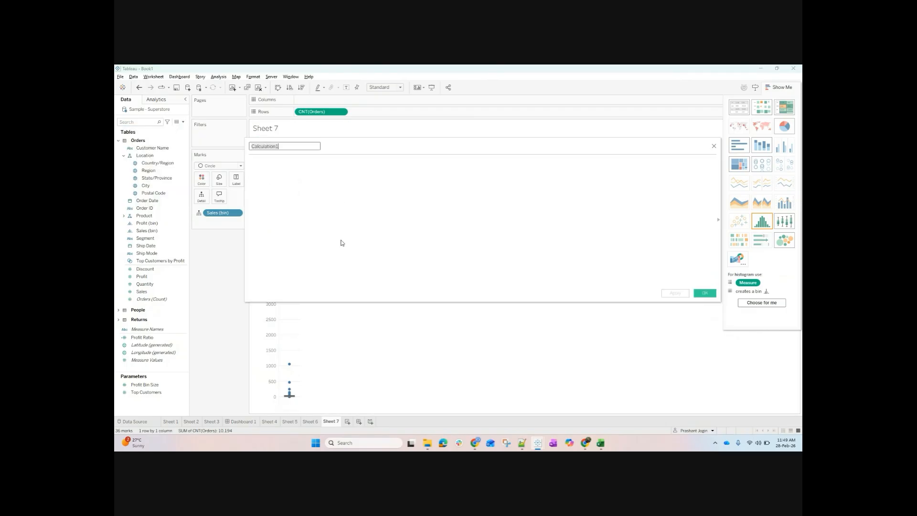
pyautogui.write('if ')
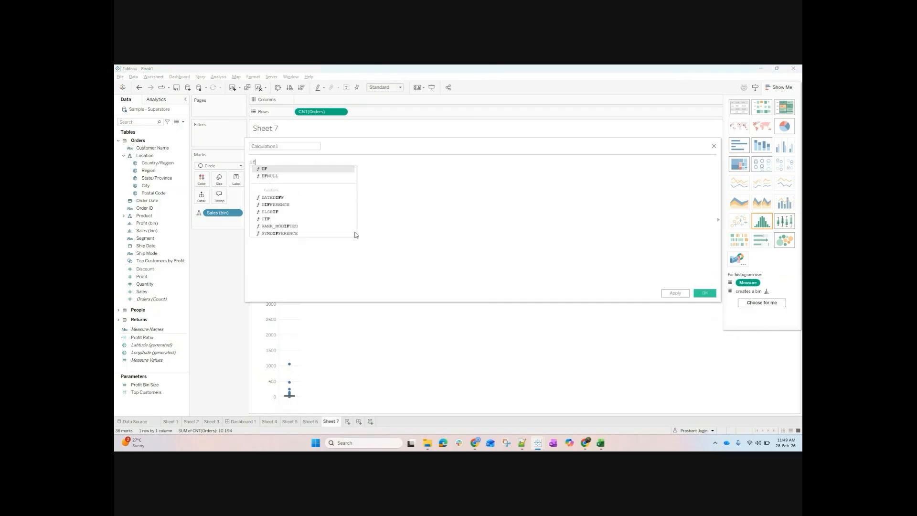
pyautogui.write('age')
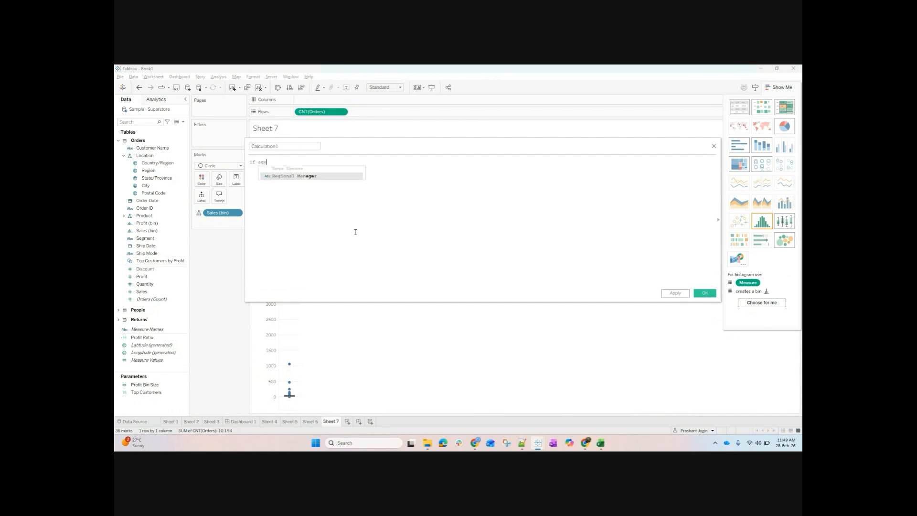
pyautogui.write(' > ')
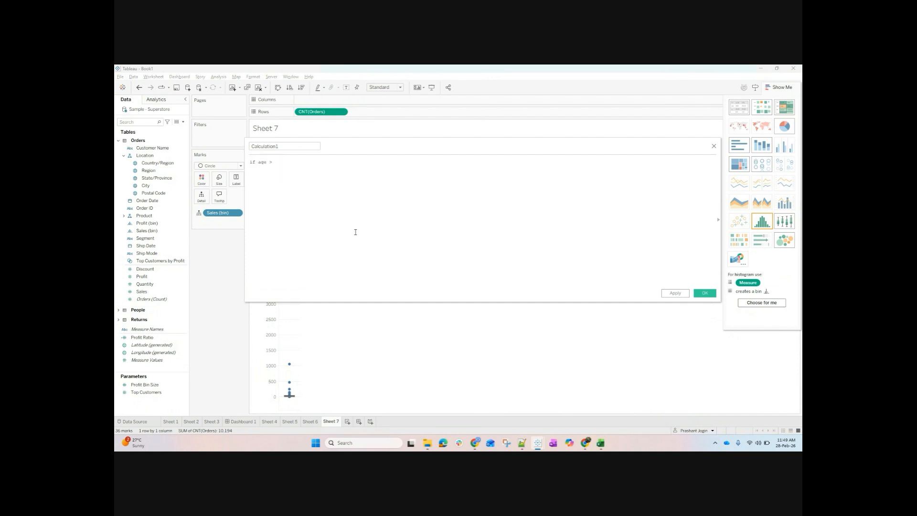
pyautogui.write('30 and')
pyautogui.write(' a')
pyautogui.write('40 then c')
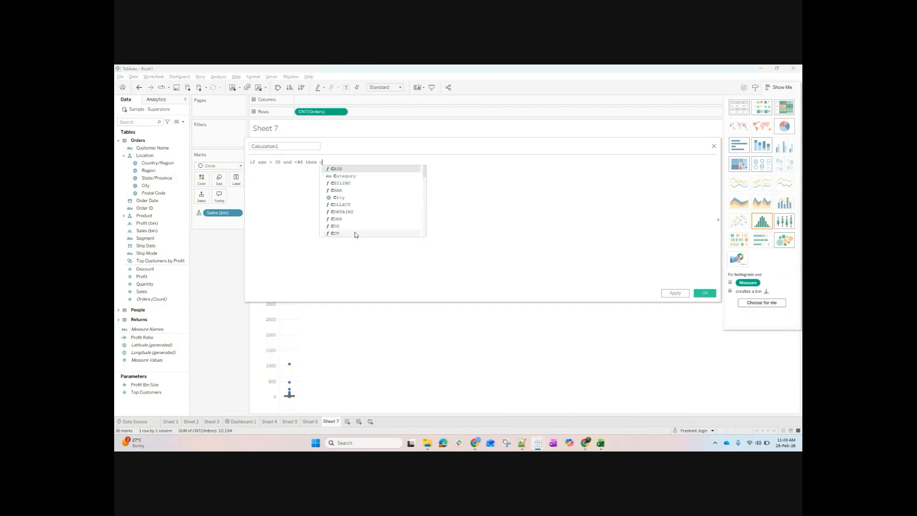
pyautogui.write('all this')
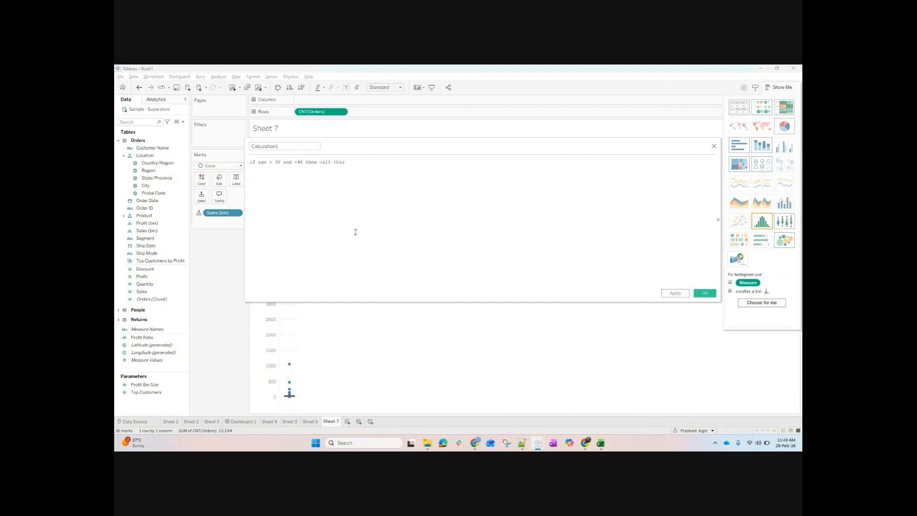
pyautogui.write(' 30-40')
pyautogui.click(713, 146)
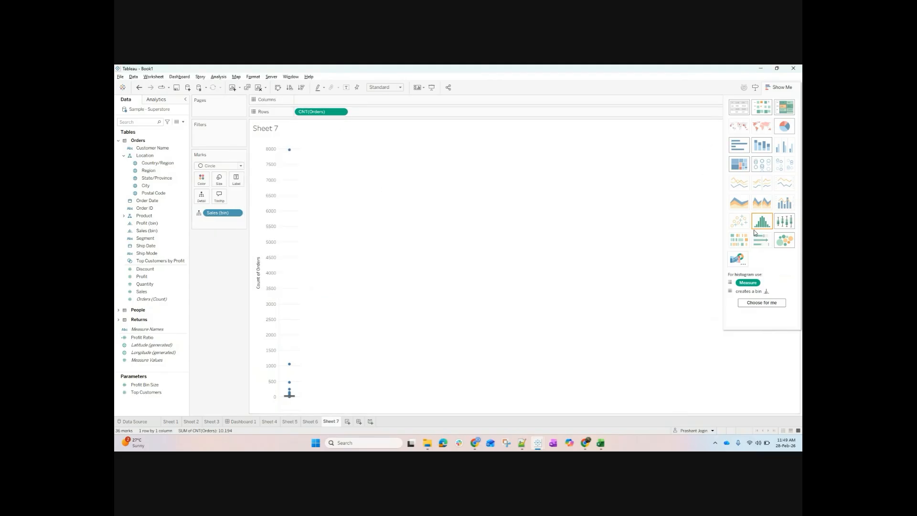
# Clear the box plot of order counts from Sheet 7.
pyautogui.click(784, 221)
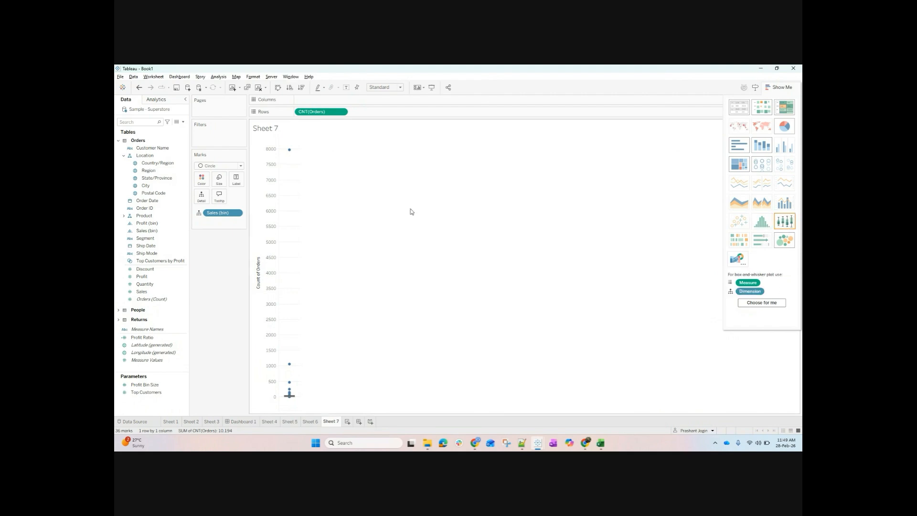
pyautogui.click(258, 87)
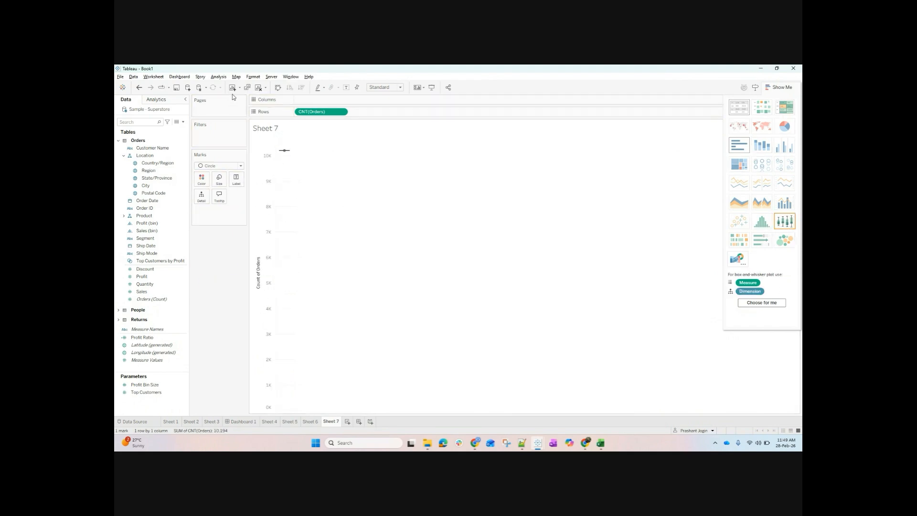
pyautogui.click(164, 201)
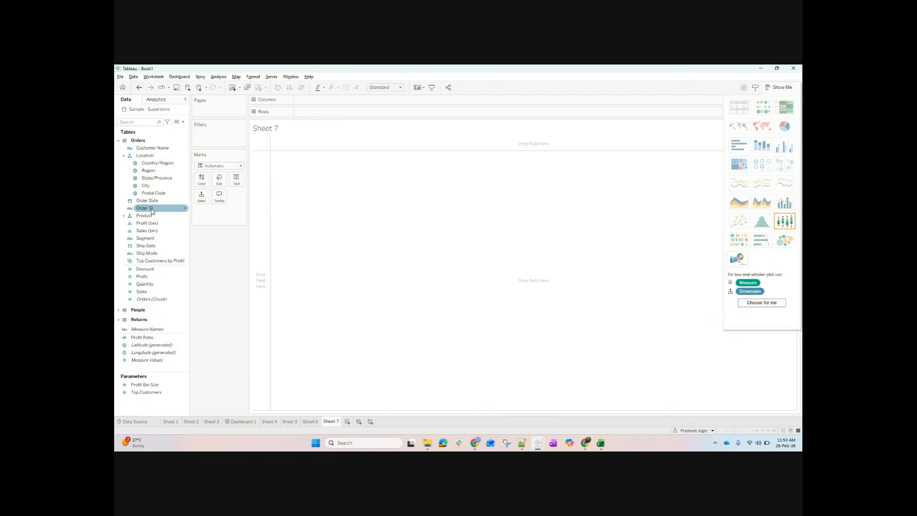
# Build a table of Sales by Category and convert it to a box-and-whisker plot.
pyautogui.click(141, 122)
pyautogui.write('cat')
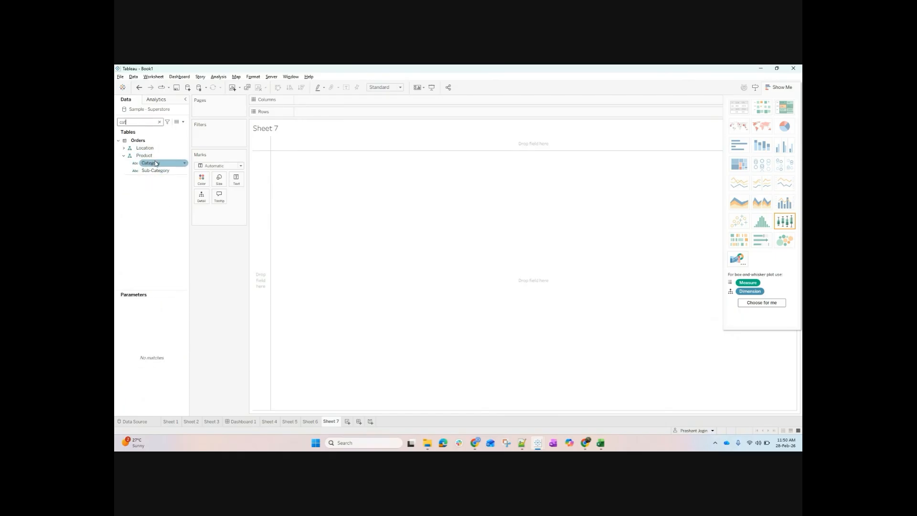
pyautogui.doubleClick(151, 163)
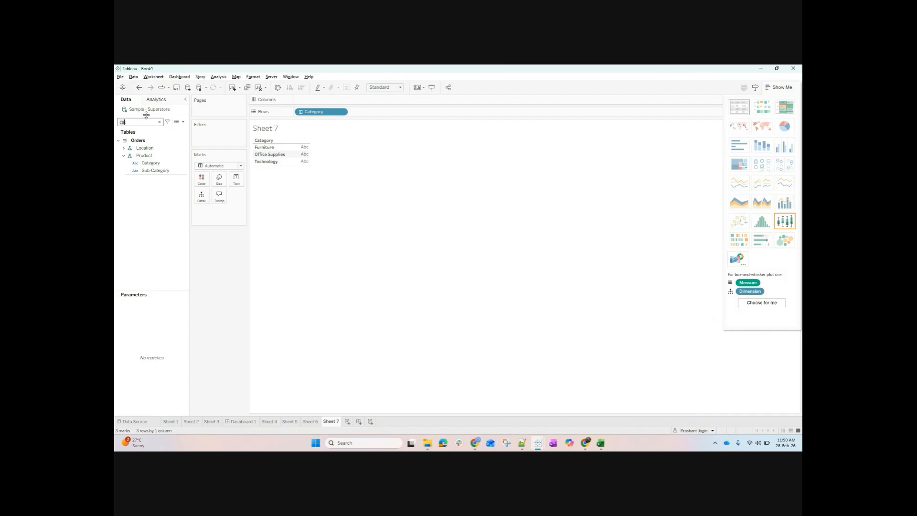
pyautogui.write('sal')
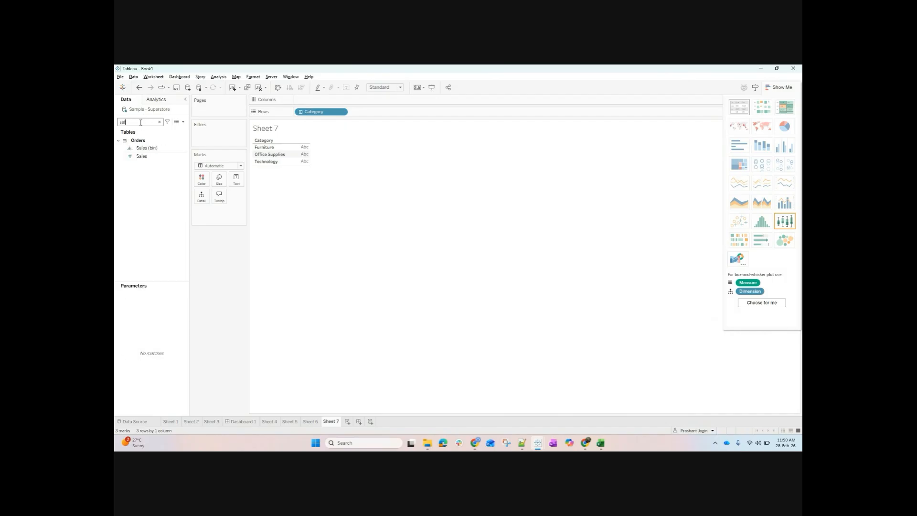
pyautogui.doubleClick(142, 157)
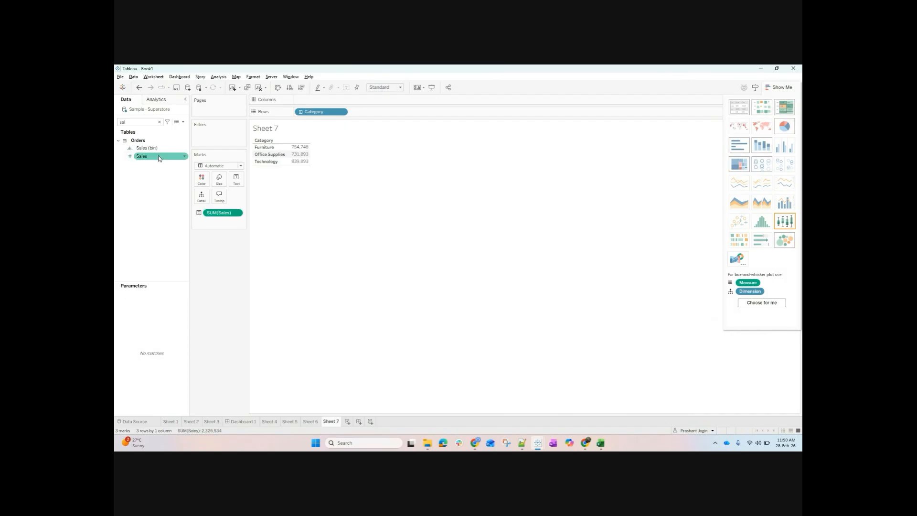
pyautogui.click(784, 221)
# Try splitting the box plot by placing Category on Columns, and undo the change.
pyautogui.moveTo(288, 178)
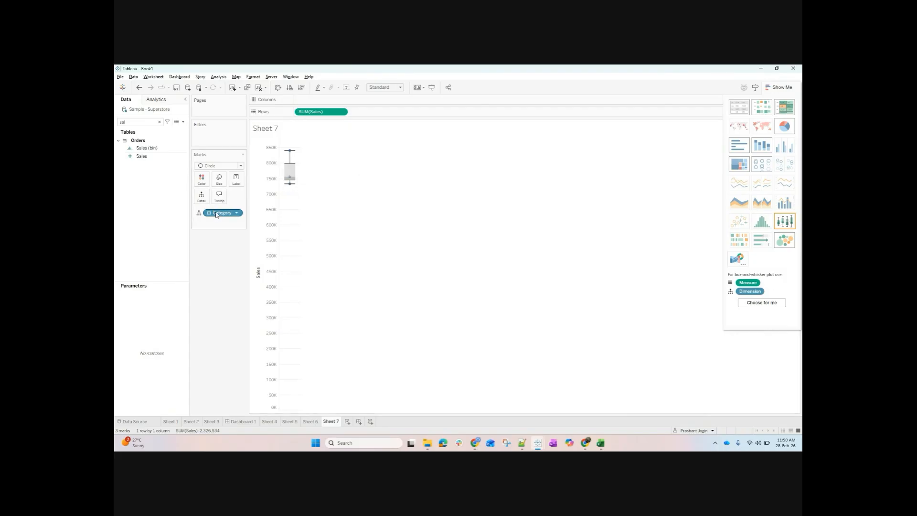
pyautogui.moveTo(222, 212); pyautogui.dragTo(319, 99)
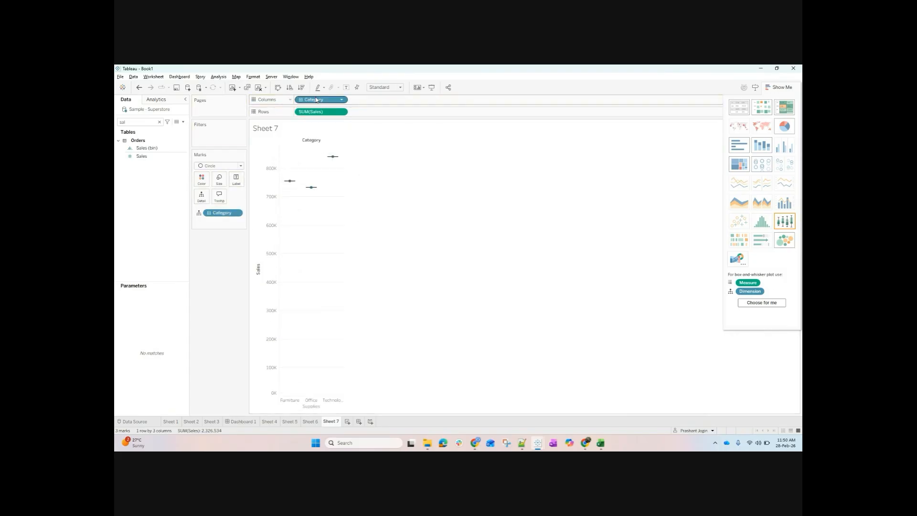
pyautogui.hotkey('ctrl', 'z')
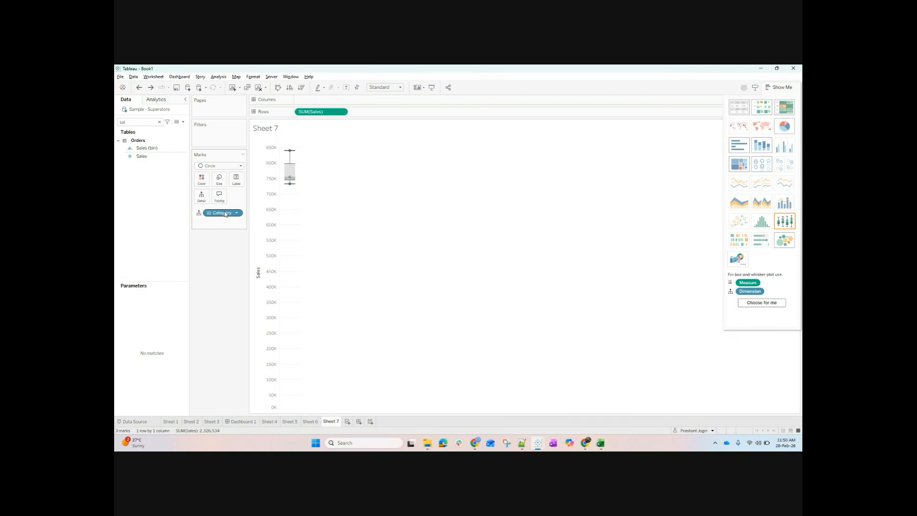
# Find the Sub-Category field and add it to the box plot's marks as detail.
pyautogui.click(136, 123)
pyautogui.press('BackSpace')
pyautogui.press('BackSpace')
pyautogui.press('BackSpace')
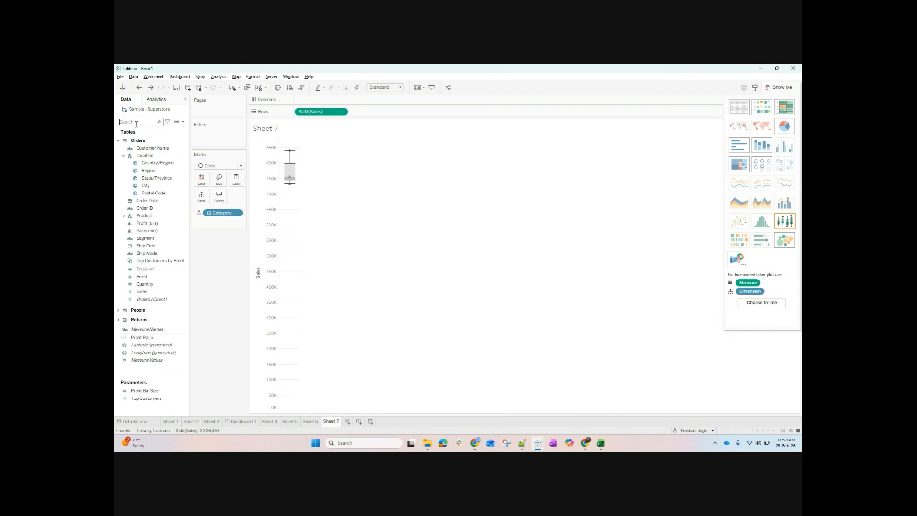
pyautogui.write('sab')
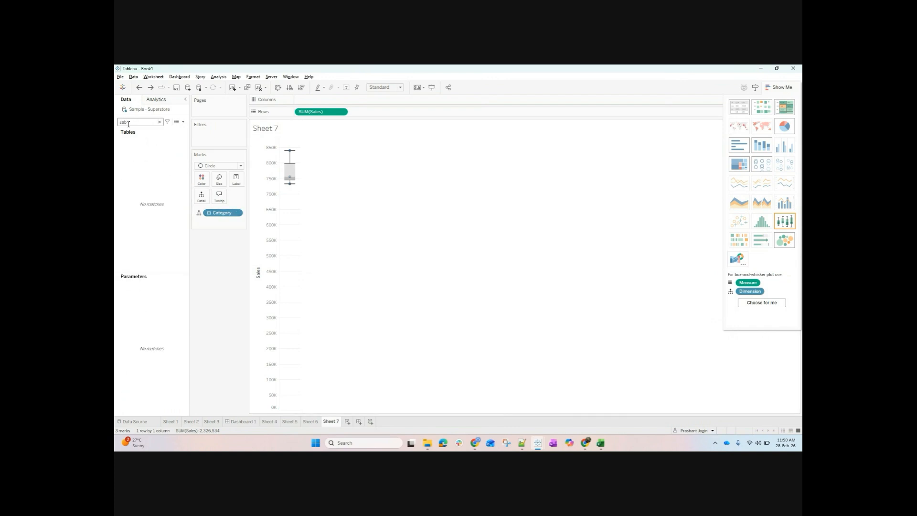
pyautogui.press('BackSpace')
pyautogui.press('BackSpace')
pyautogui.write('ub')
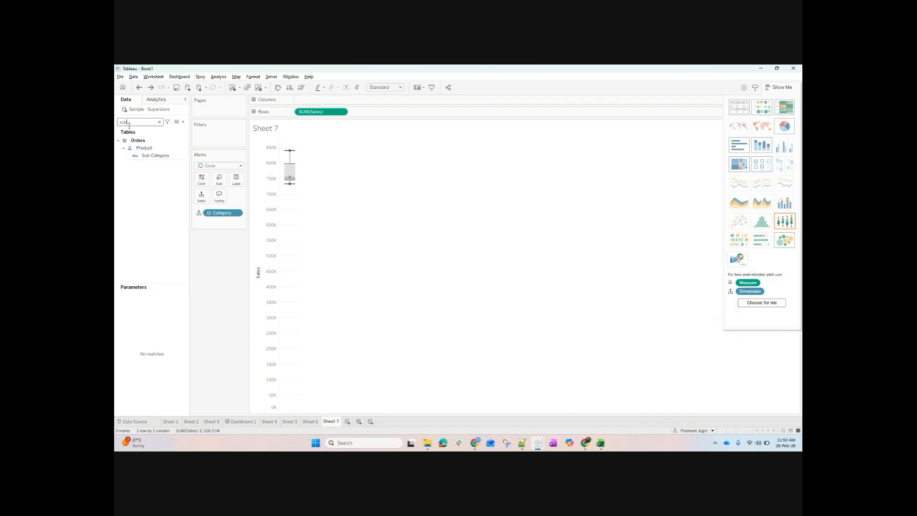
pyautogui.moveTo(155, 155); pyautogui.dragTo(223, 211)
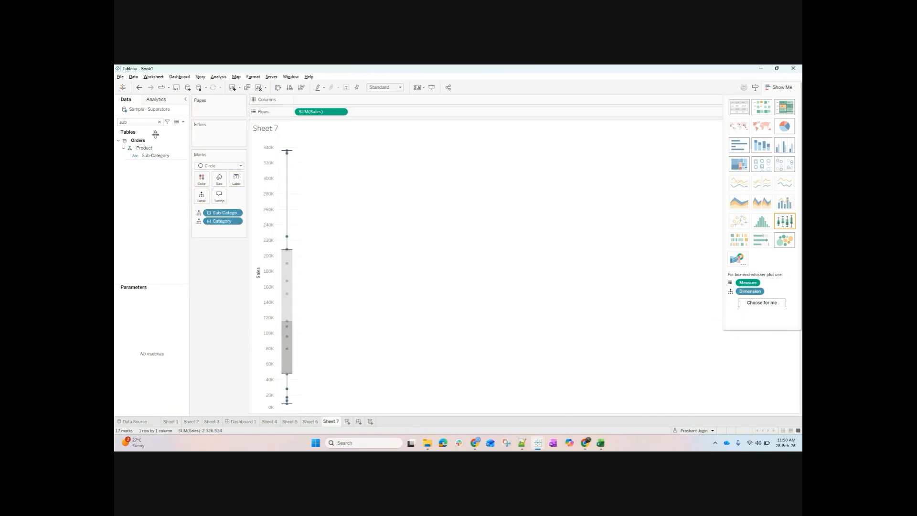
# Find the Category field and place it on Columns to split the Sales box plot by category.
pyautogui.click(144, 123)
pyautogui.press('BackSpace')
pyautogui.press('BackSpace')
pyautogui.press('BackSpace')
pyautogui.write('ca')
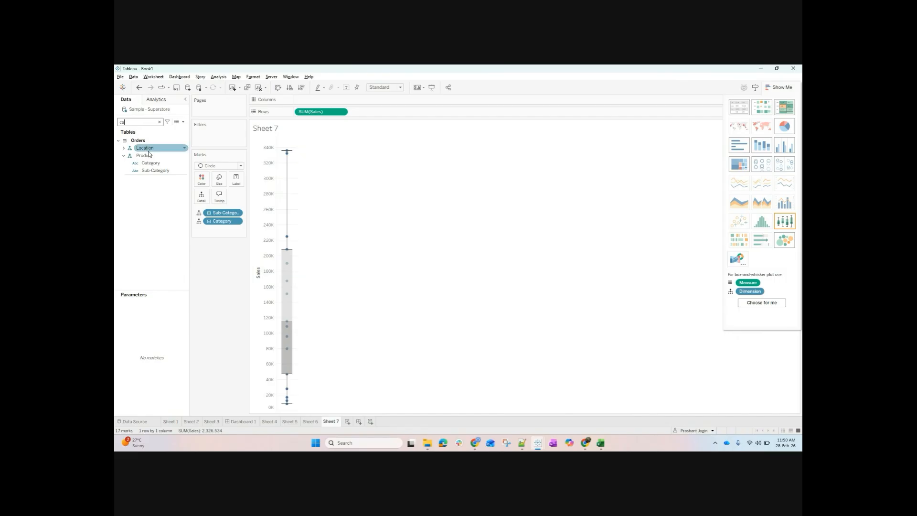
pyautogui.moveTo(151, 163); pyautogui.dragTo(301, 94)
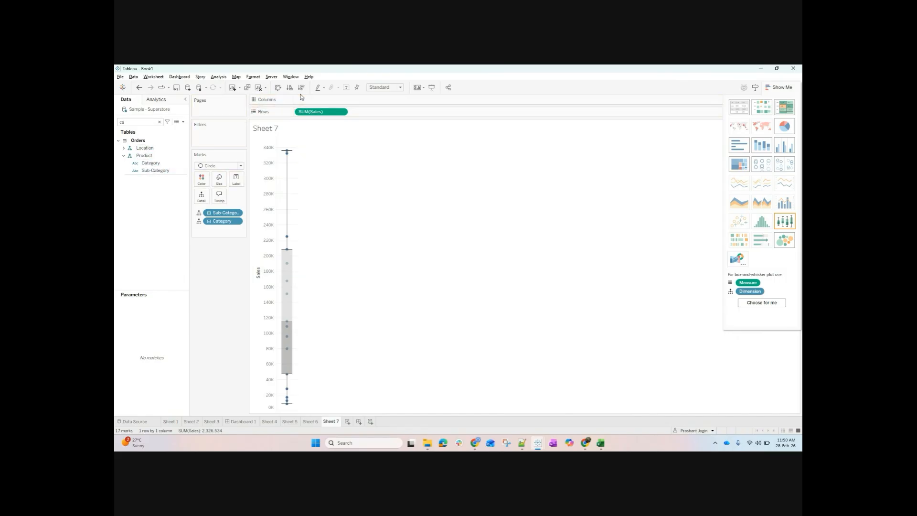
pyautogui.moveTo(170, 164); pyautogui.dragTo(335, 102)
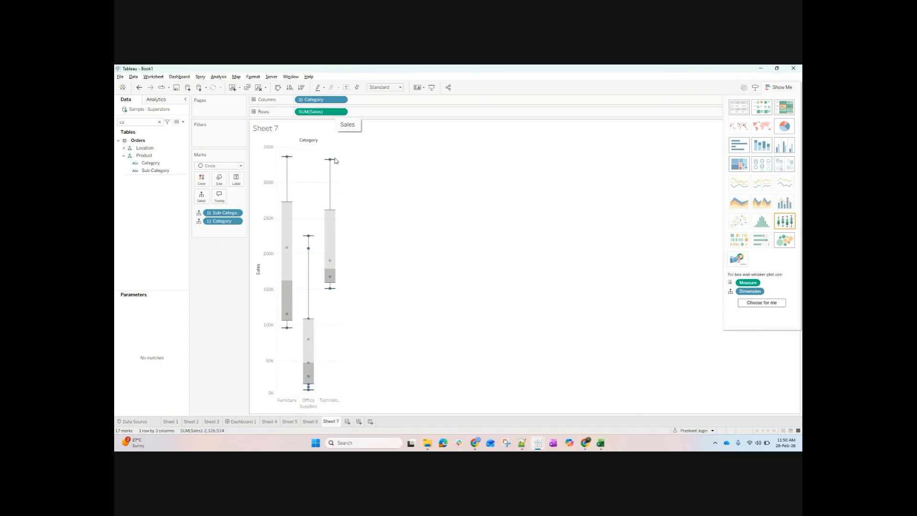
# Examine the box, the whisker ends and the sub-category sales of the Furniture box plot.
pyautogui.moveTo(288, 295)
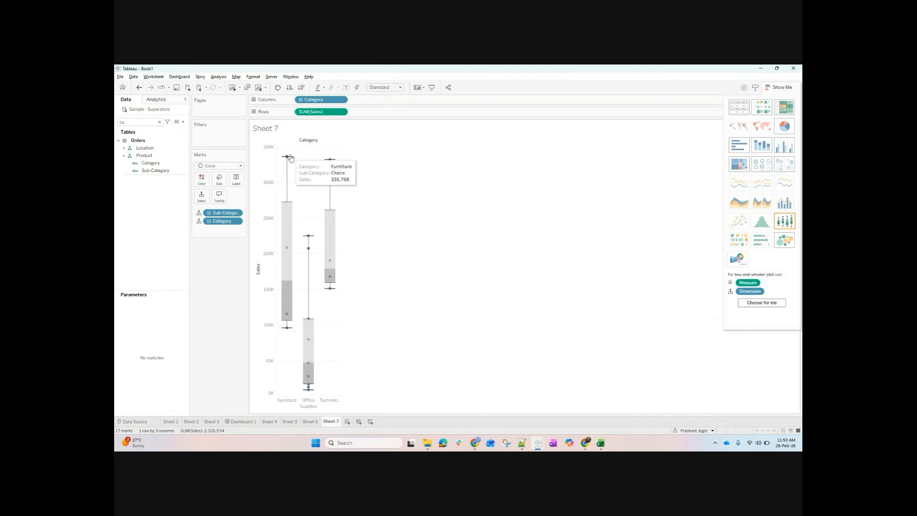
pyautogui.moveTo(287, 263)
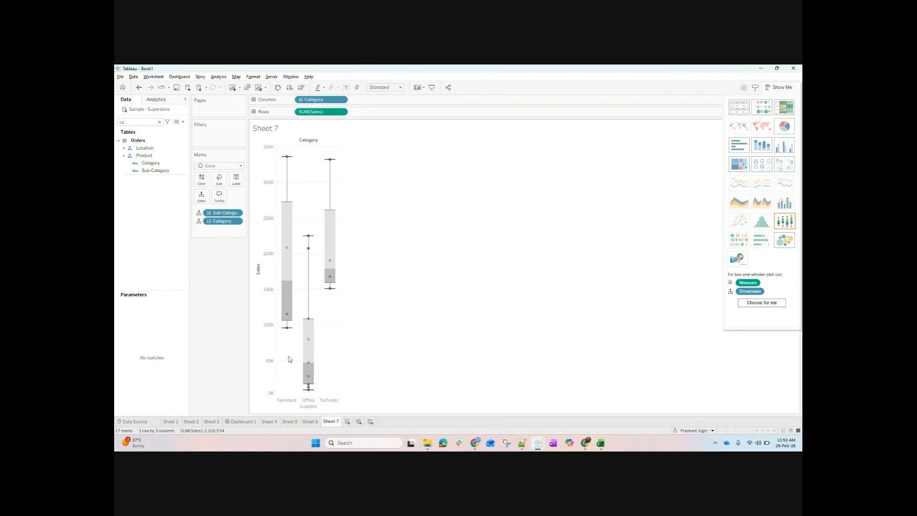
pyautogui.moveTo(285, 335)
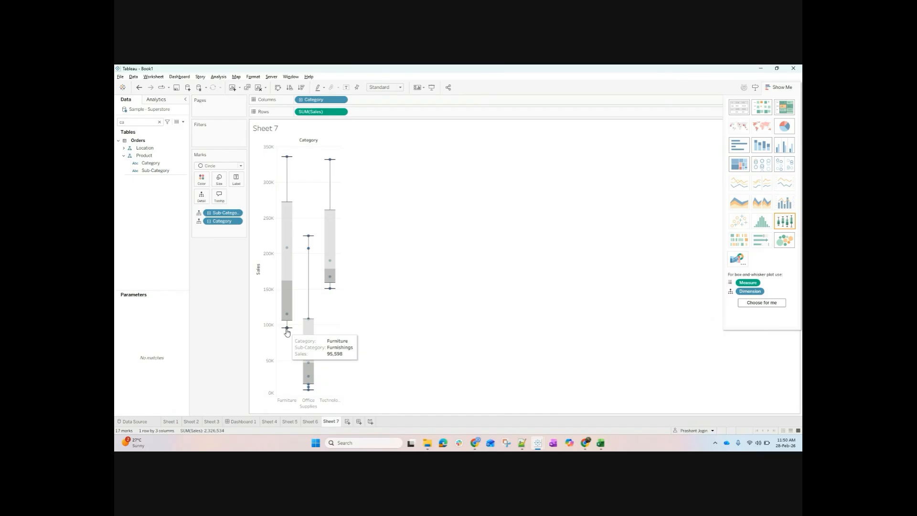
pyautogui.moveTo(291, 158)
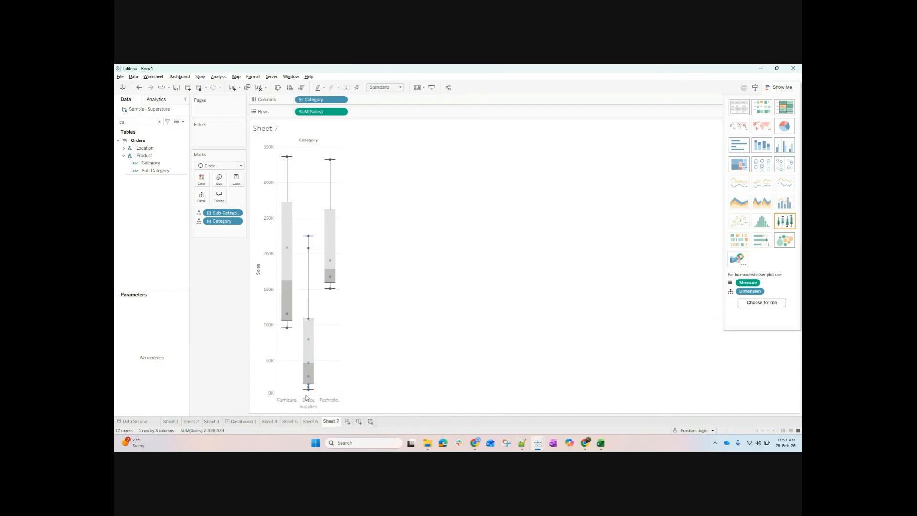
# Replace Category with Segment on Columns and remove Category from the marks of the Sales box plot.
pyautogui.doubleClick(328, 99)
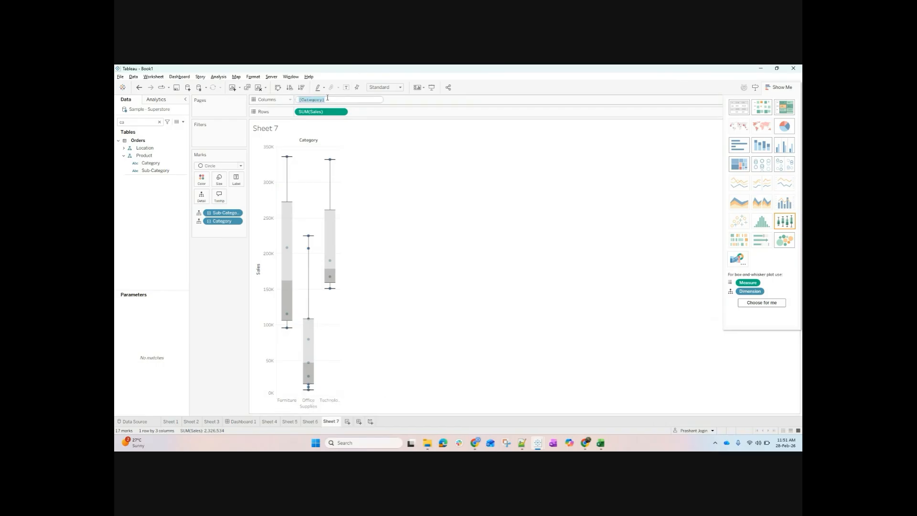
pyautogui.write('seg')
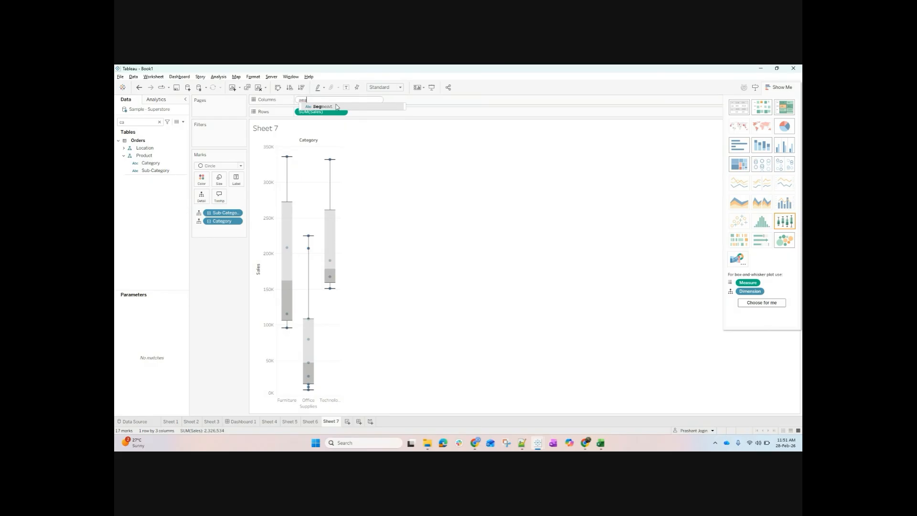
pyautogui.click(337, 106)
pyautogui.press('Return')
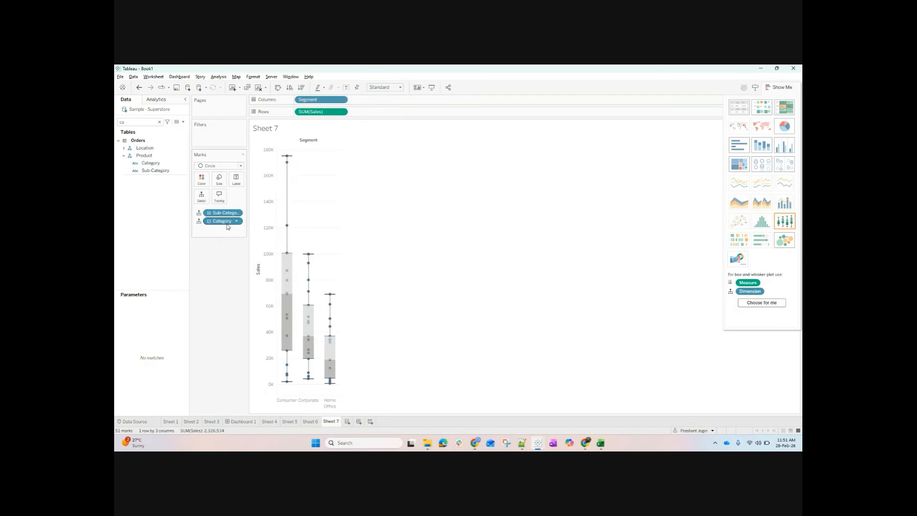
pyautogui.moveTo(227, 226); pyautogui.dragTo(214, 280)
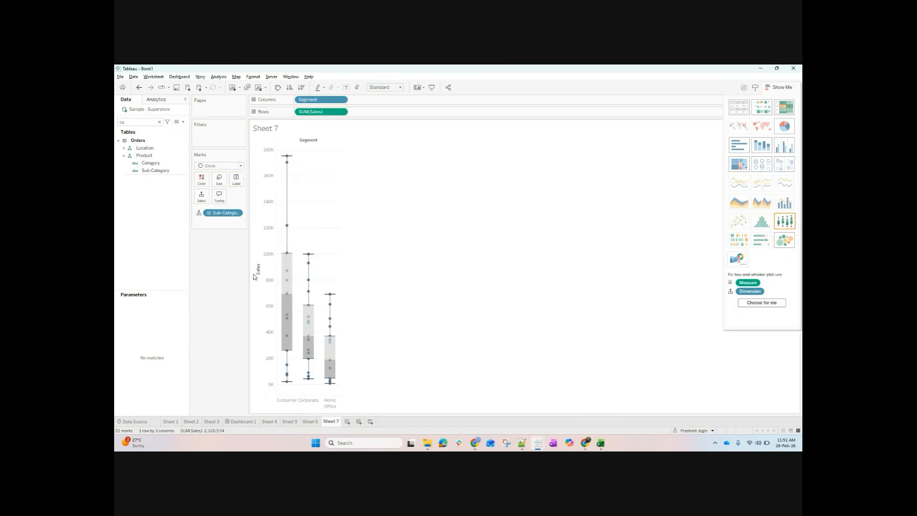
pyautogui.moveTo(279, 298)
pyautogui.moveTo(290, 385)
pyautogui.moveTo(738, 239)
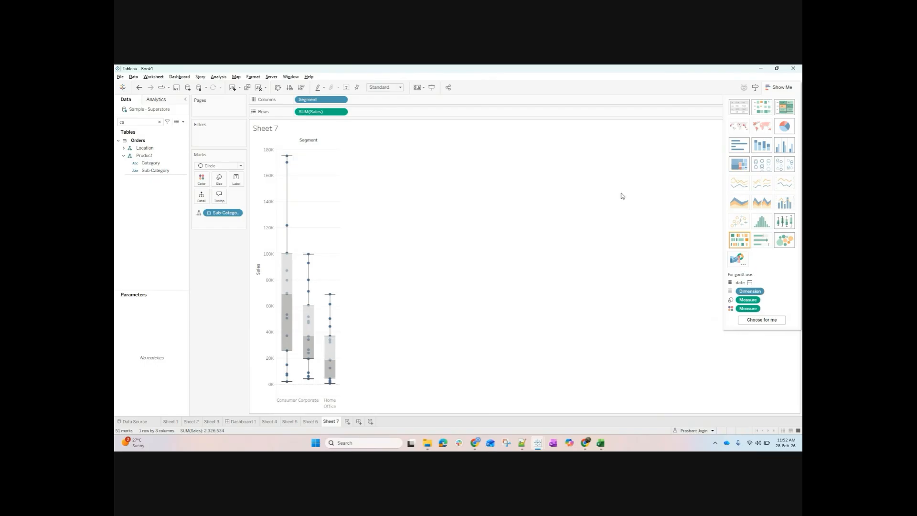
# Undo the box plot changes back to the text table of Sales by Category.
pyautogui.click(139, 87)
pyautogui.click(139, 88)
pyautogui.click(139, 87)
pyautogui.click(139, 87)
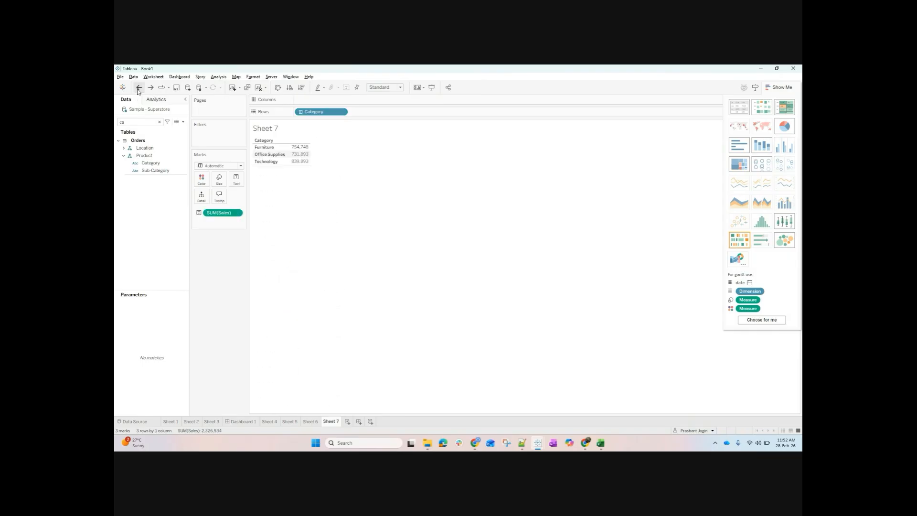
# Switch to Chrome and search Google for "gantt chart meaning".
pyautogui.moveTo(580, 449)
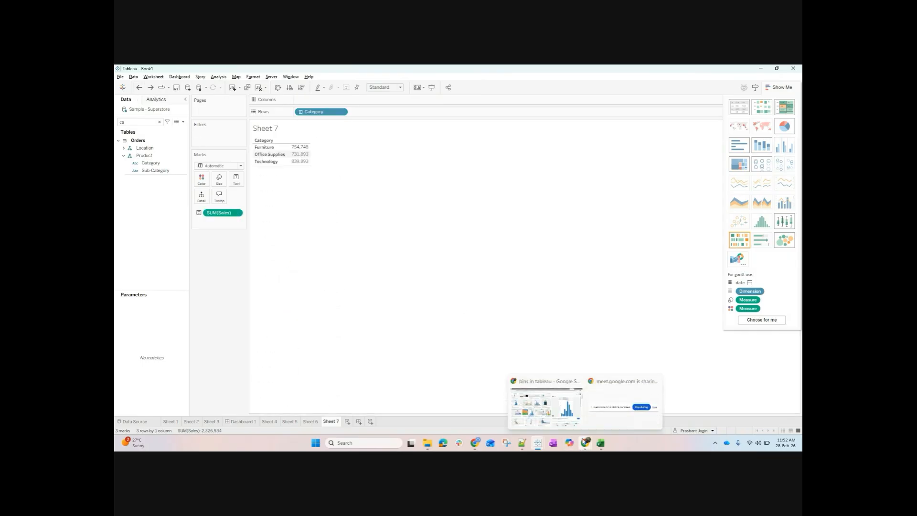
pyautogui.click(563, 406)
pyautogui.click(254, 121)
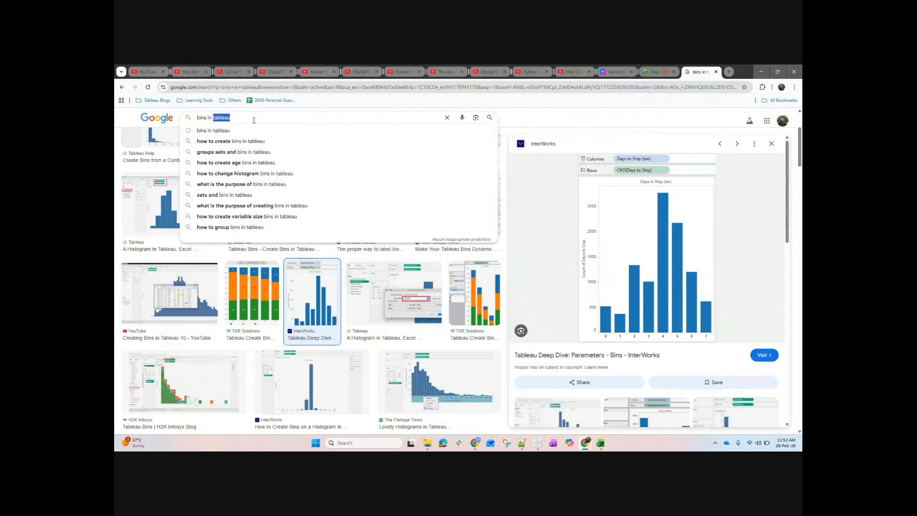
pyautogui.hotkey('ctrl', 'a')
pyautogui.write('grant')
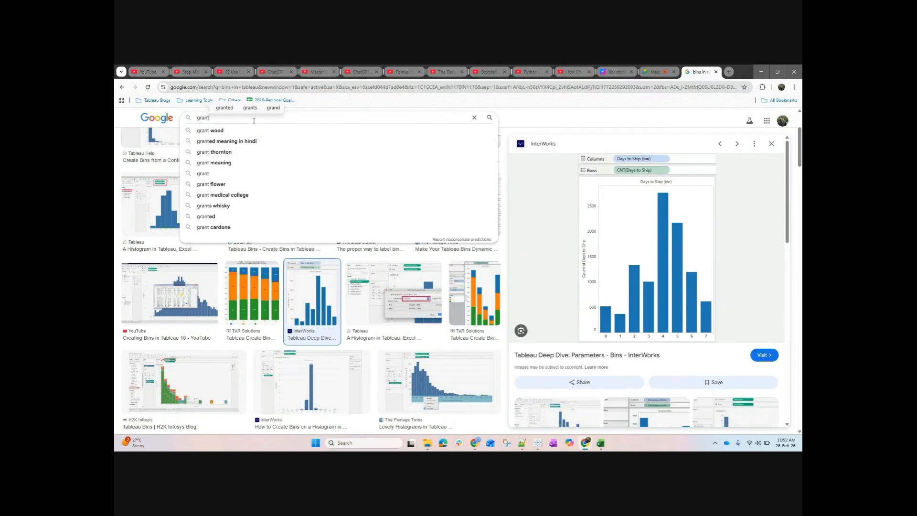
pyautogui.write('t c')
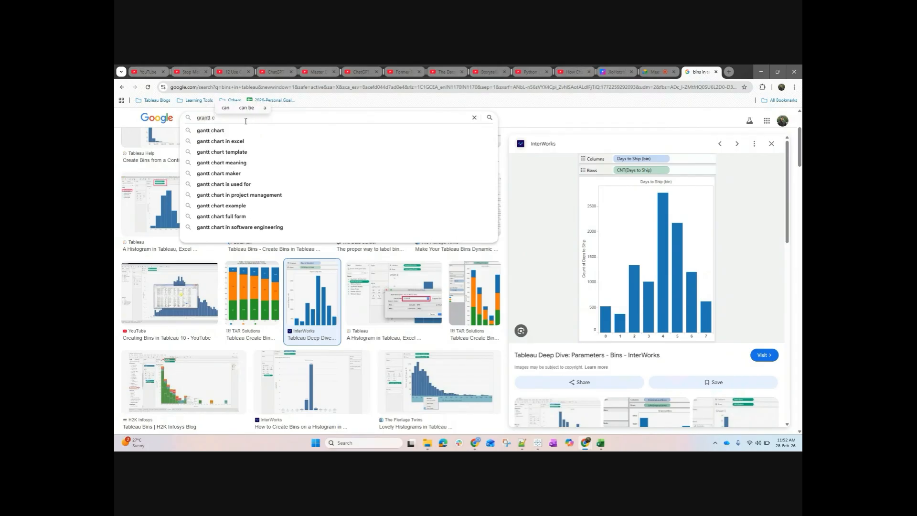
pyautogui.click(246, 162)
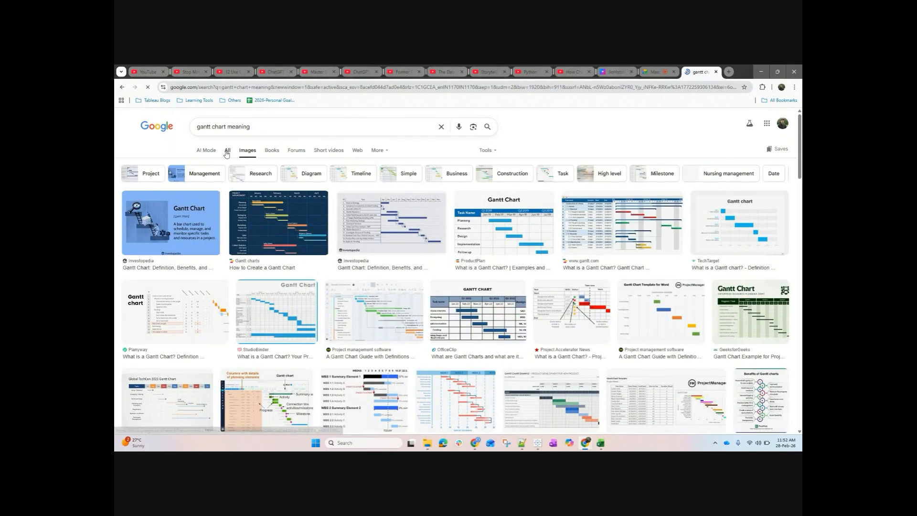
# Read the overview definition of a Gantt chart and open the ProductPlan example from the image results.
pyautogui.click(227, 151)
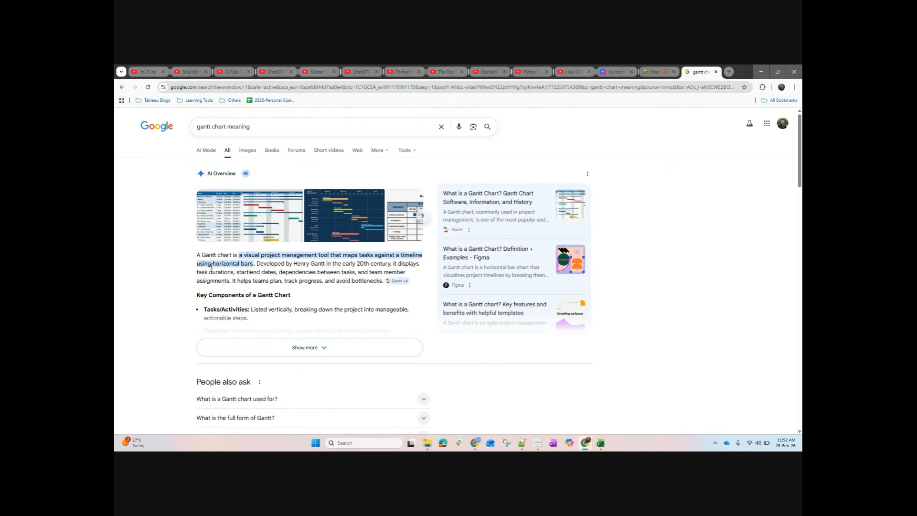
pyautogui.click(245, 152)
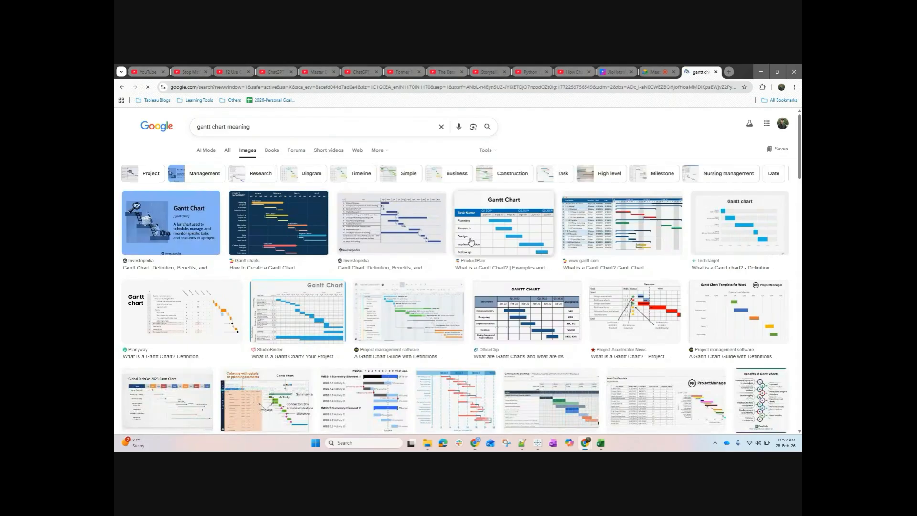
pyautogui.click(449, 236)
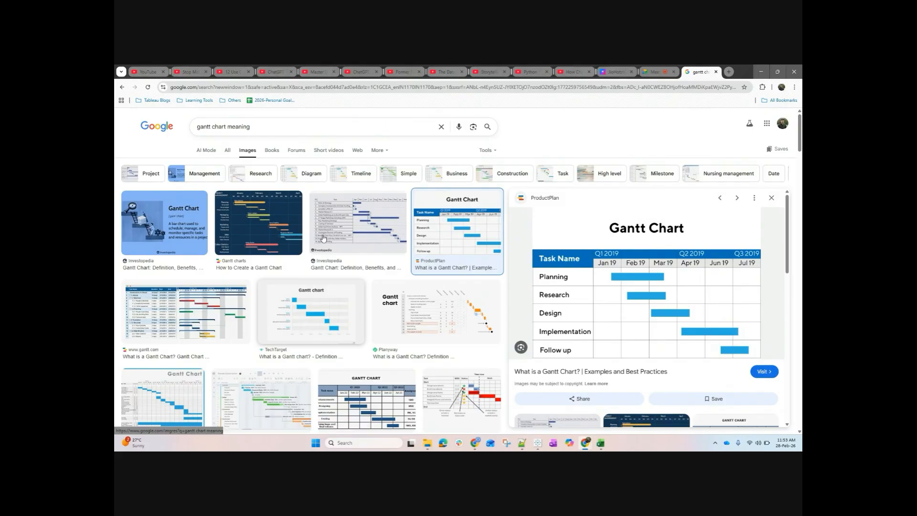
# Search images for "gantt chart tableau" and open Tableau's "How To Make A Gantt Chart" article from its image result.
pyautogui.doubleClick(239, 127)
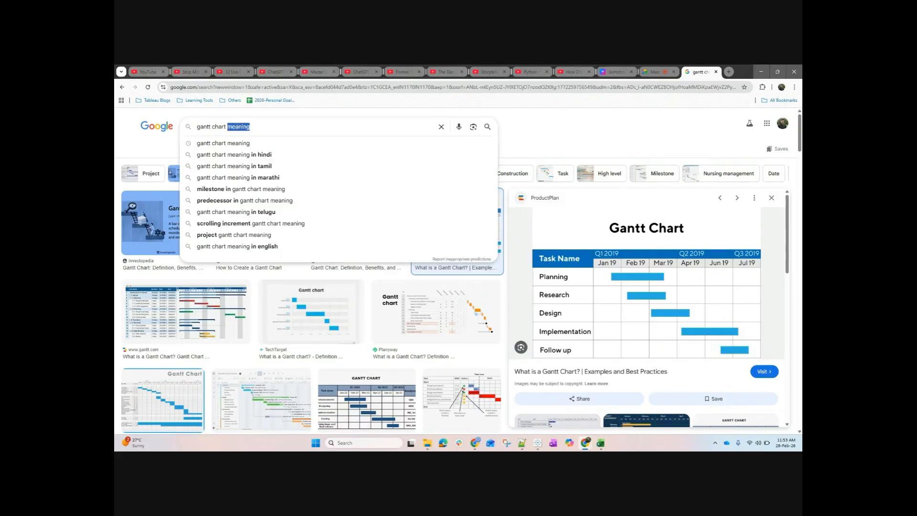
pyautogui.write('tableau')
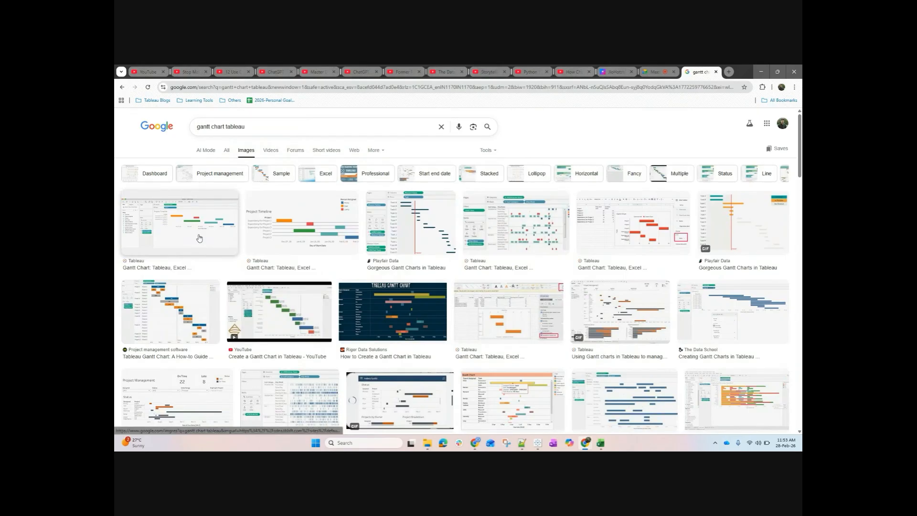
pyautogui.click(200, 238)
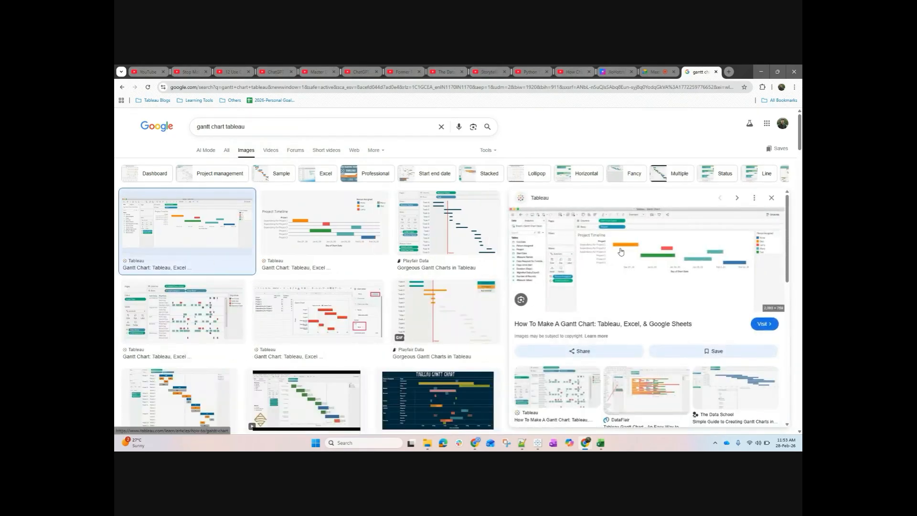
pyautogui.click(611, 226)
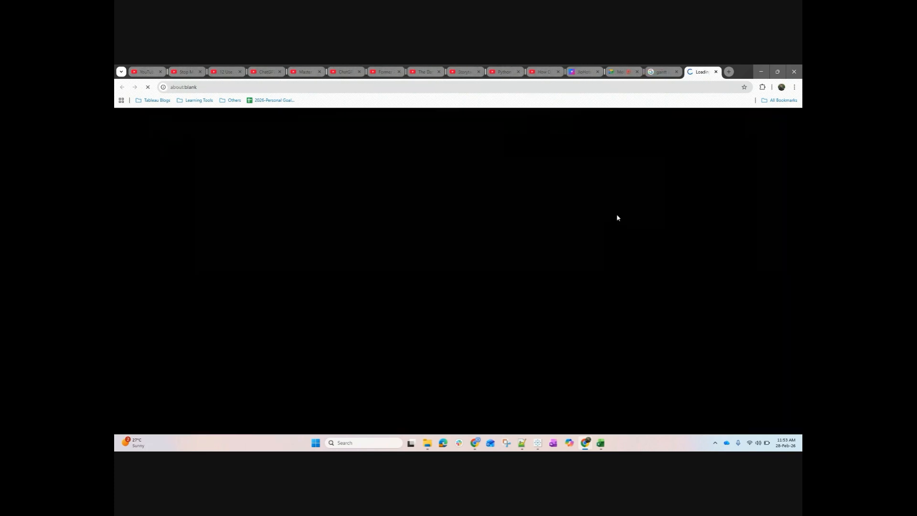
# Look through the article's Project Timeline example and its instructions for making a Gantt chart.
pyautogui.scroll(-5, 432, 317)
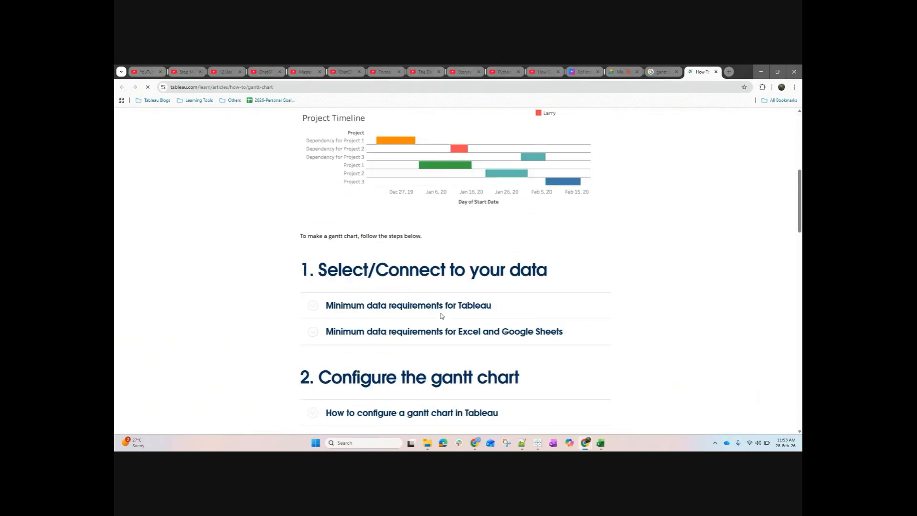
pyautogui.scroll(3, 442, 316)
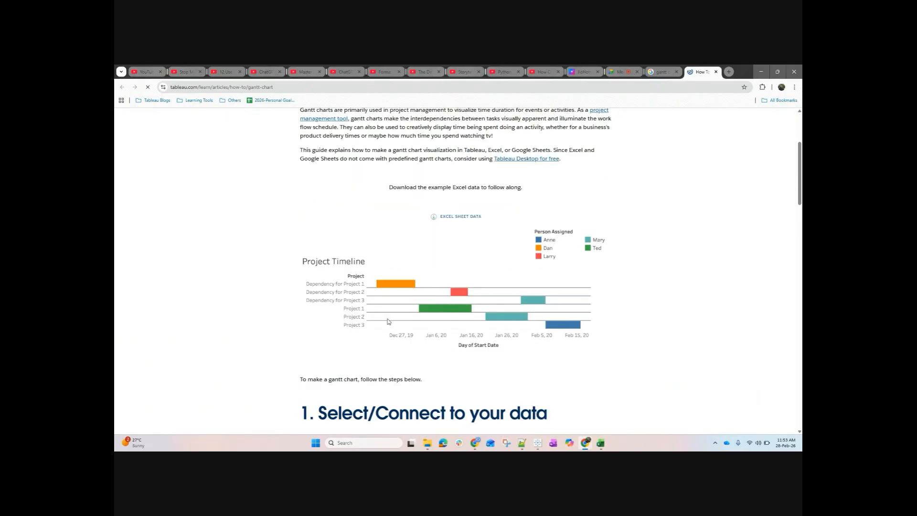
pyautogui.scroll(-6, 391, 320)
pyautogui.scroll(-4, 390, 321)
pyautogui.scroll(10, 428, 259)
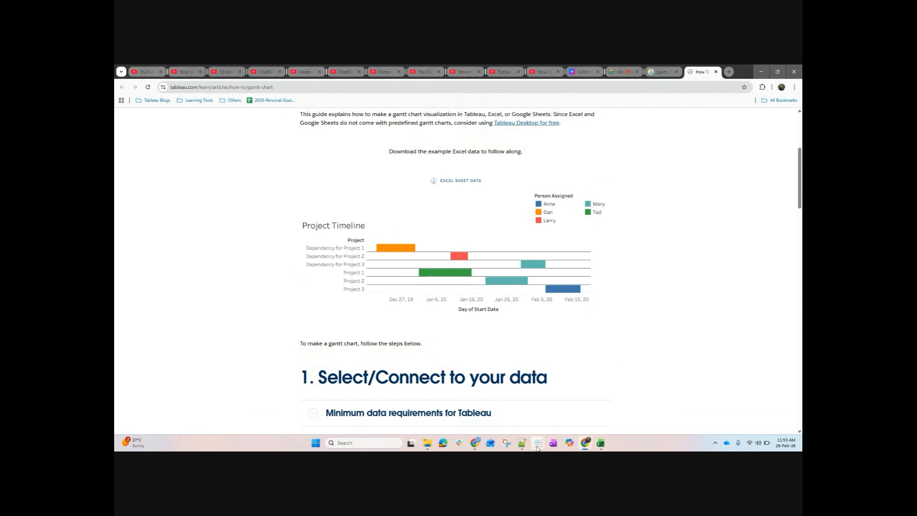
# Switch back to the Tableau workbook, hide the chart suggestions and clear Sheet 7.
pyautogui.moveTo(537, 443)
pyautogui.click(595, 405)
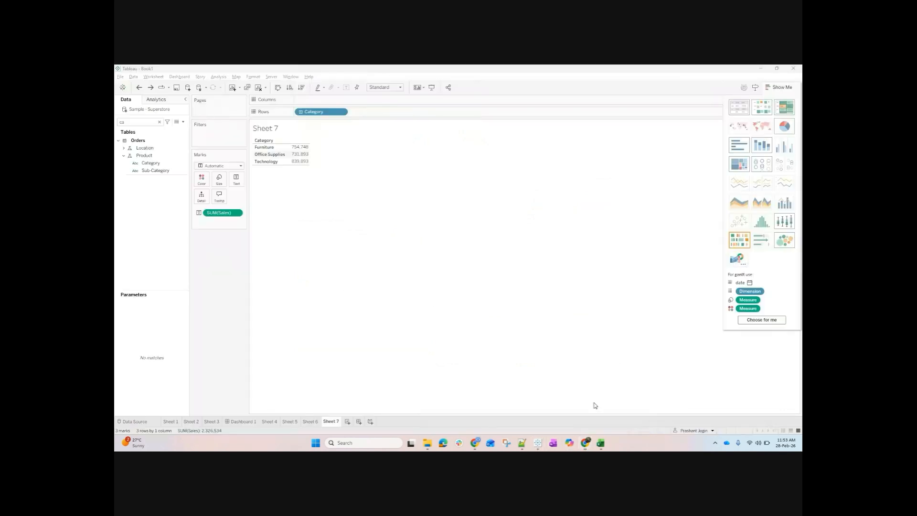
pyautogui.click(770, 89)
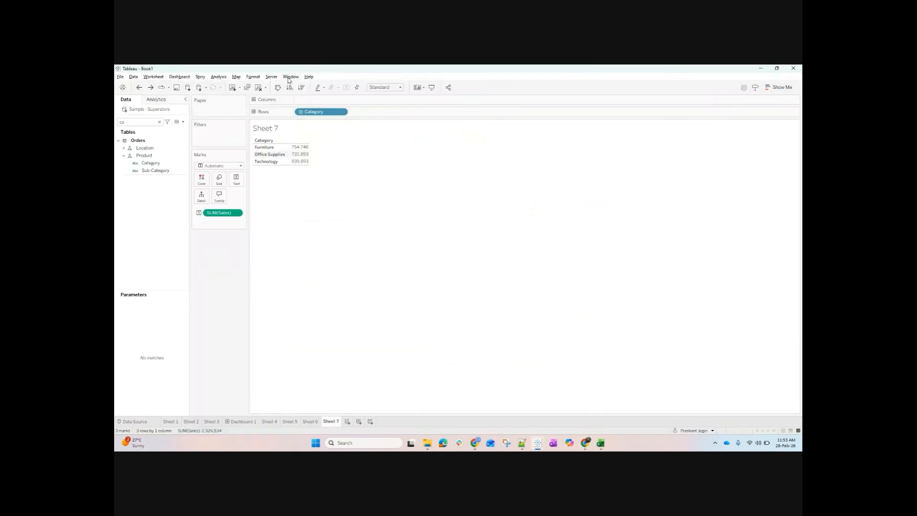
pyautogui.click(258, 87)
# Search the data fields for "date" and place Ship Date on Columns as YEAR(Ship Date).
pyautogui.click(131, 123)
pyautogui.write('ca')
pyautogui.press('BackSpace')
pyautogui.press('BackSpace')
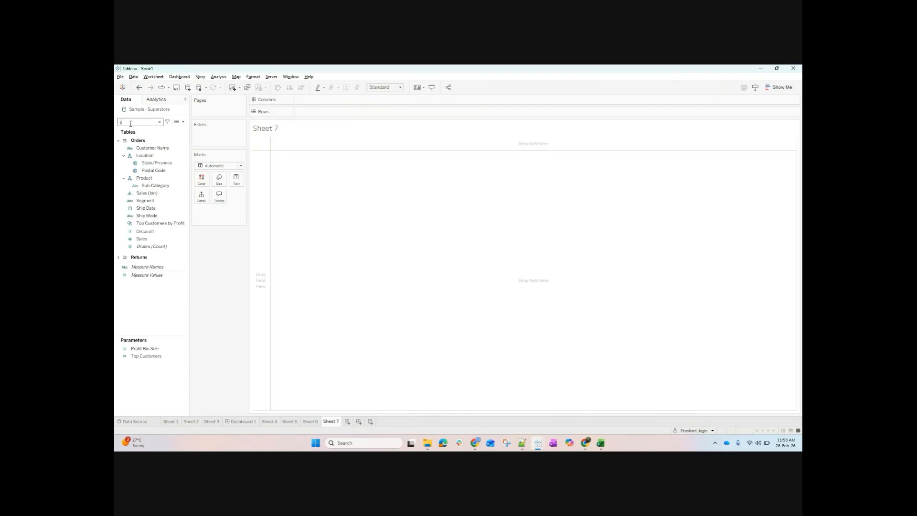
pyautogui.write('sta')
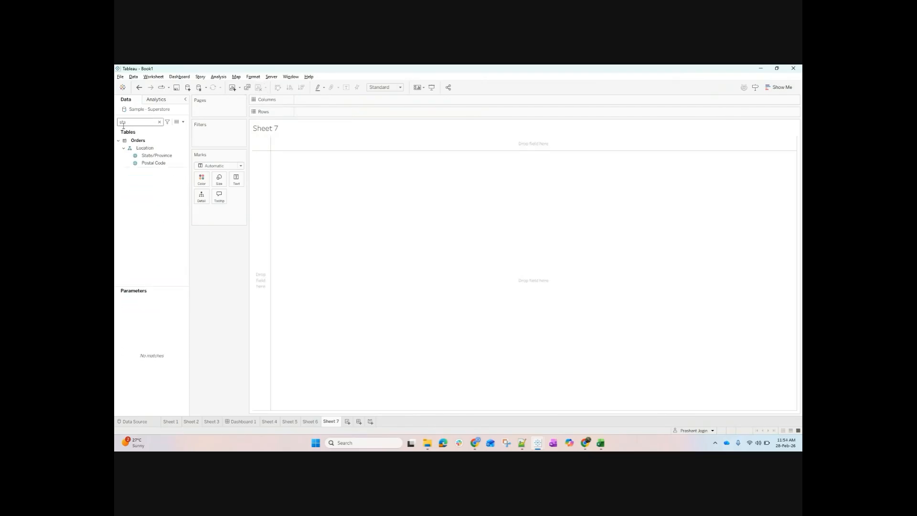
pyautogui.press('BackSpace')
pyautogui.press('BackSpace')
pyautogui.press('BackSpace')
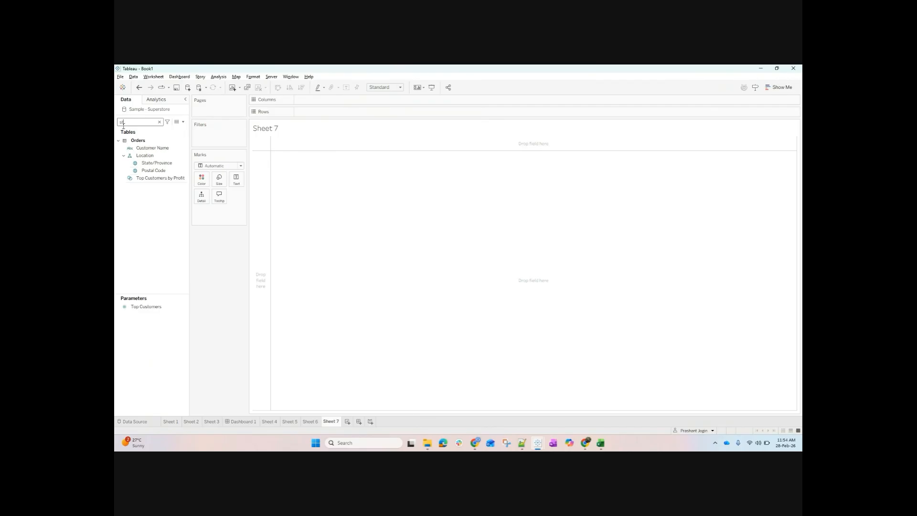
pyautogui.write('date')
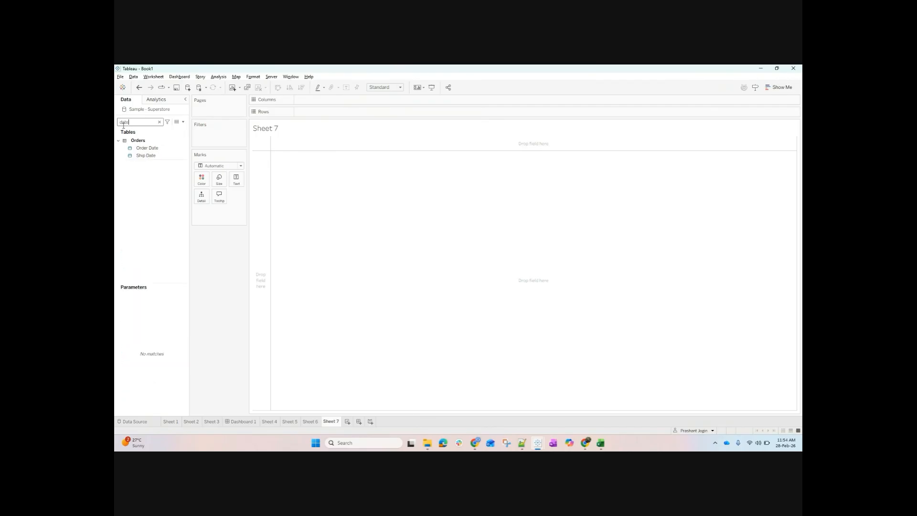
pyautogui.moveTo(146, 155); pyautogui.dragTo(360, 105)
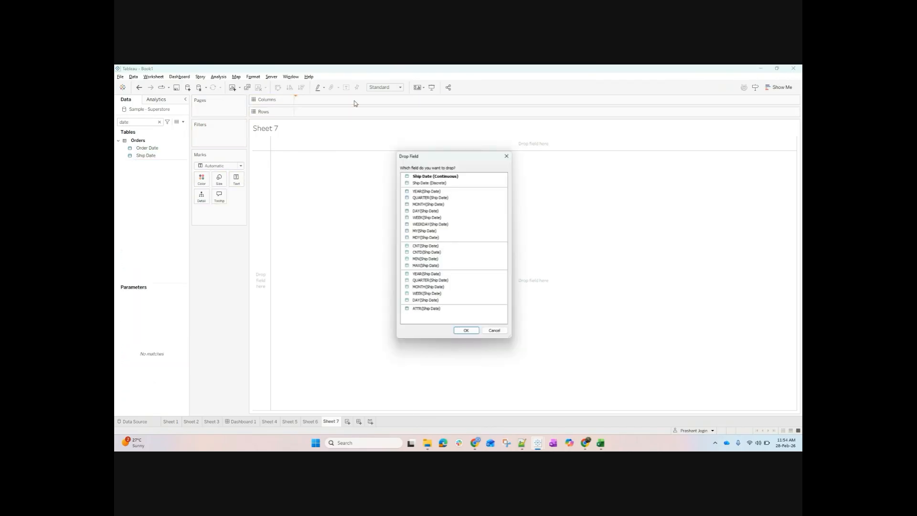
pyautogui.click(425, 190)
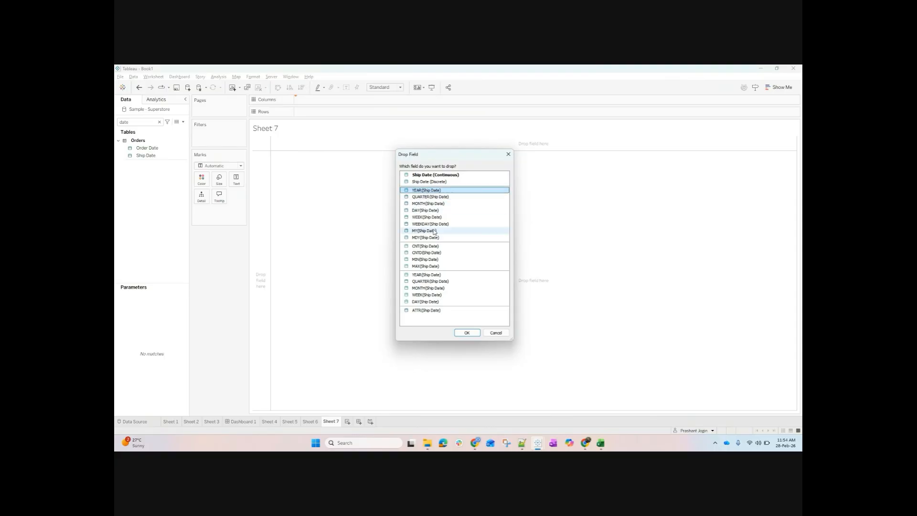
pyautogui.click(467, 333)
# Return to the Gantt chart article in Chrome, skim its instructions again and close it.
pyautogui.hotkey('alt', 'Tab')
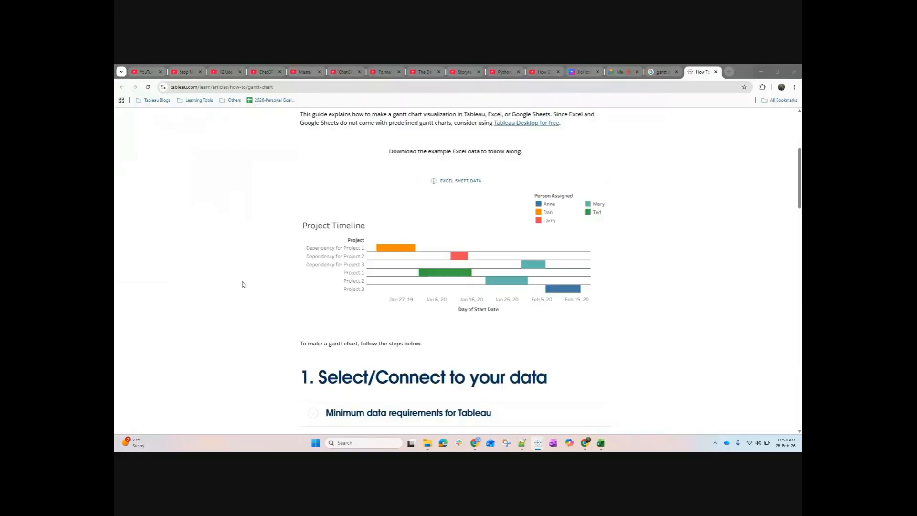
pyautogui.scroll(-3, 506, 274)
pyautogui.scroll(-3, 506, 274)
pyautogui.scroll(5, 507, 274)
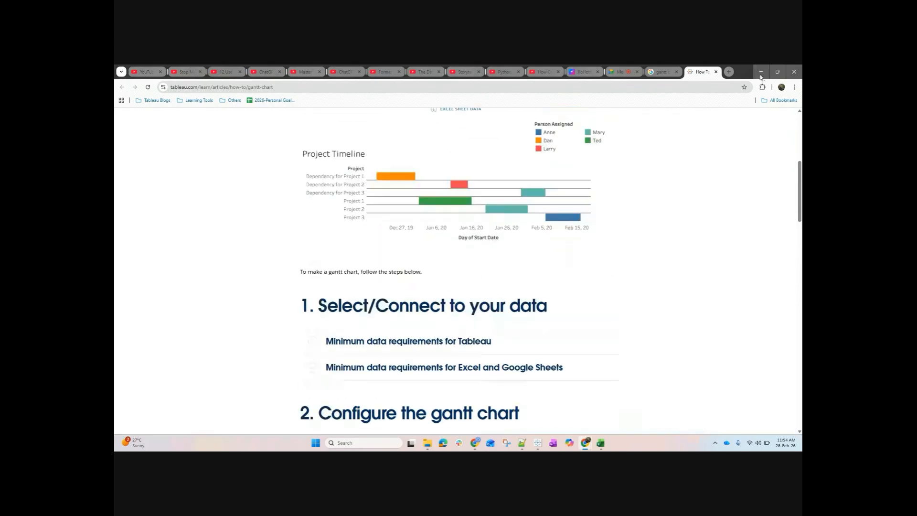
pyautogui.click(716, 73)
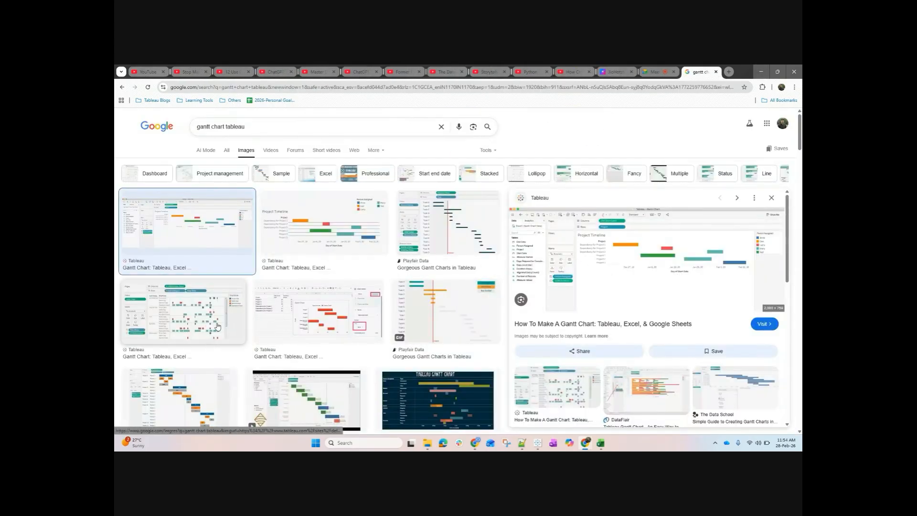
# Extend the image search query to "gantt chart tableau in super store data" and run it.
pyautogui.click(275, 121)
pyautogui.write('in supe')
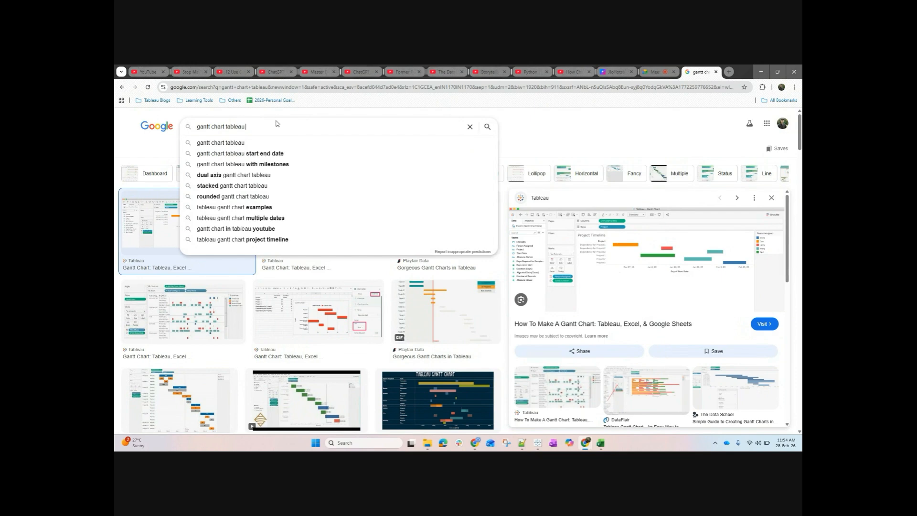
pyautogui.write('r sto')
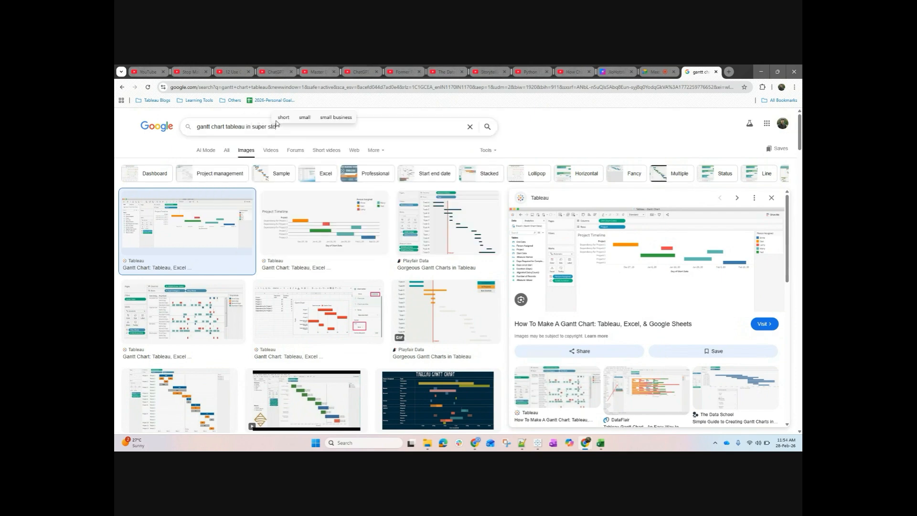
pyautogui.write('re data')
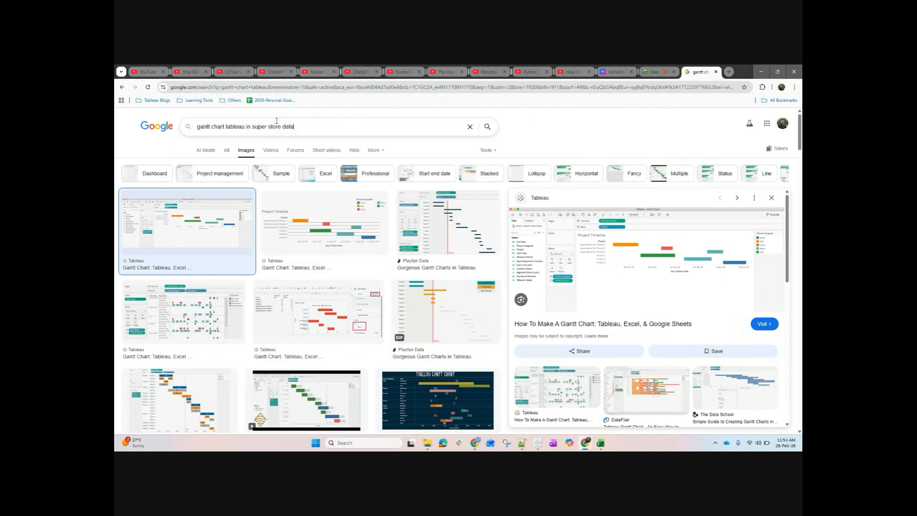
pyautogui.press('Return')
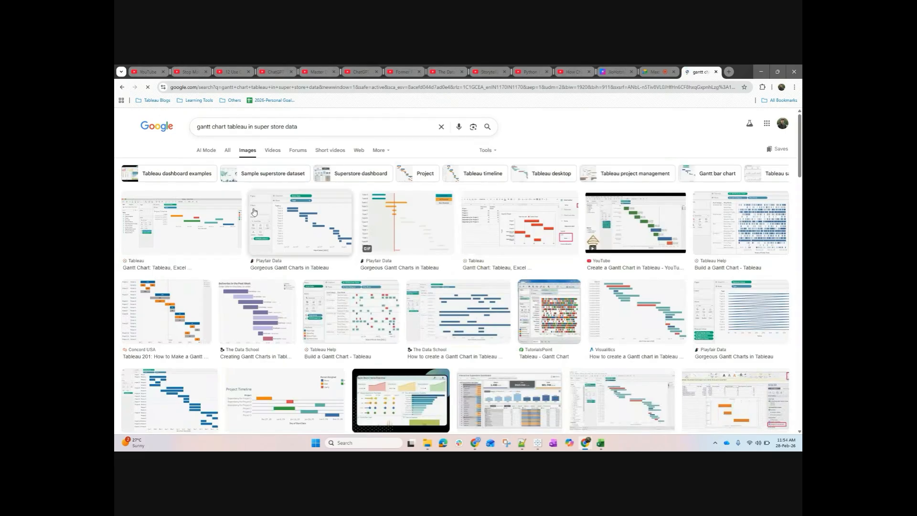
# Preview the Tableau, YouTube and The Data School Gantt chart examples among the image results.
pyautogui.click(240, 244)
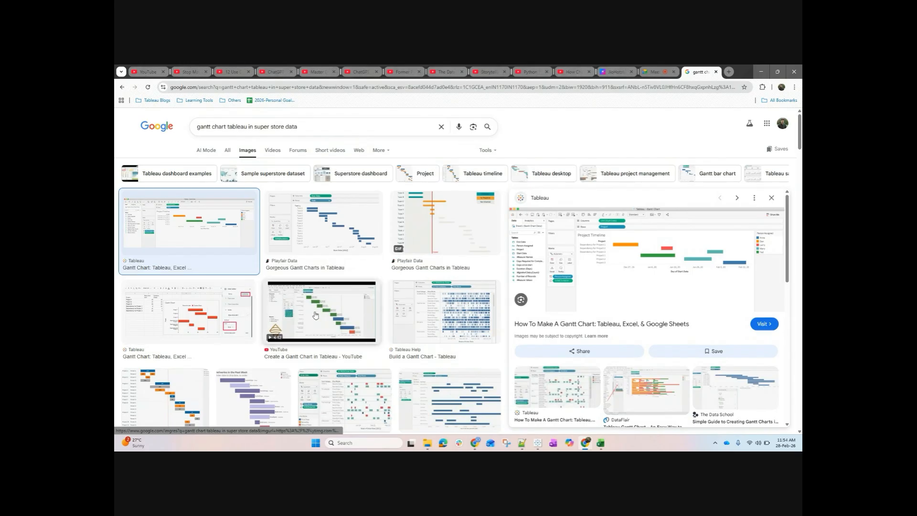
pyautogui.click(314, 315)
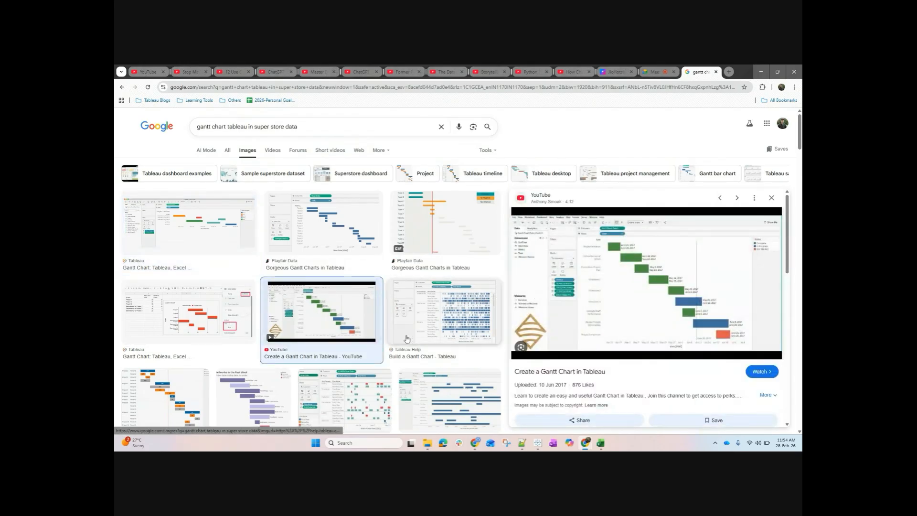
pyautogui.scroll(-2, 251, 336)
pyautogui.click(251, 336)
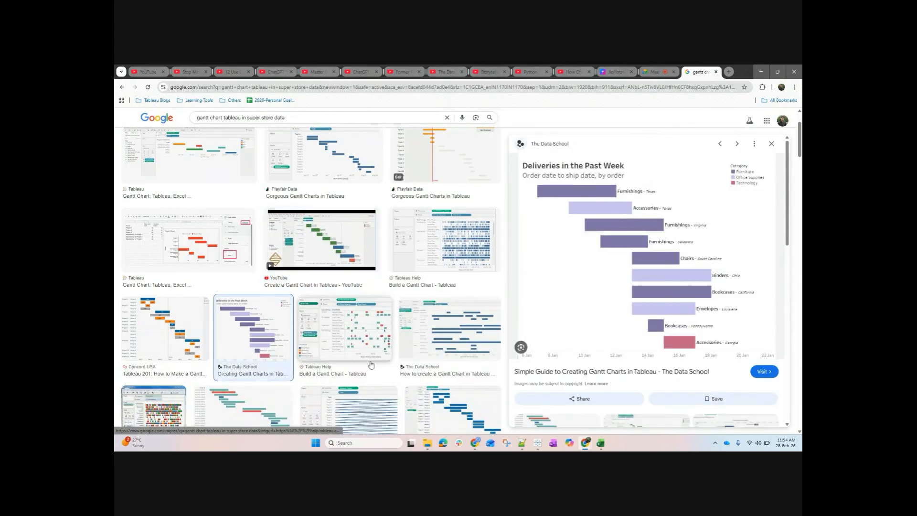
# Switch to the Tableau workbook, show the chart suggestions and add Sales to the marks as text and as color.
pyautogui.hotkey('alt', 'Tab')
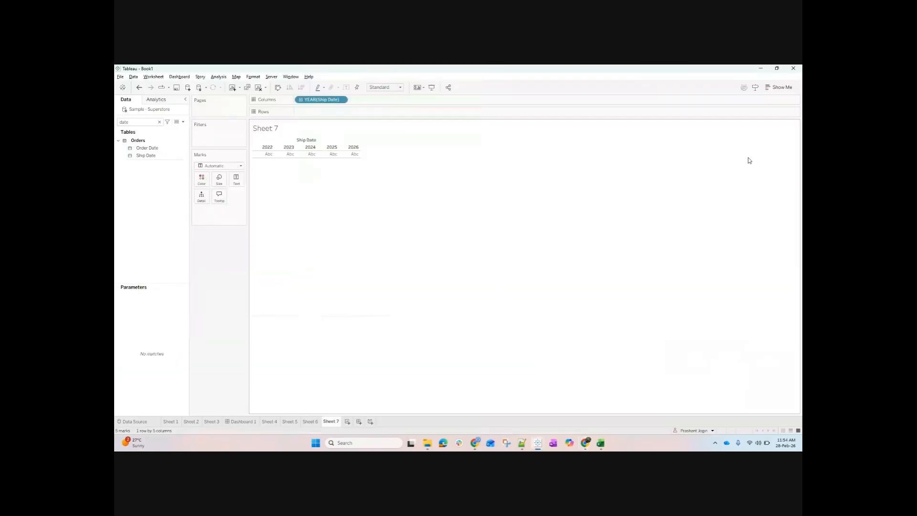
pyautogui.click(778, 87)
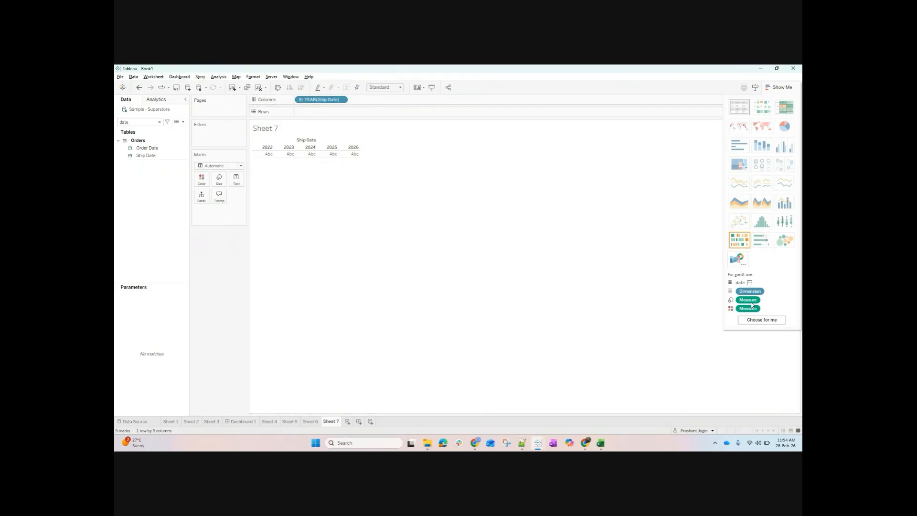
pyautogui.click(136, 123)
pyautogui.write('sal')
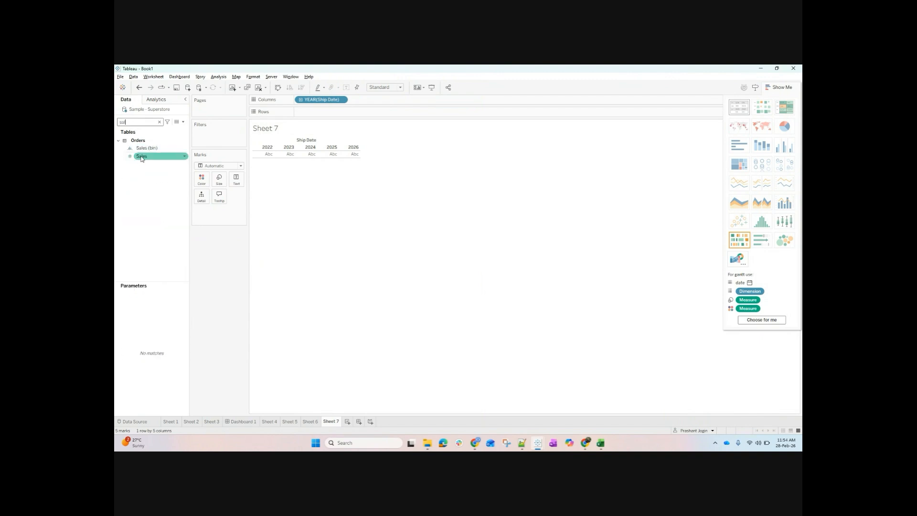
pyautogui.moveTo(141, 158); pyautogui.dragTo(221, 212)
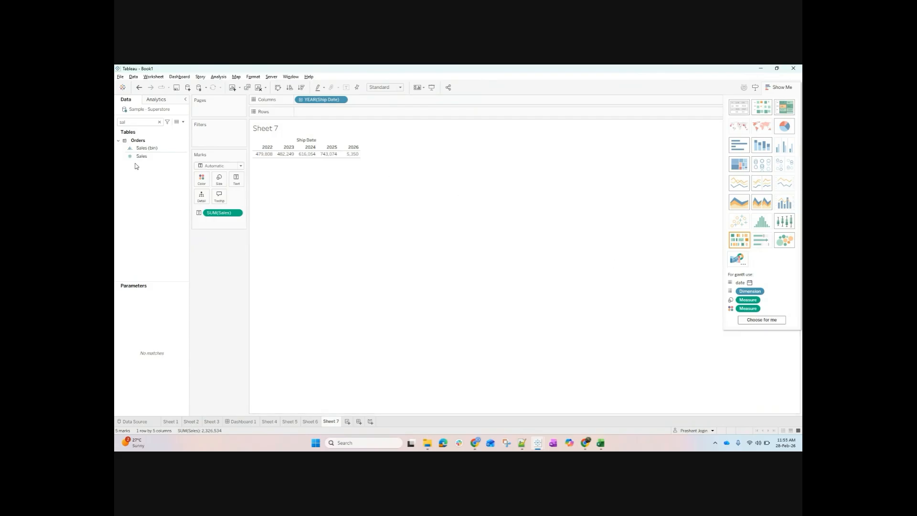
pyautogui.moveTo(139, 157); pyautogui.dragTo(201, 179)
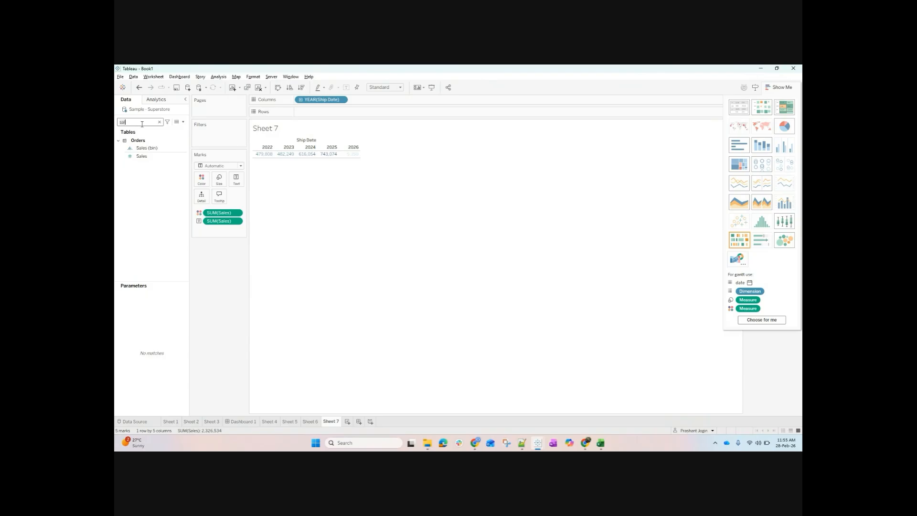
# Search the data fields for "cate", place Sub-Category on Rows and try the suggested Gantt chart.
pyautogui.press('BackSpace')
pyautogui.press('BackSpace')
pyautogui.press('BackSpace')
pyautogui.write('cate')
pyautogui.click(161, 157)
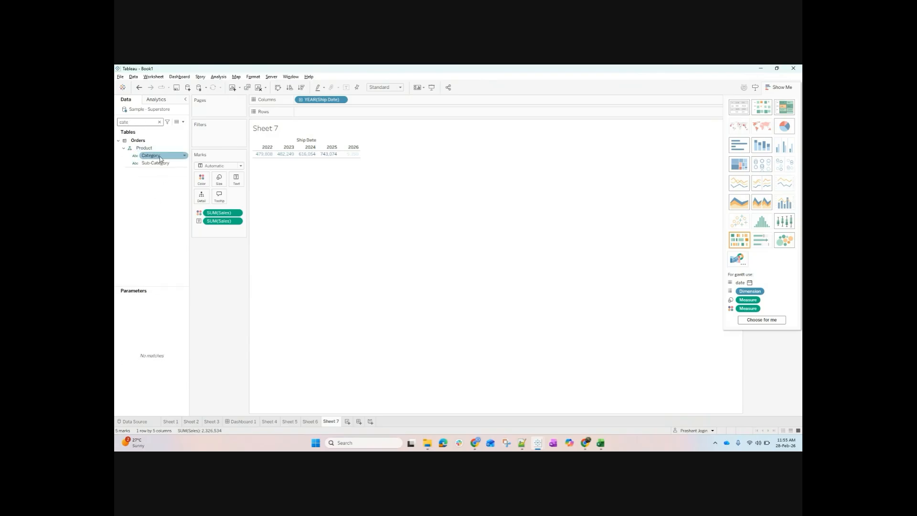
pyautogui.moveTo(158, 163); pyautogui.dragTo(329, 114)
pyautogui.click(768, 323)
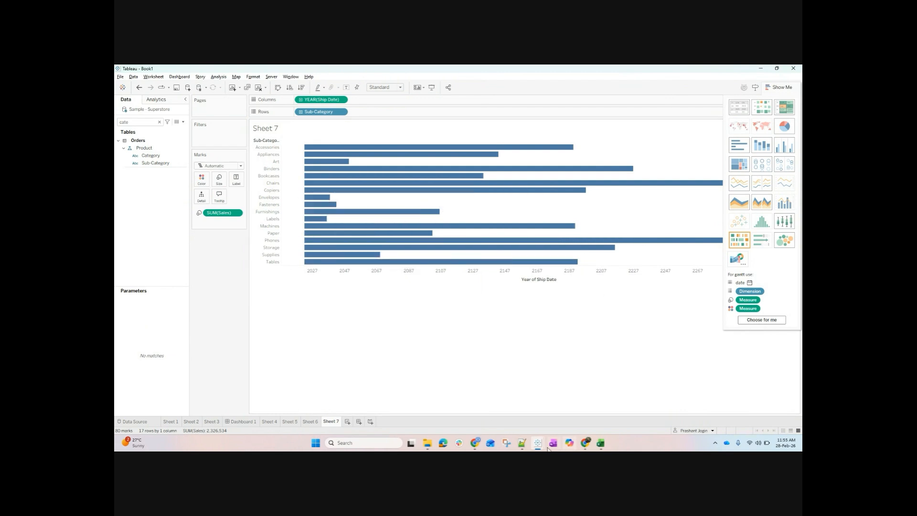
# Return to the image results in Chrome and open the Visualitics article "How to create a Gantt chart in Tableau".
pyautogui.moveTo(538, 446)
pyautogui.click(609, 407)
pyautogui.hotkey('alt', 'Tab')
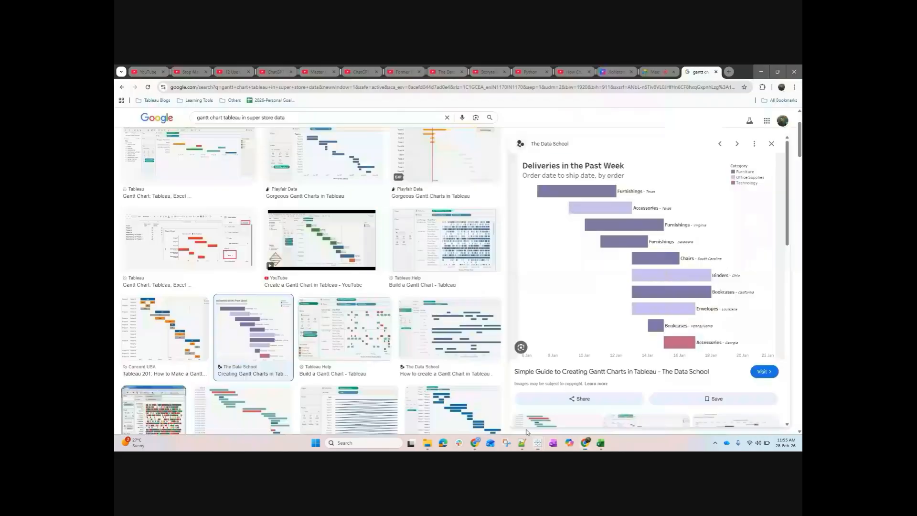
pyautogui.scroll(-2, 265, 399)
pyautogui.scroll(-4, 265, 399)
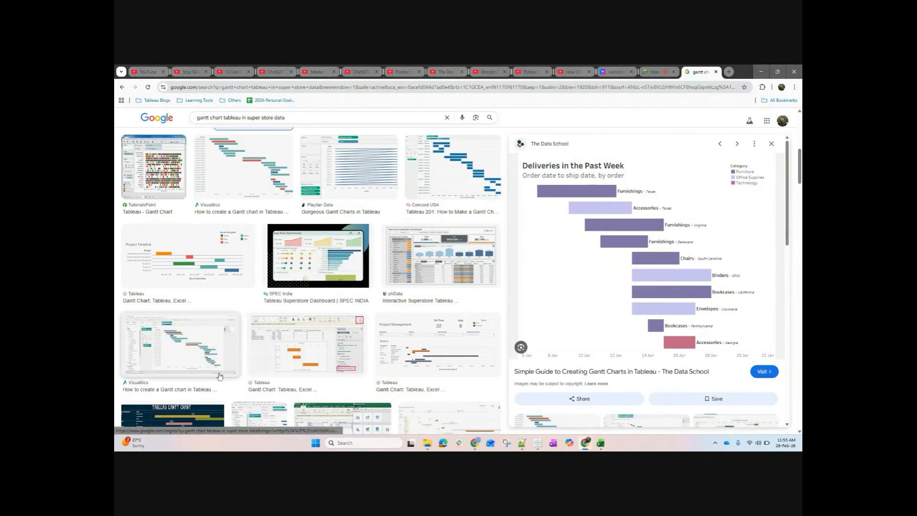
pyautogui.click(195, 364)
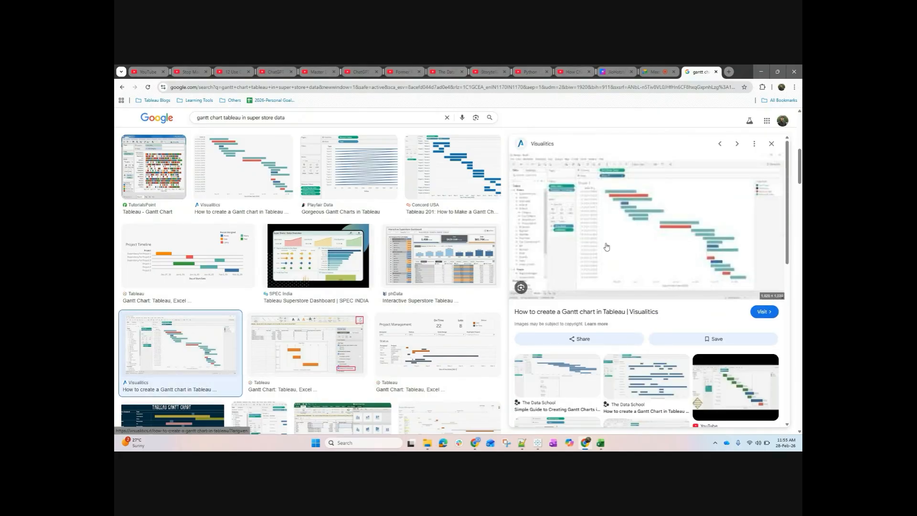
pyautogui.click(638, 232)
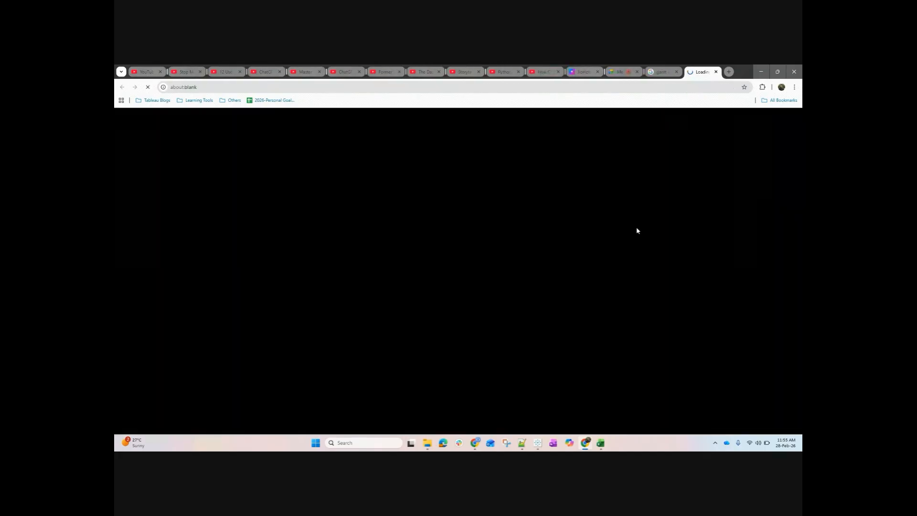
# Read through the article's Gantt chart steps down to the finished chart and dismiss the cookie notice.
pyautogui.scroll(-4, 474, 272)
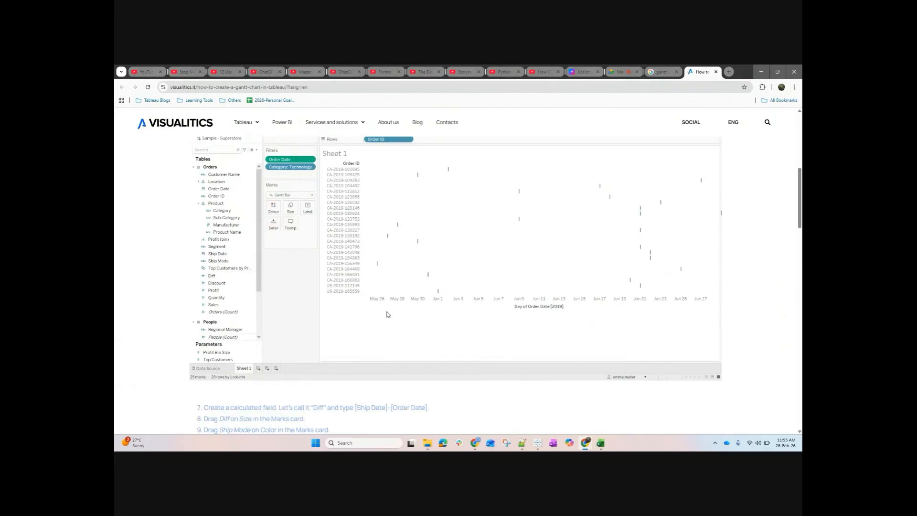
pyautogui.scroll(1, 388, 315)
pyautogui.scroll(-10, 387, 315)
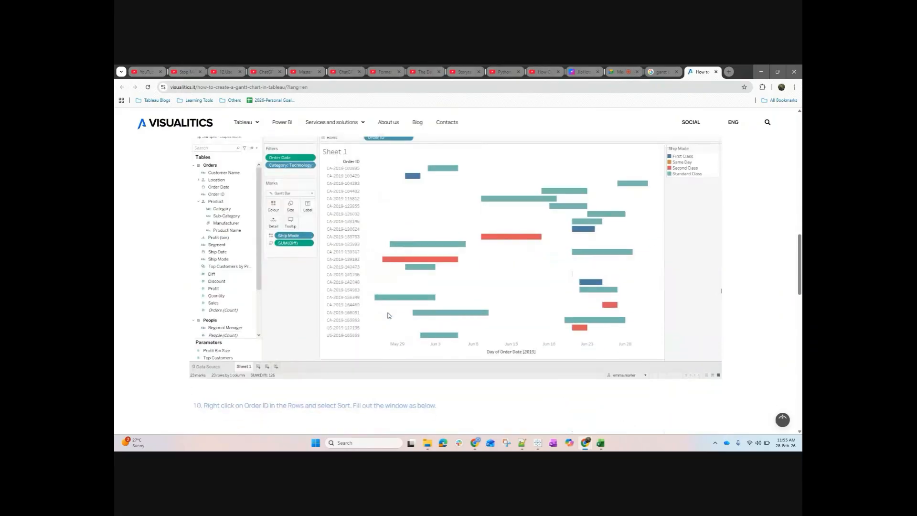
pyautogui.scroll(-8, 388, 314)
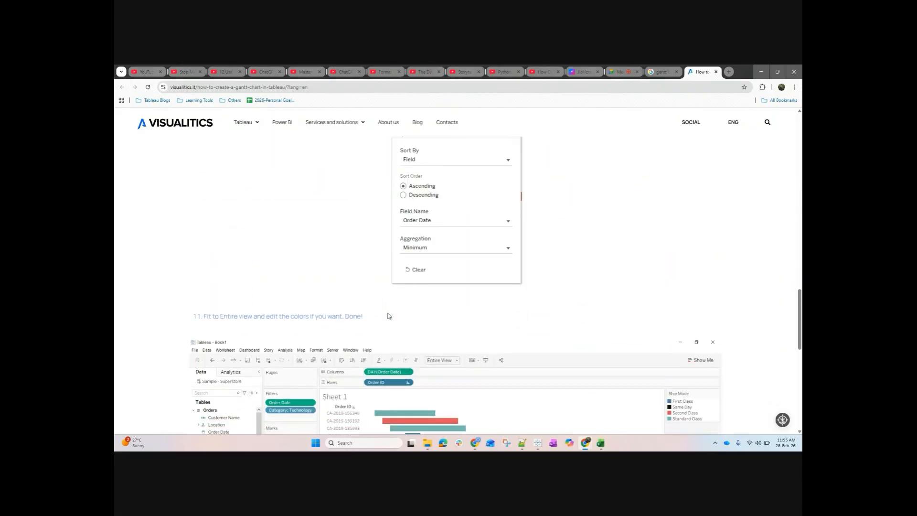
pyautogui.scroll(-1, 387, 315)
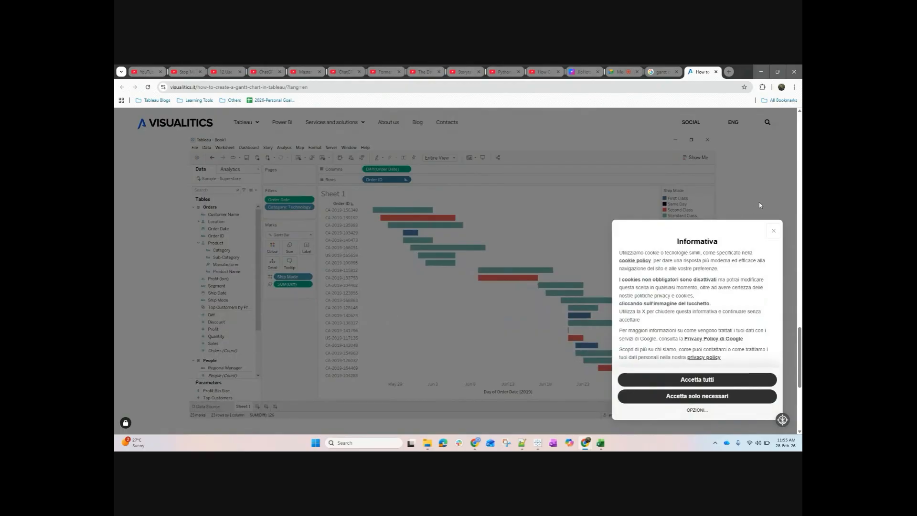
pyautogui.click(774, 232)
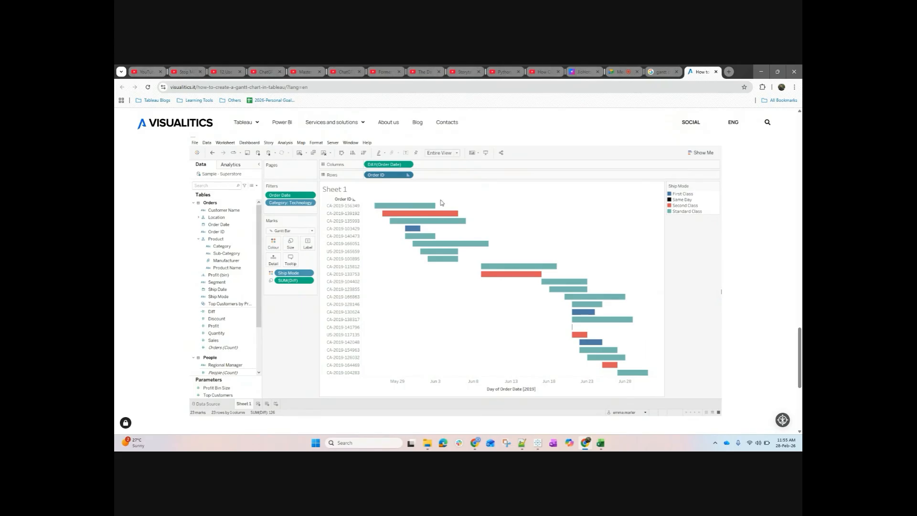
# Switch back to the Tableau workbook, clear Sheet 7 and search the data fields for "ord".
pyautogui.hotkey('alt', 'Tab')
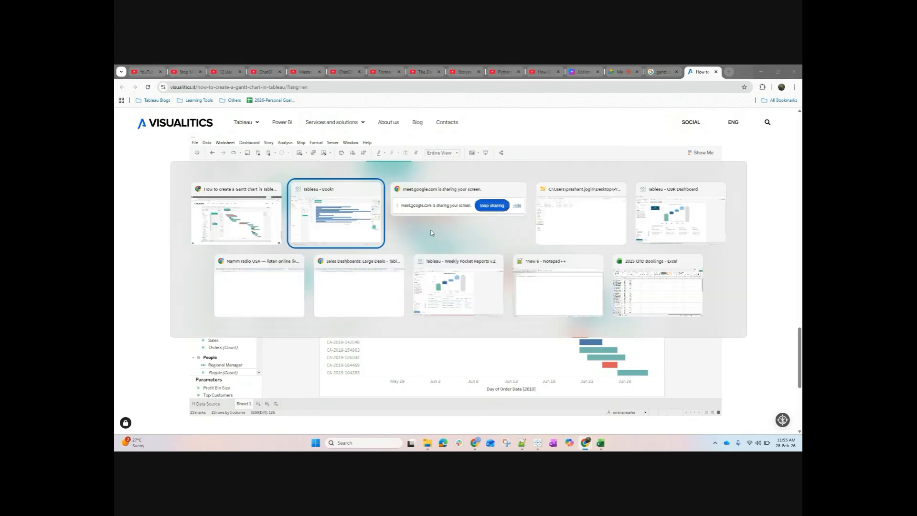
pyautogui.click(258, 87)
pyautogui.click(146, 123)
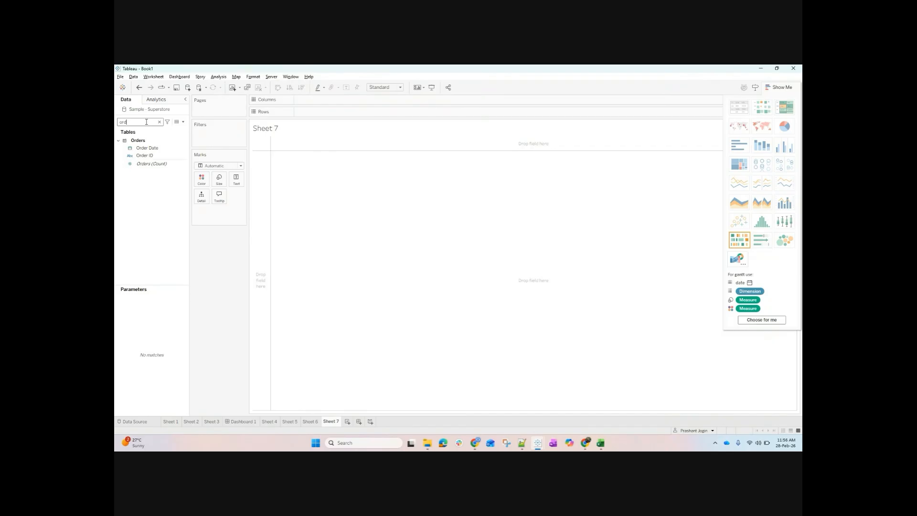
pyautogui.hotkey('alt', 'Tab')
pyautogui.hotkey('alt', 'Tab')
# Place Order Date on Columns as DAY(Order Date) and change it to the continuous Day level.
pyautogui.moveTo(147, 148); pyautogui.dragTo(317, 99)
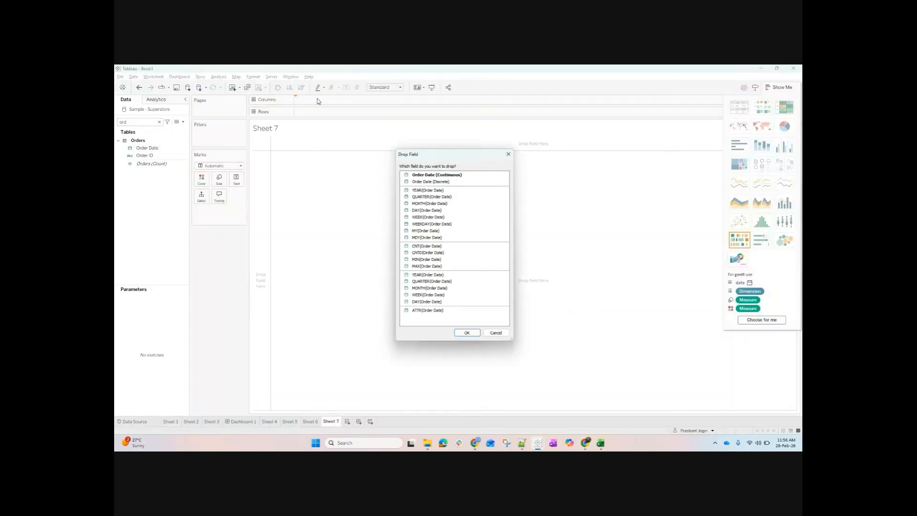
pyautogui.click(452, 213)
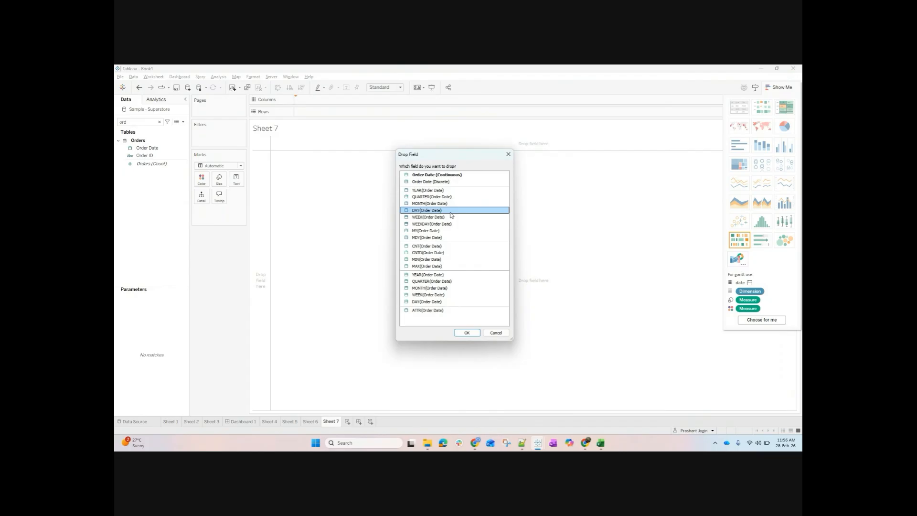
pyautogui.click(466, 332)
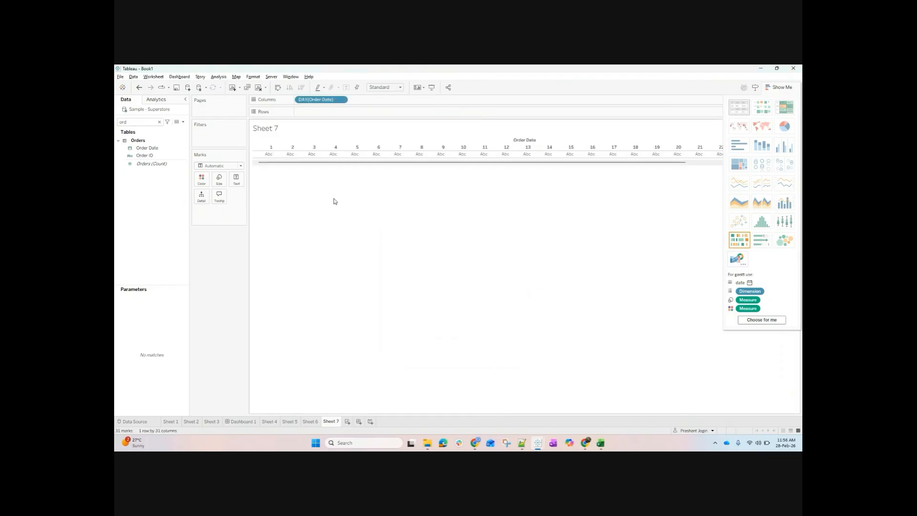
pyautogui.rightClick(330, 99)
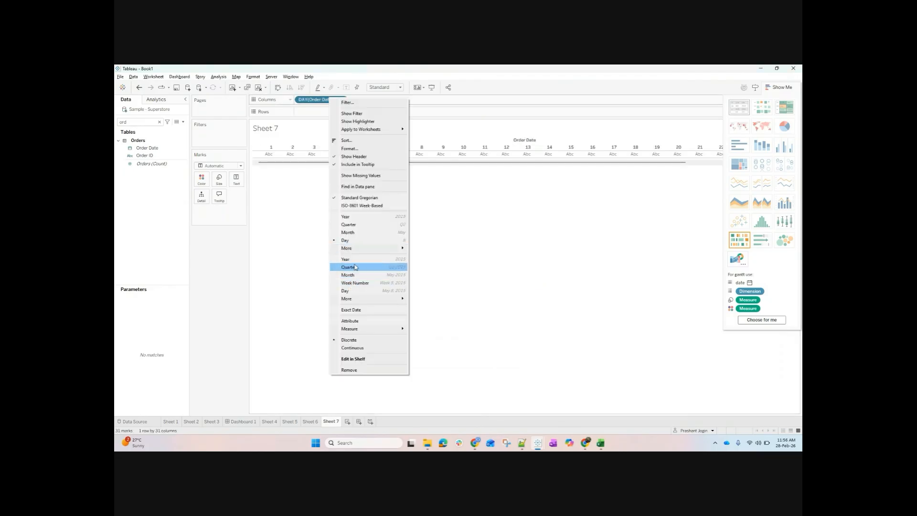
pyautogui.click(346, 290)
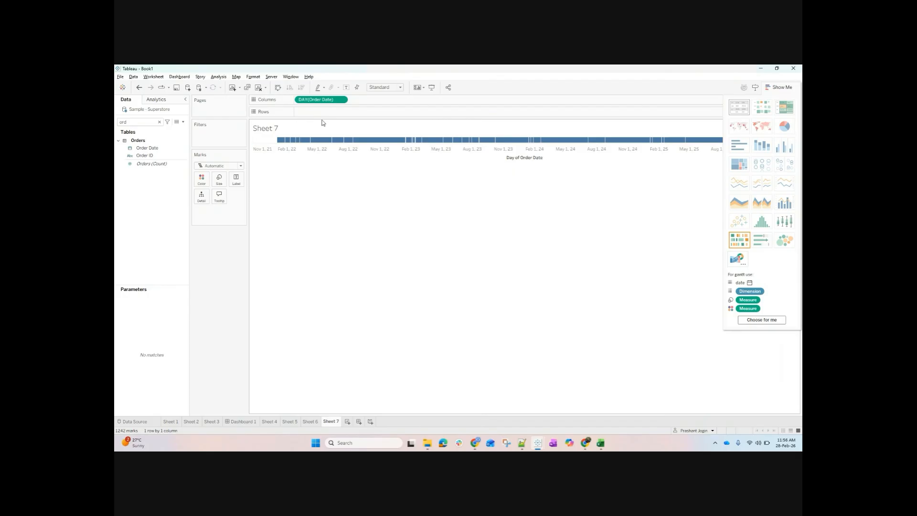
# Place Order ID on Rows in Sheet 7, checking the layout against the finished chart in the Chrome article.
pyautogui.hotkey('alt', 'Tab')
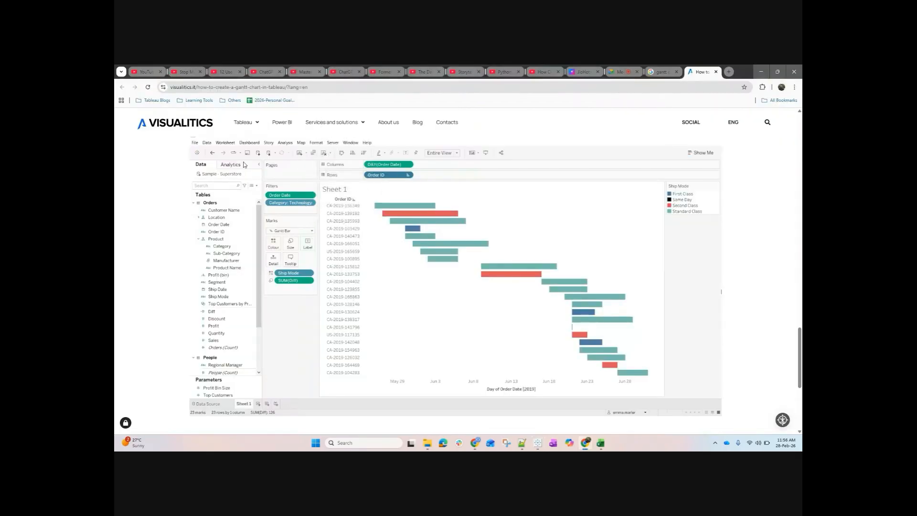
pyautogui.hotkey('alt', 'Tab')
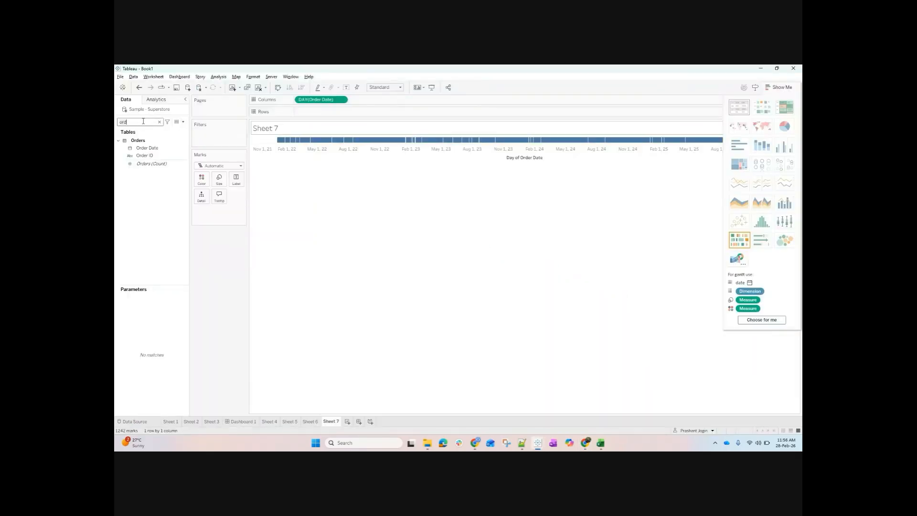
pyautogui.moveTo(144, 155); pyautogui.dragTo(329, 109)
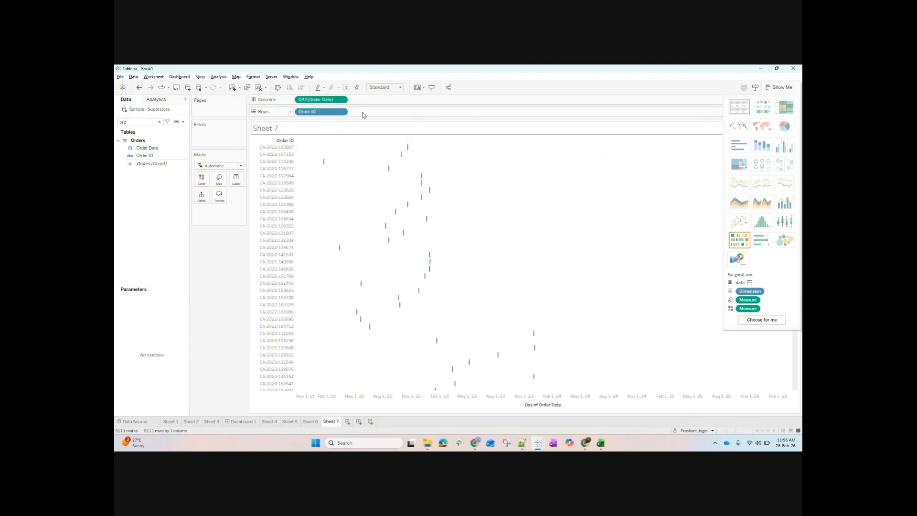
pyautogui.hotkey('alt', 'Tab')
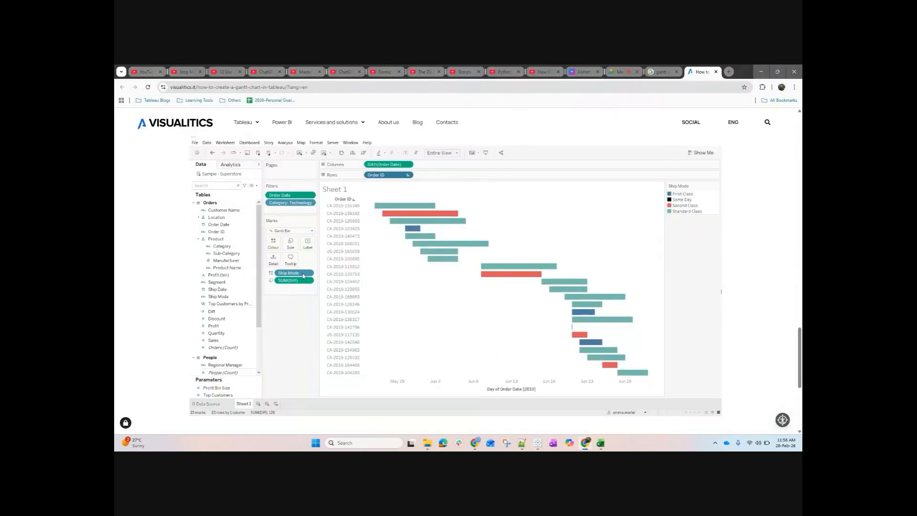
pyautogui.hotkey('alt', 'Tab')
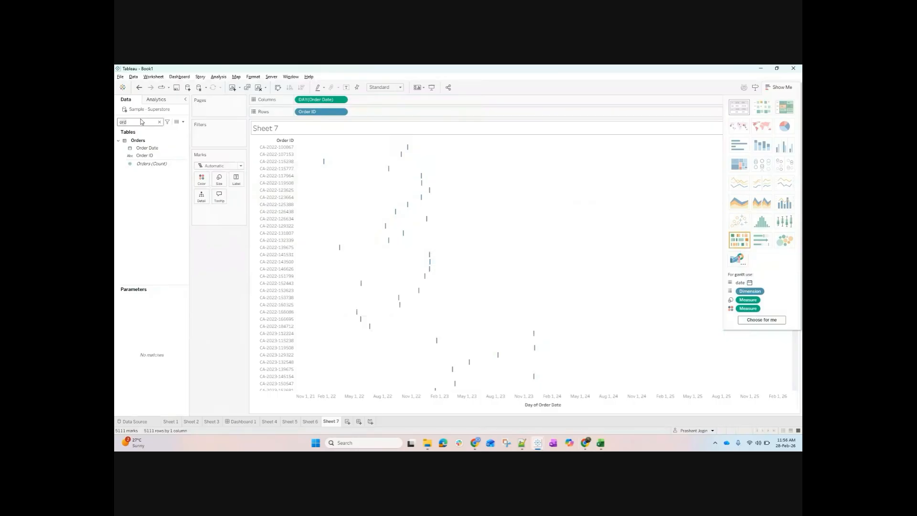
# Search the data fields for "shi" and place Ship Mode on Color in Sheet 7.
pyautogui.write('shi')
pyautogui.moveTo(146, 155); pyautogui.dragTo(206, 180)
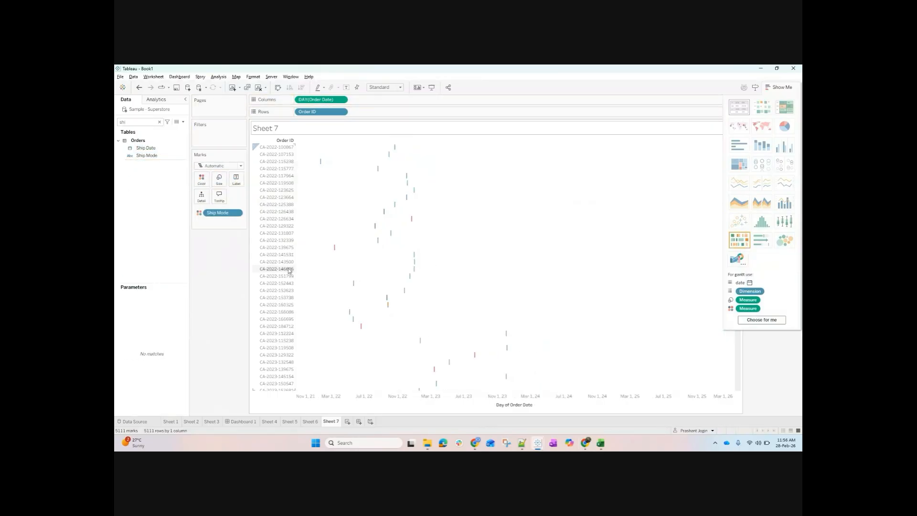
# Switch to the Chrome article, review the Gantt chart instructions through steps 7–9, and compare them with Sheet 7 in Tableau.
pyautogui.hotkey('alt', 'Tab')
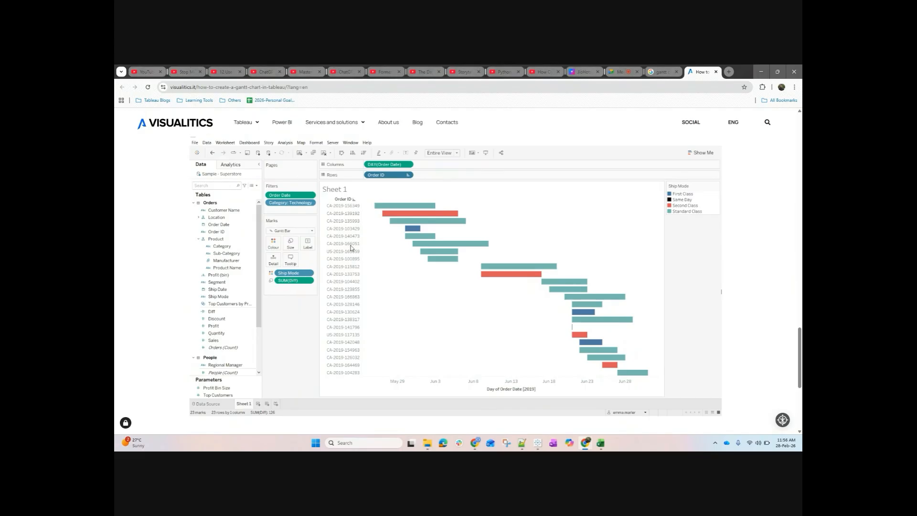
pyautogui.scroll(20, 530, 258)
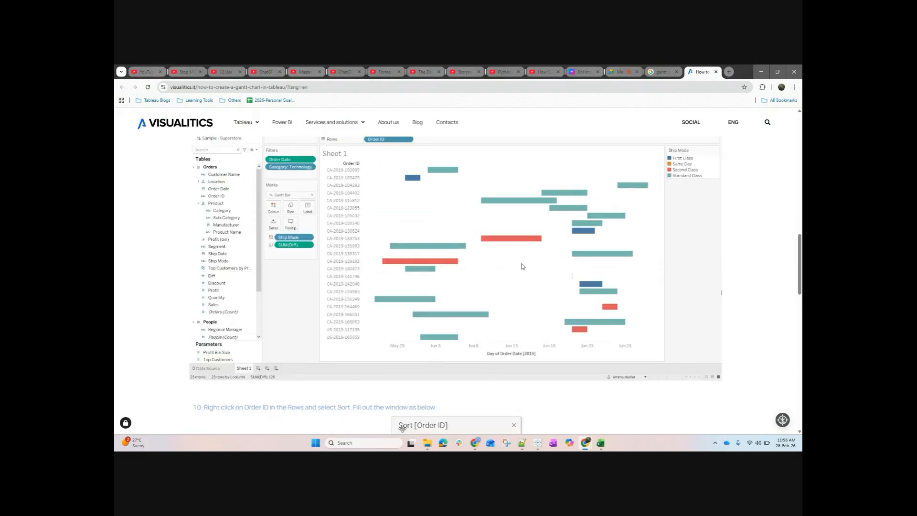
pyautogui.scroll(15, 520, 265)
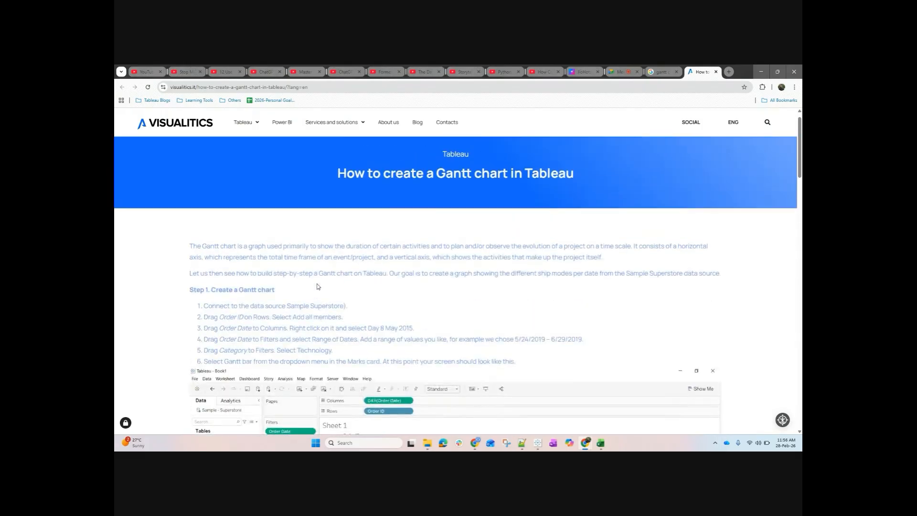
pyautogui.scroll(-15, 316, 286)
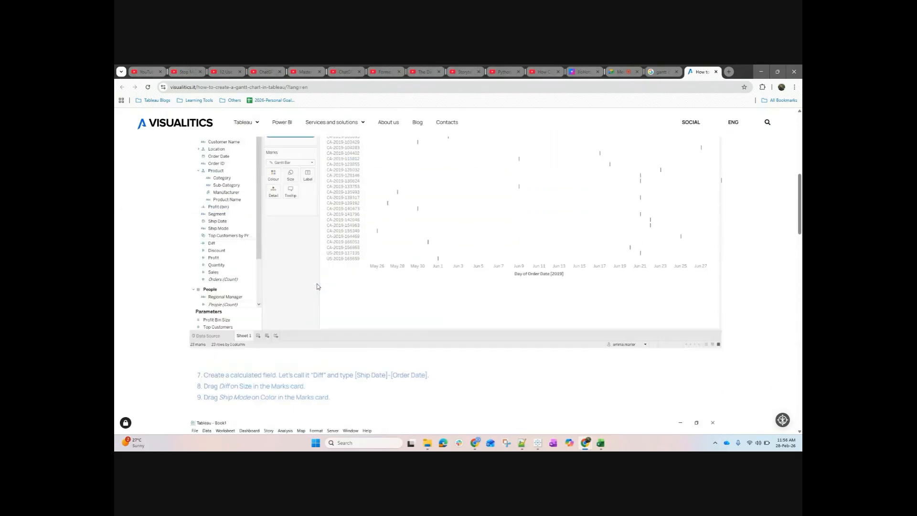
pyautogui.scroll(-3, 318, 287)
pyautogui.hotkey('alt', 'Tab')
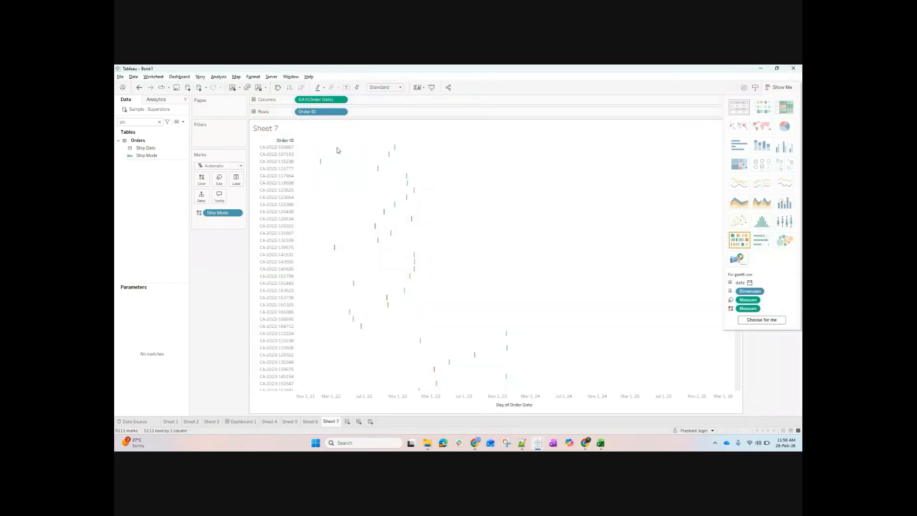
pyautogui.moveTo(394, 148)
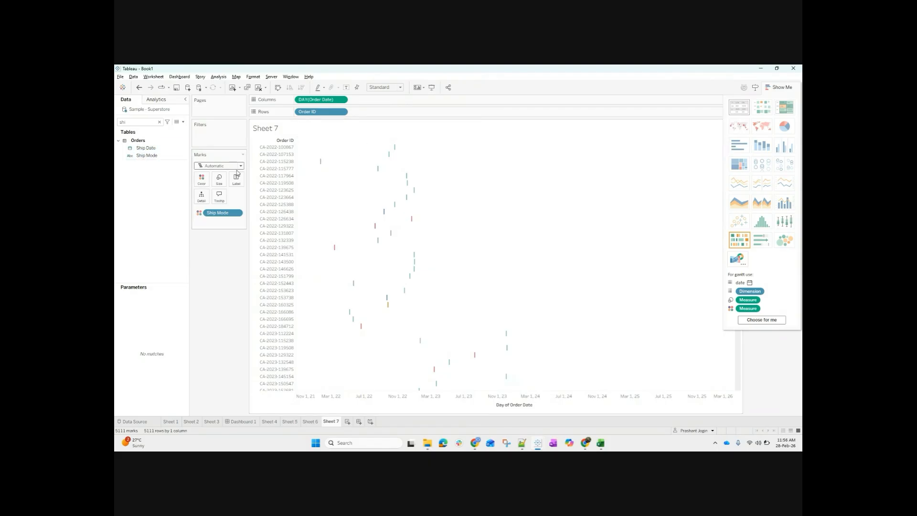
# Examine the article's finished Gantt chart, Order ID sort settings and calculated field instructions in Chrome, then return to Tableau.
pyautogui.hotkey('alt', 'Tab')
pyautogui.scroll(-4, 533, 259)
pyautogui.scroll(-6, 533, 258)
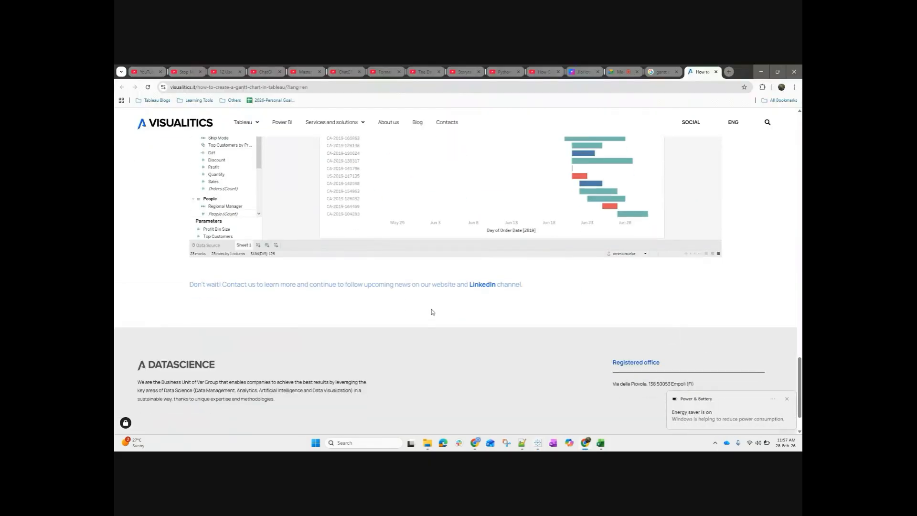
pyautogui.scroll(3, 432, 312)
pyautogui.scroll(-2, 707, 294)
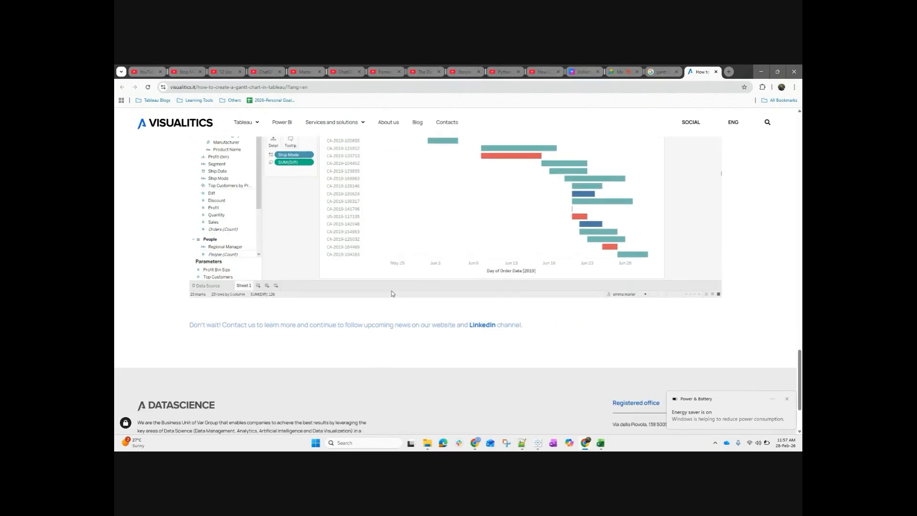
pyautogui.scroll(3, 292, 343)
pyautogui.scroll(4, 273, 263)
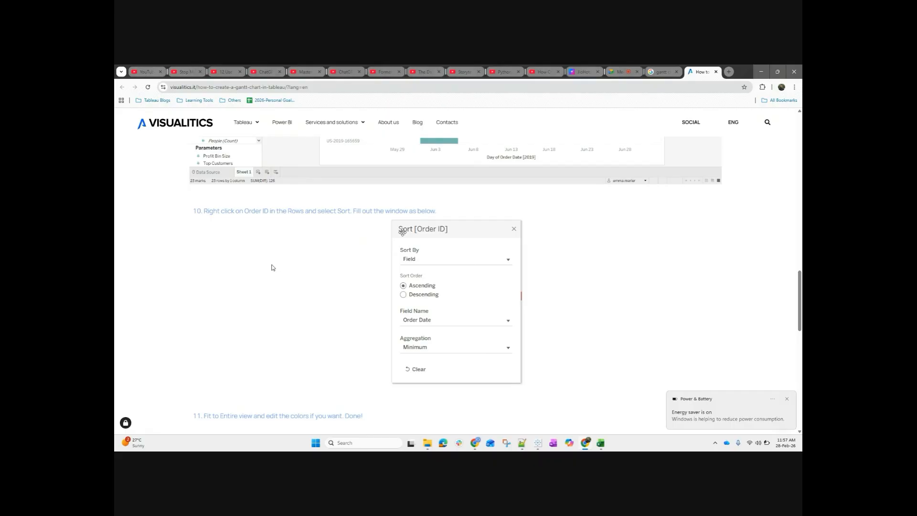
pyautogui.scroll(5, 273, 267)
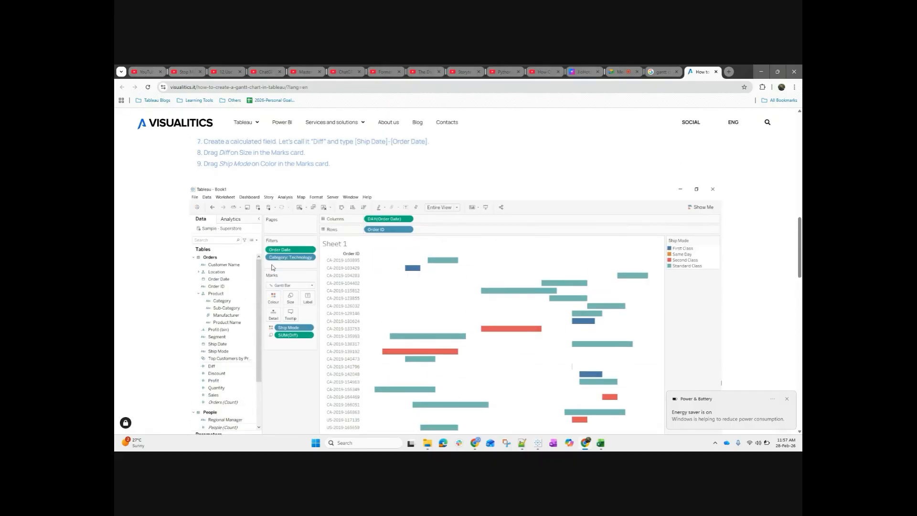
pyautogui.hotkey('alt', 'Tab')
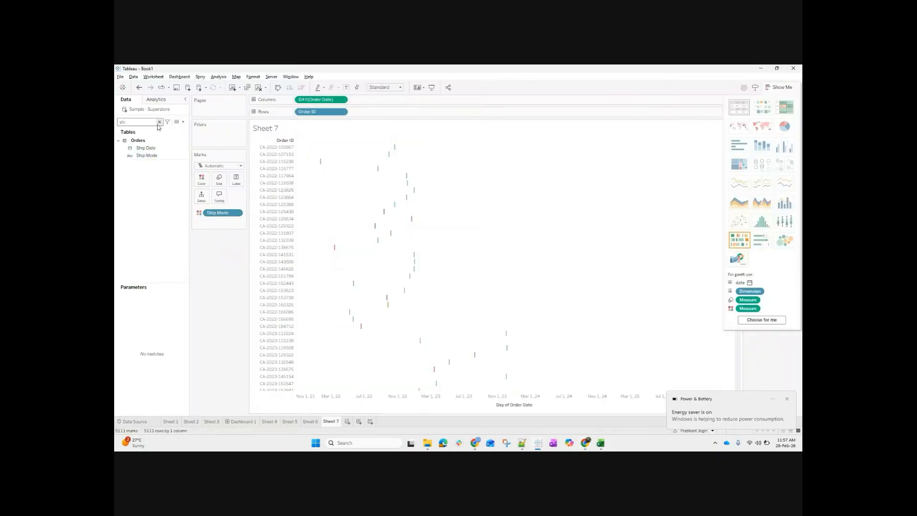
# Return to the Chrome article and reread the filter, mark type and calculated field instructions in steps 1–9.
pyautogui.hotkey('alt', 'Tab')
pyautogui.scroll(4, 417, 275)
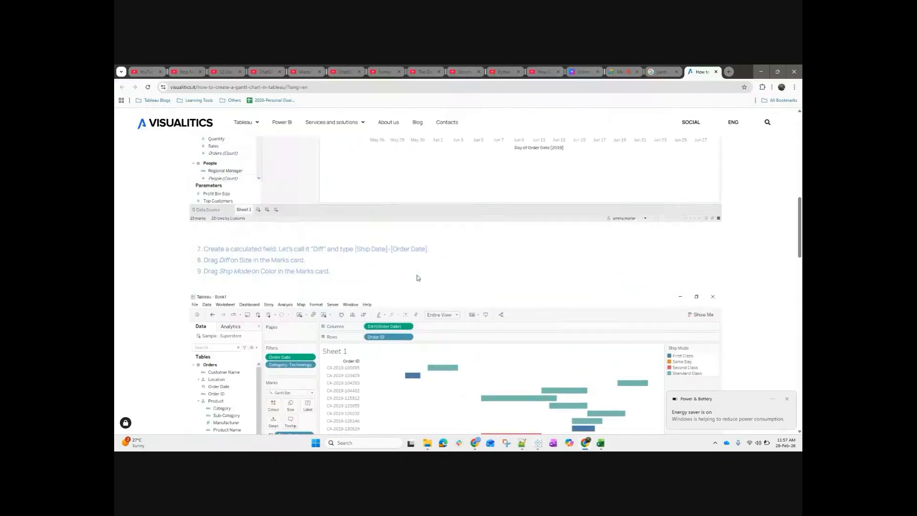
pyautogui.scroll(5, 417, 279)
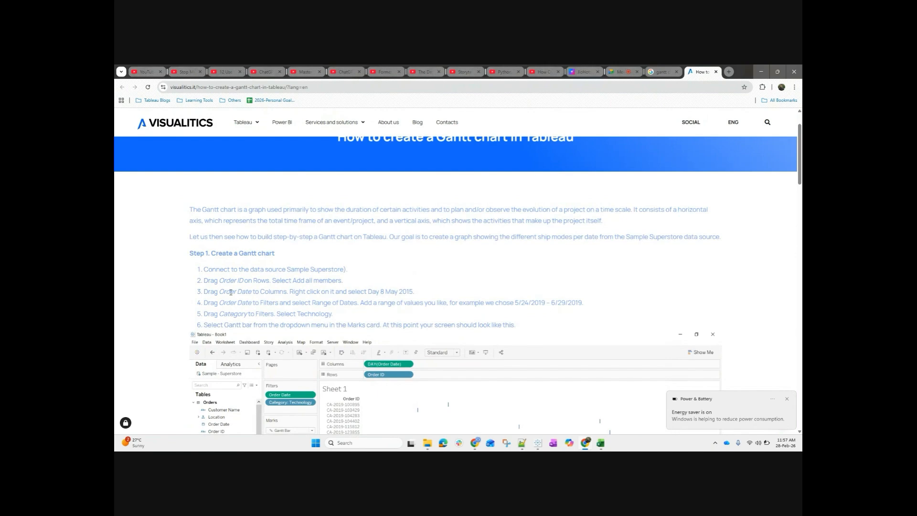
pyautogui.scroll(-7, 230, 292)
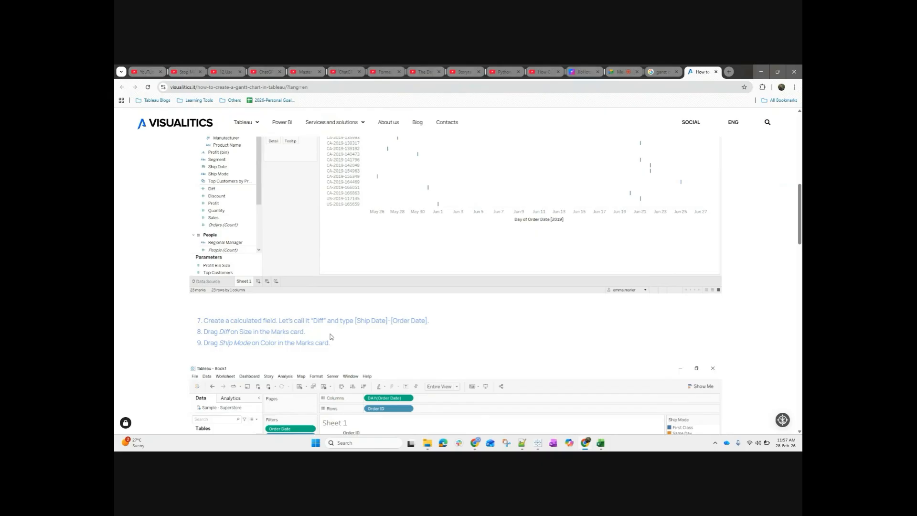
# Switch to Tableau and create a calculated field with the formula [Ship Date] - [Order Date].
pyautogui.hotkey('alt', 'Tab')
pyautogui.click(183, 122)
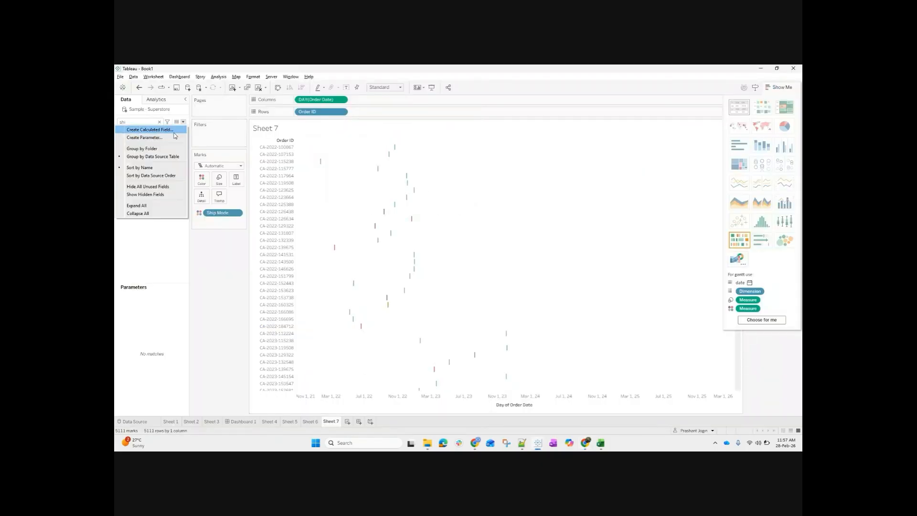
pyautogui.click(157, 130)
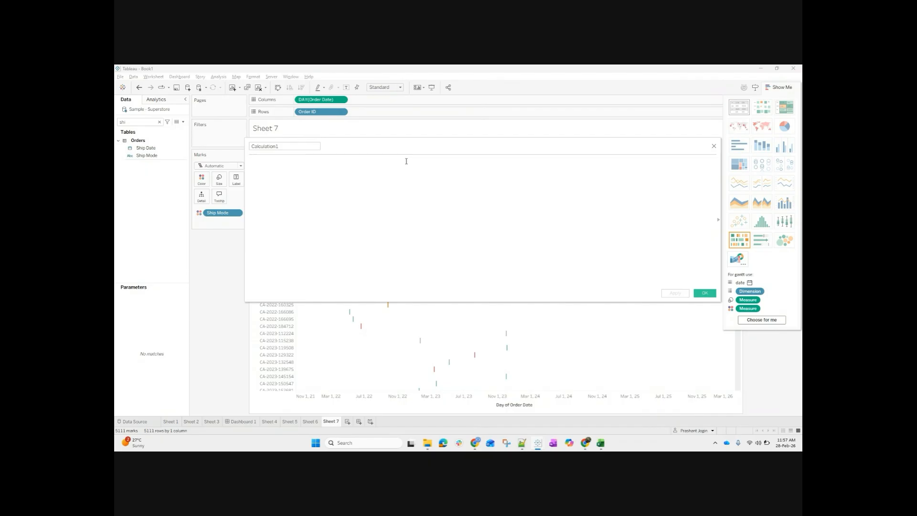
pyautogui.write('sh')
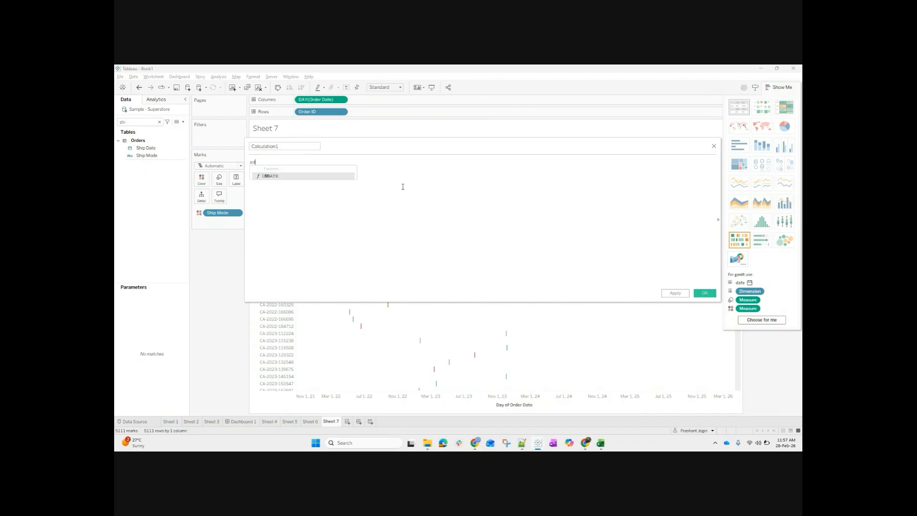
pyautogui.write('i')
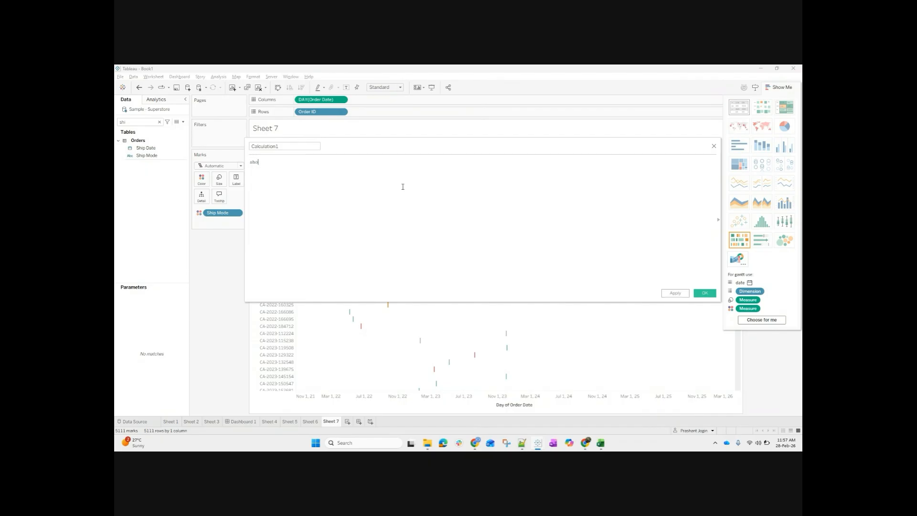
pyautogui.click(329, 169)
pyautogui.write('- or')
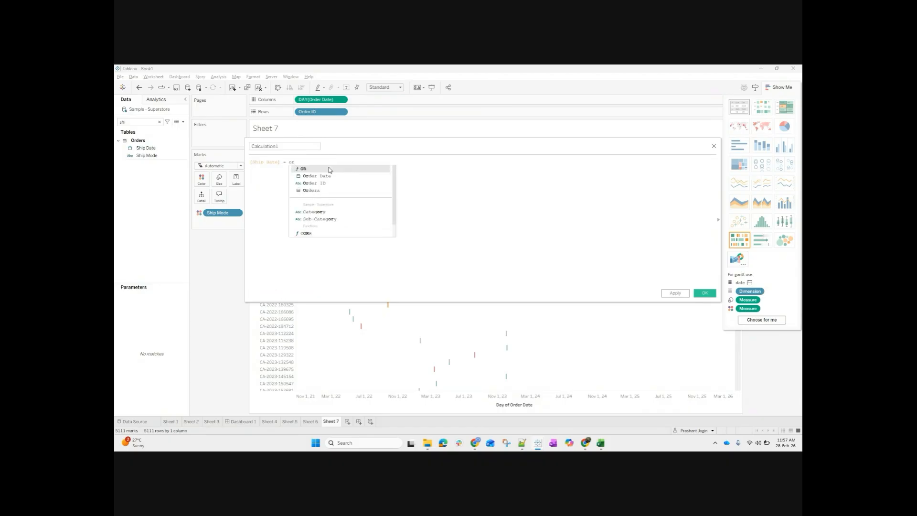
pyautogui.click(329, 176)
# Name the calculated field Diff and save it.
pyautogui.click(287, 146)
pyautogui.doubleClick(288, 145)
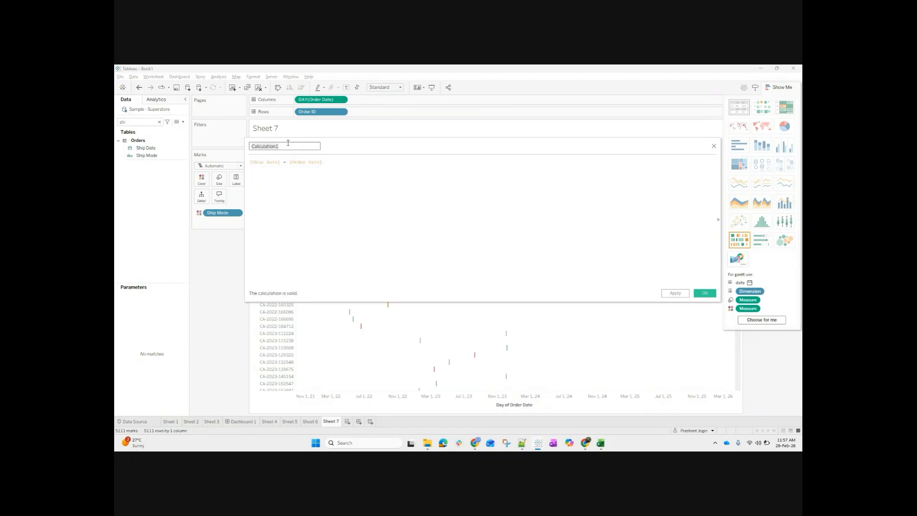
pyautogui.write('Diff')
pyautogui.click(700, 296)
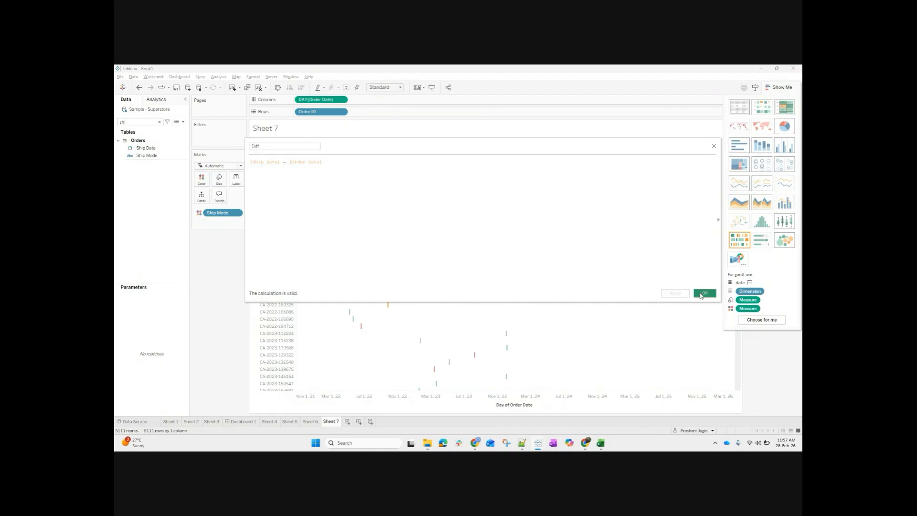
# Find the Diff field and use it to size the marks on Sheet 7.
pyautogui.click(141, 123)
pyautogui.write('diff')
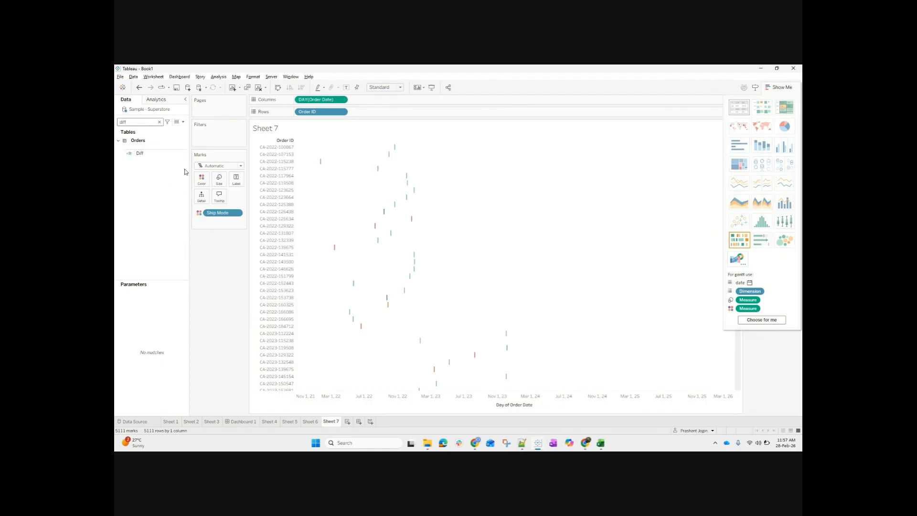
pyautogui.moveTo(139, 152); pyautogui.dragTo(221, 183)
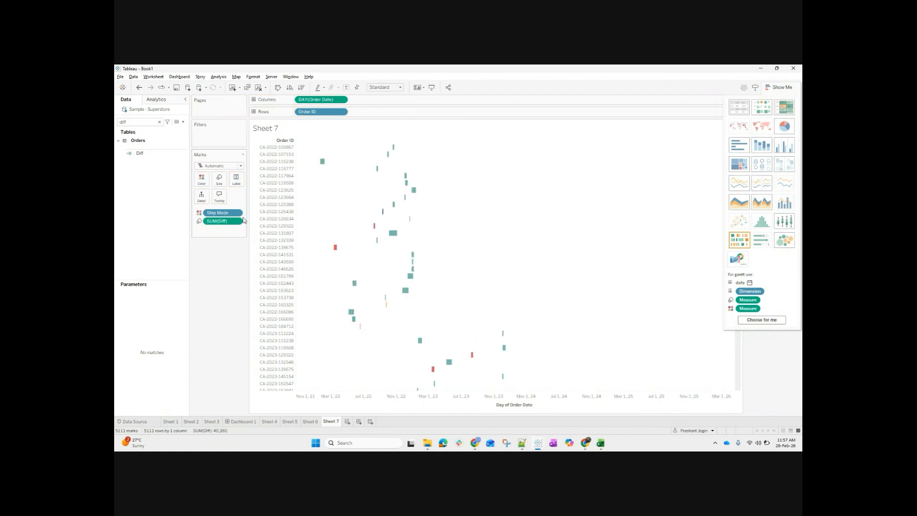
# Filter the chart by Category to Technology only and hide the chart type suggestions.
pyautogui.doubleClick(126, 123)
pyautogui.write('cat')
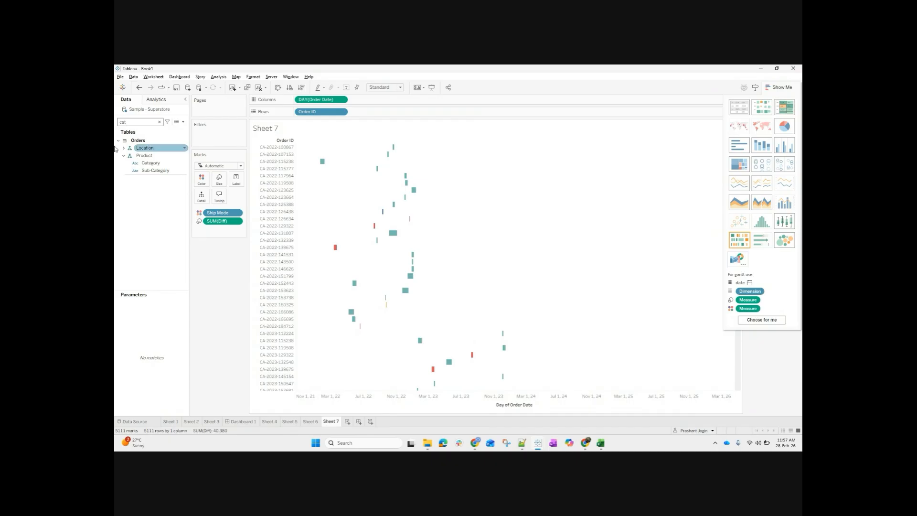
pyautogui.moveTo(165, 168); pyautogui.dragTo(215, 137)
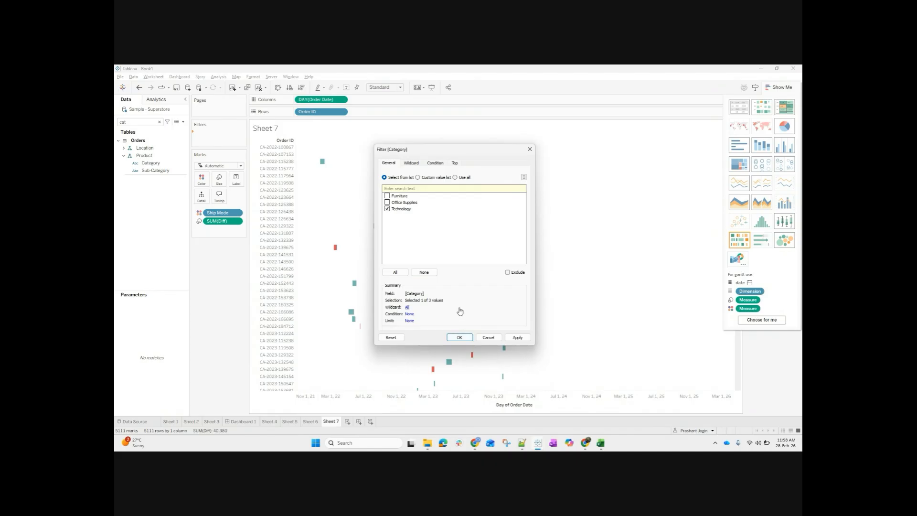
pyautogui.click(449, 340)
pyautogui.click(781, 85)
# Look through the order rows of the filtered Gantt chart to check the shipping durations.
pyautogui.scroll(-15, 404, 323)
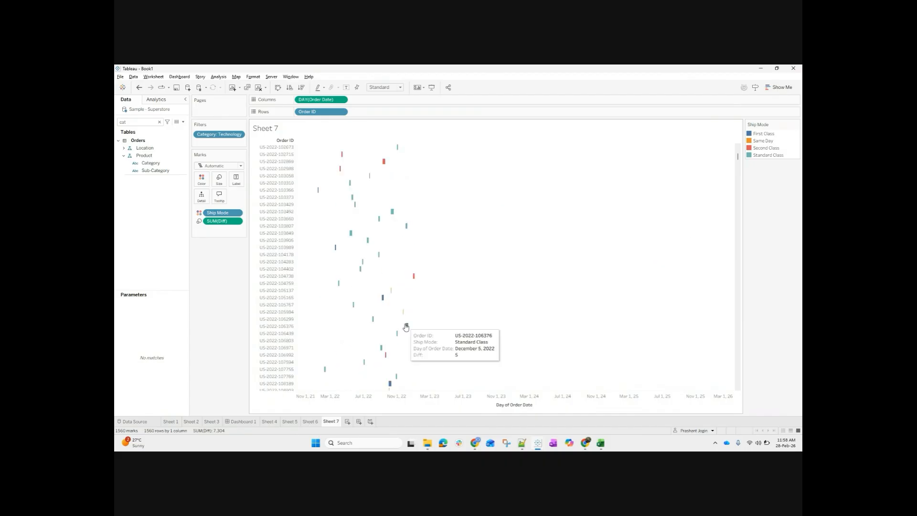
pyautogui.scroll(-15, 360, 281)
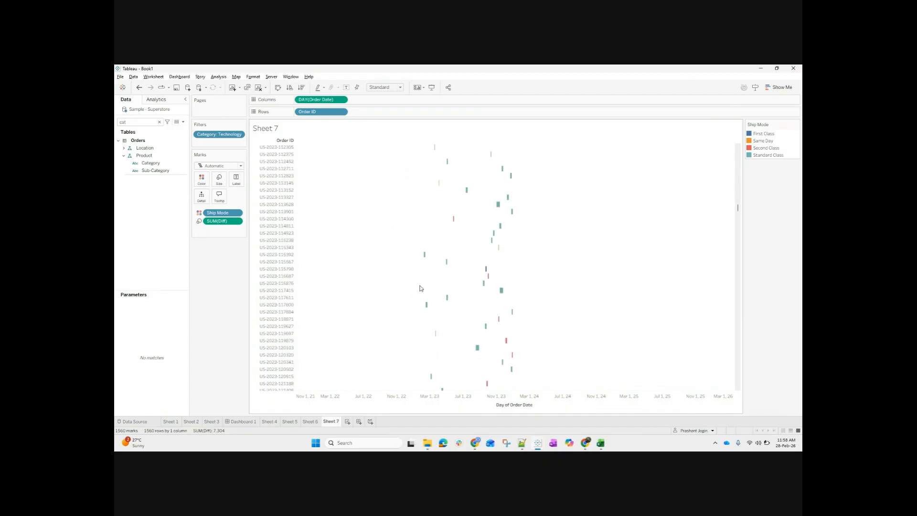
pyautogui.scroll(-15, 418, 284)
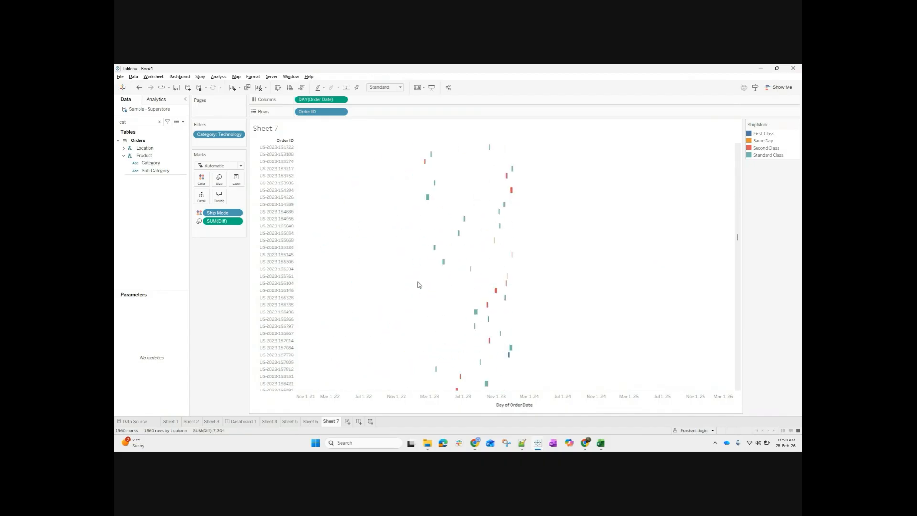
pyautogui.scroll(20, 418, 285)
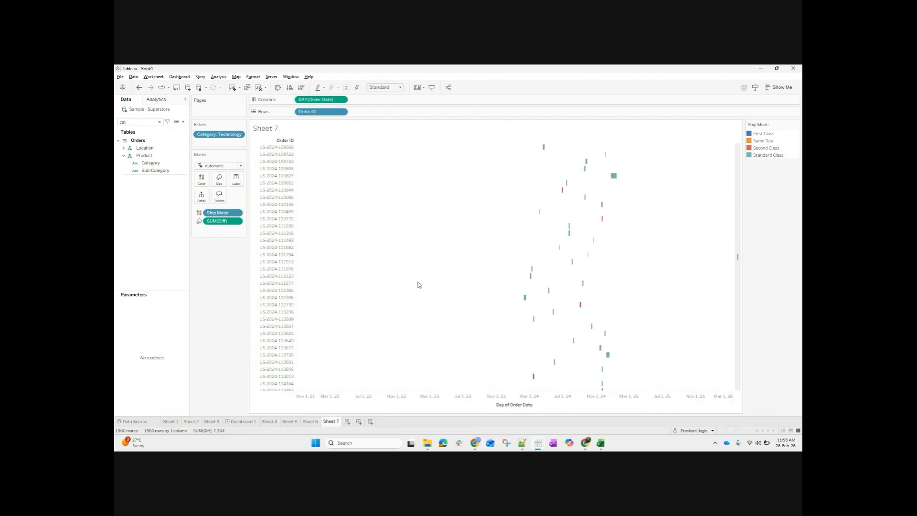
pyautogui.scroll(4, 405, 254)
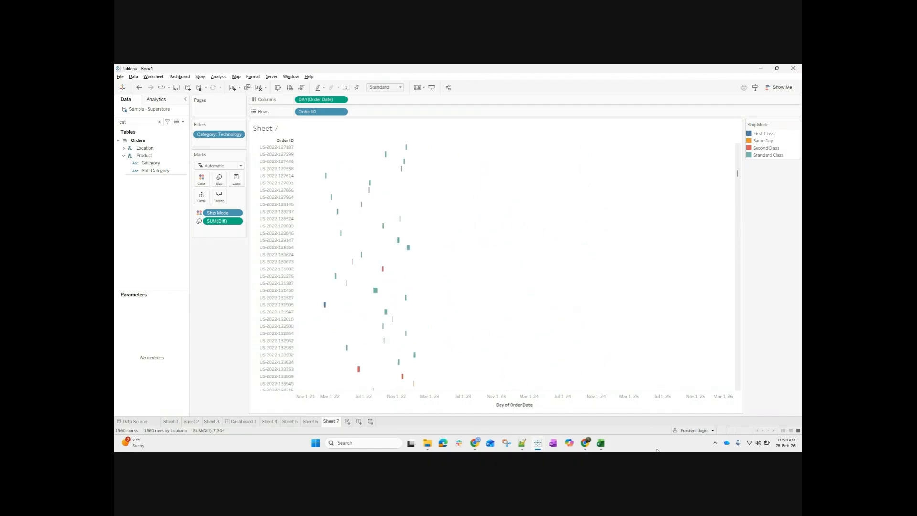
# Switch to the Chrome window with the Gantt chart article and open Tableau Public in a new tab.
pyautogui.moveTo(585, 443)
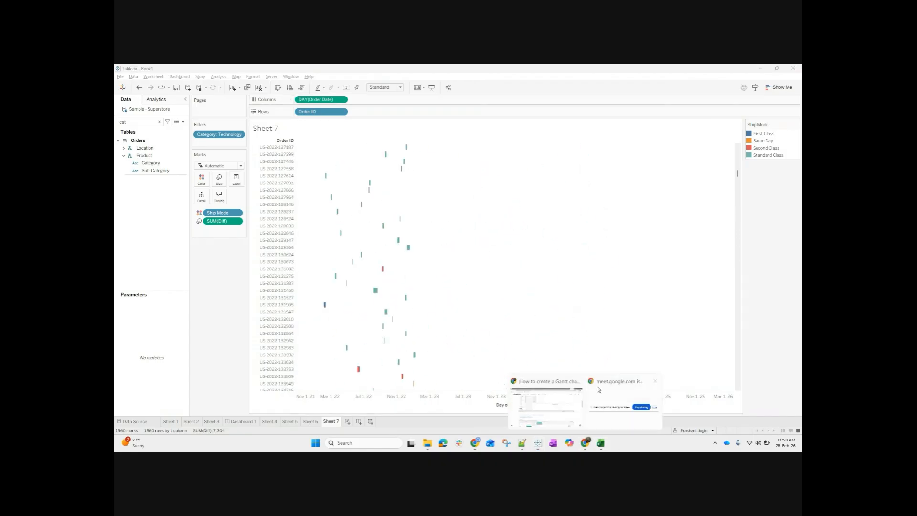
pyautogui.click(560, 408)
pyautogui.click(729, 72)
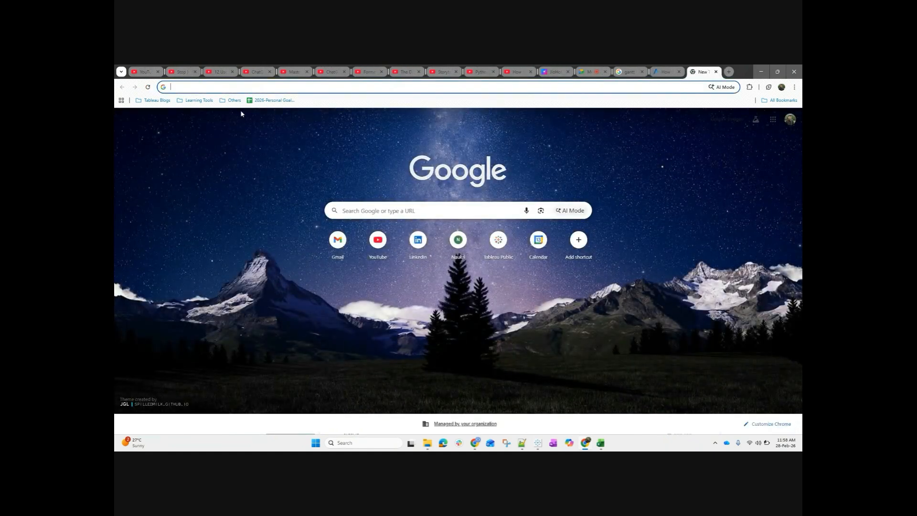
pyautogui.click(497, 245)
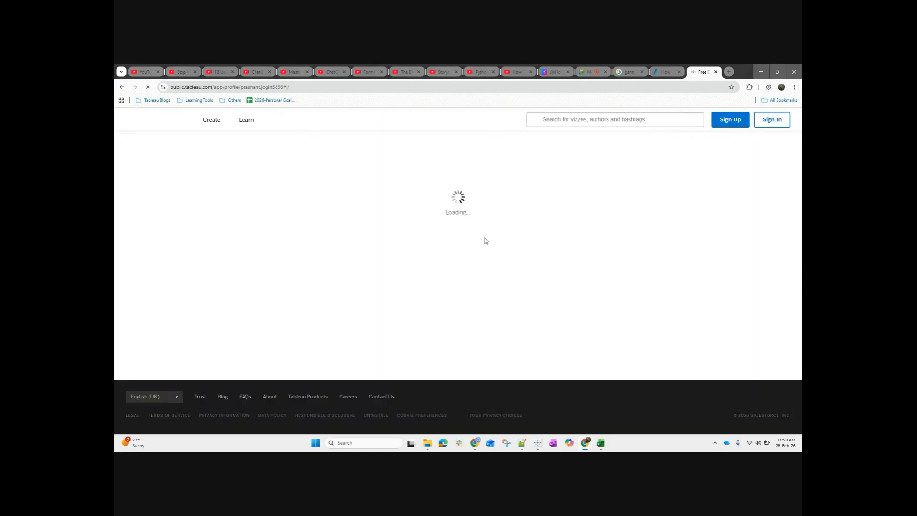
# Search Tableau Public for "grannt chart" vizzes.
pyautogui.click(568, 121)
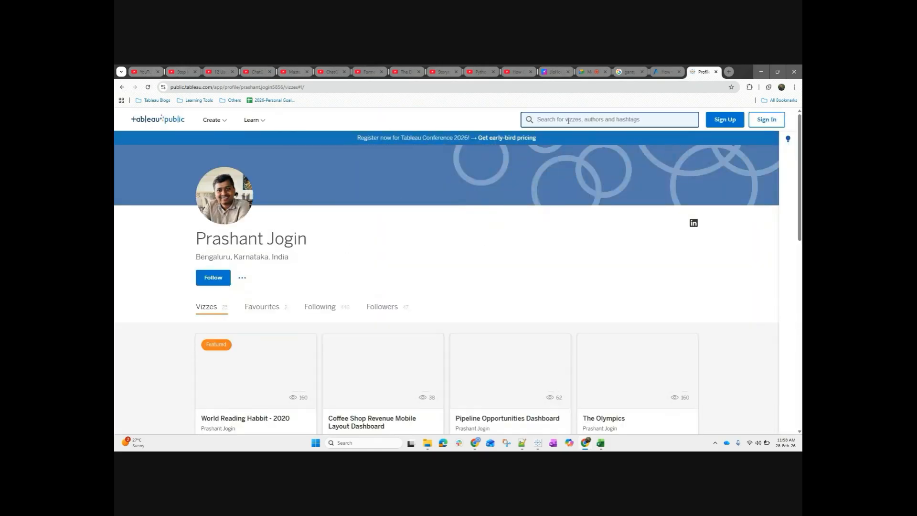
pyautogui.scroll(-10, 173, 284)
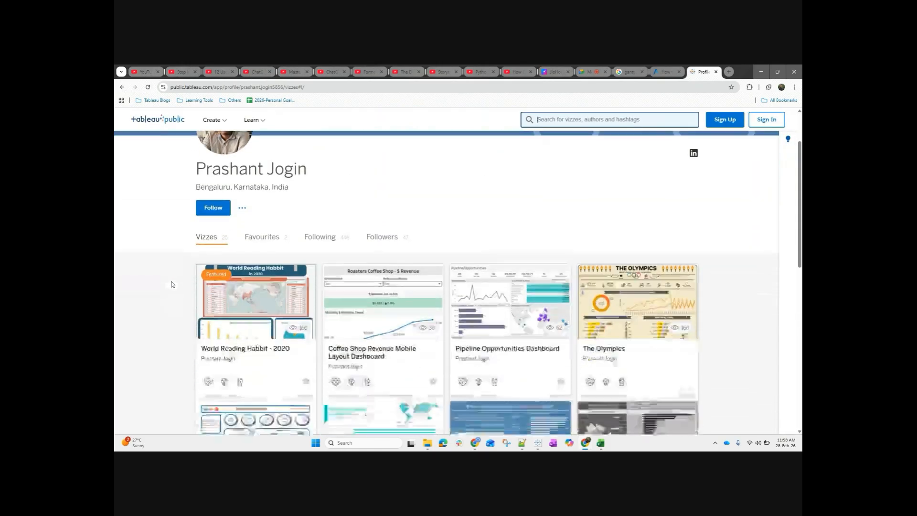
pyautogui.scroll(9, 177, 286)
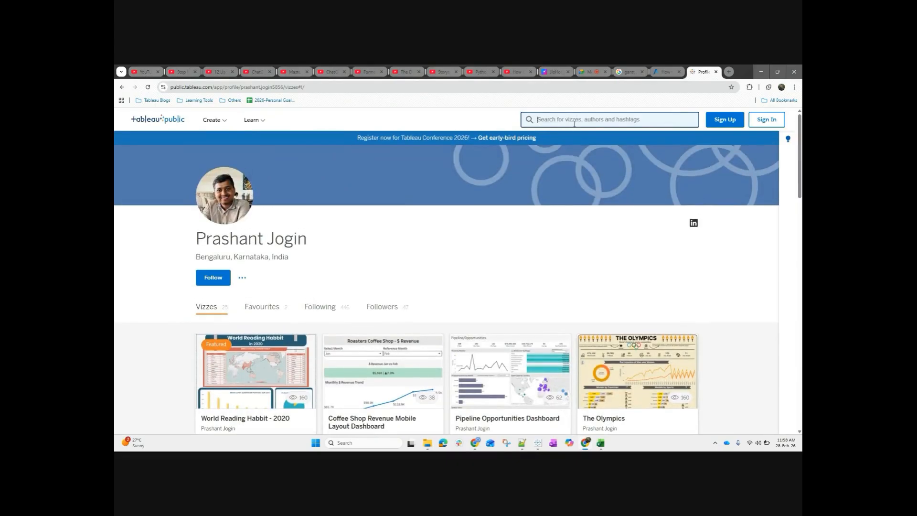
pyautogui.write('grannt')
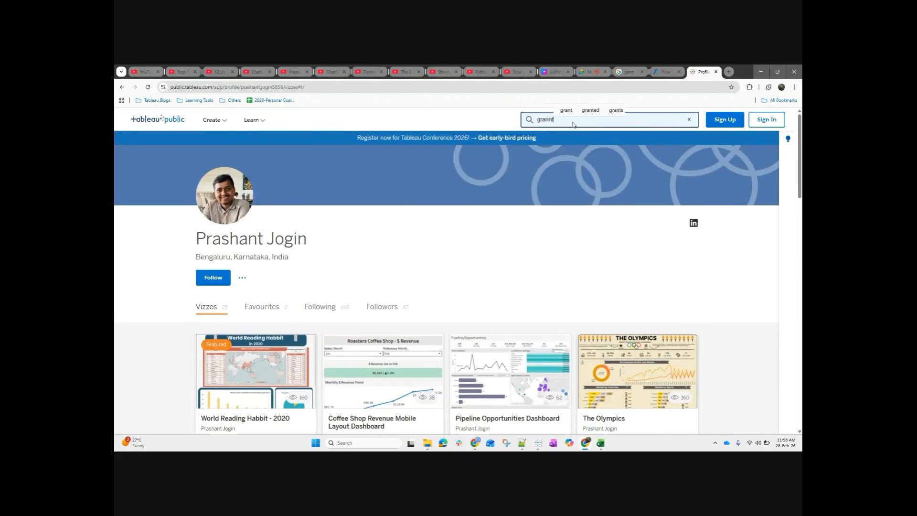
pyautogui.write(' hart')
pyautogui.press('Return')
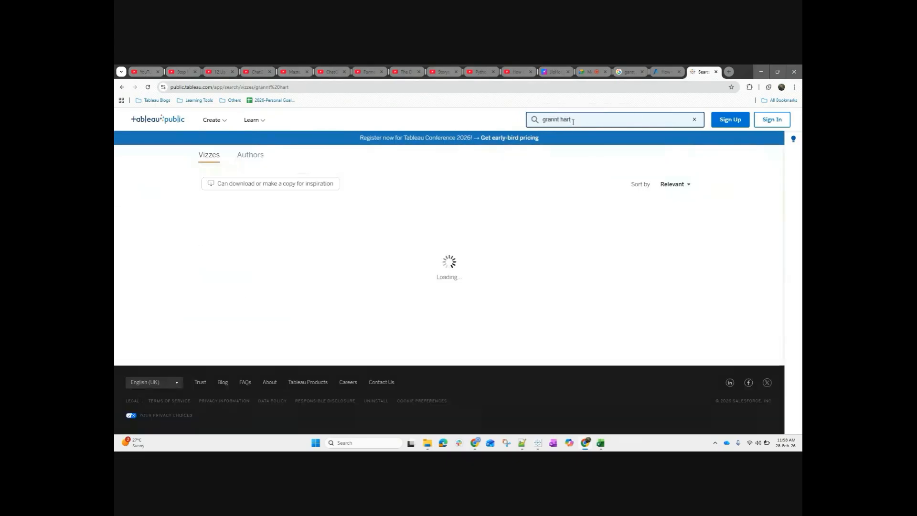
pyautogui.scroll(-2, 219, 267)
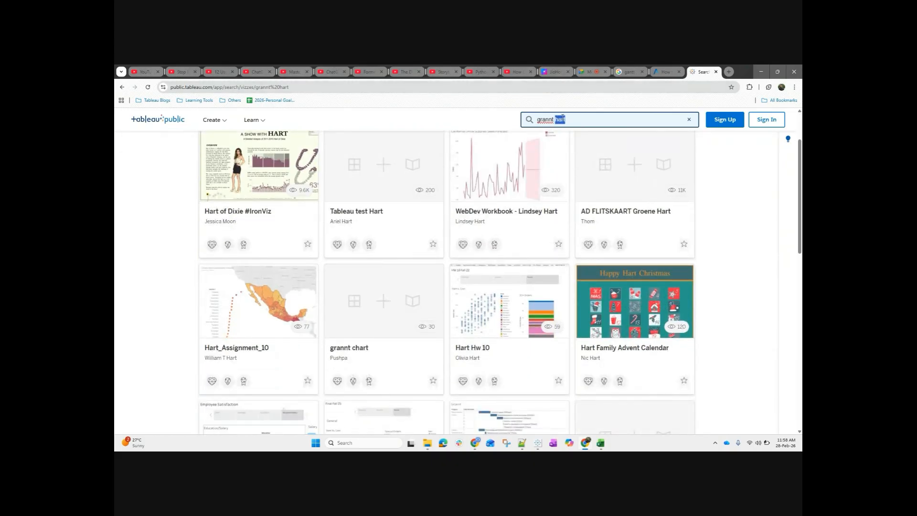
pyautogui.press('Return')
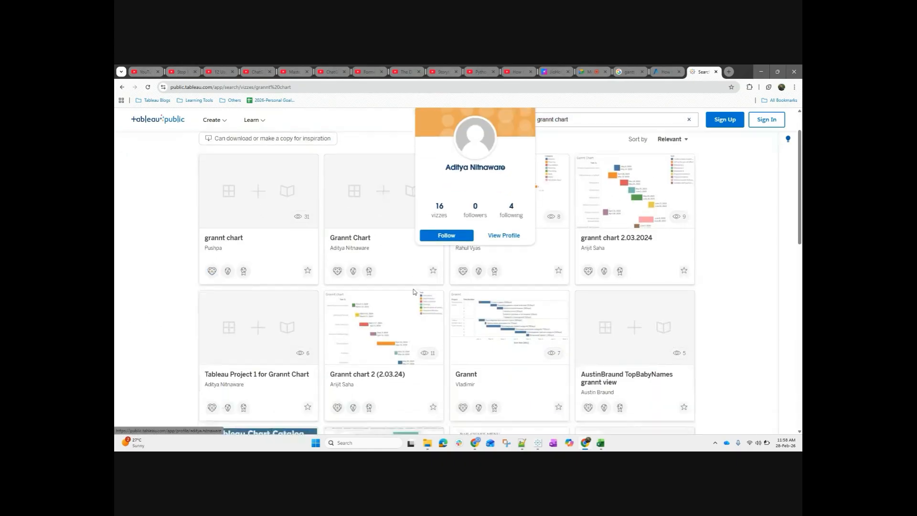
# Open Grannt chart 2 (2.03.24), The Tableau Chart Catalog and Gantt Chart in Tableau from the results in separate tabs.
pyautogui.scroll(-2, 382, 286)
pyautogui.middleClick(377, 308)
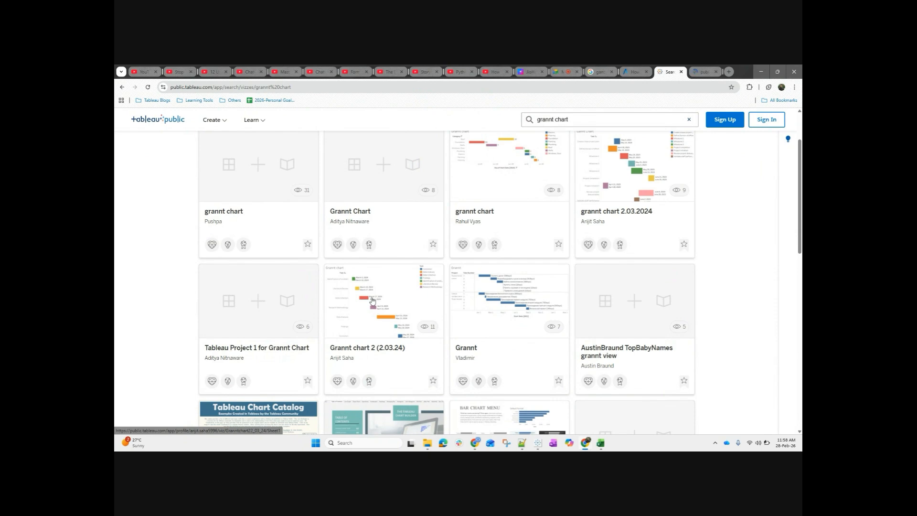
pyautogui.middleClick(377, 308)
pyautogui.scroll(-5, 377, 308)
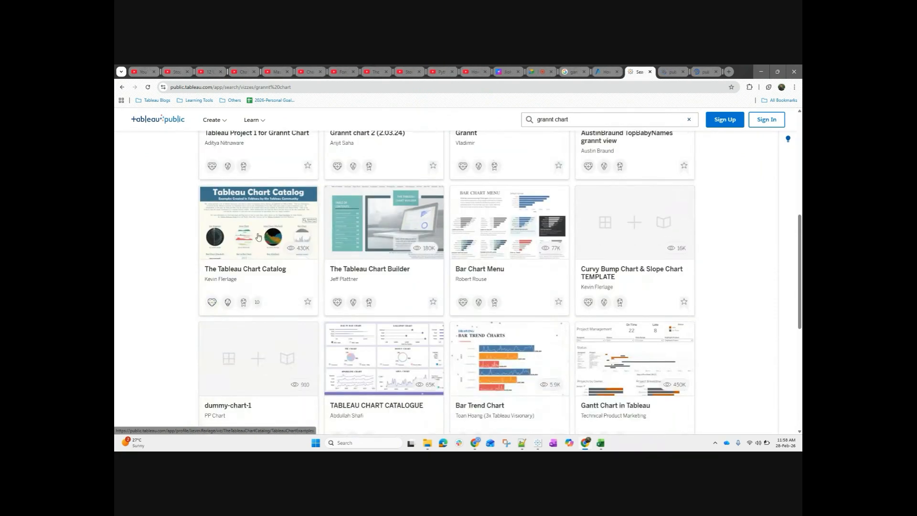
pyautogui.middleClick(259, 237)
pyautogui.scroll(-2, 434, 258)
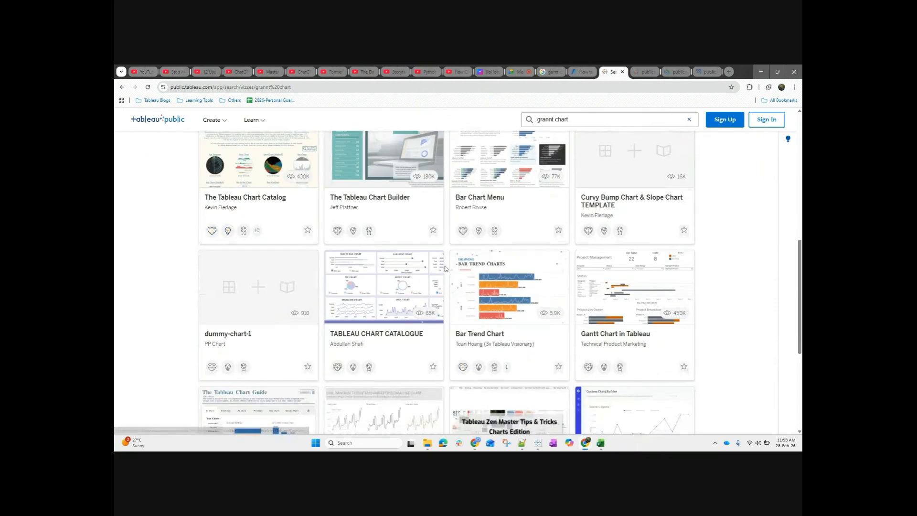
pyautogui.scroll(-1, 439, 272)
pyautogui.middleClick(624, 253)
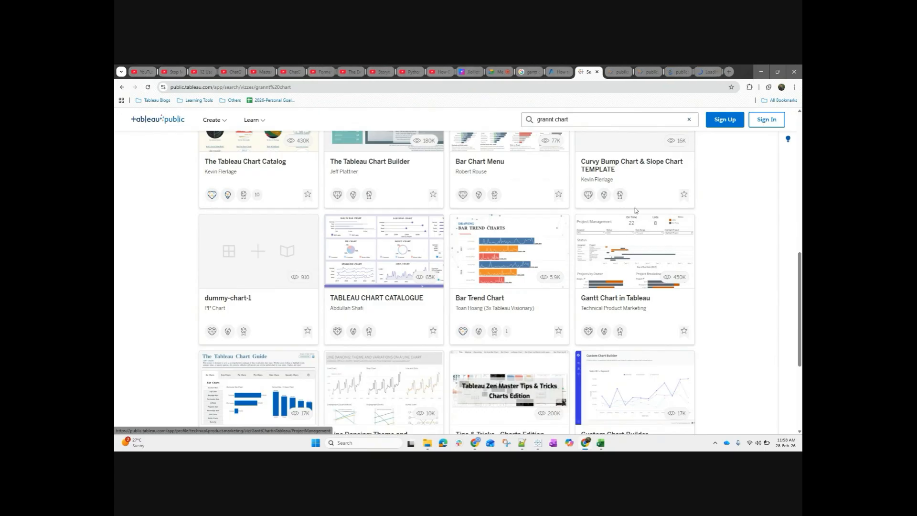
# View the chart examples in The Tableau Chart Catalog.
pyautogui.click(675, 71)
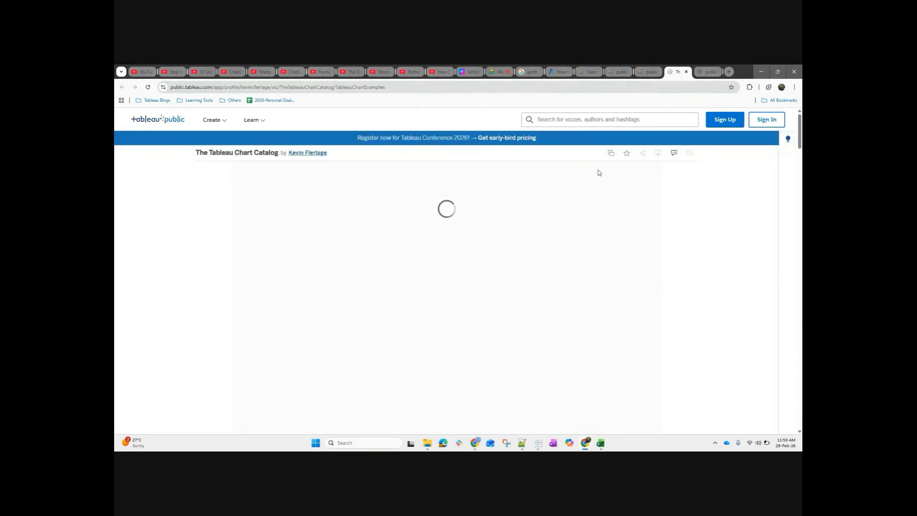
pyautogui.click(708, 72)
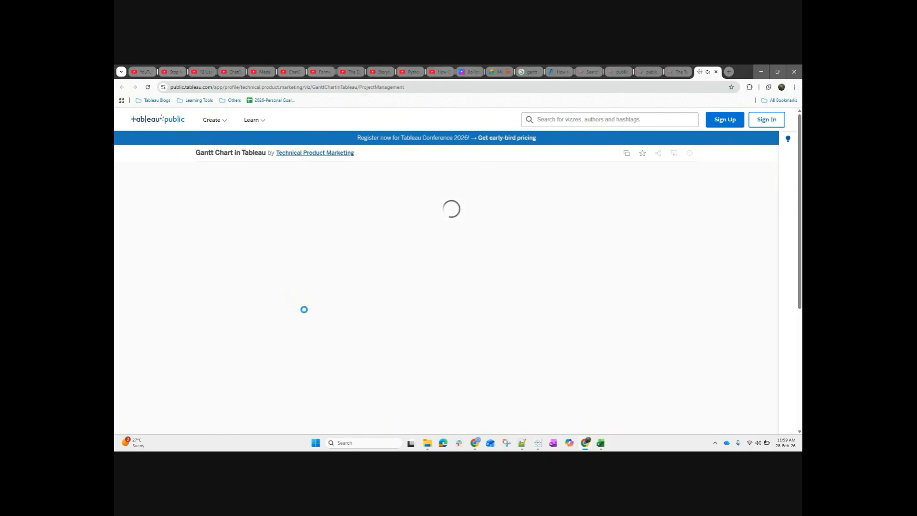
pyautogui.click(676, 71)
pyautogui.scroll(-3, 534, 169)
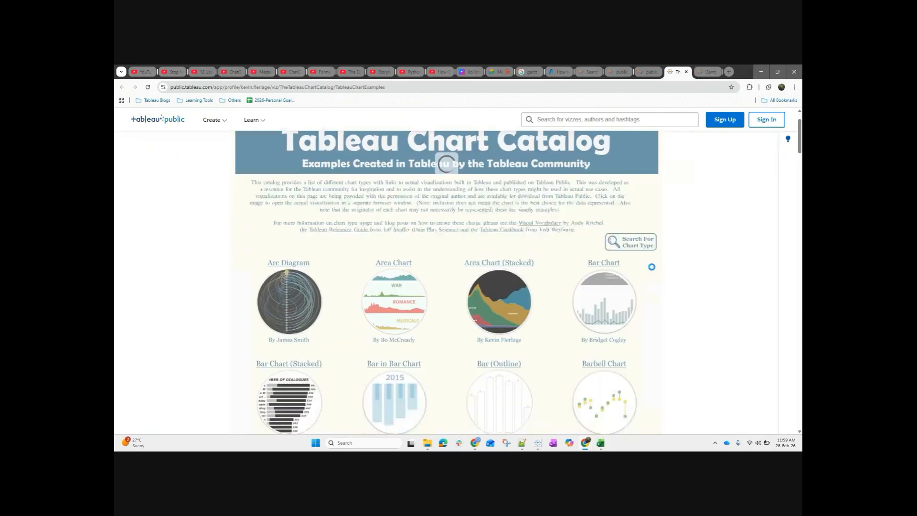
# Examine the Status timeline bars and project breakdown in the Gantt Chart in Tableau dashboard.
pyautogui.click(708, 72)
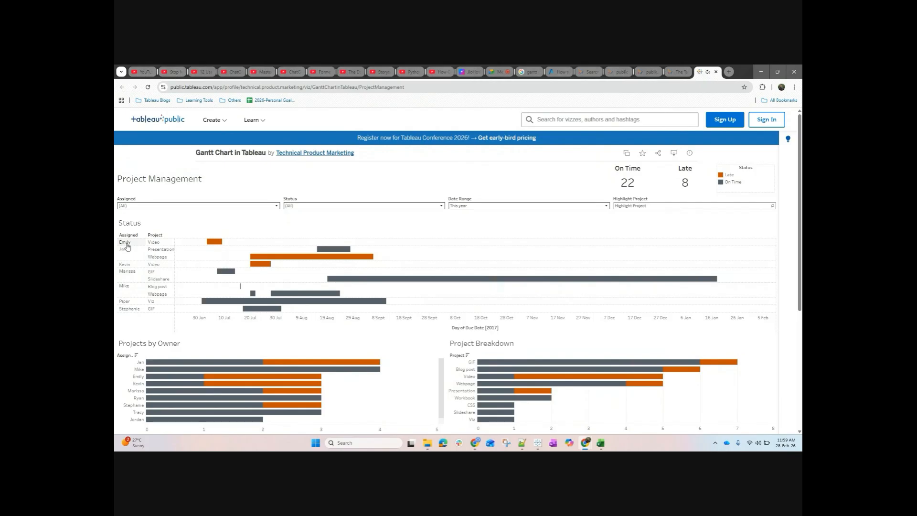
pyautogui.moveTo(206, 247)
pyautogui.moveTo(252, 261)
pyautogui.moveTo(294, 292)
pyautogui.scroll(-1, 294, 290)
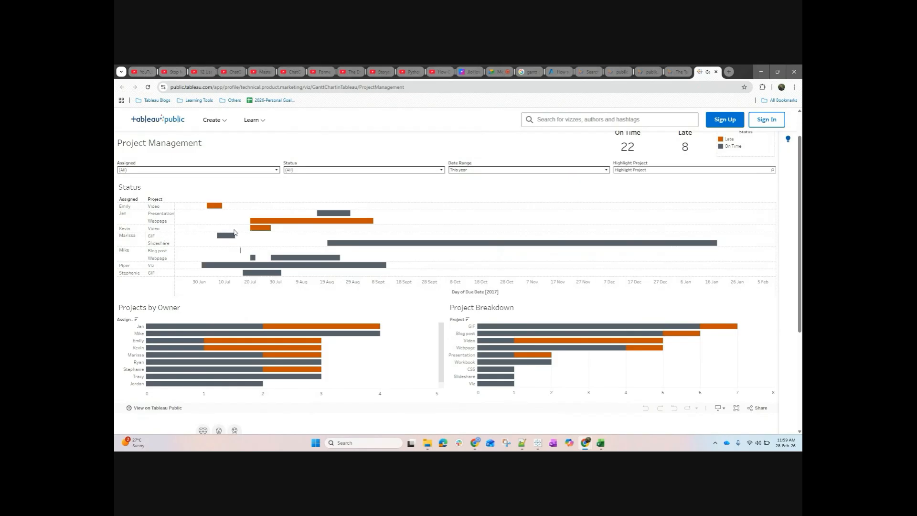
# Inspect the duration details of individual project bars in the Status timeline, including Marissa's Slideshare bar.
pyautogui.moveTo(252, 221)
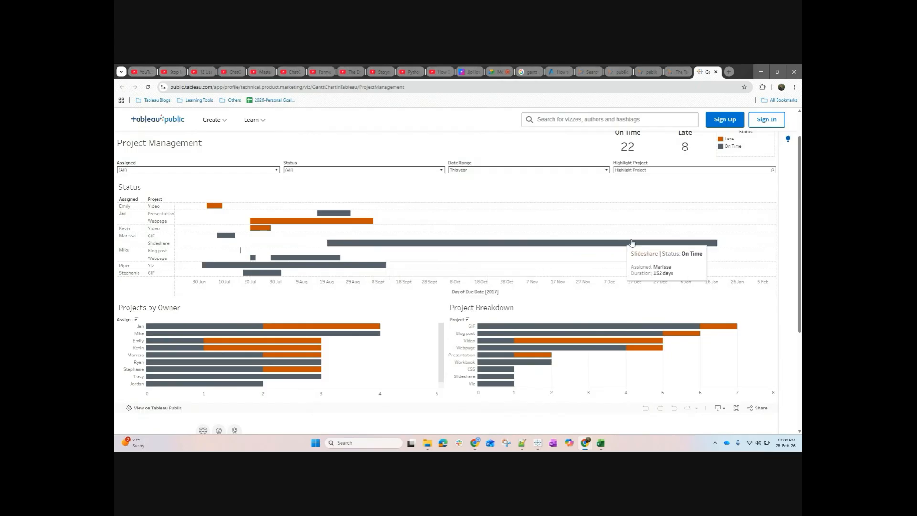
pyautogui.scroll(-1, 287, 253)
pyautogui.scroll(2, 272, 248)
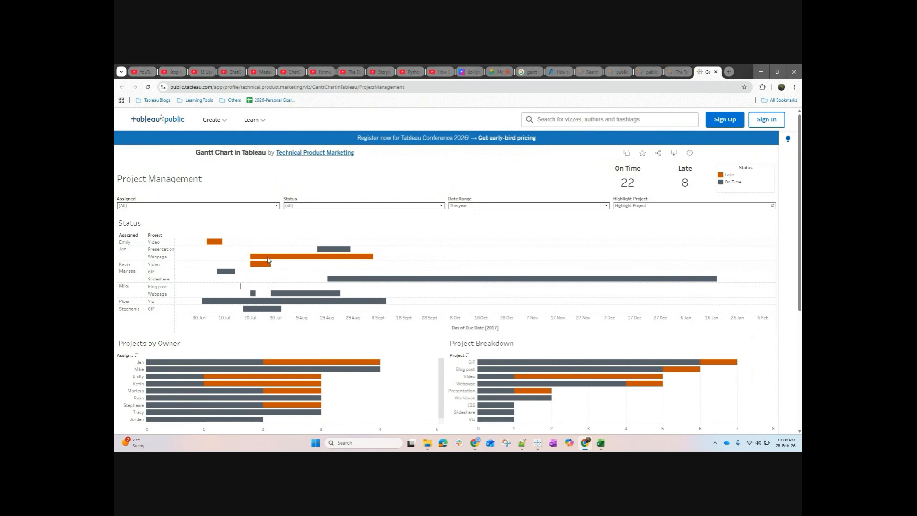
pyautogui.scroll(-1, 216, 268)
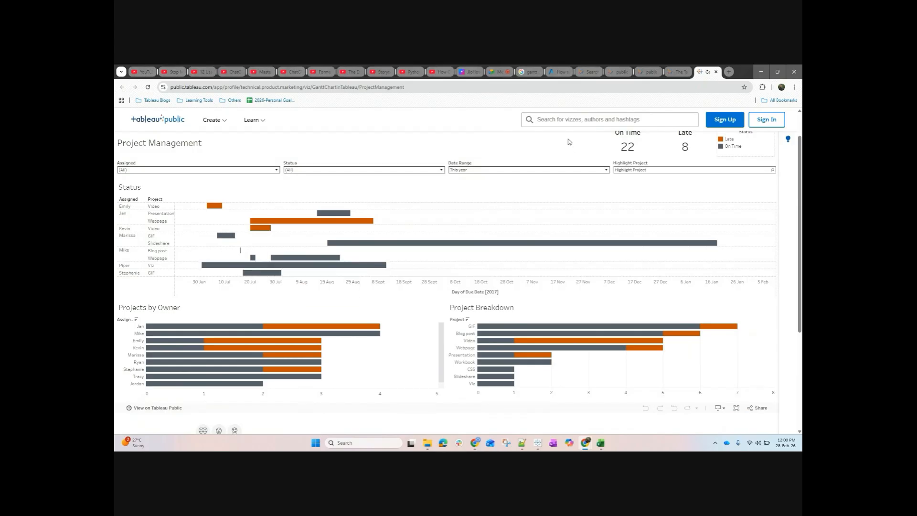
# Return to The Tableau Chart Catalog and look through its list of chart types down to the Gantt chart entry.
pyautogui.click(675, 71)
pyautogui.scroll(3, 735, 296)
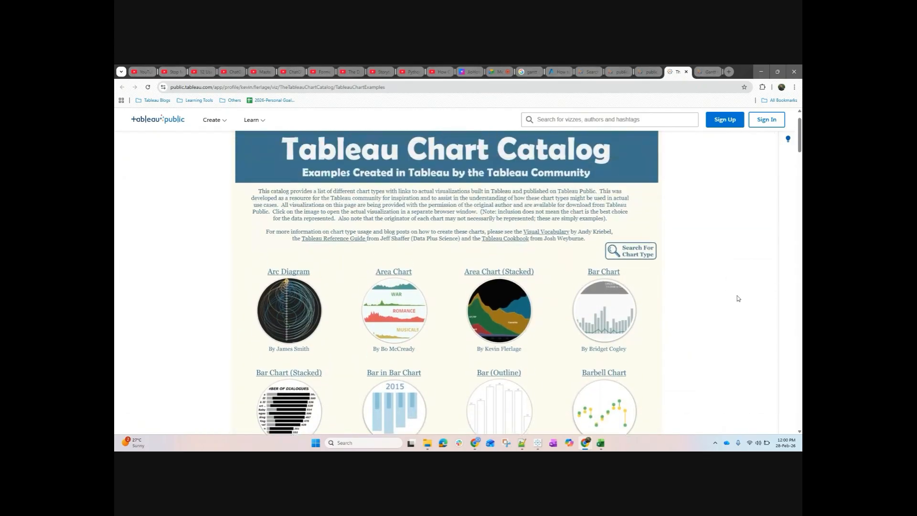
pyautogui.scroll(-3, 724, 277)
pyautogui.scroll(-1, 724, 280)
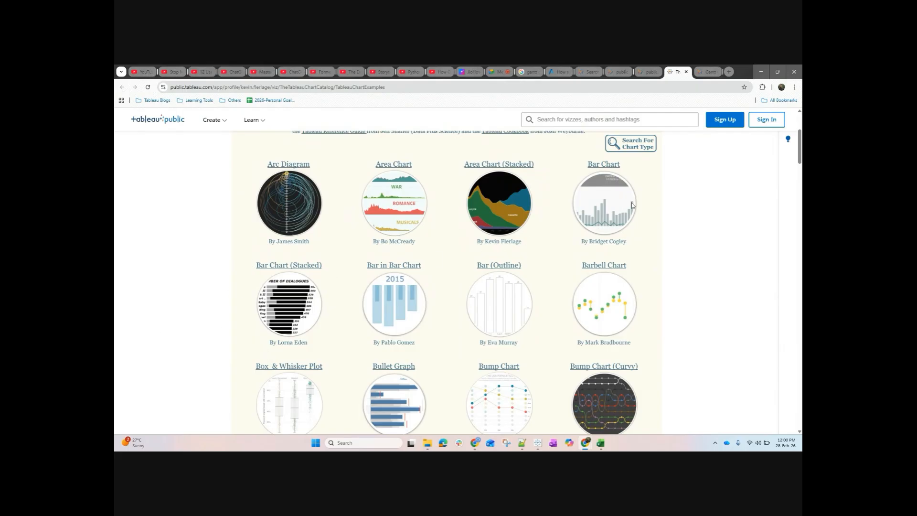
pyautogui.scroll(-10, 632, 207)
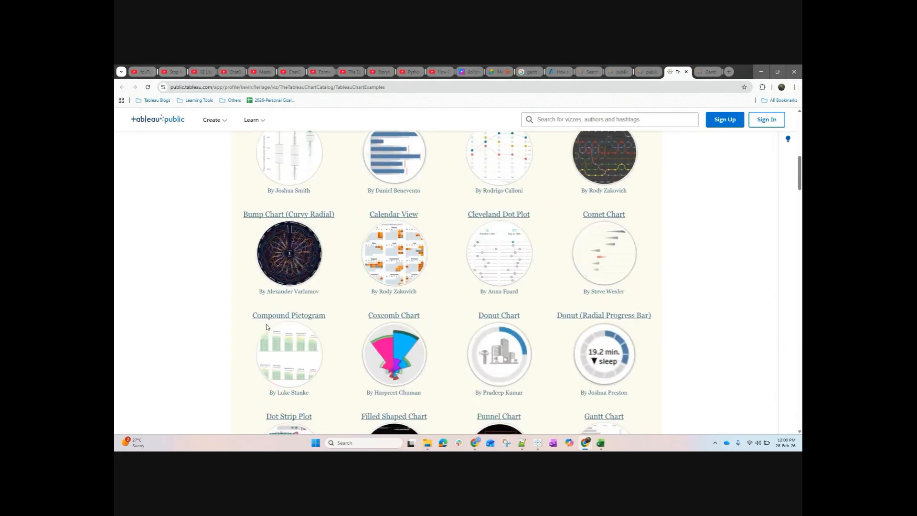
pyautogui.scroll(-3, 272, 325)
pyautogui.scroll(13, 260, 315)
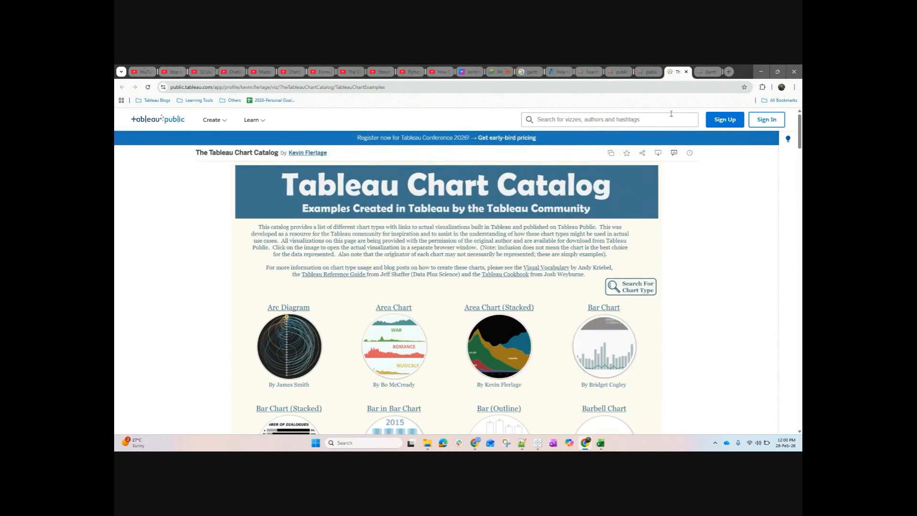
# Search Tableau Public for "charts" vizzes and look through the first page of results.
pyautogui.click(627, 121)
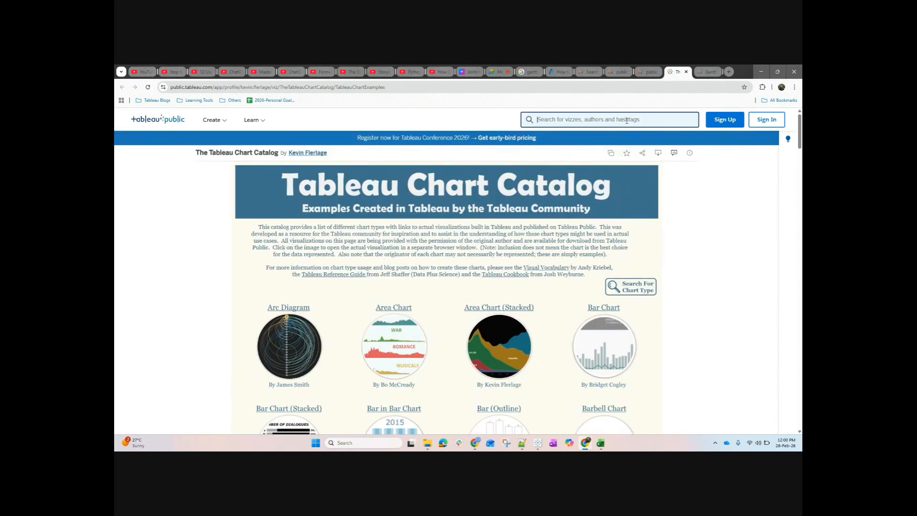
pyautogui.write('charts')
pyautogui.press('Return')
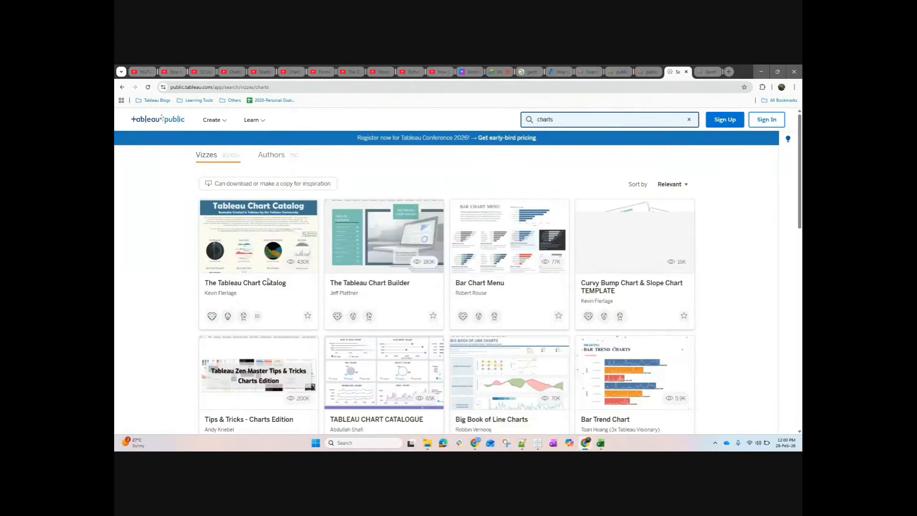
pyautogui.scroll(-4, 401, 292)
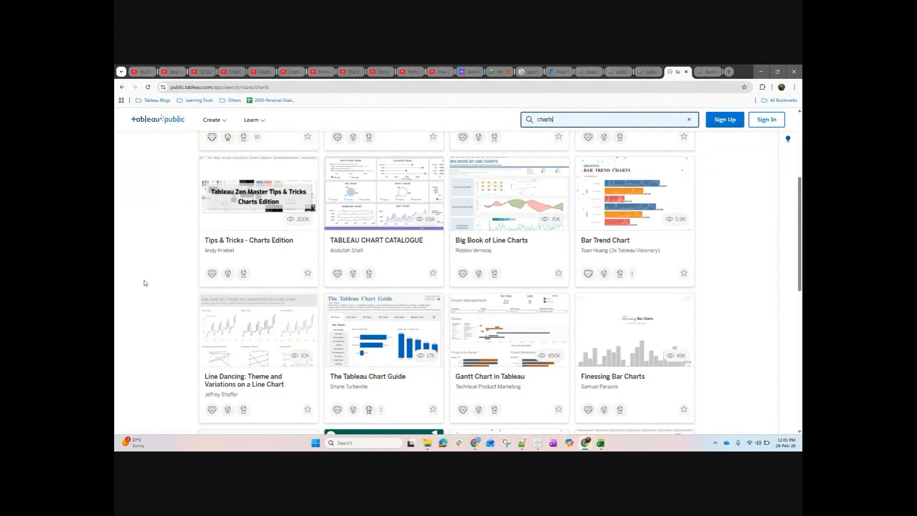
pyautogui.scroll(-2, 190, 249)
pyautogui.scroll(-4, 191, 247)
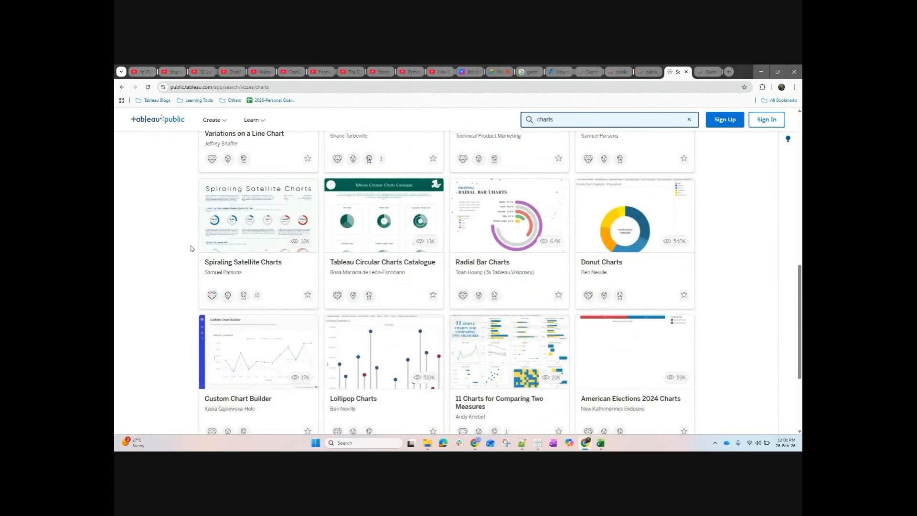
pyautogui.scroll(-3, 162, 266)
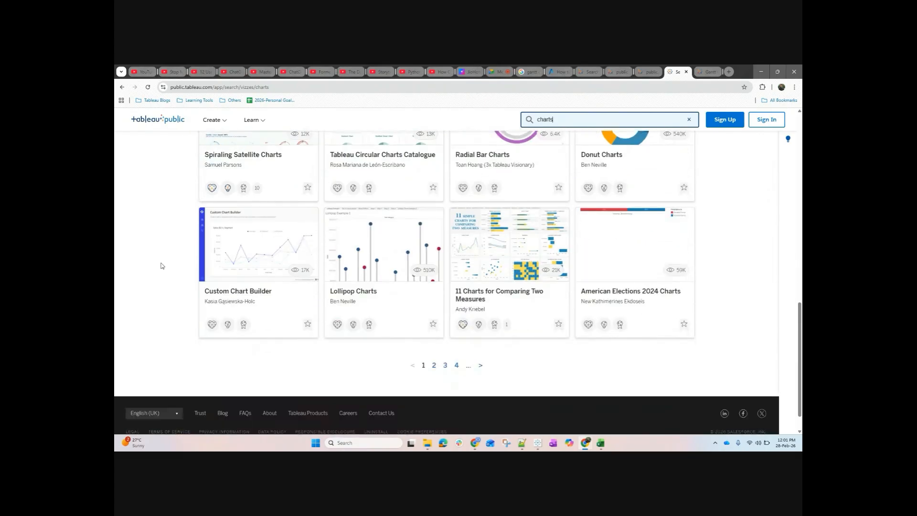
pyautogui.scroll(12, 661, 238)
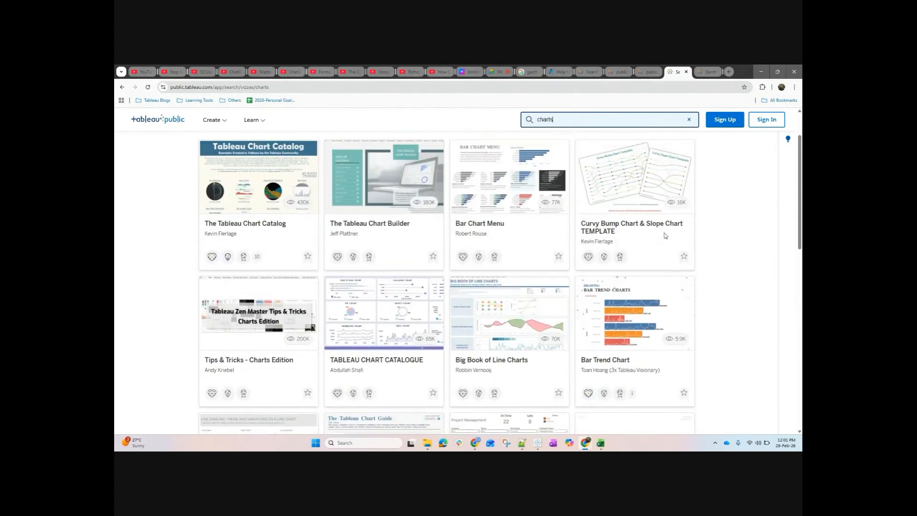
pyautogui.scroll(2, 665, 235)
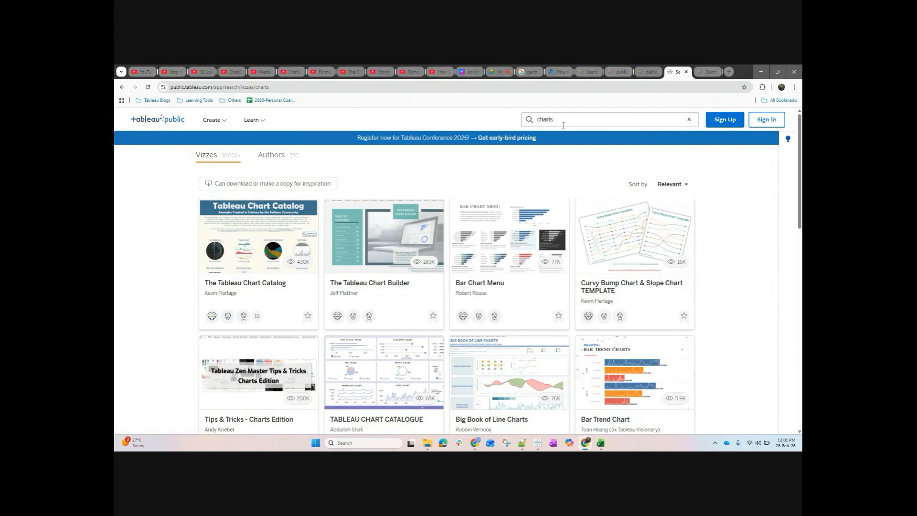
# Switch to Tableau Desktop and apply the suggested bullet graph chart type to the order chart on Sheet 7.
pyautogui.hotkey('alt', 'Tab')
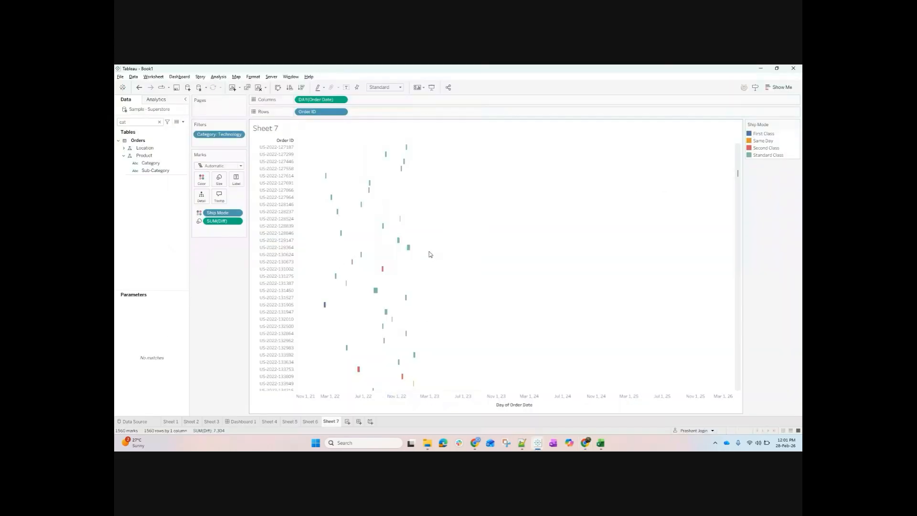
pyautogui.click(310, 421)
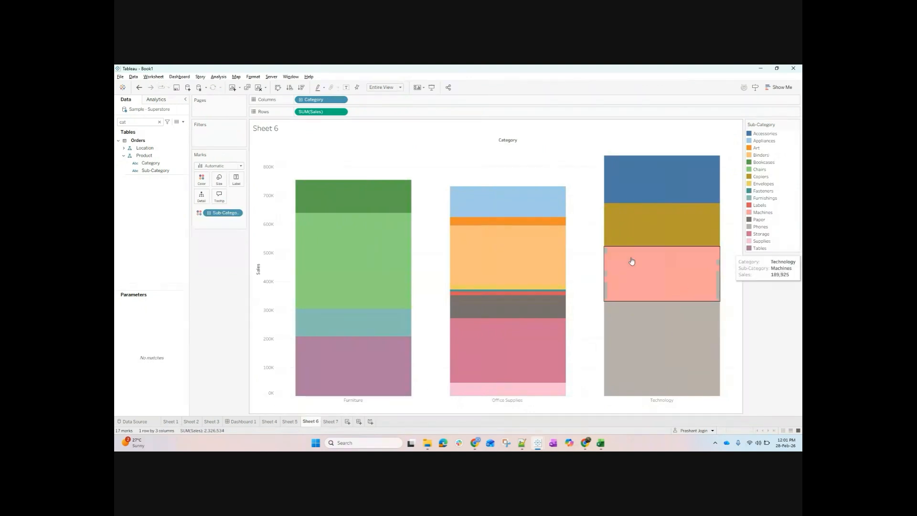
pyautogui.click(336, 422)
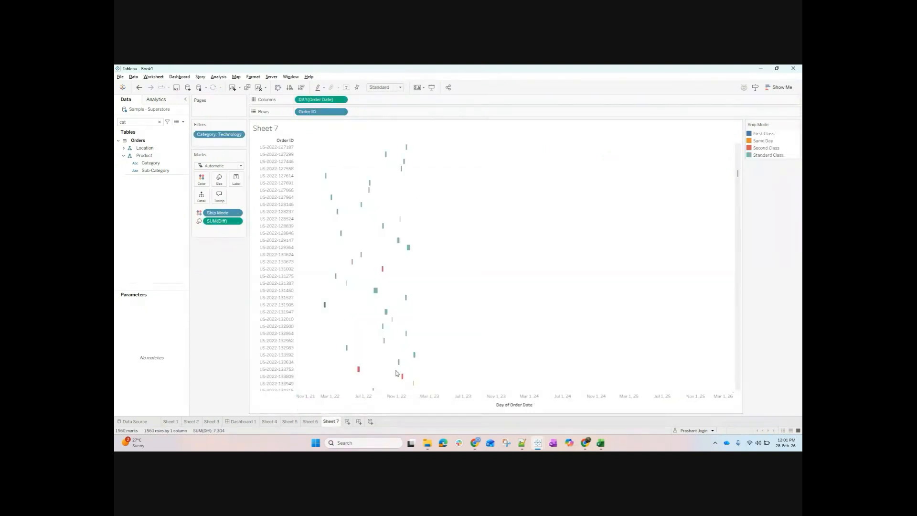
pyautogui.click(781, 87)
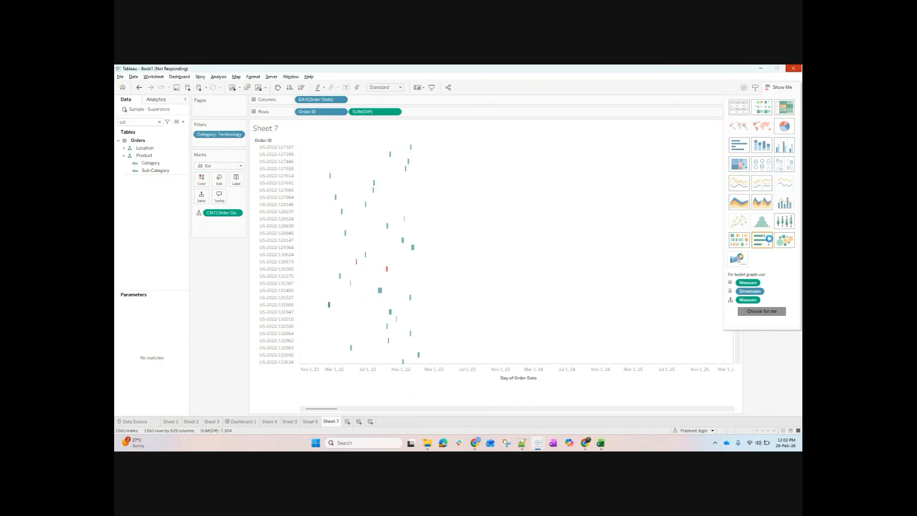
# Switch back to Tableau Public in the browser and search for "bullet chart" vizzes.
pyautogui.moveTo(534, 448)
pyautogui.moveTo(585, 443)
pyautogui.click(544, 400)
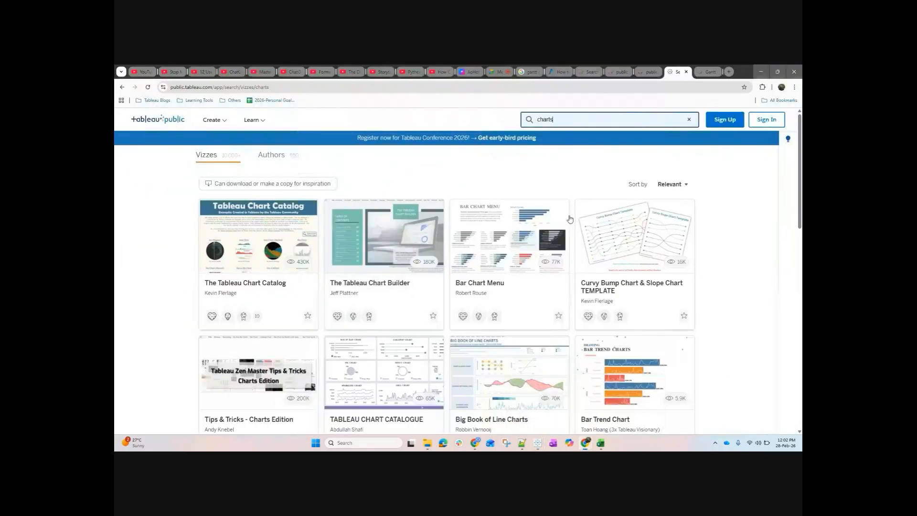
pyautogui.doubleClick(563, 120)
pyautogui.write('tullet cha')
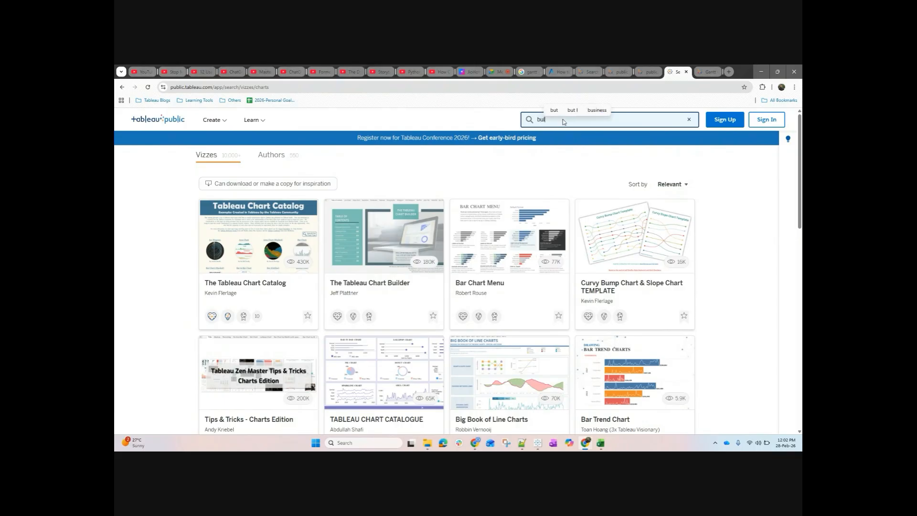
pyautogui.write('rt')
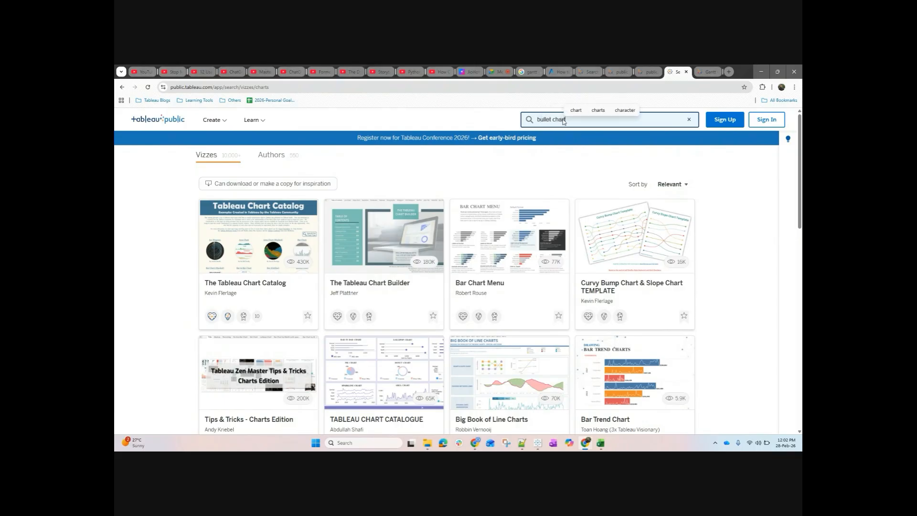
pyautogui.press('Return')
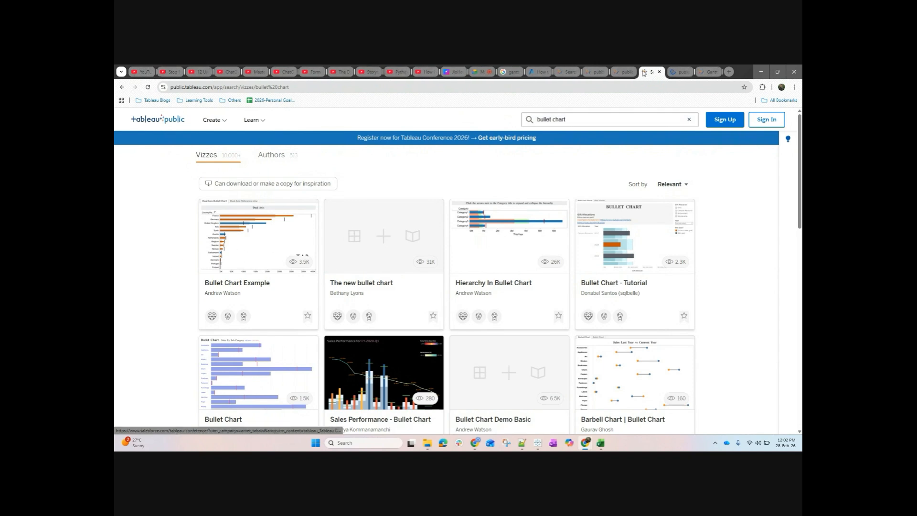
# Open Bullet Chart Example from the results in a separate tab and close the Gantt Chart in Tableau tab.
pyautogui.click(246, 256)
pyautogui.click(718, 70)
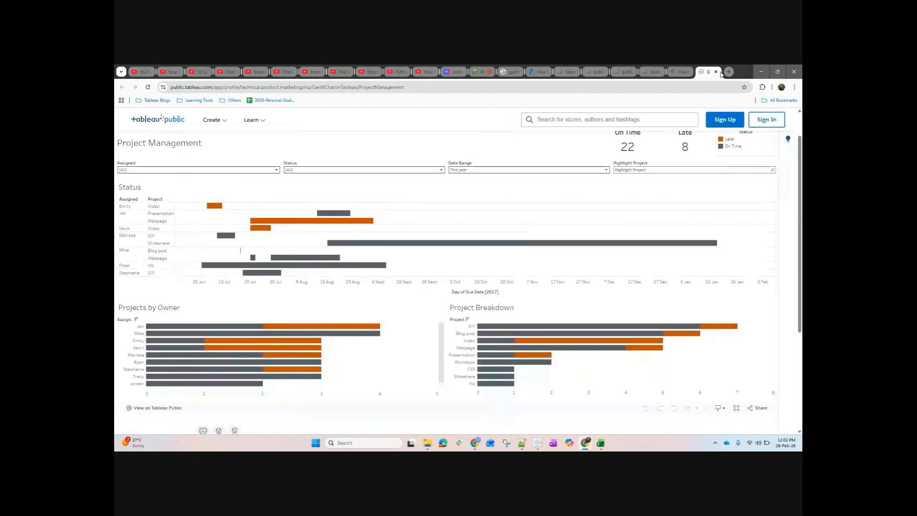
pyautogui.click(716, 72)
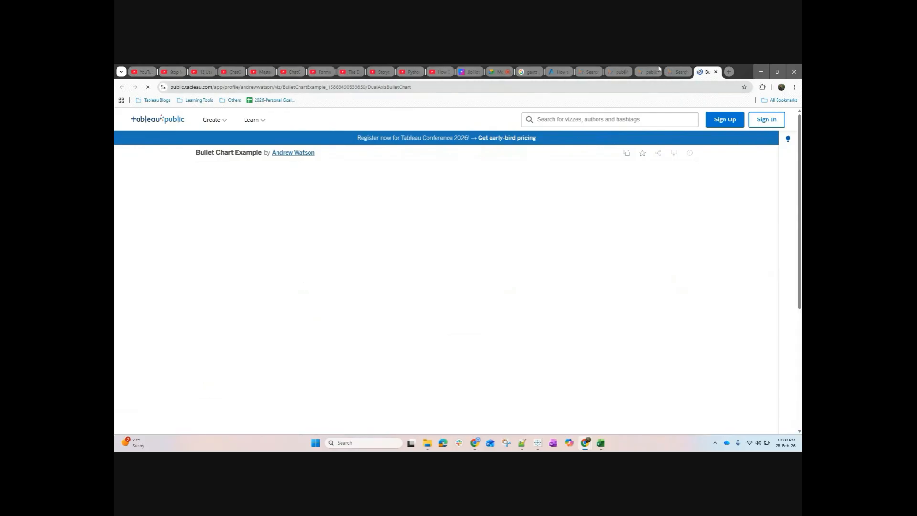
pyautogui.hotkey('ctrl', 'shift', 'Tab')
# Open the Bullet Chart viz by Fastcampus x Data Visualization from the results in a separate tab and bring it up.
pyautogui.scroll(-3, 402, 330)
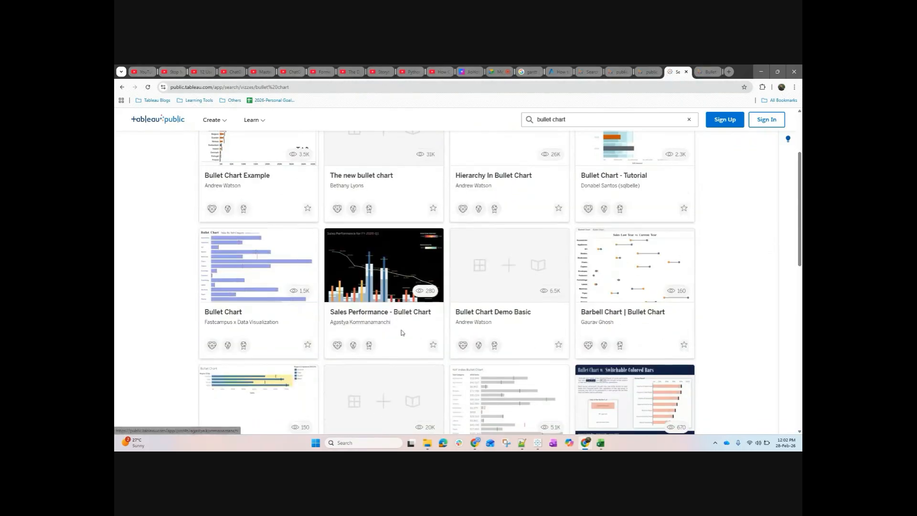
pyautogui.keyDown('ctrl'); pyautogui.click(241, 275); pyautogui.keyUp('ctrl')
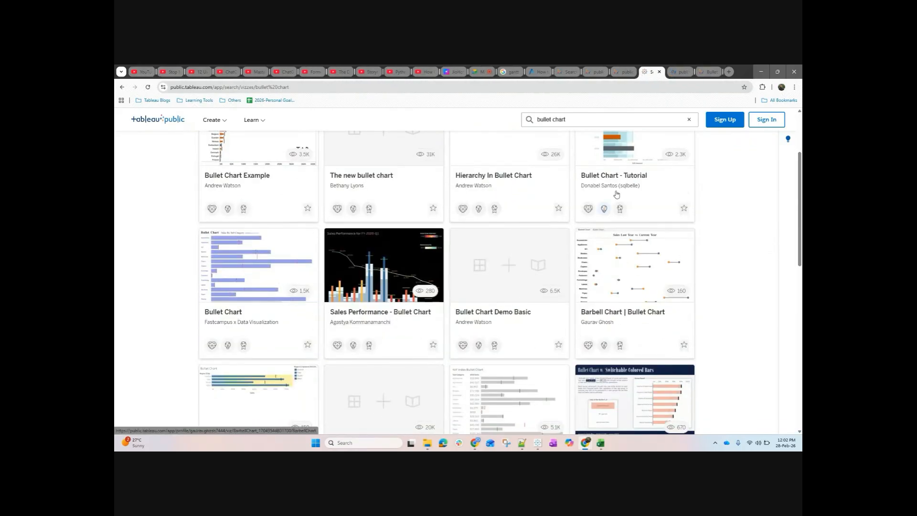
pyautogui.click(707, 71)
pyautogui.click(677, 70)
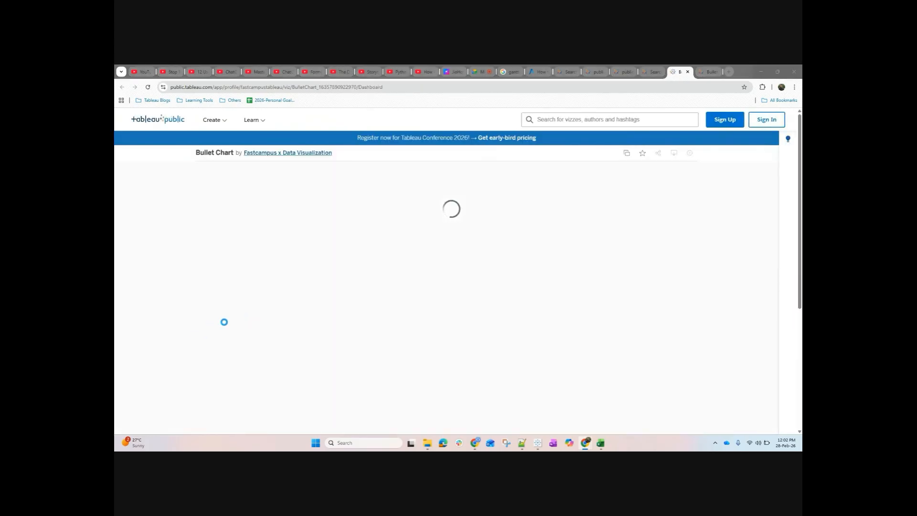
pyautogui.hotkey('alt', 'Tab')
pyautogui.hotkey('alt', 'Tab')
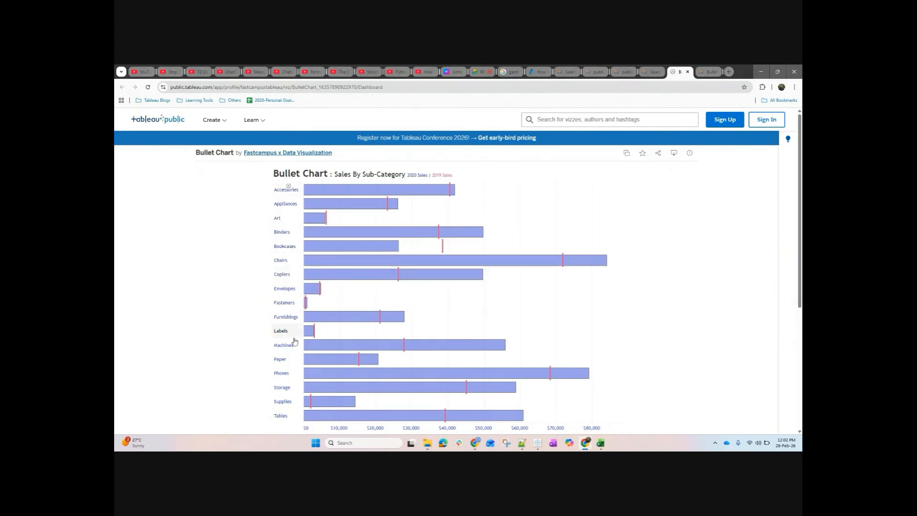
# Examine the 2020 sales bars and 2019 sales marker lines per sub-category in the Bullet Chart viz.
pyautogui.scroll(-3, 295, 353)
pyautogui.scroll(3, 297, 358)
pyautogui.moveTo(313, 195)
pyautogui.moveTo(450, 199)
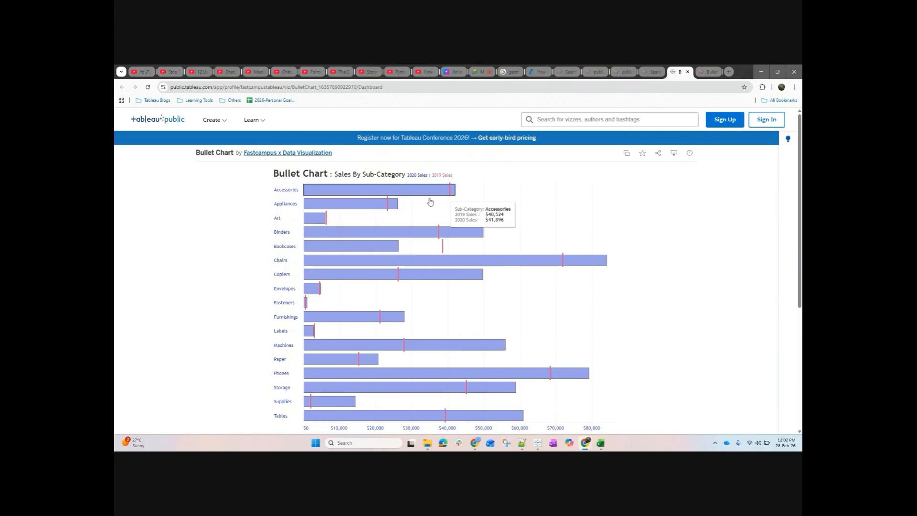
pyautogui.moveTo(398, 197)
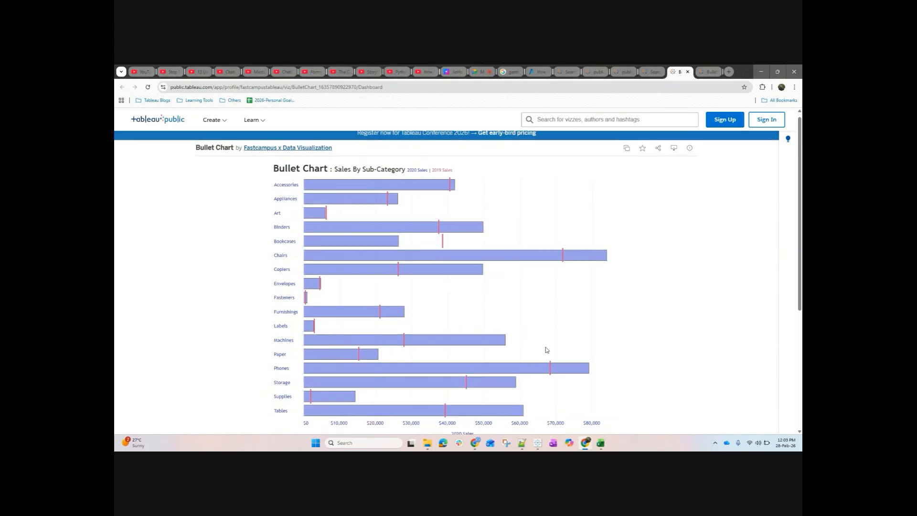
pyautogui.scroll(-2, 545, 350)
pyautogui.scroll(1, 389, 363)
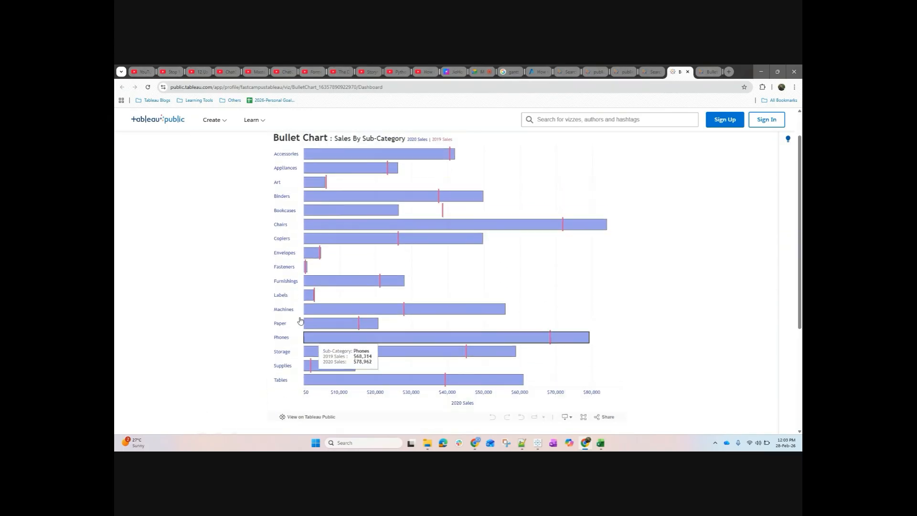
pyautogui.moveTo(314, 304)
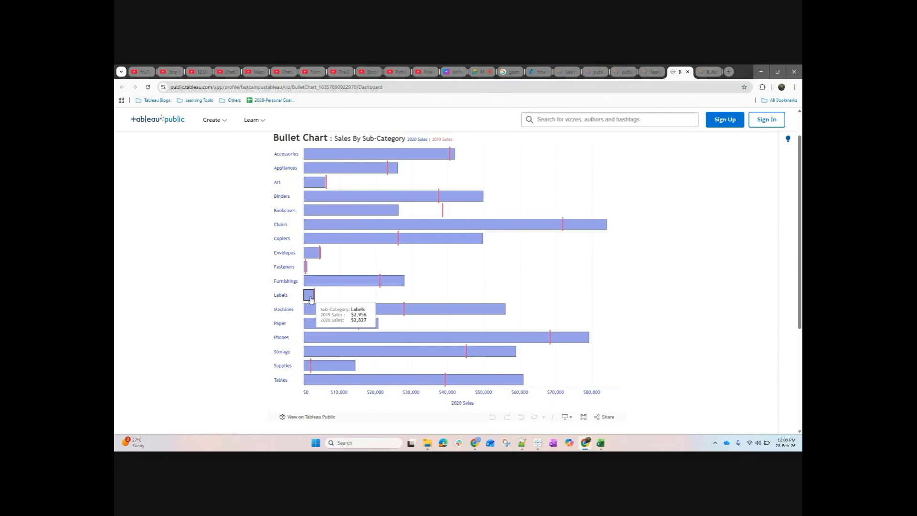
# Switch to Tableau Desktop, find the Sub-Category field by searching "sub", and add it to Rows on Sheet 8.
pyautogui.hotkey('alt', 'Tab')
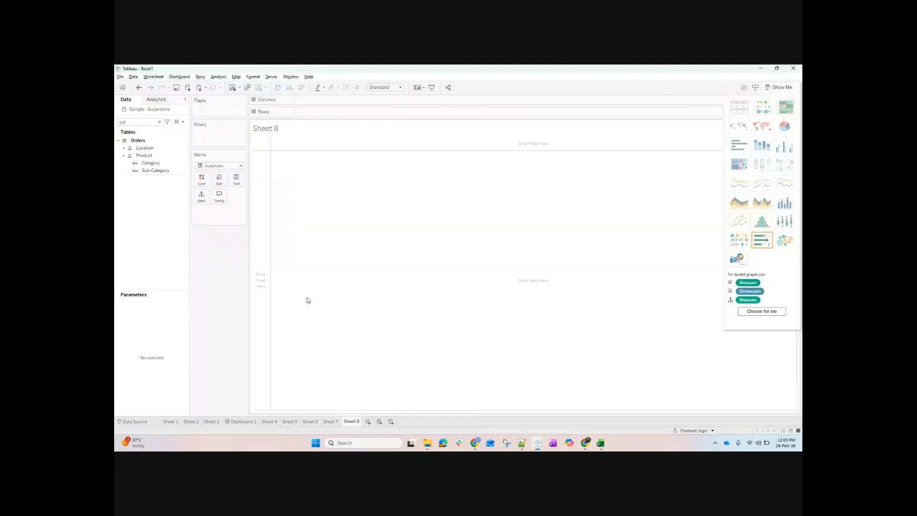
pyautogui.doubleClick(143, 122)
pyautogui.write('sub')
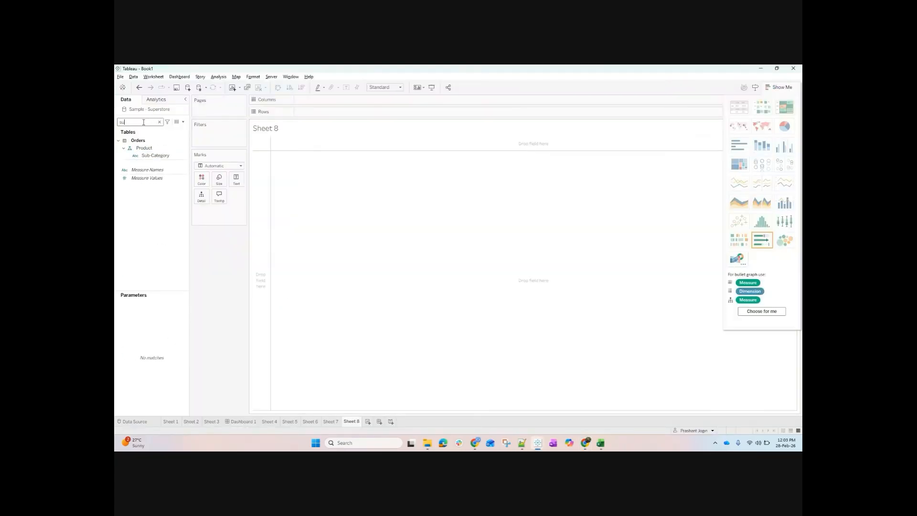
pyautogui.doubleClick(156, 156)
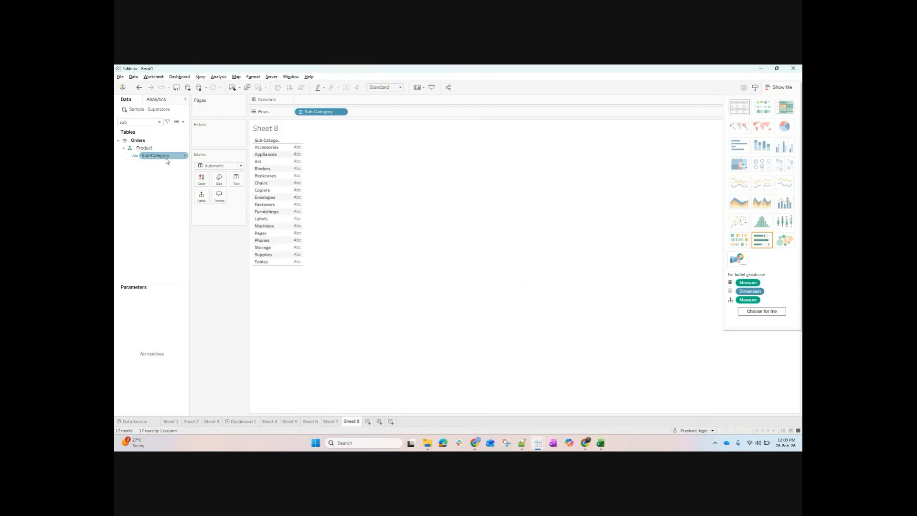
# Search the fields for "sale", show Sales as text values per sub-category, then try Sales on Columns and undo that placement.
pyautogui.doubleClick(140, 122)
pyautogui.write('sale')
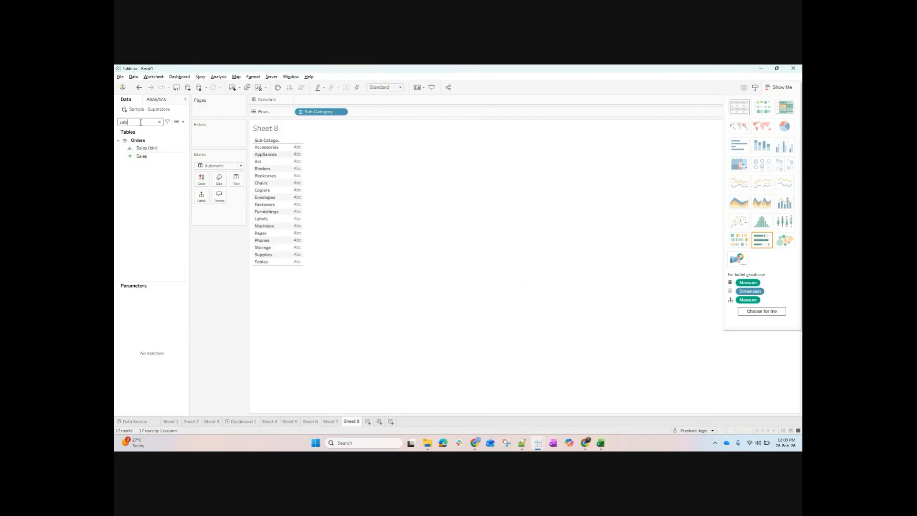
pyautogui.moveTo(148, 155); pyautogui.dragTo(297, 165)
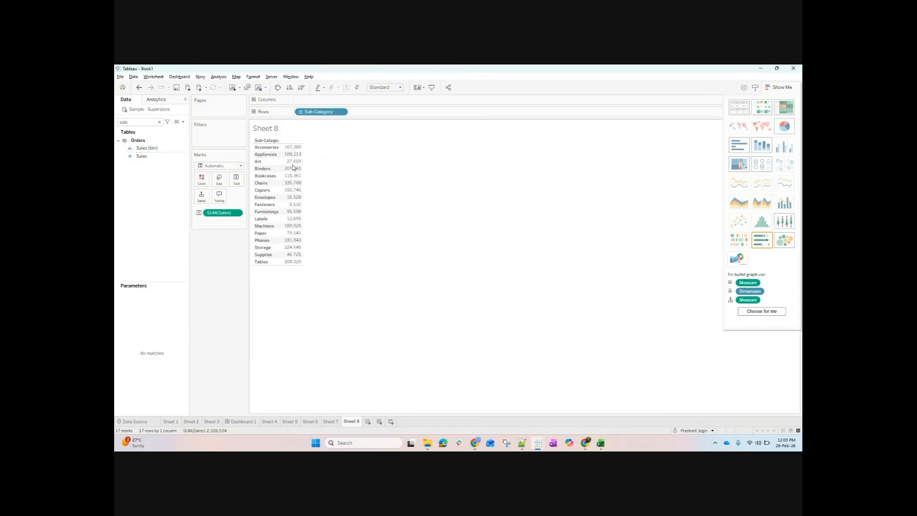
pyautogui.moveTo(141, 155); pyautogui.dragTo(377, 101)
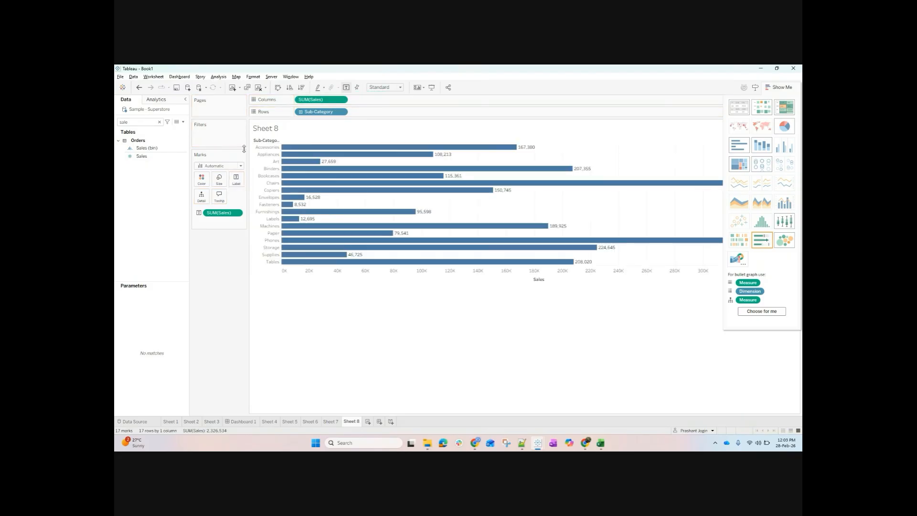
pyautogui.click(139, 87)
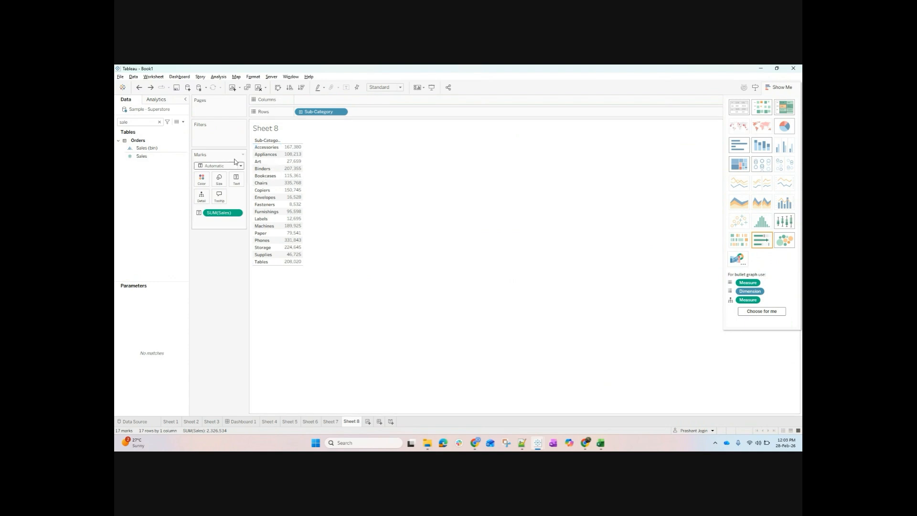
# Create a calculated field and begin its formula with IF YEAR([Order Date]) = 202.
pyautogui.click(182, 122)
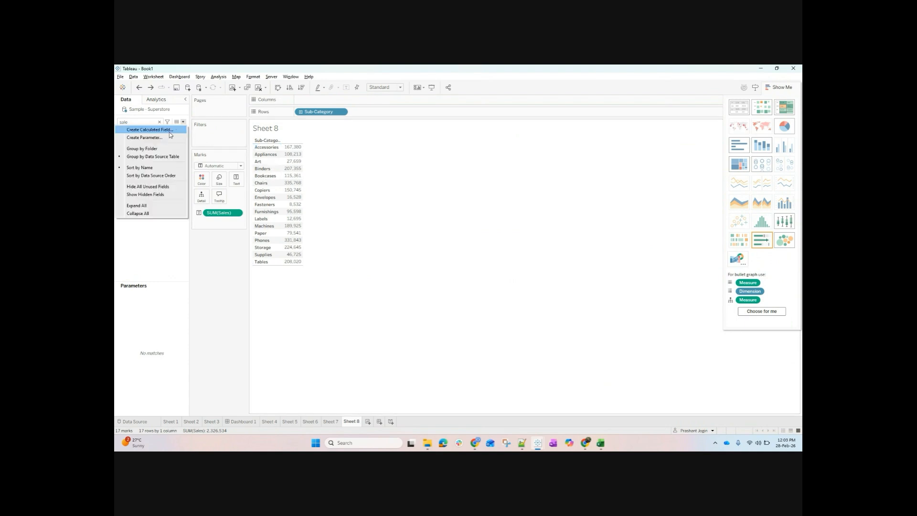
pyautogui.click(170, 130)
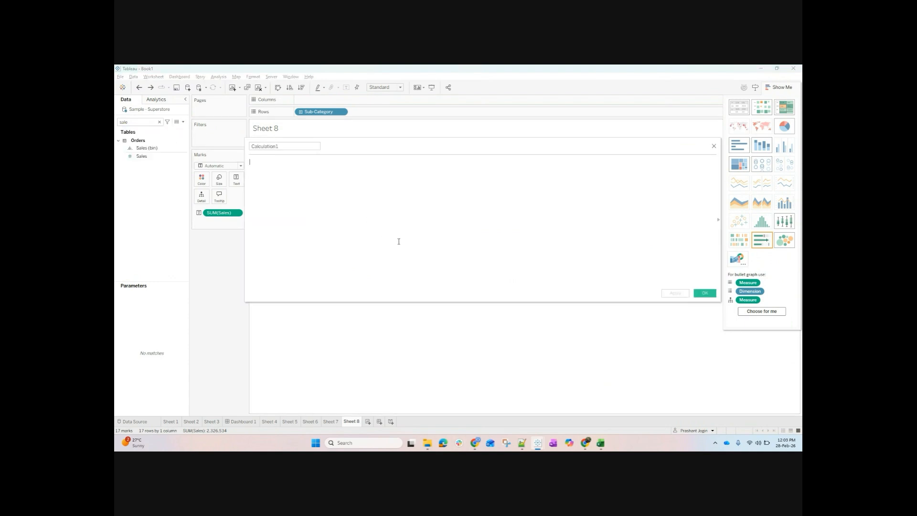
pyautogui.write('if')
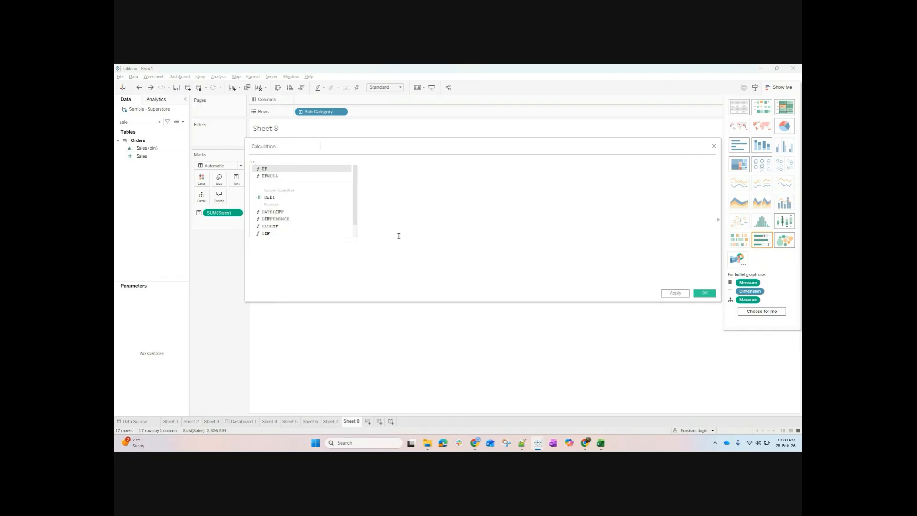
pyautogui.click(318, 169)
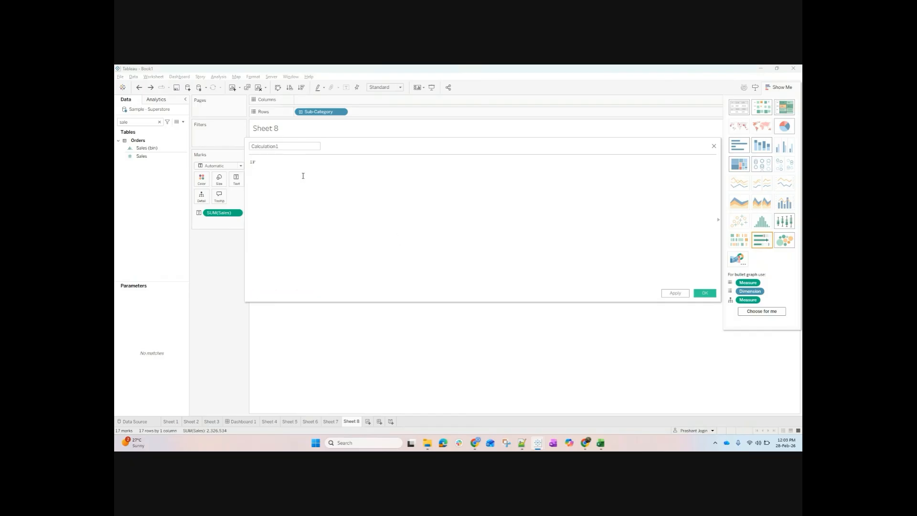
pyautogui.write('yea')
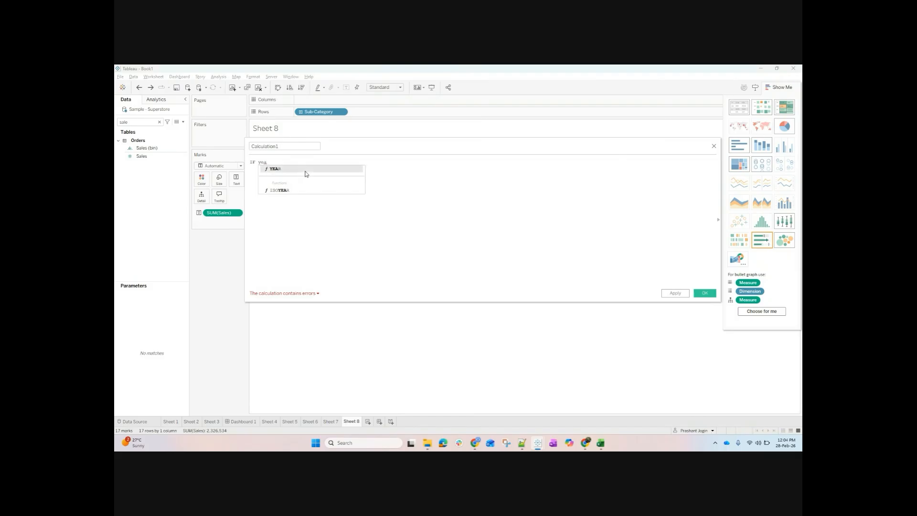
pyautogui.click(306, 170)
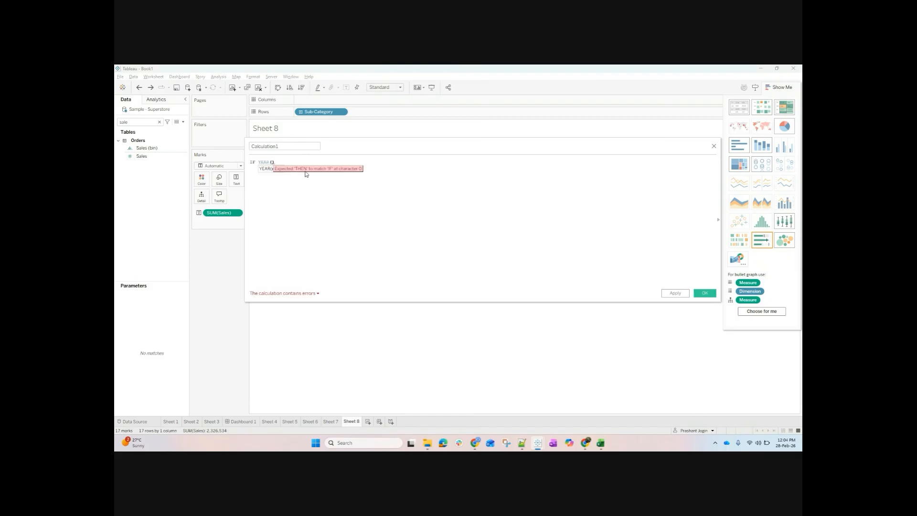
pyautogui.write('or')
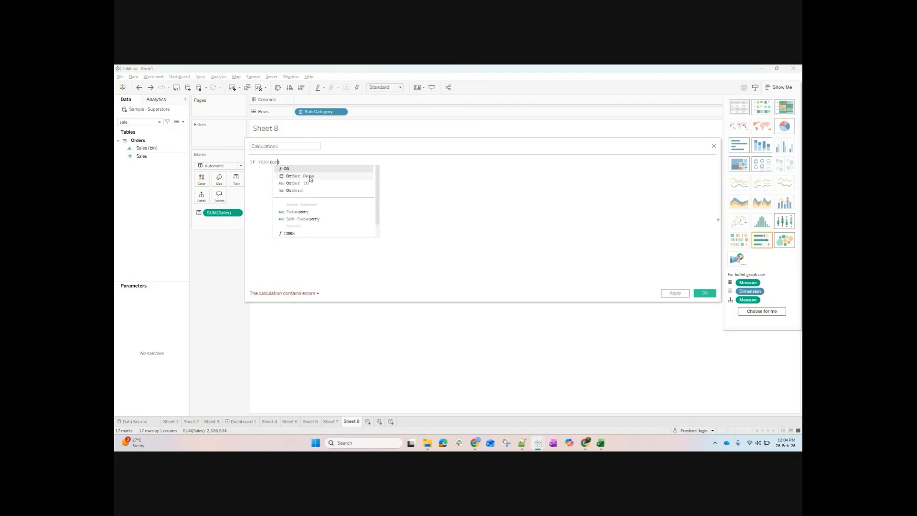
pyautogui.click(308, 176)
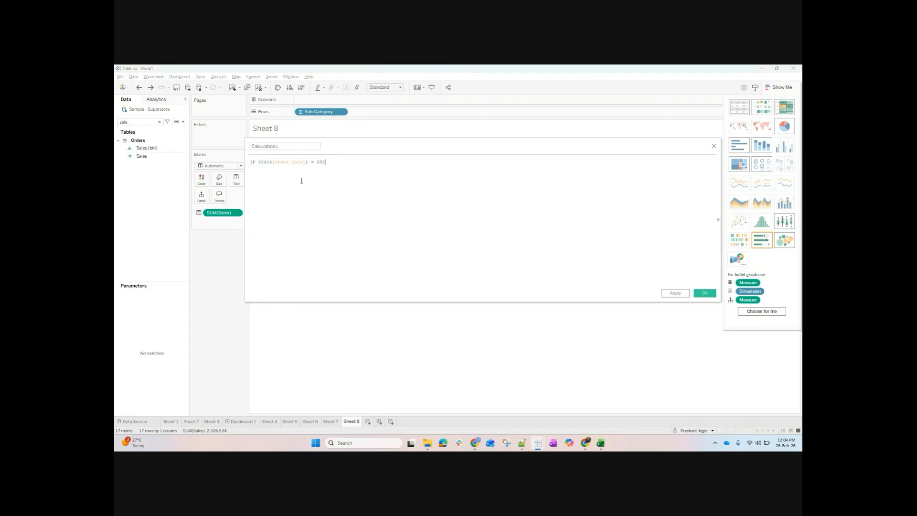
# Add Sheet 9, list the order years there using Order Date on Rows, and move the calculation editor clear of the table.
pyautogui.click(367, 421)
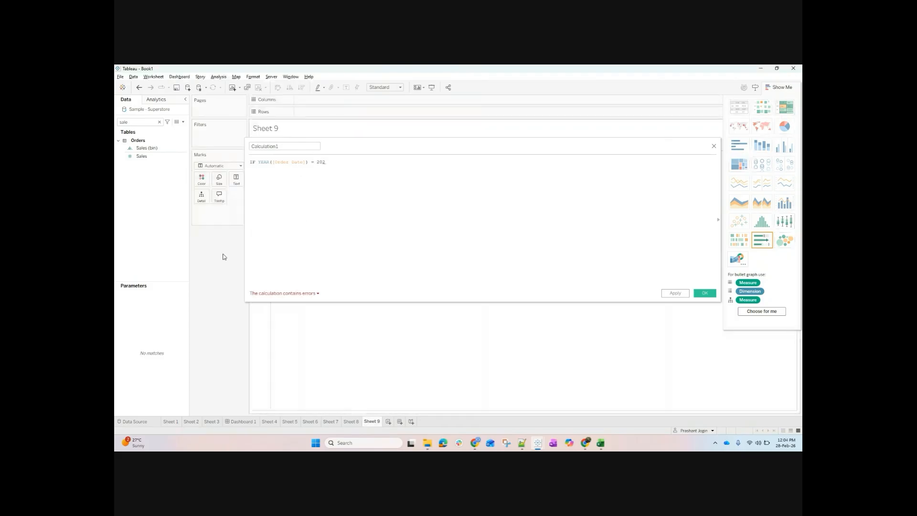
pyautogui.click(137, 123)
pyautogui.press('BackSpace')
pyautogui.press('BackSpace')
pyautogui.press('BackSpace')
pyautogui.press('BackSpace')
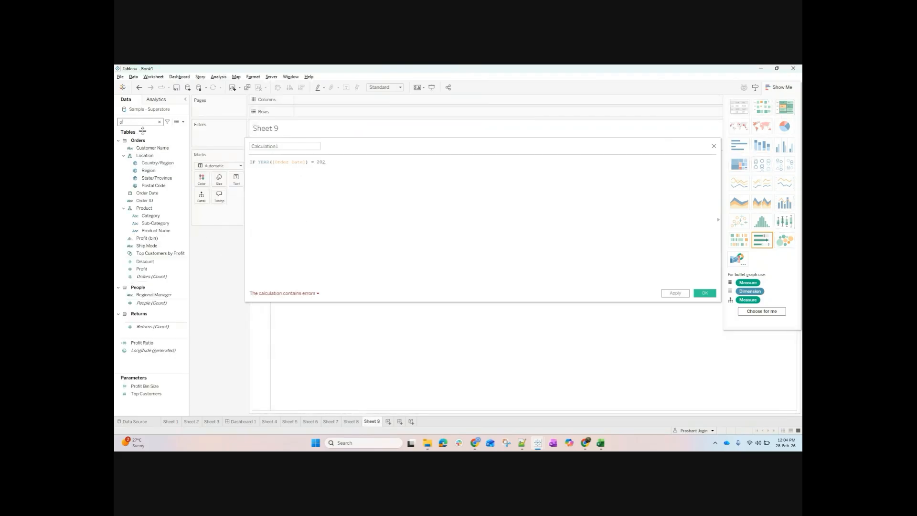
pyautogui.write('ord')
pyautogui.moveTo(165, 146); pyautogui.dragTo(320, 114)
pyautogui.moveTo(358, 153); pyautogui.dragTo(427, 156)
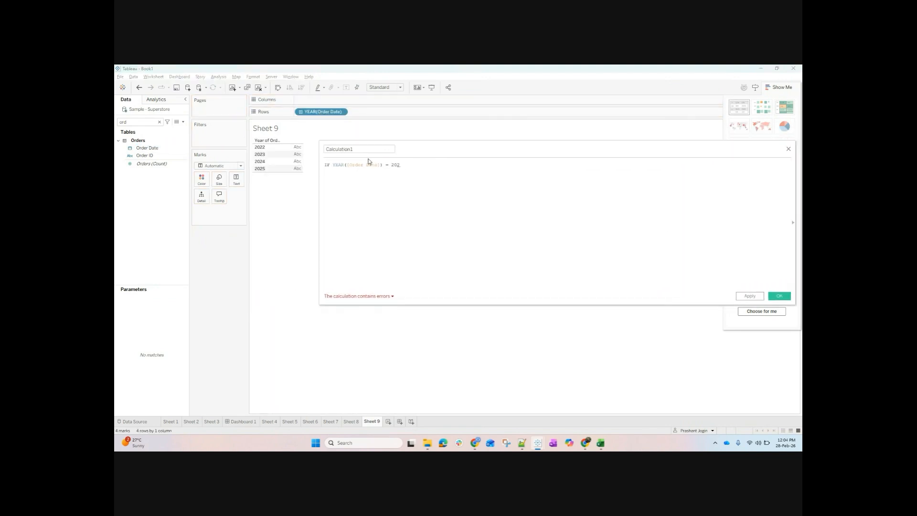
# Complete the calculated field's formula as IF YEAR([Order Date]) = 2024 THEN [Sales] END.
pyautogui.write('5the')
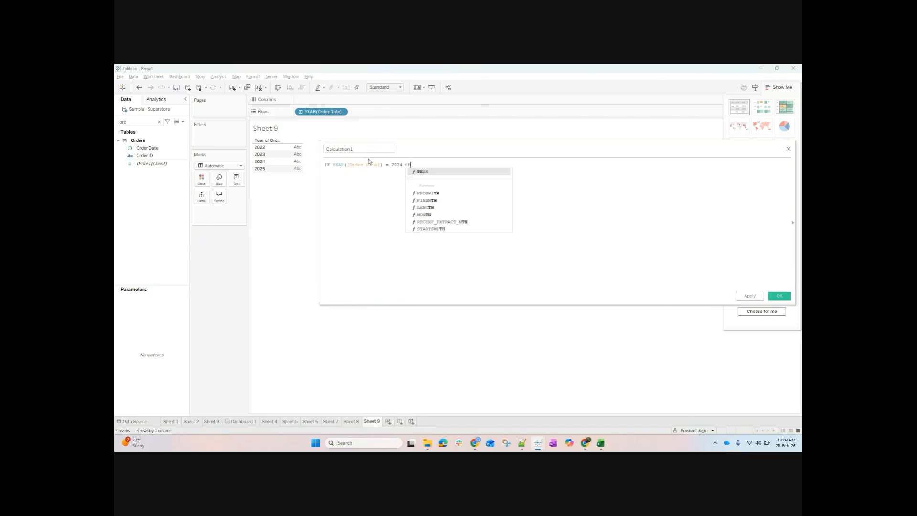
pyautogui.click(427, 173)
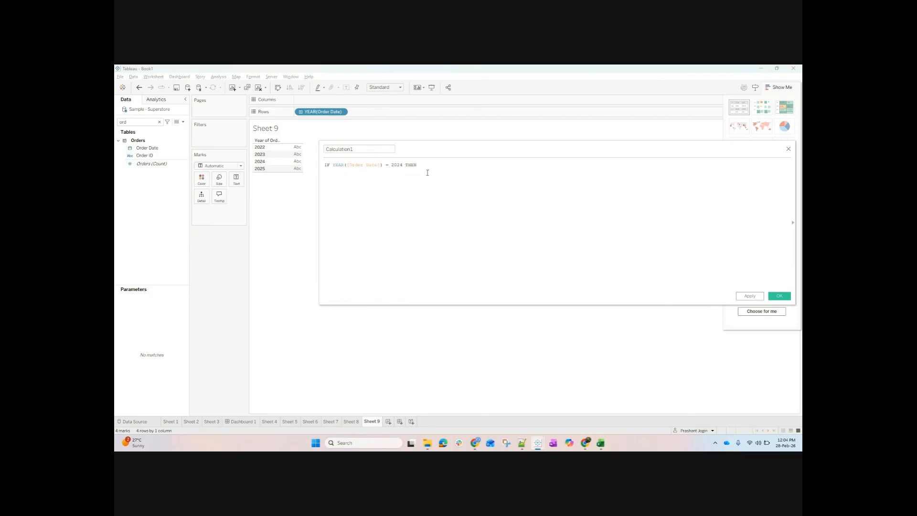
pyautogui.write('sa')
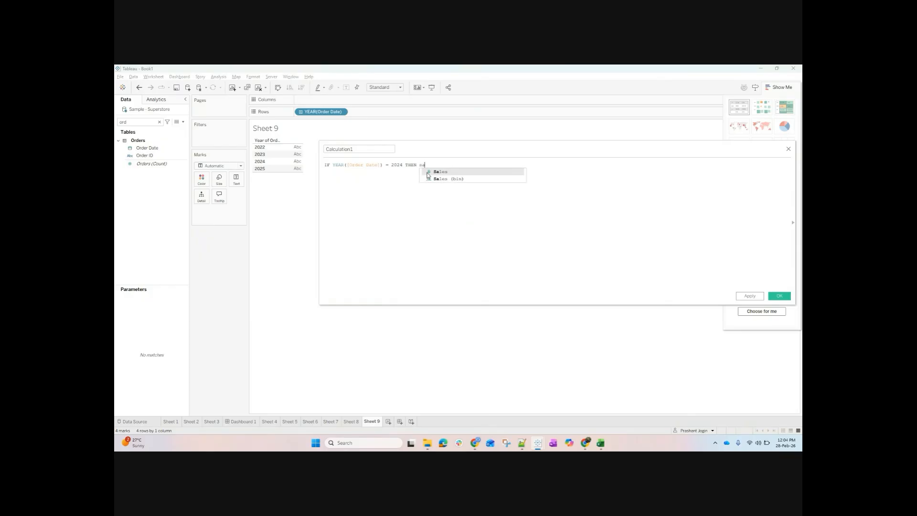
pyautogui.click(428, 173)
pyautogui.write('en')
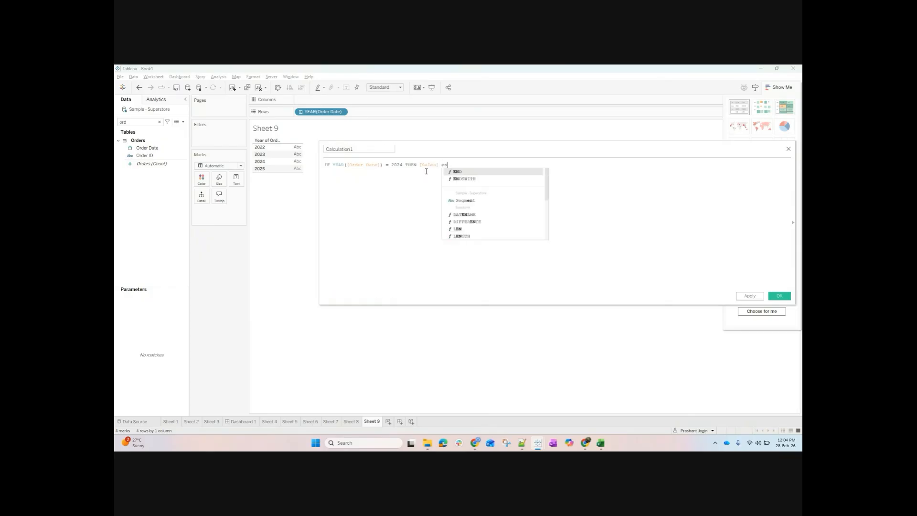
pyautogui.click(476, 171)
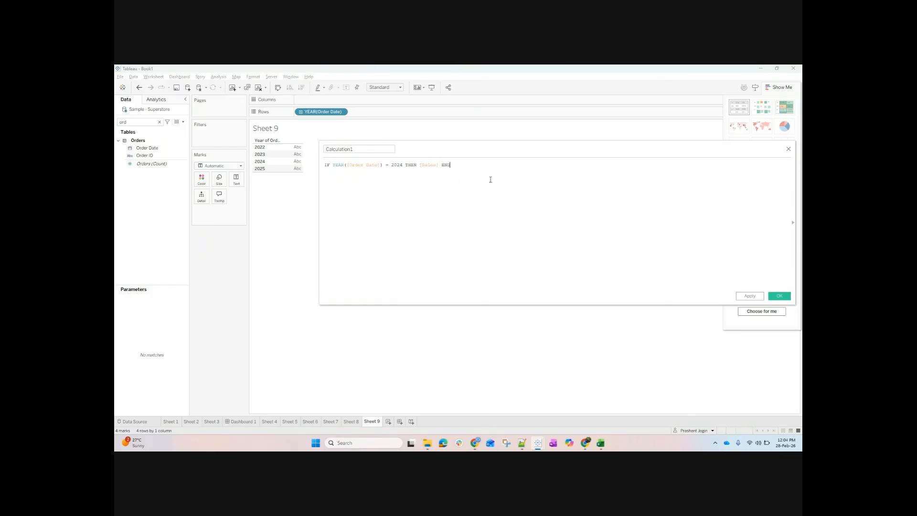
# Name the calculated field "2024 Sales" and save it.
pyautogui.click(353, 149)
pyautogui.write('2024 Sales')
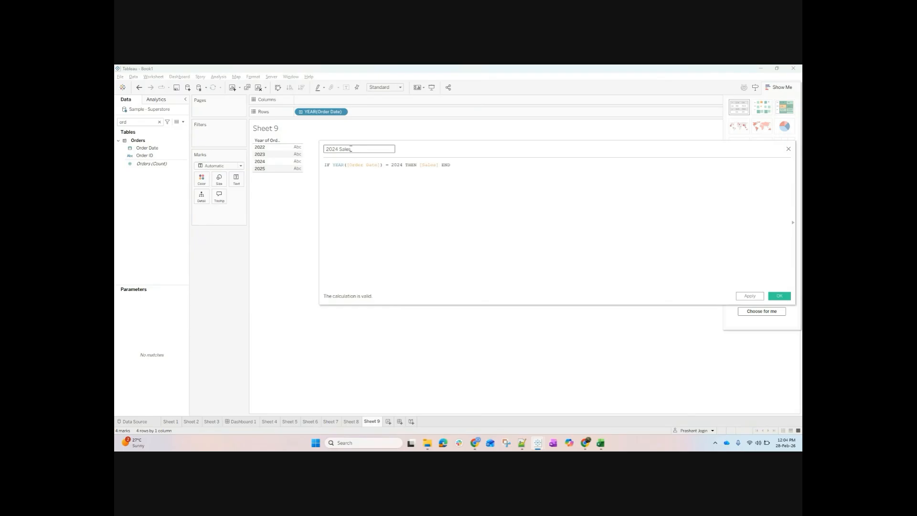
pyautogui.click(547, 238)
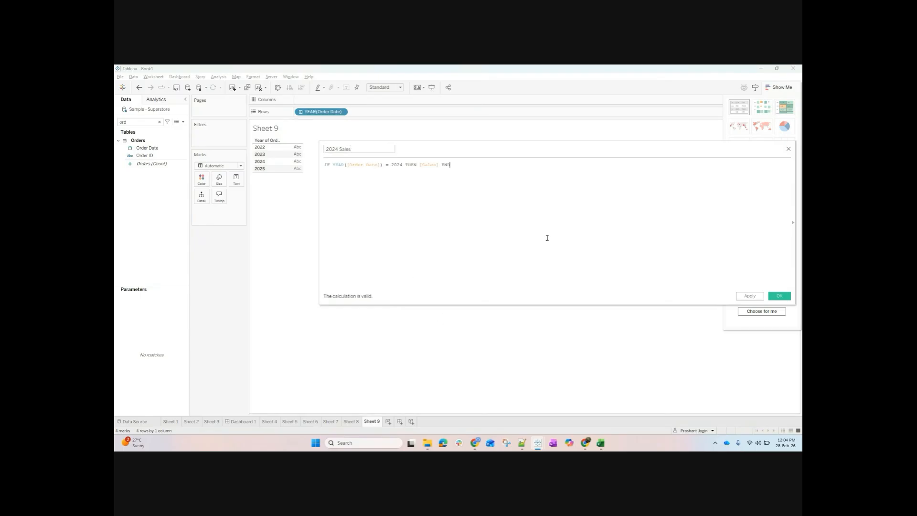
pyautogui.click(749, 296)
pyautogui.click(777, 295)
# Search the fields for "20" and duplicate the 2024 Sales calculated field.
pyautogui.doubleClick(123, 122)
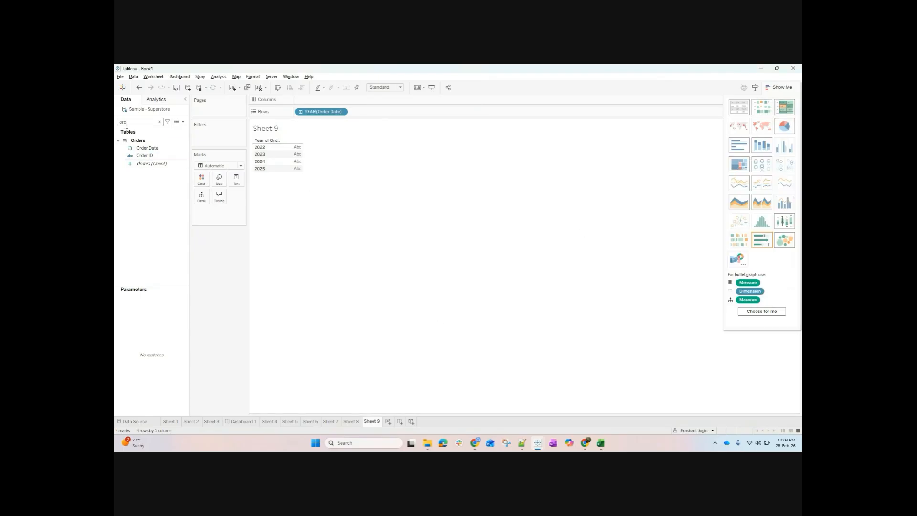
pyautogui.write('20')
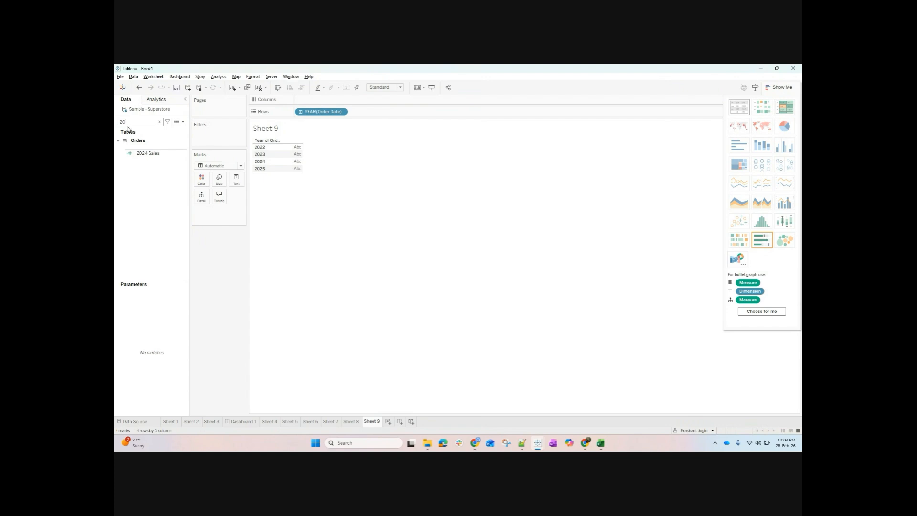
pyautogui.click(144, 153)
pyautogui.rightClick(145, 153)
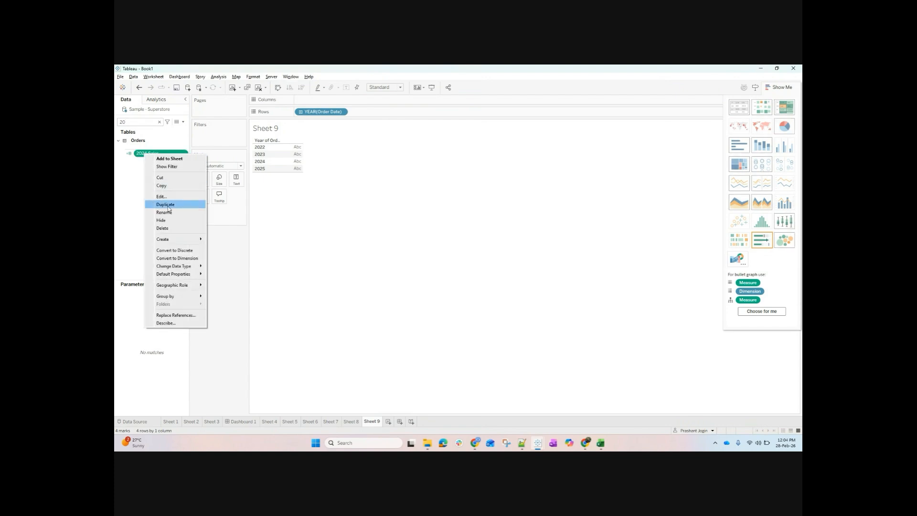
pyautogui.click(168, 207)
# Edit the duplicated calculated field, renaming it "2023 sales" and changing the year in its formula to 2023.
pyautogui.rightClick(166, 160)
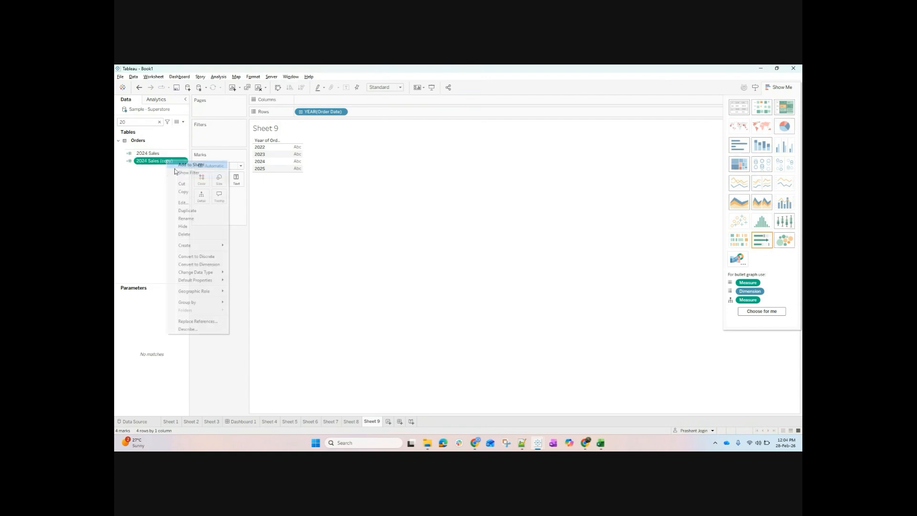
pyautogui.click(185, 202)
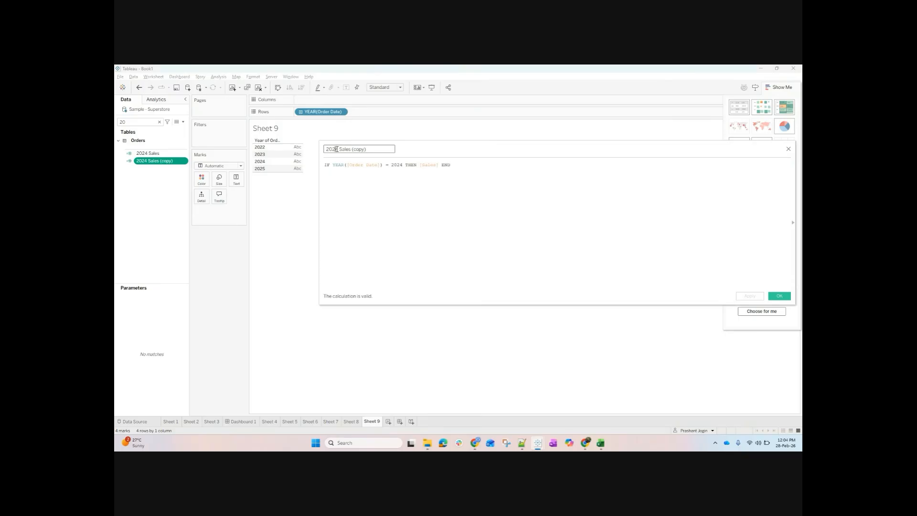
pyautogui.doubleClick(336, 149)
pyautogui.press('BackSpace')
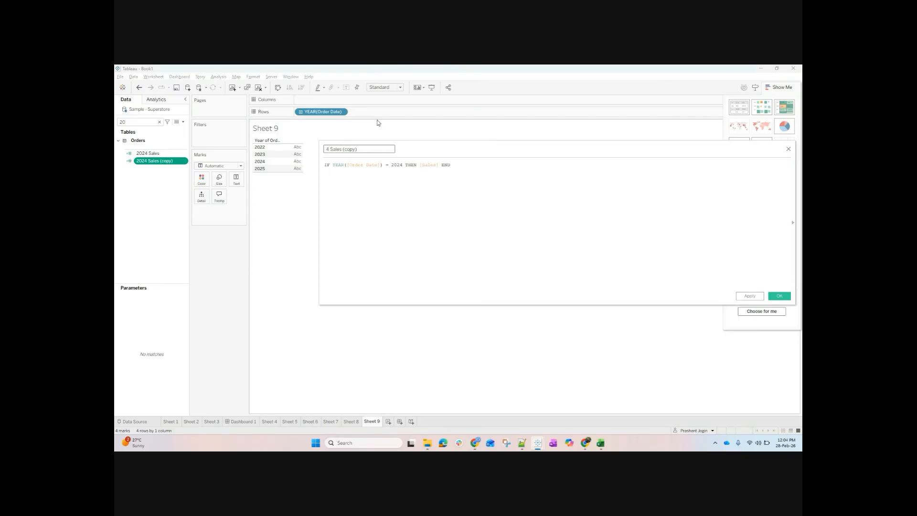
pyautogui.hotkey('ctrl', 'z')
pyautogui.moveTo(365, 148); pyautogui.dragTo(338, 146)
pyautogui.press('BackSpace')
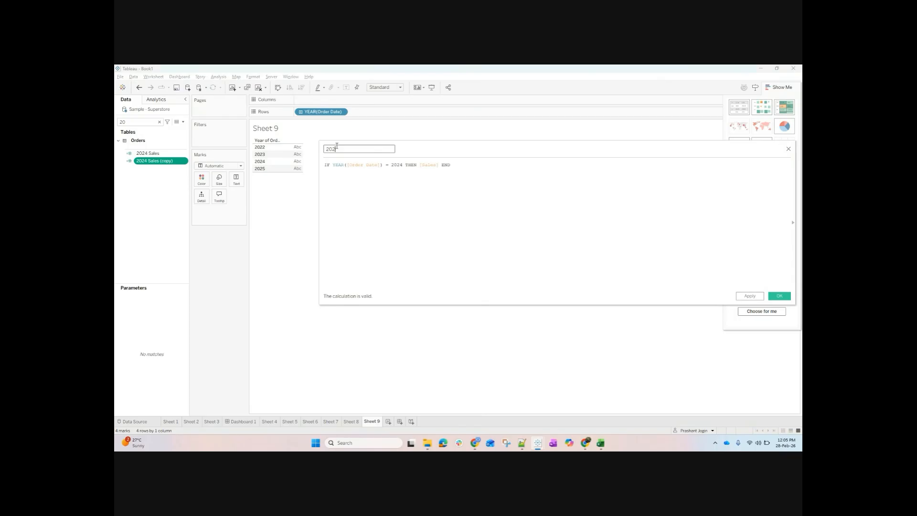
pyautogui.write('3')
pyautogui.doubleClick(398, 165)
pyautogui.write('2023')
pyautogui.click(462, 191)
pyautogui.click(779, 296)
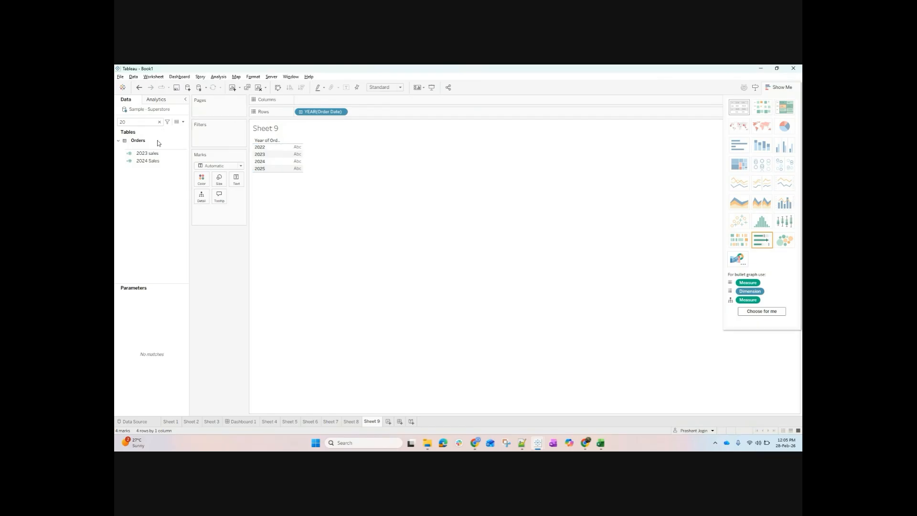
# Add 2023 sales and 2024 Sales to the order-year table to check them, then clear Sheet 9.
pyautogui.doubleClick(152, 153)
pyautogui.doubleClick(152, 161)
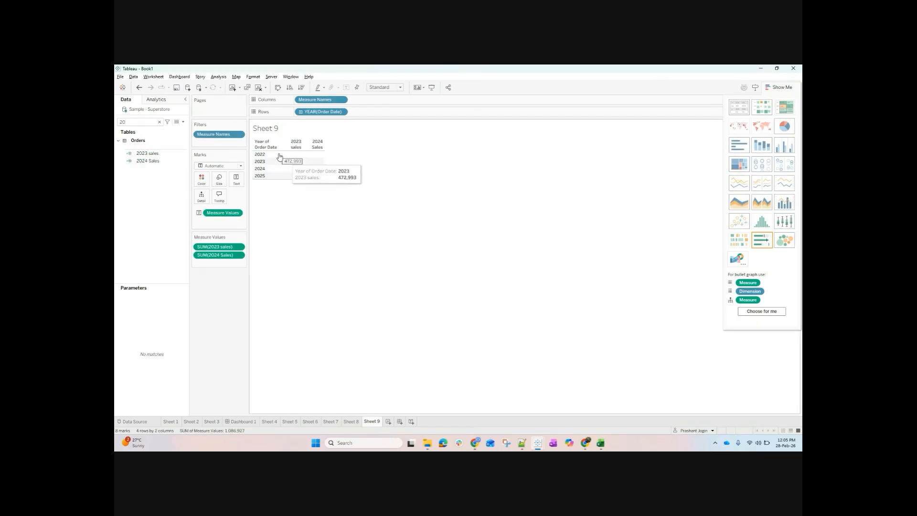
pyautogui.click(258, 89)
# Find the Sub-Category field by searching "sub" and add it to Rows on the emptied Sheet 9.
pyautogui.doubleClick(132, 123)
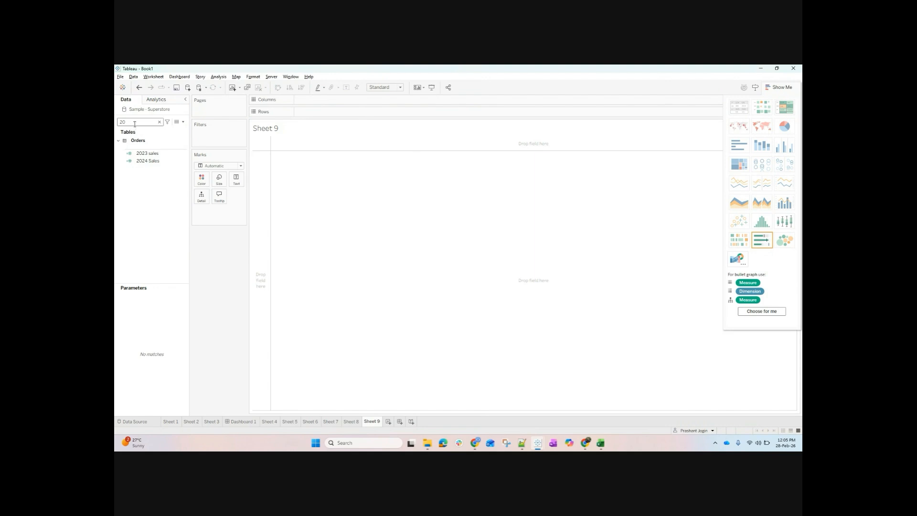
pyautogui.write('sub')
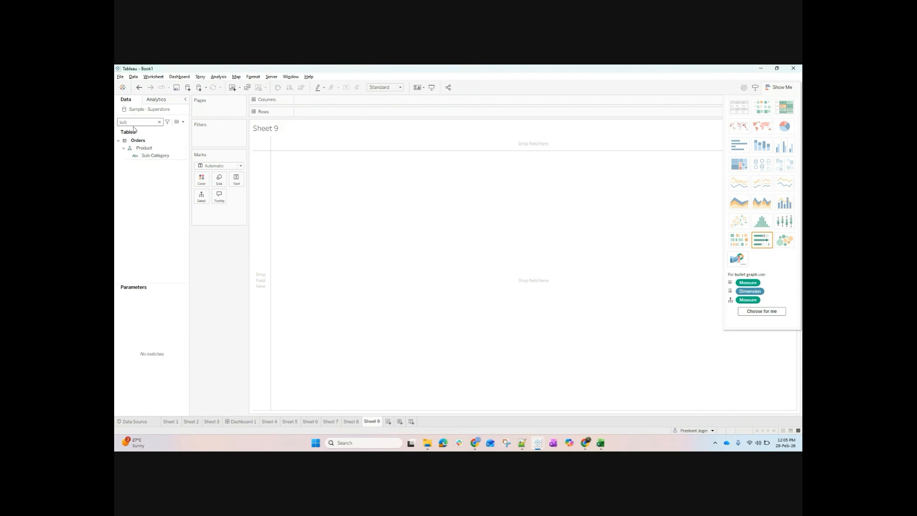
pyautogui.moveTo(155, 155); pyautogui.dragTo(308, 112)
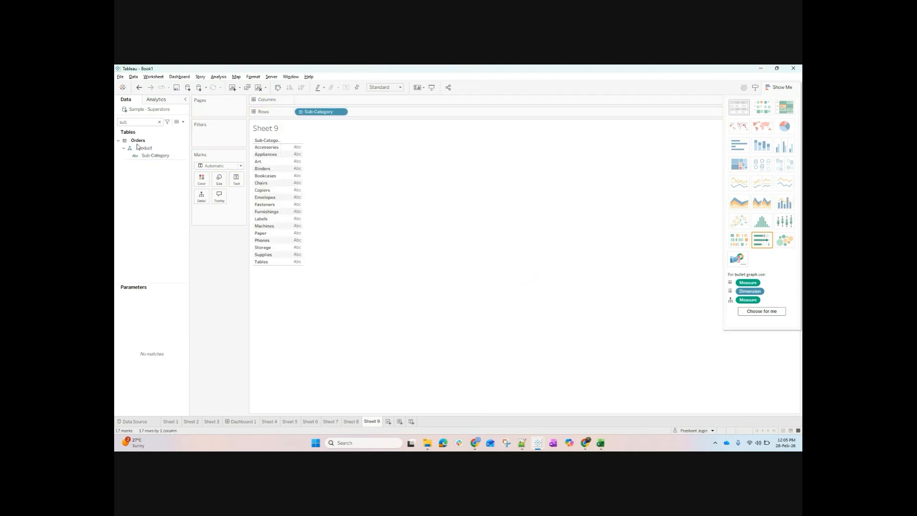
# Search the fields for "sal" and add 2023 sales and 2024 Sales to Columns on Sheet 9.
pyautogui.click(148, 123)
pyautogui.press('BackSpace')
pyautogui.press('BackSpace')
pyautogui.press('BackSpace')
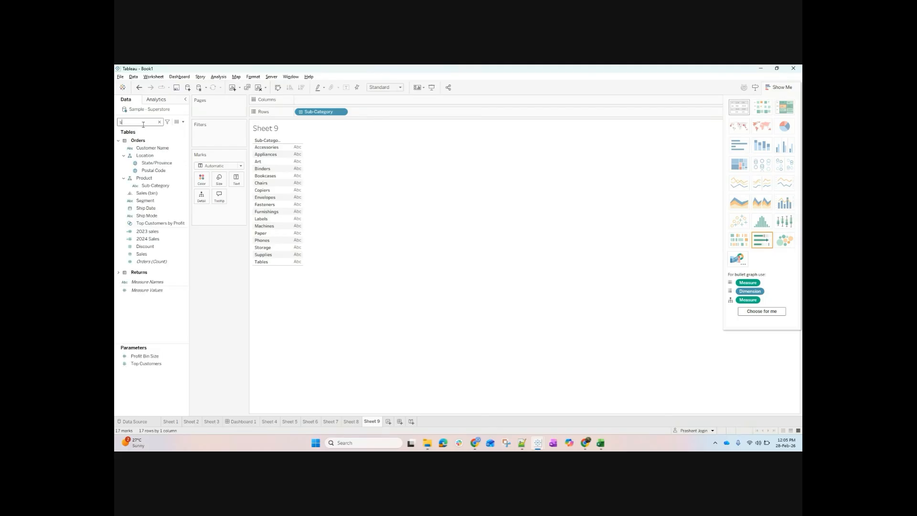
pyautogui.write('sal')
pyautogui.moveTo(147, 156); pyautogui.dragTo(329, 100)
pyautogui.moveTo(153, 163); pyautogui.dragTo(423, 99)
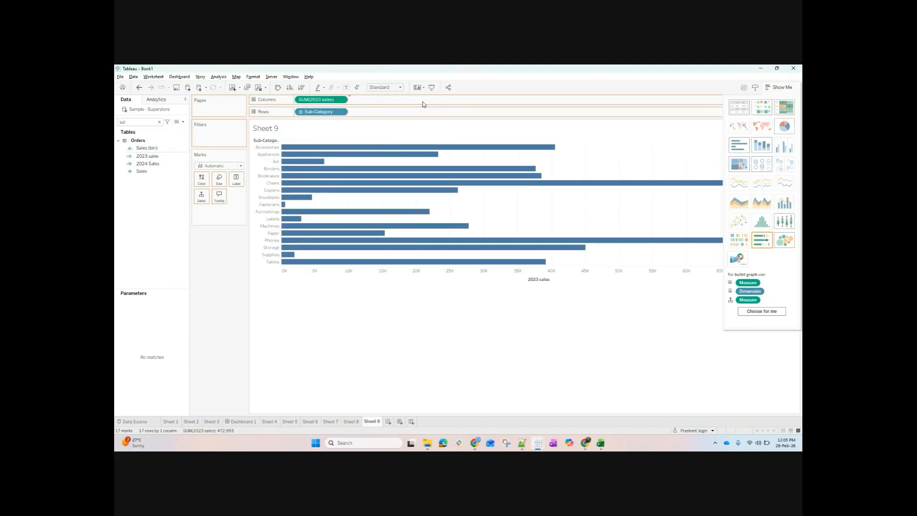
# Convert the sub-category bars into a bullet graph and fit it to the entire view.
pyautogui.click(764, 243)
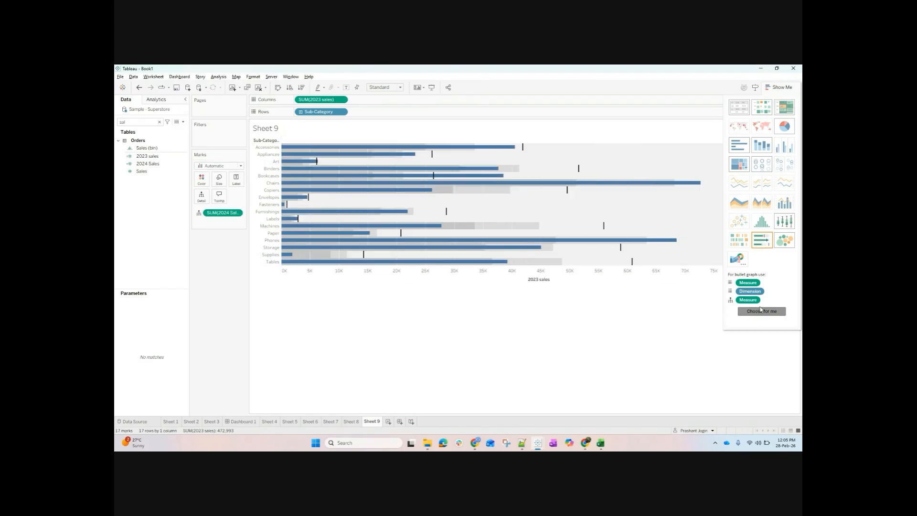
pyautogui.click(784, 92)
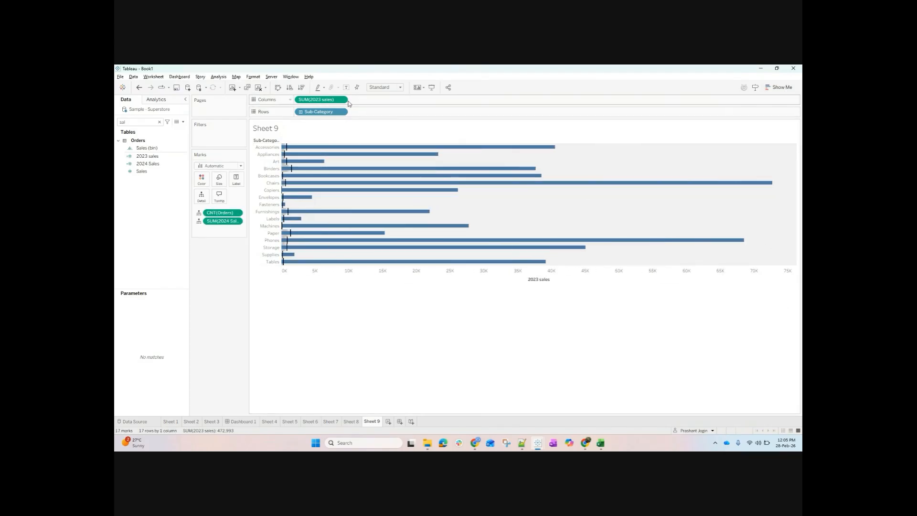
pyautogui.click(385, 87)
pyautogui.click(385, 117)
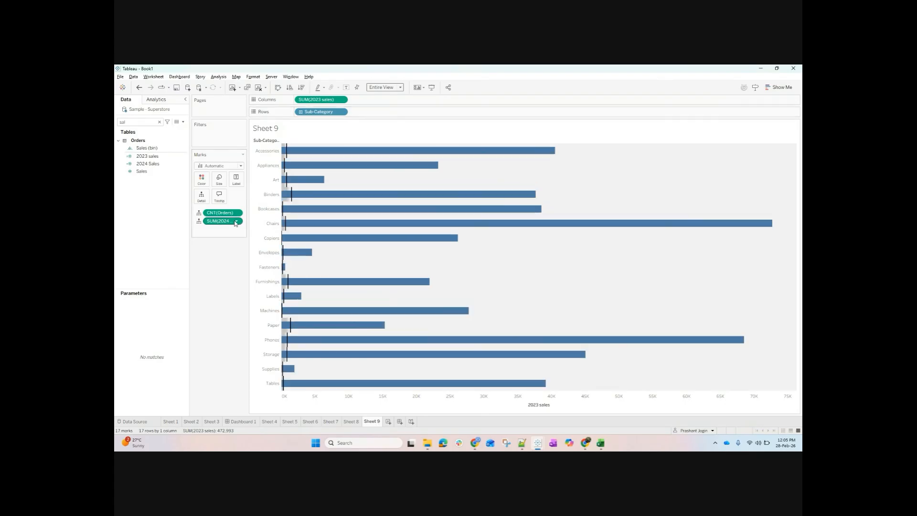
# Remove the Orders count from the marks and rebuild the recommended bullet graph, fitted to the view's height.
pyautogui.moveTo(222, 213); pyautogui.dragTo(215, 266)
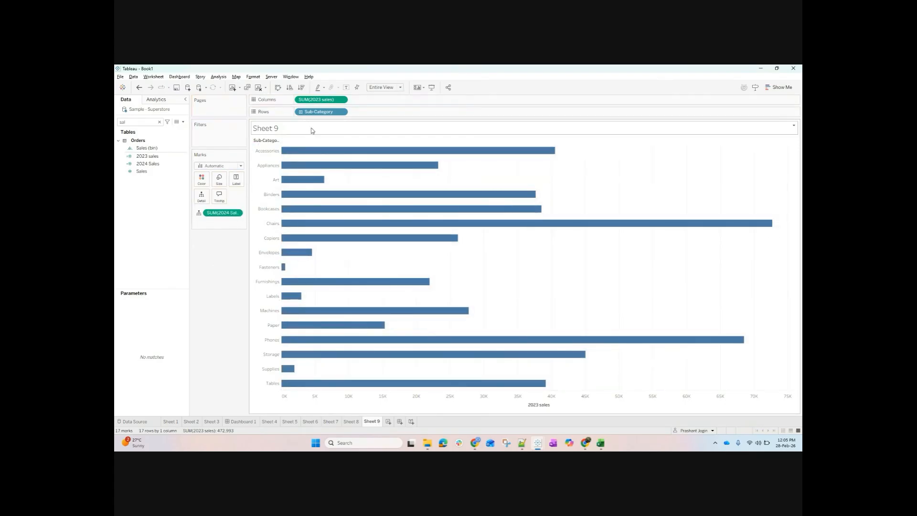
pyautogui.click(778, 87)
pyautogui.click(765, 312)
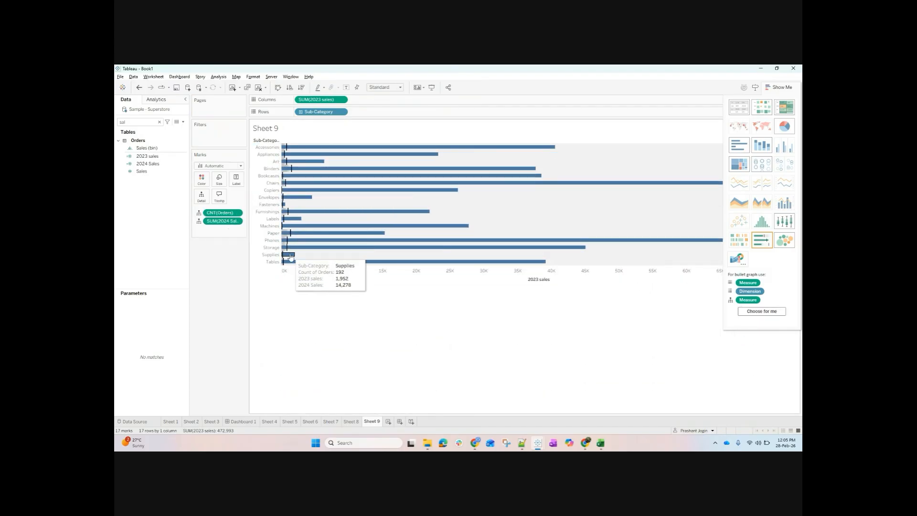
pyautogui.click(388, 88)
pyautogui.click(386, 108)
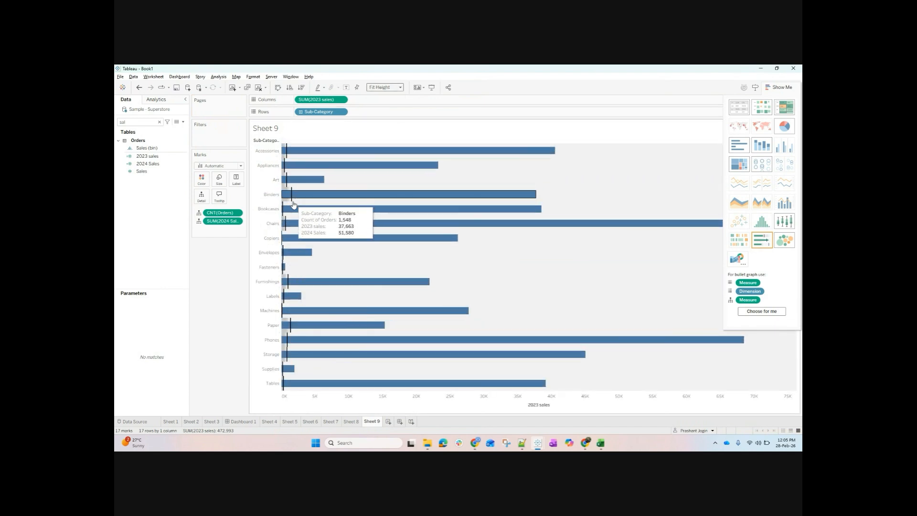
# Change the bullet graph's reference line to use SUM(2023 sales) with the Sum aggregation.
pyautogui.click(293, 204)
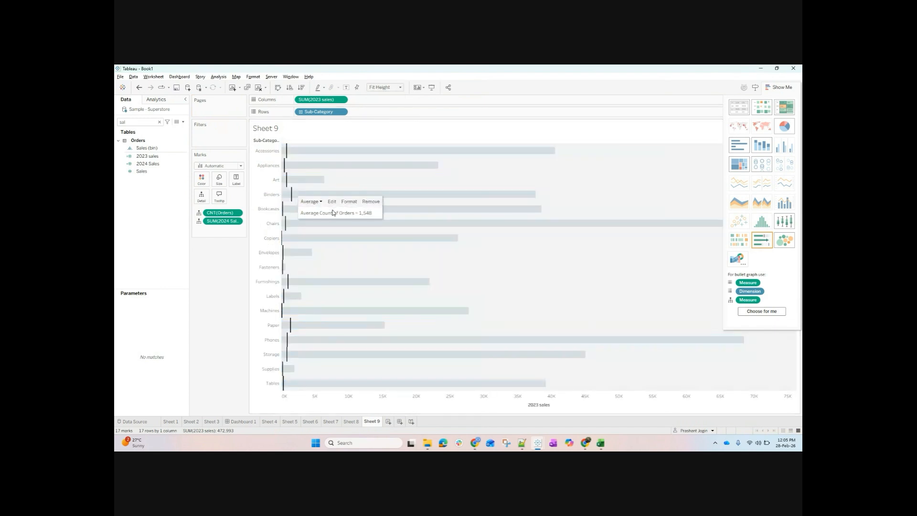
pyautogui.click(451, 216)
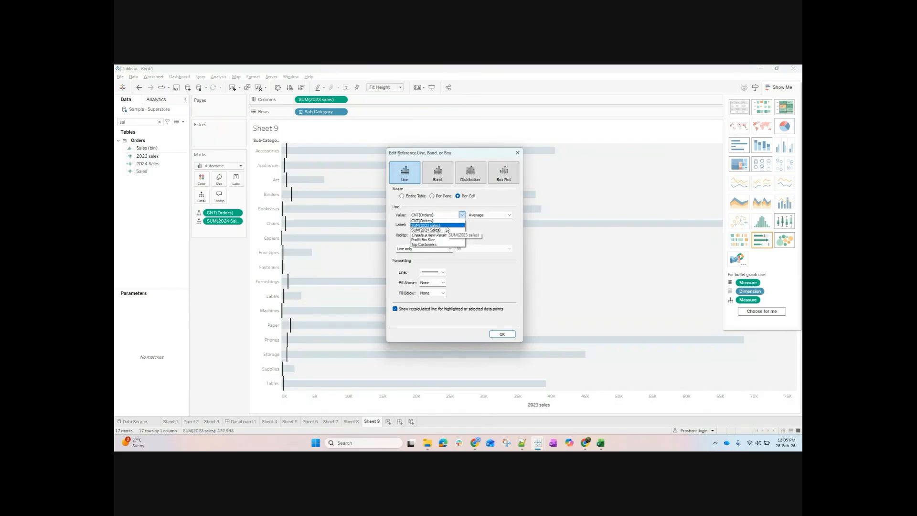
pyautogui.click(427, 225)
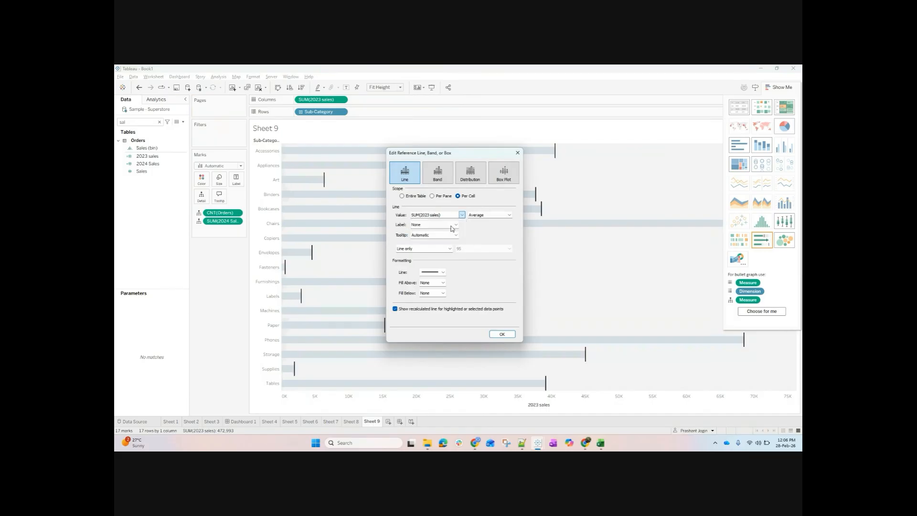
pyautogui.click(478, 215)
pyautogui.click(474, 227)
pyautogui.click(502, 334)
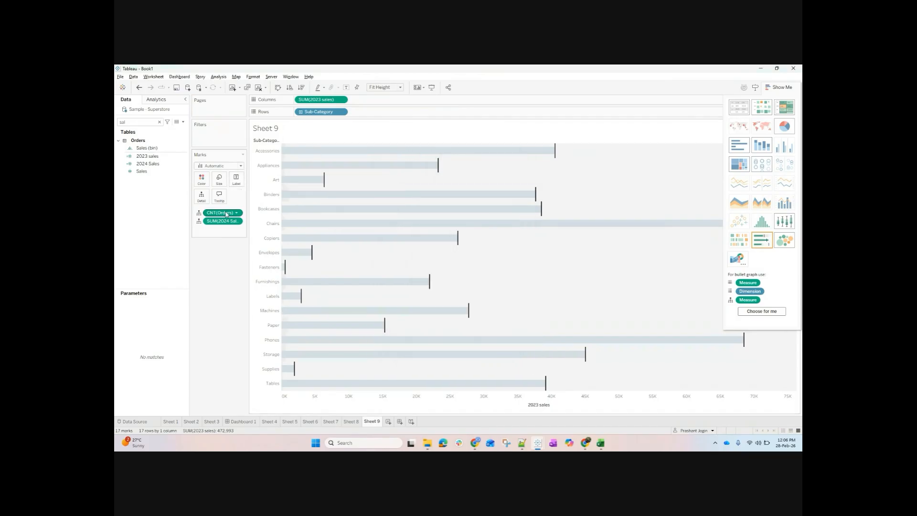
# Undo the trial removal of the Orders count and replace 2023 sales on Columns with 2024 Sales.
pyautogui.moveTo(221, 213); pyautogui.dragTo(225, 277)
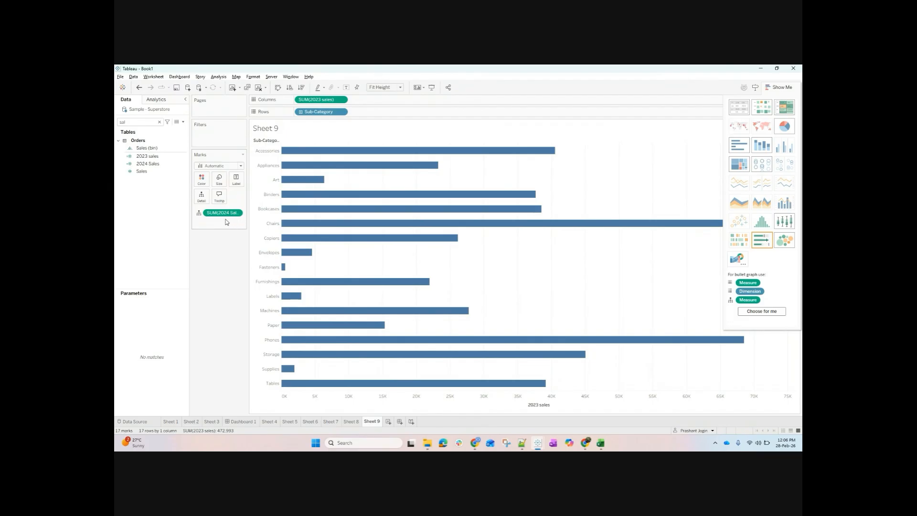
pyautogui.click(139, 88)
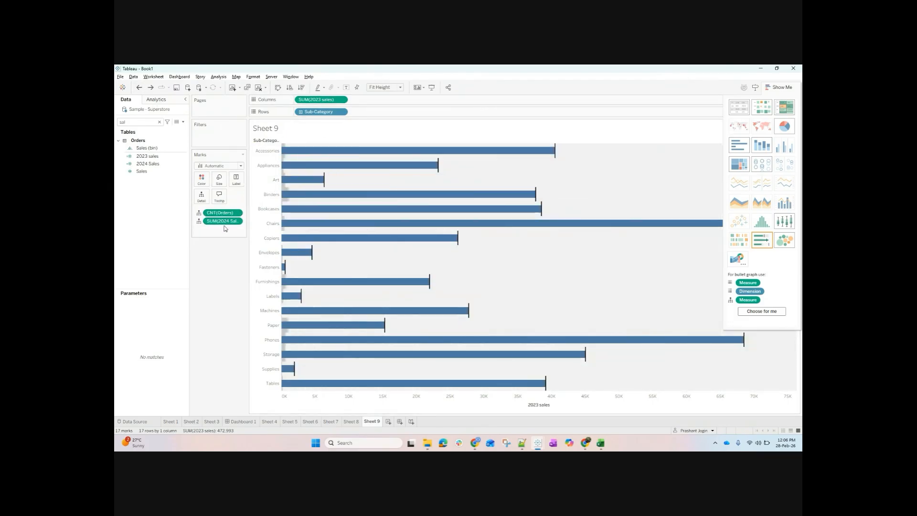
pyautogui.moveTo(226, 223); pyautogui.dragTo(323, 100)
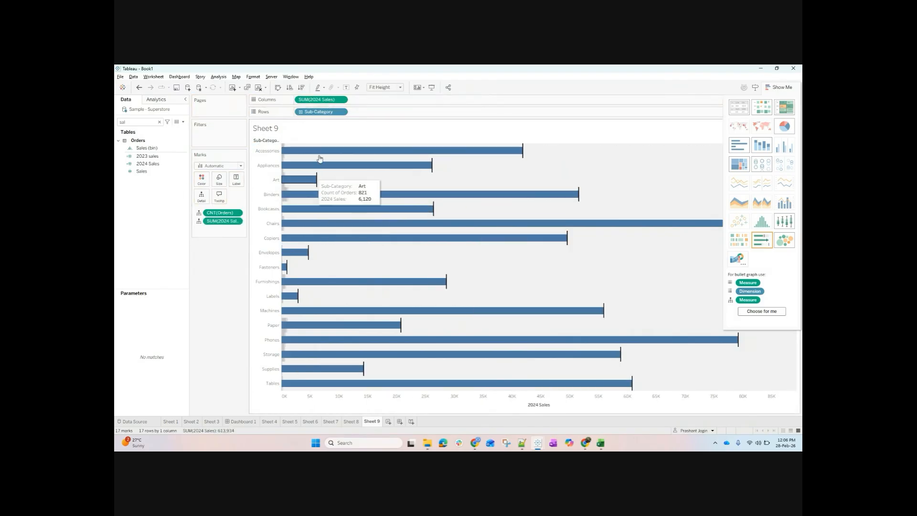
pyautogui.click(316, 185)
pyautogui.click(351, 188)
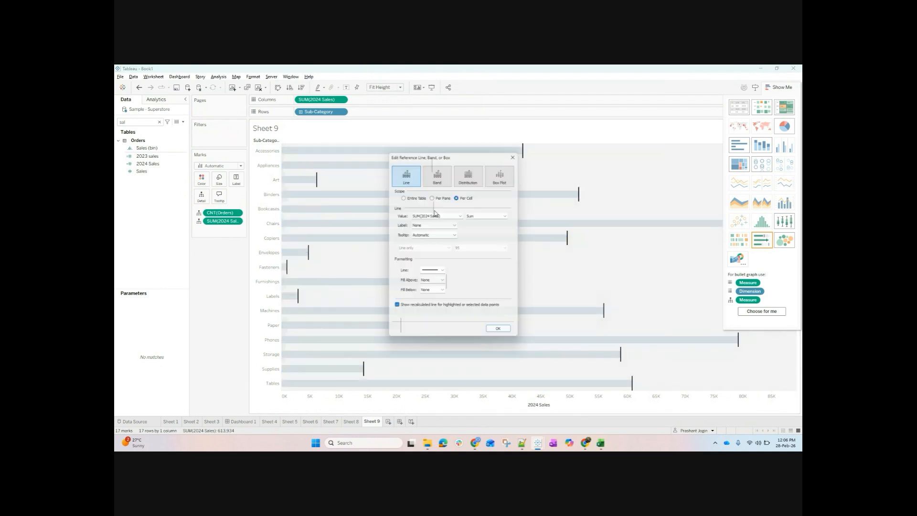
pyautogui.click(456, 214)
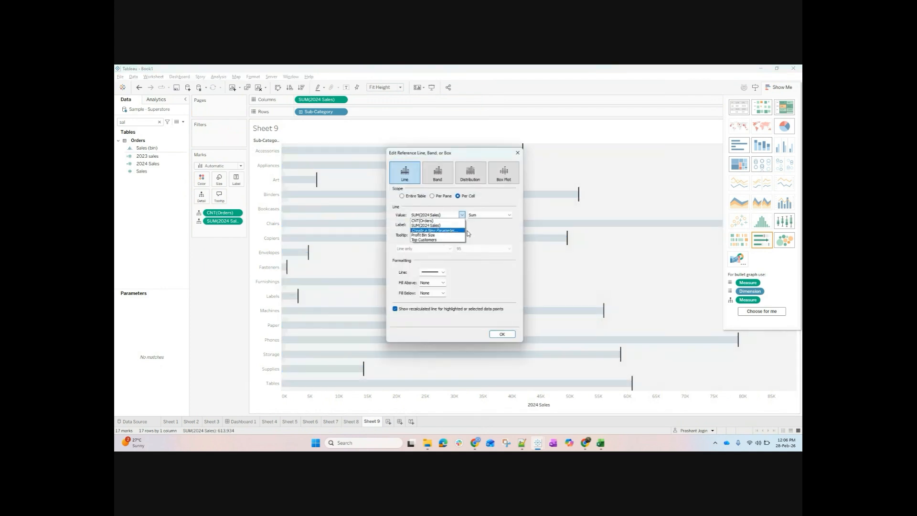
pyautogui.click(484, 228)
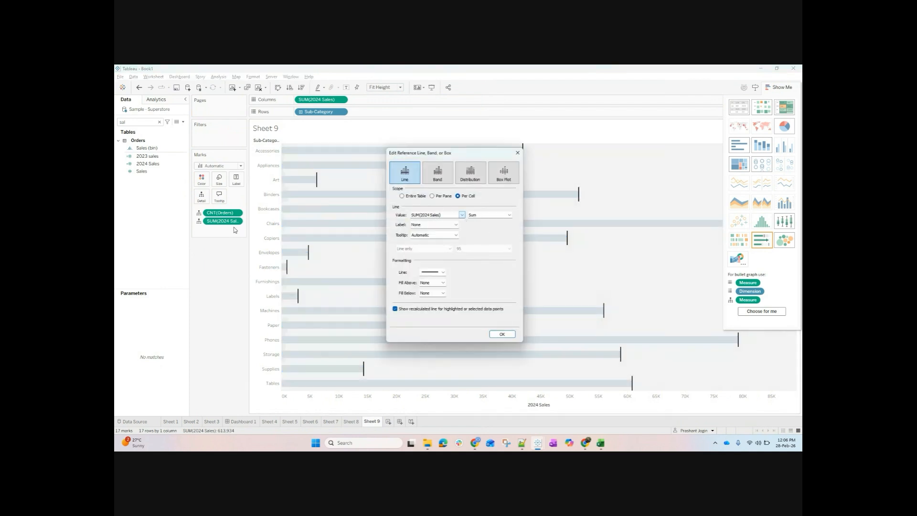
pyautogui.click(517, 153)
# Add 2023 sales as a detail on the marks and set the reference line's value to SUM(2023 sales).
pyautogui.moveTo(147, 156); pyautogui.dragTo(205, 199)
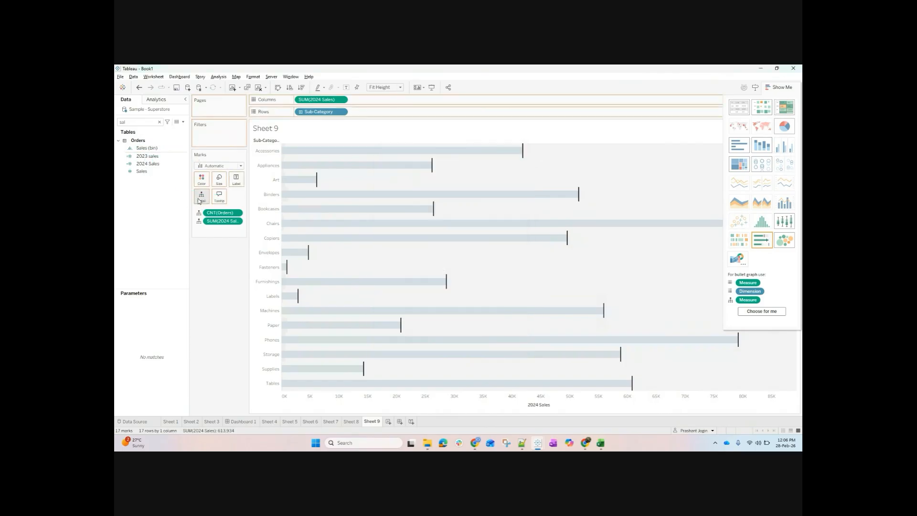
pyautogui.click(317, 189)
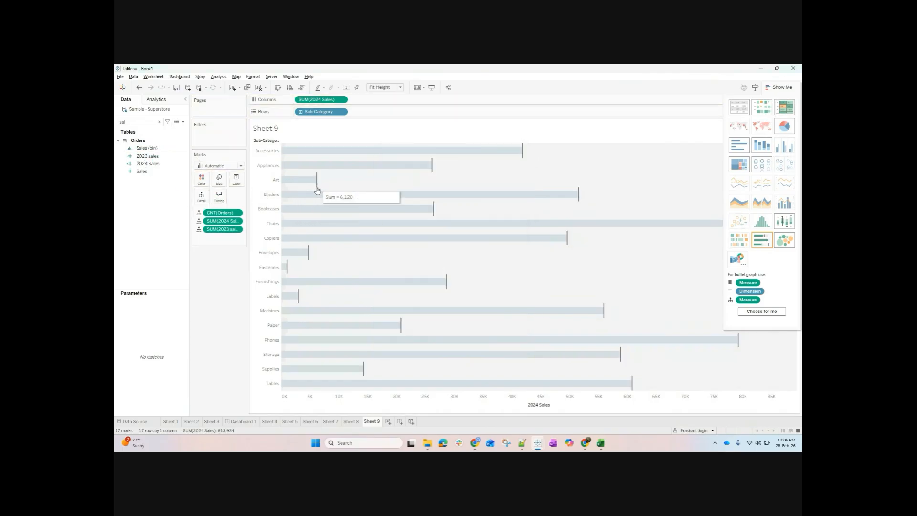
pyautogui.click(316, 190)
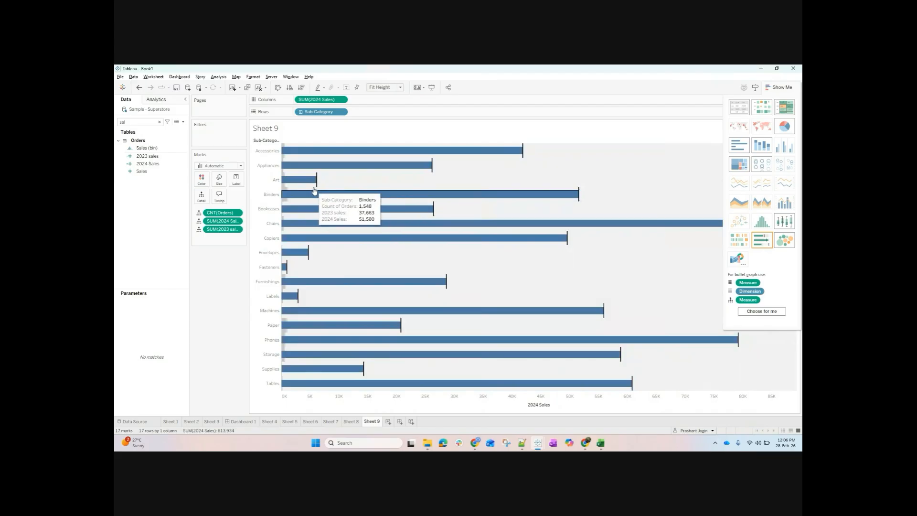
pyautogui.click(318, 189)
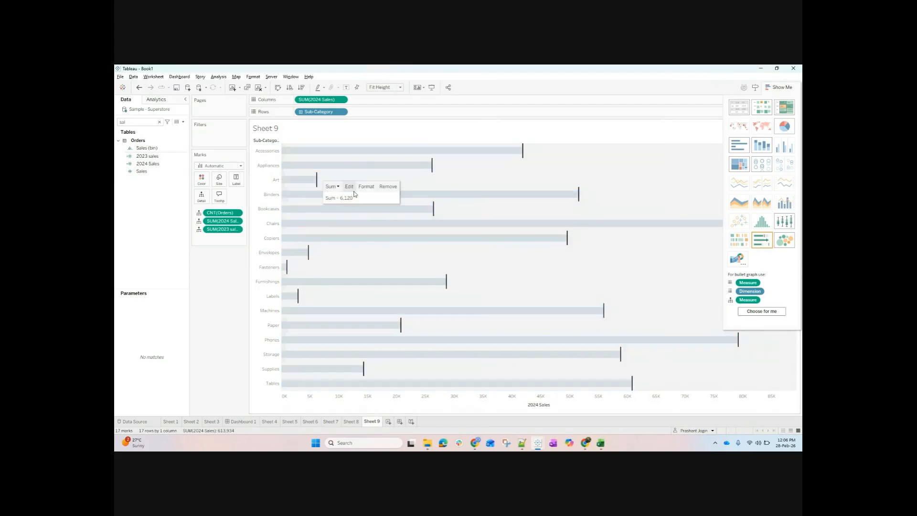
pyautogui.click(351, 196)
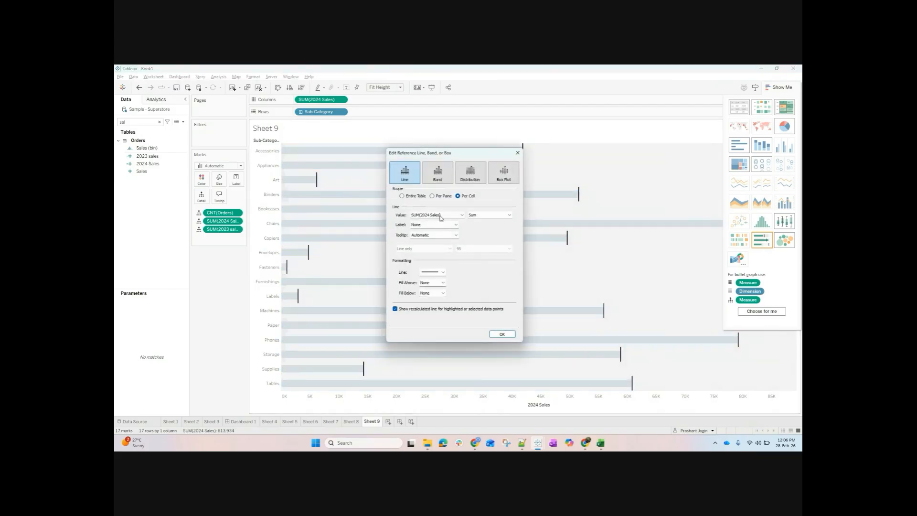
pyautogui.click(440, 215)
pyautogui.click(444, 228)
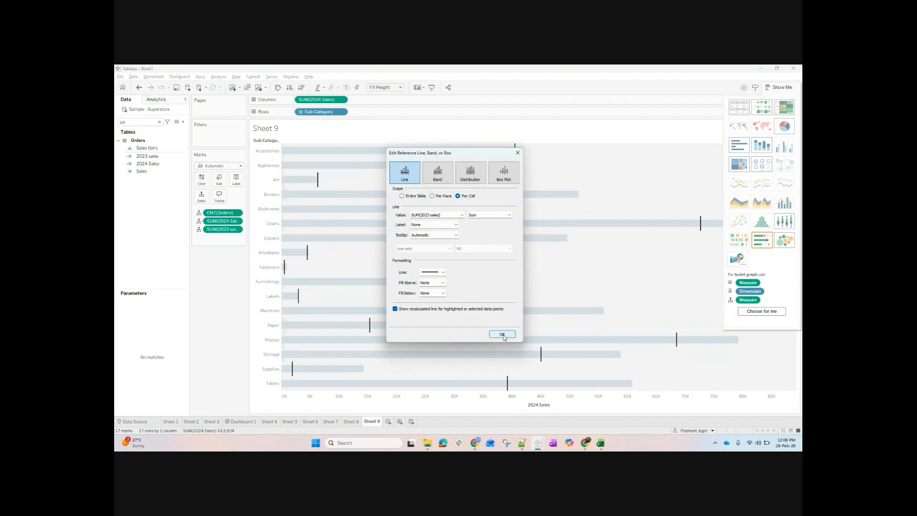
pyautogui.click(503, 334)
pyautogui.click(216, 277)
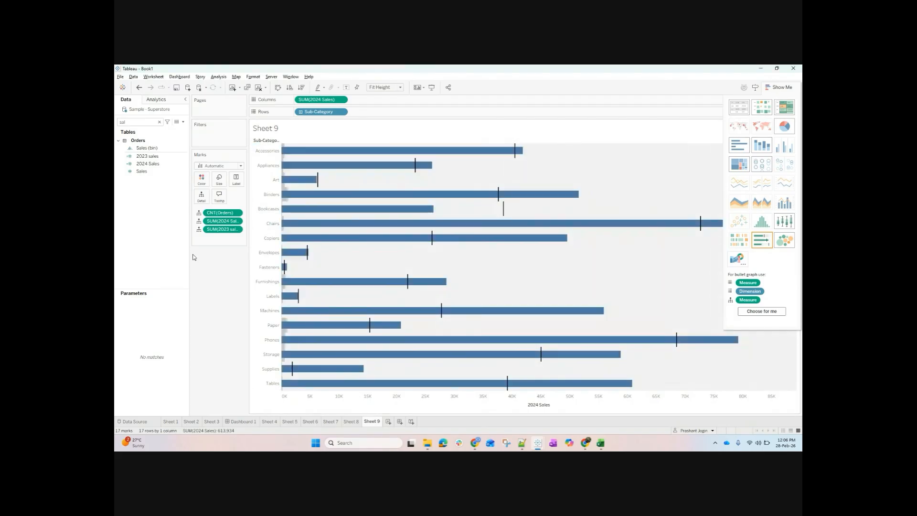
# Compare each bar's 2024 Sales with its 2023 sales reference line, checking sub-categories such as Binders, Supplies and Art.
pyautogui.click(788, 88)
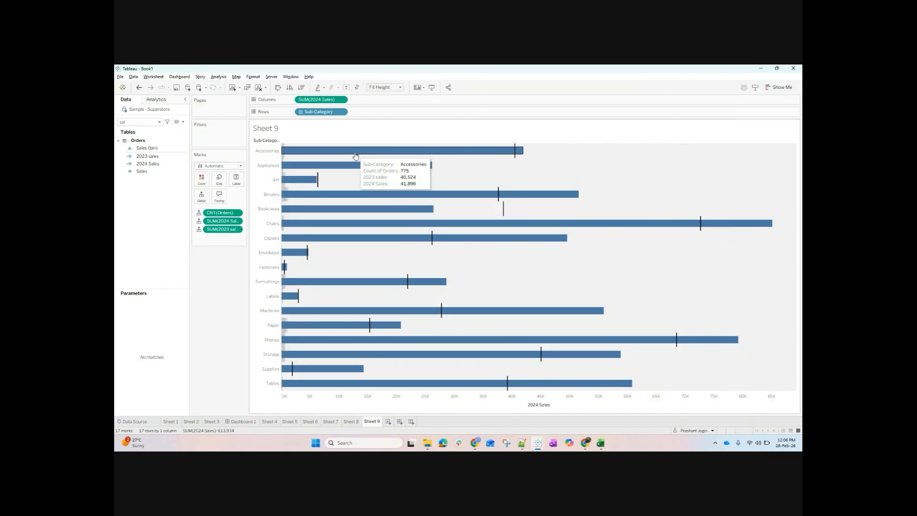
pyautogui.moveTo(512, 163)
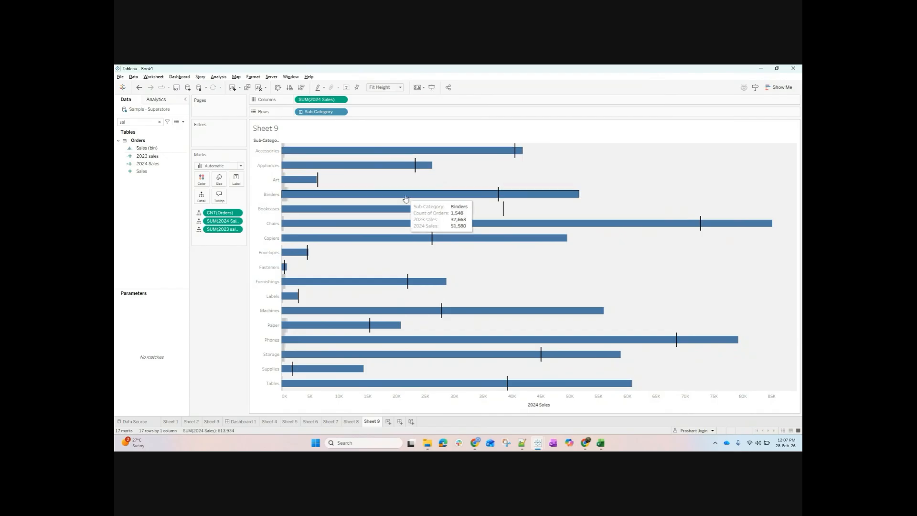
pyautogui.moveTo(323, 311)
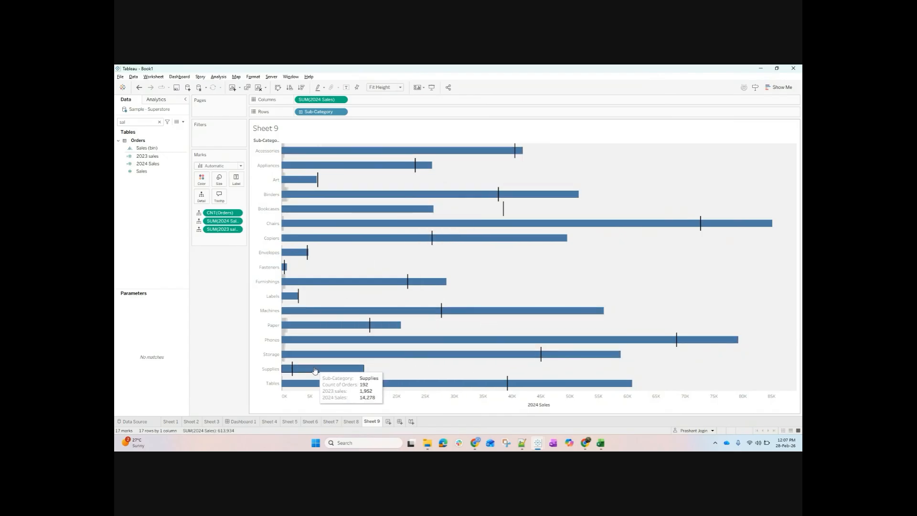
pyautogui.moveTo(498, 348)
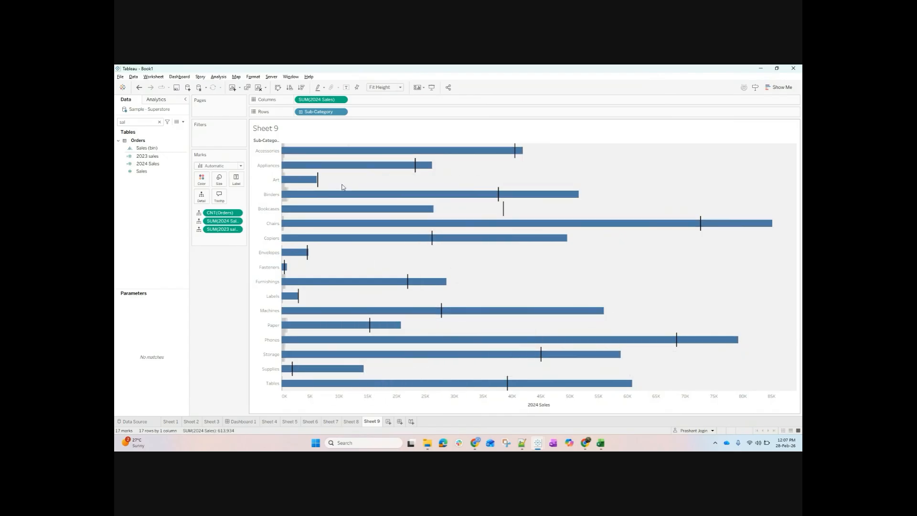
pyautogui.moveTo(308, 184)
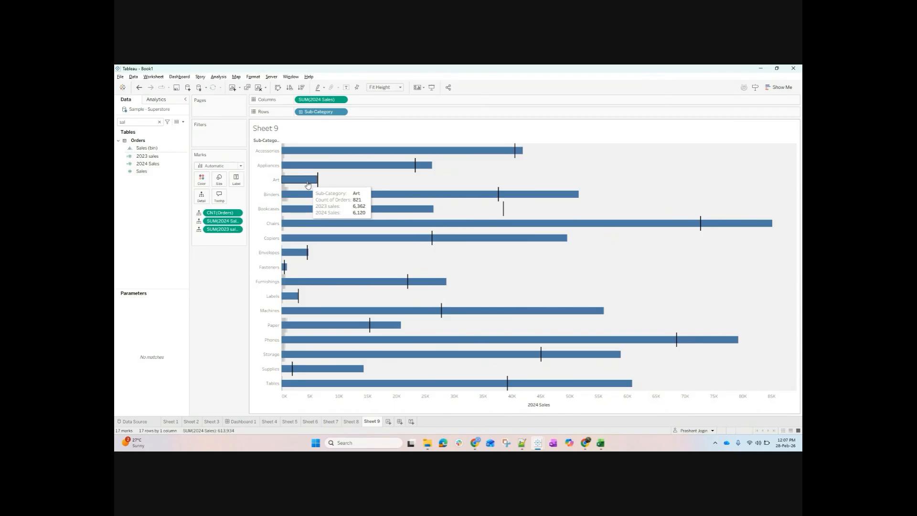
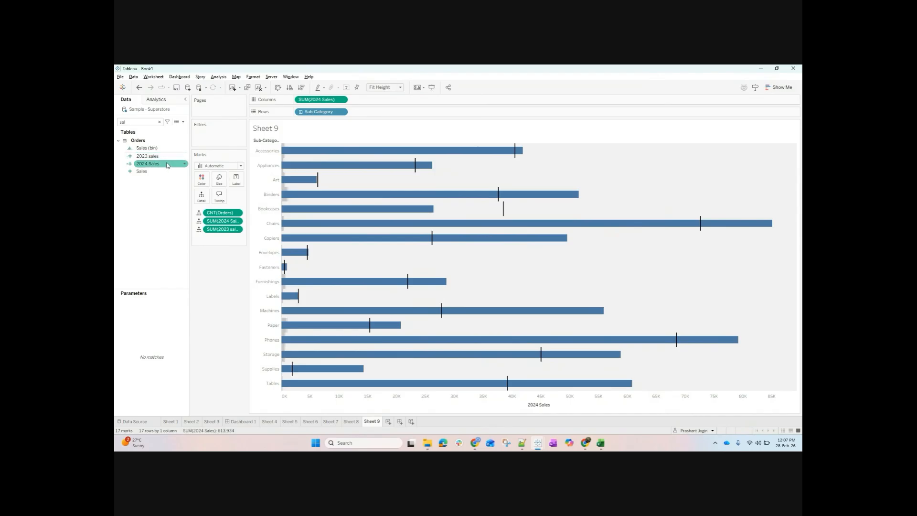
# Clear Sheet 9 and add 2023 sales and 2024 Sales to Columns.
pyautogui.click(258, 87)
pyautogui.moveTo(159, 155); pyautogui.dragTo(256, 130)
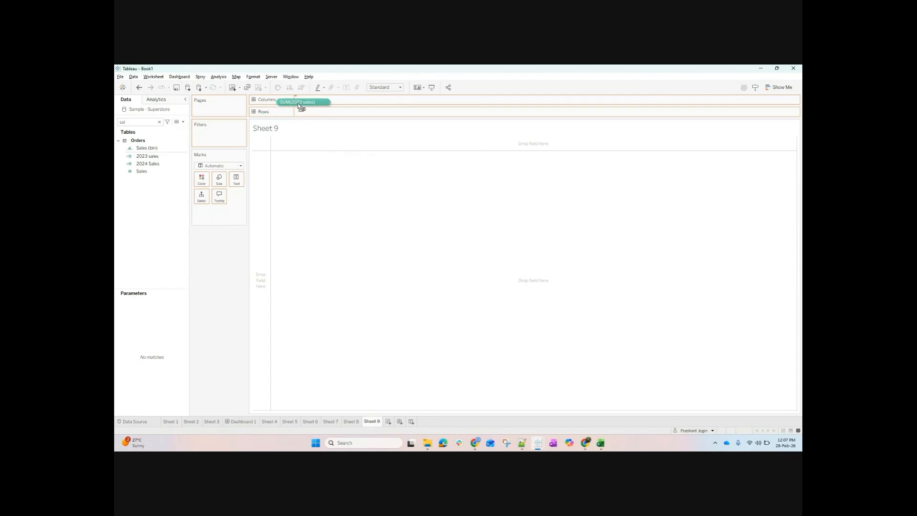
pyautogui.moveTo(298, 104); pyautogui.dragTo(307, 101)
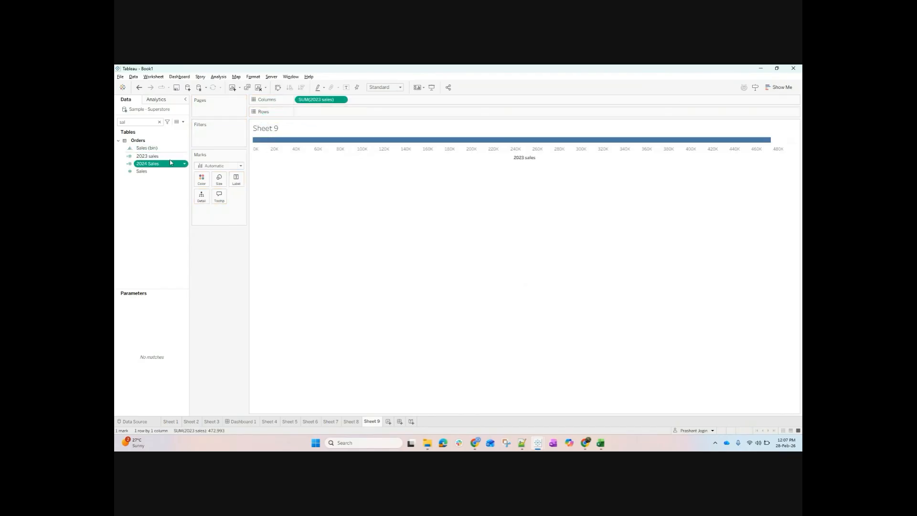
pyautogui.moveTo(170, 163); pyautogui.dragTo(378, 99)
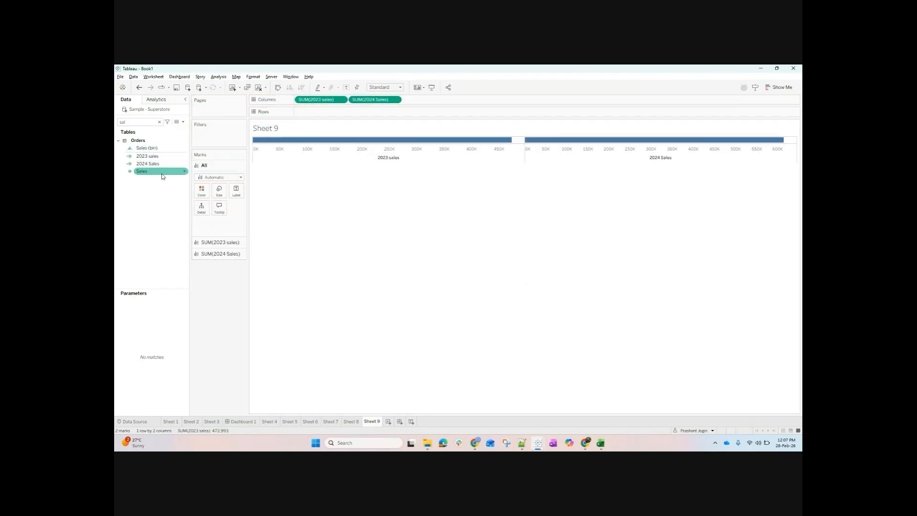
# Find the Sub-Category field in the data and add it to Rows alongside the two sales measures.
pyautogui.click(153, 119)
pyautogui.press('BackSpace')
pyautogui.press('BackSpace')
pyautogui.press('BackSpace')
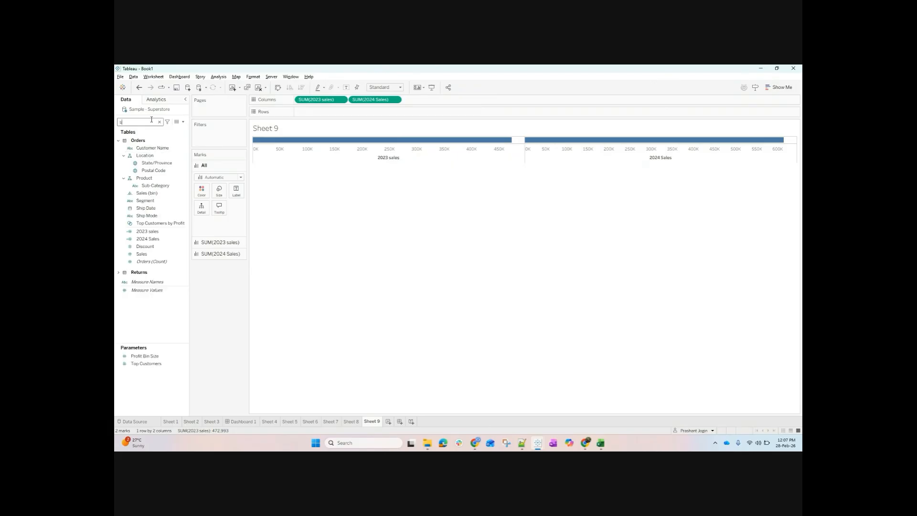
pyautogui.write('sub')
pyautogui.moveTo(160, 156); pyautogui.dragTo(342, 113)
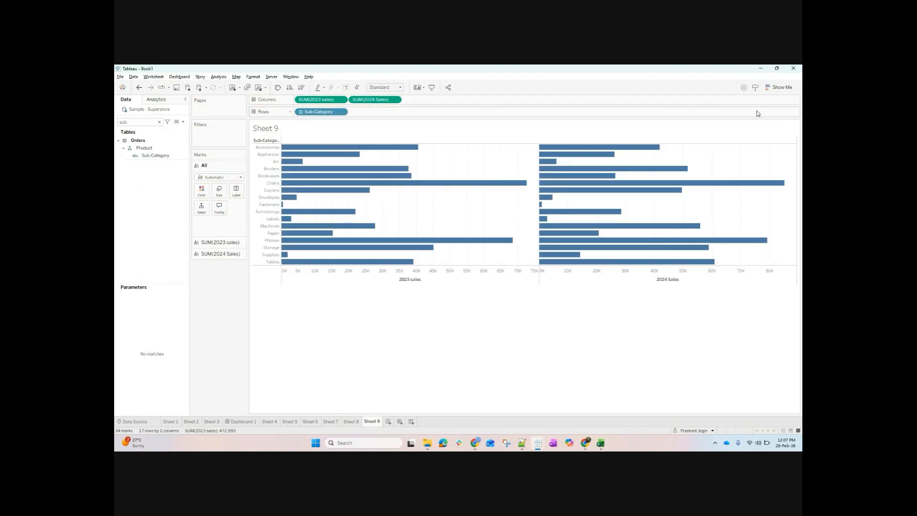
# Convert the view to a bullet graph by sub-category and undo the trial automatic field selection.
pyautogui.click(778, 86)
pyautogui.click(767, 248)
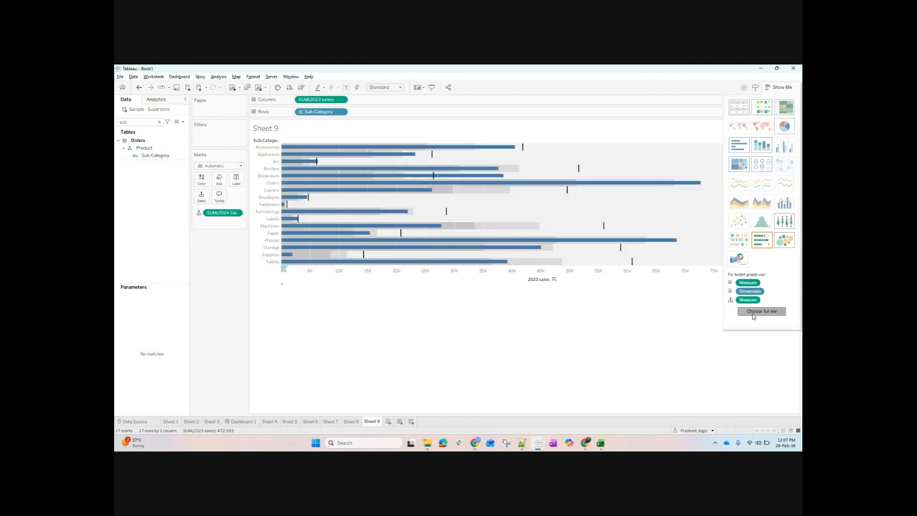
pyautogui.click(753, 312)
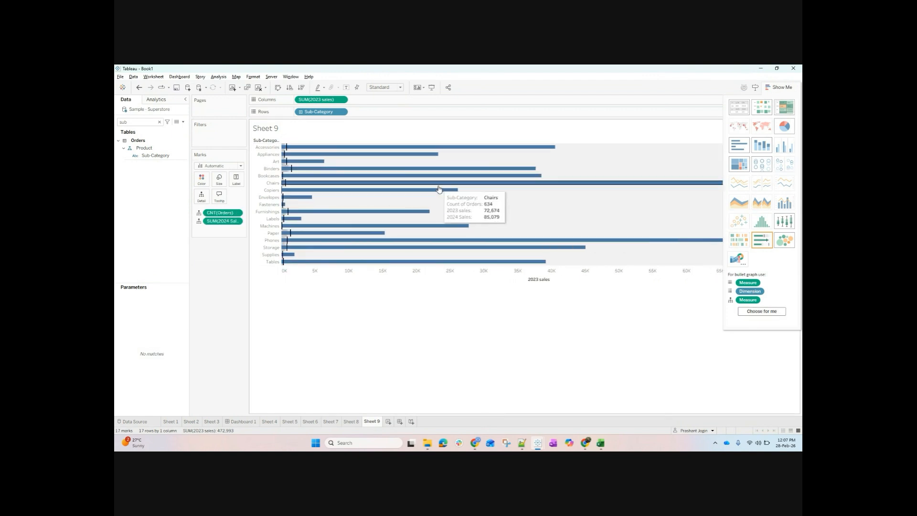
pyautogui.hotkey('ctrl', 'z')
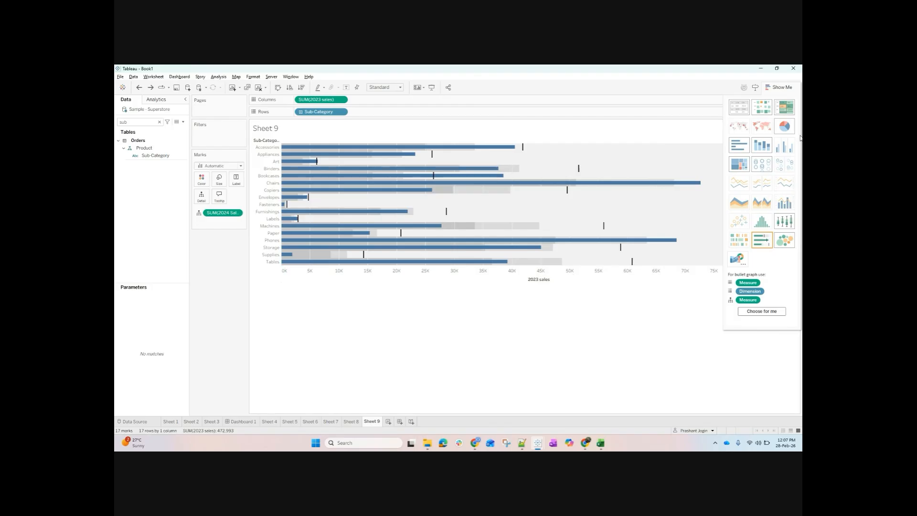
pyautogui.click(779, 86)
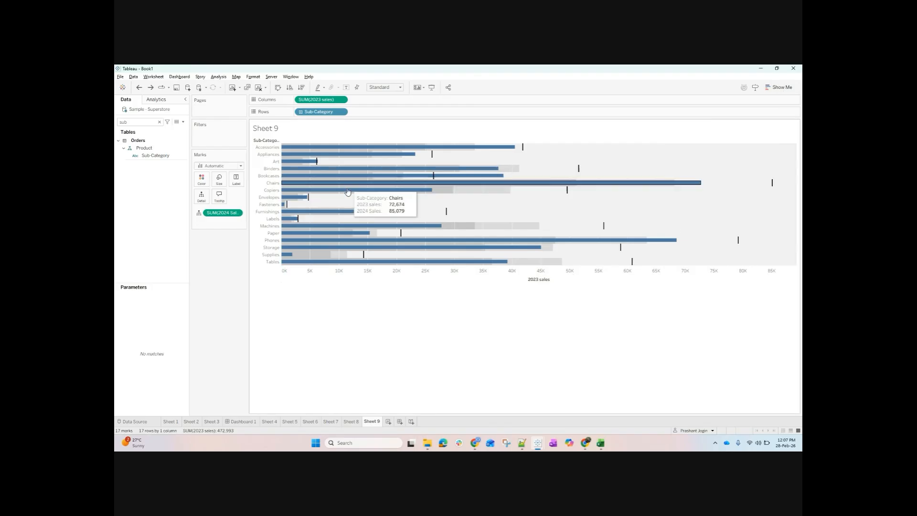
# Set the 2024 Sales reference line's aggregation to Sum and fit the chart to Entire View.
pyautogui.click(523, 152)
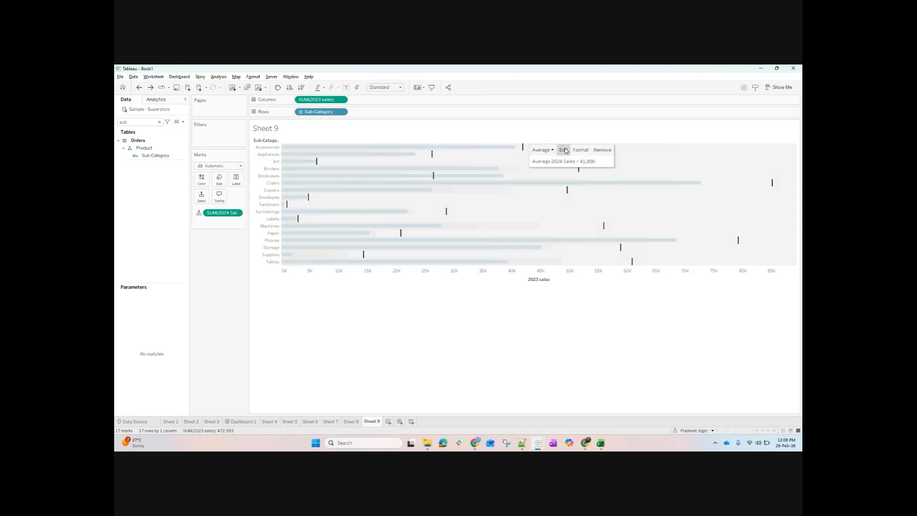
pyautogui.click(564, 150)
pyautogui.click(487, 215)
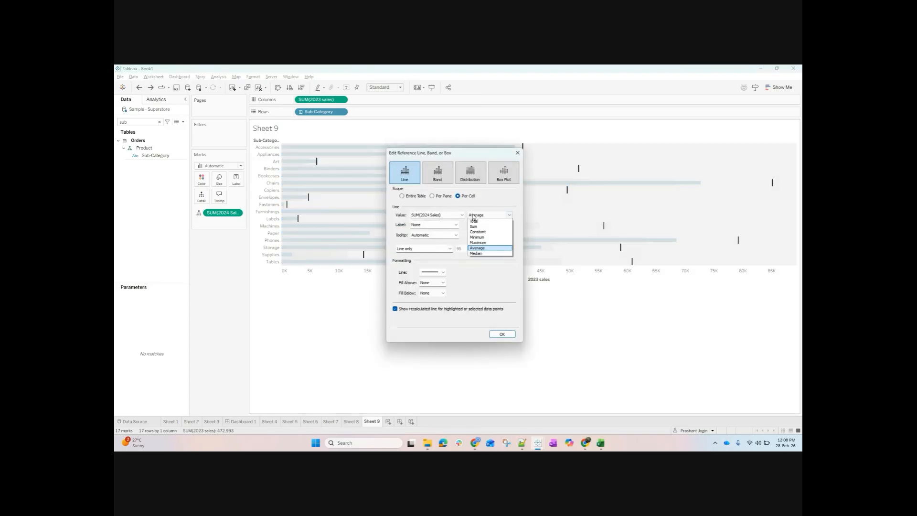
pyautogui.click(480, 222)
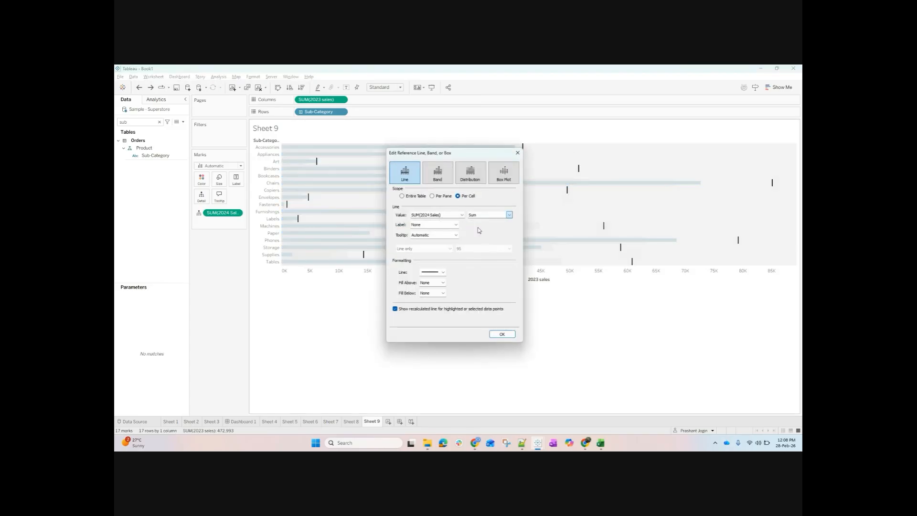
pyautogui.click(501, 333)
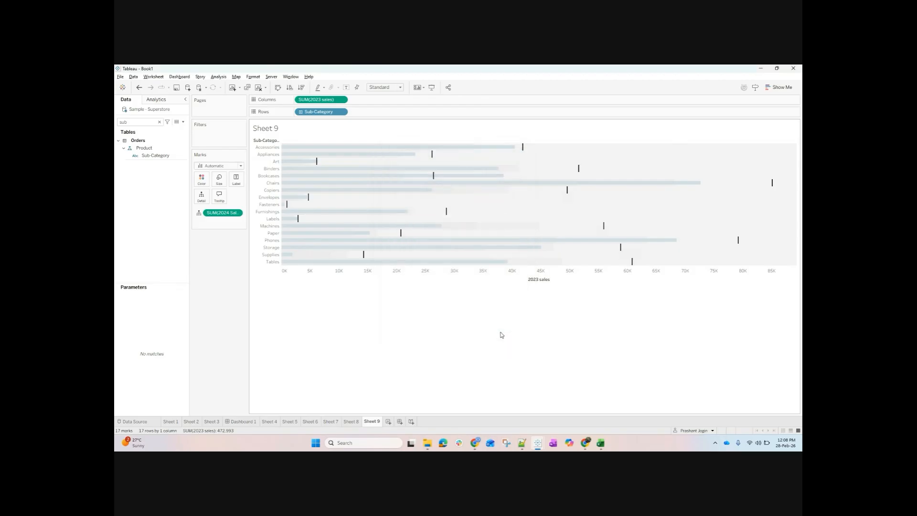
pyautogui.click(394, 88)
pyautogui.click(394, 119)
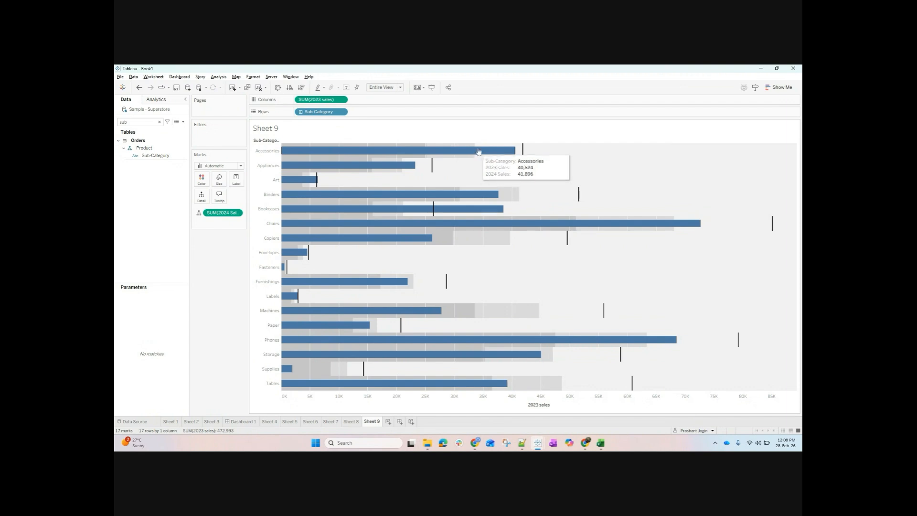
# Edit the reference line so that its value is SUM(2023 sales).
pyautogui.moveTo(525, 160)
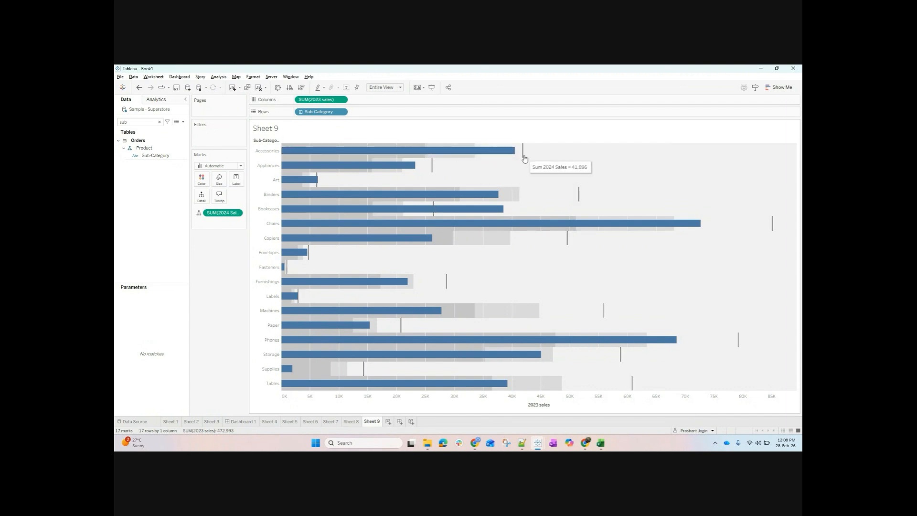
pyautogui.click(524, 159)
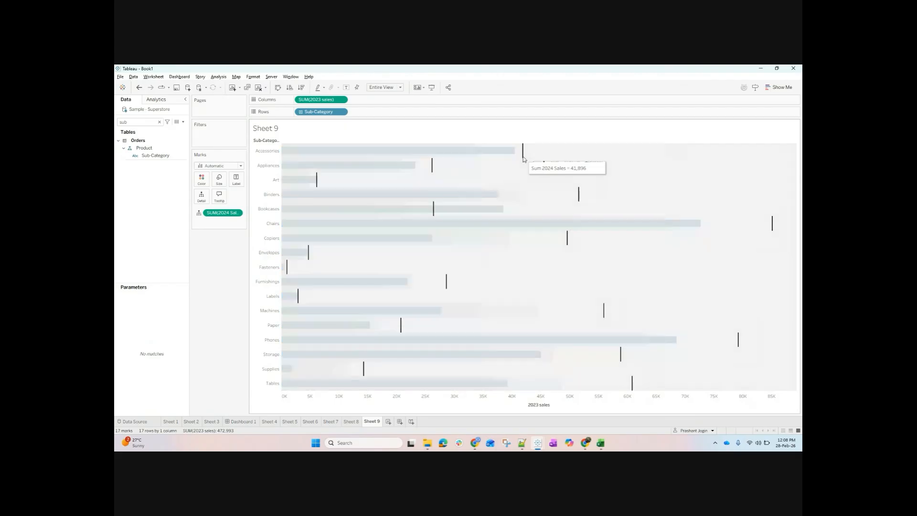
pyautogui.click(553, 158)
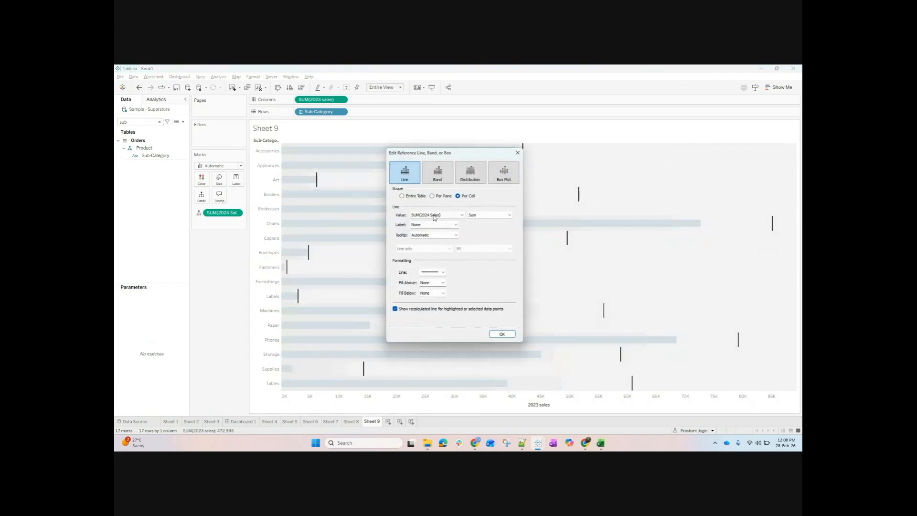
pyautogui.click(434, 217)
pyautogui.click(439, 224)
pyautogui.click(501, 335)
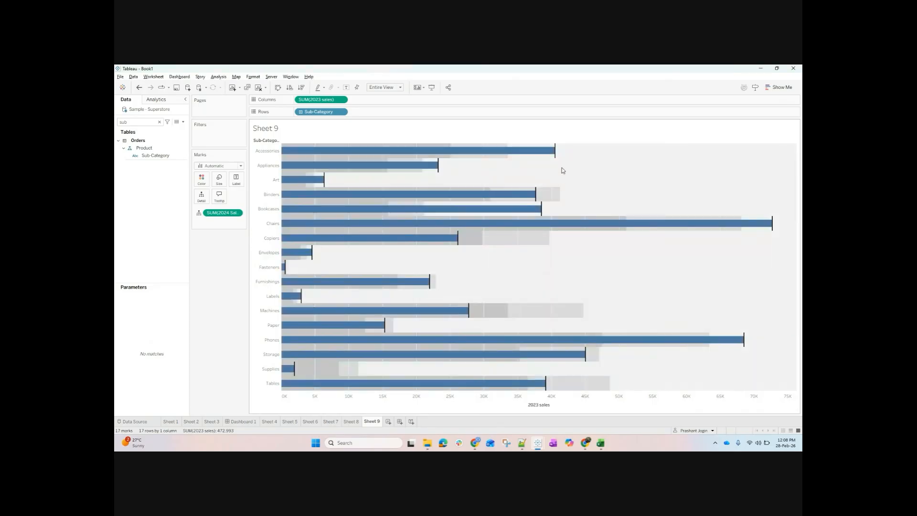
# Check the reference line's value and its edit settings for Accessories without changing them.
pyautogui.moveTo(532, 155)
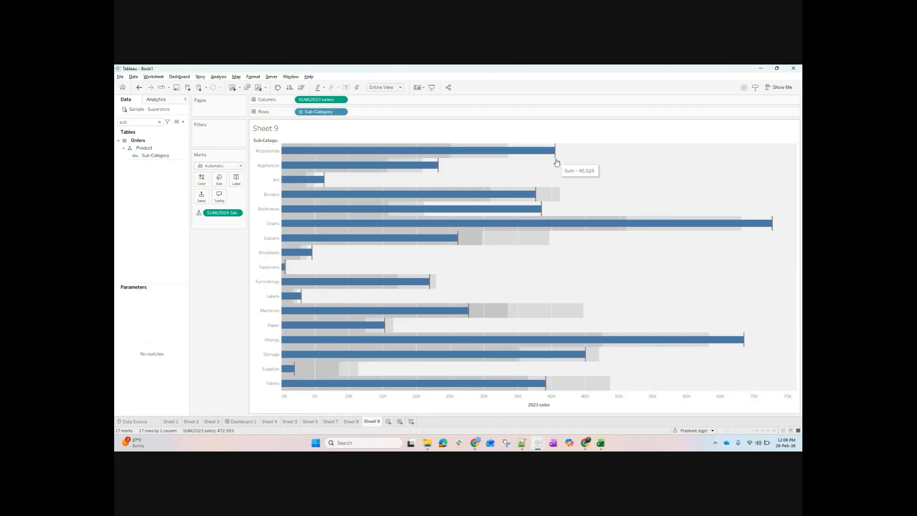
pyautogui.click(554, 160)
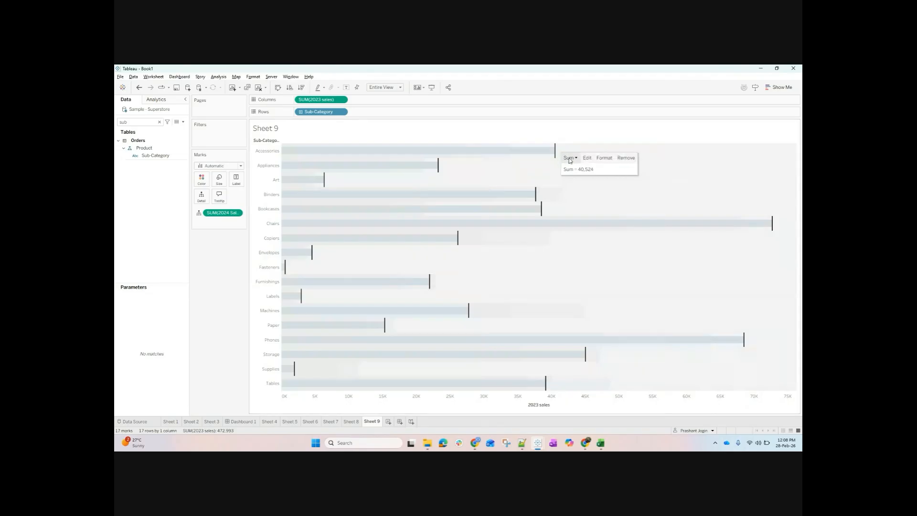
pyautogui.click(586, 162)
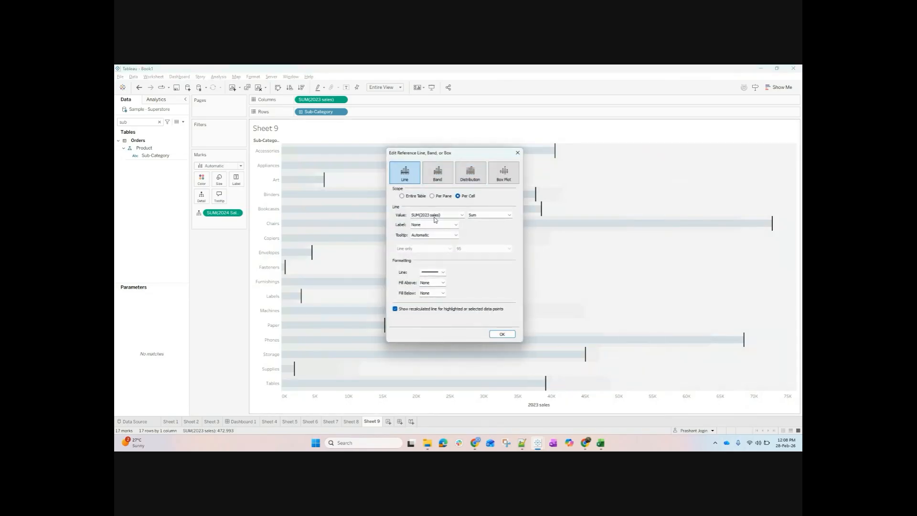
pyautogui.click(517, 152)
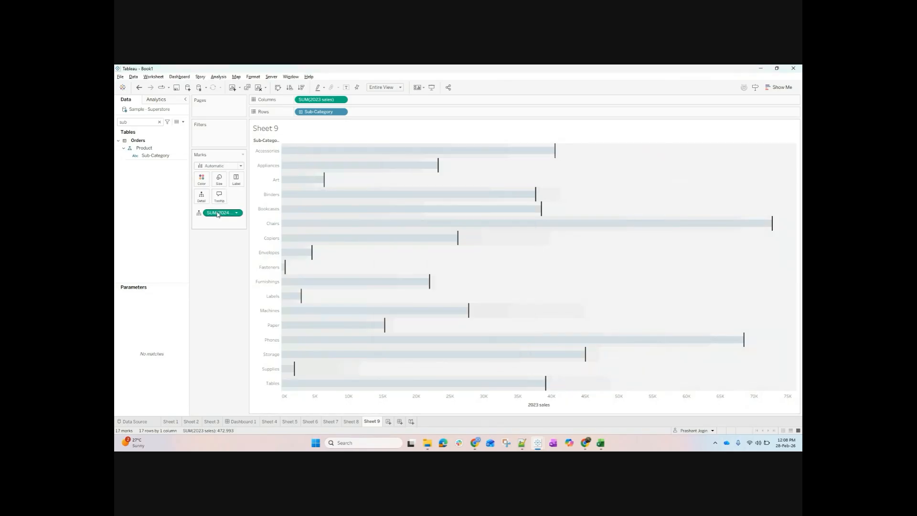
# Replace the 2023 sales expression on Columns with 2024 and edit the SUM expression of the detail measure on the marks.
pyautogui.doubleClick(323, 100)
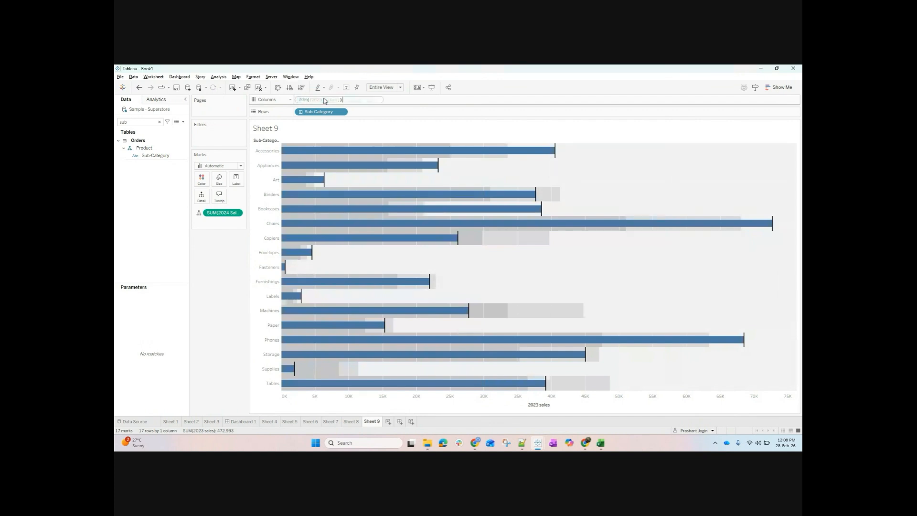
pyautogui.write('2024')
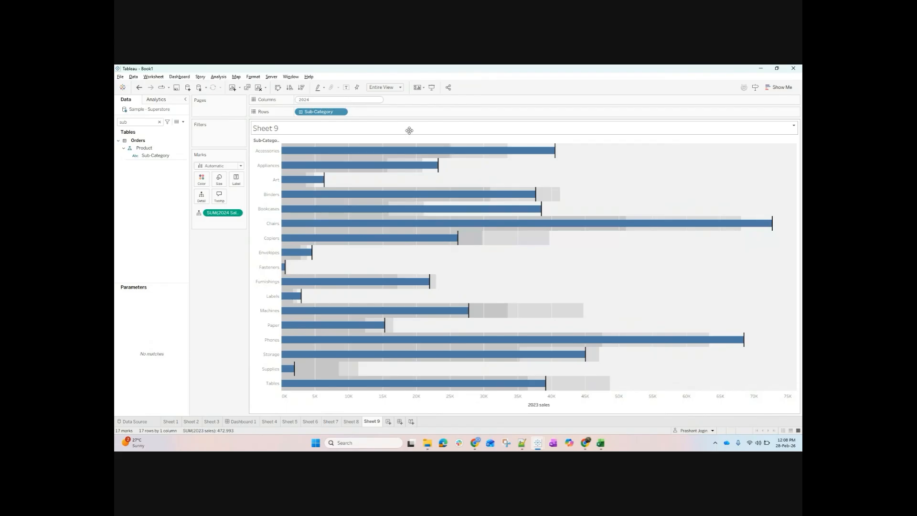
pyautogui.press('Return')
pyautogui.doubleClick(220, 213)
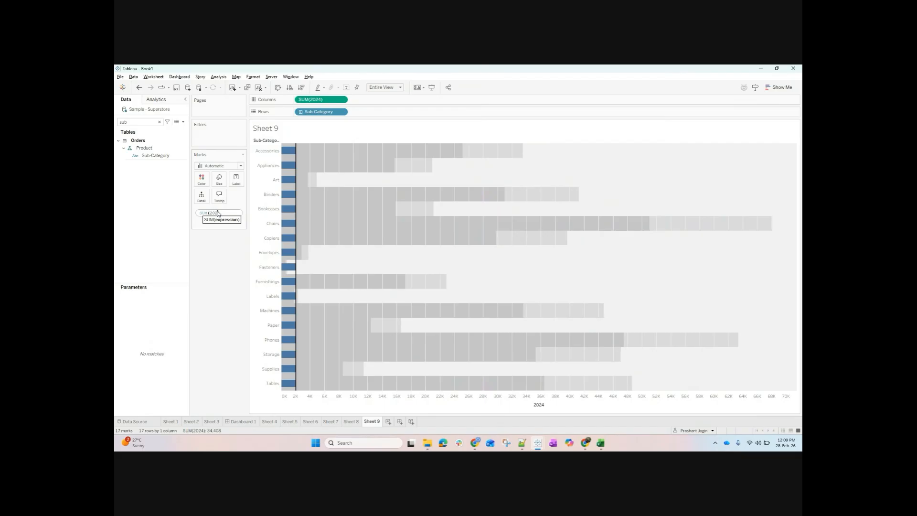
pyautogui.click(208, 289)
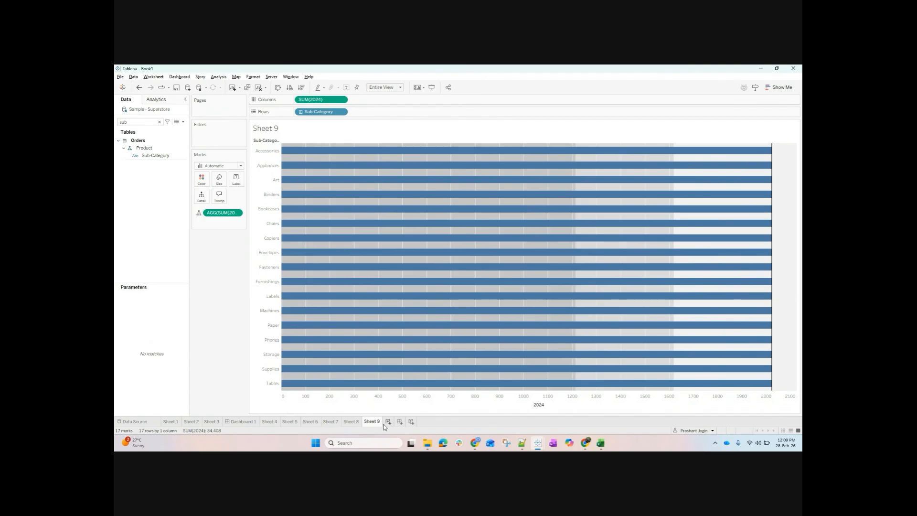
# Create a new worksheet with Sub-Category on Columns and Sales as the text value.
pyautogui.click(388, 421)
pyautogui.moveTo(153, 155); pyautogui.dragTo(321, 100)
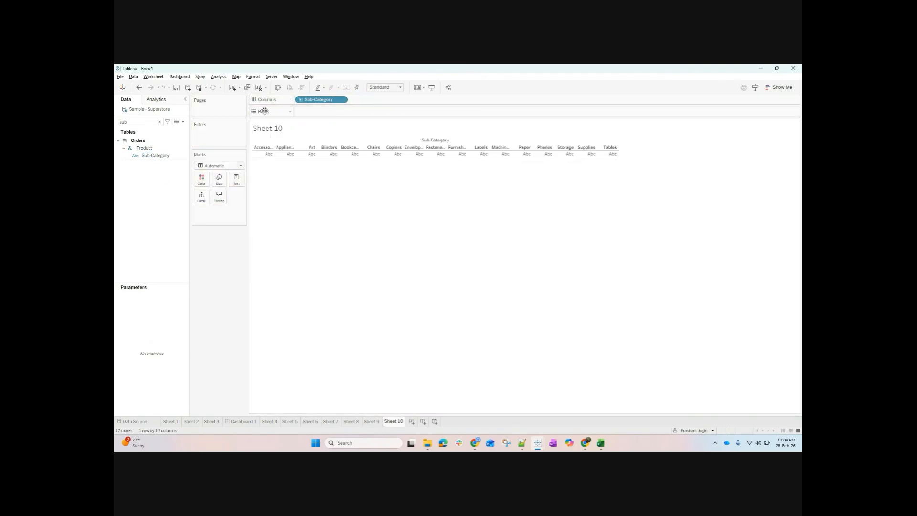
pyautogui.click(151, 122)
pyautogui.press('BackSpace')
pyautogui.press('BackSpace')
pyautogui.write('al')
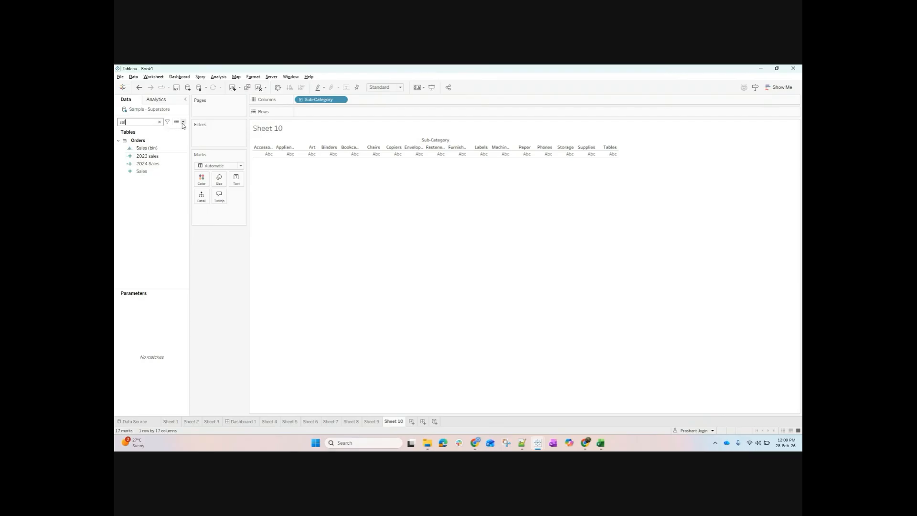
pyautogui.doubleClick(142, 171)
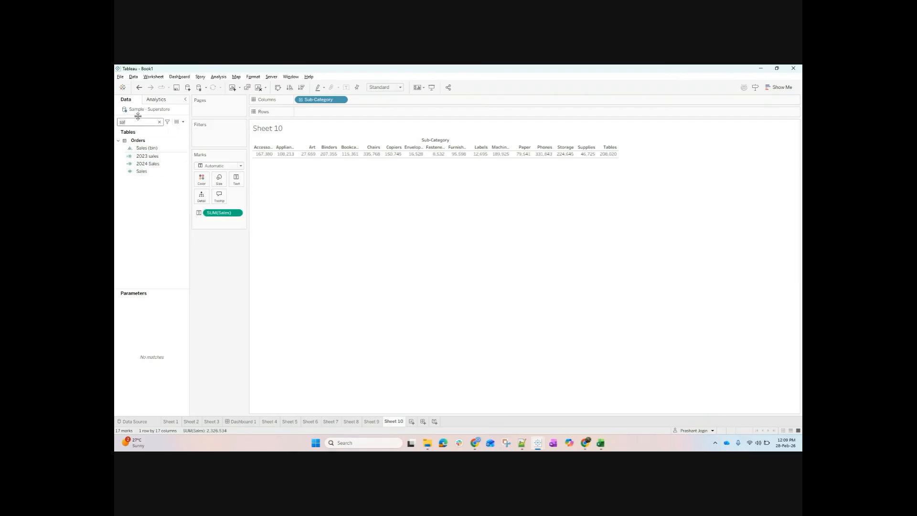
# Find the Profit measure and add it to the sub-category table next to Sales.
pyautogui.press('BackSpace')
pyautogui.press('BackSpace')
pyautogui.press('BackSpace')
pyautogui.write('pr')
pyautogui.doubleClick(153, 193)
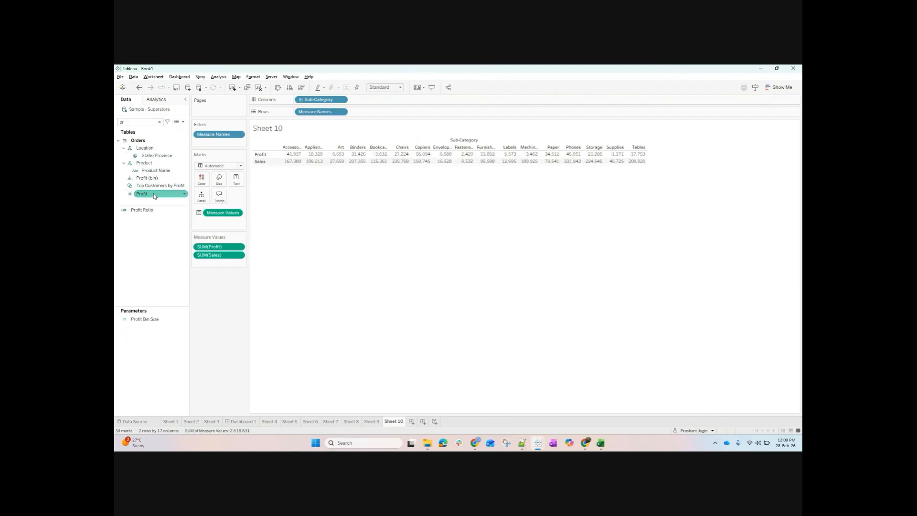
# Convert the Profit and Sales table to a bullet graph and fit it to Entire View.
pyautogui.click(780, 88)
pyautogui.click(762, 240)
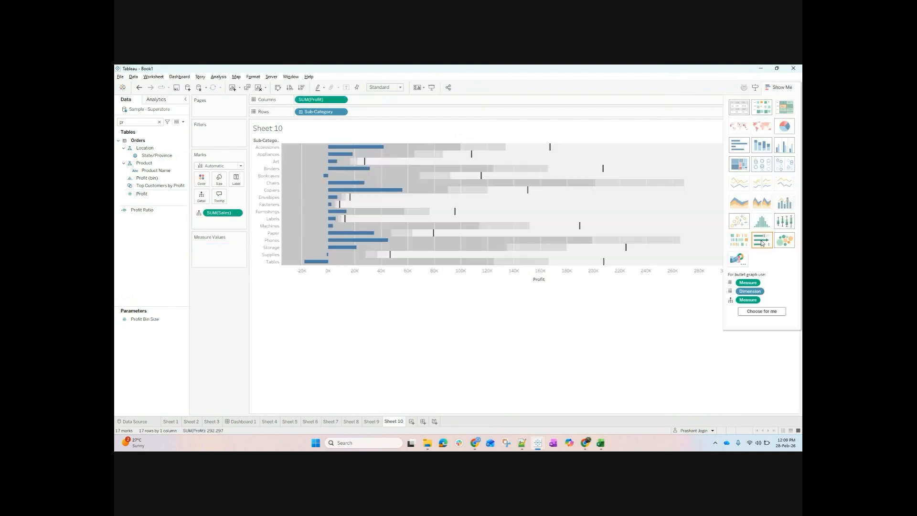
pyautogui.click(380, 92)
pyautogui.click(382, 119)
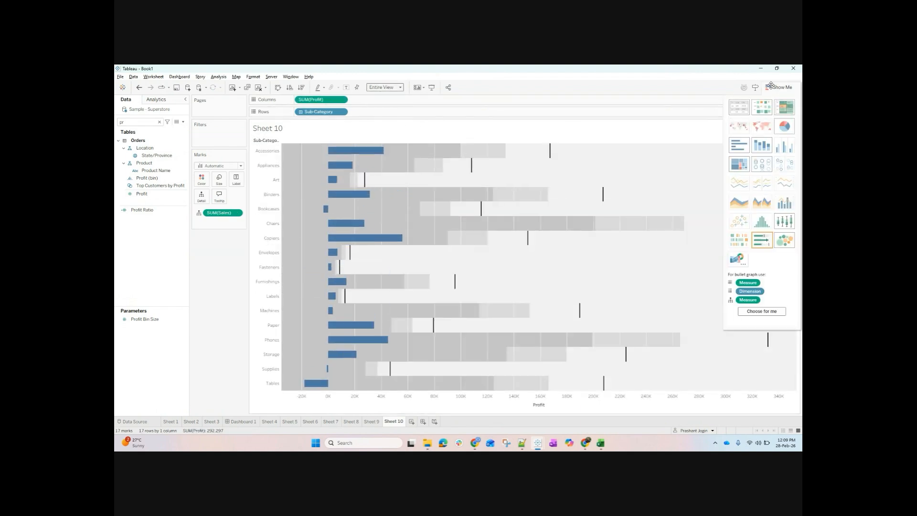
pyautogui.moveTo(552, 155)
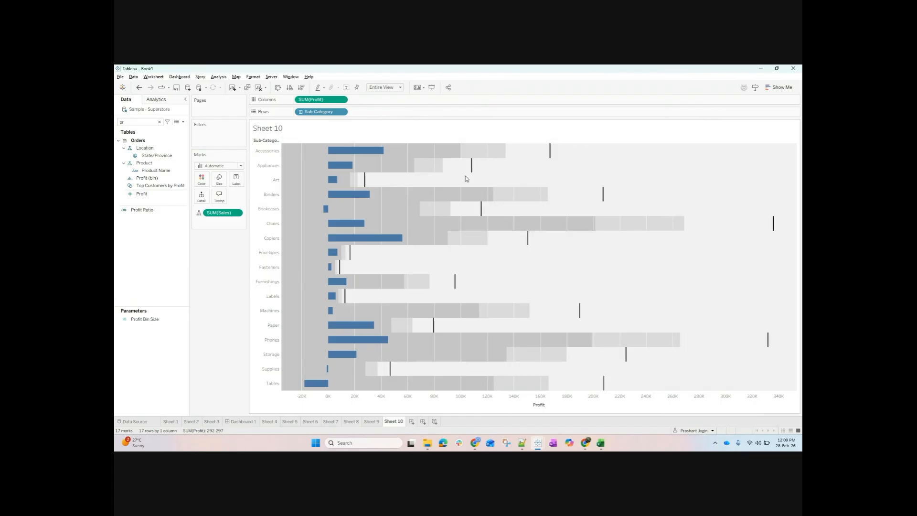
# Replace Profit on Columns with Sales, inspect the Accessories reference line, and return to Sheet 9.
pyautogui.doubleClick(315, 100)
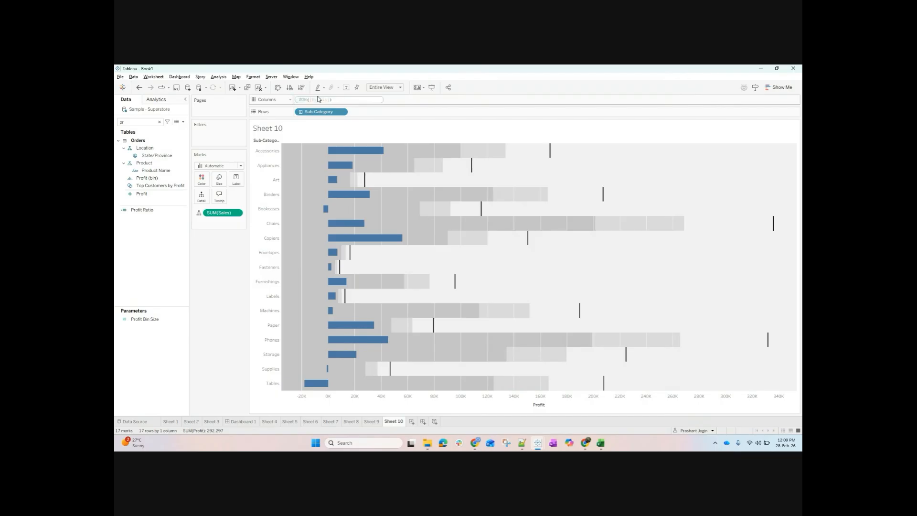
pyautogui.tripleClick(315, 100)
pyautogui.write('sal')
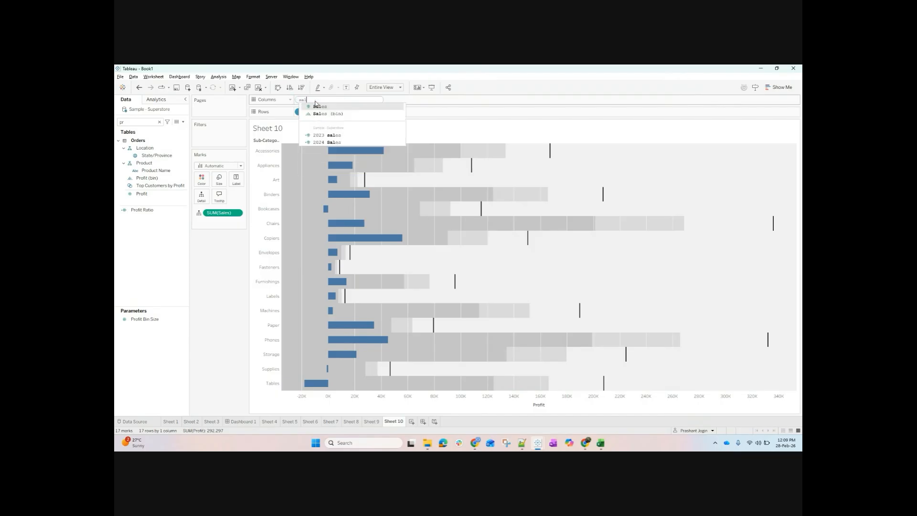
pyautogui.click(336, 106)
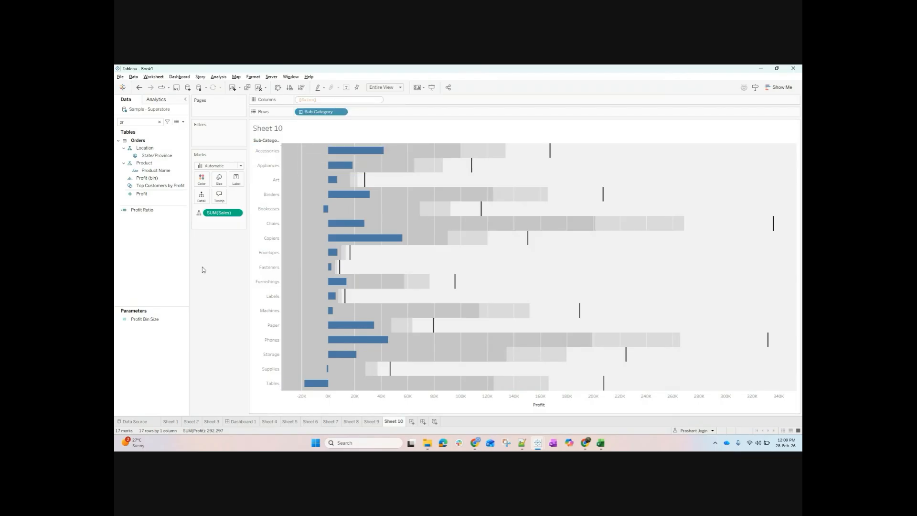
pyautogui.moveTo(524, 152)
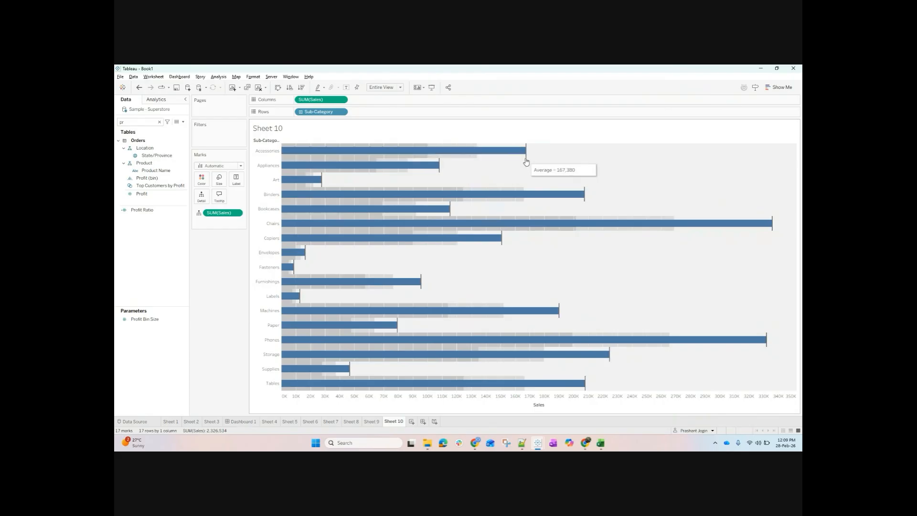
pyautogui.click(374, 424)
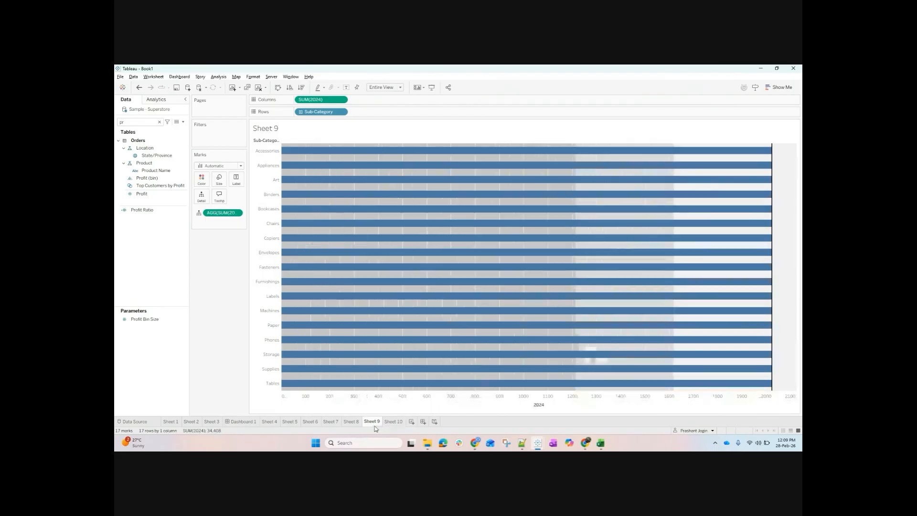
# Undo the last Sheet 10 changes, then rebuild the bullet graph after moving Sales onto Columns beside Profit.
pyautogui.click(139, 87)
pyautogui.click(144, 88)
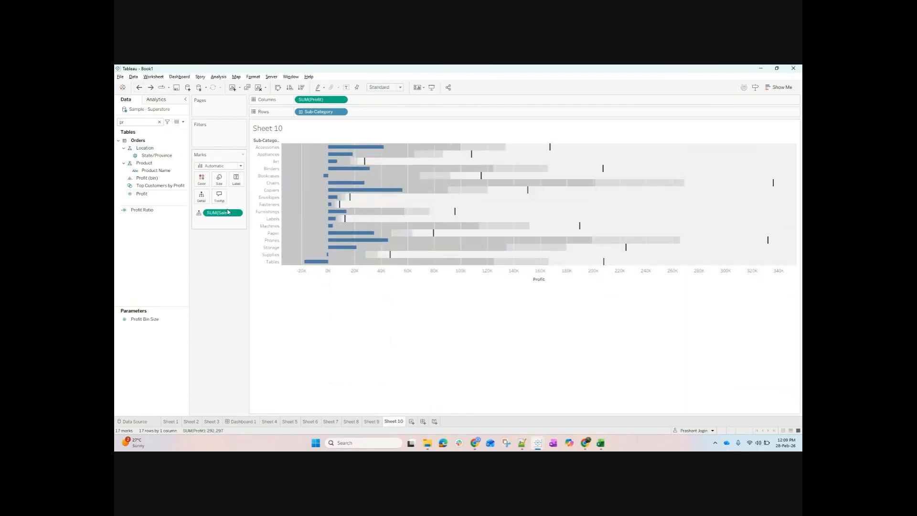
pyautogui.moveTo(229, 213); pyautogui.dragTo(386, 100)
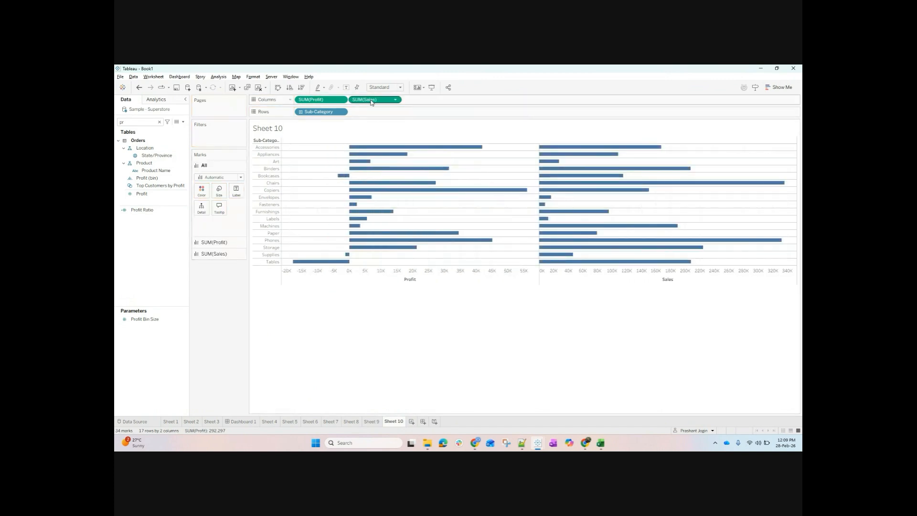
pyautogui.click(371, 100)
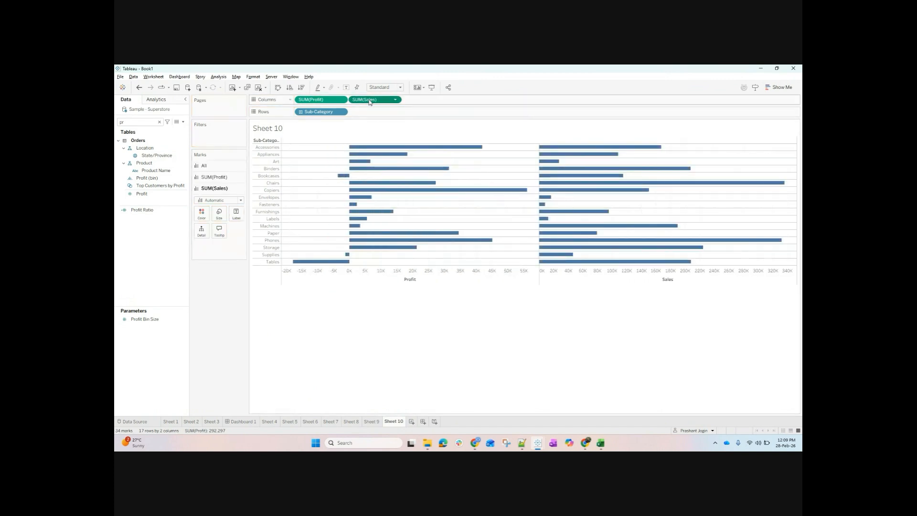
pyautogui.click(779, 87)
pyautogui.click(761, 240)
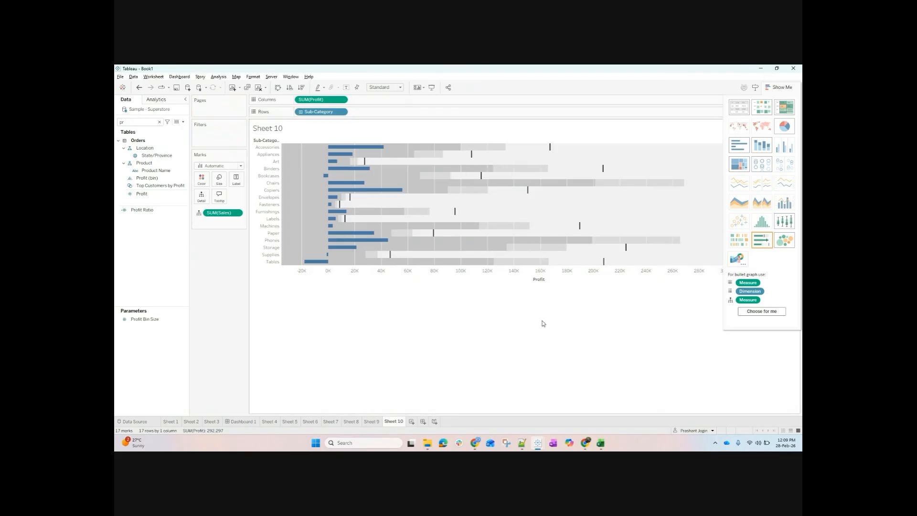
# After checking the example sales bullet chart in the browser, clear Sheet 10 and place Sub-Category on Columns.
pyautogui.hotkey('alt', 'Tab')
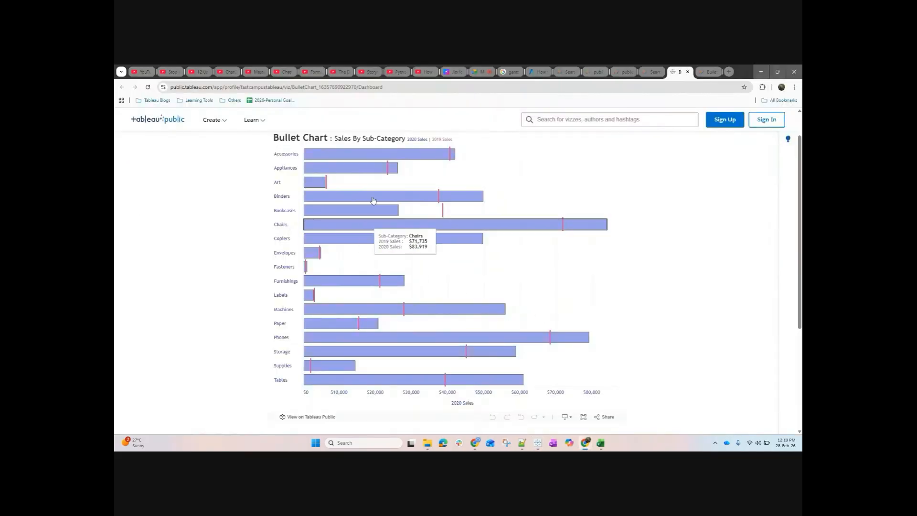
pyautogui.hotkey('alt', 'Tab')
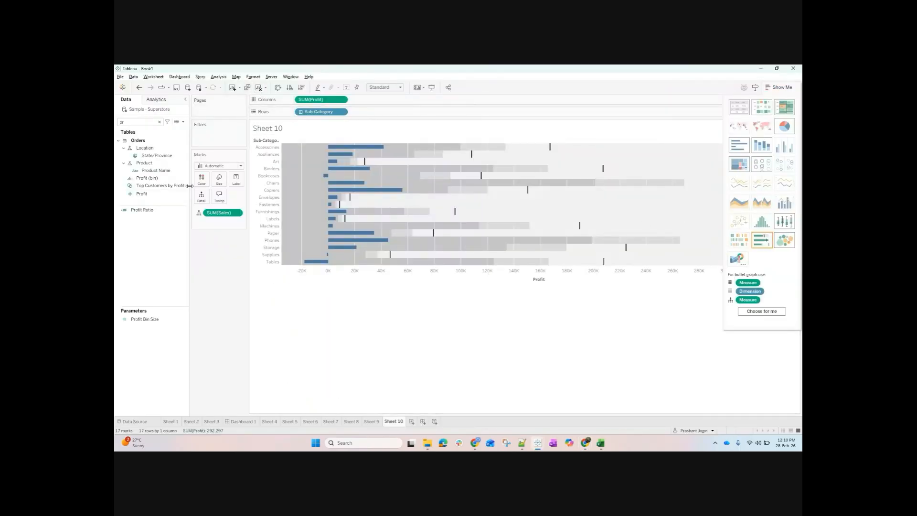
pyautogui.click(258, 88)
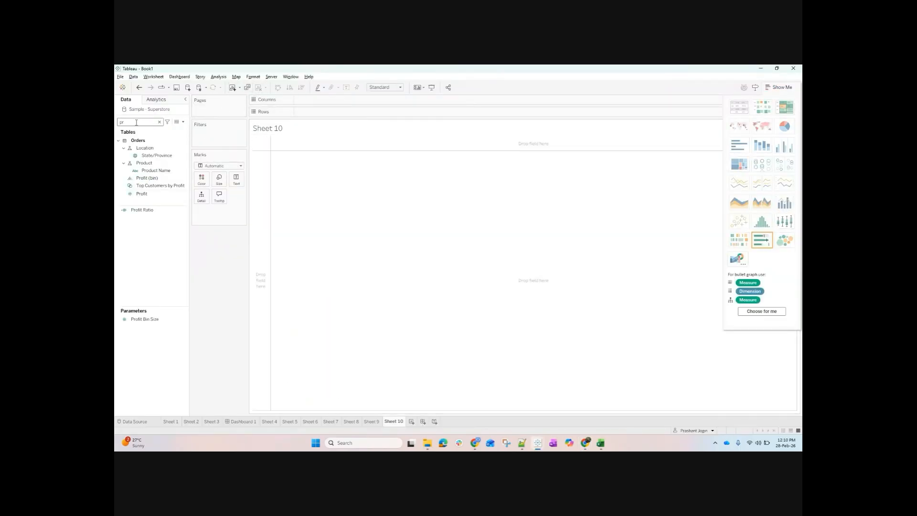
pyautogui.press('BackSpace')
pyautogui.press('BackSpace')
pyautogui.write('sub')
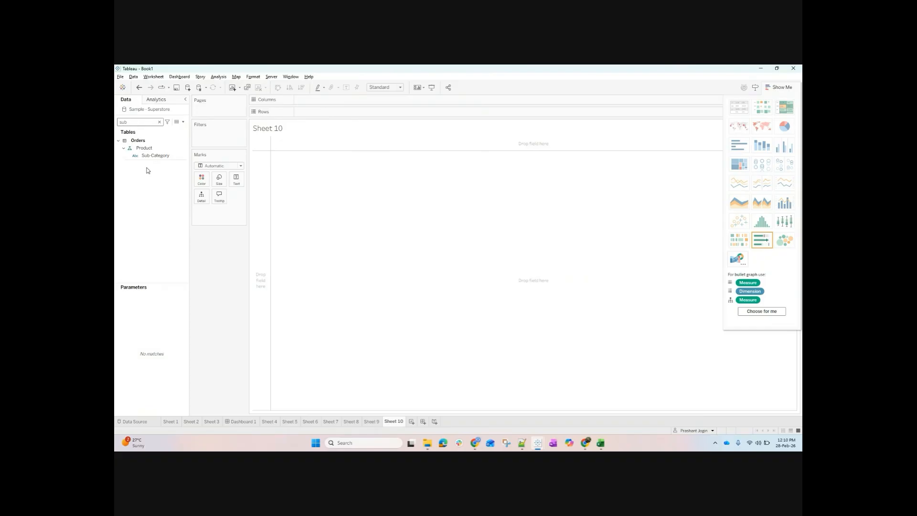
pyautogui.moveTo(155, 156); pyautogui.dragTo(306, 100)
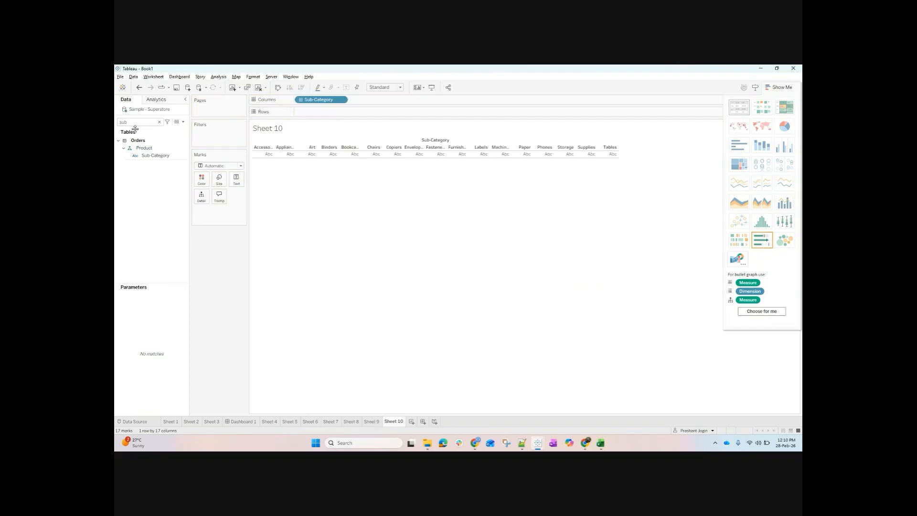
# Find and add the 2023 sales and 2024 Sales measures, and swap the axes to show horizontal bars by sub-category.
pyautogui.press('BackSpace')
pyautogui.press('BackSpace')
pyautogui.press('BackSpace')
pyautogui.write('2')
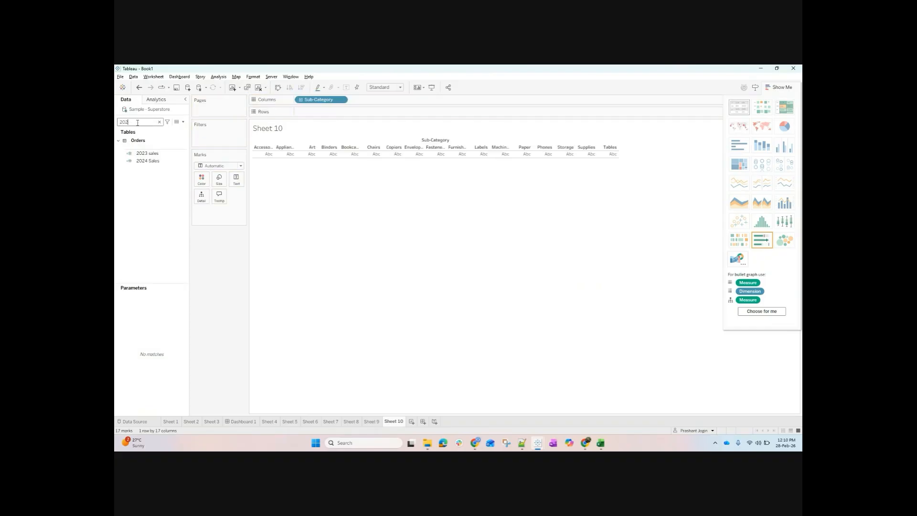
pyautogui.write('02')
pyautogui.moveTo(147, 153); pyautogui.dragTo(316, 111)
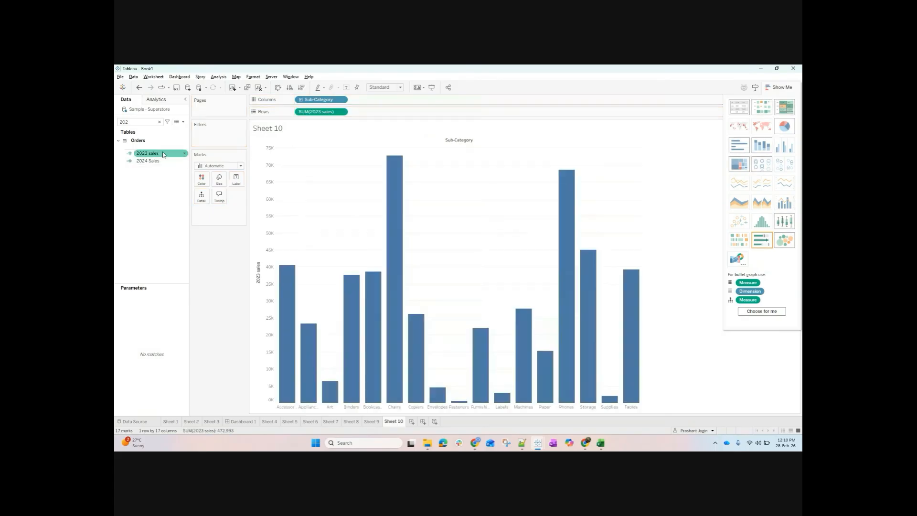
pyautogui.moveTo(148, 160); pyautogui.dragTo(377, 111)
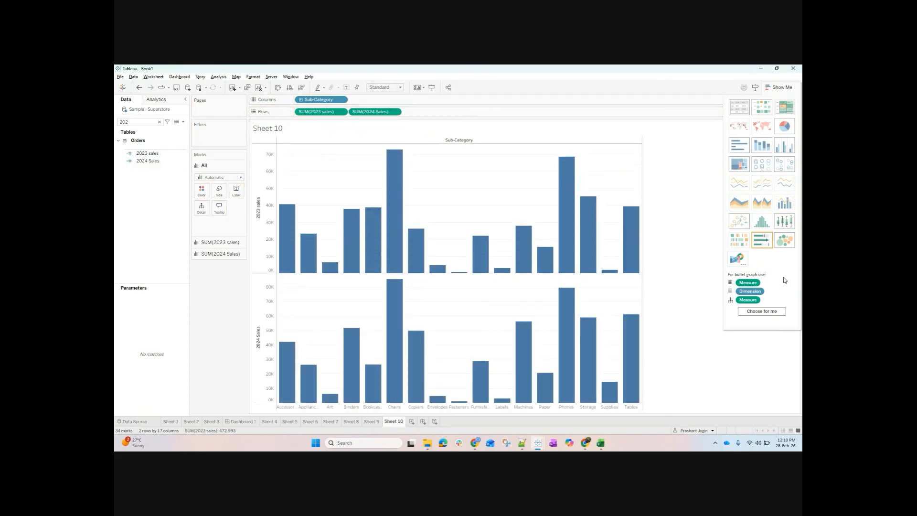
pyautogui.click(787, 87)
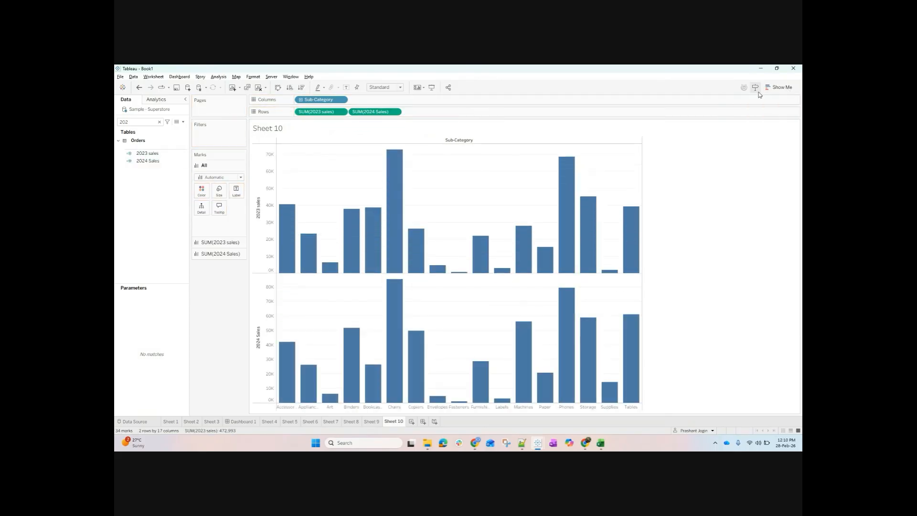
pyautogui.click(278, 87)
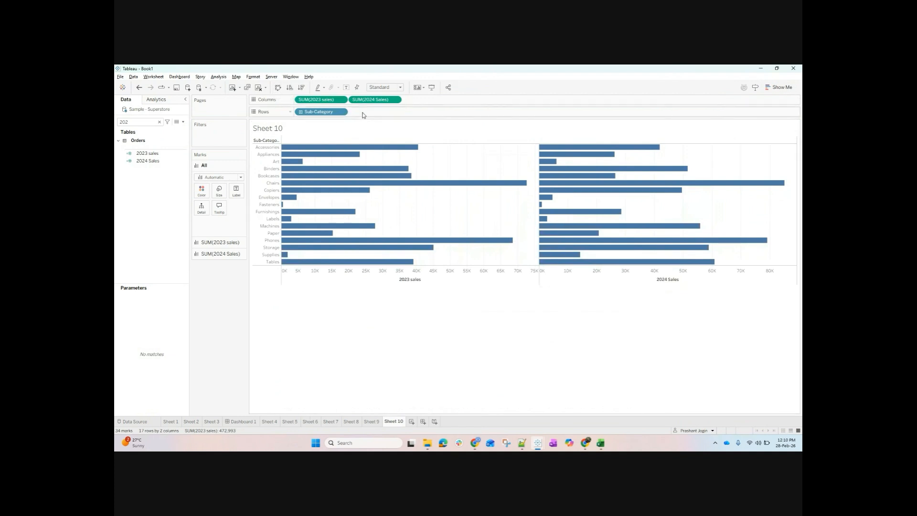
# Move 2023 sales to Detail, keeping only 2024 Sales on Columns, and fit the chart to Entire View.
pyautogui.moveTo(376, 100); pyautogui.dragTo(264, 211)
pyautogui.moveTo(208, 214); pyautogui.dragTo(375, 100)
pyautogui.moveTo(315, 100); pyautogui.dragTo(237, 173)
pyautogui.moveTo(201, 207); pyautogui.dragTo(201, 208)
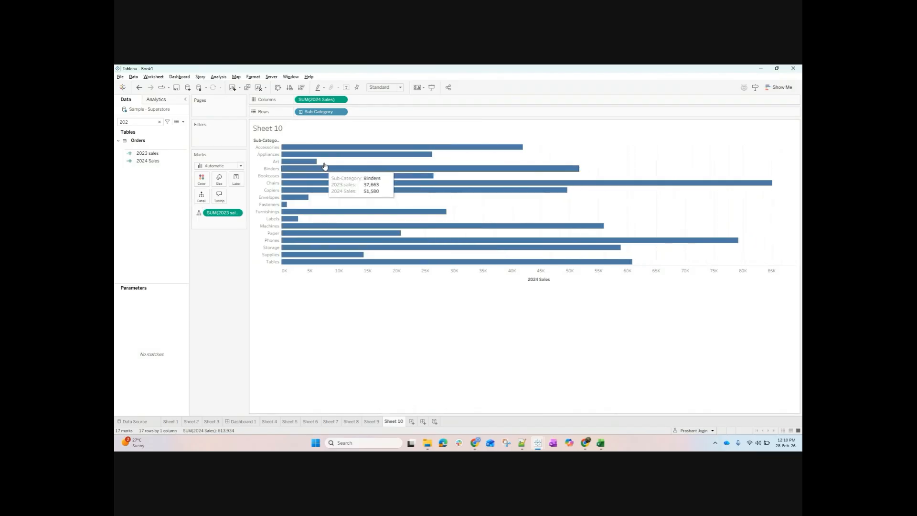
pyautogui.click(385, 87)
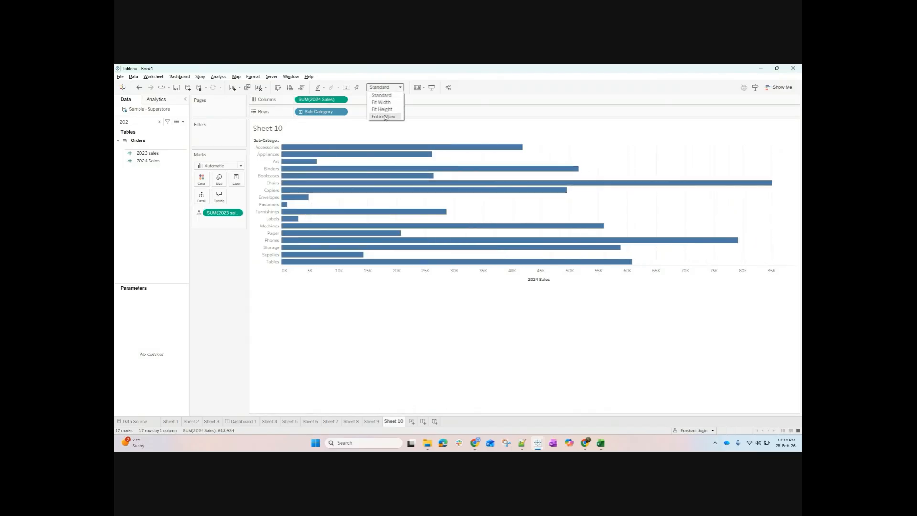
pyautogui.click(383, 117)
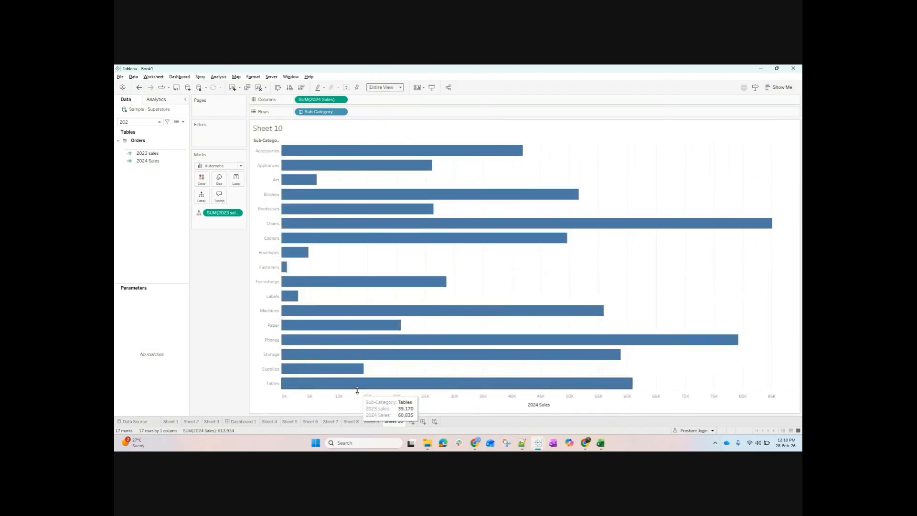
# Review the range, scale and title settings of the 2024 Sales axis and close them without changes.
pyautogui.rightClick(321, 399)
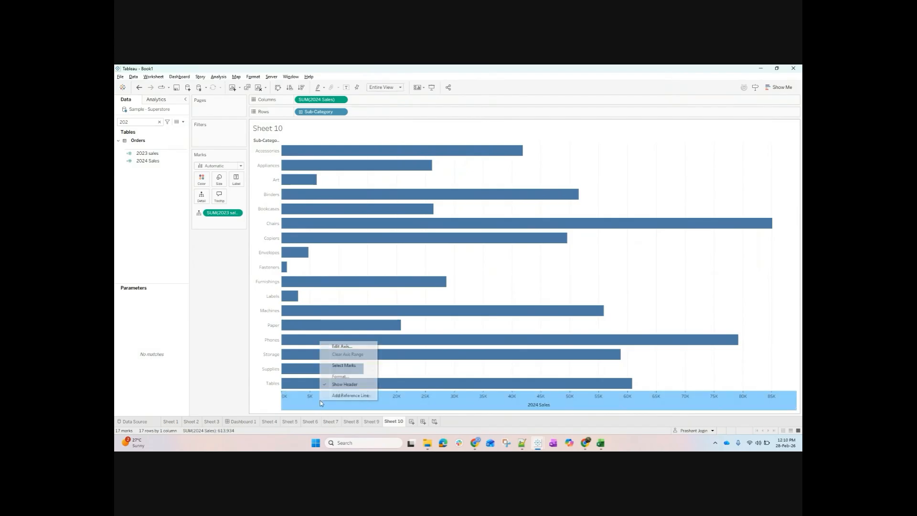
pyautogui.click(341, 345)
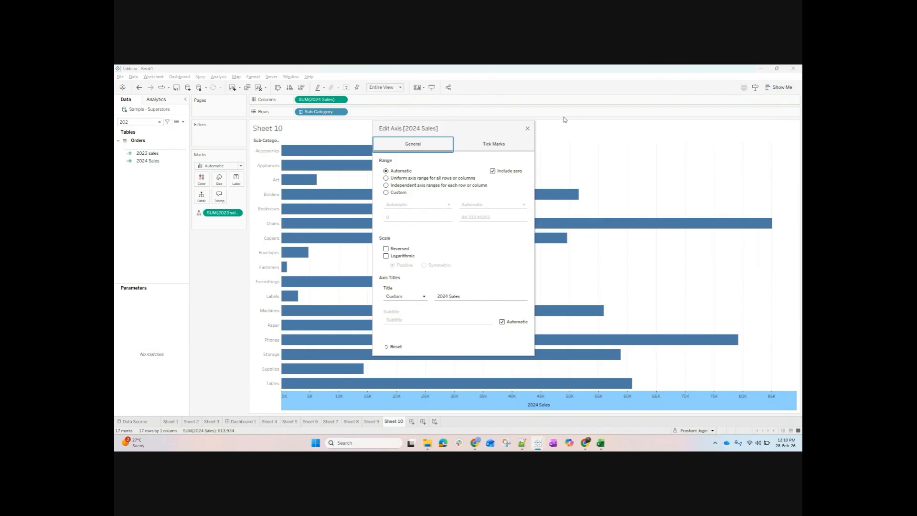
pyautogui.moveTo(525, 128); pyautogui.dragTo(525, 127)
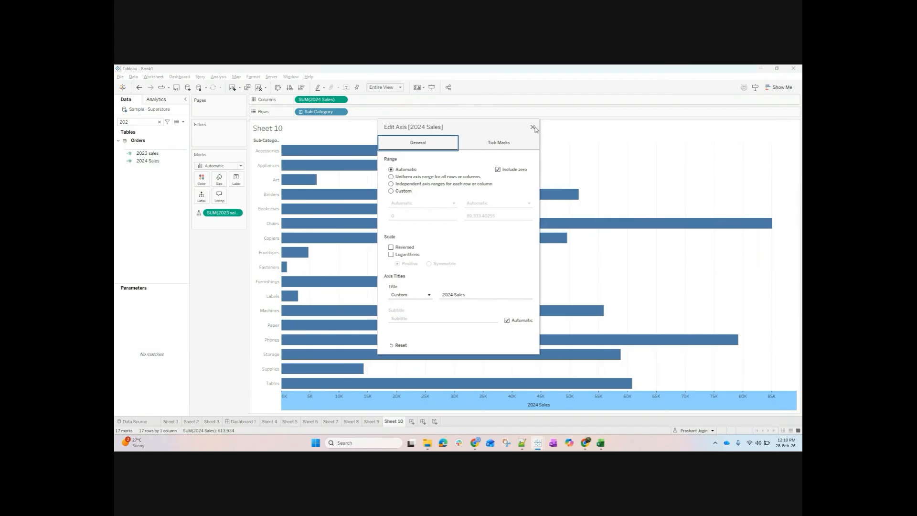
pyautogui.click(533, 127)
# Move 2023 sales from Detail to Columns beside 2024 Sales and make it a dual axis.
pyautogui.moveTo(222, 213); pyautogui.dragTo(416, 101)
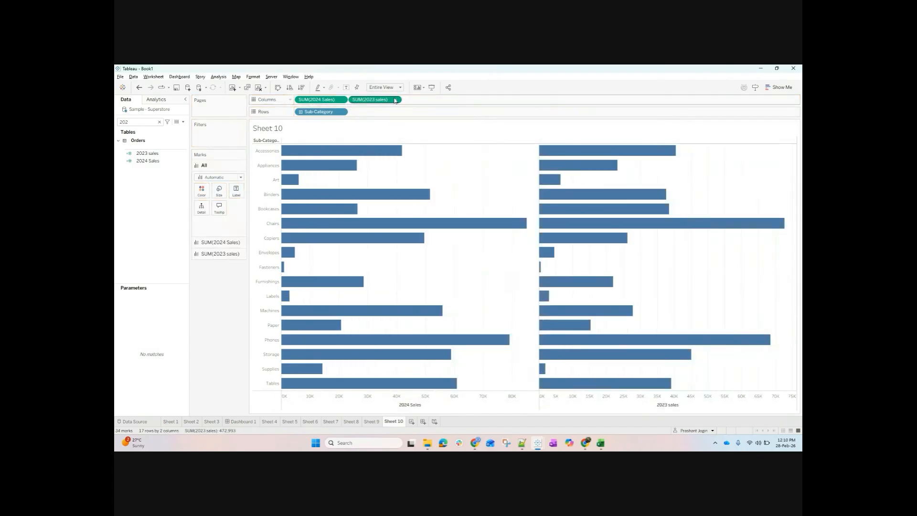
pyautogui.click(395, 100)
pyautogui.click(420, 249)
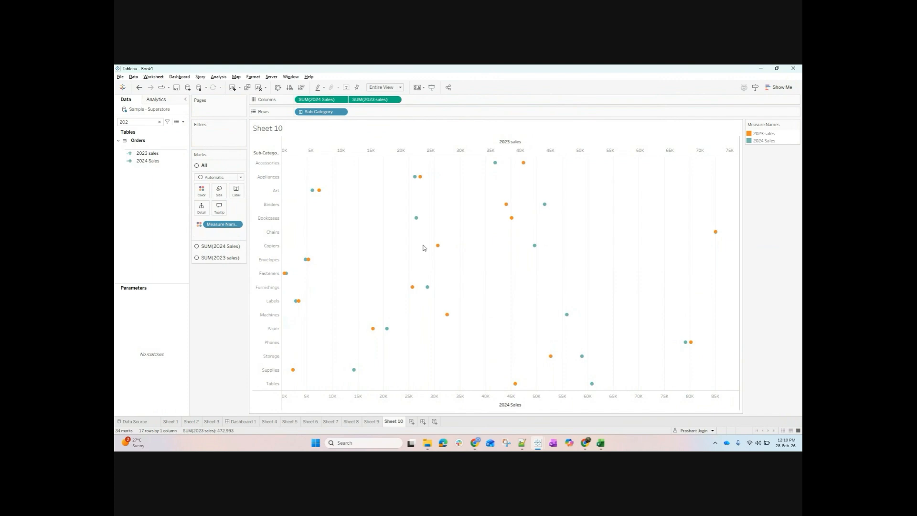
# Compare the 2023 sales and 2024 Sales axis scales and synchronize the two axes.
pyautogui.click(369, 154)
pyautogui.click(392, 400)
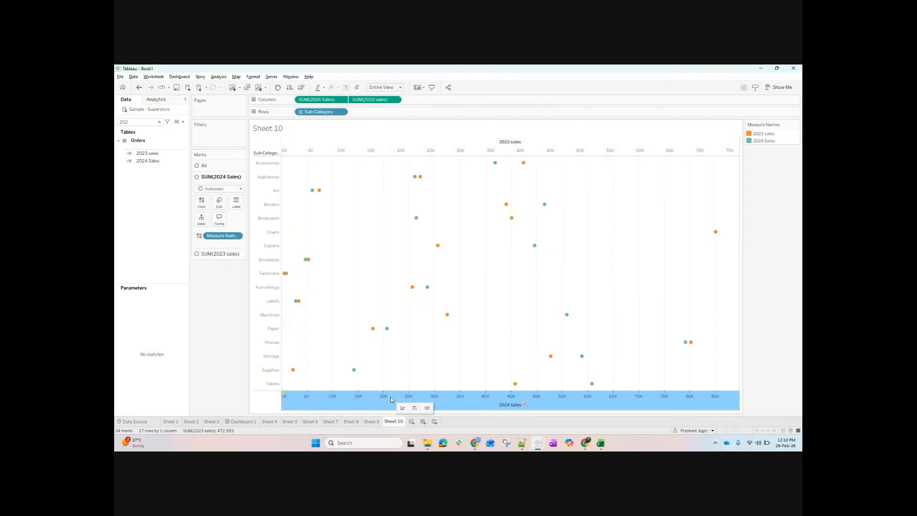
pyautogui.click(388, 153)
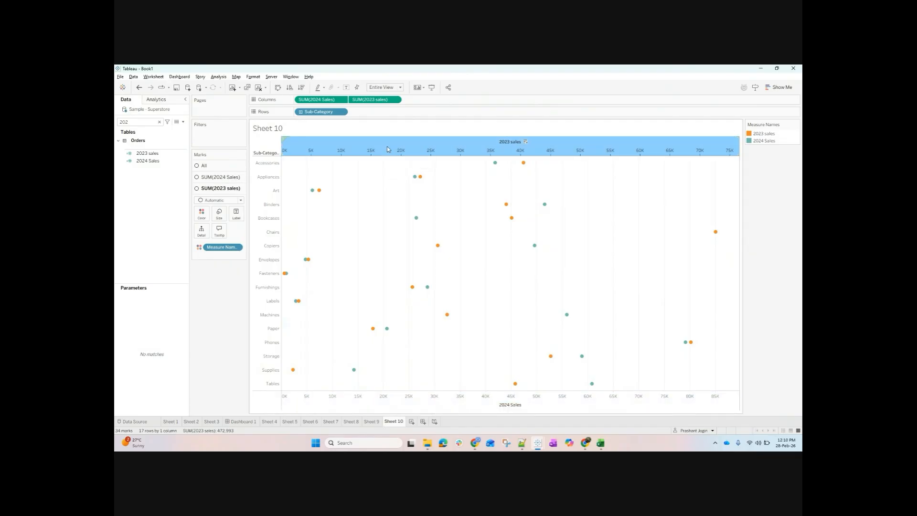
pyautogui.rightClick(387, 100)
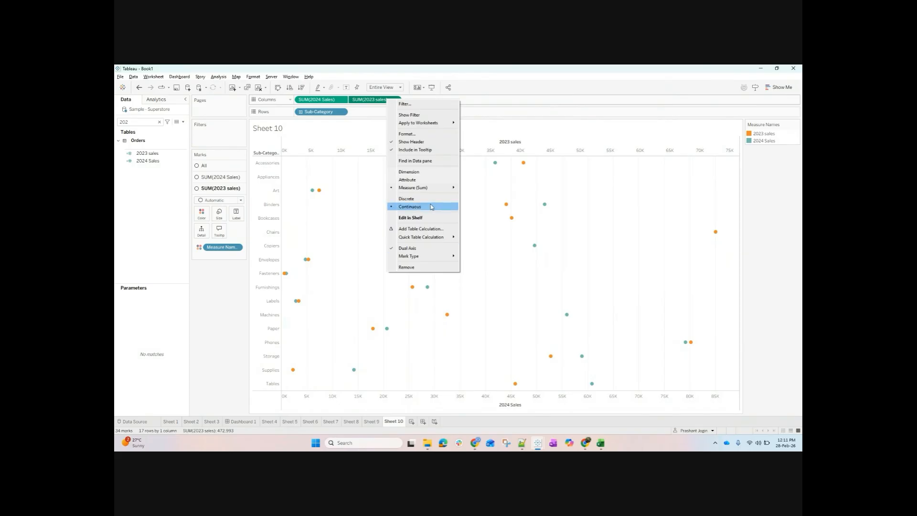
pyautogui.rightClick(439, 400)
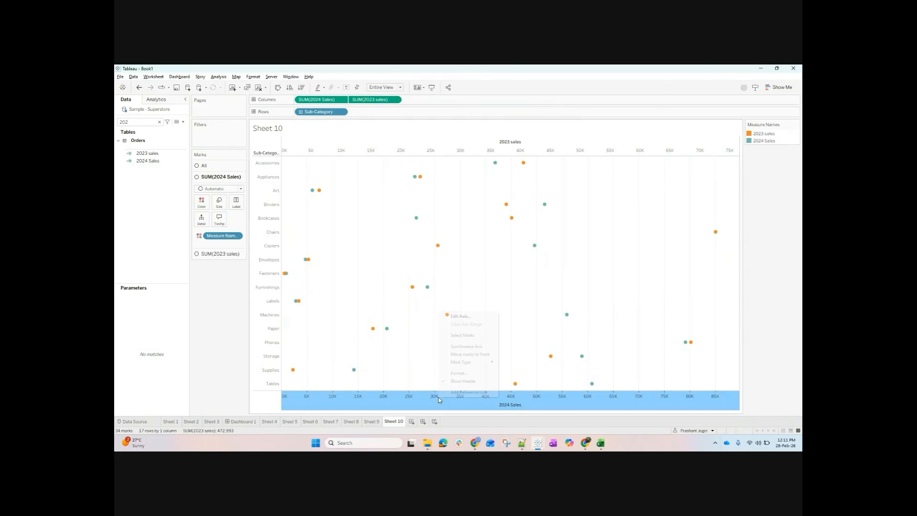
pyautogui.click(474, 347)
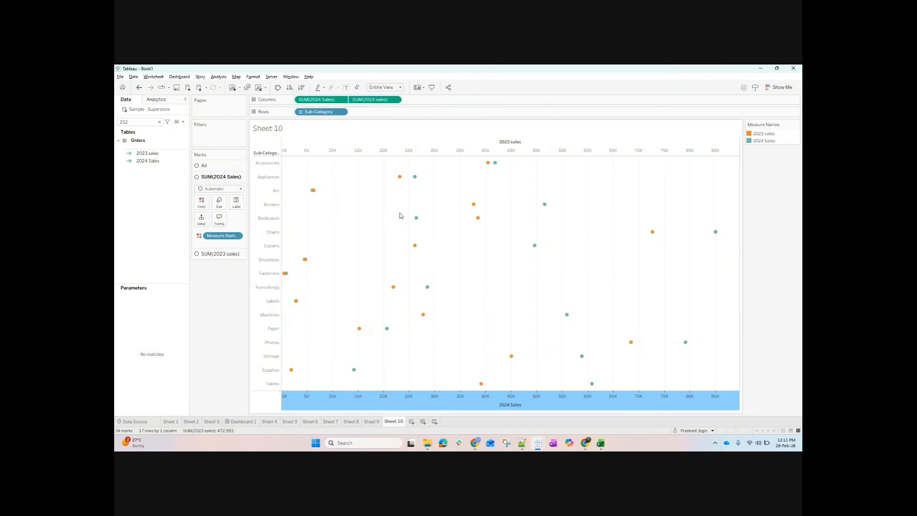
# Swap the chart's axes and swap them back to the horizontal layout, and set all marks to Bar.
pyautogui.click(277, 88)
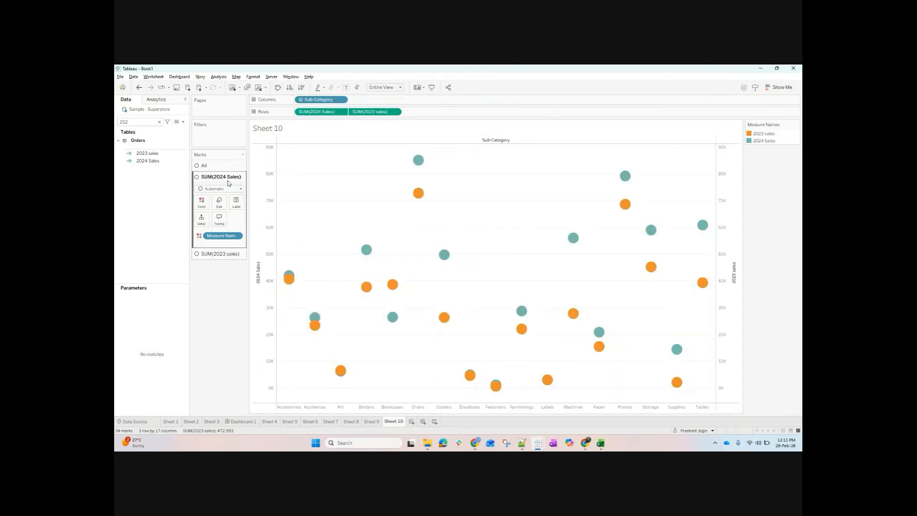
pyautogui.click(212, 167)
pyautogui.click(216, 177)
pyautogui.click(210, 192)
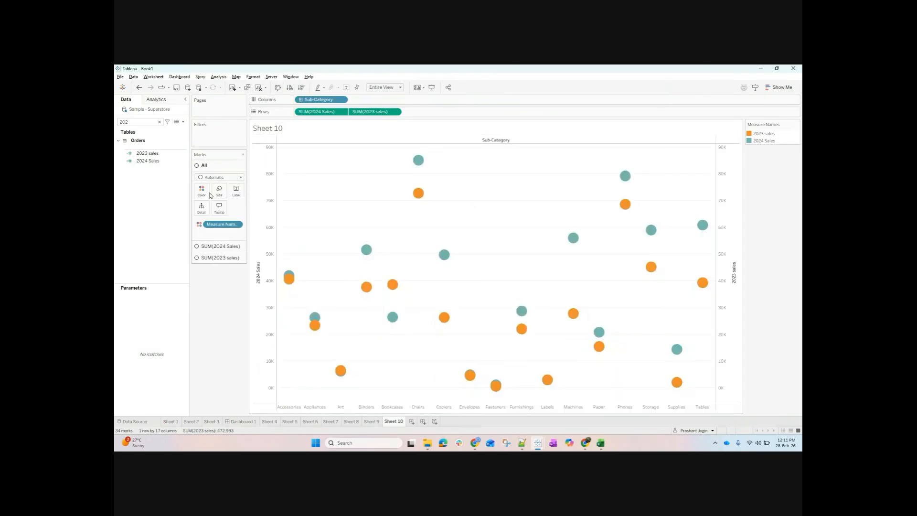
pyautogui.click(278, 88)
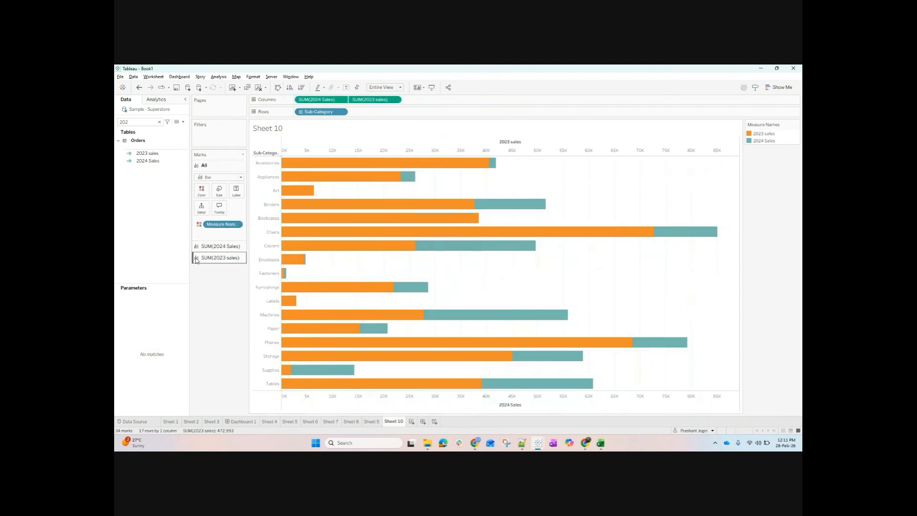
# Adjust the bar sizes so the 2024 Sales bars are much thinner than the 2023 sales bars.
pyautogui.click(218, 190)
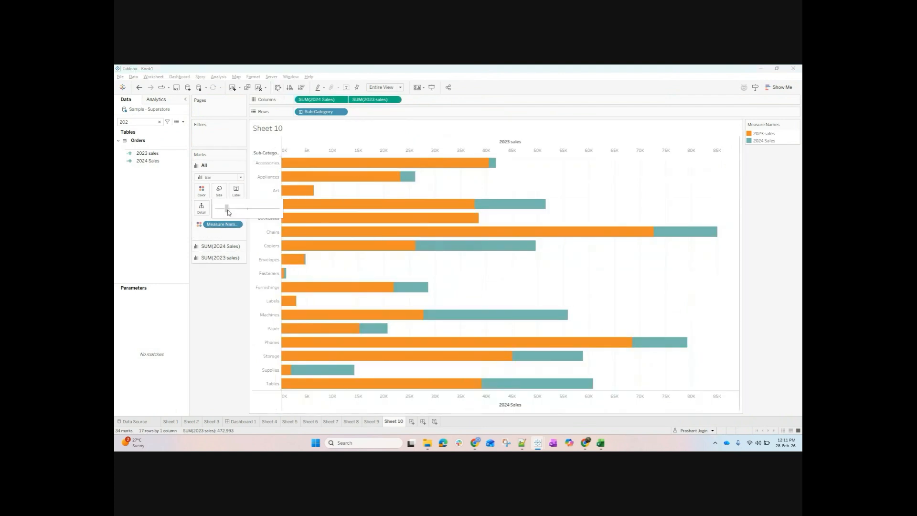
pyautogui.moveTo(247, 211); pyautogui.dragTo(224, 221)
pyautogui.click(219, 246)
pyautogui.click(221, 205)
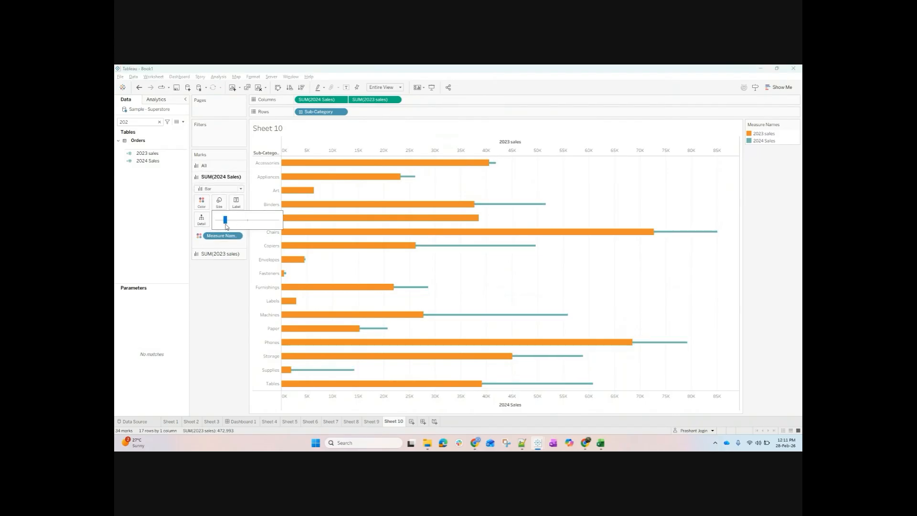
pyautogui.click(319, 268)
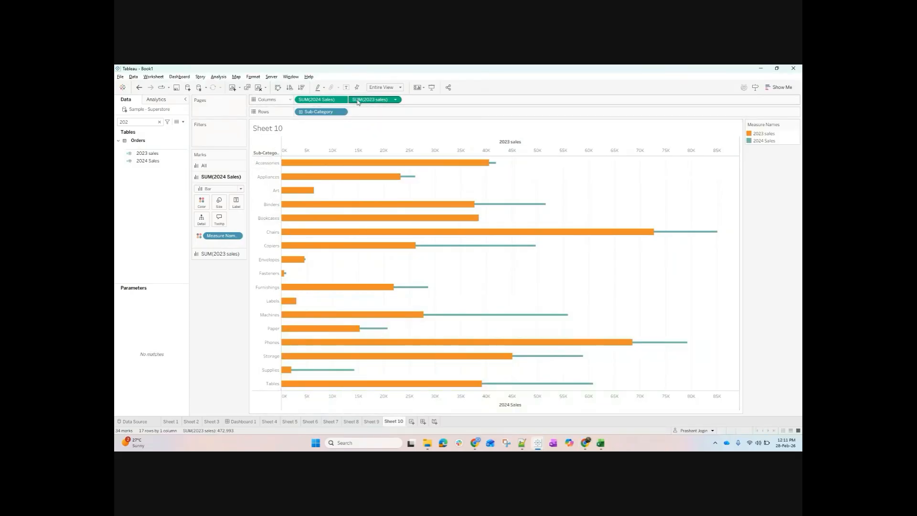
# Remove 2023 sales from Columns and Measure Names from Color, leaving only 2024 Sales by sub-category.
pyautogui.moveTo(362, 101); pyautogui.dragTo(382, 70)
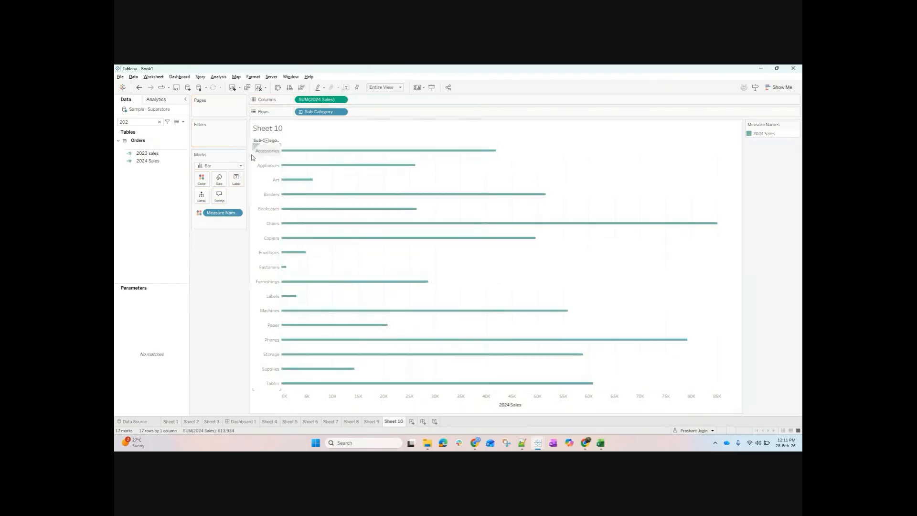
pyautogui.moveTo(199, 215); pyautogui.dragTo(162, 201)
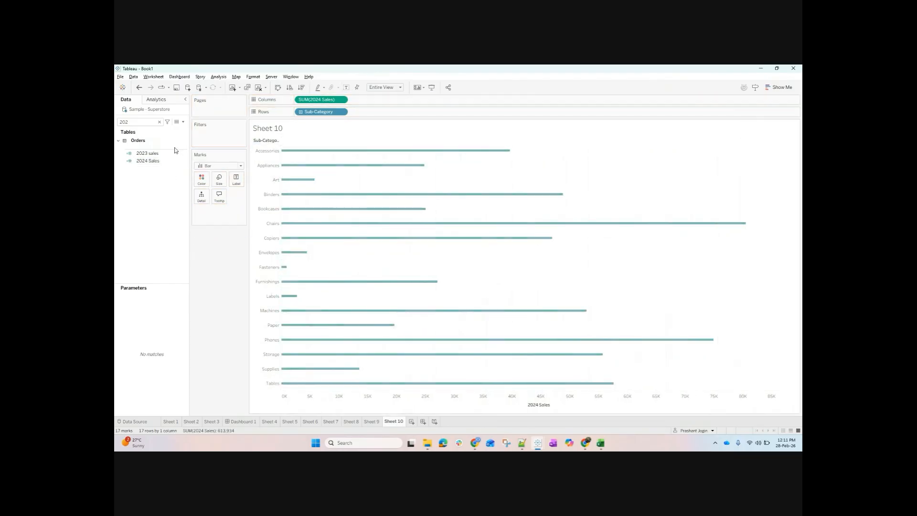
# Add 2023 sales as a detail field on the 2024 Sales bars.
pyautogui.moveTo(147, 153); pyautogui.dragTo(202, 200)
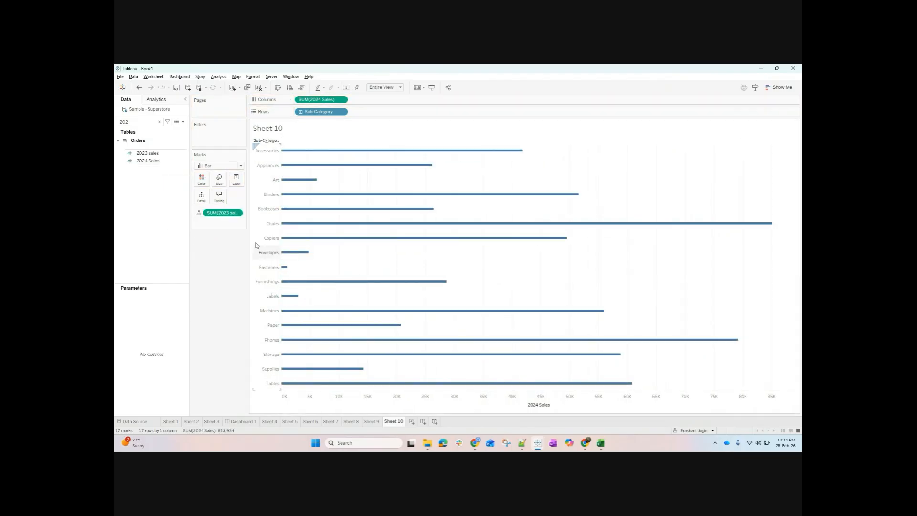
pyautogui.rightClick(355, 401)
pyautogui.click(374, 347)
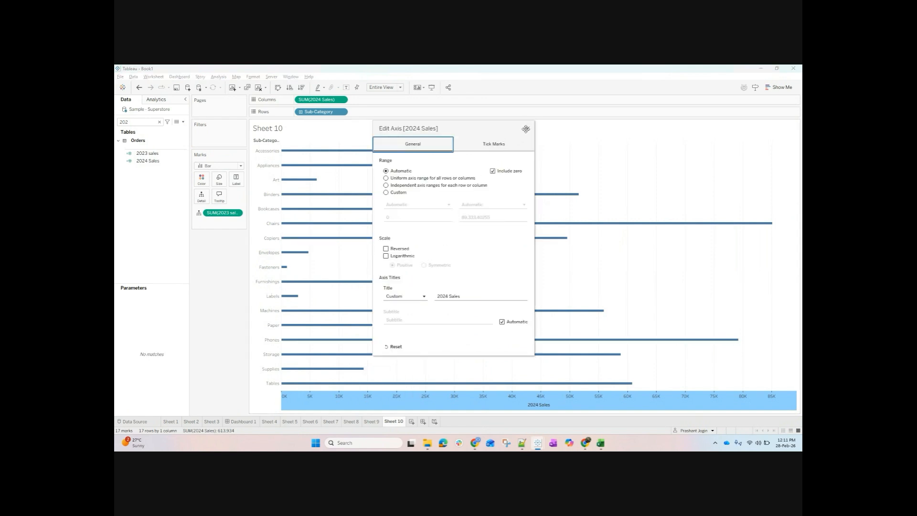
pyautogui.click(525, 128)
# Add a per-cell reference line to the 2024 Sales axis, using the Sum of SUM(2023 sales) as its value.
pyautogui.rightClick(304, 402)
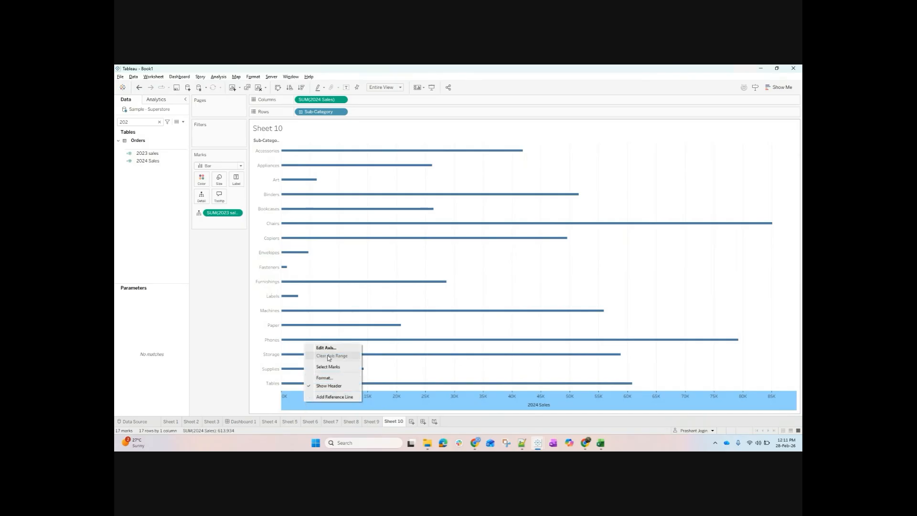
pyautogui.click(334, 397)
pyautogui.click(449, 215)
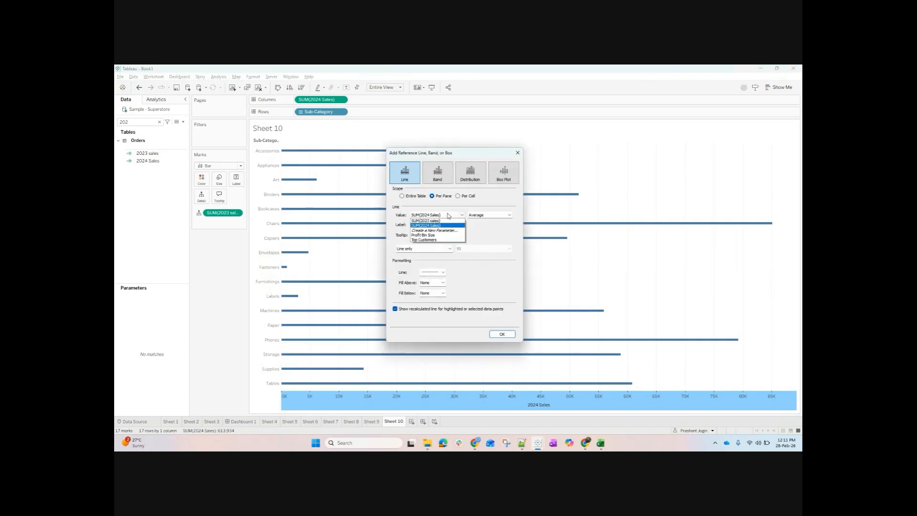
pyautogui.click(427, 220)
pyautogui.click(477, 215)
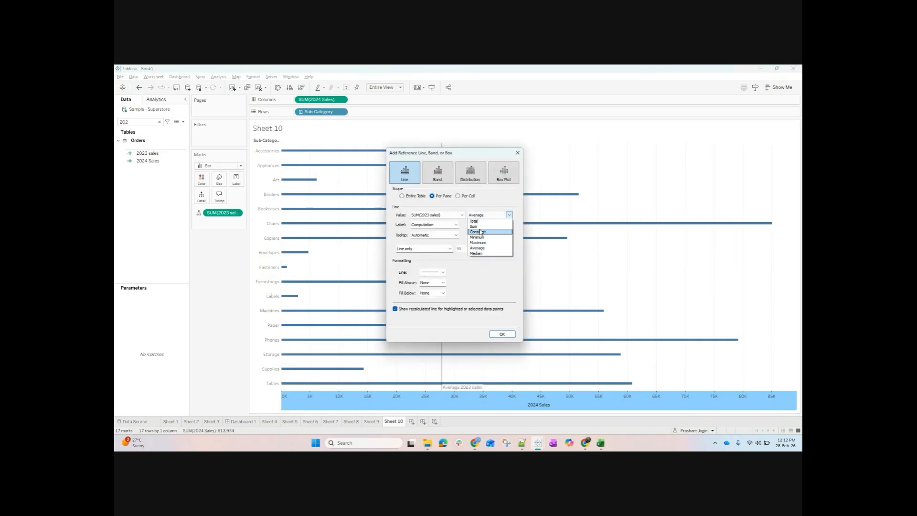
pyautogui.click(480, 226)
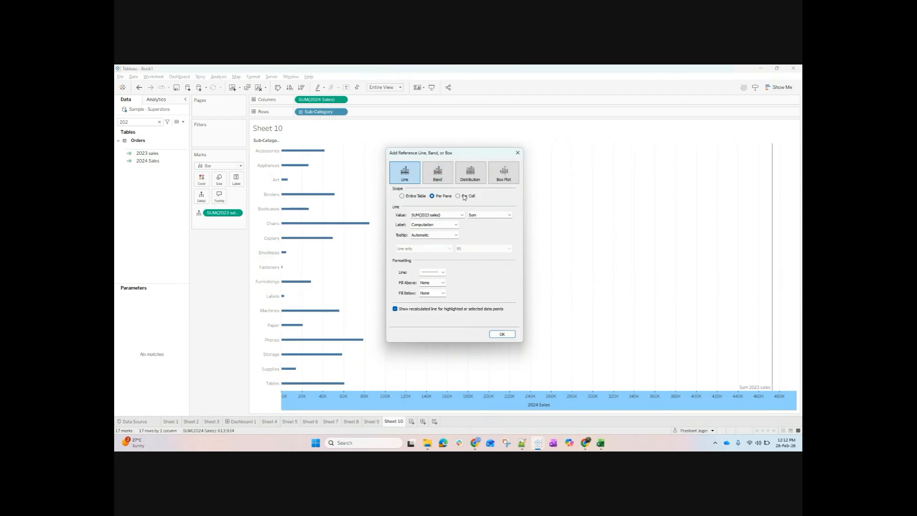
pyautogui.click(463, 196)
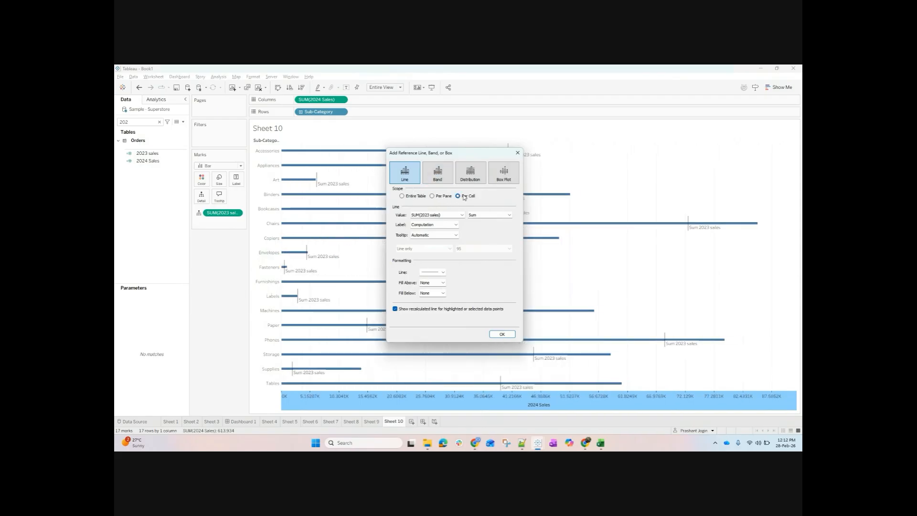
pyautogui.click(500, 335)
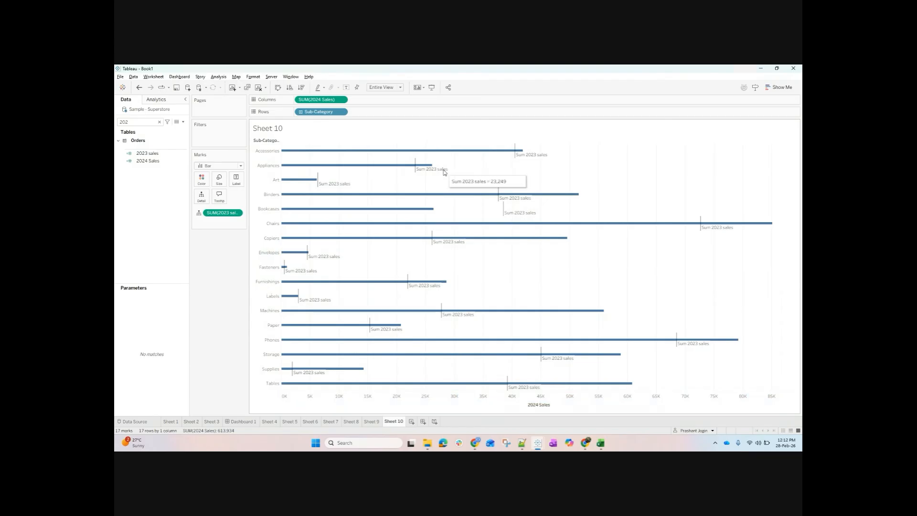
# Make the 2024 Sales bars noticeably thicker.
pyautogui.click(218, 180)
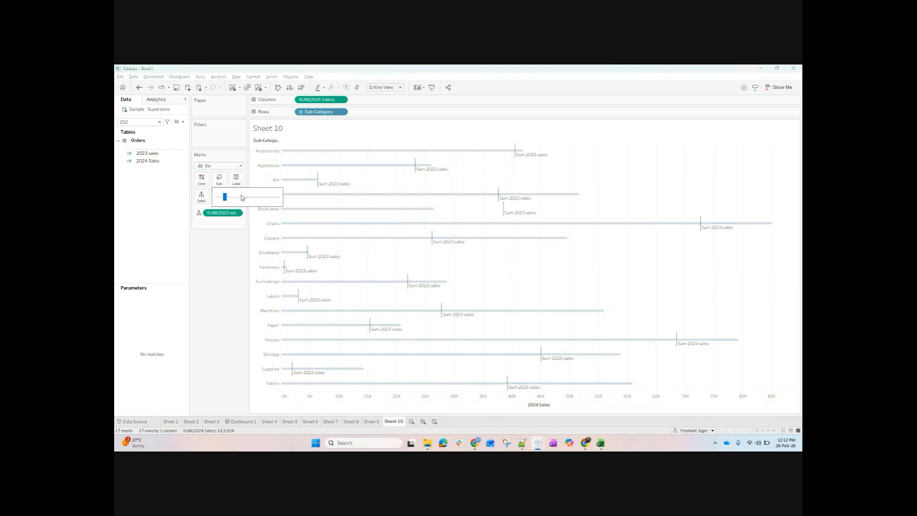
pyautogui.moveTo(224, 197); pyautogui.dragTo(247, 199)
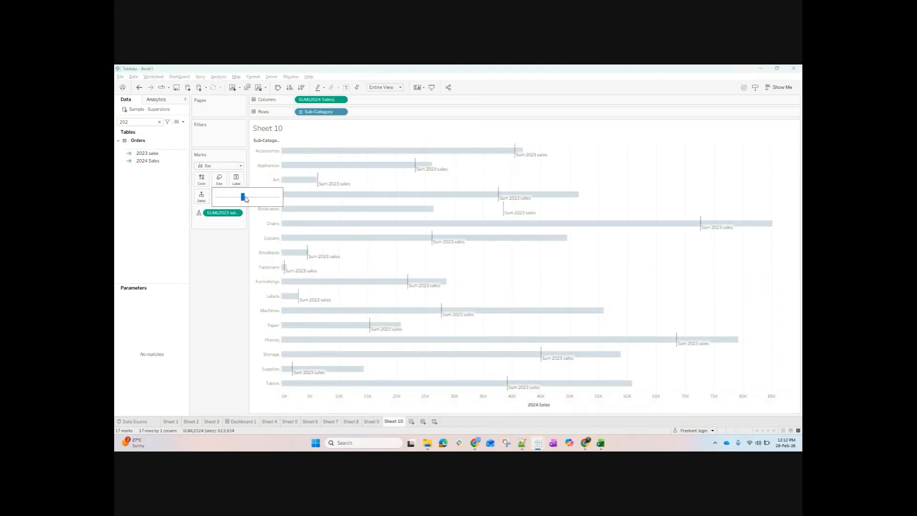
pyautogui.click(445, 172)
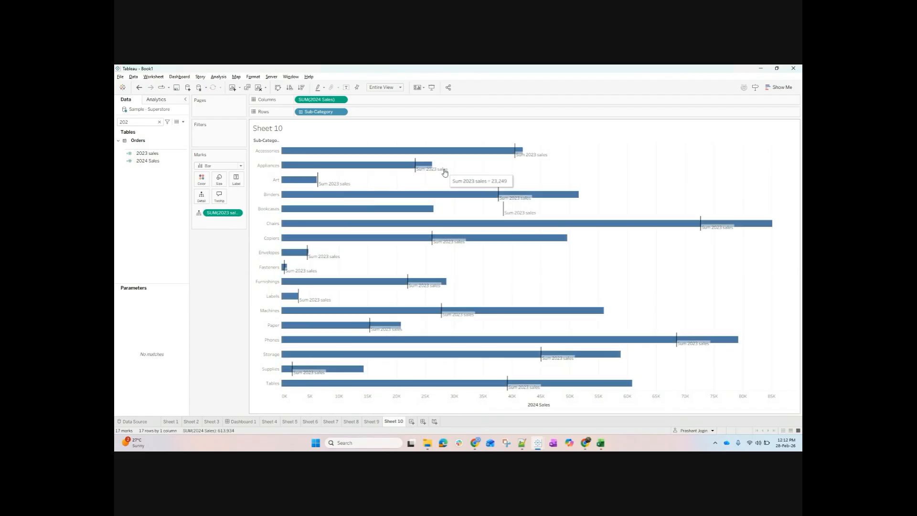
pyautogui.click(415, 173)
pyautogui.click(649, 133)
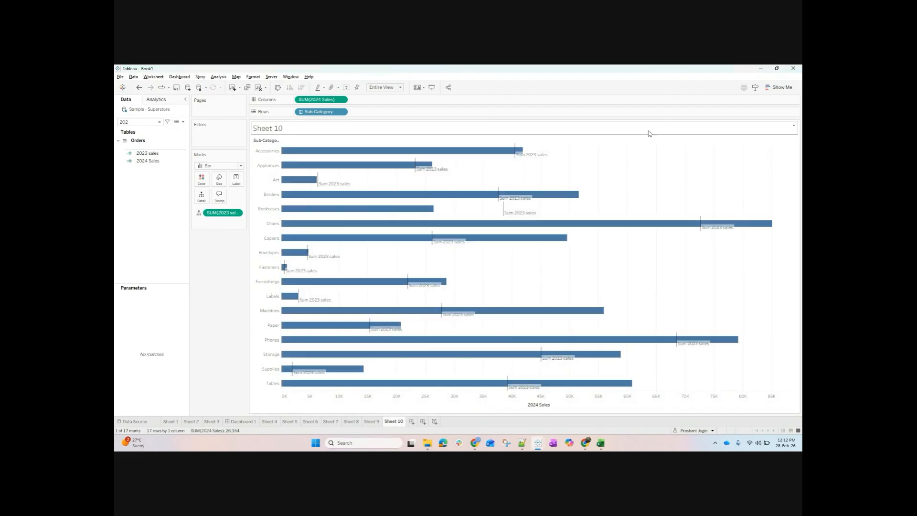
# Format the 2023 sales reference lines in brown with a line opacity of about 62%.
pyautogui.click(514, 158)
pyautogui.click(546, 158)
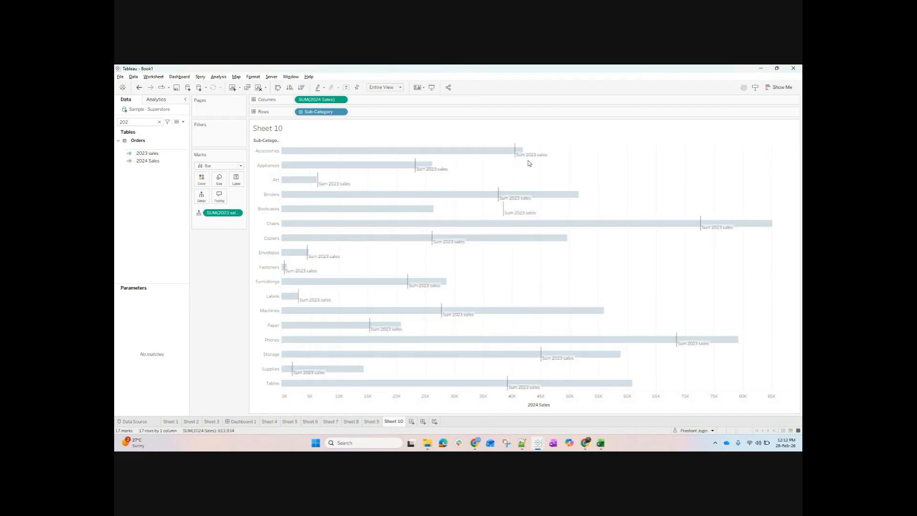
pyautogui.click(517, 153)
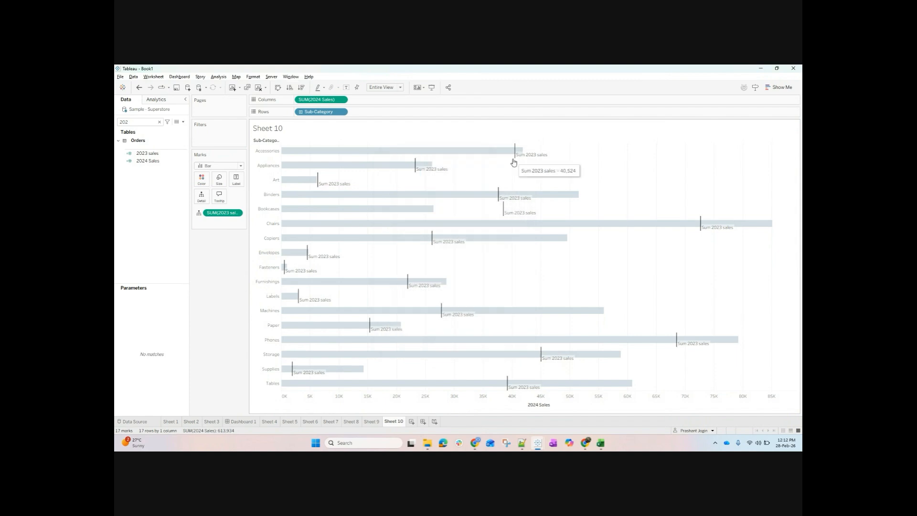
pyautogui.click(516, 160)
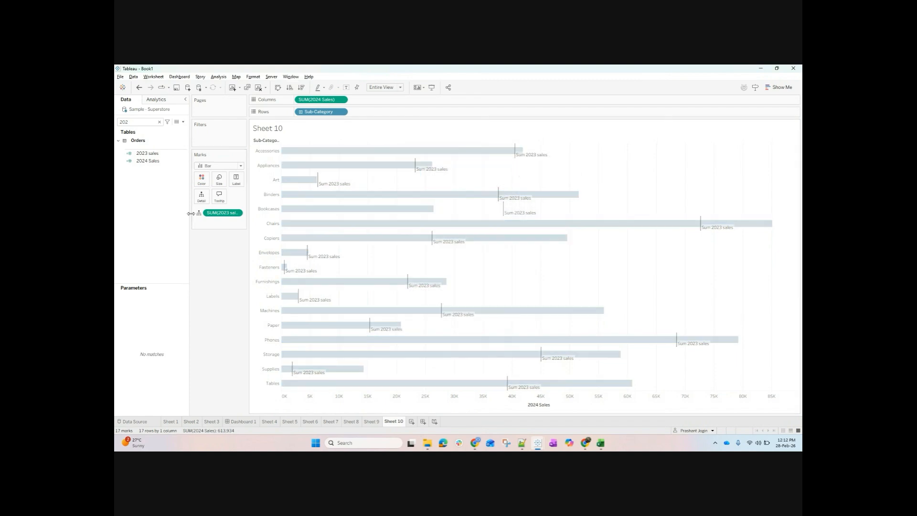
pyautogui.click(515, 160)
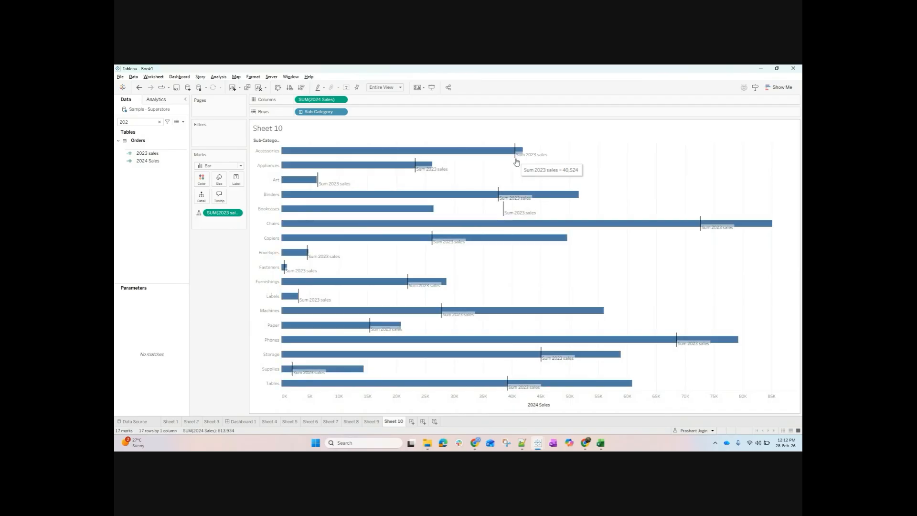
pyautogui.click(516, 160)
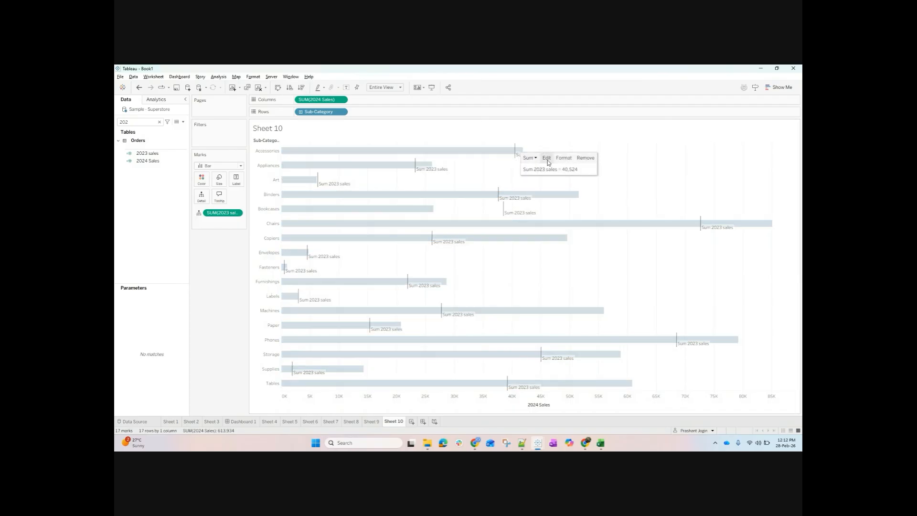
pyautogui.click(561, 160)
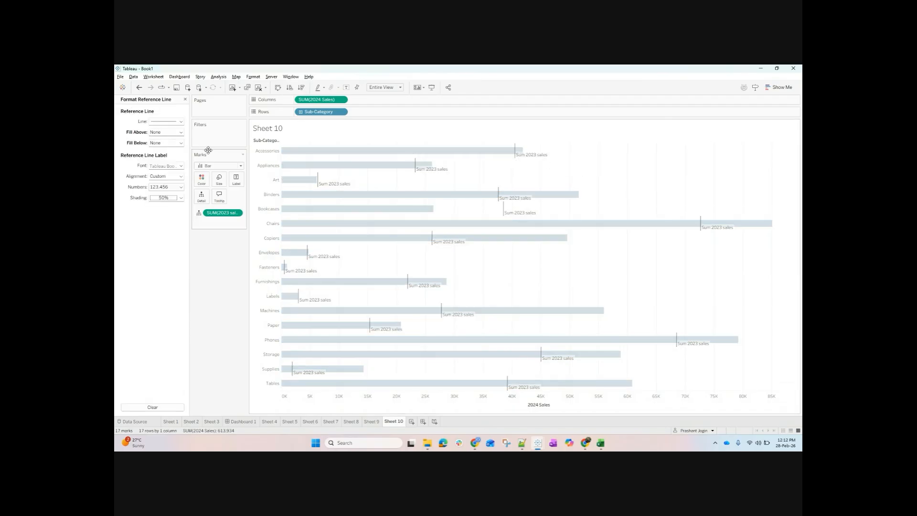
pyautogui.click(157, 166)
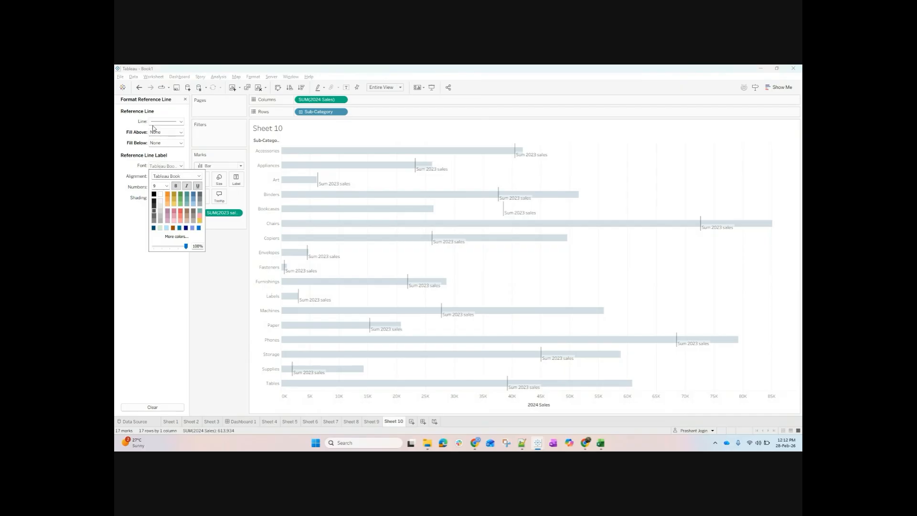
pyautogui.click(163, 121)
pyautogui.click(168, 180)
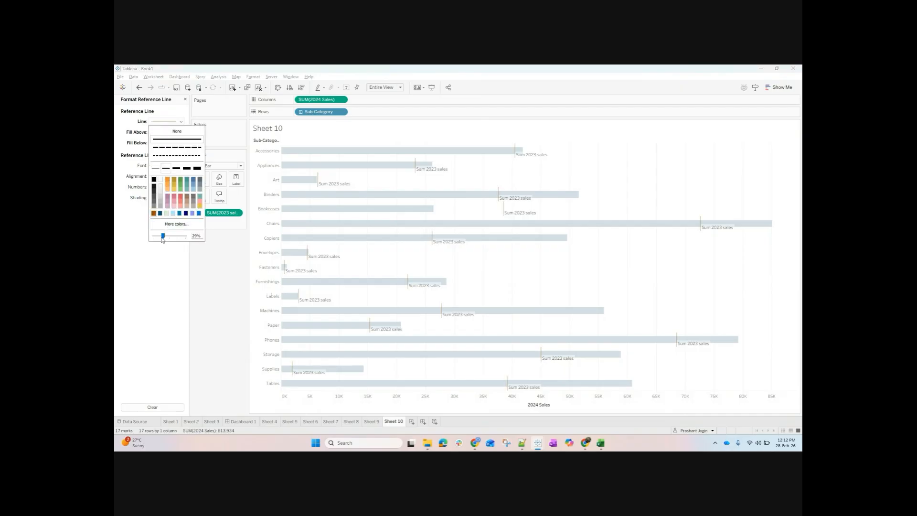
pyautogui.moveTo(162, 239); pyautogui.dragTo(175, 242)
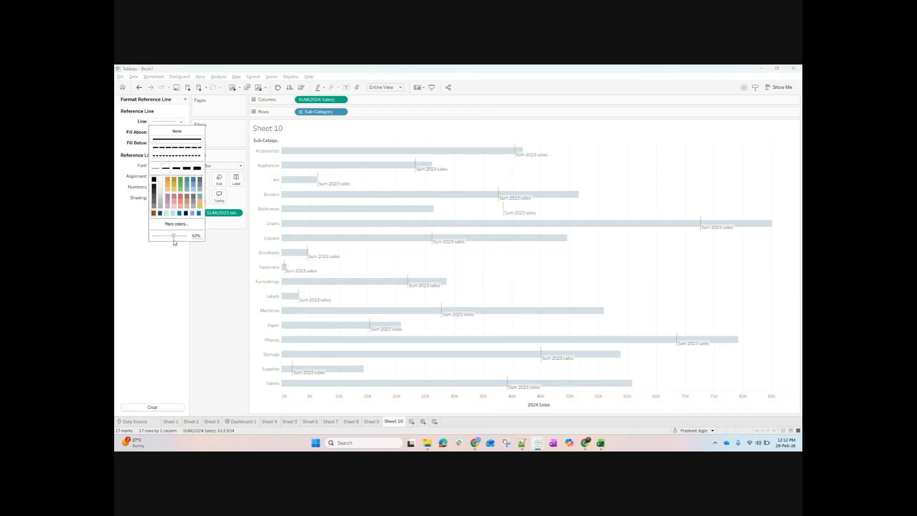
pyautogui.click(212, 309)
# Set the label of the 2023 sales reference line to None.
pyautogui.click(321, 261)
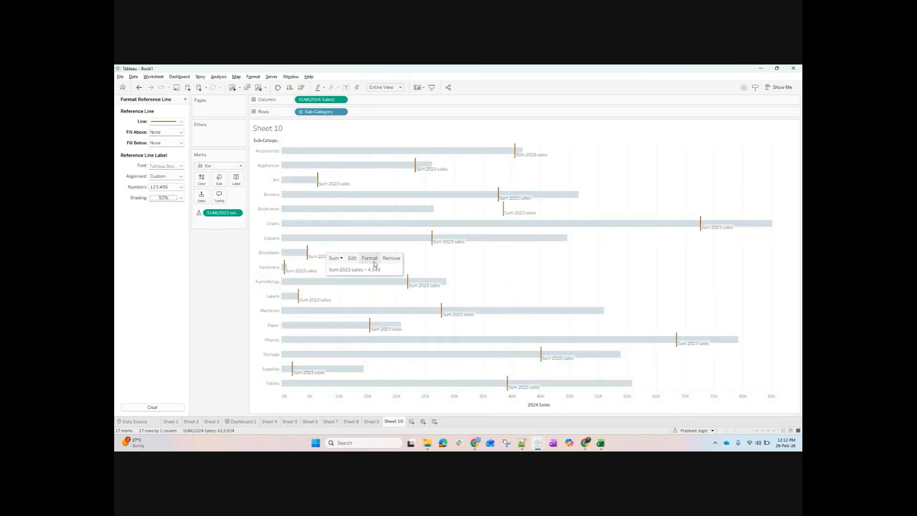
pyautogui.click(352, 259)
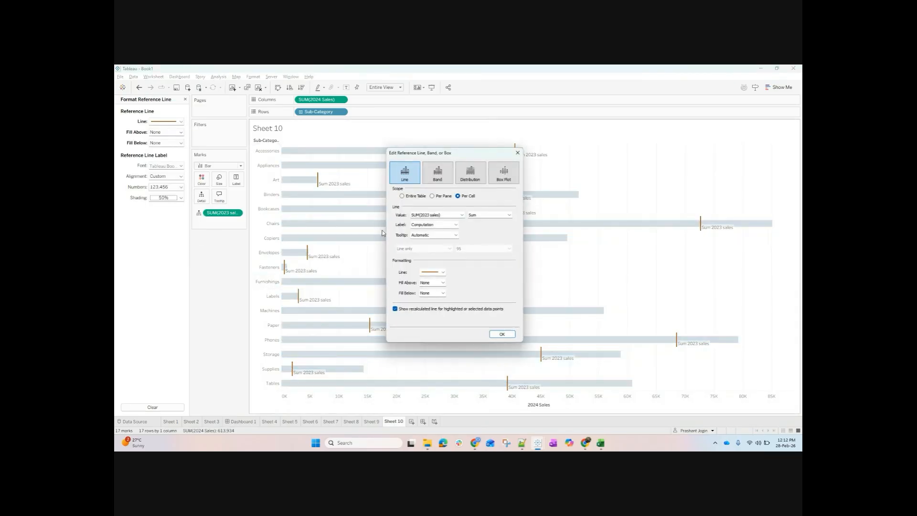
pyautogui.click(431, 225)
pyautogui.click(429, 232)
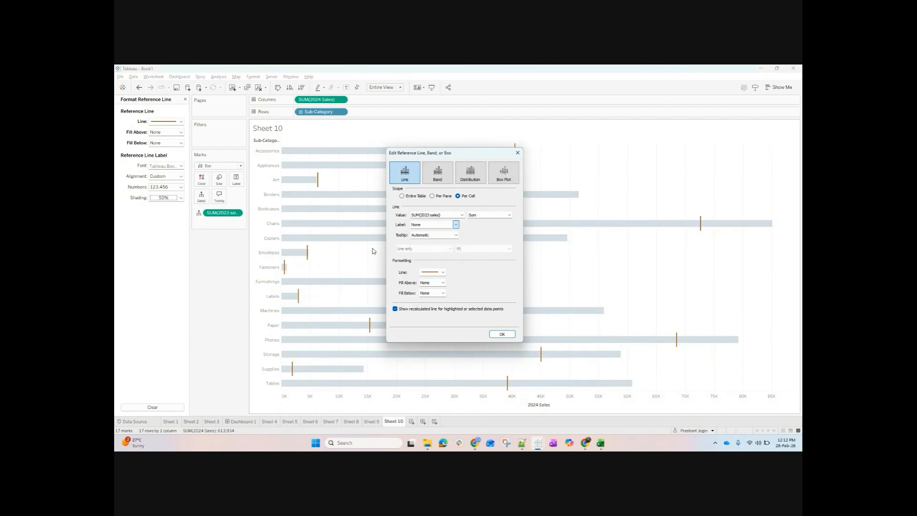
pyautogui.click(502, 334)
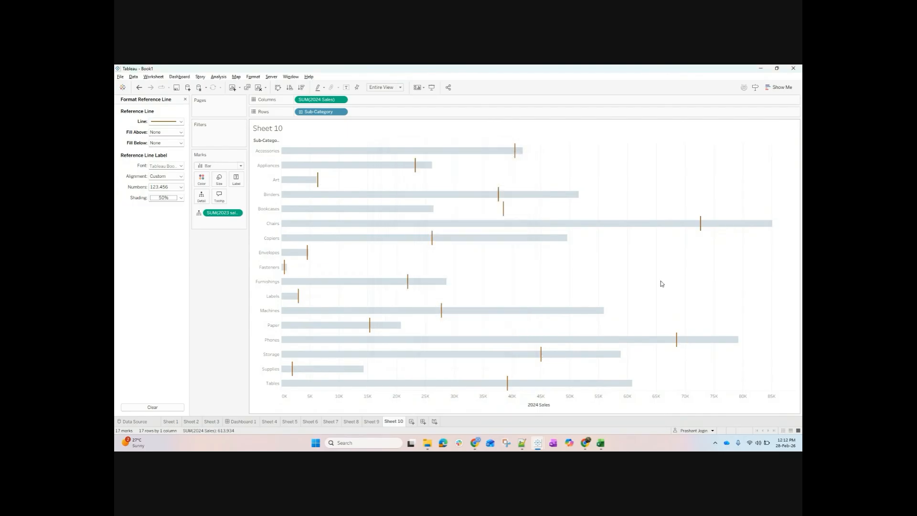
pyautogui.hotkey('alt', 'Tab')
pyautogui.hotkey('alt', 'Tab')
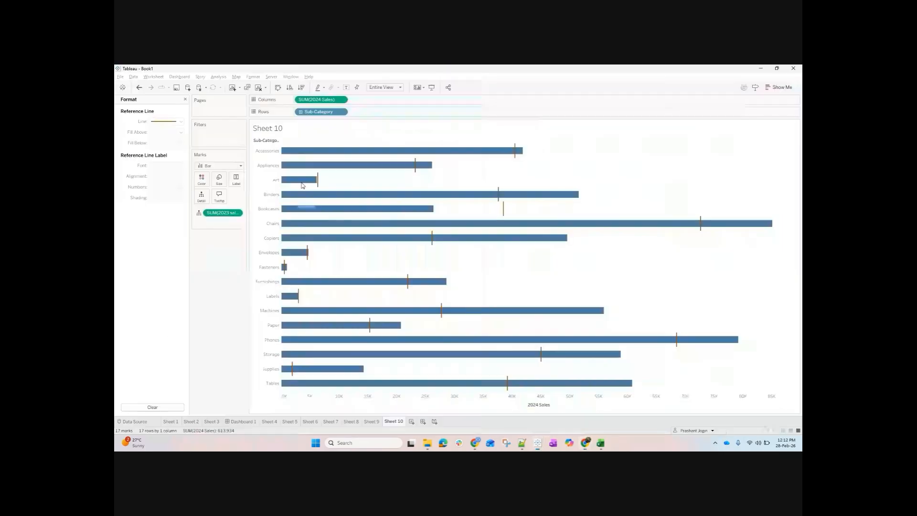
# Recolor the 2024 Sales bars to a light violet-blue and close the reference line formatting options.
pyautogui.click(201, 179)
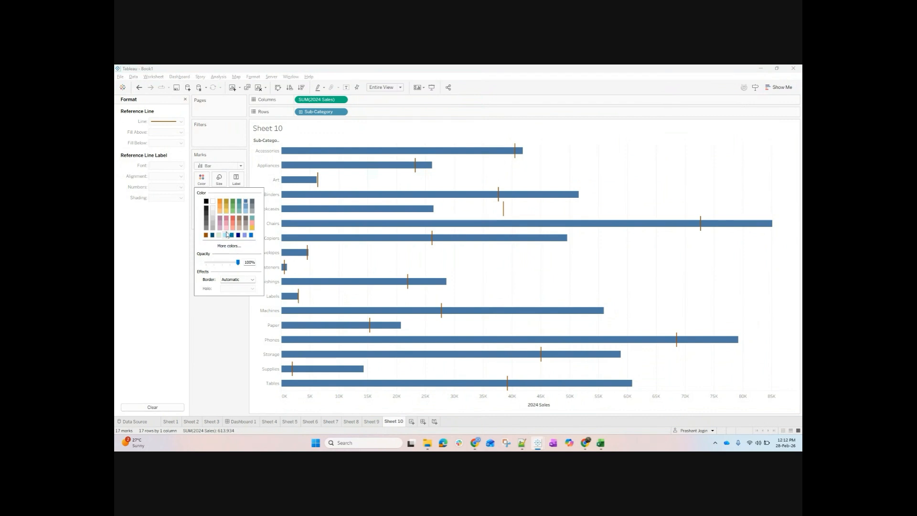
pyautogui.click(220, 224)
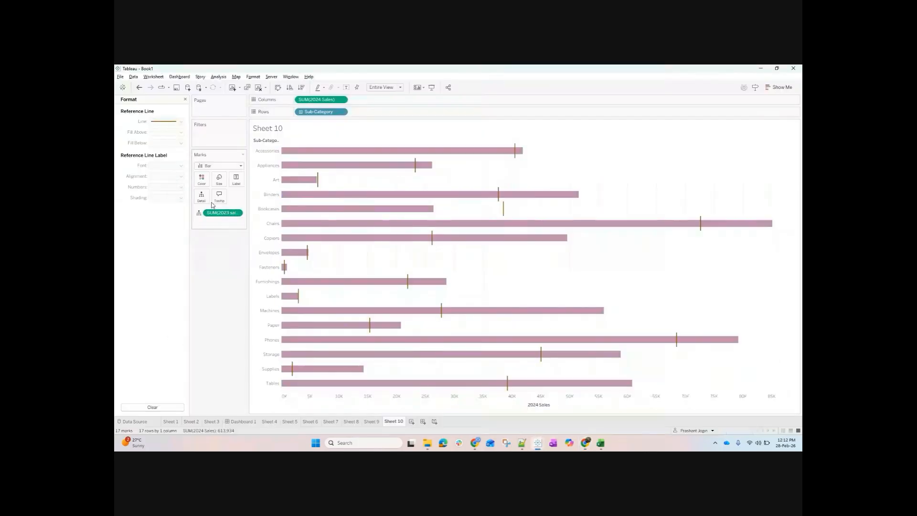
pyautogui.click(201, 179)
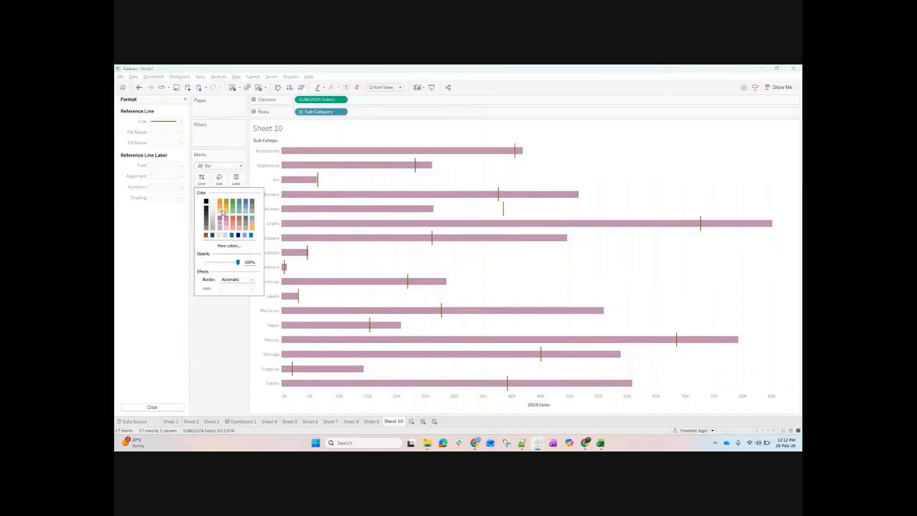
pyautogui.click(244, 235)
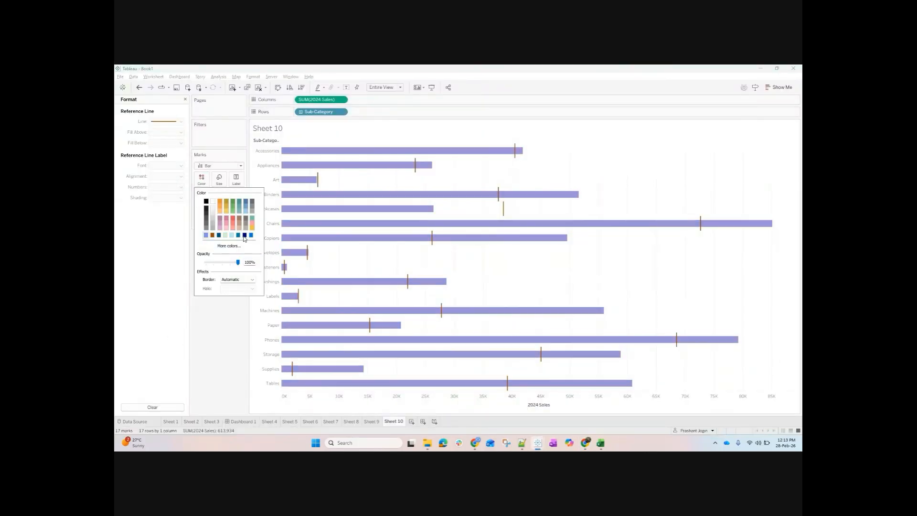
pyautogui.click(593, 206)
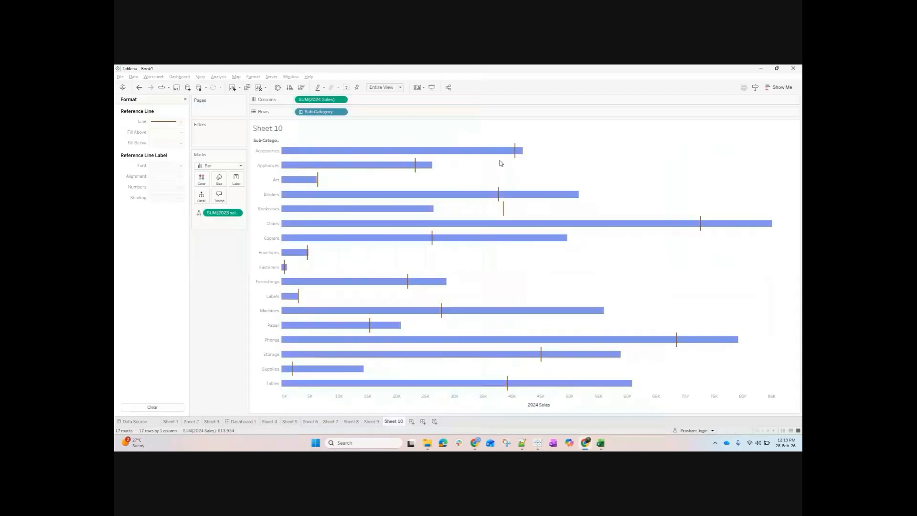
pyautogui.click(185, 100)
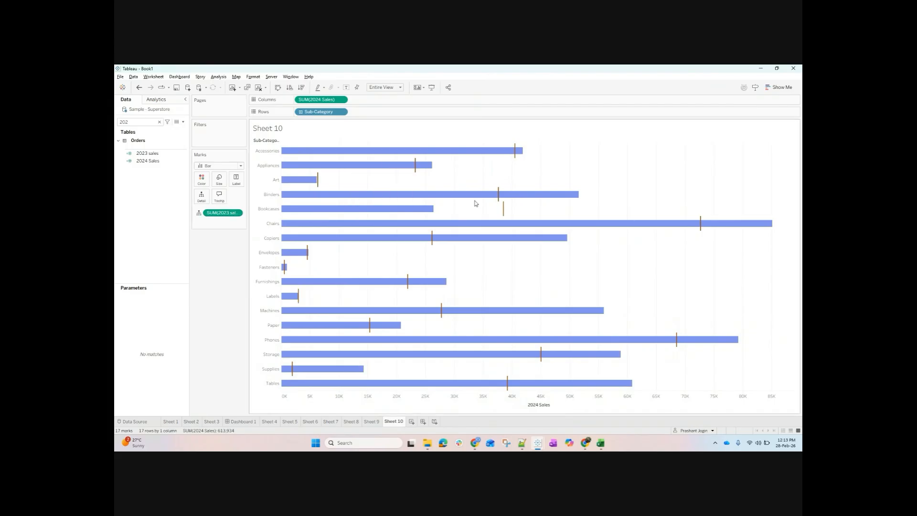
pyautogui.click(776, 88)
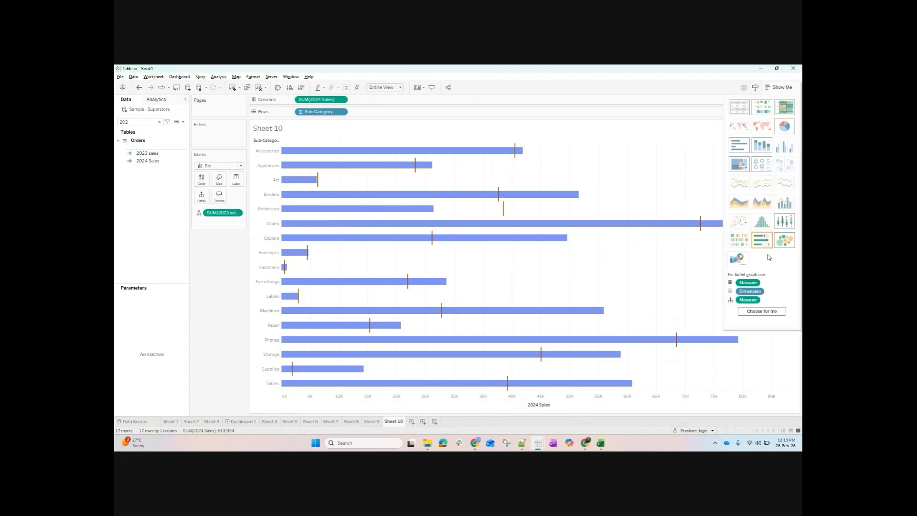
pyautogui.click(778, 87)
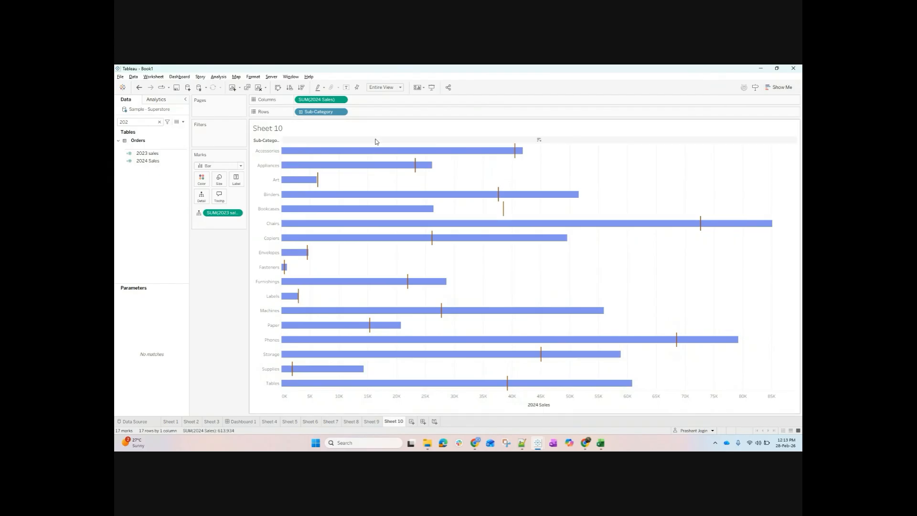
pyautogui.click(154, 162)
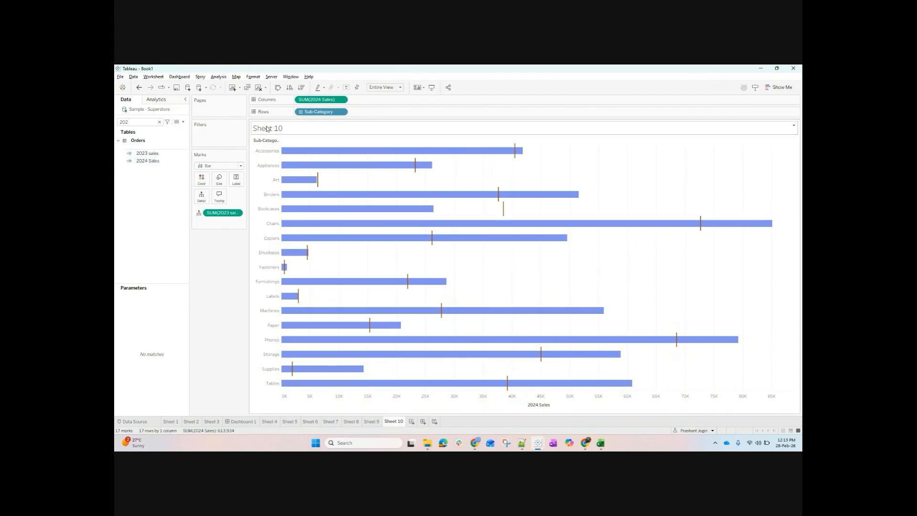
# Clear Sheet 10 and place Sub-Category on Columns.
pyautogui.click(259, 87)
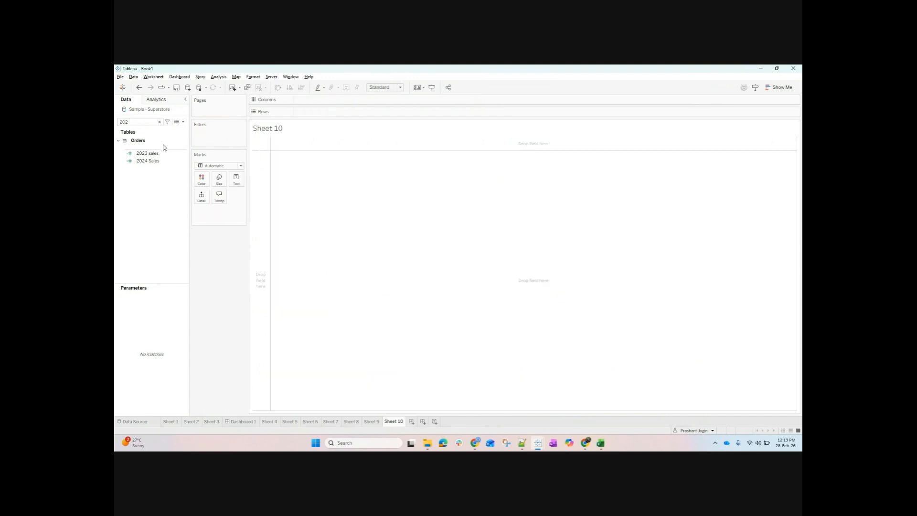
pyautogui.click(148, 122)
pyautogui.write('sub')
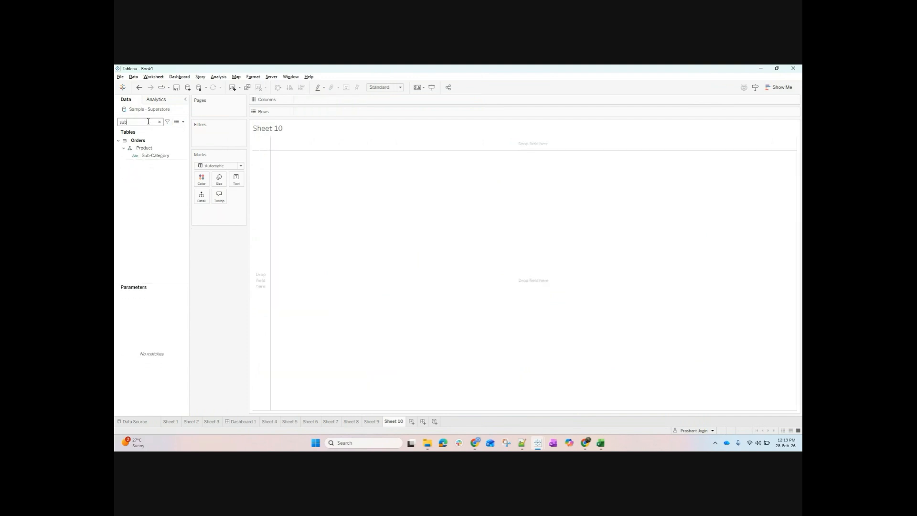
pyautogui.moveTo(156, 156); pyautogui.dragTo(323, 102)
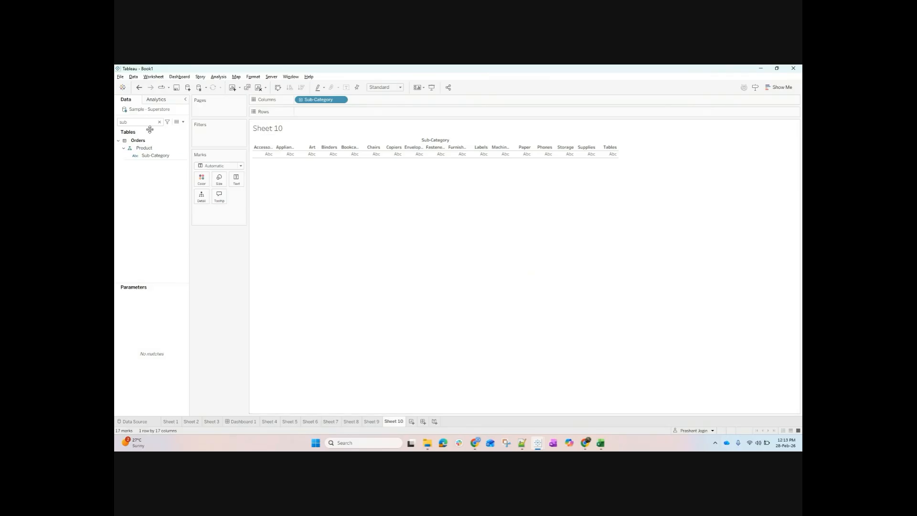
# Find the 2024 Sales field and place it on Rows.
pyautogui.hotkey('ctrl', 'a')
pyautogui.write('203')
pyautogui.press('BackSpace')
pyautogui.write('24')
pyautogui.moveTo(161, 154); pyautogui.dragTo(321, 115)
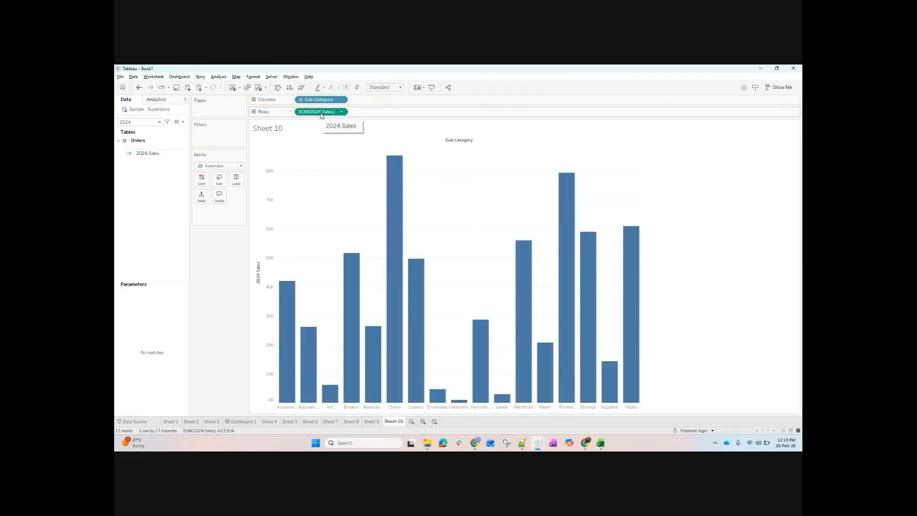
# Swap rows and columns to make the bars horizontal and fit the chart to Entire View.
pyautogui.moveTo(348, 389)
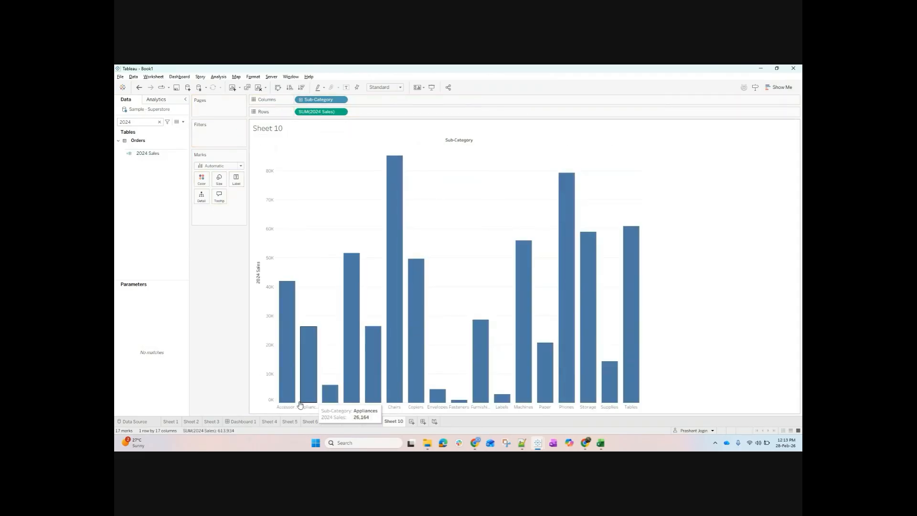
pyautogui.click(277, 91)
pyautogui.click(381, 89)
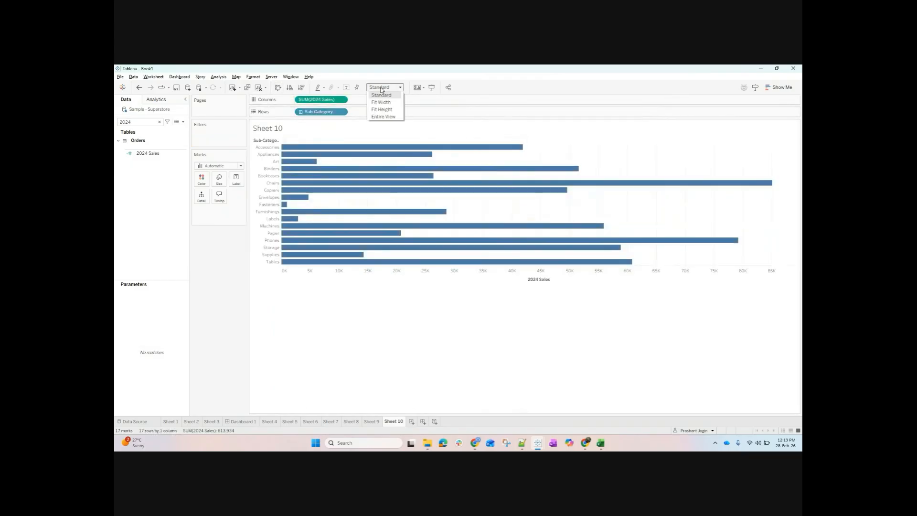
pyautogui.click(384, 117)
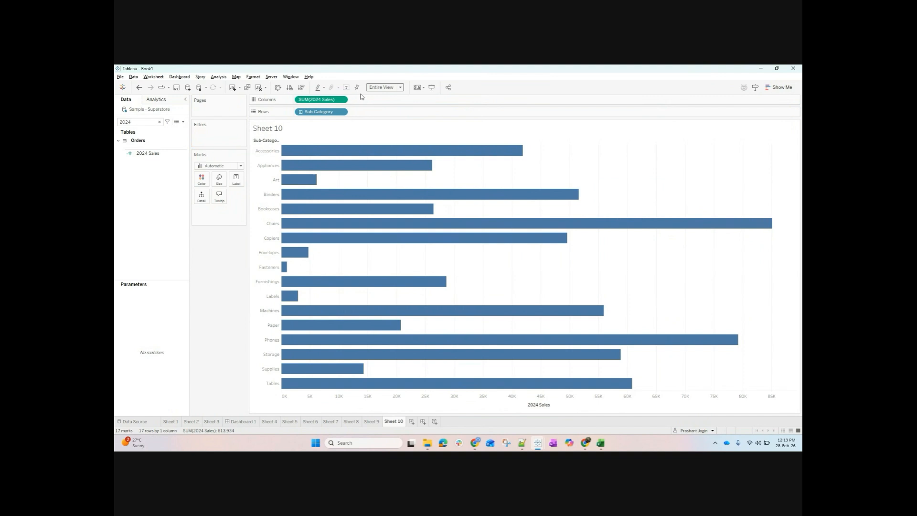
# Find the 2023 sales field and add it to the marks as Detail.
pyautogui.click(139, 123)
pyautogui.press('BackSpace')
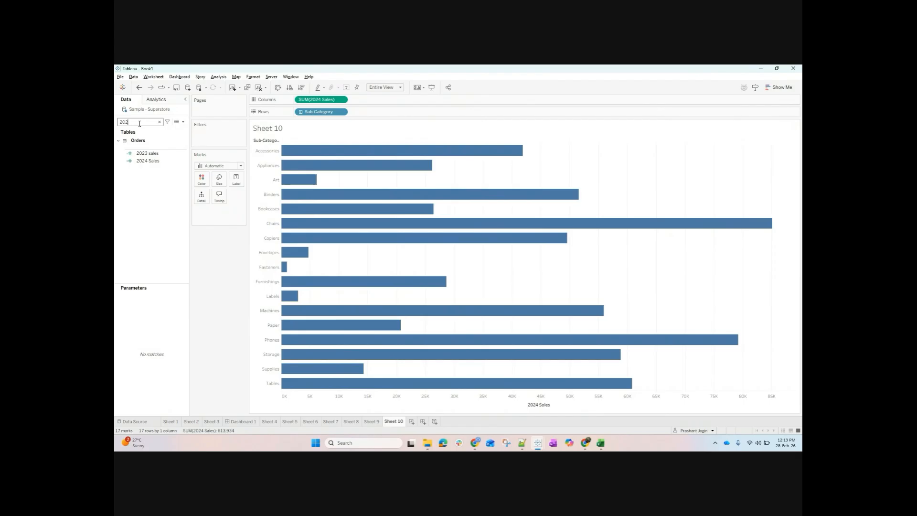
pyautogui.write('3')
pyautogui.moveTo(161, 156); pyautogui.dragTo(195, 196)
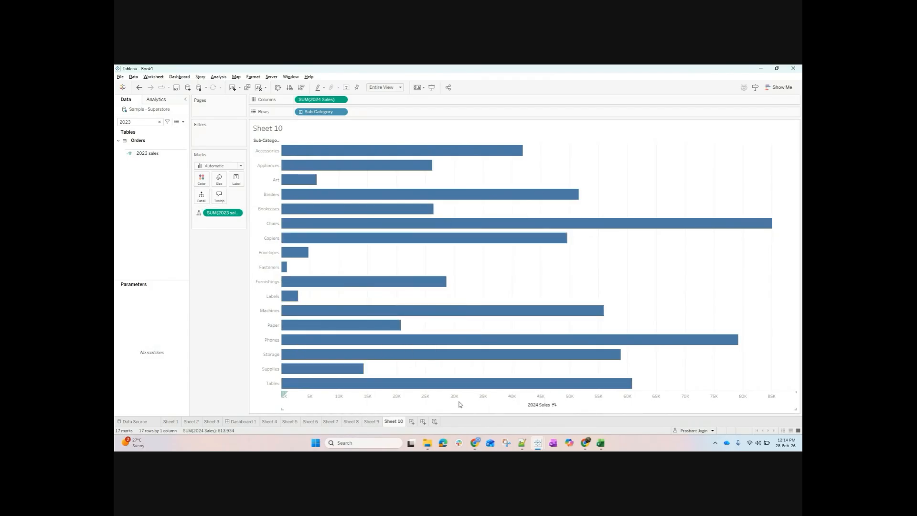
# Add a reference line to the 2024 Sales axis with SUM(2023 sales) as its value, keeping the dialog clear of the bars.
pyautogui.click(489, 398)
pyautogui.rightClick(489, 400)
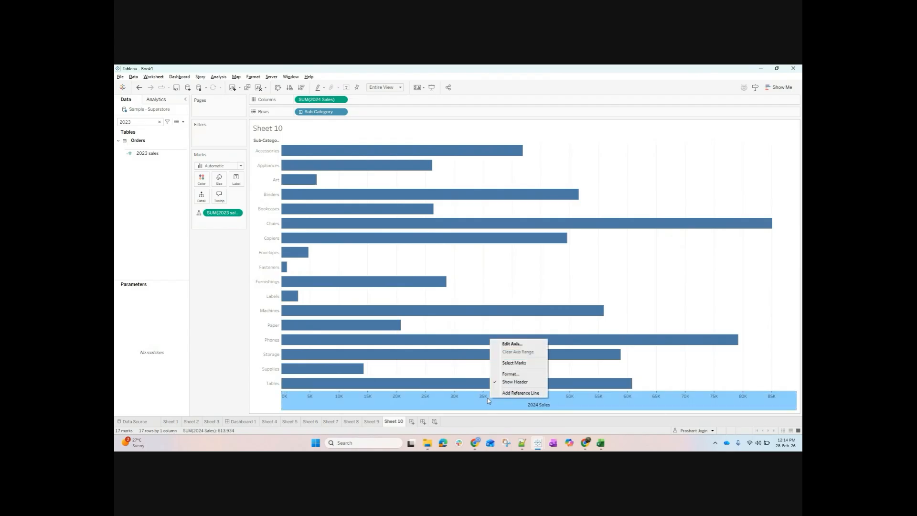
pyautogui.click(454, 408)
pyautogui.rightClick(453, 407)
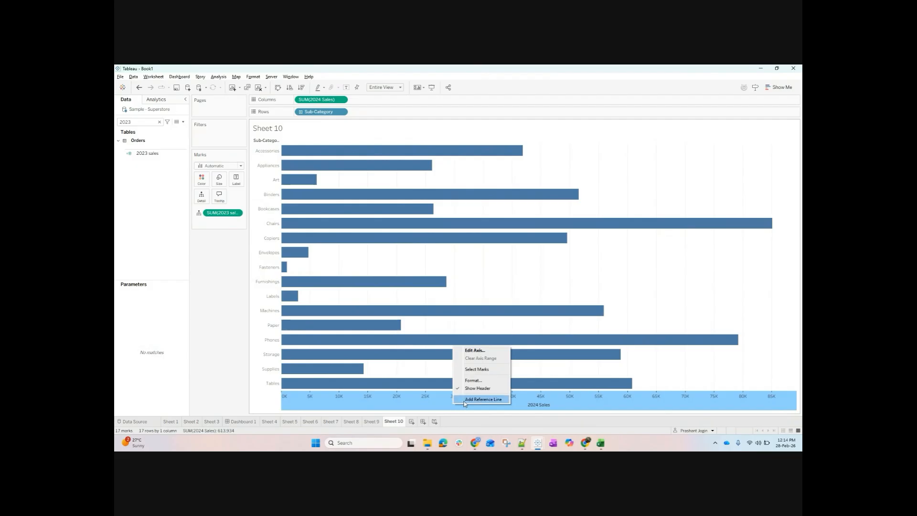
pyautogui.click(465, 399)
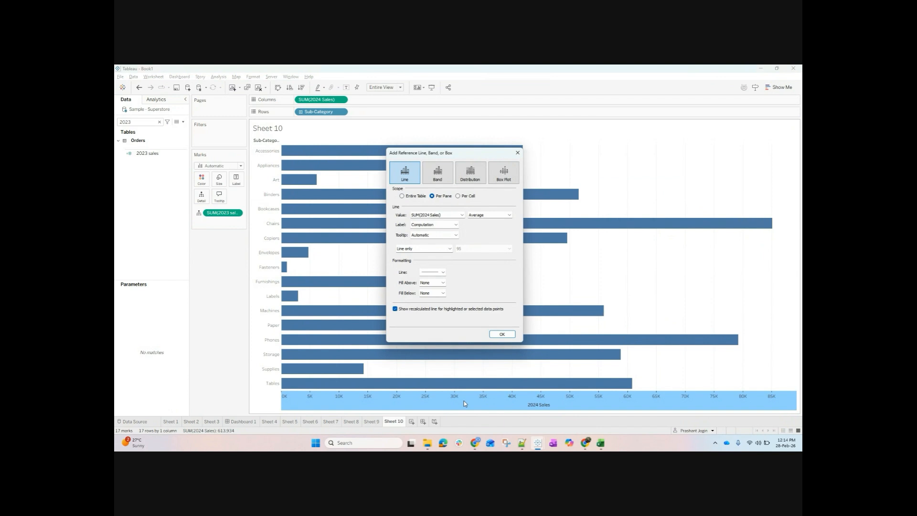
pyautogui.click(448, 216)
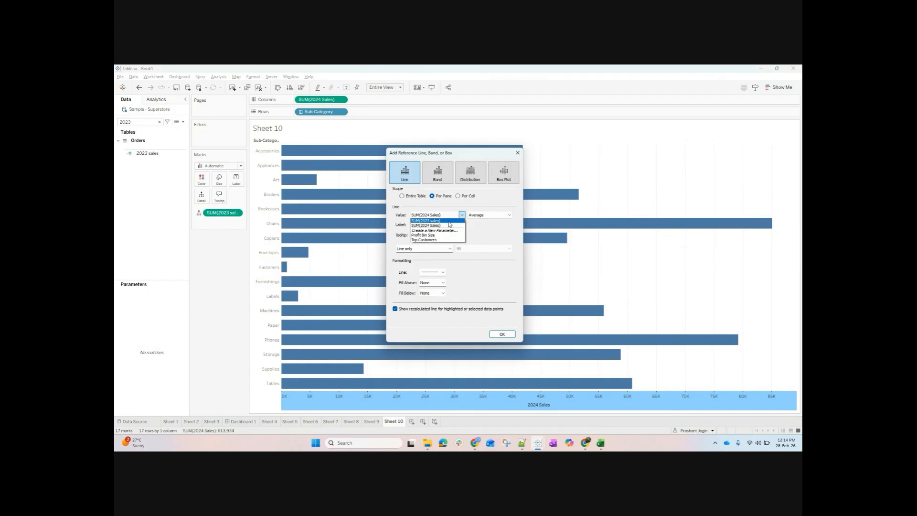
pyautogui.click(449, 221)
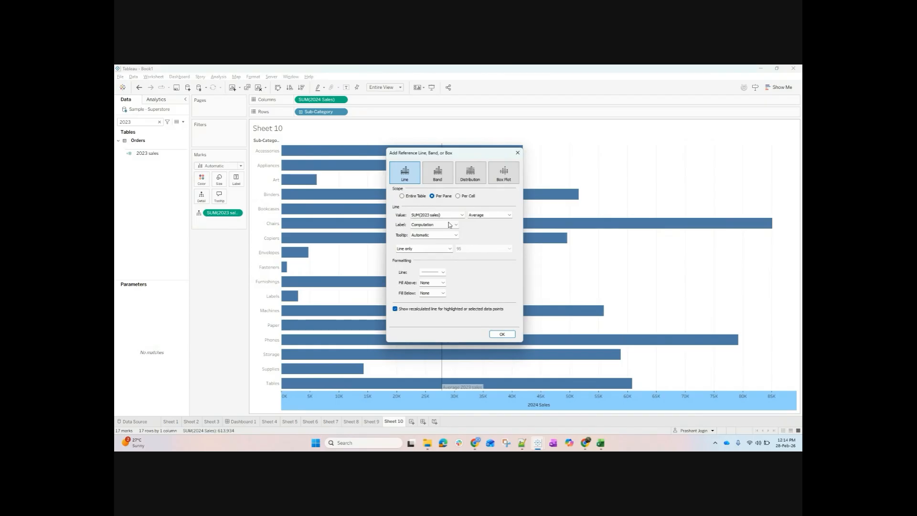
pyautogui.moveTo(461, 154); pyautogui.dragTo(619, 142)
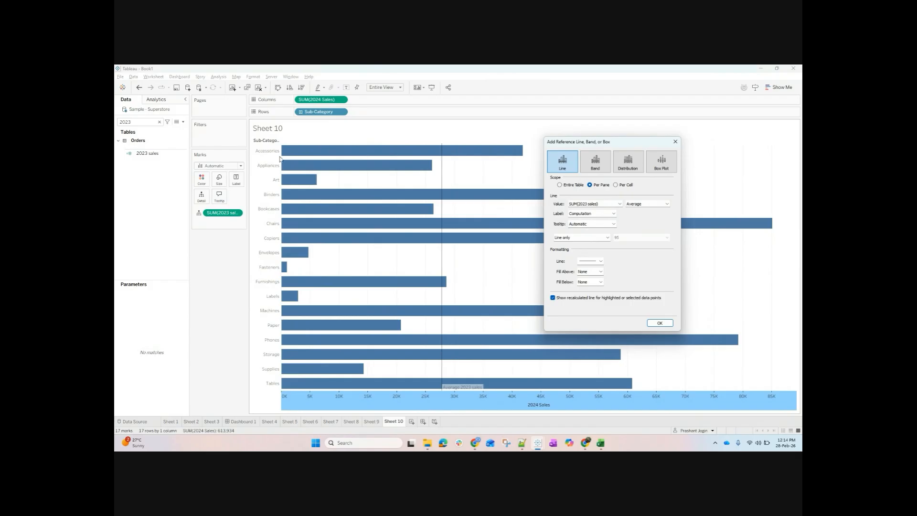
# Set the reference line's scope to Per Cell and its aggregation to Sum.
pyautogui.click(627, 186)
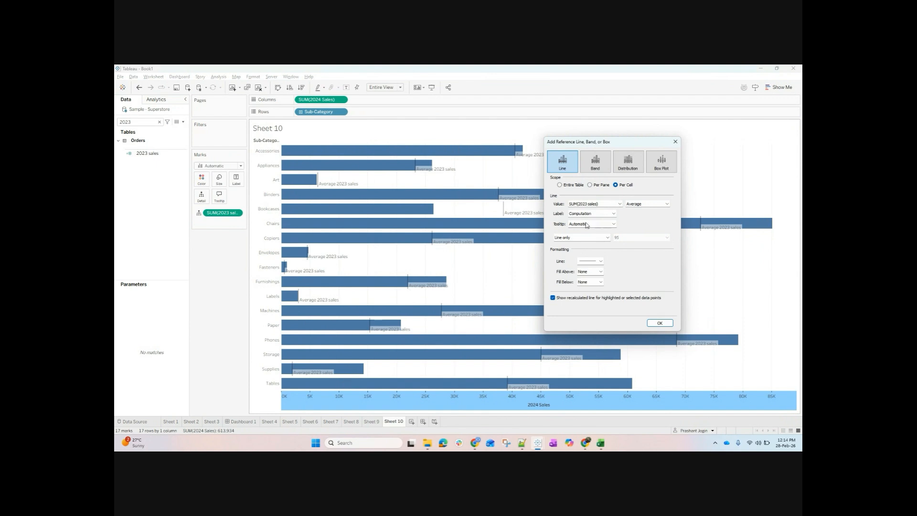
pyautogui.click(642, 205)
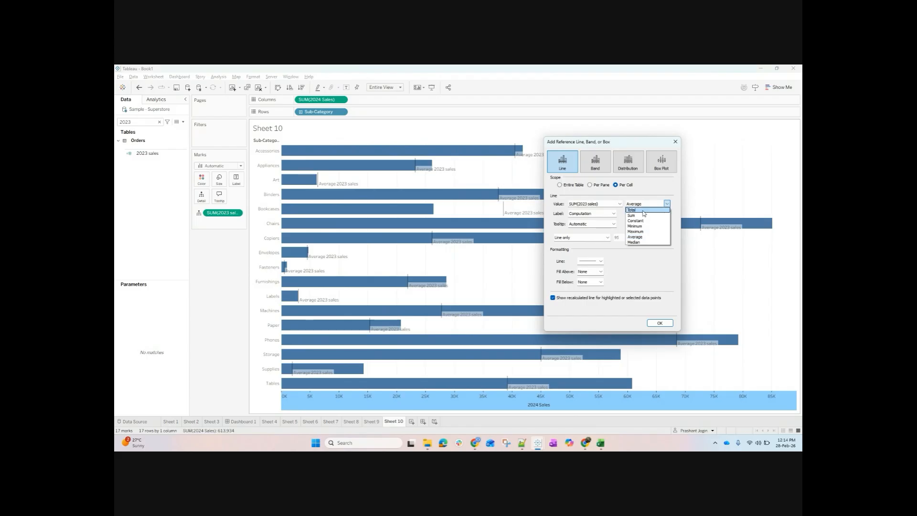
pyautogui.click(644, 216)
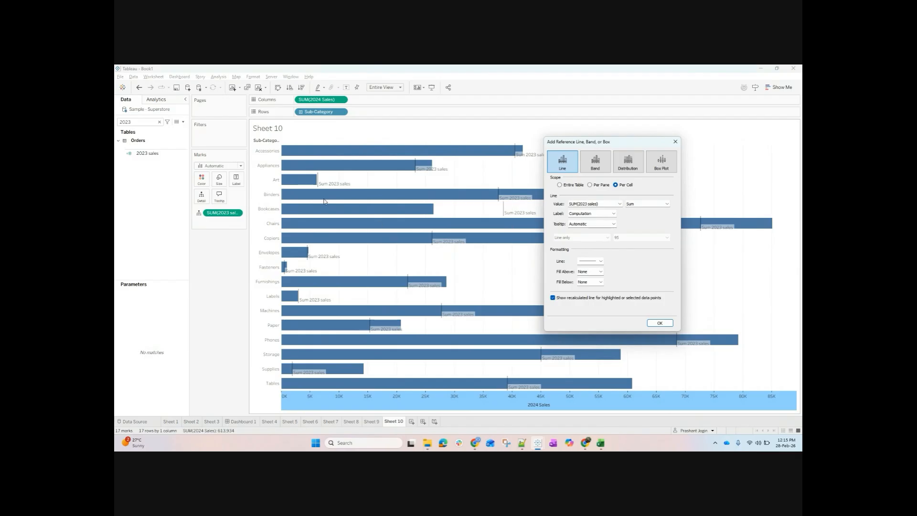
# Try the None, Value and Computation label options for the reference line.
pyautogui.click(570, 216)
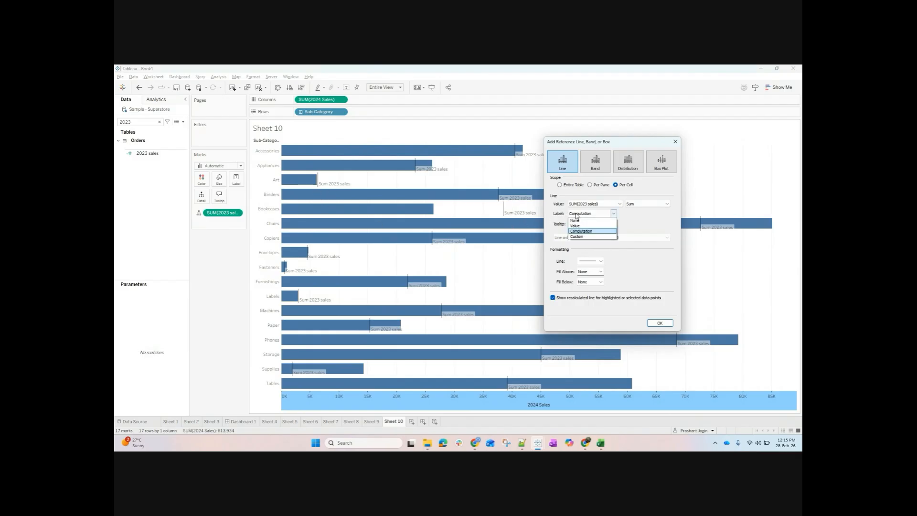
pyautogui.click(580, 217)
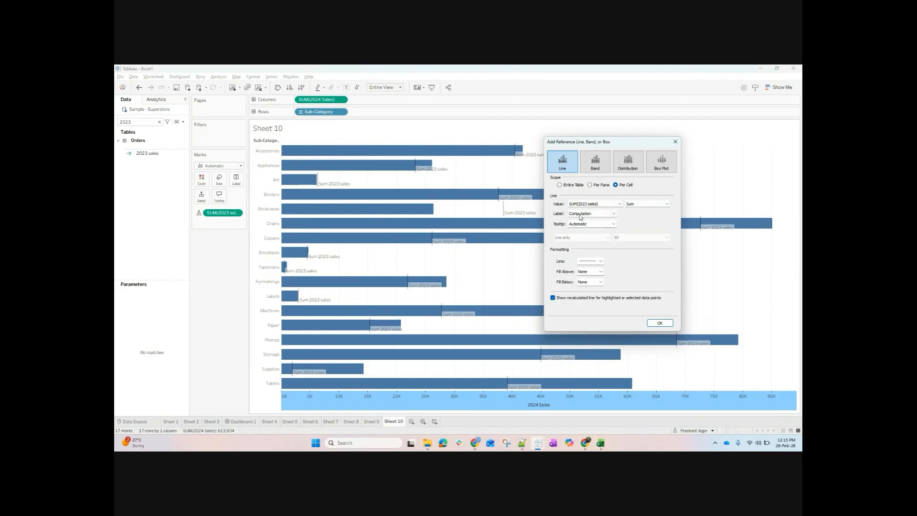
pyautogui.click(580, 217)
pyautogui.click(582, 220)
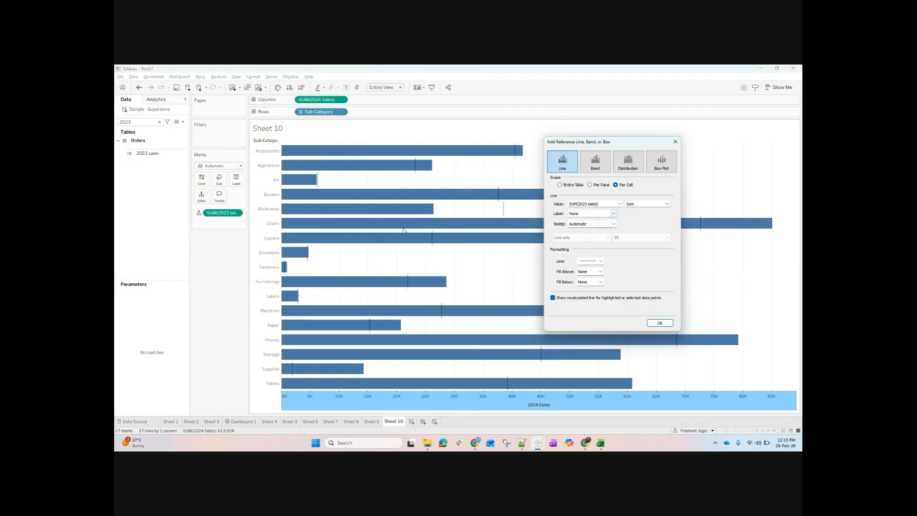
pyautogui.click(581, 213)
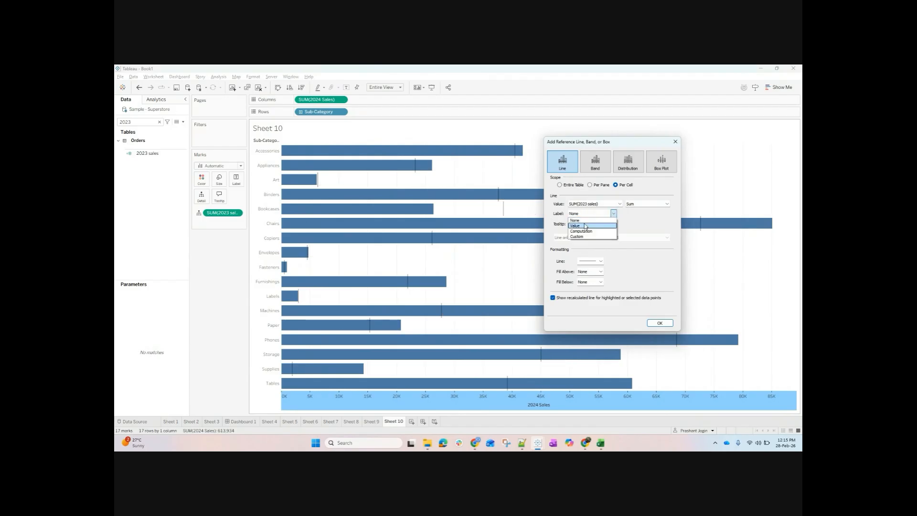
pyautogui.click(579, 226)
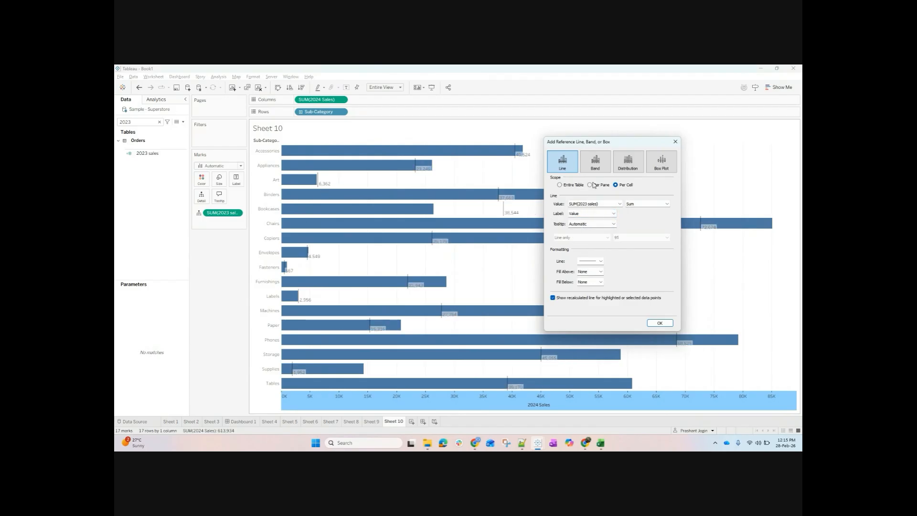
pyautogui.click(577, 214)
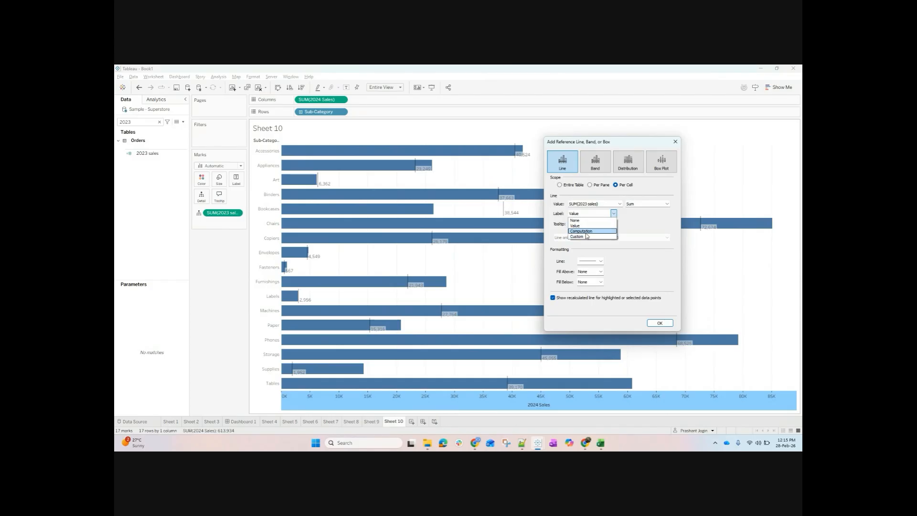
pyautogui.click(586, 233)
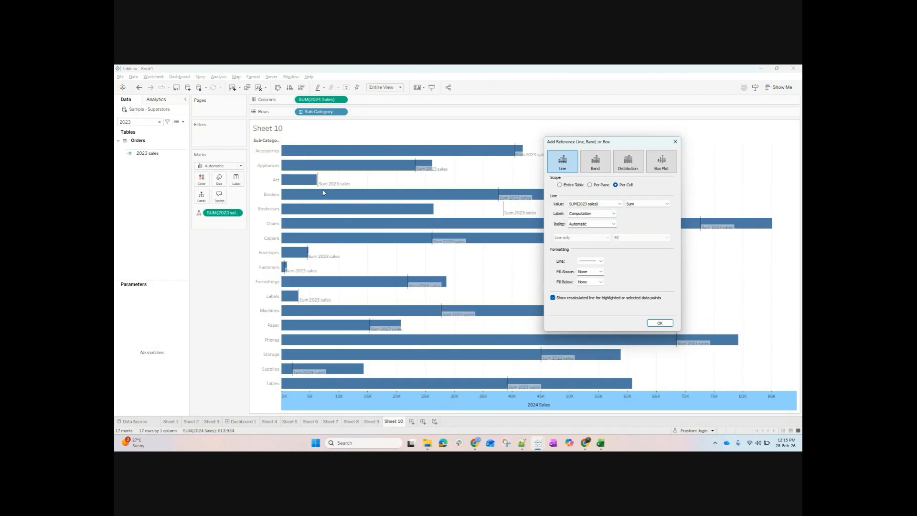
# Give the reference line a custom label reading "2023 Sales: <Value>".
pyautogui.click(579, 213)
pyautogui.click(579, 238)
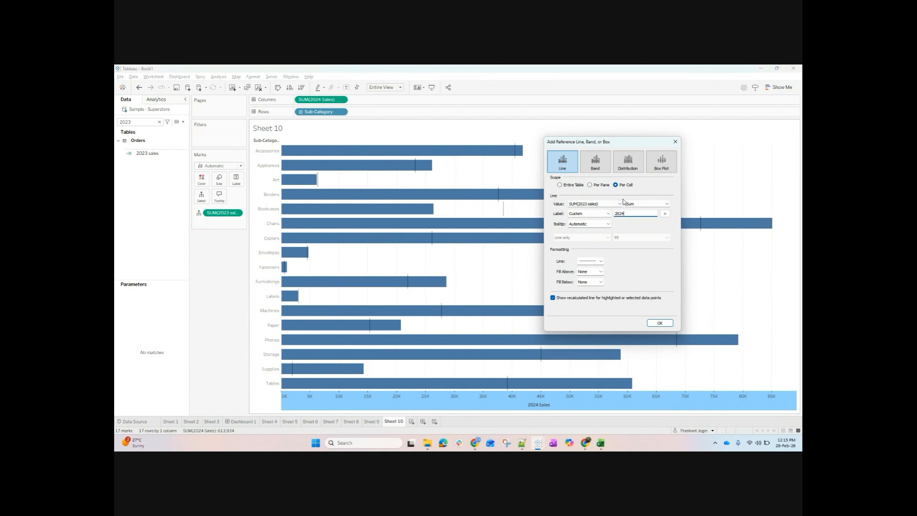
pyautogui.press('BackSpace')
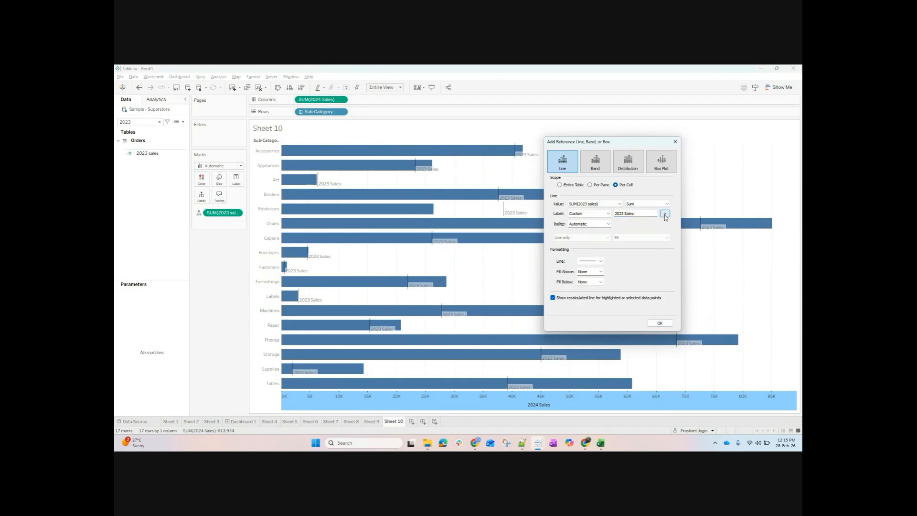
pyautogui.click(664, 215)
pyautogui.click(676, 247)
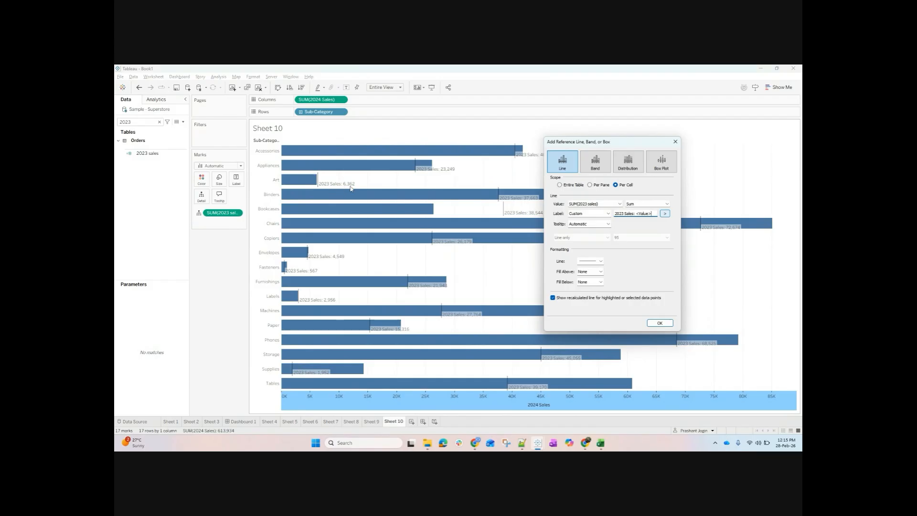
# Format the reference lines as thicker red lines with 100% opacity and apply the settings.
pyautogui.click(589, 262)
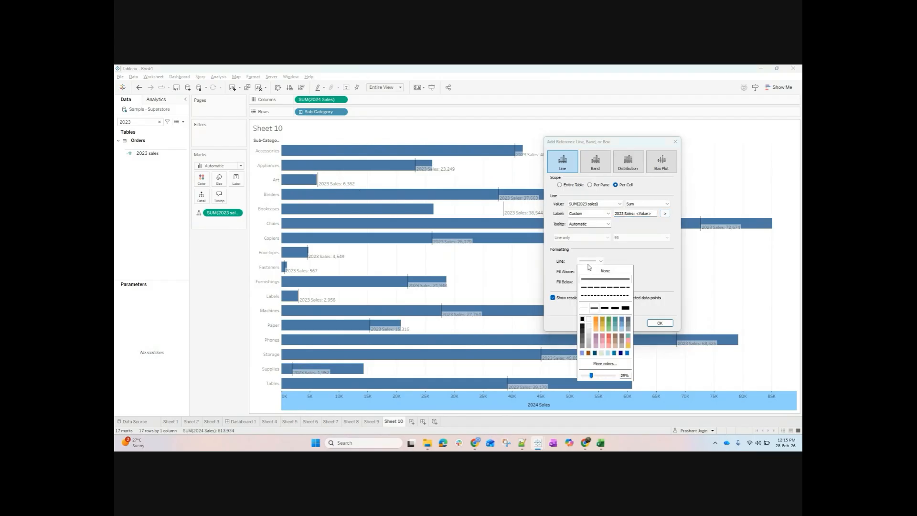
pyautogui.click(604, 308)
pyautogui.click(608, 335)
pyautogui.moveTo(591, 376); pyautogui.dragTo(618, 379)
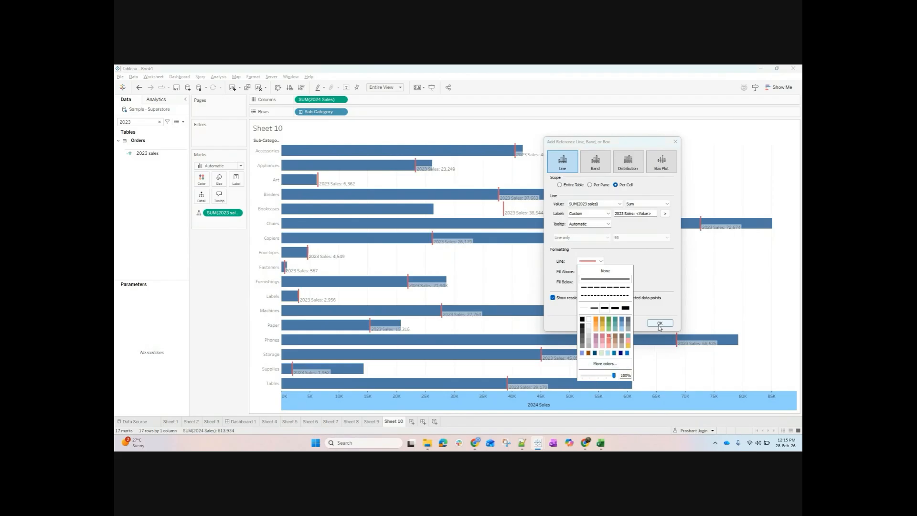
pyautogui.click(659, 323)
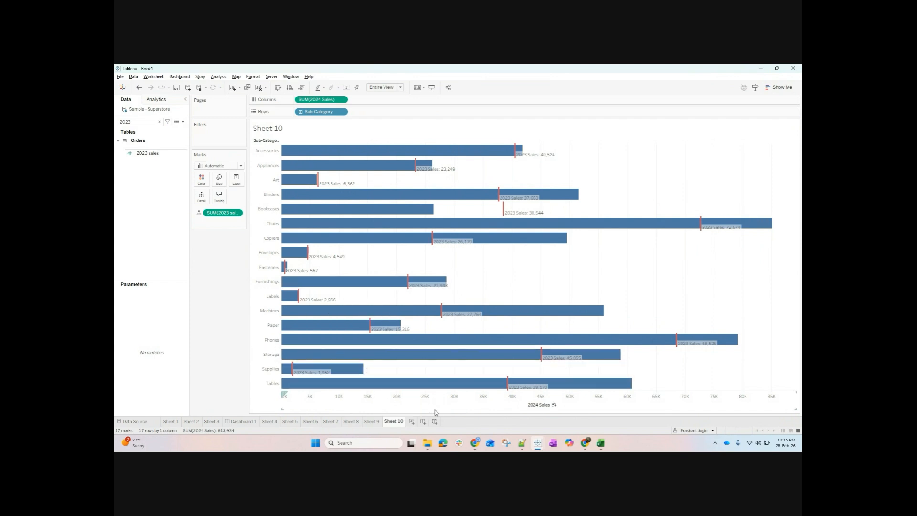
pyautogui.rightClick(451, 399)
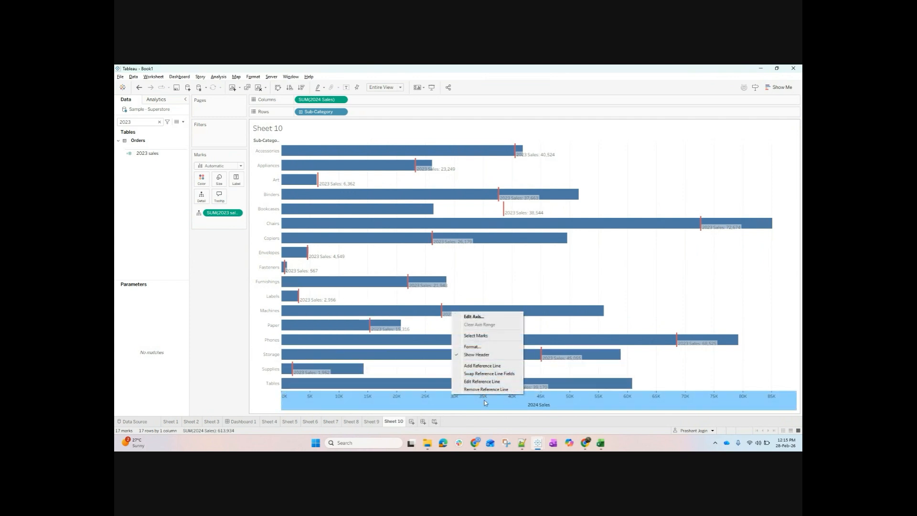
pyautogui.click(402, 407)
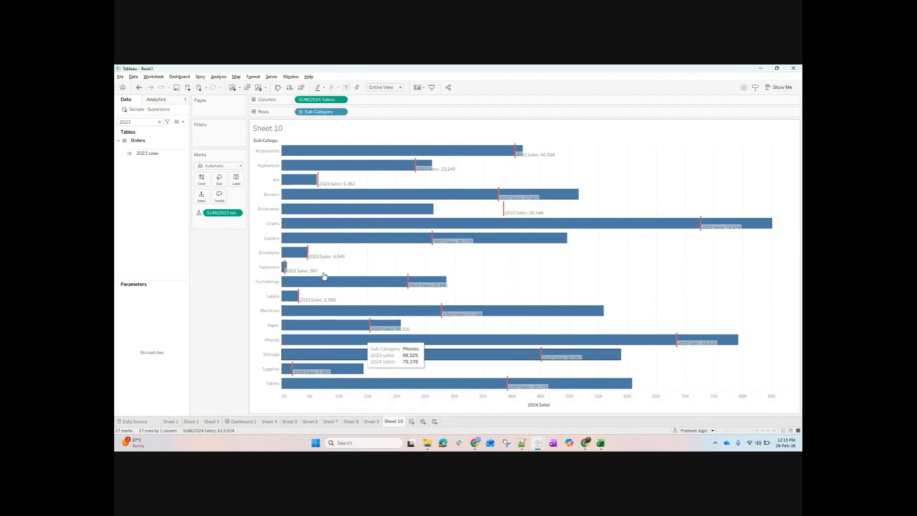
pyautogui.click(151, 153)
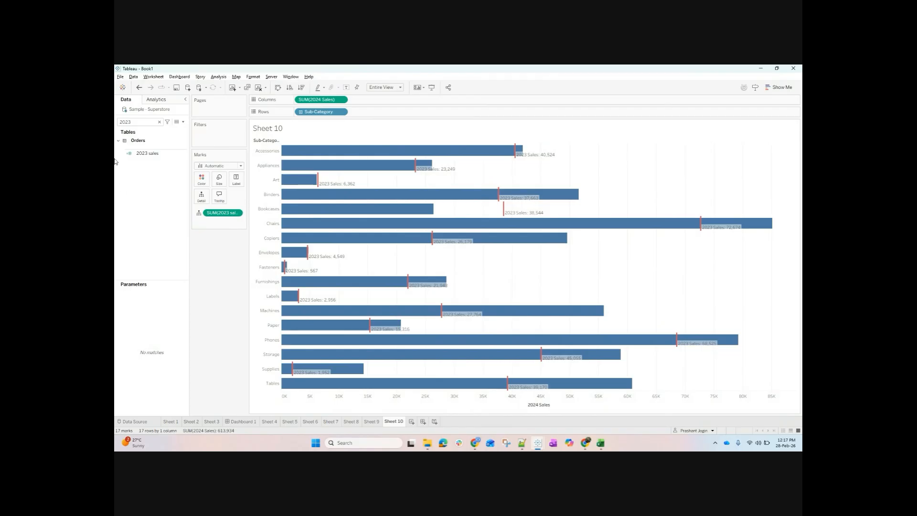
# Add a new worksheet and place Sub-Category on its rows.
pyautogui.click(411, 421)
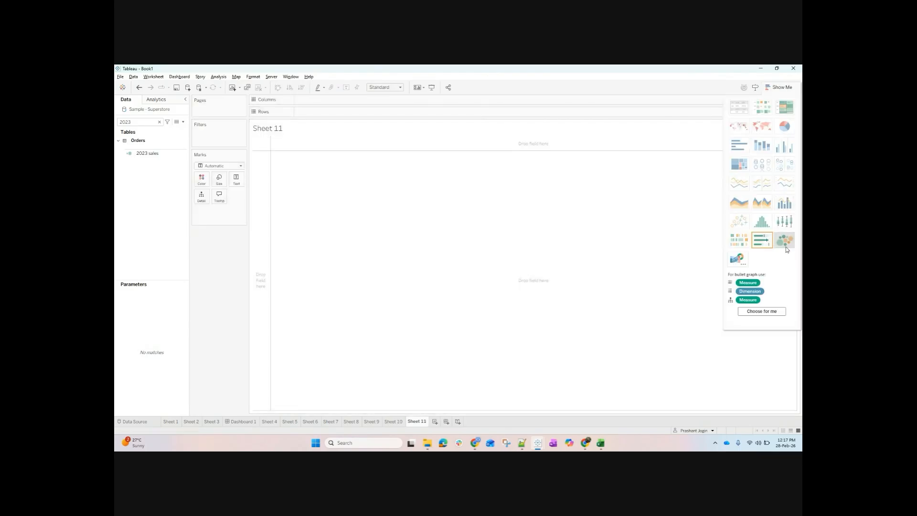
pyautogui.click(764, 323)
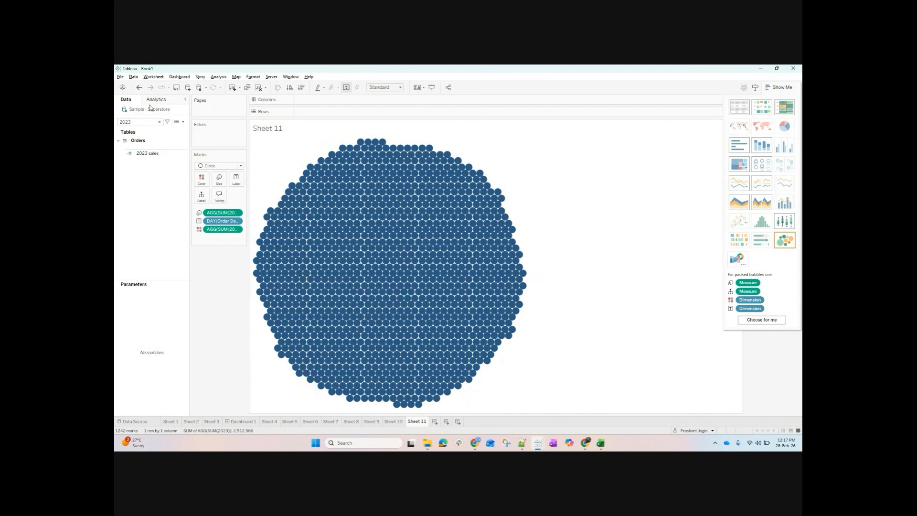
pyautogui.click(134, 87)
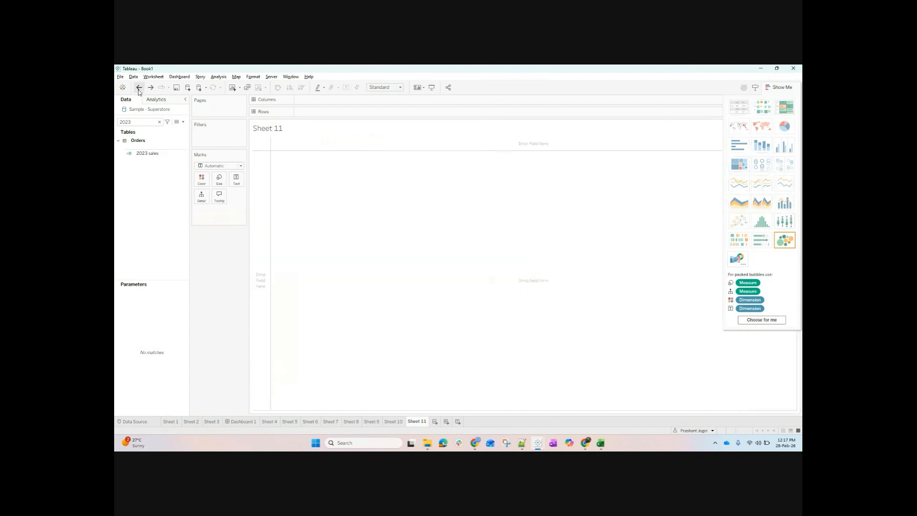
pyautogui.click(143, 122)
pyautogui.press('BackSpace')
pyautogui.press('BackSpace')
pyautogui.press('BackSpace')
pyautogui.press('BackSpace')
pyautogui.write('sub')
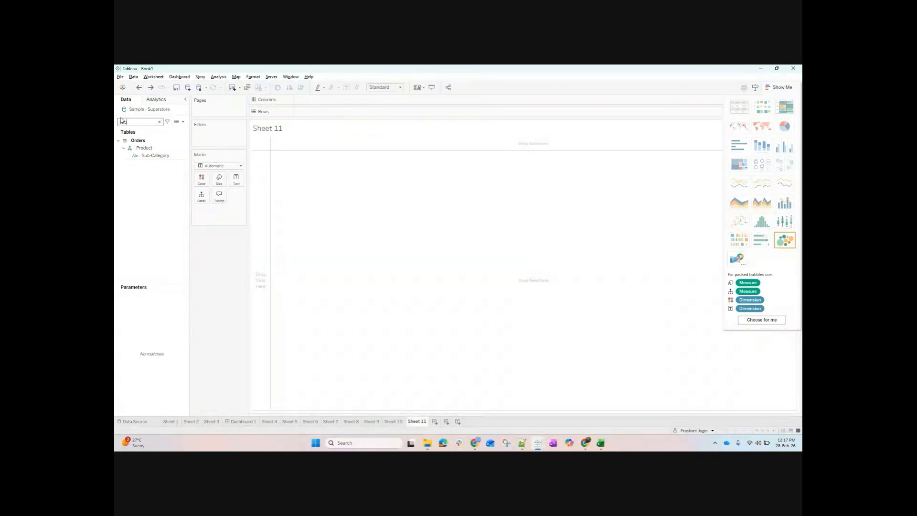
pyautogui.click(165, 156)
pyautogui.doubleClick(166, 157)
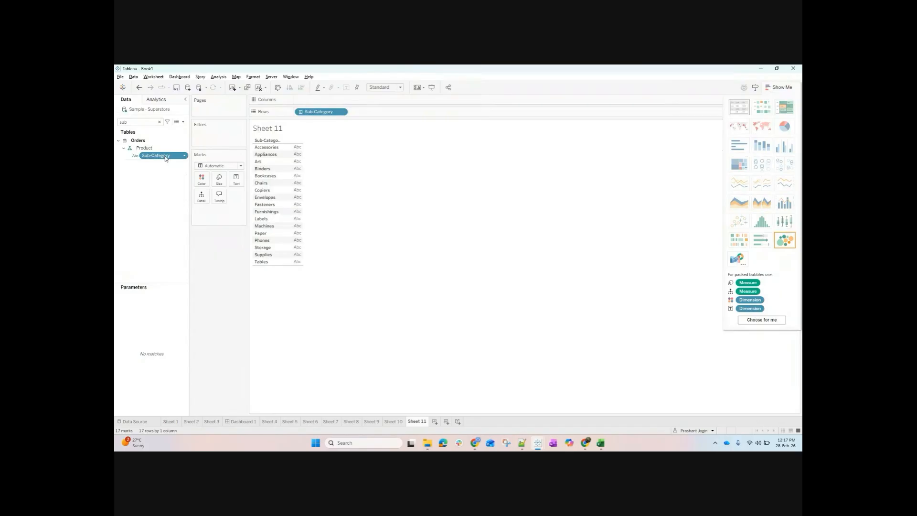
# Add Sales to the sub-category view and turn it into a packed bubbles chart.
pyautogui.click(142, 122)
pyautogui.press('BackSpace')
pyautogui.press('BackSpace')
pyautogui.write('al')
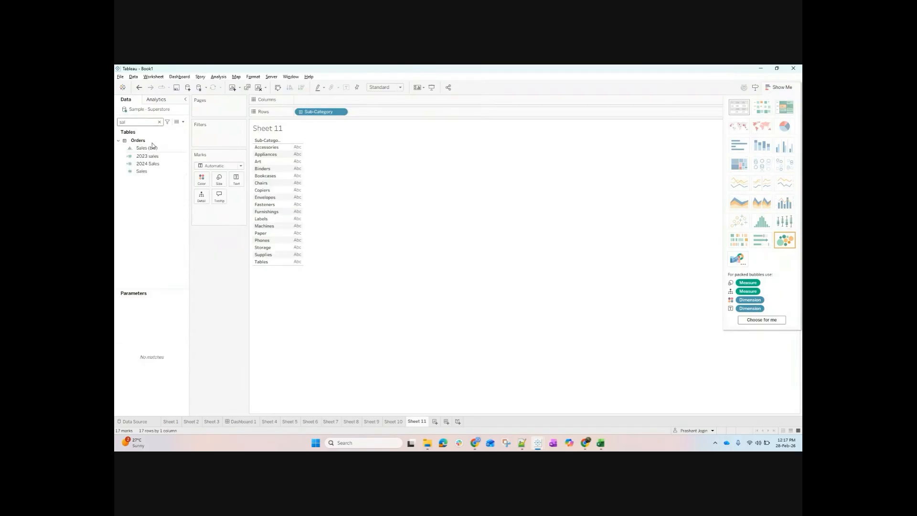
pyautogui.doubleClick(164, 172)
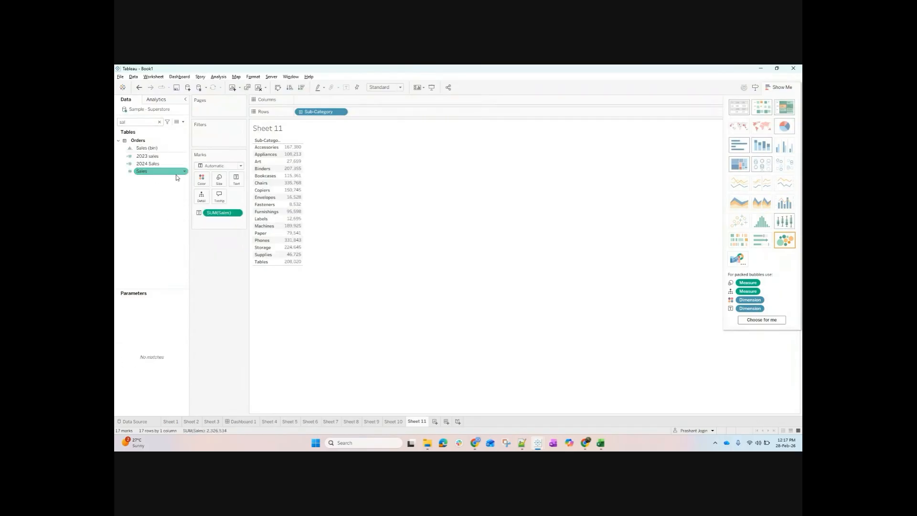
pyautogui.click(786, 242)
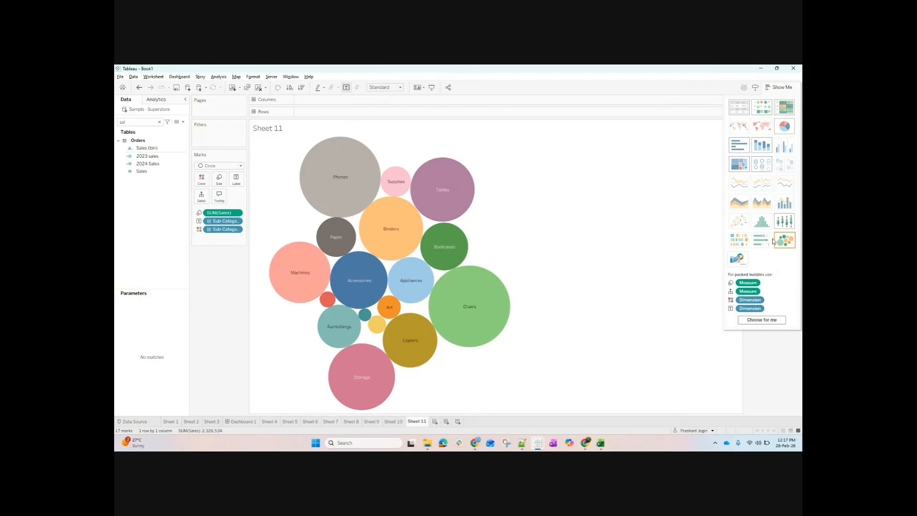
# Try the view as a treemap and the bubbles without Sub-Category colouring, going back to the coloured packed bubbles.
pyautogui.click(738, 164)
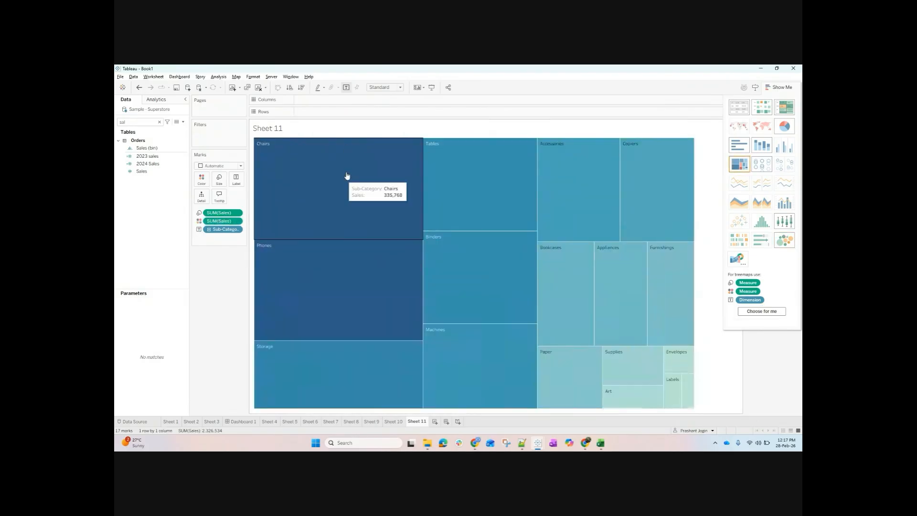
pyautogui.click(777, 242)
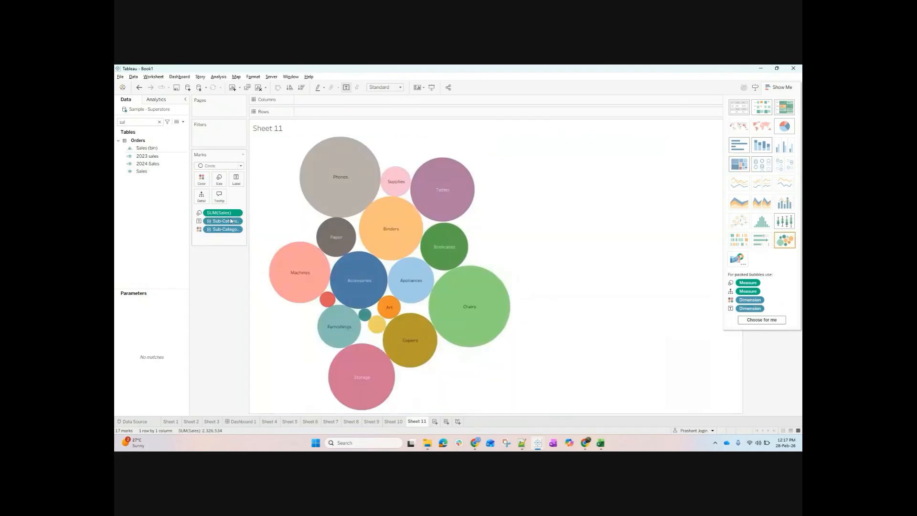
pyautogui.moveTo(223, 229); pyautogui.dragTo(222, 253)
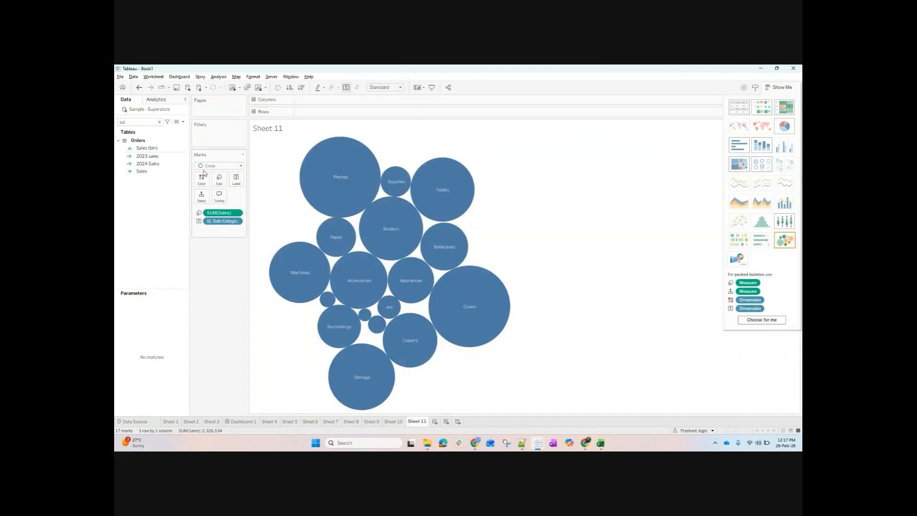
pyautogui.click(139, 87)
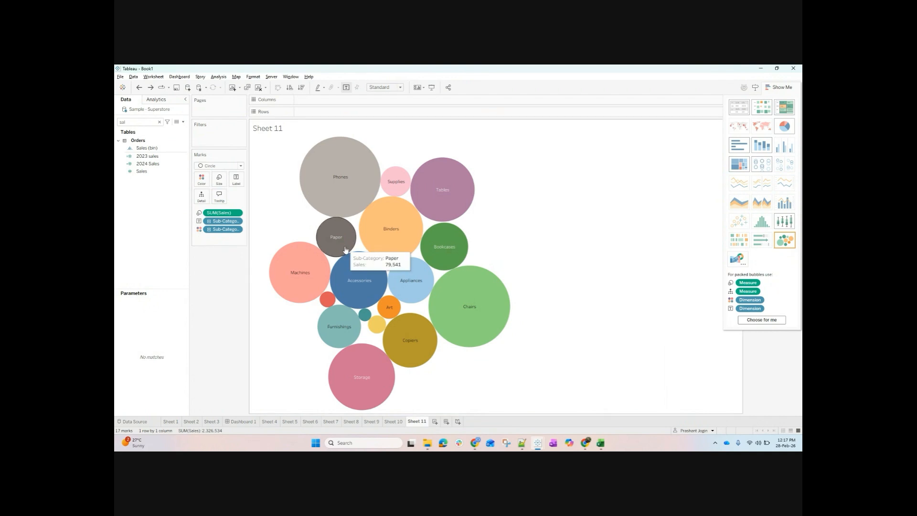
pyautogui.moveTo(355, 181)
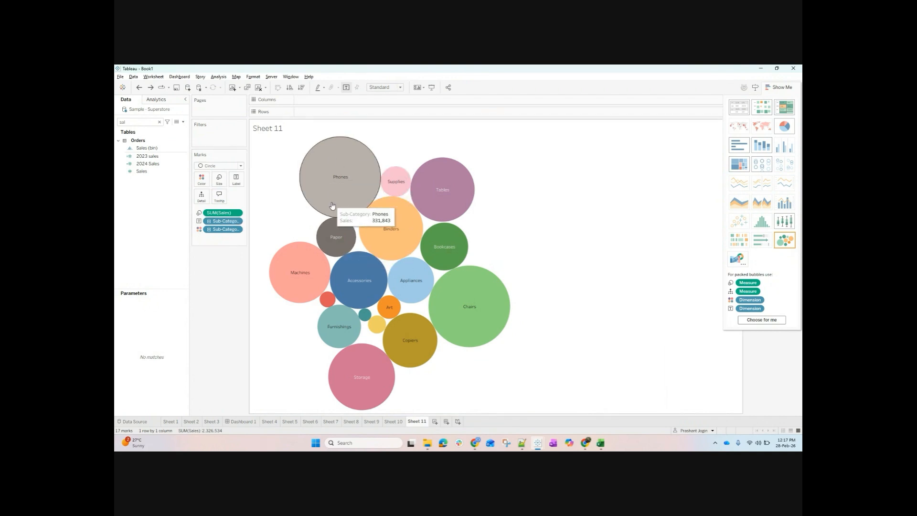
pyautogui.click(737, 164)
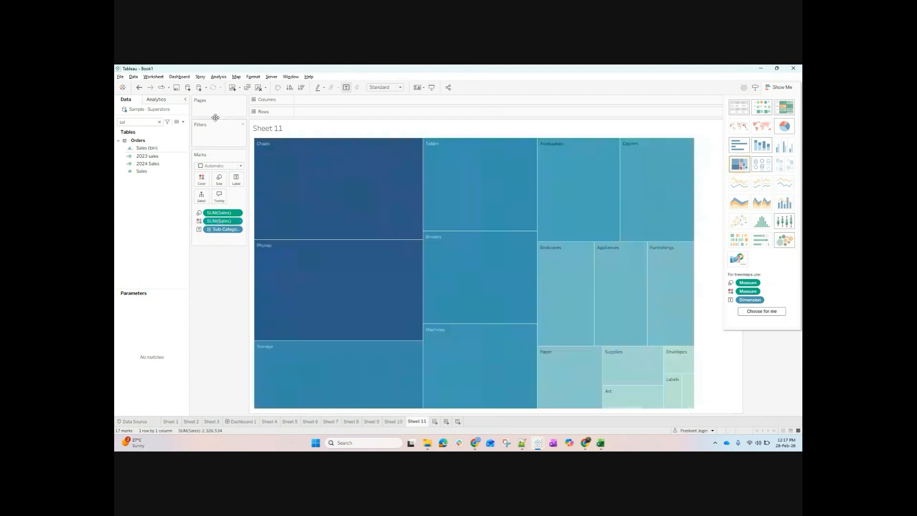
pyautogui.click(139, 88)
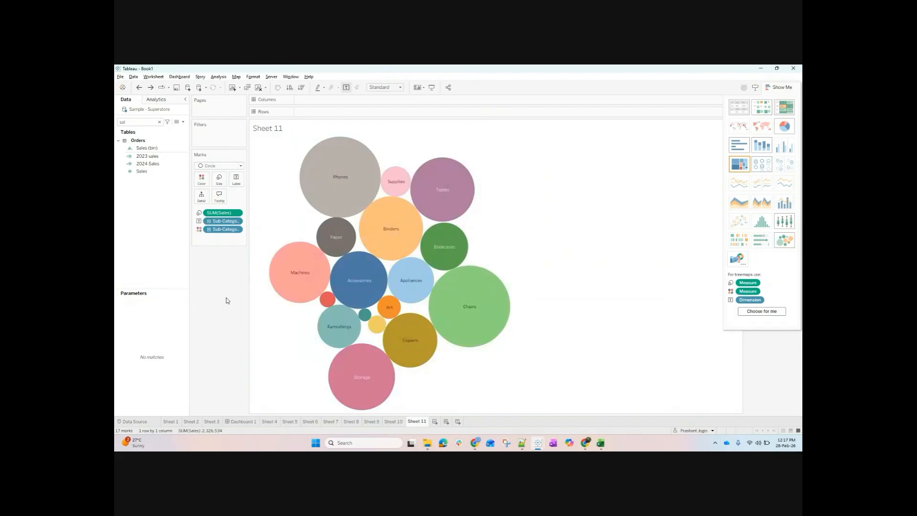
# Browse the available viz extensions, filtering for free ones built by Tableau + Salesforce, and close the list.
pyautogui.moveTo(482, 295)
pyautogui.click(735, 260)
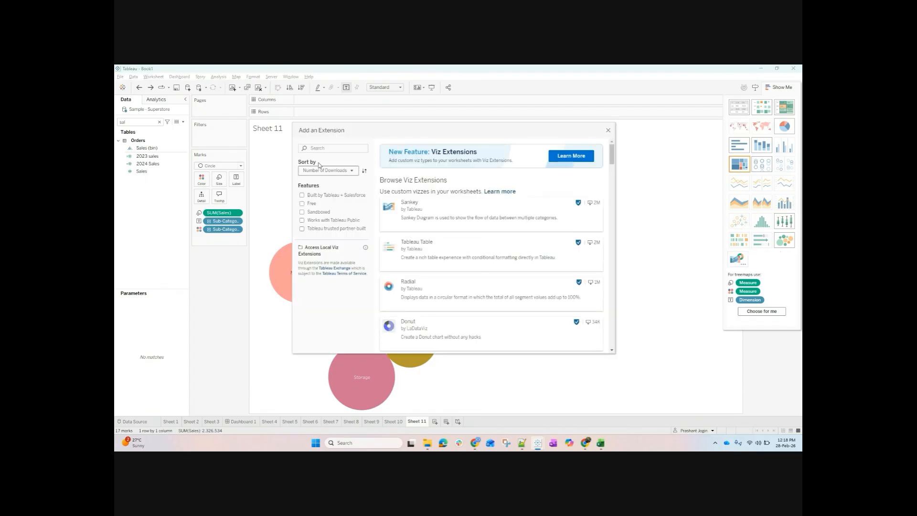
pyautogui.click(324, 170)
pyautogui.click(323, 174)
pyautogui.click(313, 204)
pyautogui.click(312, 196)
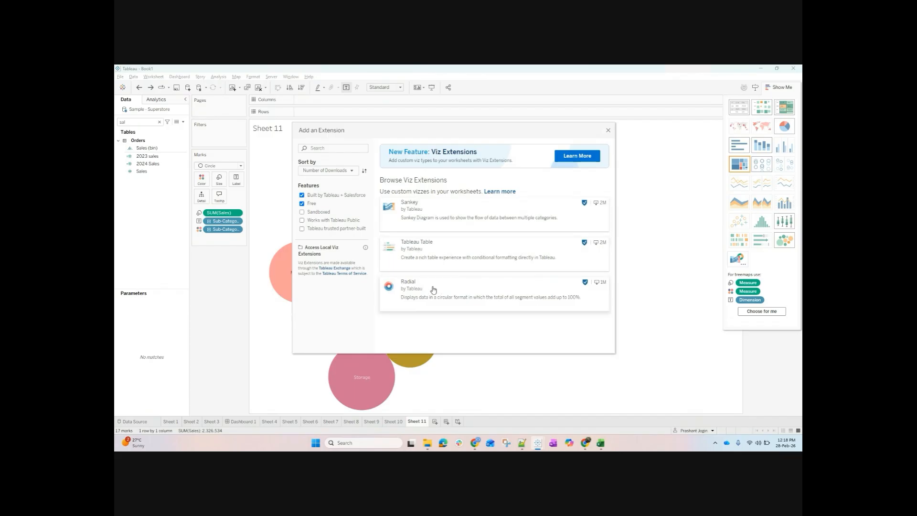
pyautogui.click(609, 131)
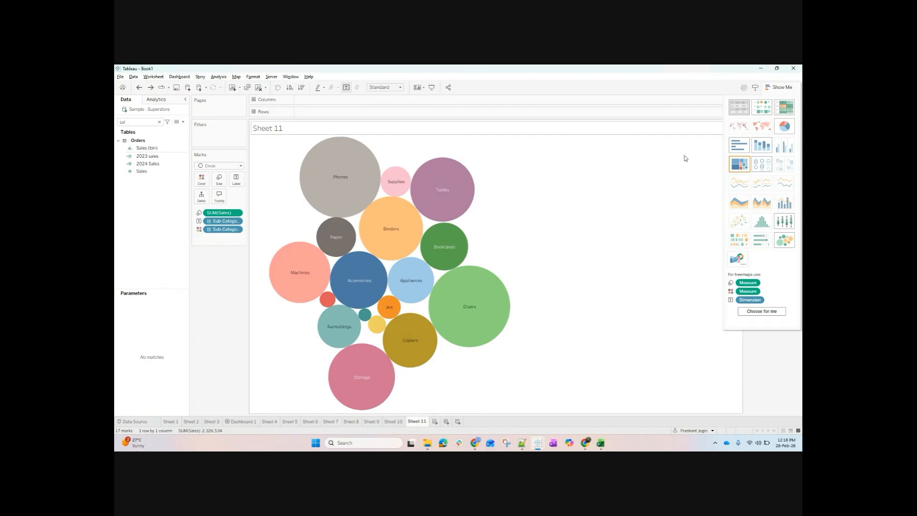
# Add another blank worksheet, clear the field search, and create a new dashboard.
pyautogui.click(435, 422)
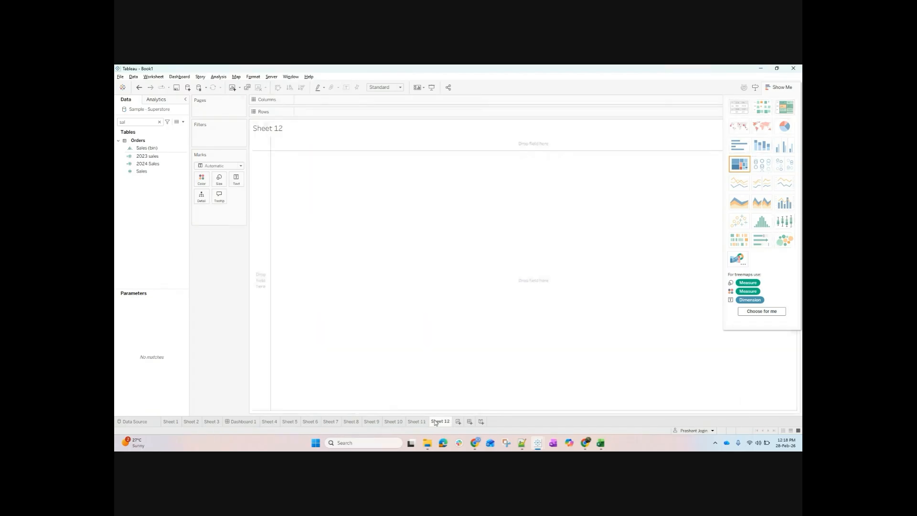
pyautogui.click(159, 122)
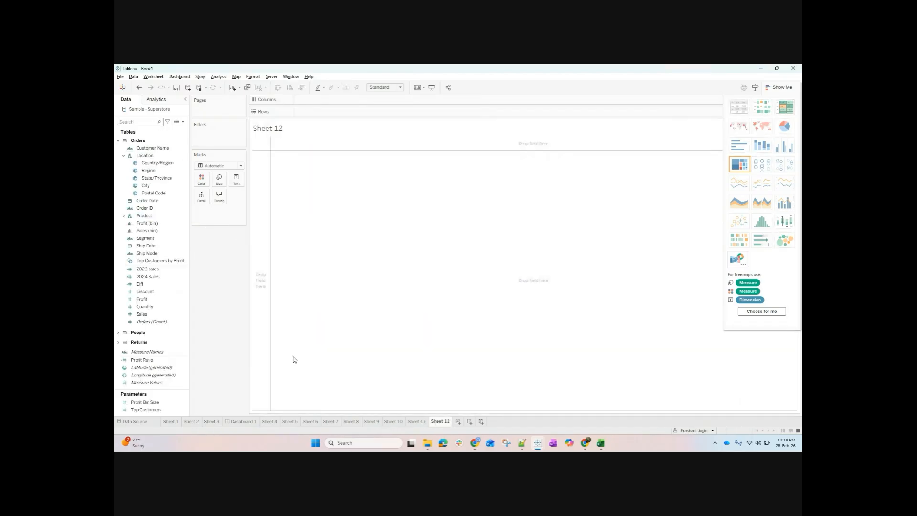
pyautogui.click(470, 422)
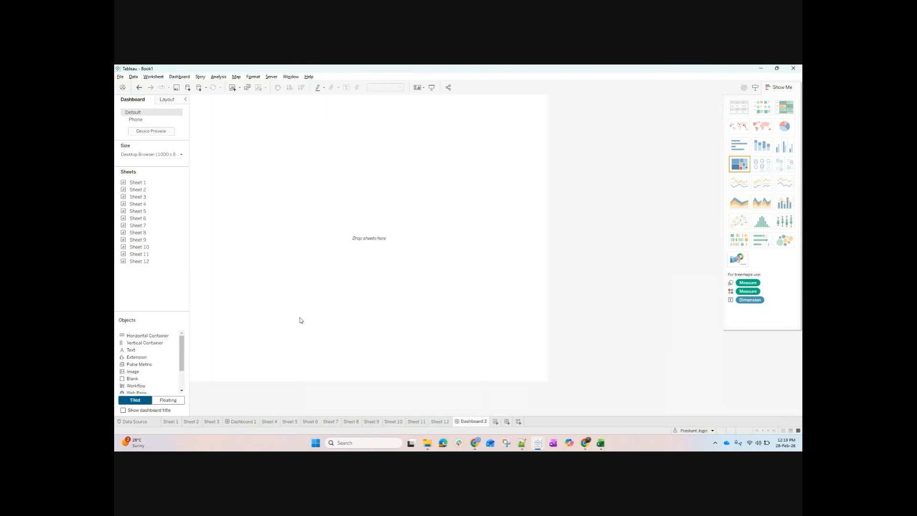
# Place Sheet 1 on the dashboard with Sheet 3 beside it and Sheet 4 below it.
pyautogui.doubleClick(138, 183)
pyautogui.moveTo(138, 196); pyautogui.dragTo(498, 182)
pyautogui.moveTo(138, 204); pyautogui.dragTo(305, 306)
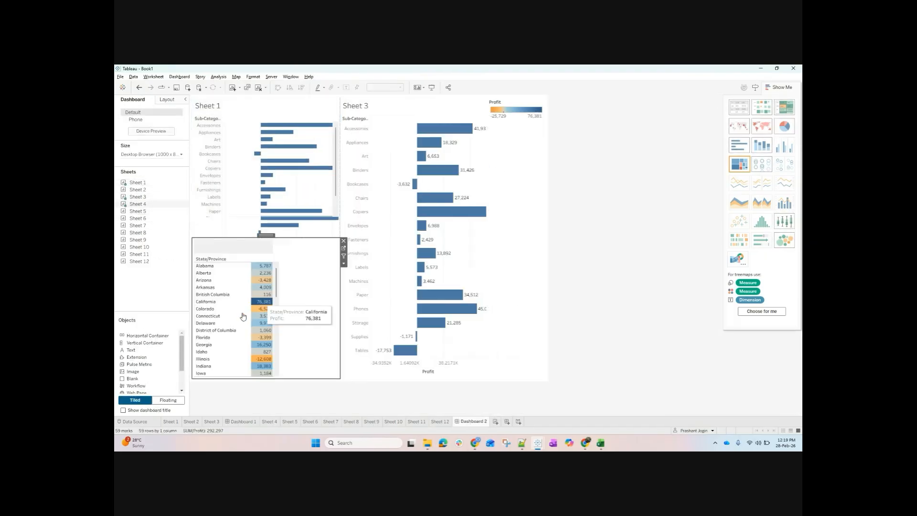
pyautogui.moveTo(140, 261); pyautogui.dragTo(148, 262)
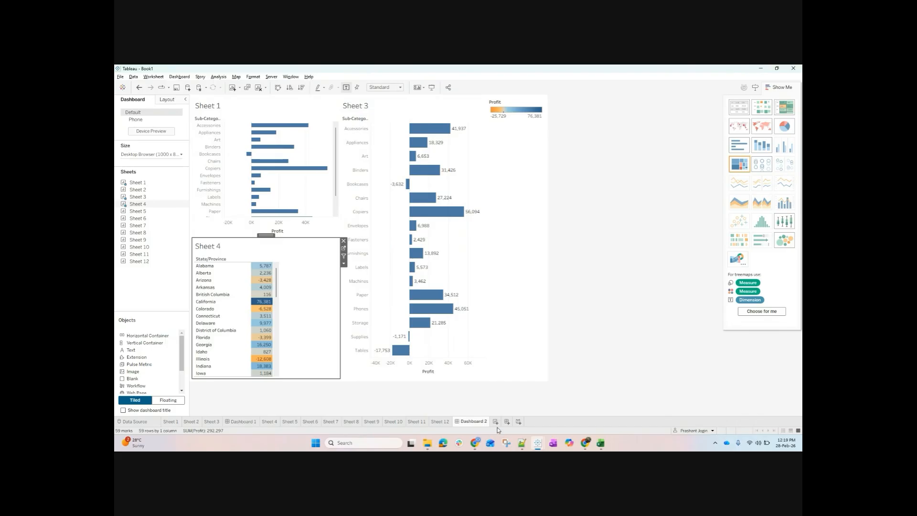
# Create a new worksheet after the dashboard and put Sub-Category on its rows.
pyautogui.hotkey('ctrl', 'm')
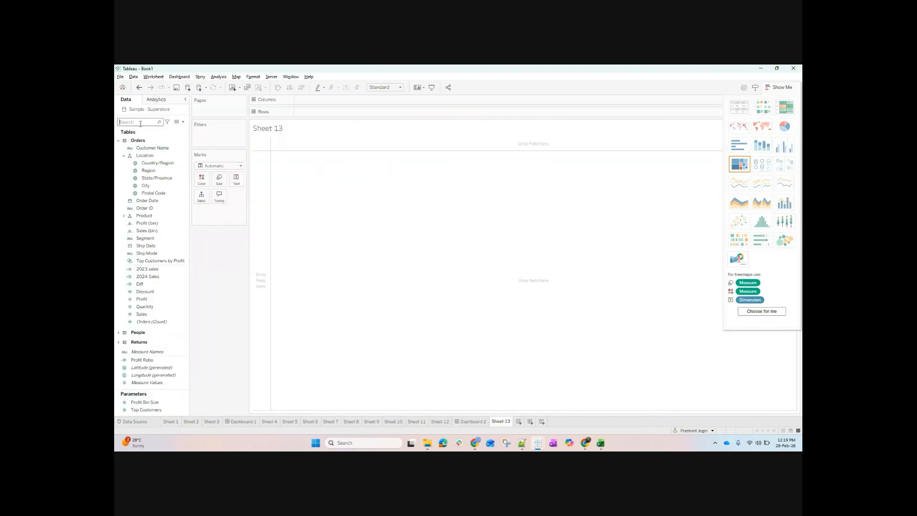
pyautogui.write('c')
pyautogui.press('BackSpace')
pyautogui.write('sub')
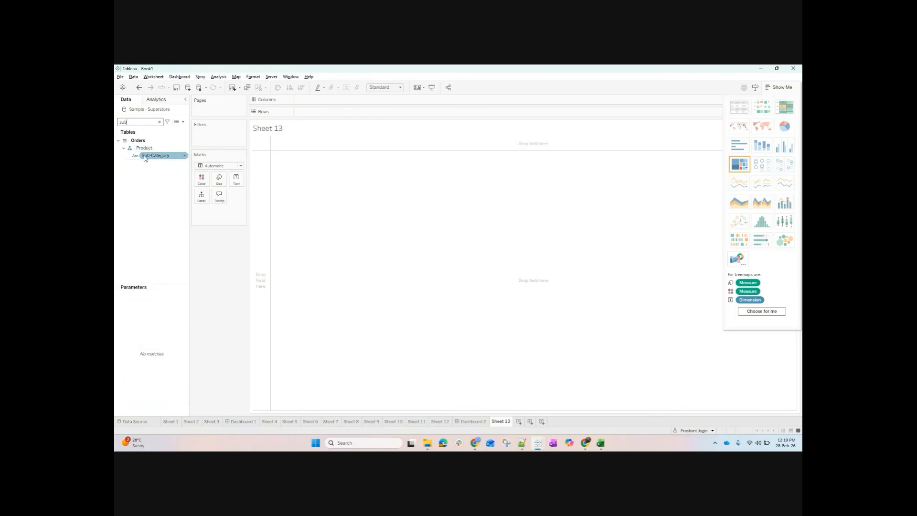
pyautogui.moveTo(156, 155); pyautogui.dragTo(306, 111)
# Add Category to the rows after Sub-Category.
pyautogui.doubleClick(141, 121)
pyautogui.write('cat')
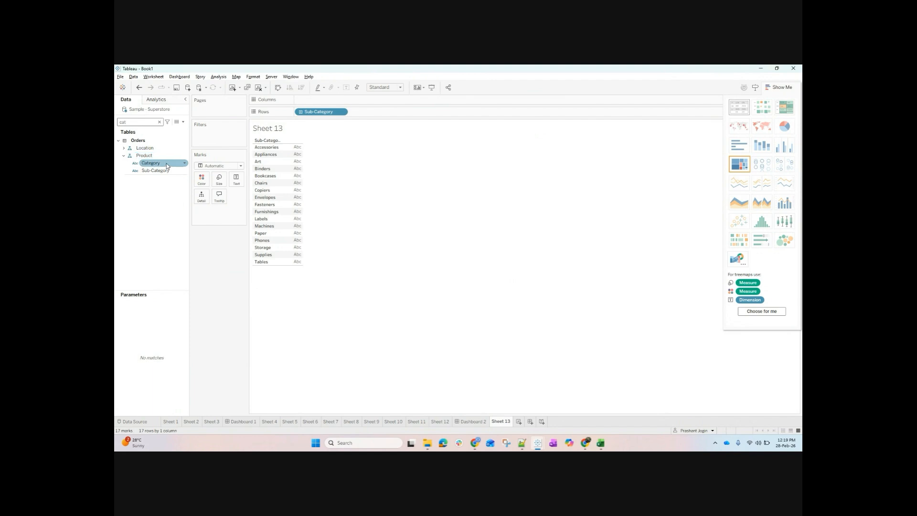
pyautogui.moveTo(150, 163); pyautogui.dragTo(376, 118)
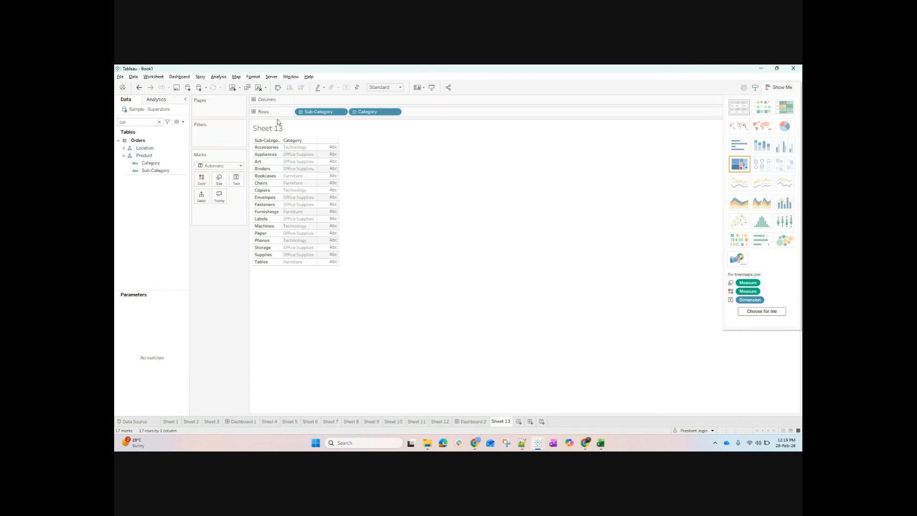
# Place Order ID ahead of Sub-Category on the rows and remove Category.
pyautogui.doubleClick(142, 122)
pyautogui.write('ord')
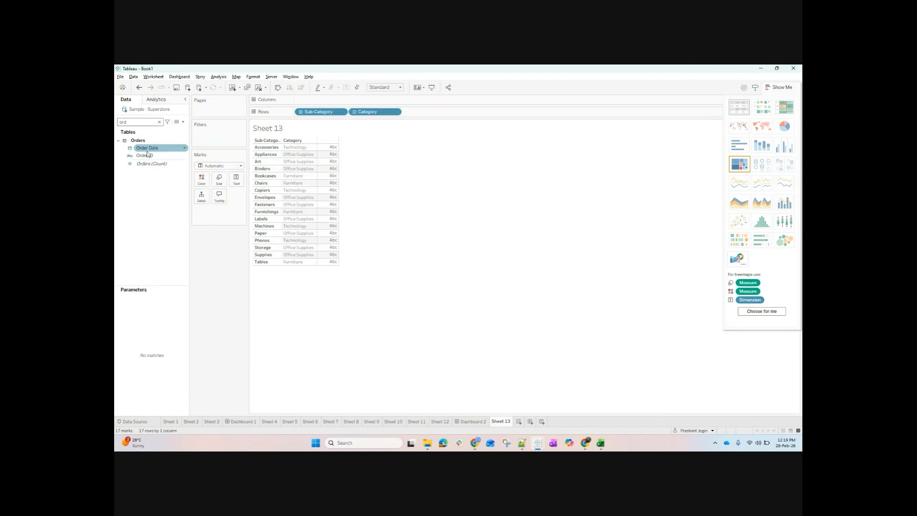
pyautogui.moveTo(147, 148); pyautogui.dragTo(178, 154)
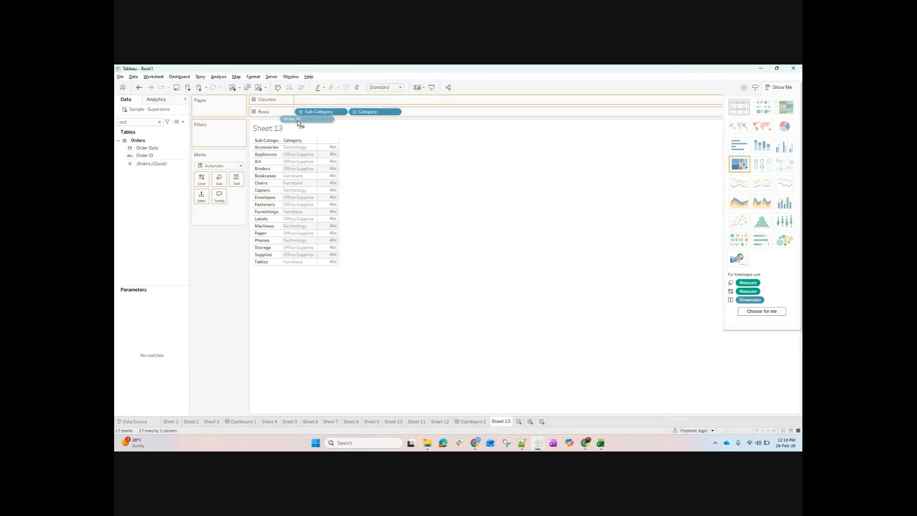
pyautogui.moveTo(303, 115); pyautogui.dragTo(303, 116)
pyautogui.moveTo(423, 115); pyautogui.dragTo(423, 68)
pyautogui.moveTo(323, 117); pyautogui.dragTo(425, 116)
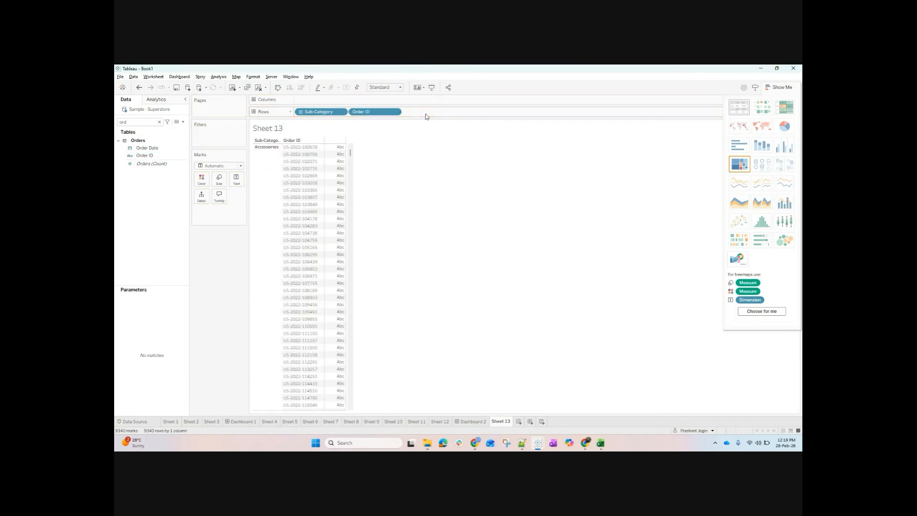
pyautogui.click(139, 87)
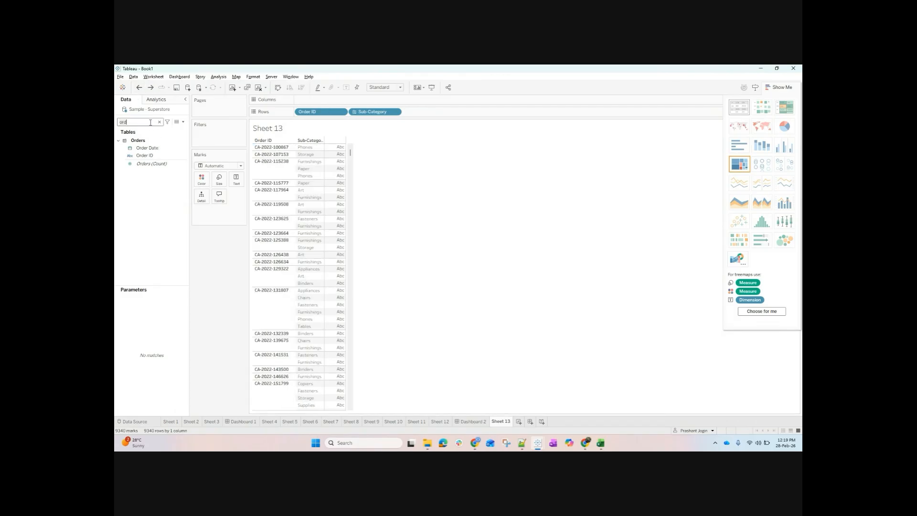
# Insert Order Date as the discrete DAY(Order Date) between Order ID and Sub-Category on the rows.
pyautogui.press('BackSpace')
pyautogui.press('BackSpace')
pyautogui.press('BackSpace')
pyautogui.write('date')
pyautogui.moveTo(147, 148); pyautogui.dragTo(380, 113)
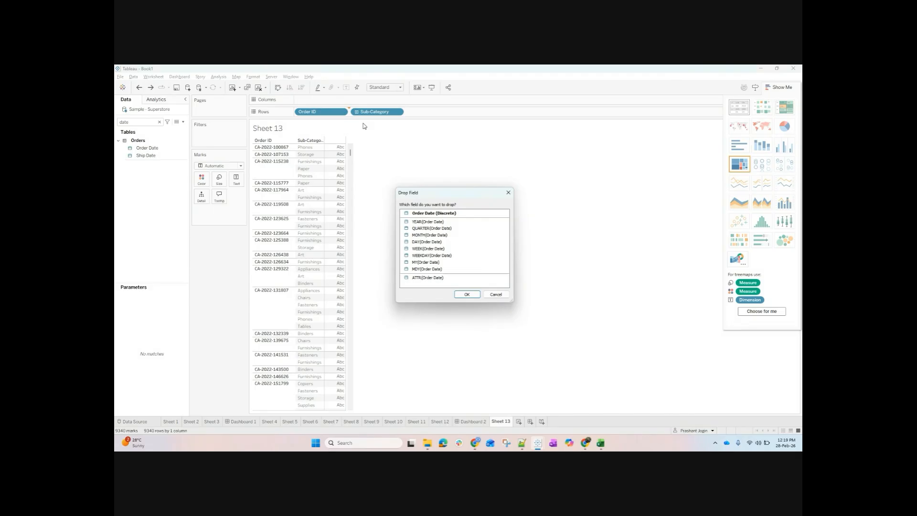
pyautogui.click(428, 241)
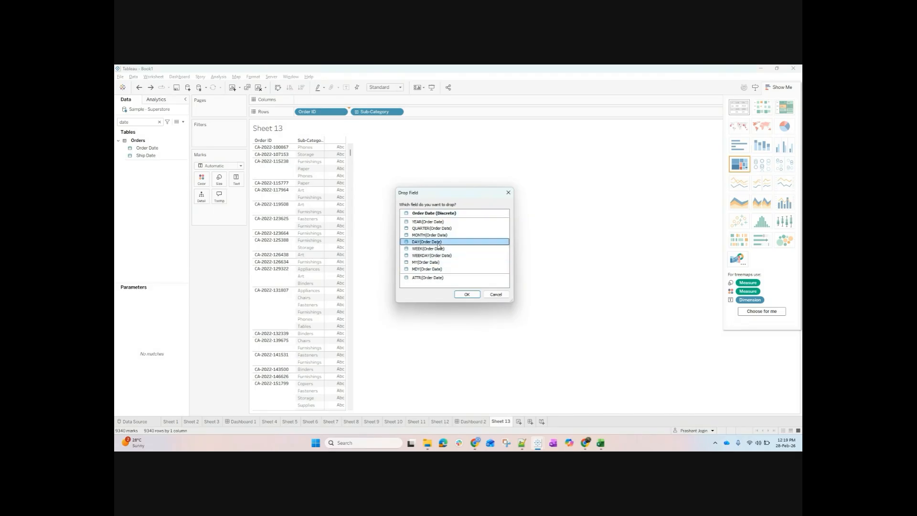
pyautogui.click(467, 295)
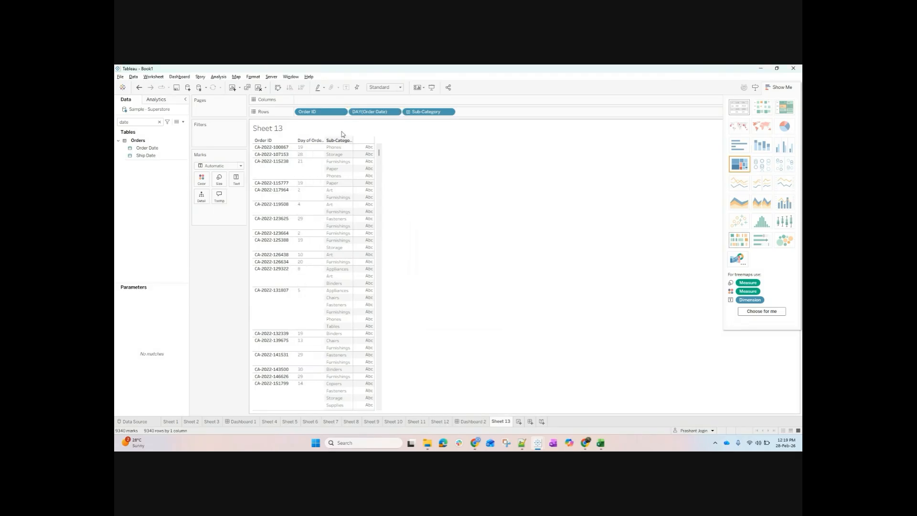
# Show Order Date as a discrete exact date, placed after Sub-Category on the rows.
pyautogui.rightClick(369, 113)
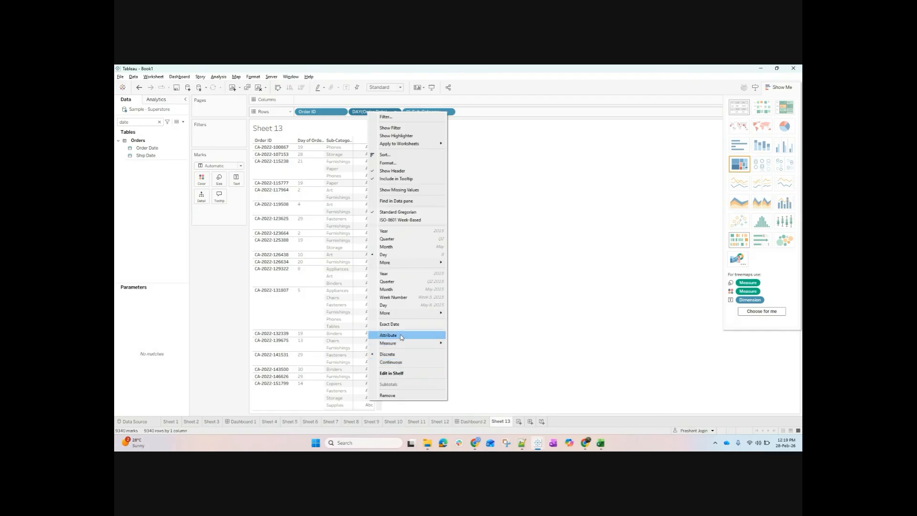
pyautogui.press('Escape')
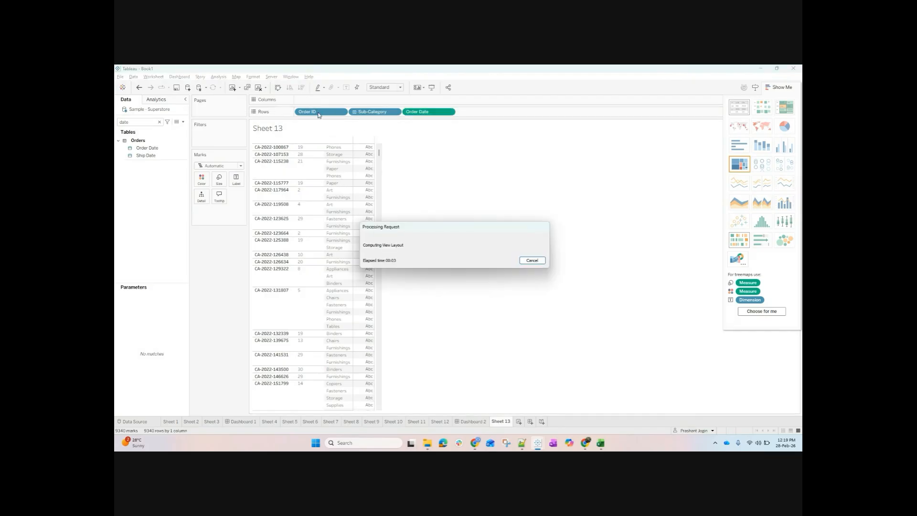
pyautogui.rightClick(418, 112)
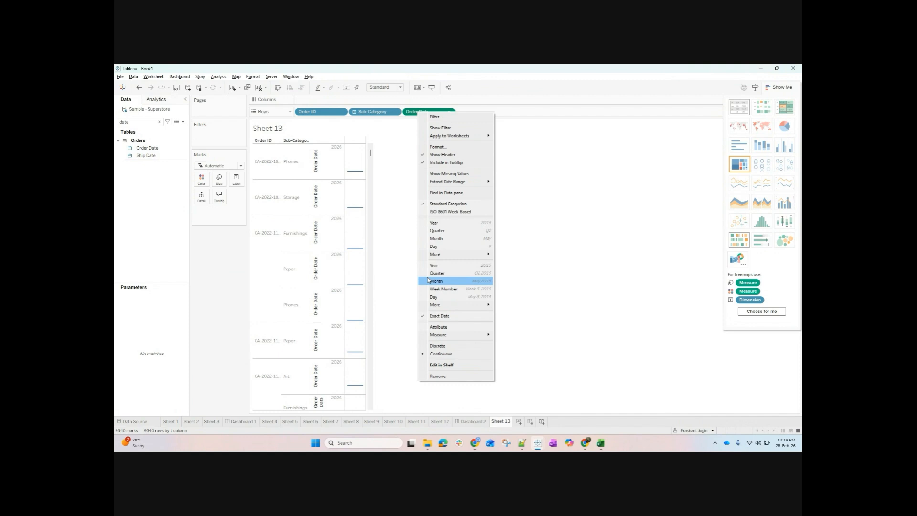
pyautogui.click(437, 346)
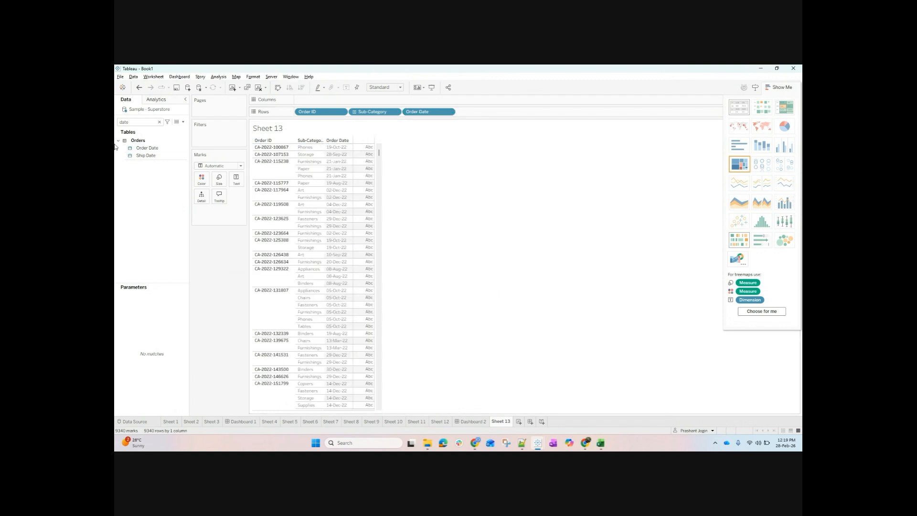
# Find the Sales field and add it as the values of the order table.
pyautogui.doubleClick(131, 123)
pyautogui.write('sales')
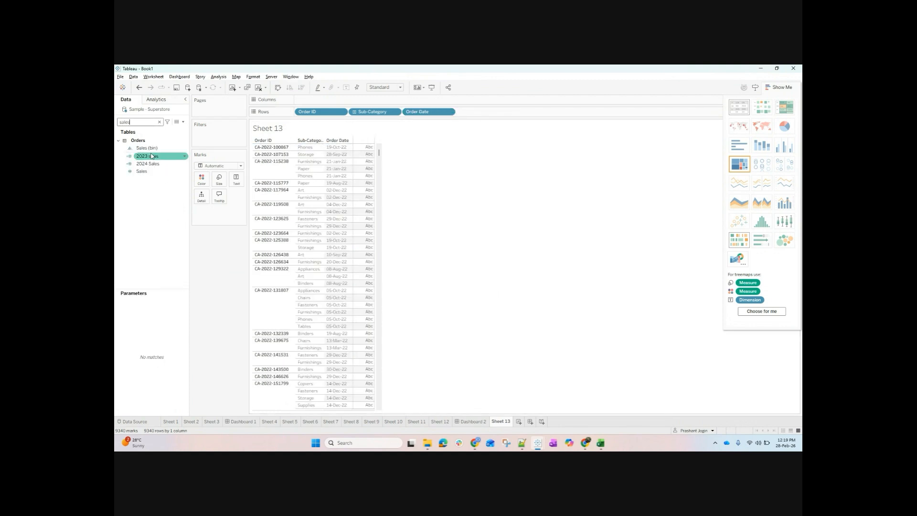
pyautogui.moveTo(141, 171); pyautogui.dragTo(368, 179)
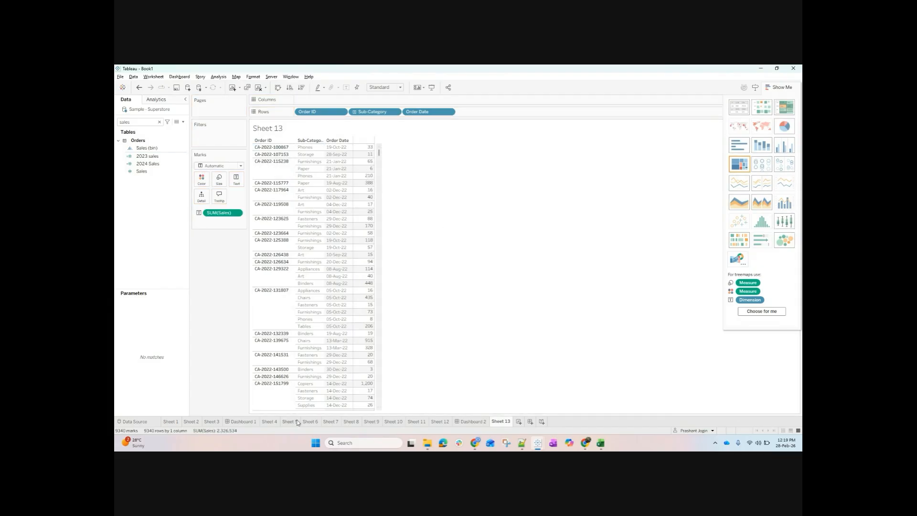
# Create another blank dashboard, and on Dashboard 2 place Sheet 13 below the existing charts with Fit Width.
pyautogui.click(529, 422)
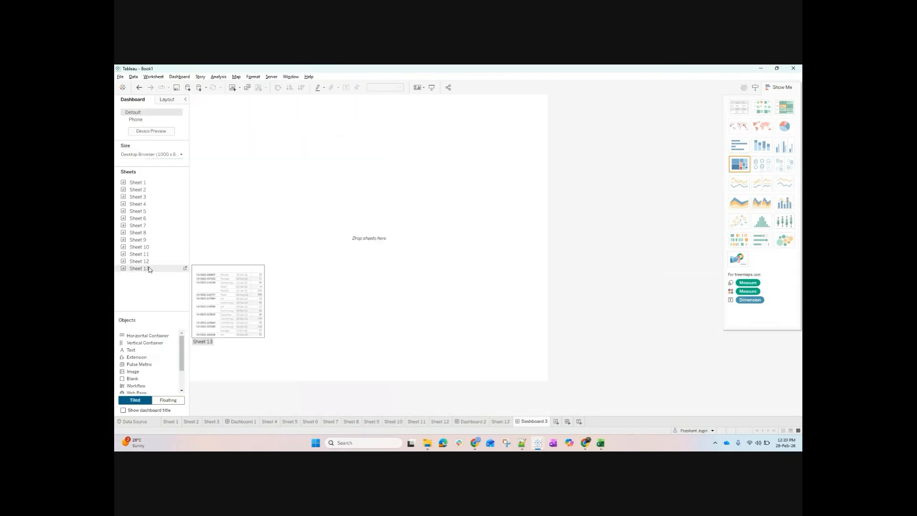
pyautogui.click(478, 421)
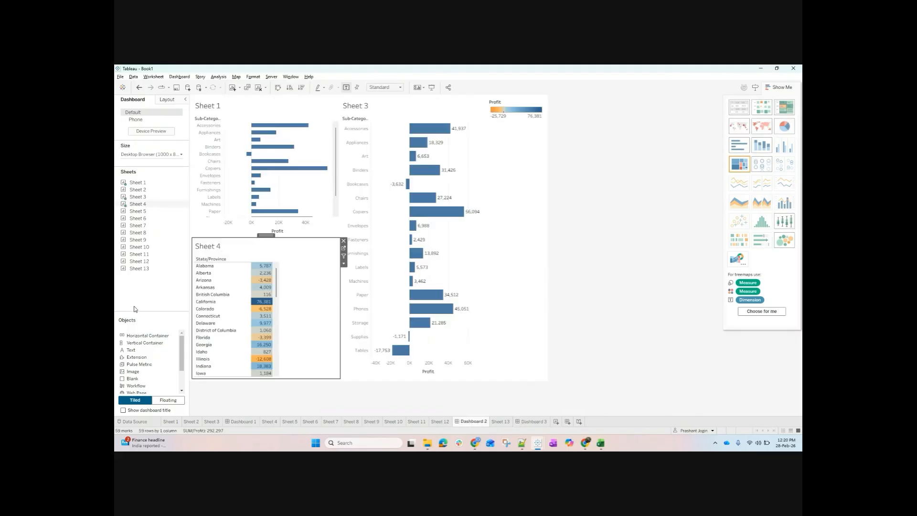
pyautogui.moveTo(137, 269)
pyautogui.mouseDown()
pyautogui.moveTo(317, 352)
pyautogui.moveTo(371, 367)
pyautogui.mouseUp()
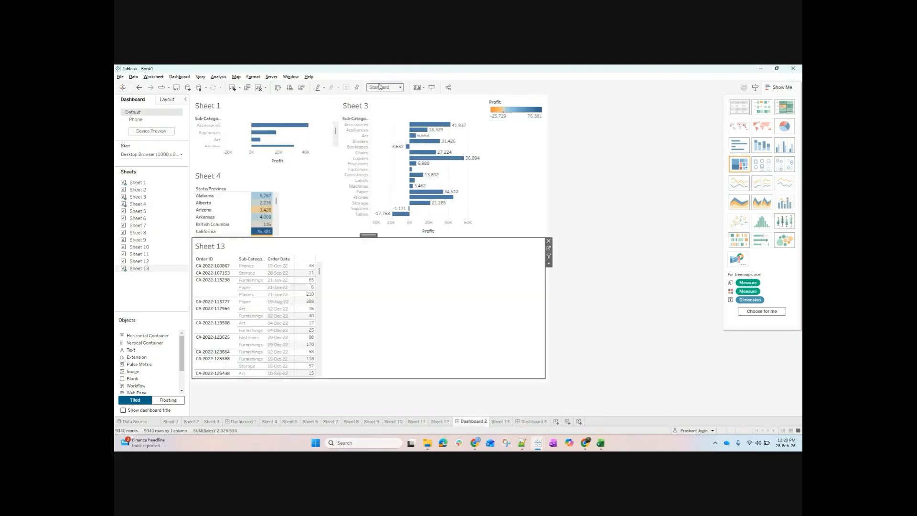
pyautogui.click(380, 87)
pyautogui.click(381, 101)
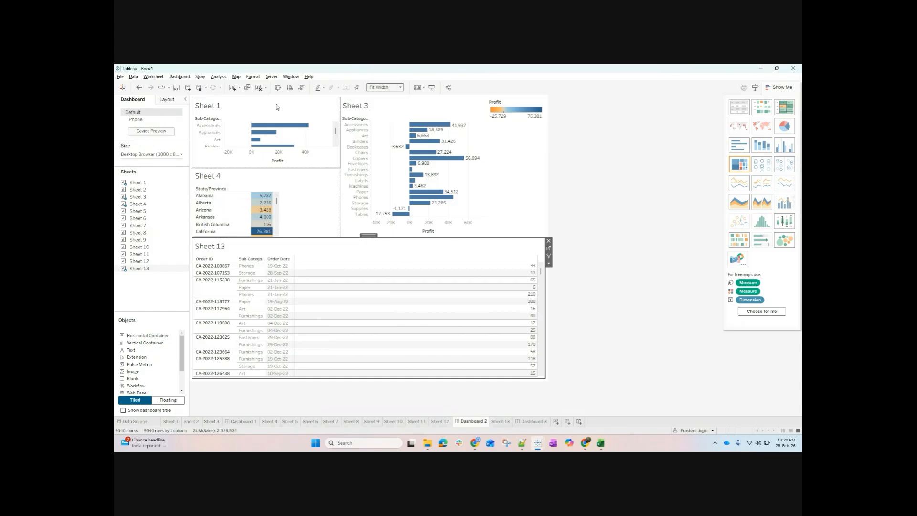
# Filter Dashboard 2 by the Accessories bar in Sheet 1, review the matching orders in Sheet 13, and clear the selection.
pyautogui.click(303, 108)
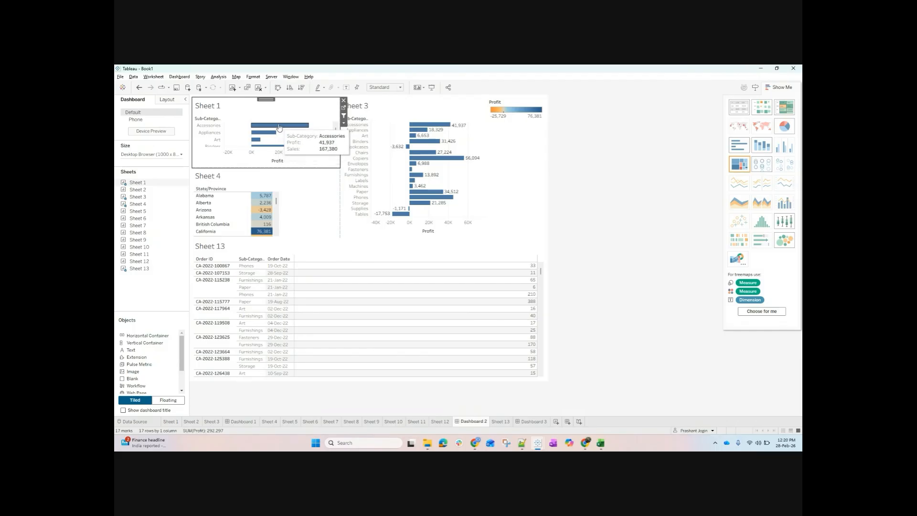
pyautogui.click(279, 125)
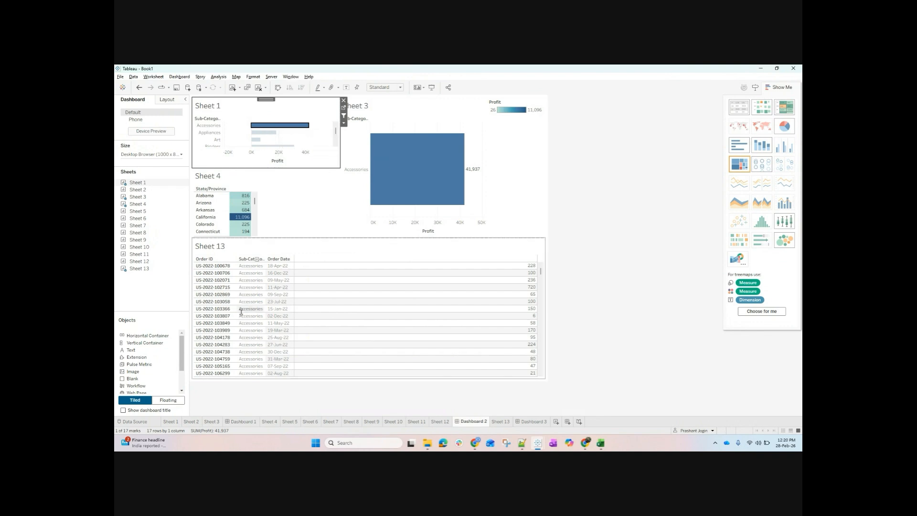
pyautogui.scroll(-2, 244, 301)
pyautogui.scroll(-5, 245, 301)
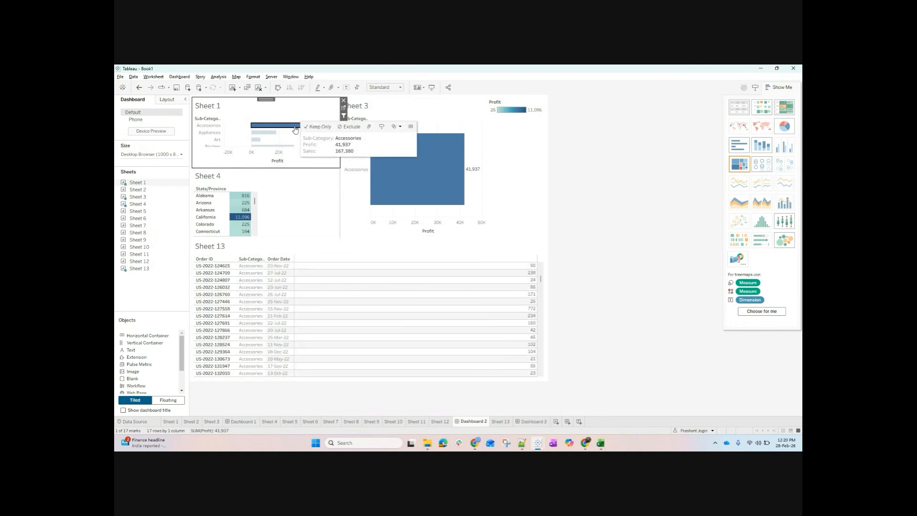
pyautogui.click(320, 253)
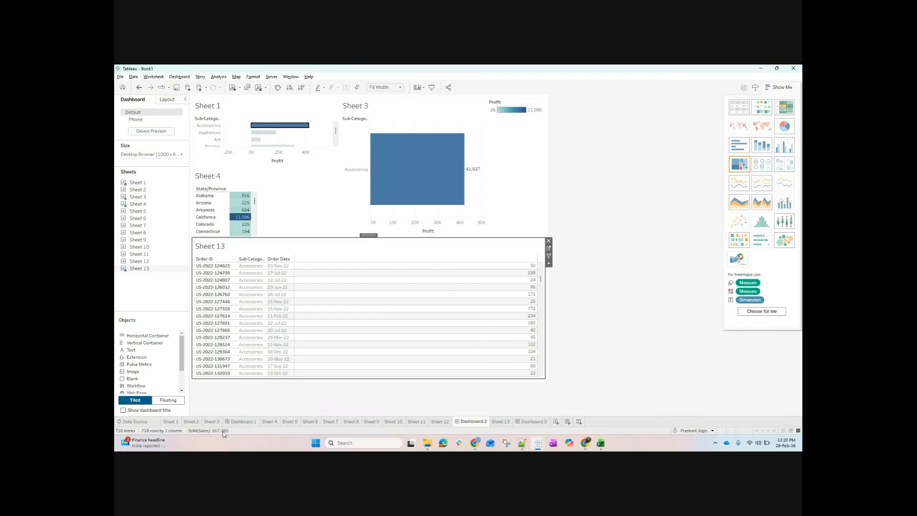
pyautogui.click(265, 127)
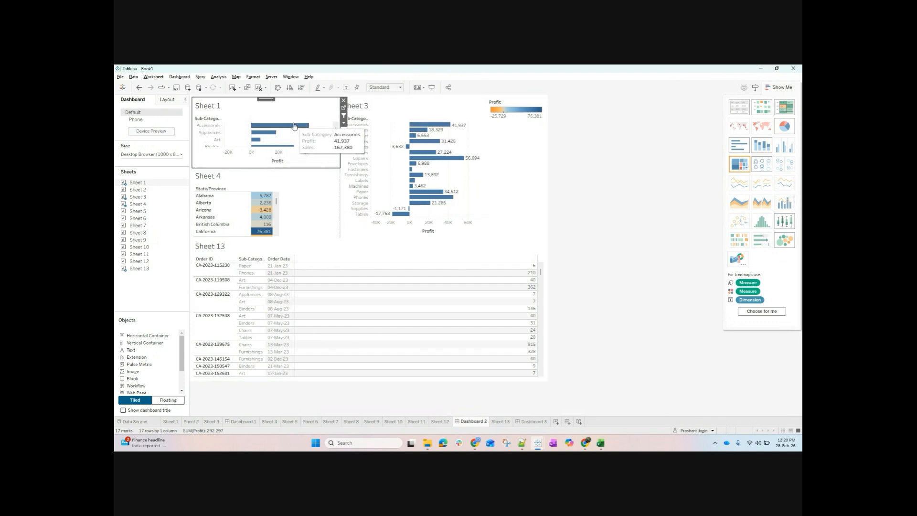
# Filter Dashboard 2 by the Art bar in Sheet 1, look through its orders in Sheet 13, and clear the selection.
pyautogui.click(257, 142)
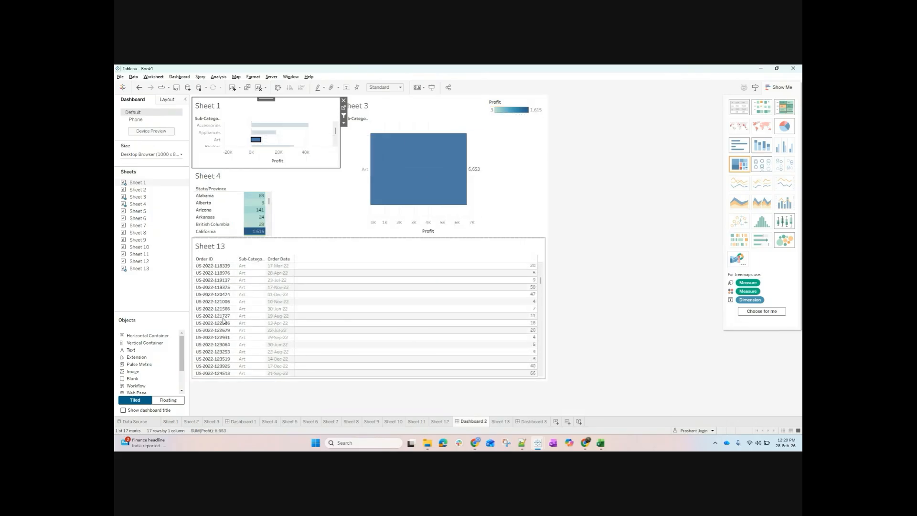
pyautogui.scroll(-5, 239, 308)
pyautogui.scroll(-5, 275, 292)
pyautogui.scroll(-5, 532, 340)
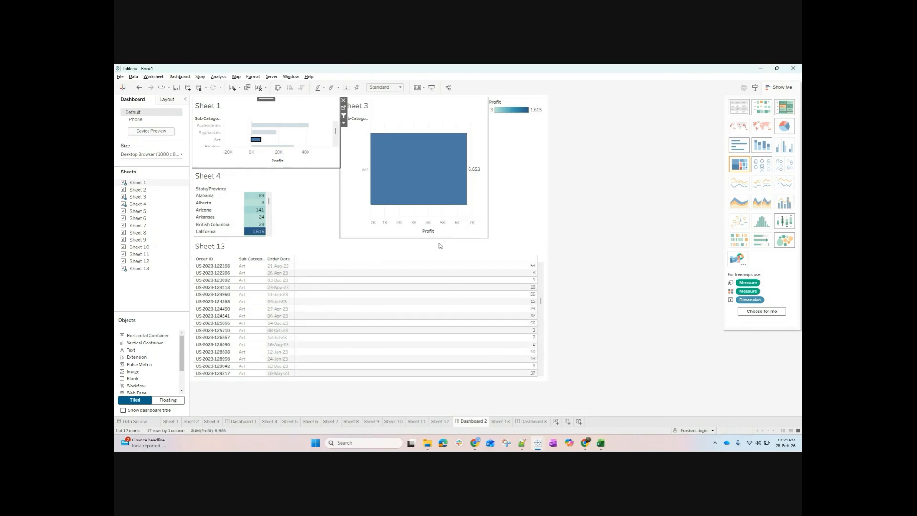
pyautogui.click(474, 251)
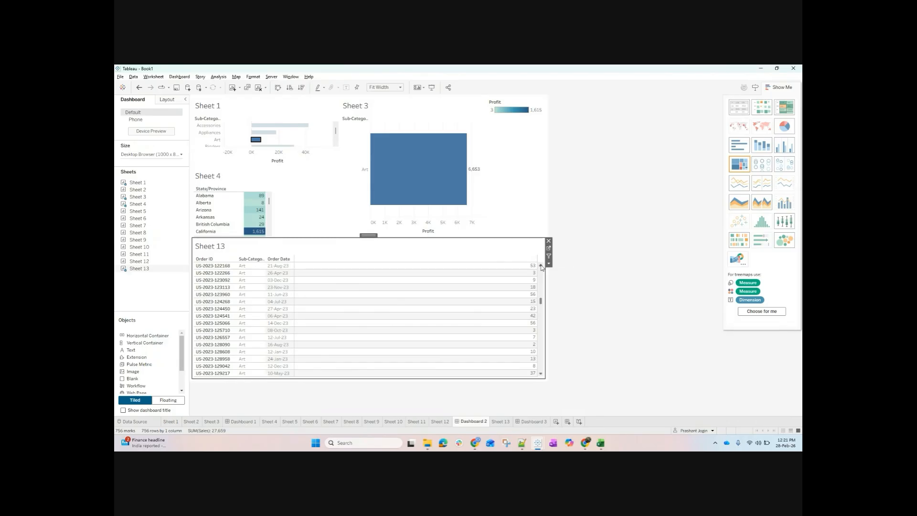
pyautogui.click(256, 140)
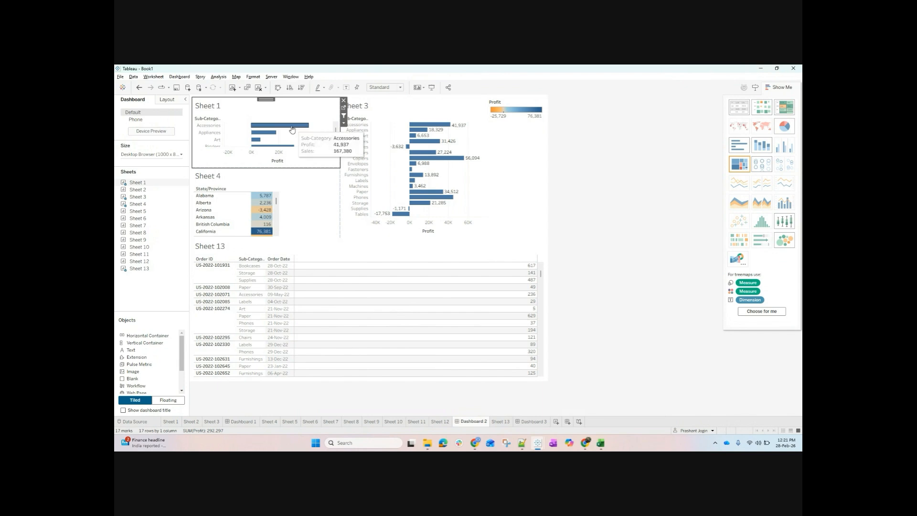
pyautogui.click(319, 252)
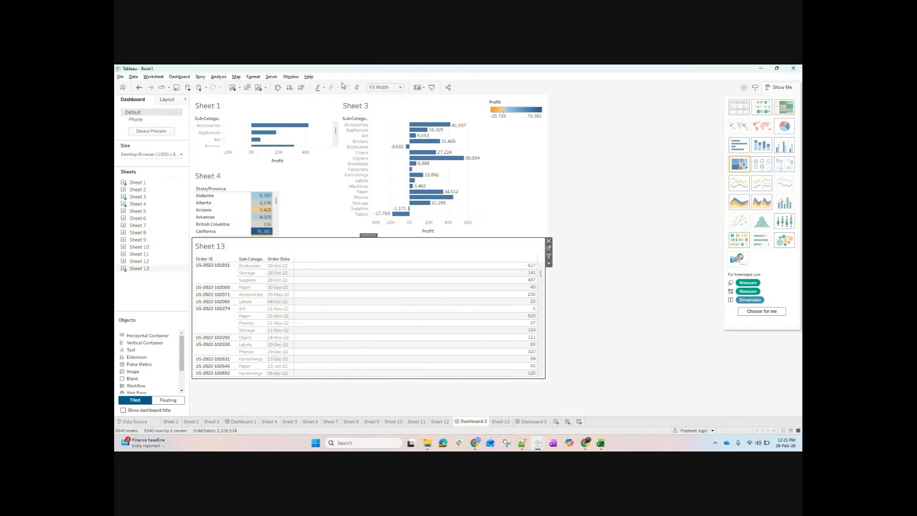
pyautogui.click(331, 119)
pyautogui.click(344, 115)
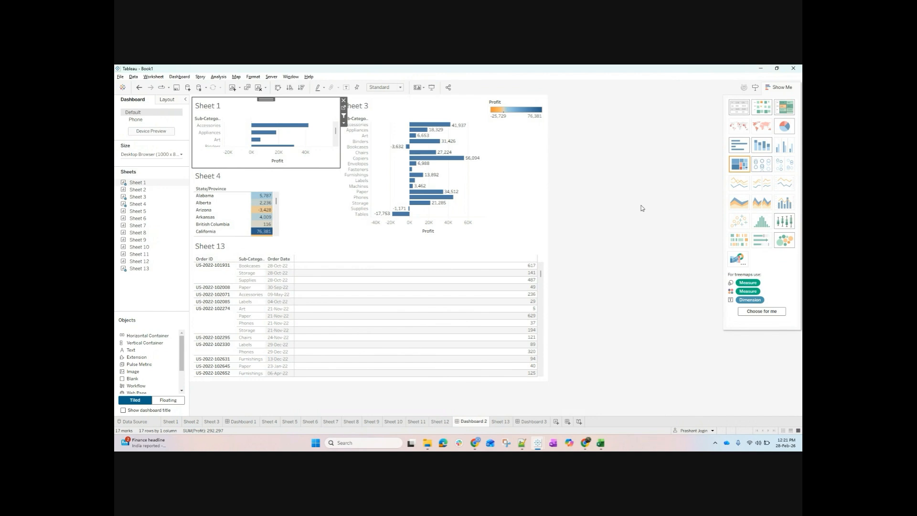
pyautogui.click(530, 422)
pyautogui.click(474, 423)
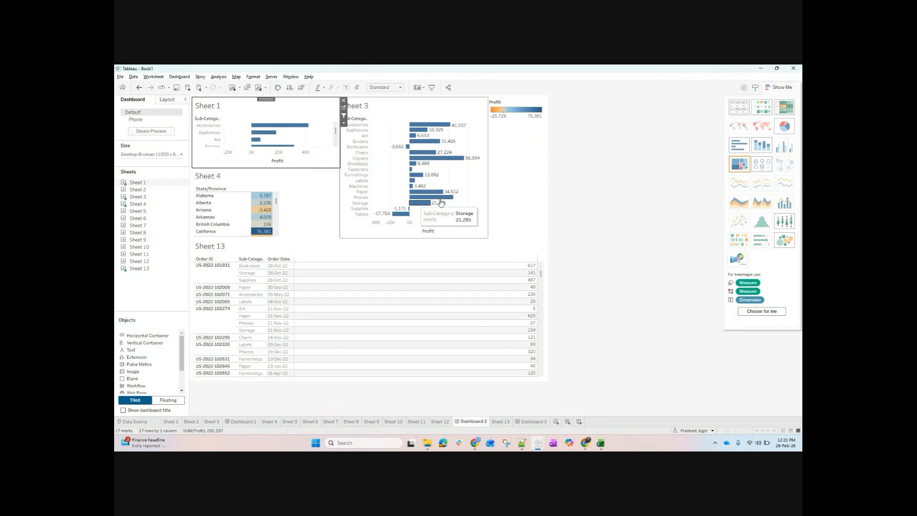
# Try the Entire View fit on Sheet 4 in the dashboard and return it to Standard.
pyautogui.click(302, 198)
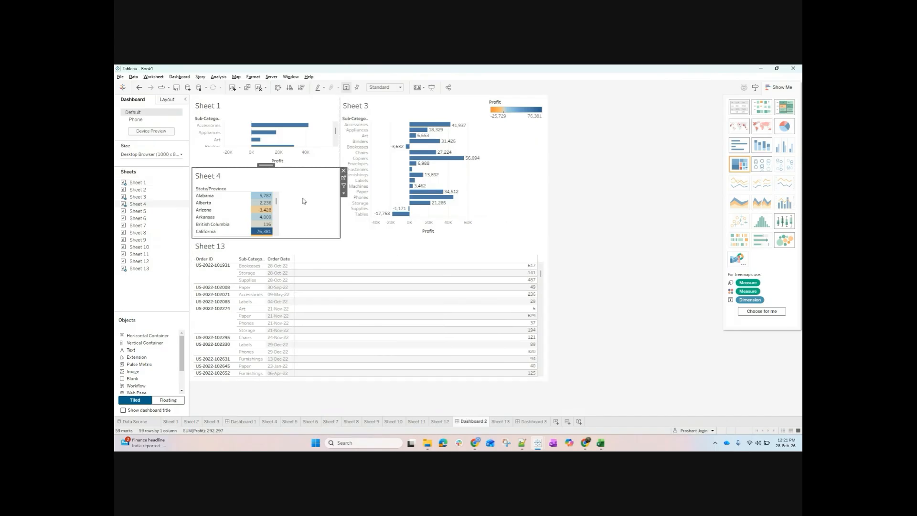
pyautogui.click(383, 88)
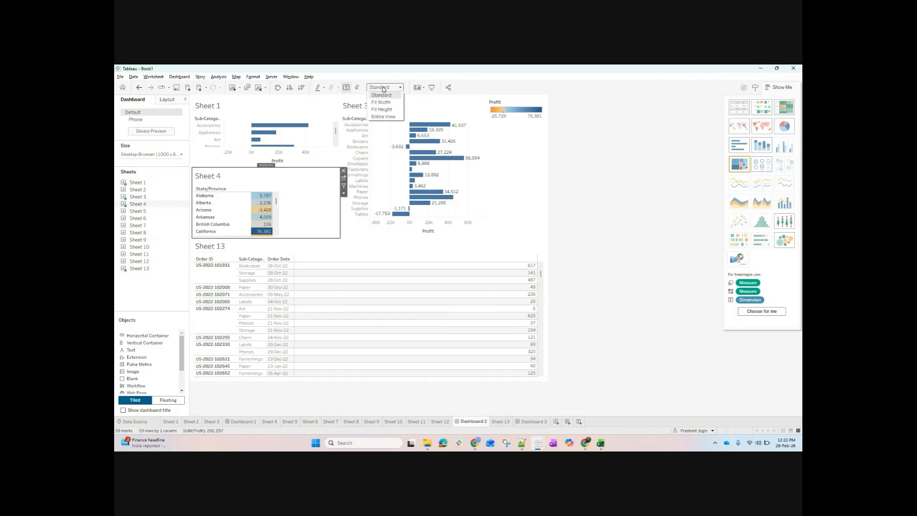
pyautogui.click(383, 116)
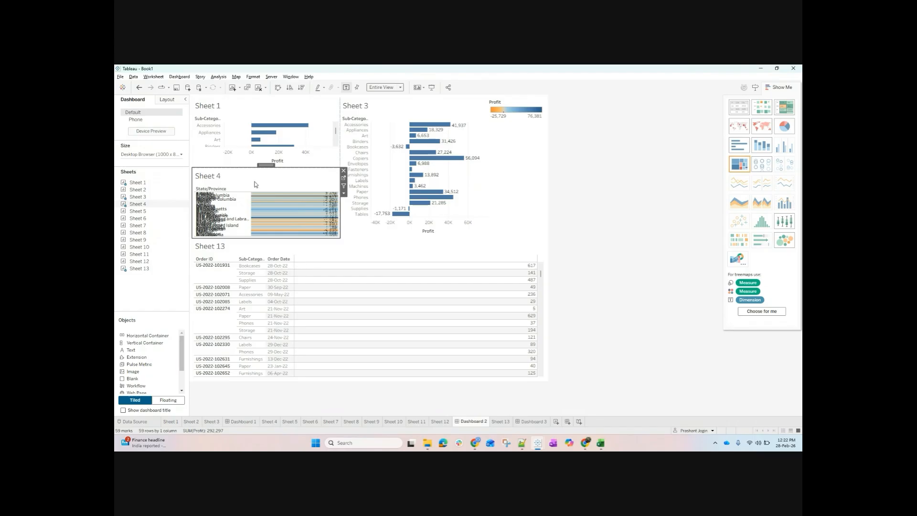
pyautogui.click(385, 87)
pyautogui.click(378, 95)
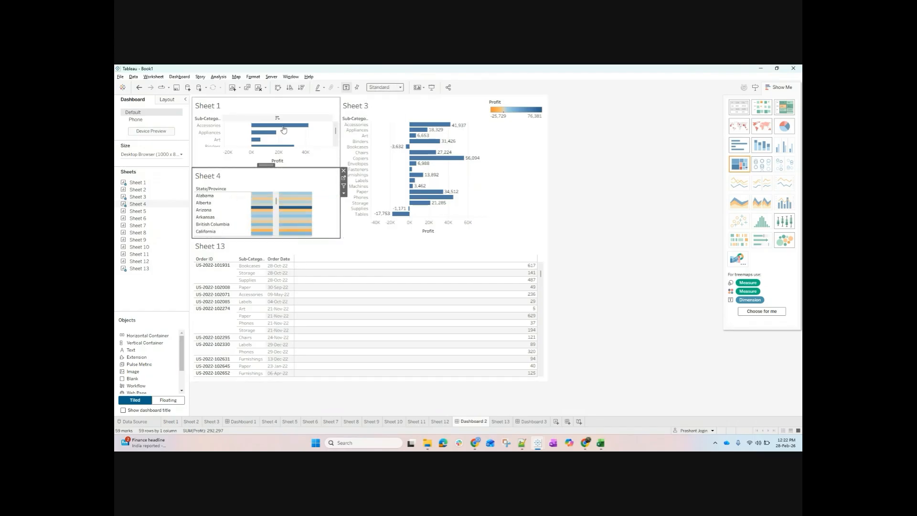
# Set Sheet 3 in the dashboard to Fit Width.
pyautogui.click(377, 110)
pyautogui.click(385, 87)
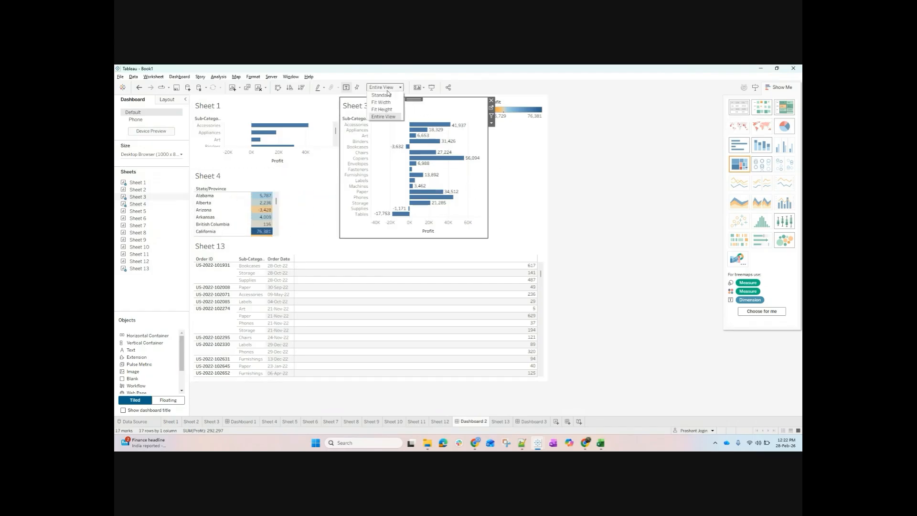
pyautogui.click(394, 101)
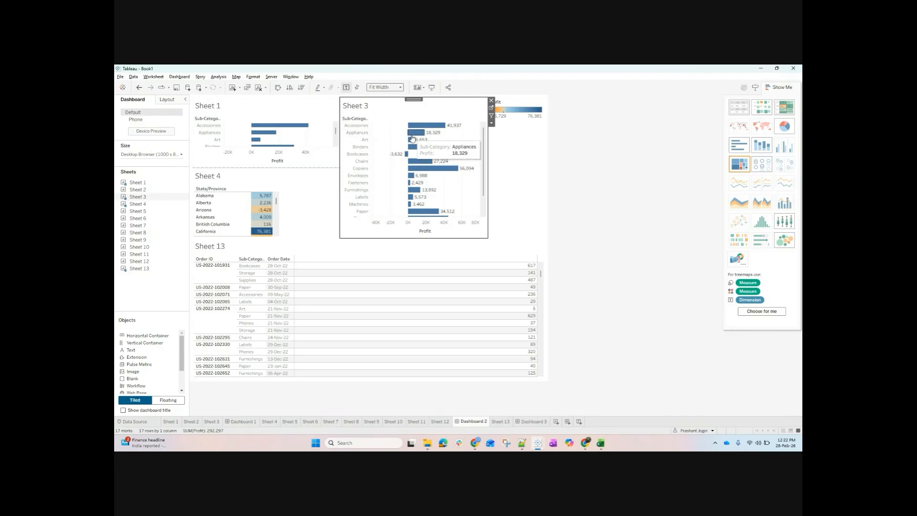
pyautogui.doubleClick(216, 177)
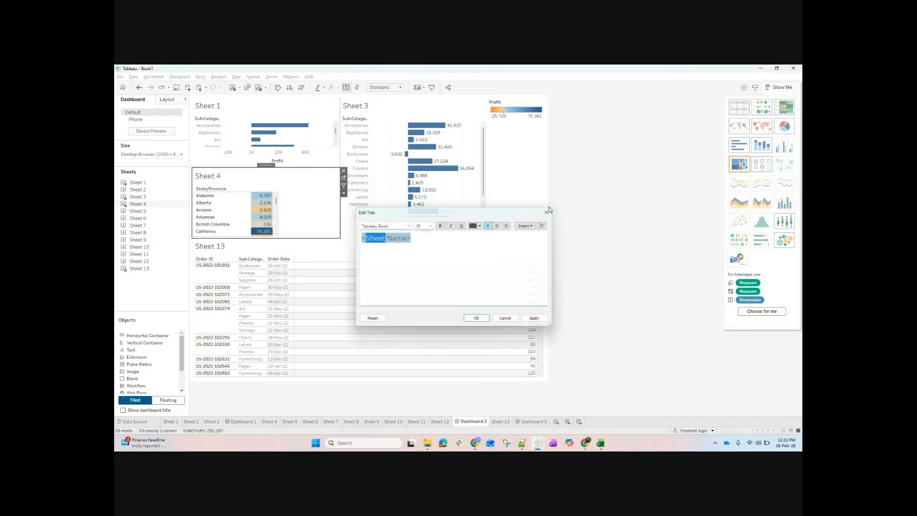
pyautogui.click(547, 212)
pyautogui.click(500, 149)
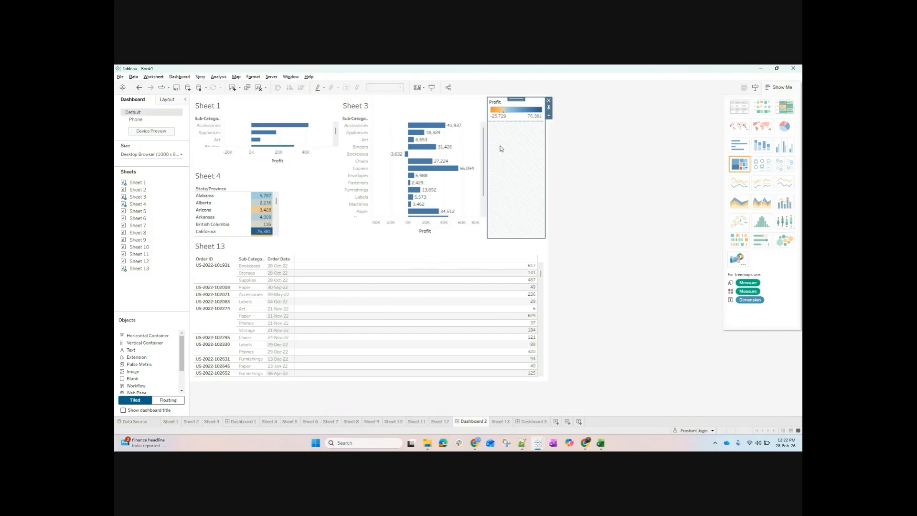
pyautogui.click(588, 151)
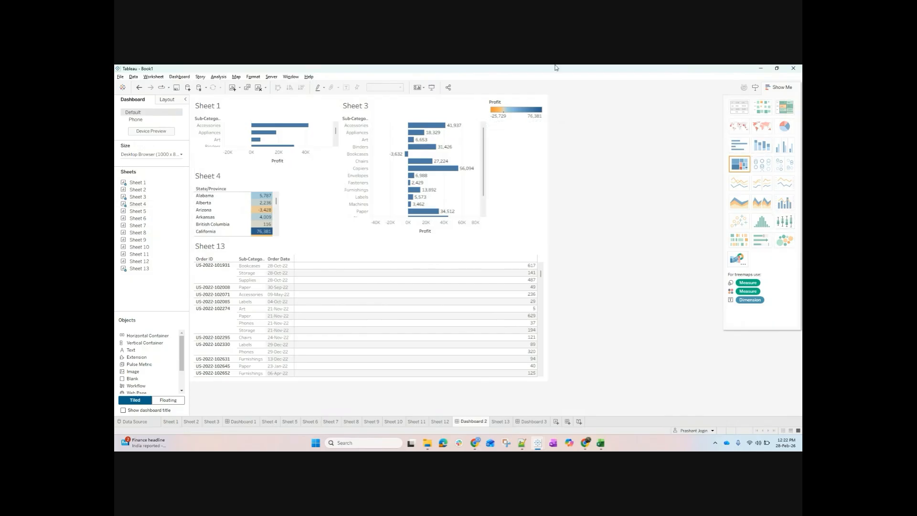
# Open the Sheet 3 worksheet from the dashboard, hide Show Me, and recolour the profit bars periwinkle blue.
pyautogui.click(378, 111)
pyautogui.click(493, 110)
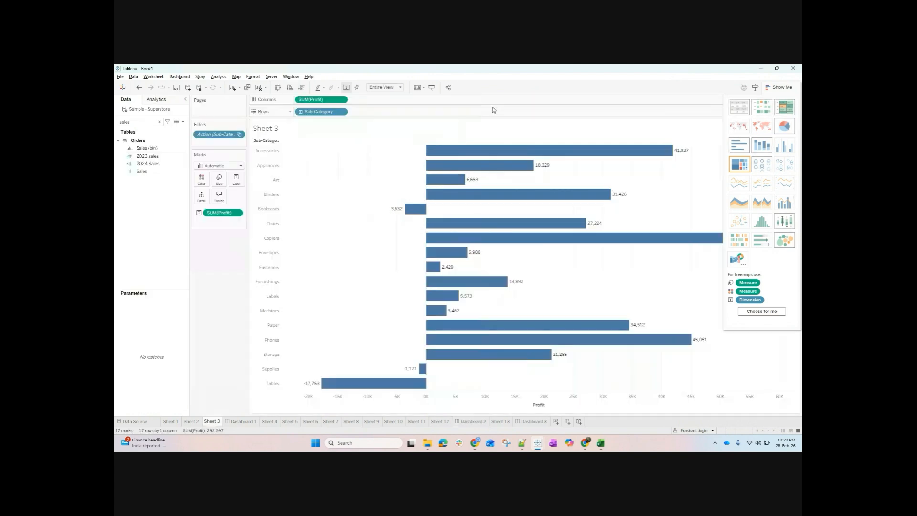
pyautogui.click(795, 89)
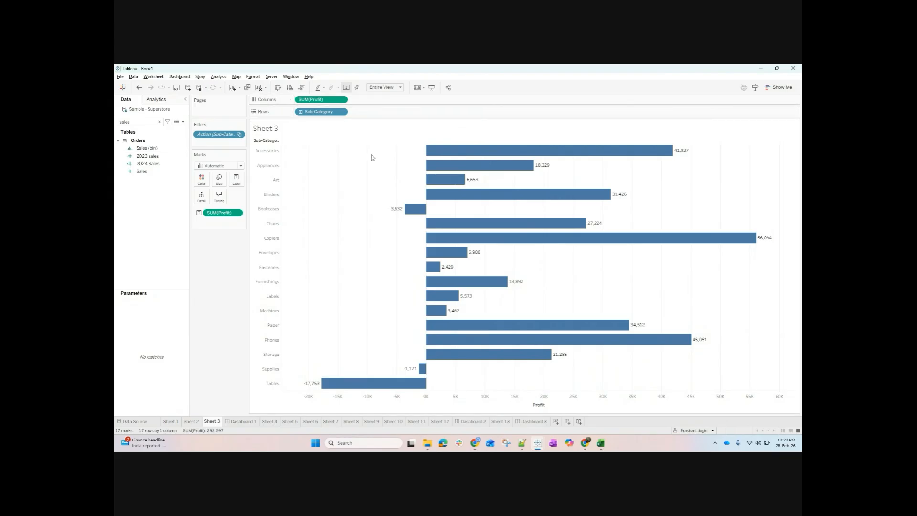
pyautogui.click(202, 179)
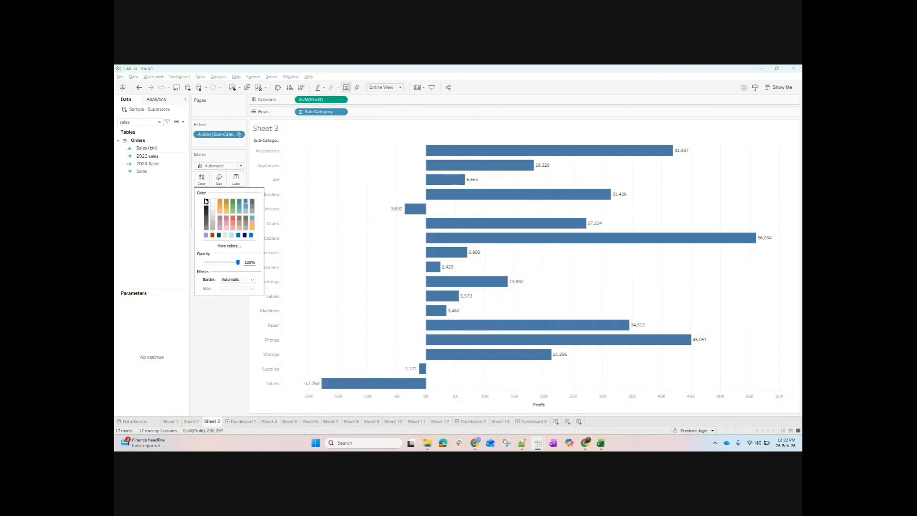
pyautogui.click(206, 235)
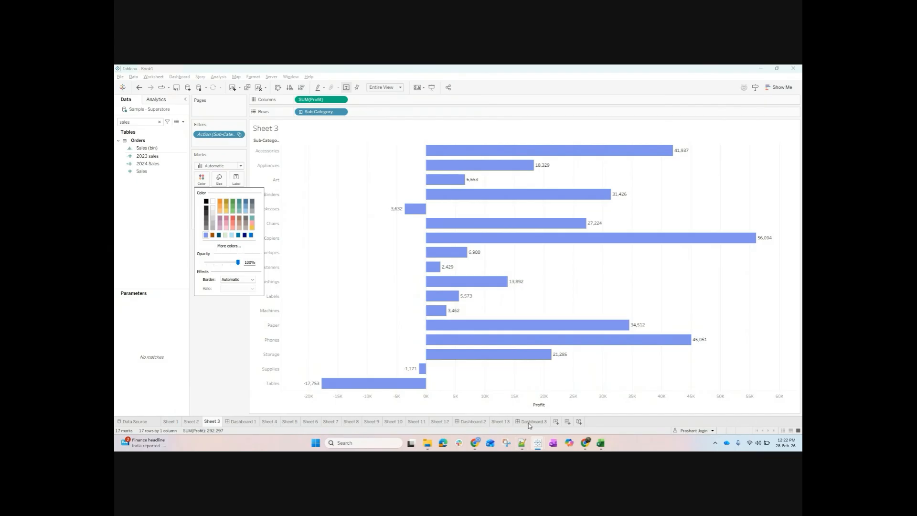
# Return to Dashboard 2, open the Sheet 1 worksheet from its dashboard tile, and come back to the dashboard.
pyautogui.click(530, 421)
pyautogui.click(481, 422)
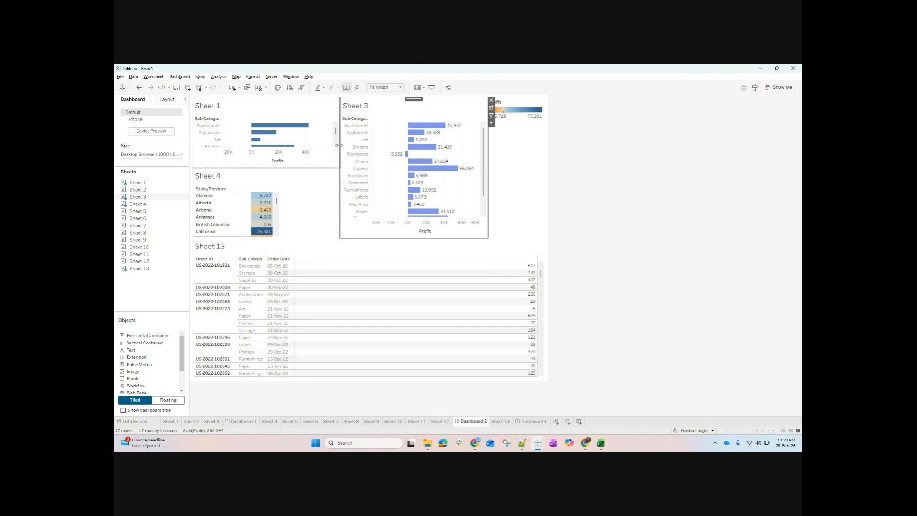
pyautogui.click(320, 112)
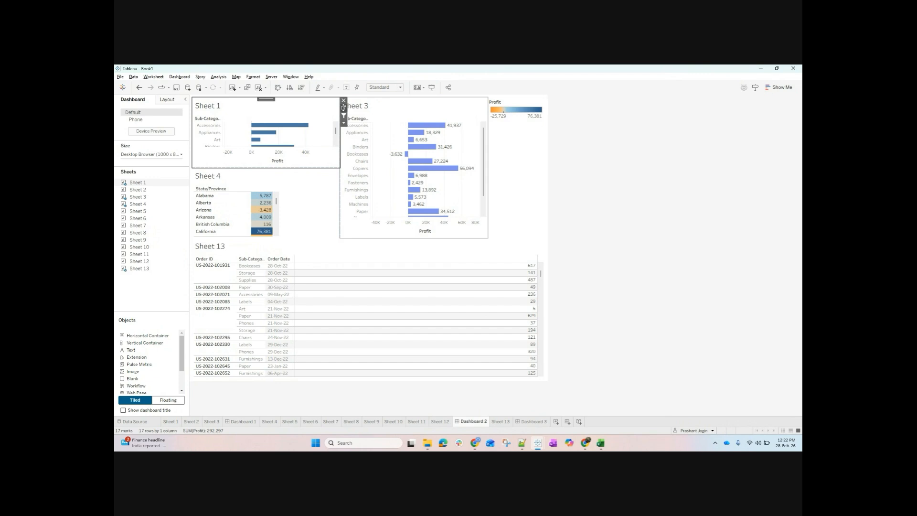
pyautogui.click(343, 109)
pyautogui.click(473, 422)
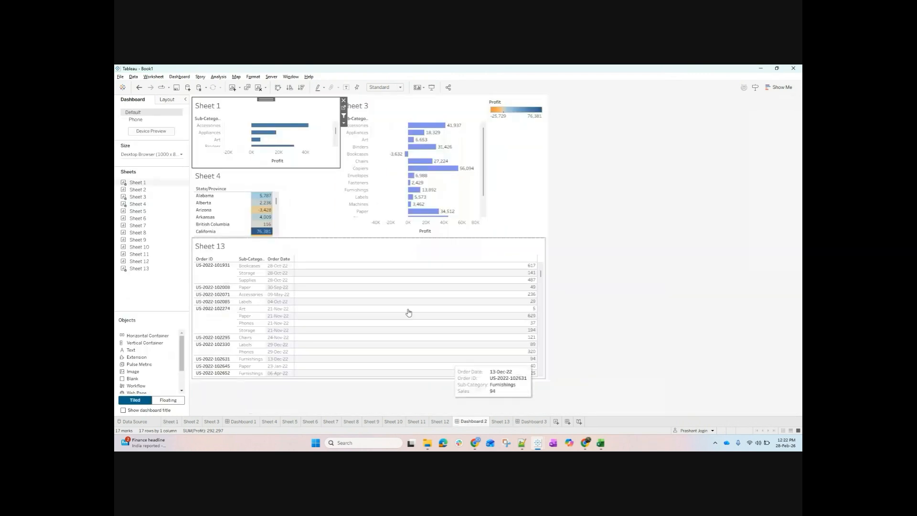
# Open the Sheet 4 worksheet from its tile in Dashboard 2, return to the dashboard, and select the Sheet 1 tile.
pyautogui.click(298, 185)
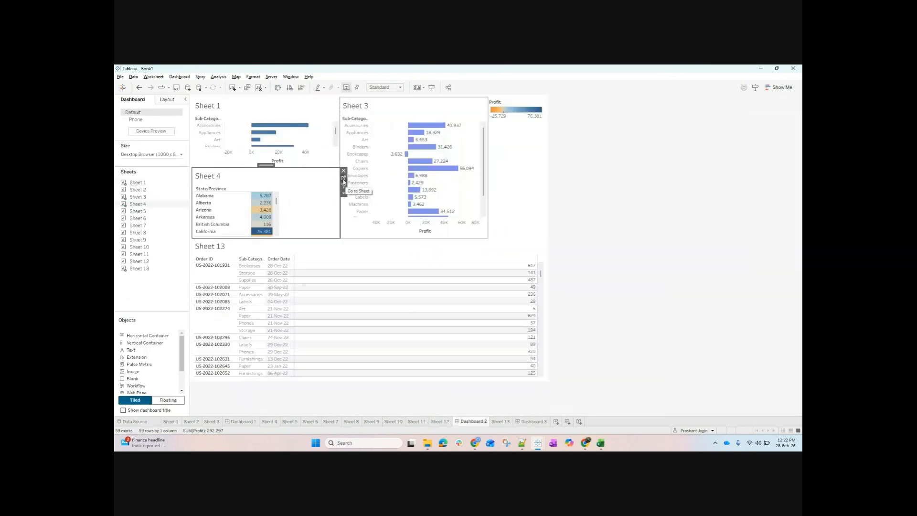
pyautogui.click(344, 178)
pyautogui.click(472, 421)
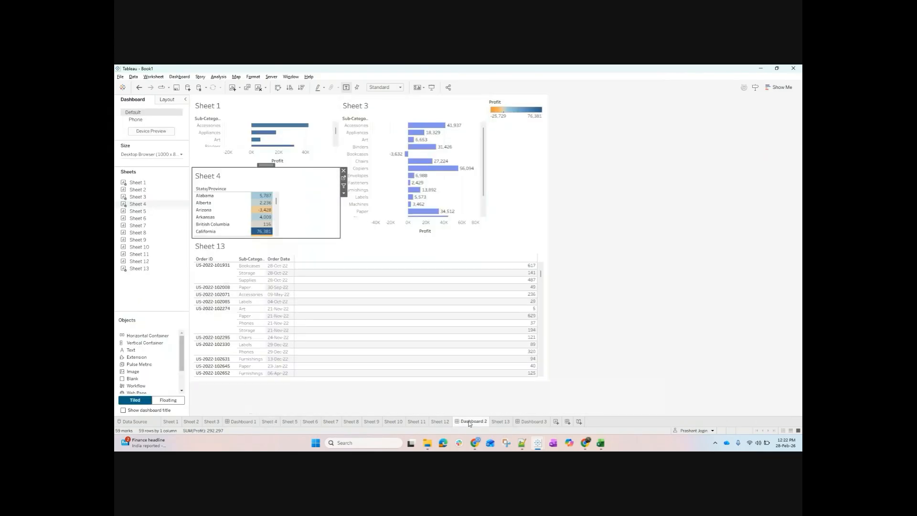
pyautogui.click(277, 146)
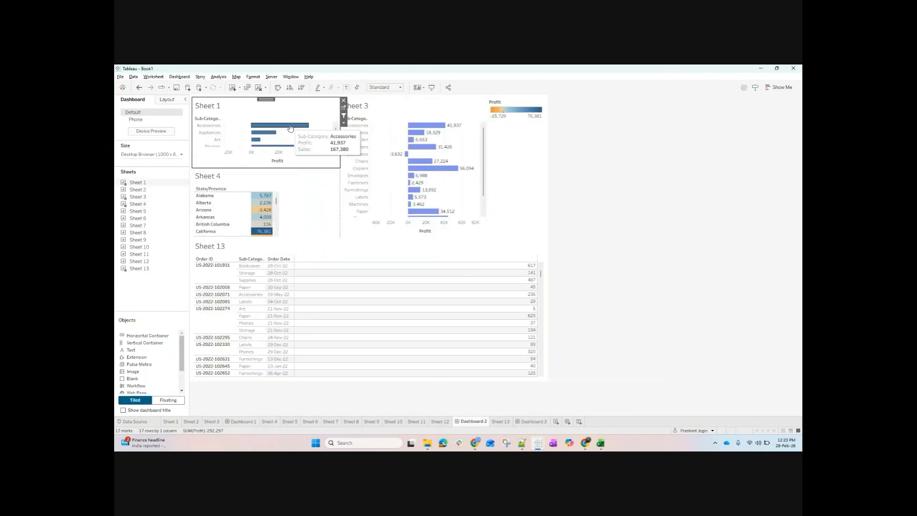